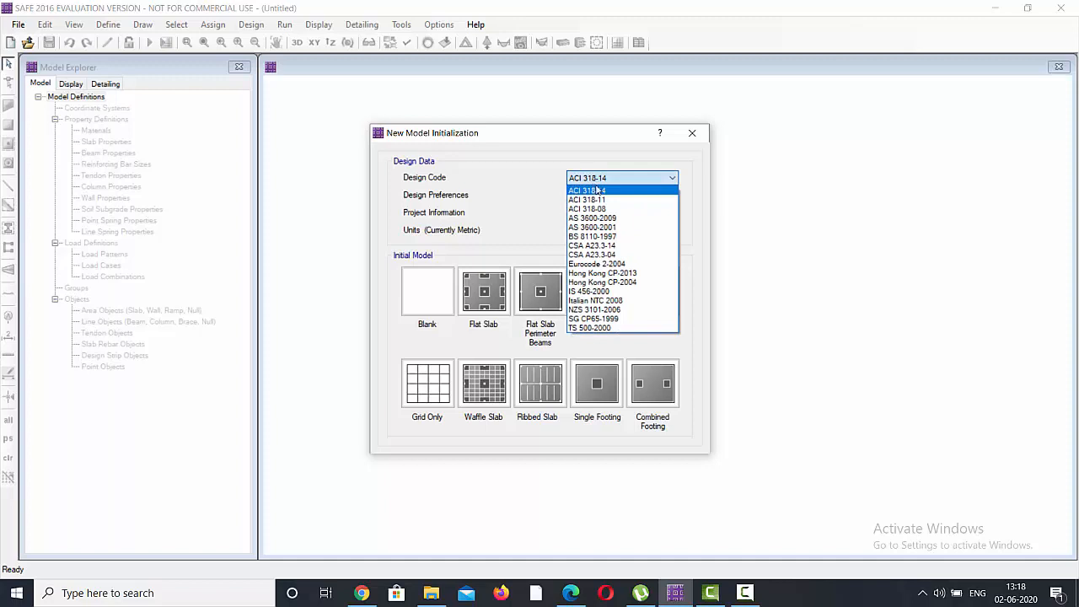
# Step: Choose IS 456-2000 as the design code and set the slab top and bottom clear covers to 50 mm
pyautogui.click(595, 291)
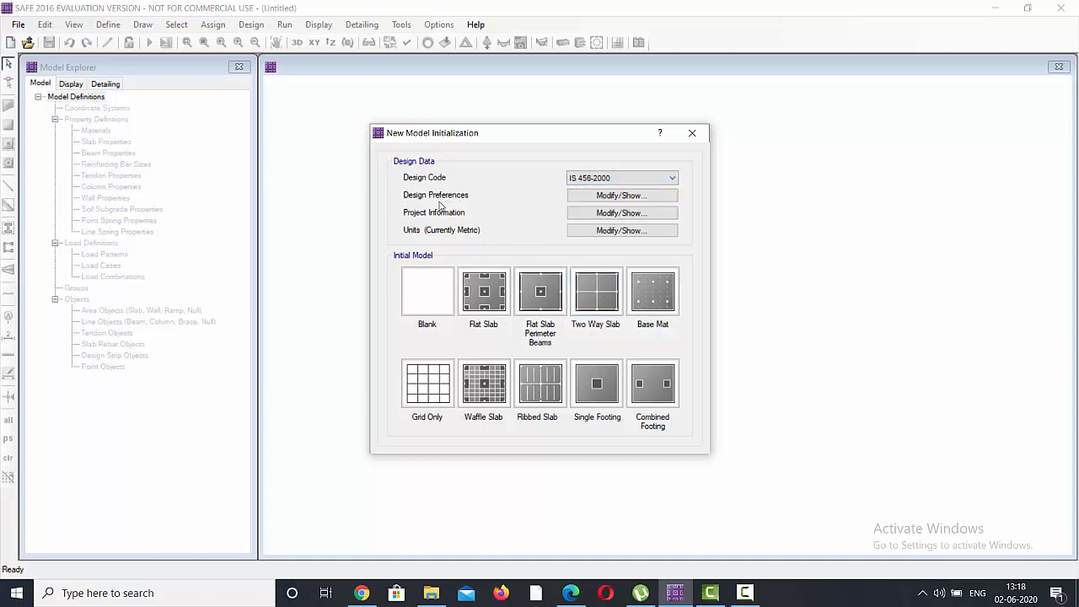
pyautogui.click(600, 196)
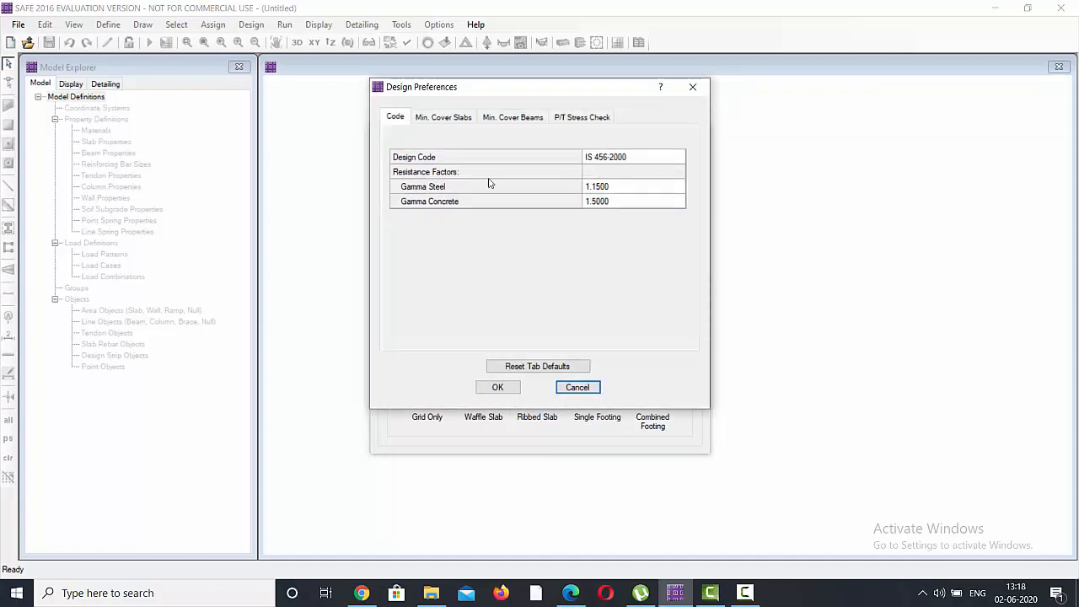
pyautogui.click(450, 118)
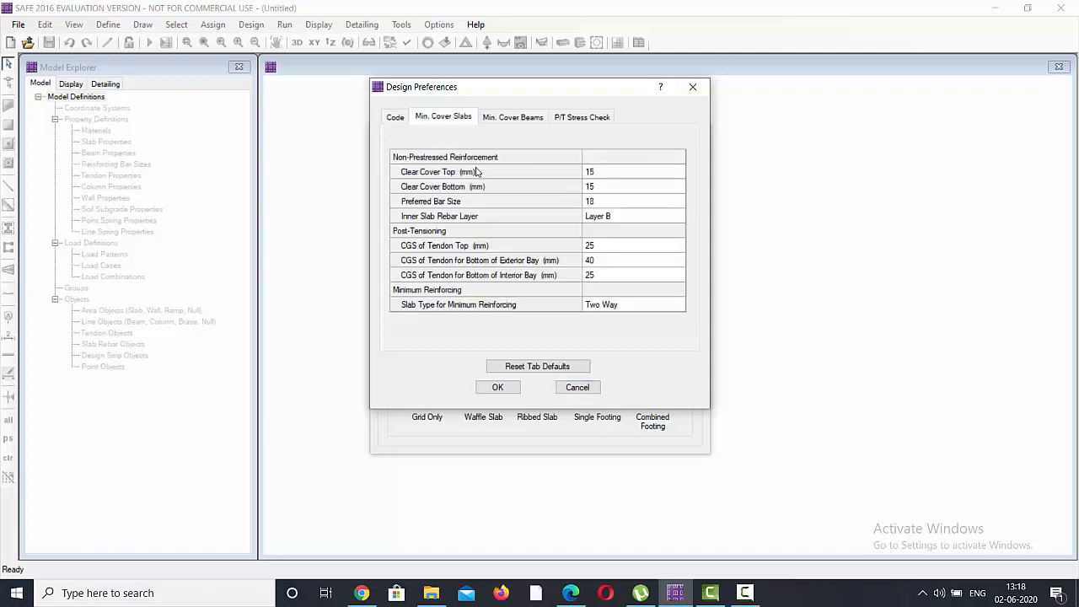
pyautogui.click(595, 175)
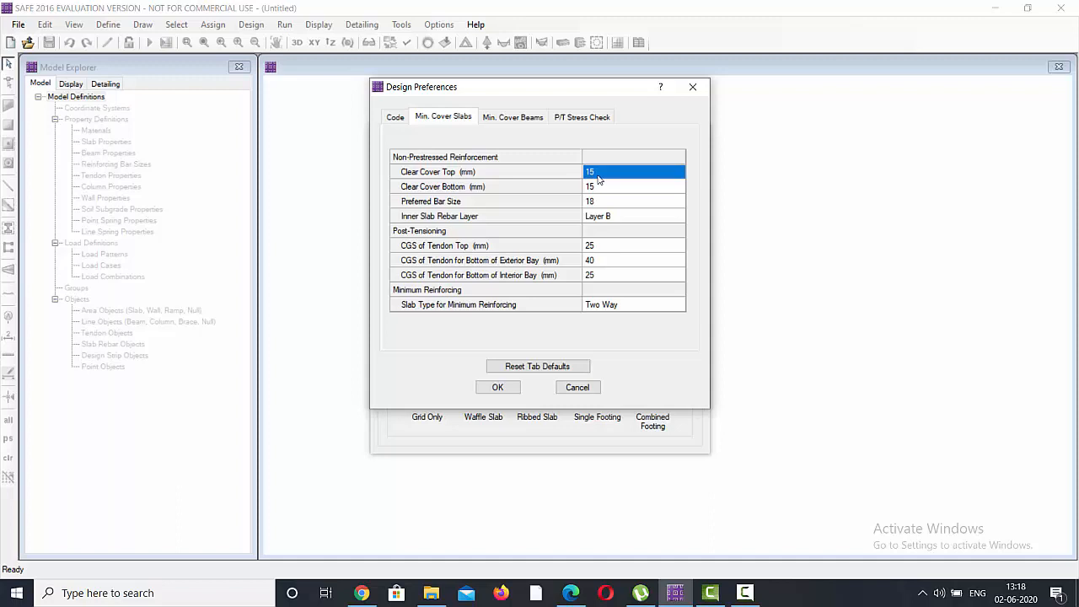
pyautogui.write('50mm')
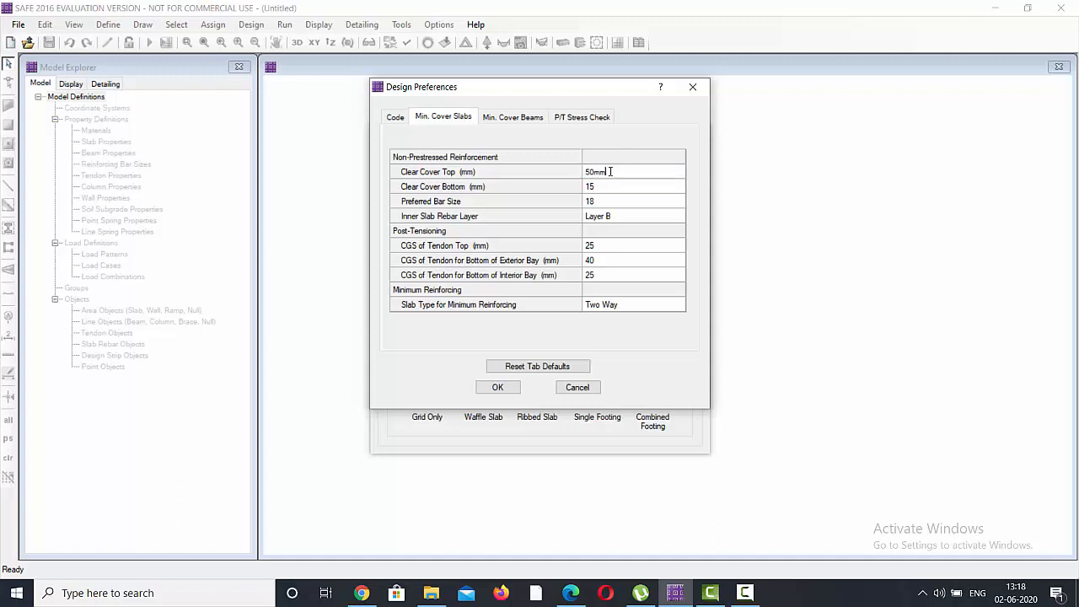
pyautogui.click(603, 187)
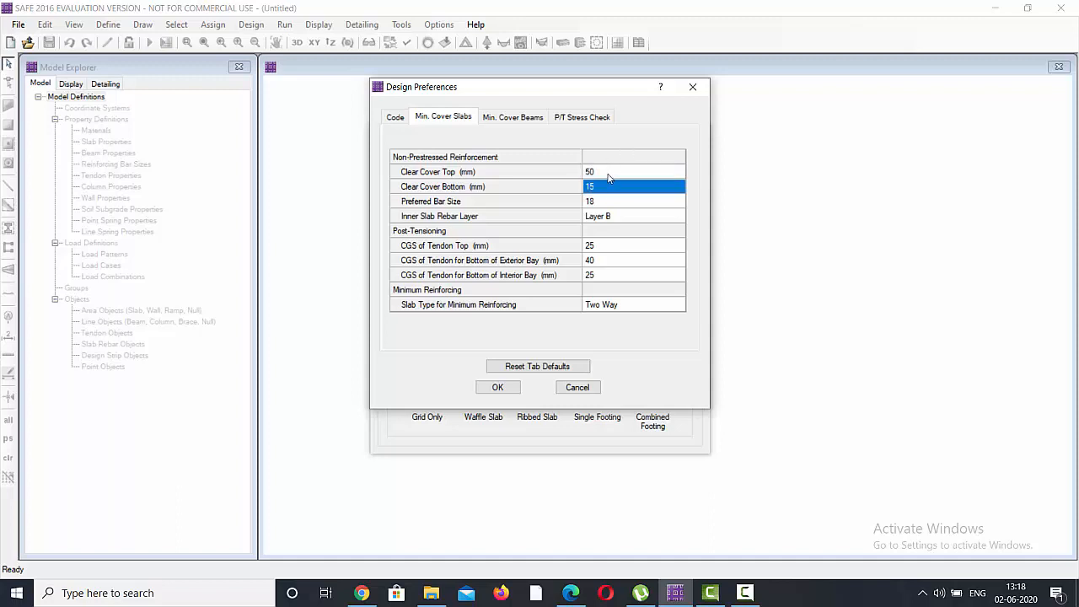
pyautogui.write('50')
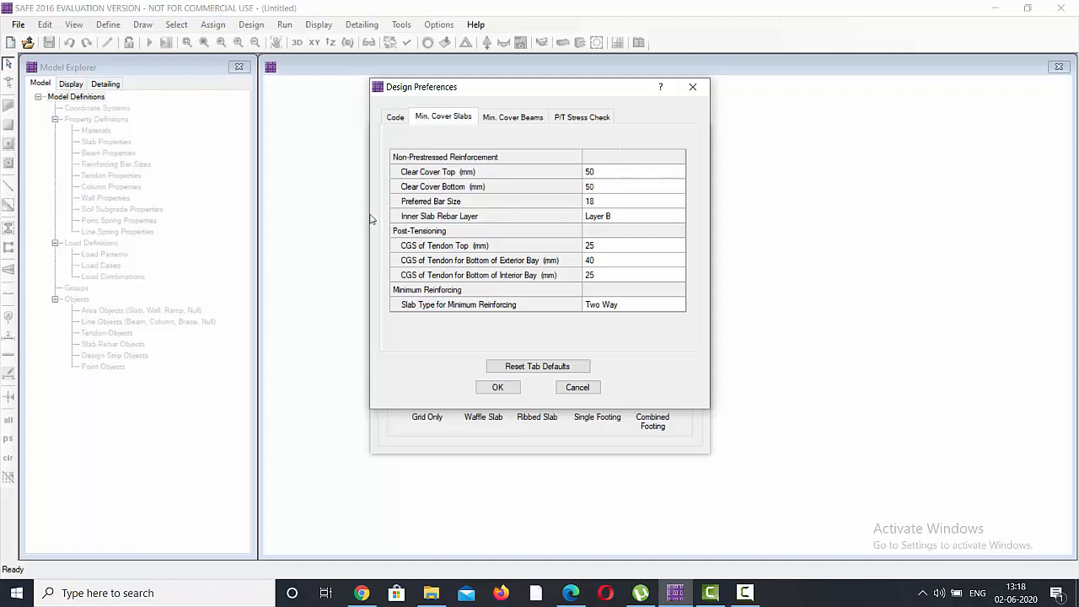
# Step: Set the preferred slab bar size to 22 and accept the design preferences
pyautogui.click(600, 206)
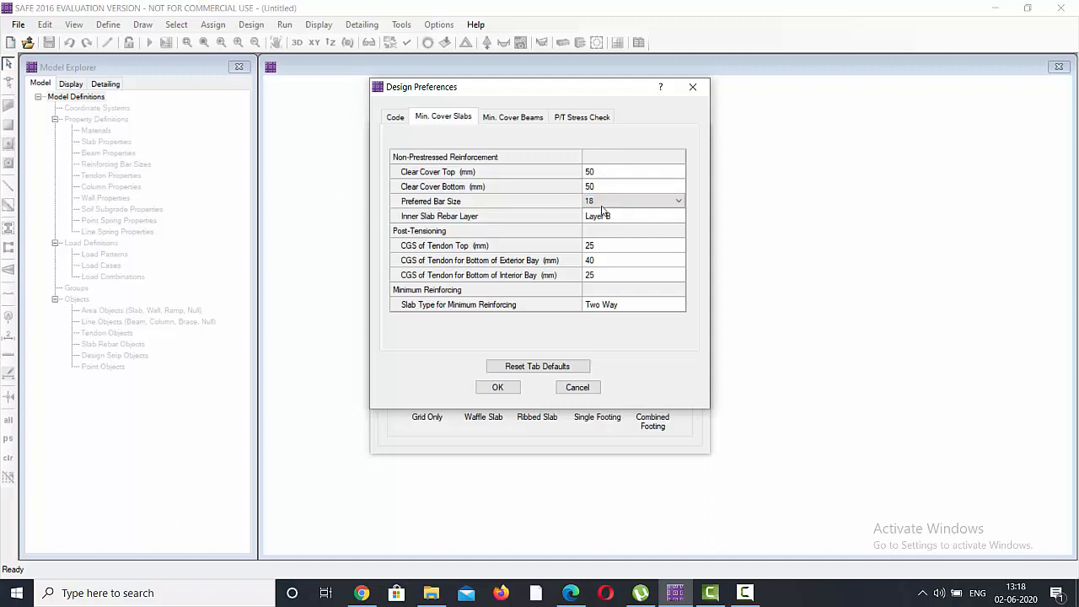
pyautogui.click(602, 204)
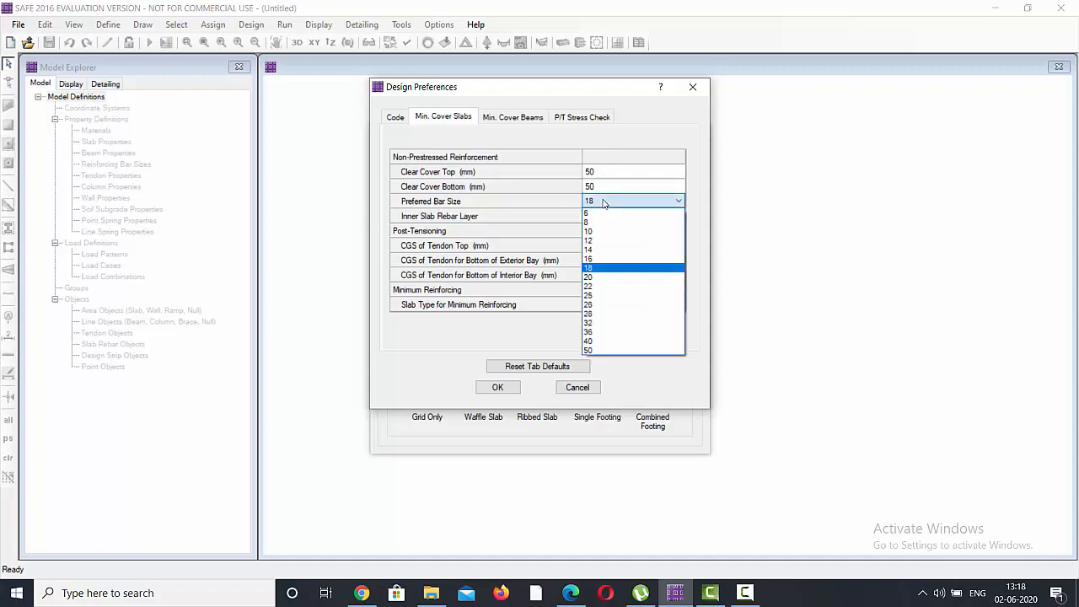
pyautogui.click(600, 287)
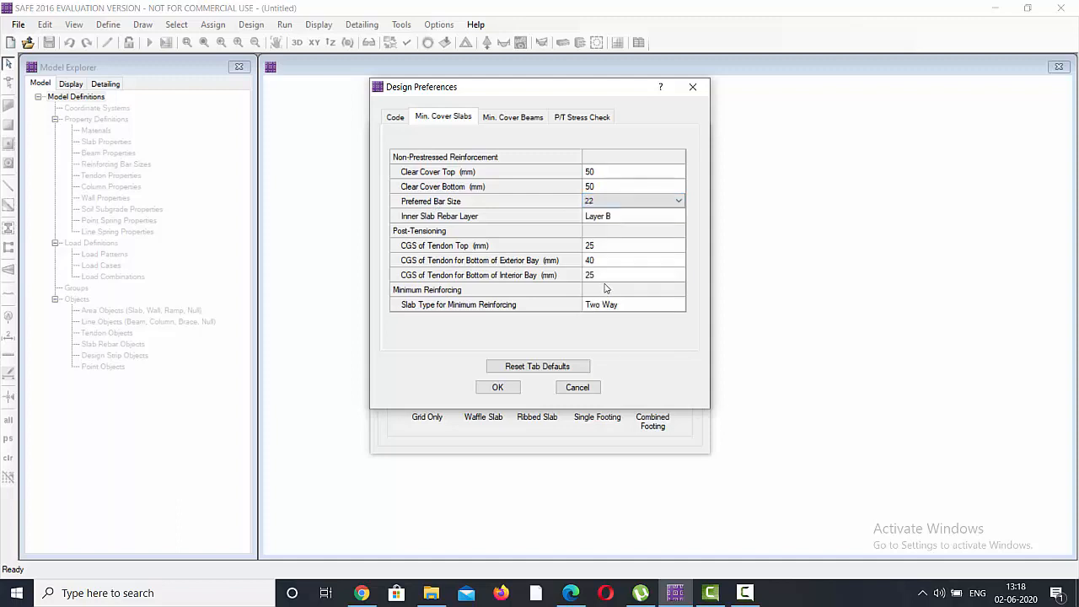
pyautogui.click(496, 388)
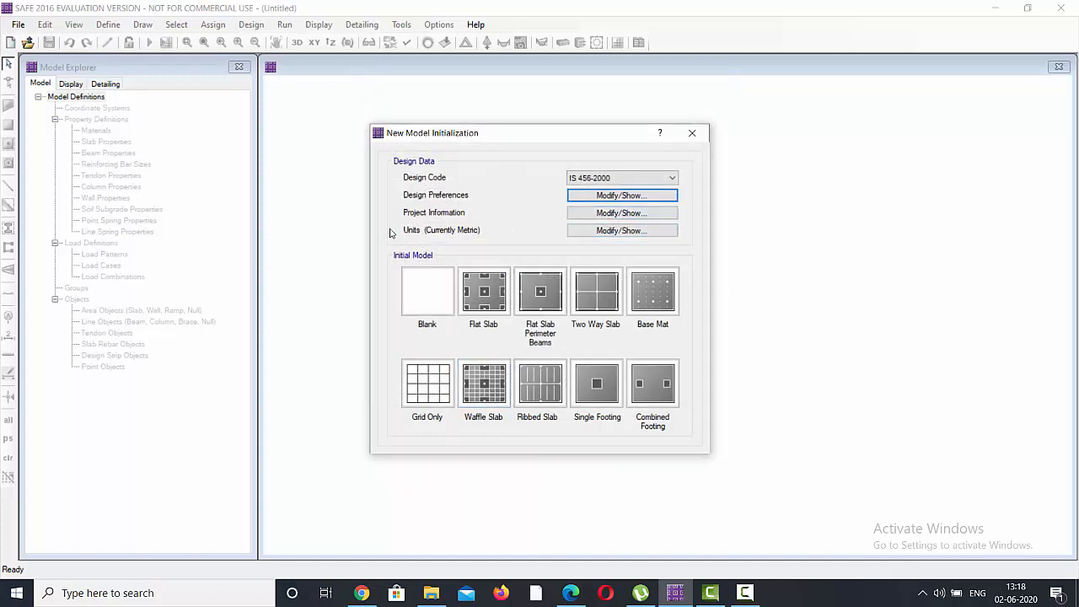
# Step: Review the model's unit settings without changes and start a Grid Only model
pyautogui.click(600, 231)
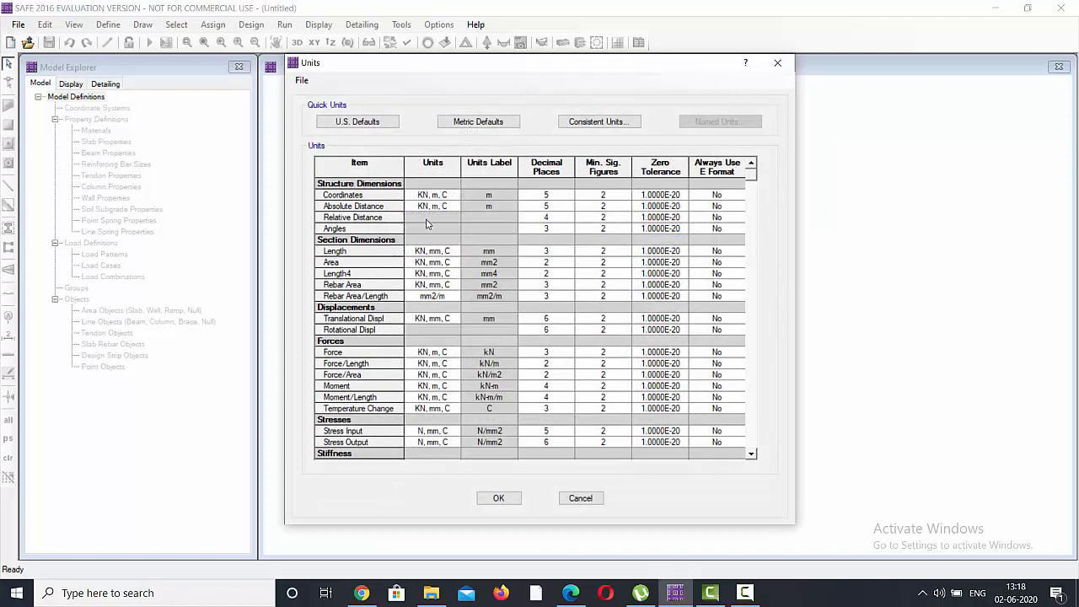
pyautogui.click(776, 65)
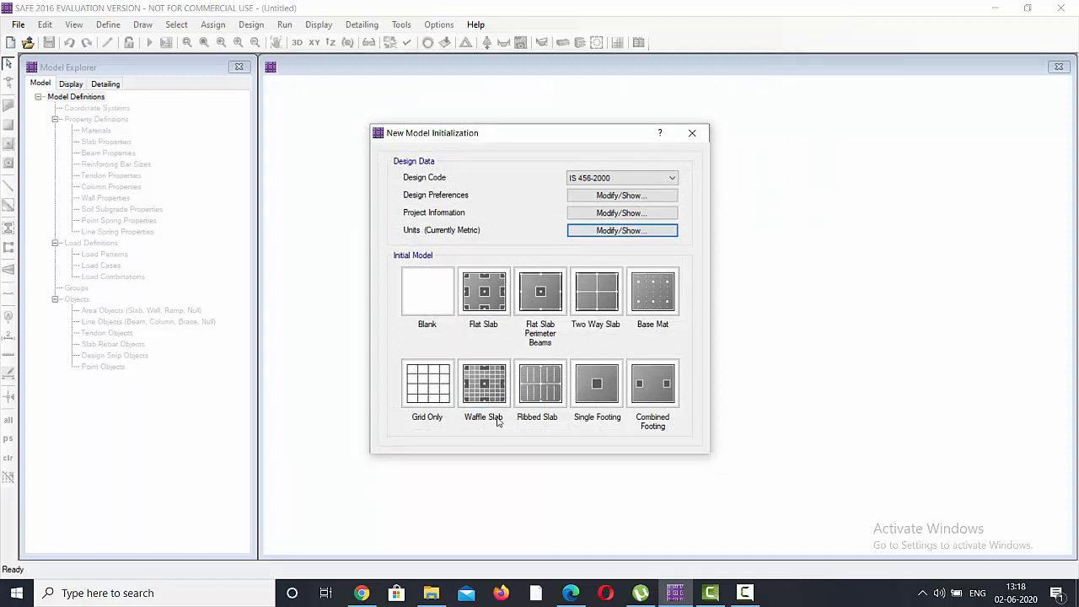
pyautogui.click(446, 391)
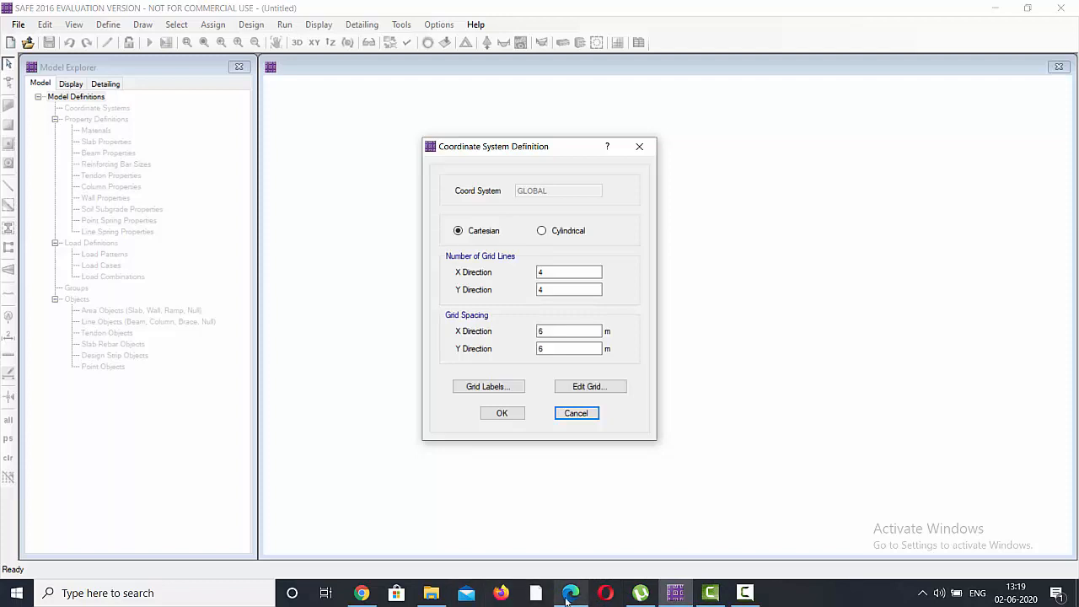
# Step: Switch to Chrome to check the column layout and bay spacing in the problem statement, and return to SAFE
pyautogui.click(361, 592)
pyautogui.moveTo(333, 362)
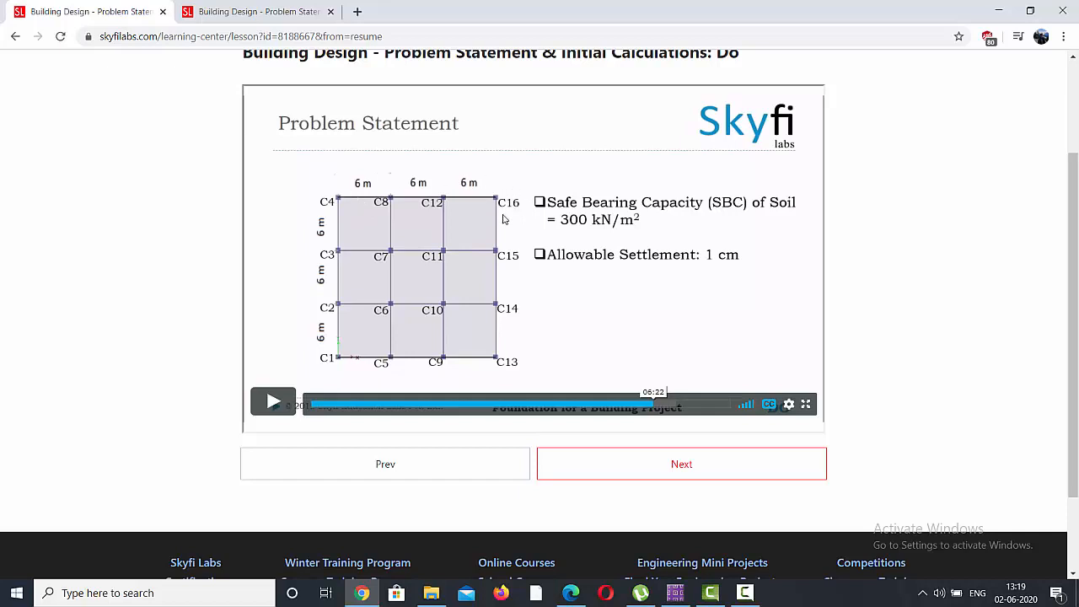
pyautogui.click(1000, 9)
# Step: Create the Cartesian grid with 19 grid lines in both X and Y at 1 m spacing
pyautogui.moveTo(547, 272); pyautogui.dragTo(522, 277)
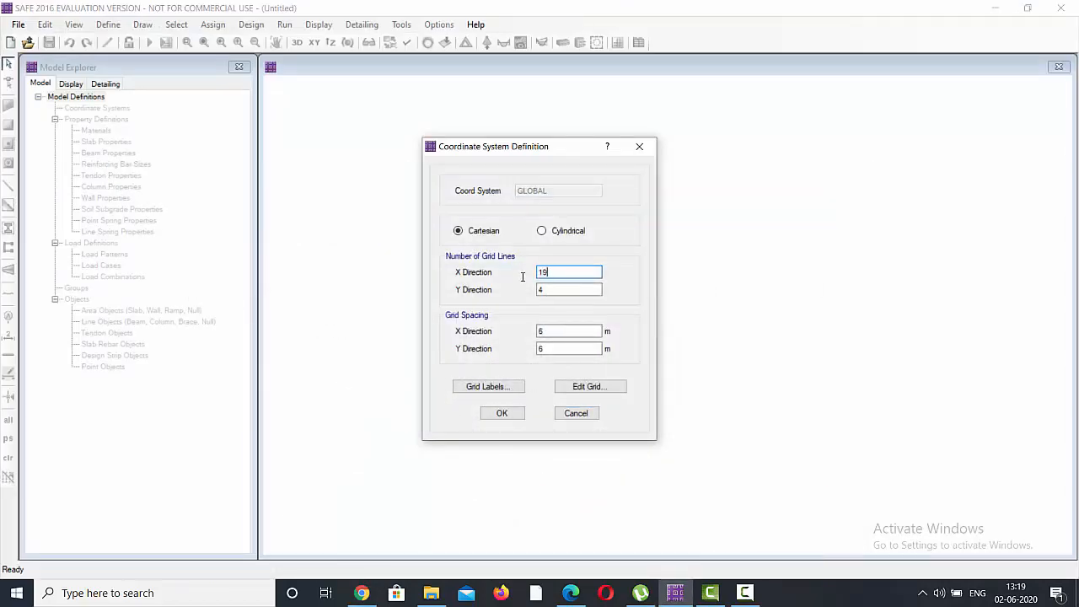
pyautogui.moveTo(547, 290); pyautogui.dragTo(529, 291)
pyautogui.moveTo(547, 332); pyautogui.dragTo(502, 352)
pyautogui.moveTo(565, 349); pyautogui.dragTo(524, 356)
pyautogui.write('1')
pyautogui.click(501, 413)
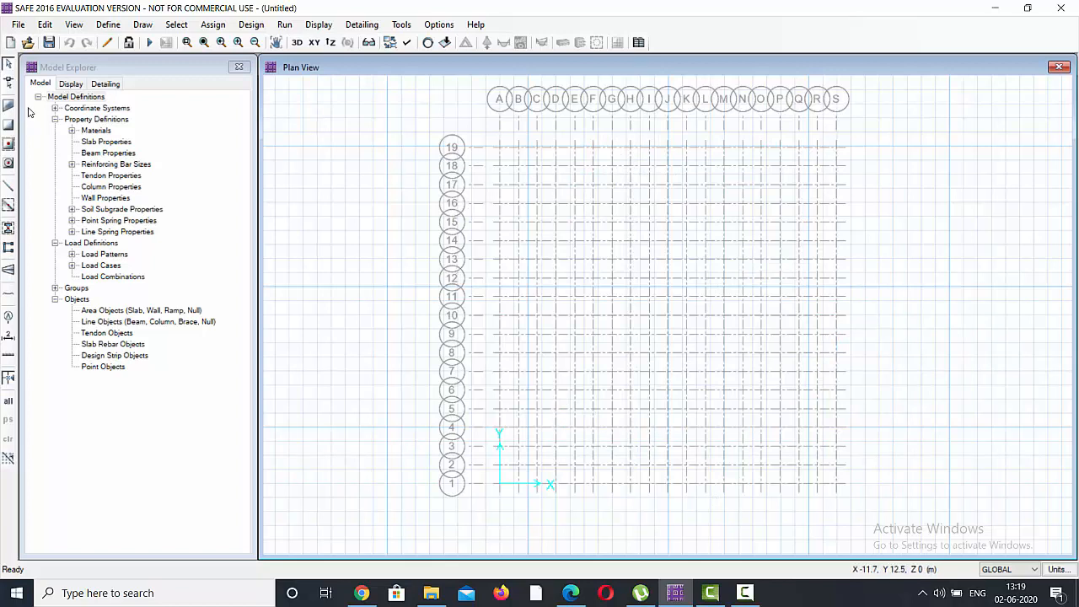
# Step: Add a new material named M40 and set its type to Concrete
pyautogui.click(108, 24)
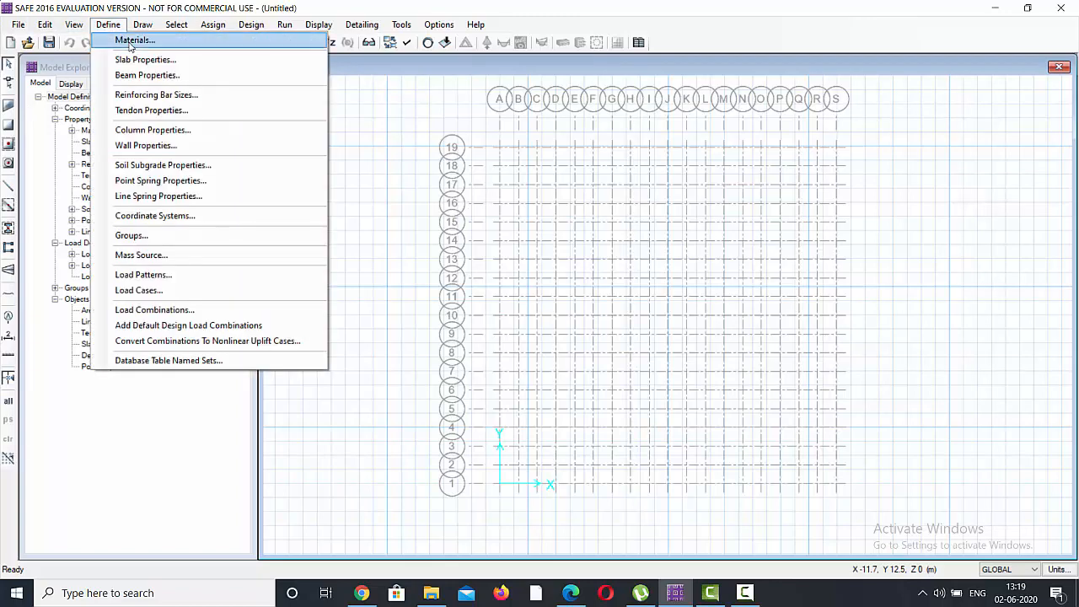
pyautogui.click(130, 40)
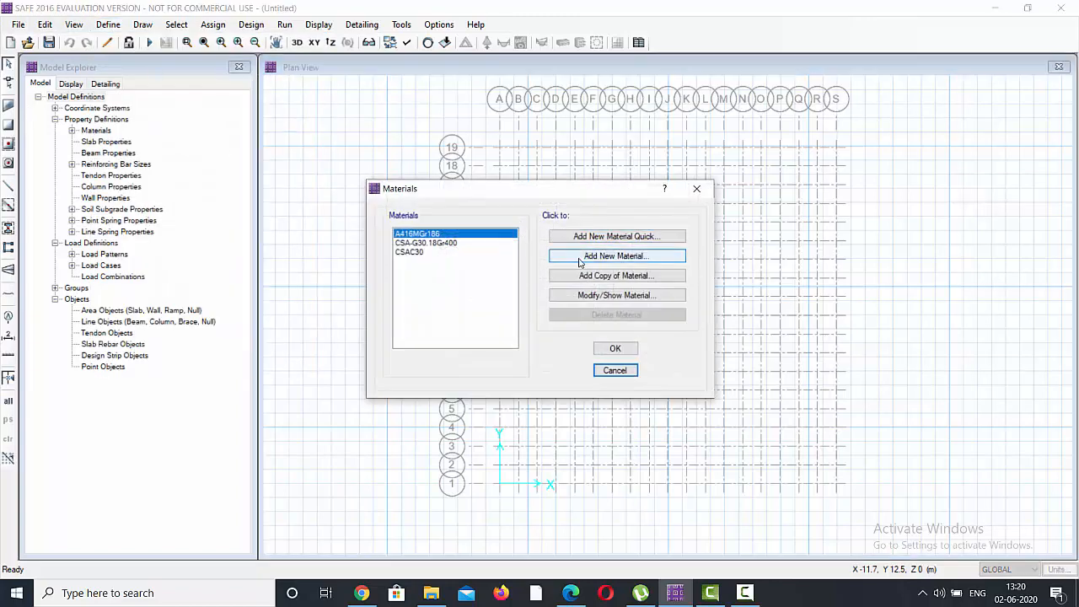
pyautogui.click(573, 257)
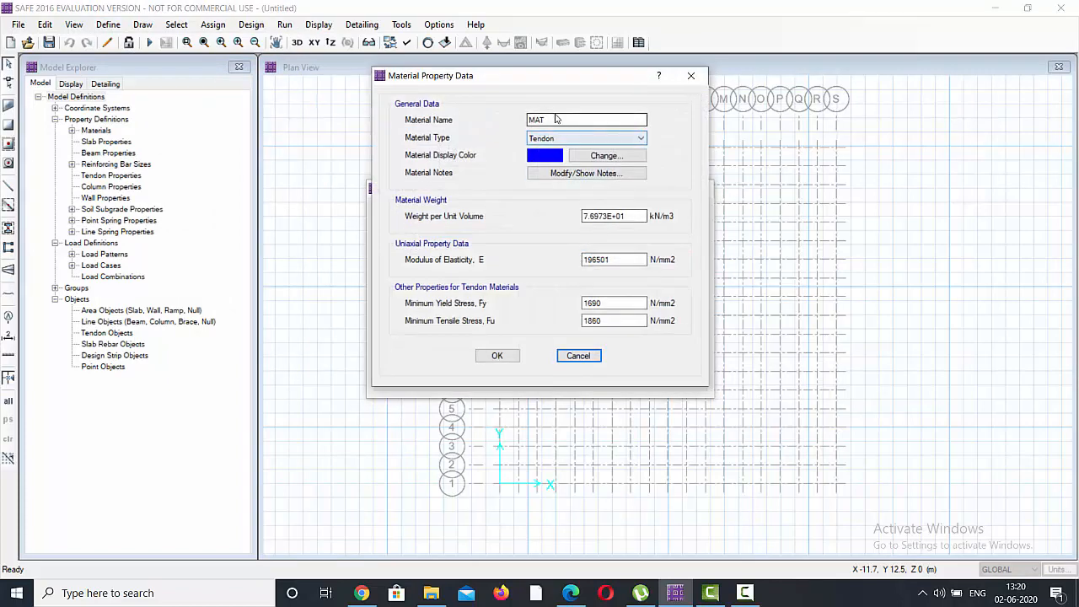
pyautogui.doubleClick(556, 119)
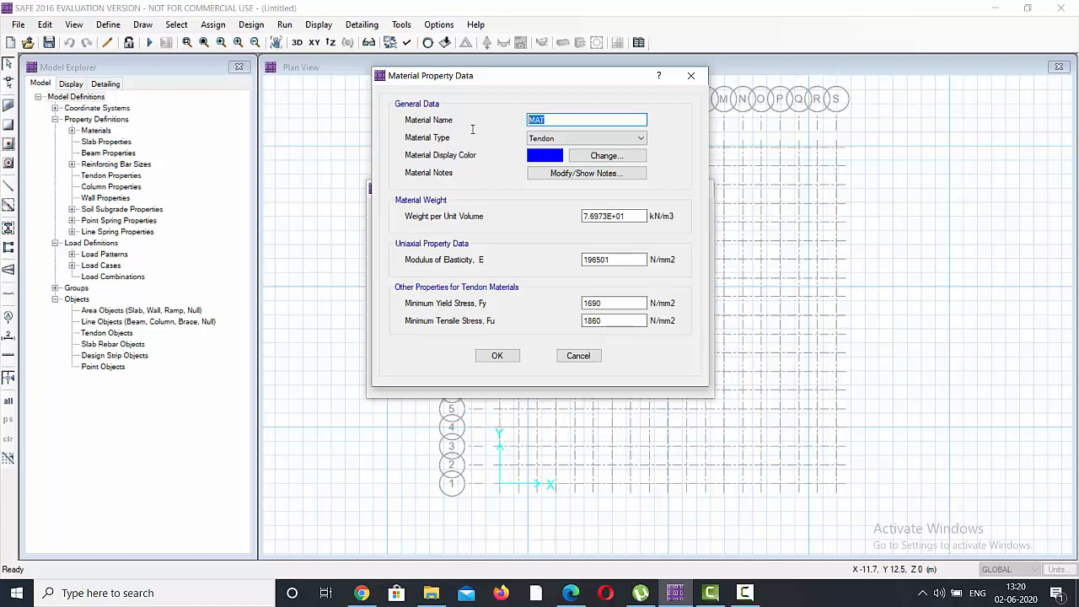
pyautogui.write('M40')
pyautogui.click(552, 138)
pyautogui.click(552, 154)
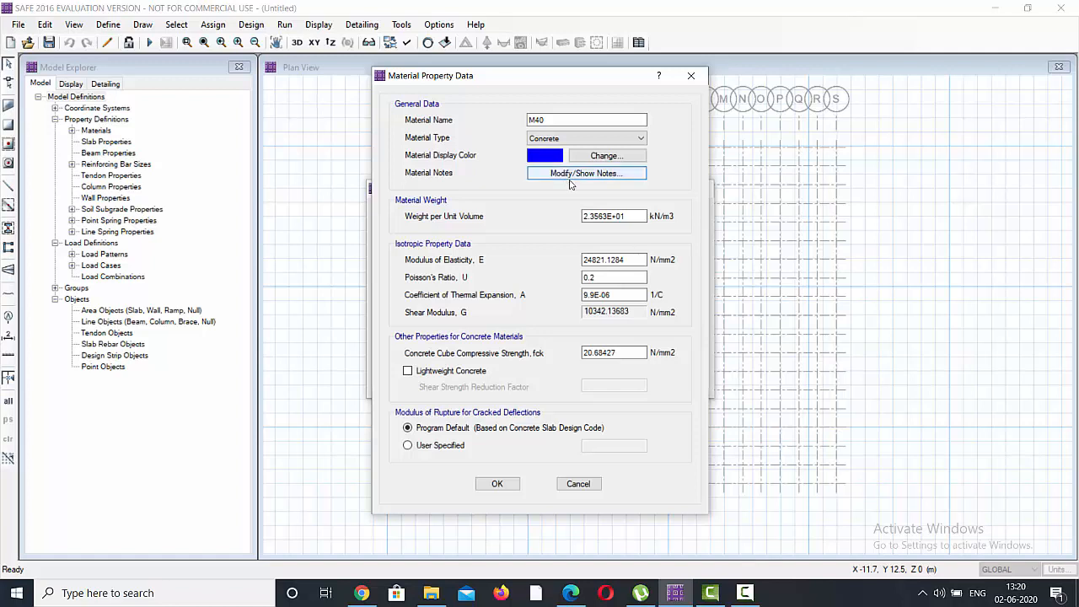
# Step: Set the M40 concrete's weight per unit volume to 25 kN/m3 and modulus of elasticity to 31622.7 N/mm2
pyautogui.moveTo(628, 210); pyautogui.dragTo(525, 224)
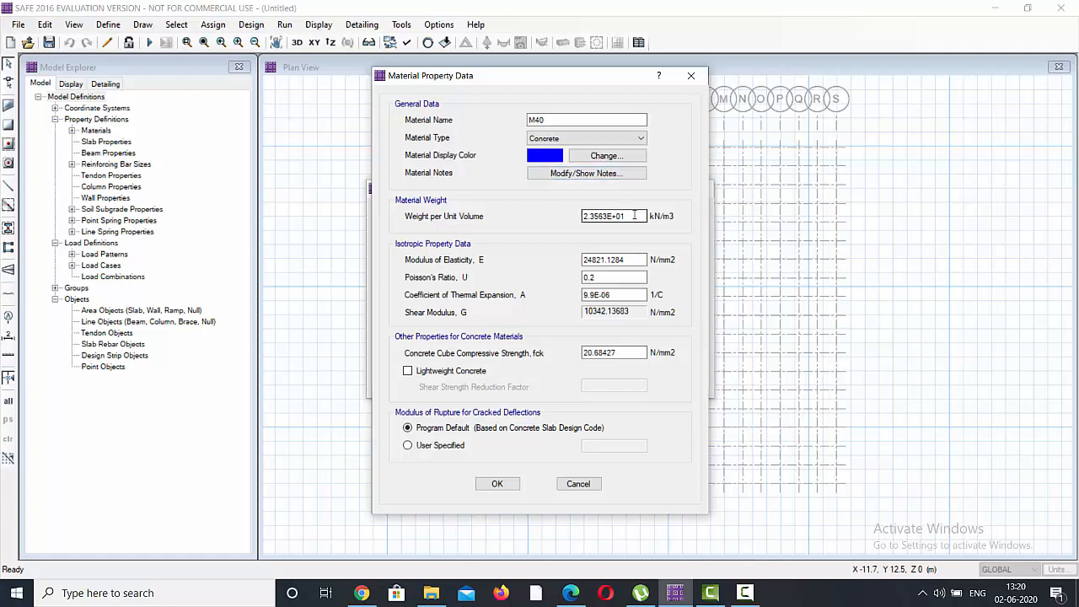
pyautogui.write('25')
pyautogui.moveTo(643, 260); pyautogui.dragTo(548, 268)
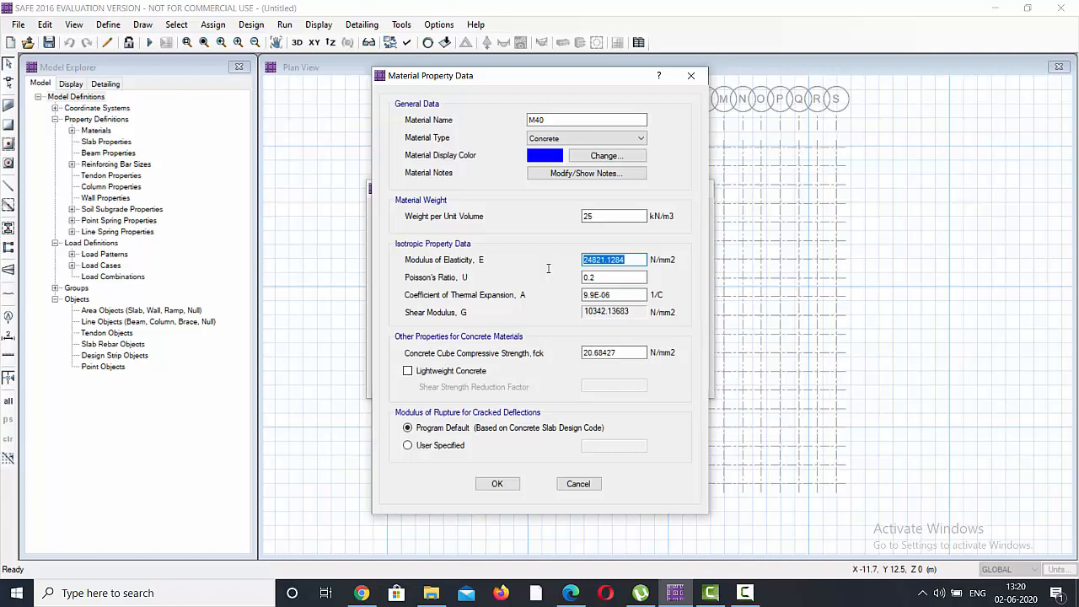
pyautogui.write('31')
# Step: Set M40's thermal expansion coefficient to 0.000005 and cube compressive strength to 40 N/mm2, and accept the material
pyautogui.press('Tab')
pyautogui.press('Tab')
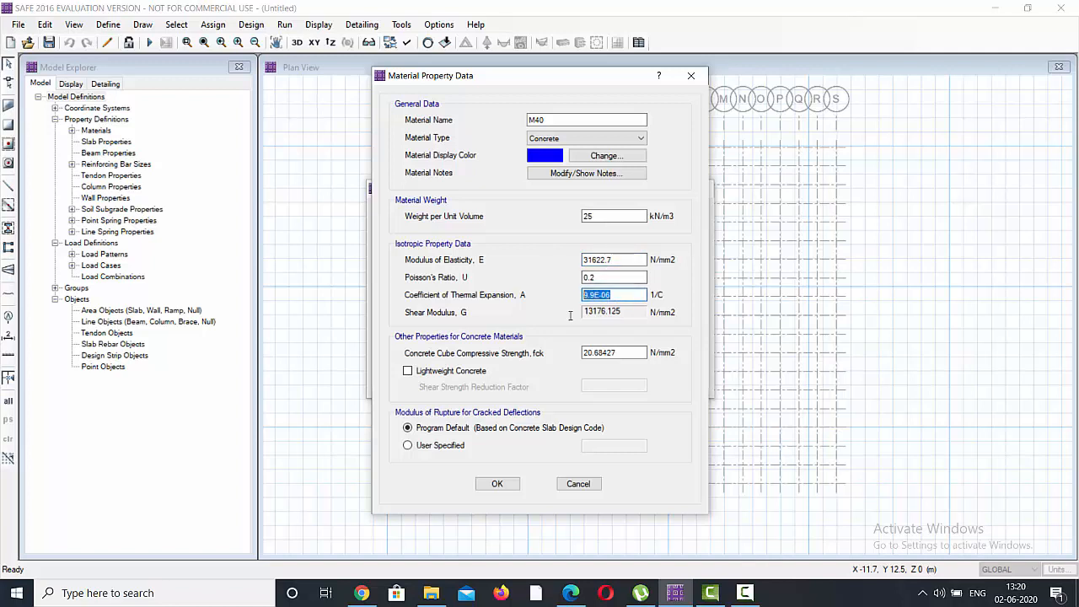
pyautogui.write('0.000005')
pyautogui.moveTo(631, 352); pyautogui.dragTo(528, 361)
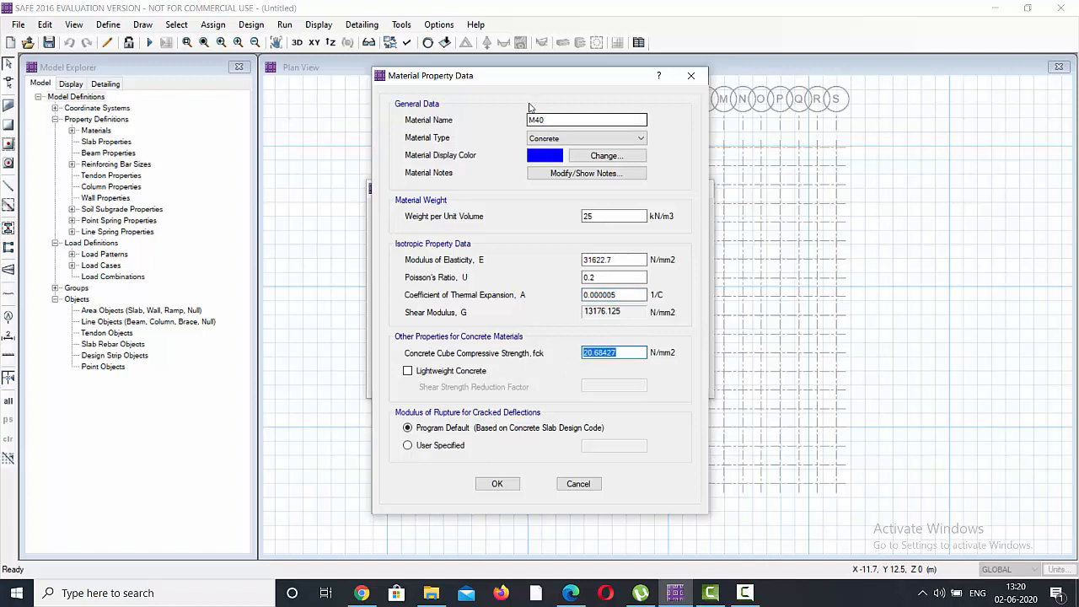
pyautogui.write('40')
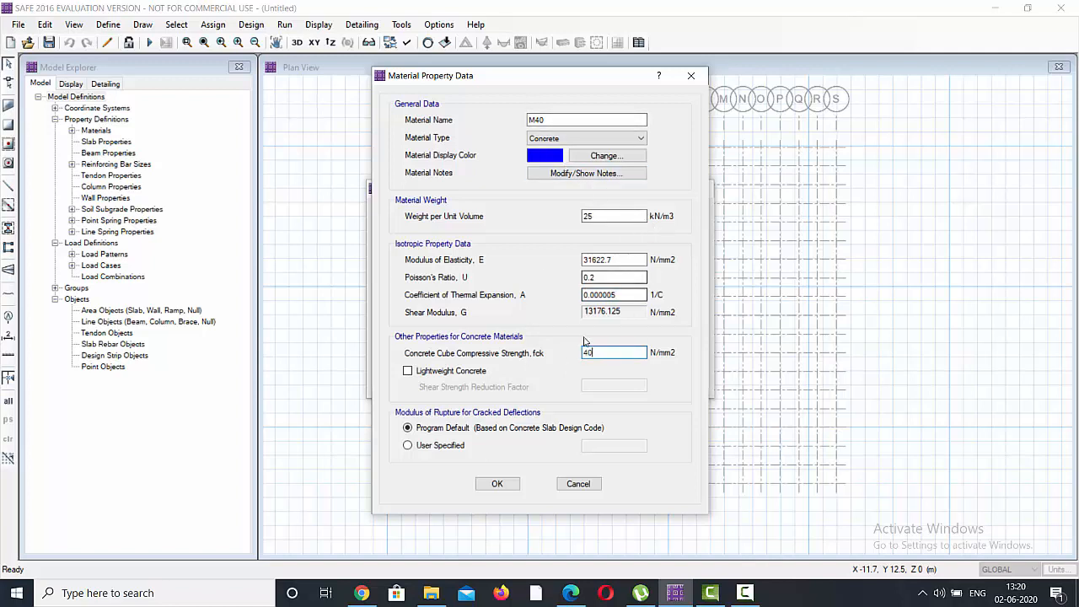
pyautogui.click(499, 483)
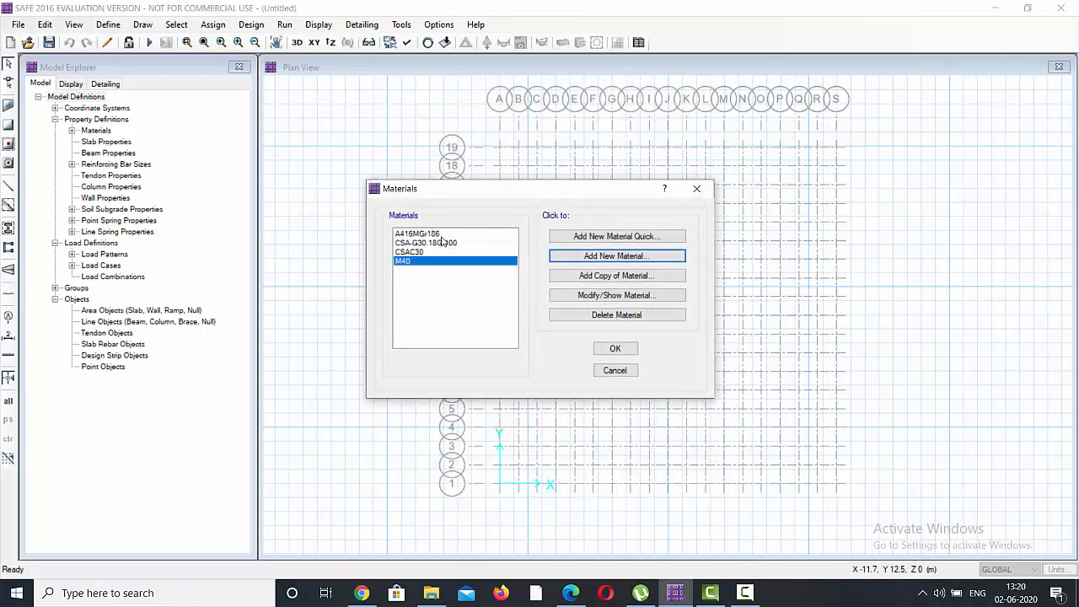
# Step: Add another new material named HYSD500 and set its type to Rebar
pyautogui.click(633, 260)
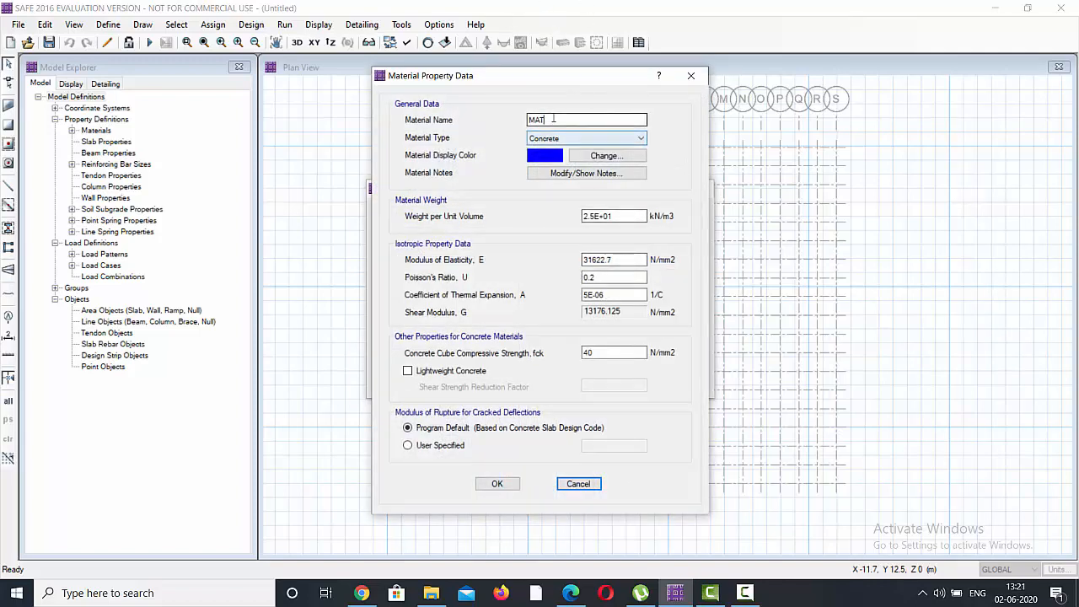
pyautogui.doubleClick(572, 119)
pyautogui.write('hys')
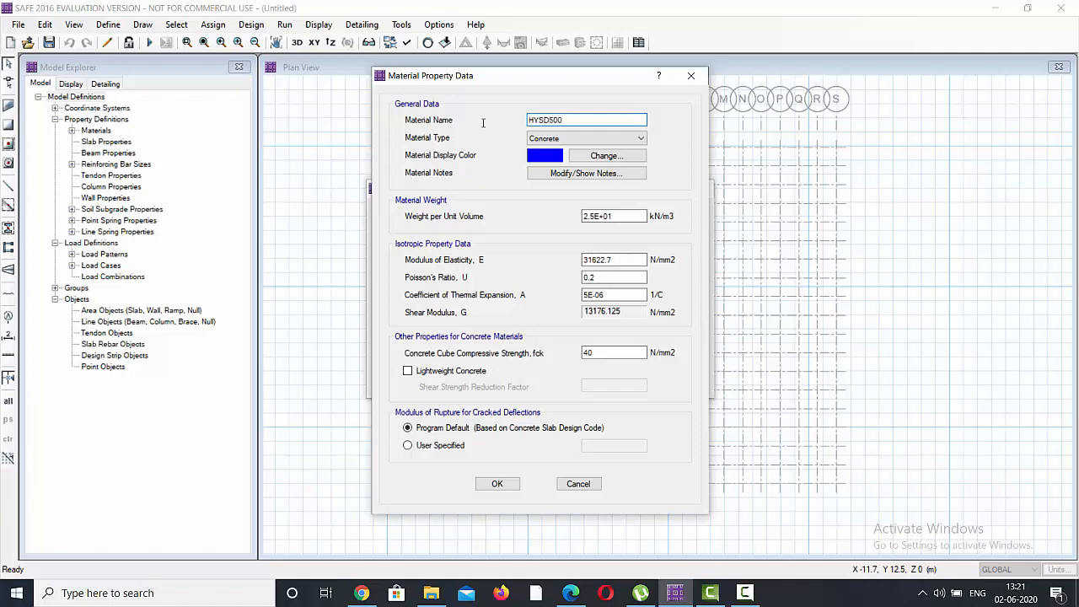
pyautogui.click(548, 138)
pyautogui.click(552, 169)
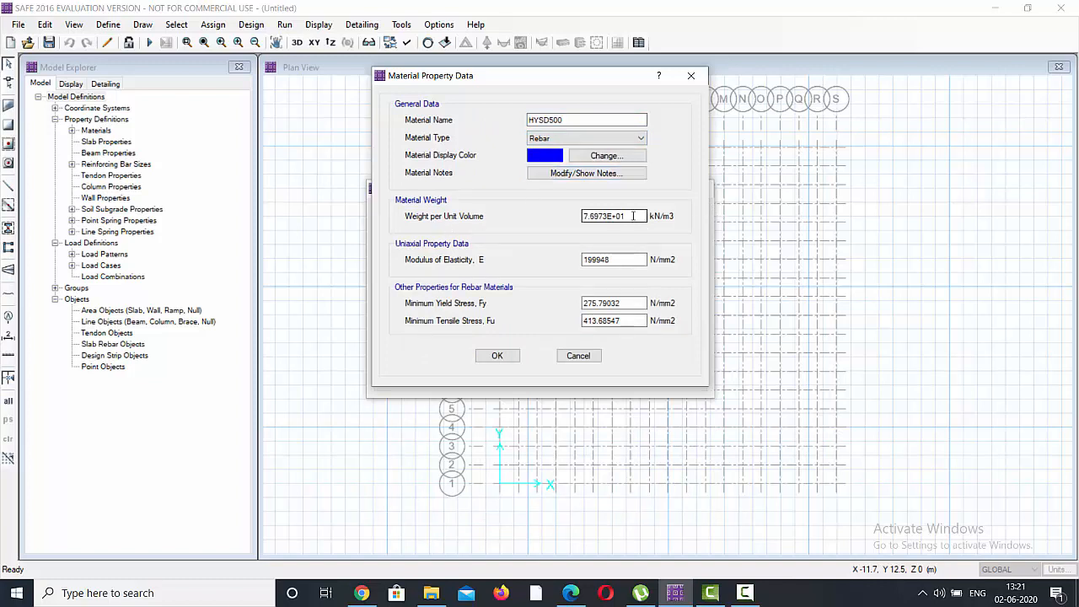
# Step: Set the HYSD500 rebar's weight per unit volume to 77 kN/m3 and modulus of elasticity to 200000 N/mm2
pyautogui.moveTo(633, 216); pyautogui.dragTo(538, 204)
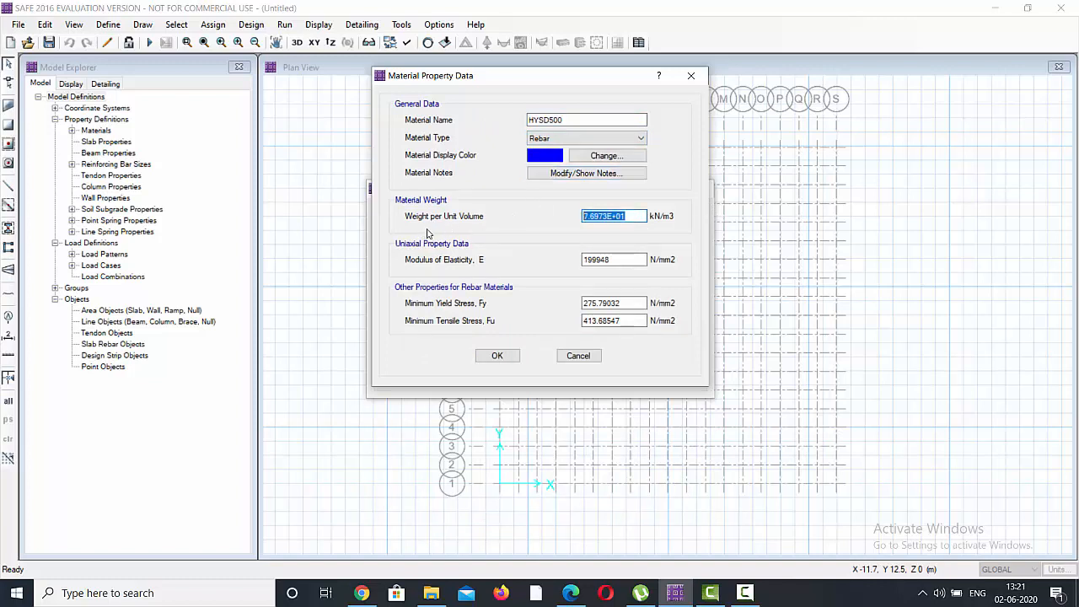
pyautogui.write('77')
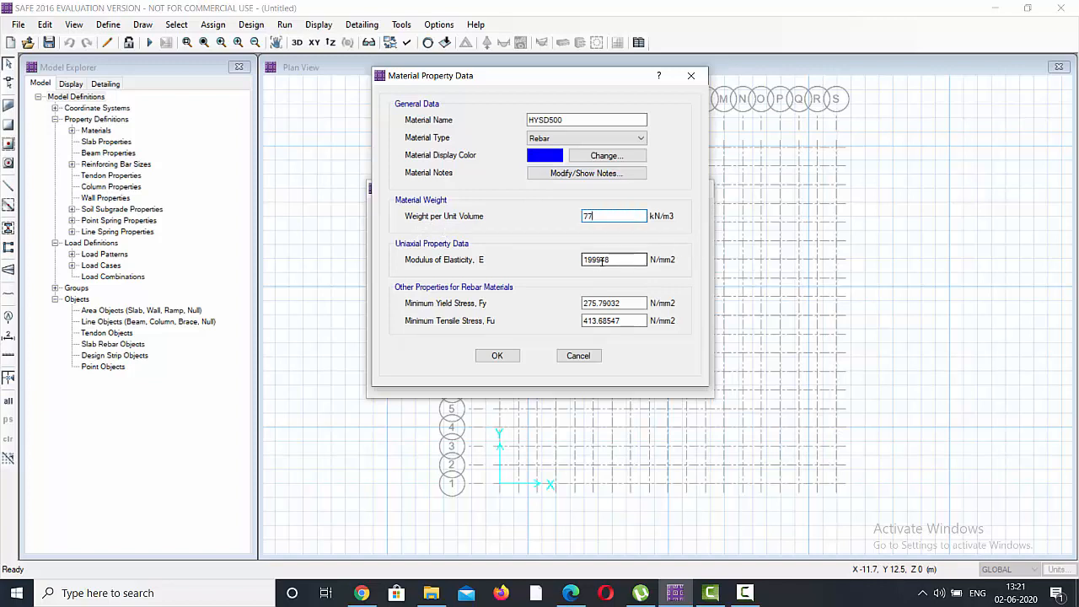
pyautogui.moveTo(607, 259); pyautogui.dragTo(501, 267)
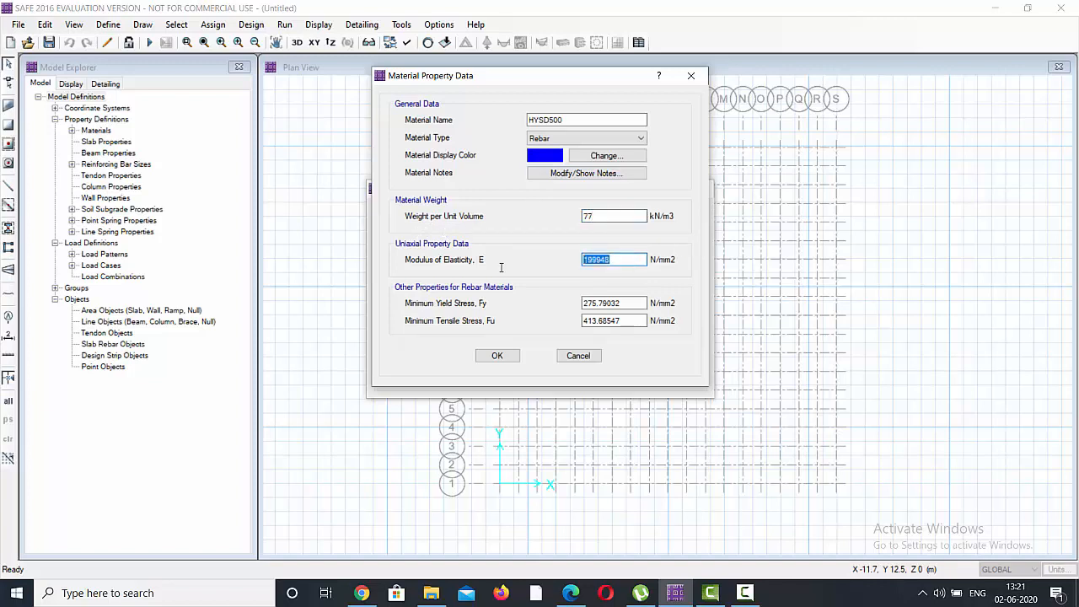
pyautogui.write('200000')
# Step: Set HYSD500's minimum yield stress to 500 N/mm2 and minimum tensile stress to 545 N/mm2, and accept the material definitions
pyautogui.moveTo(630, 302); pyautogui.dragTo(551, 301)
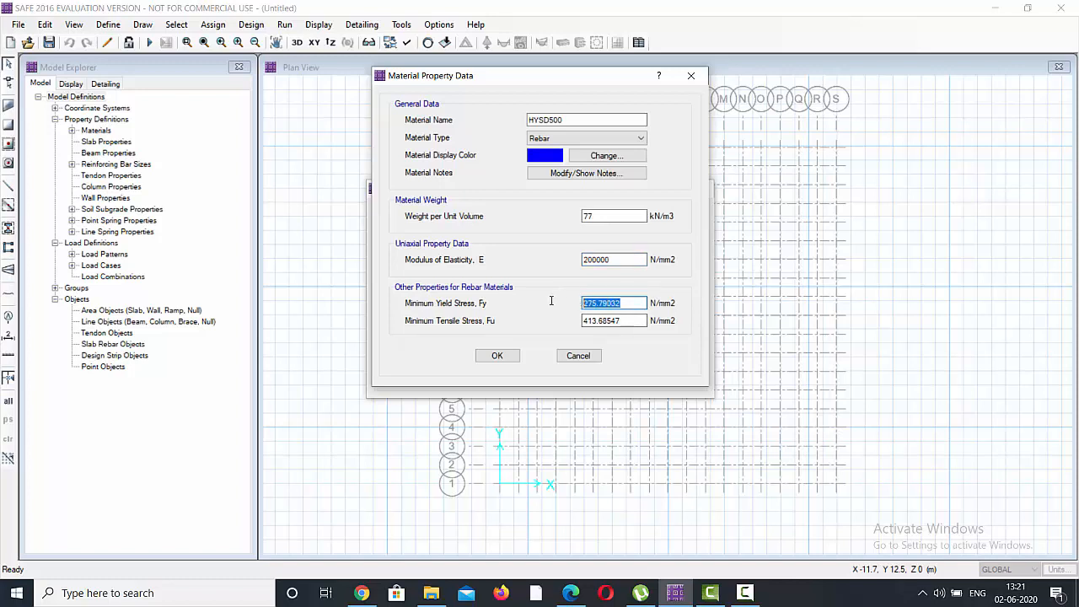
pyautogui.write('500')
pyautogui.moveTo(642, 320); pyautogui.dragTo(538, 334)
pyautogui.write('545')
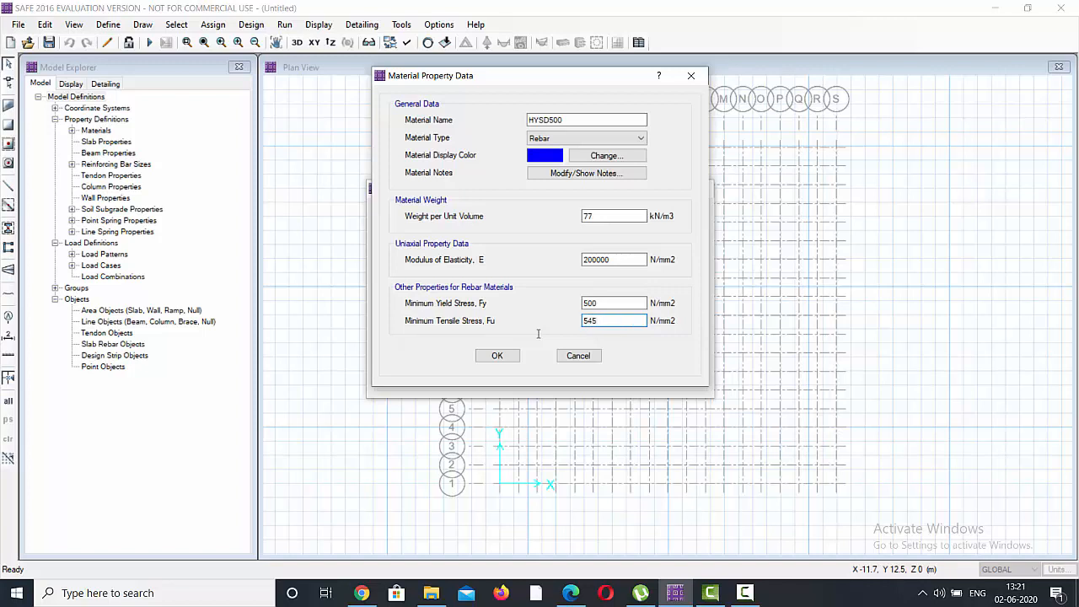
pyautogui.click(497, 354)
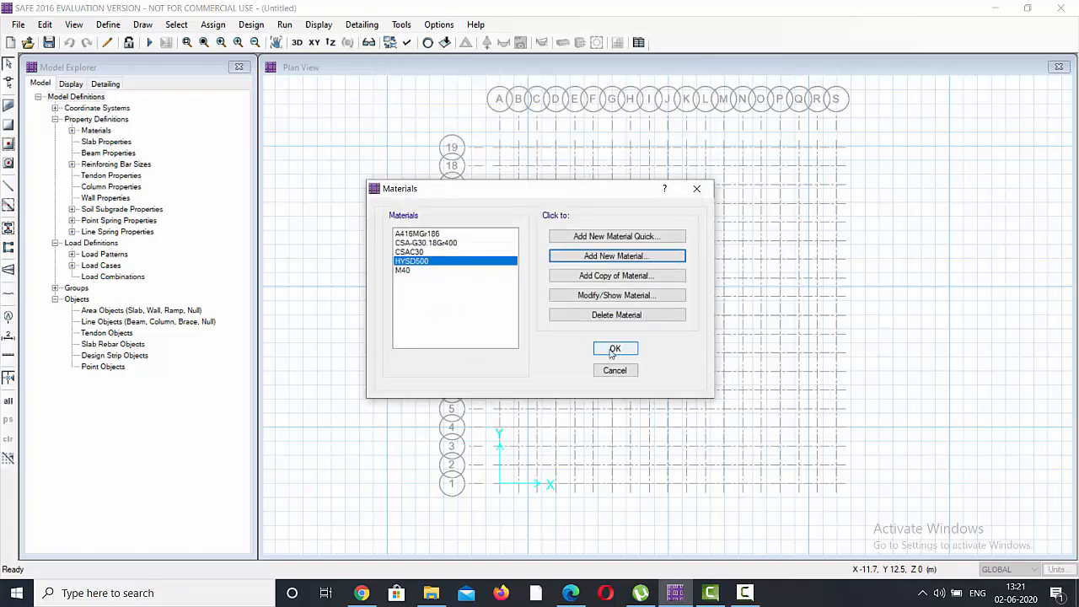
pyautogui.click(614, 349)
# Step: Add a new slab property named Mat footing and assign M40 as its material
pyautogui.click(108, 25)
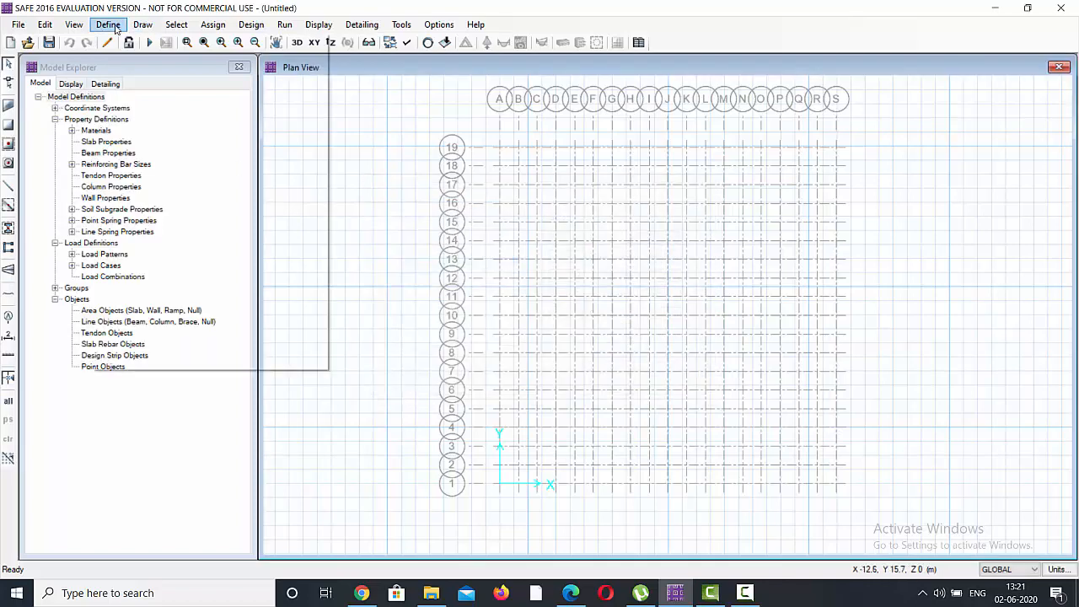
pyautogui.click(139, 60)
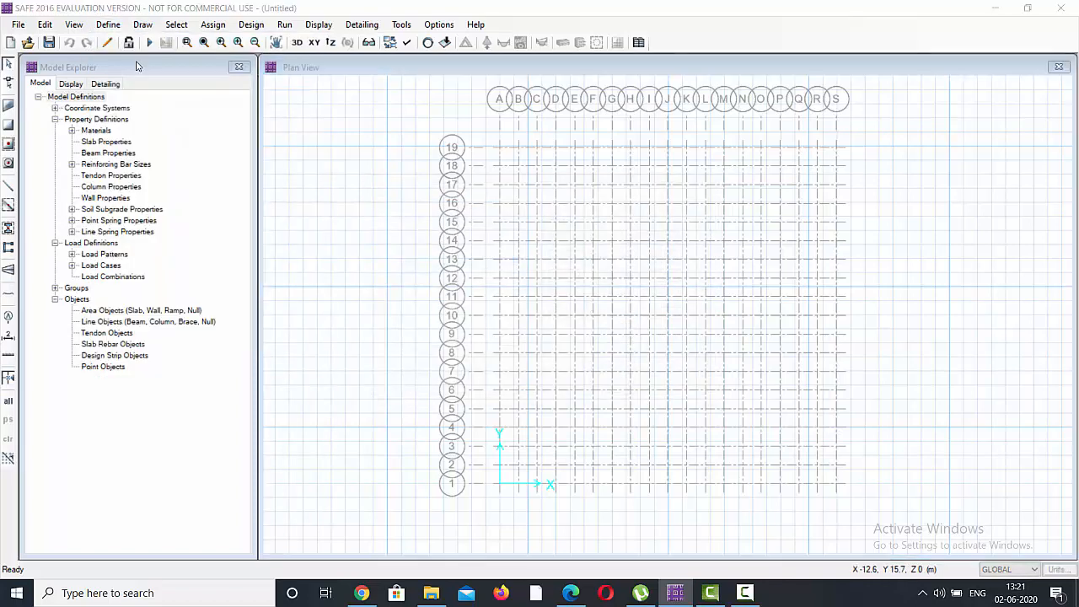
pyautogui.click(593, 245)
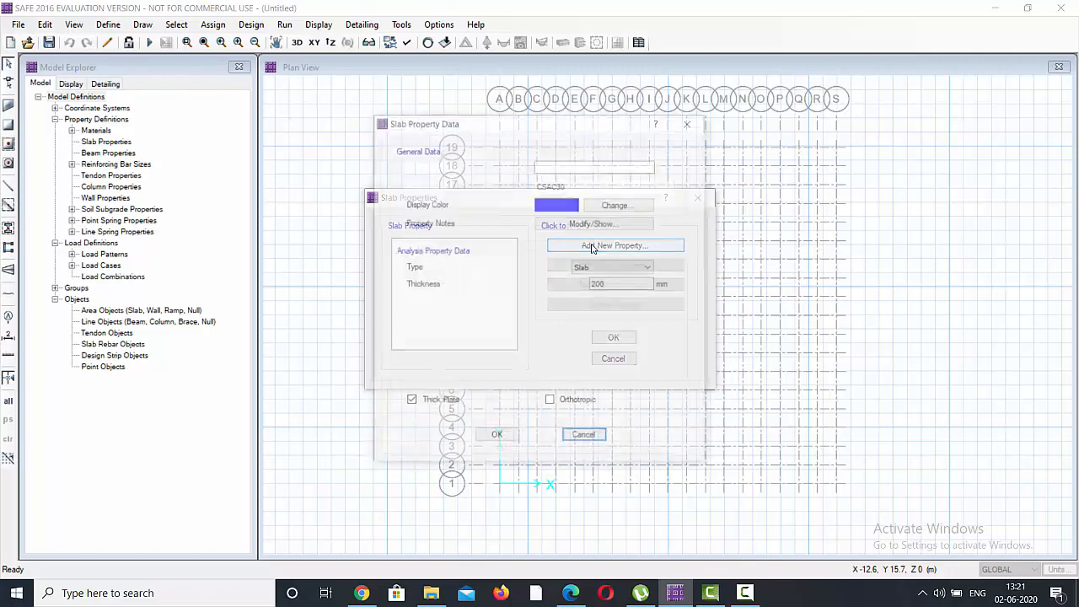
pyautogui.moveTo(573, 164); pyautogui.dragTo(523, 169)
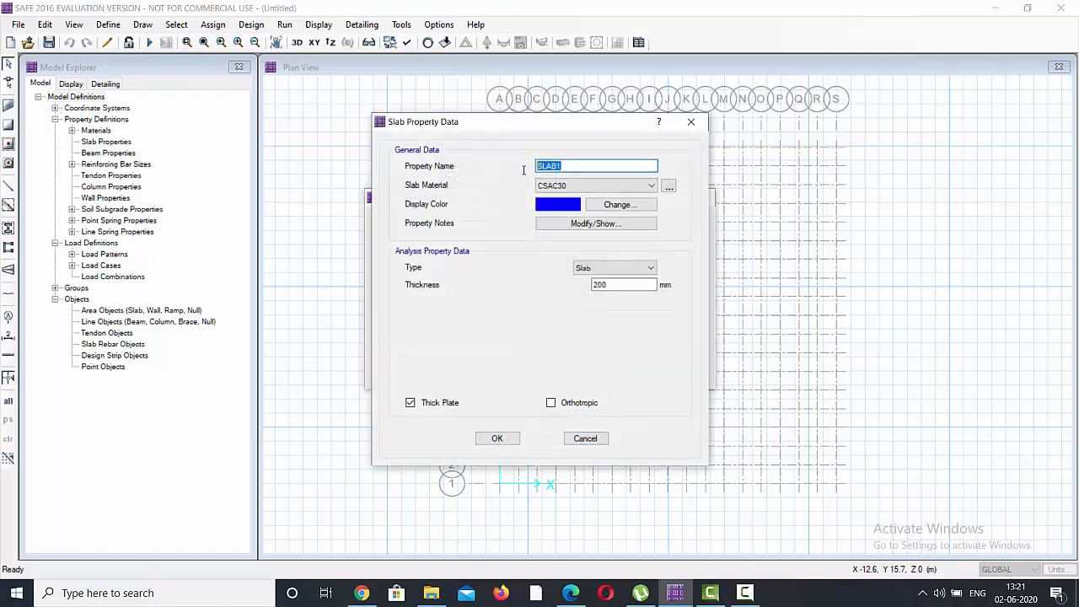
pyautogui.write('Mat footing')
pyautogui.click(594, 185)
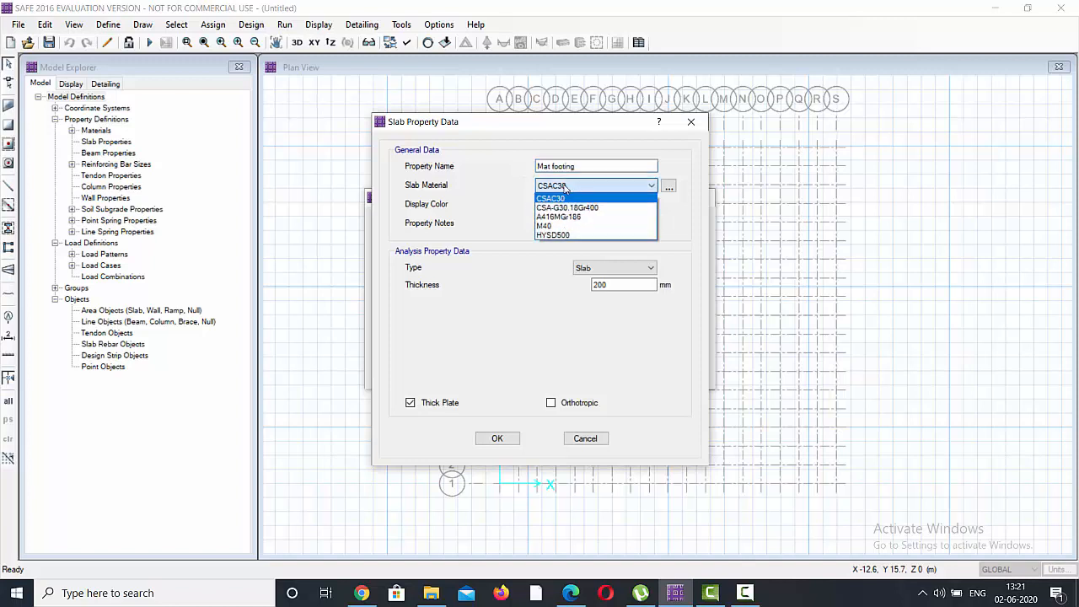
pyautogui.click(565, 225)
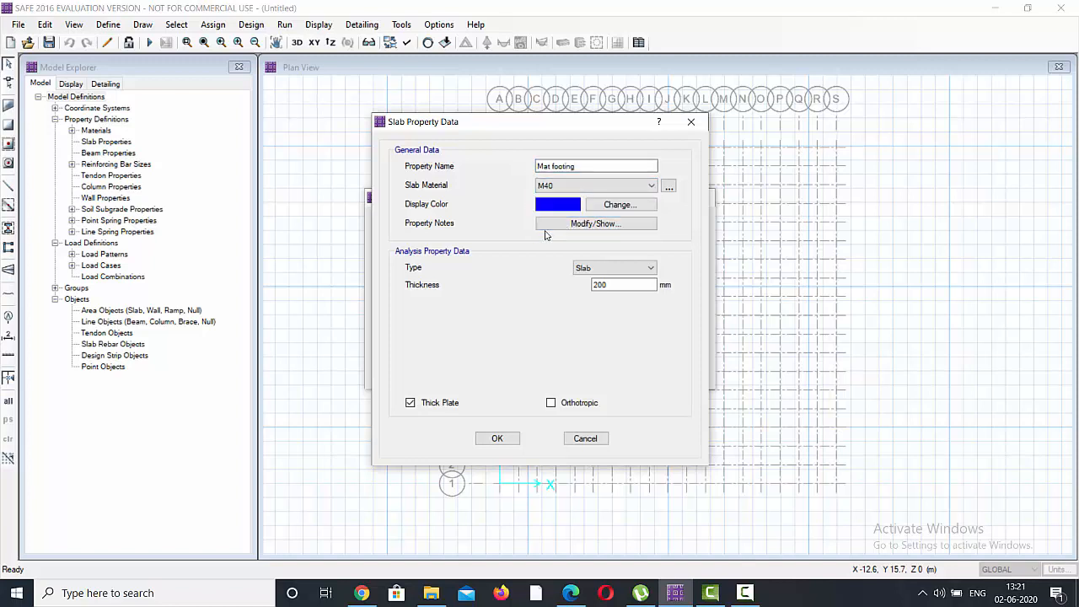
# Step: Set the Mat footing property's thickness to 800 mm and its type to Mat, and accept the slab properties
pyautogui.doubleClick(622, 285)
pyautogui.write('8')
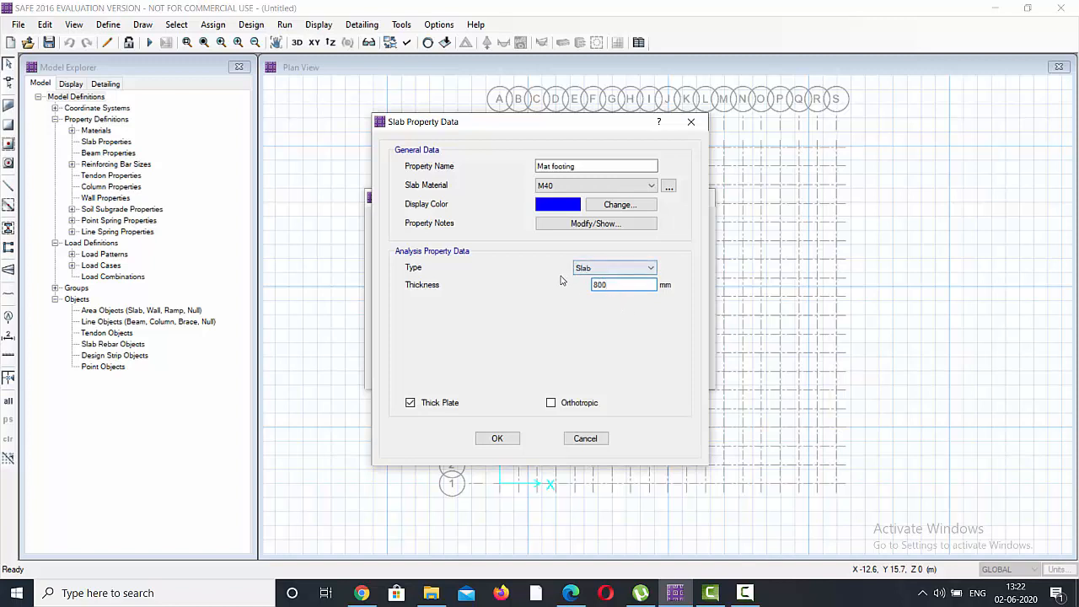
pyautogui.click(648, 267)
pyautogui.click(610, 325)
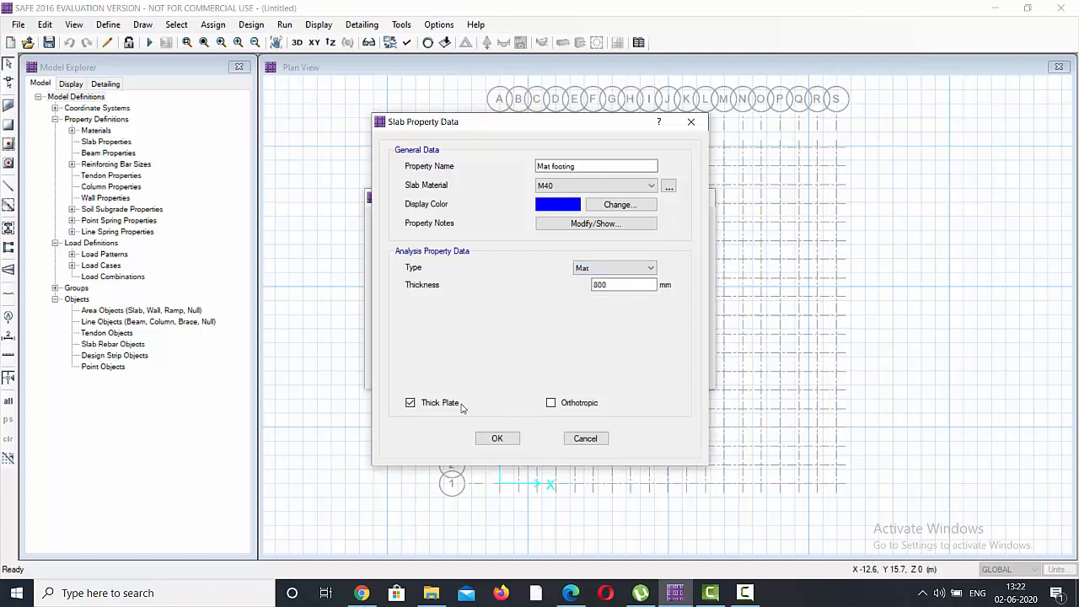
pyautogui.click(498, 439)
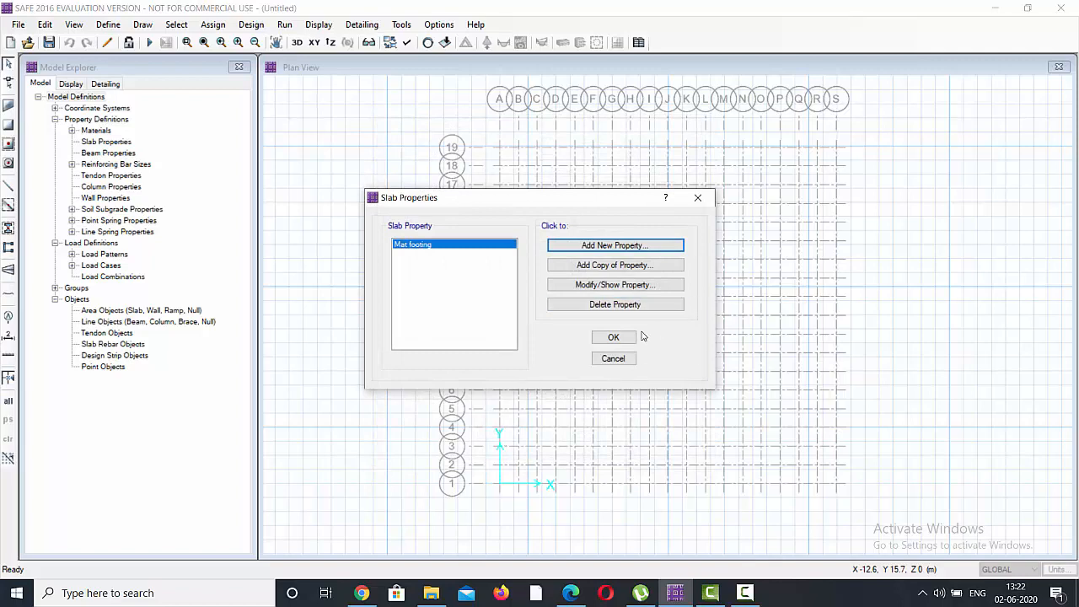
pyautogui.click(613, 338)
# Step: Open the column property definitions
pyautogui.click(102, 27)
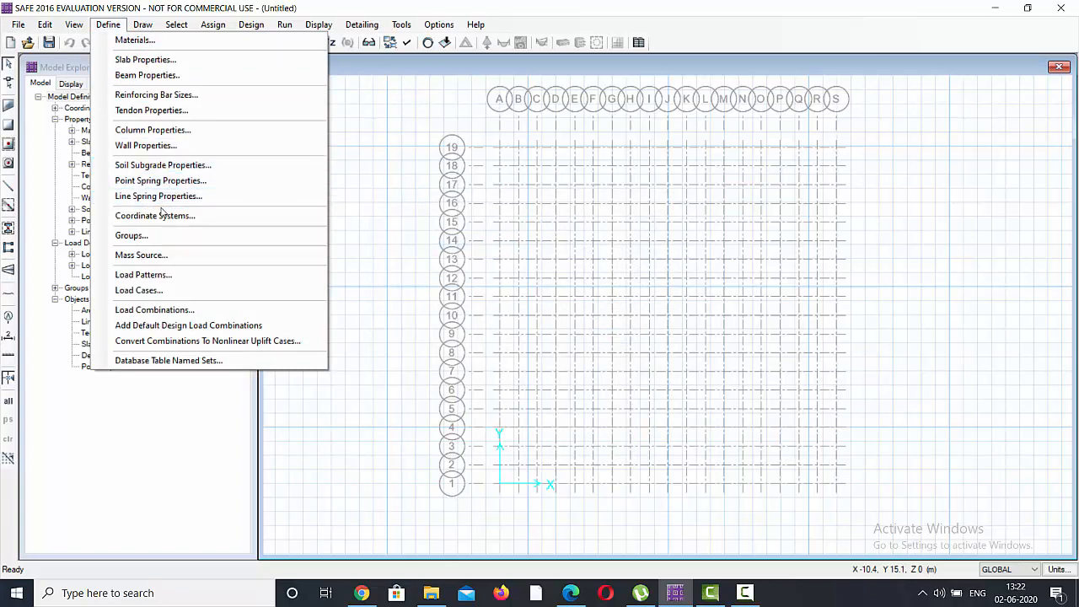
pyautogui.click(154, 130)
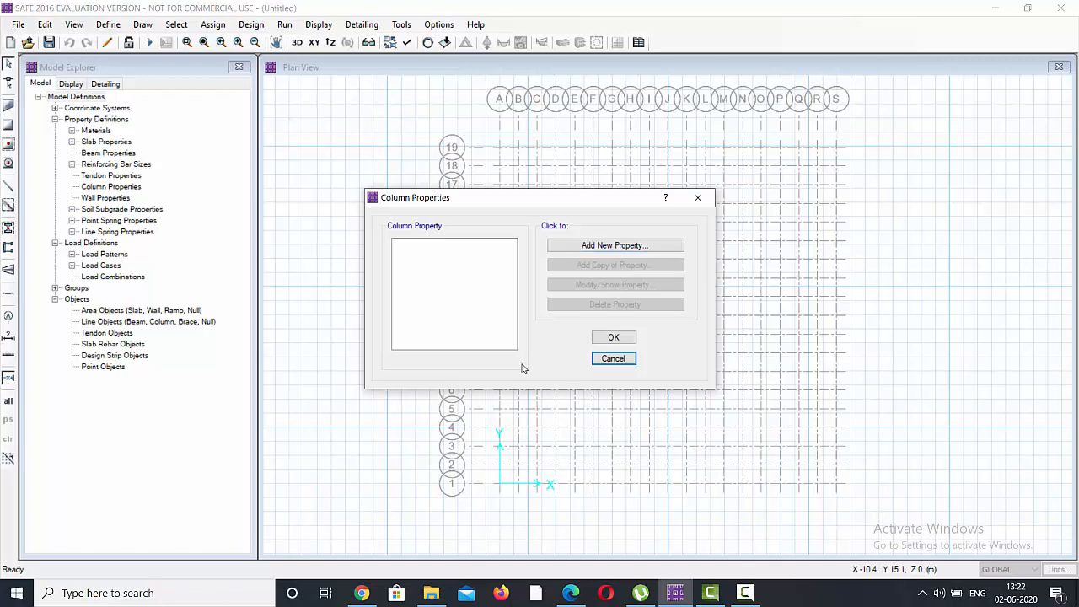
# Step: Switch to Chrome to examine the column dimension tables and column layout in the problem statement, and return to SAFE
pyautogui.click(361, 592)
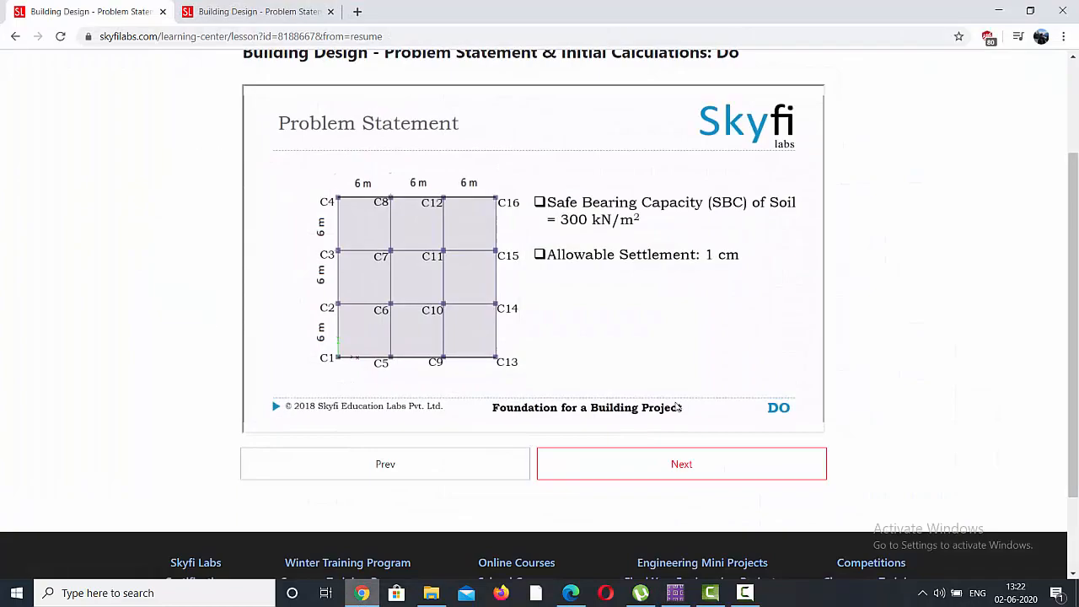
pyautogui.click(240, 11)
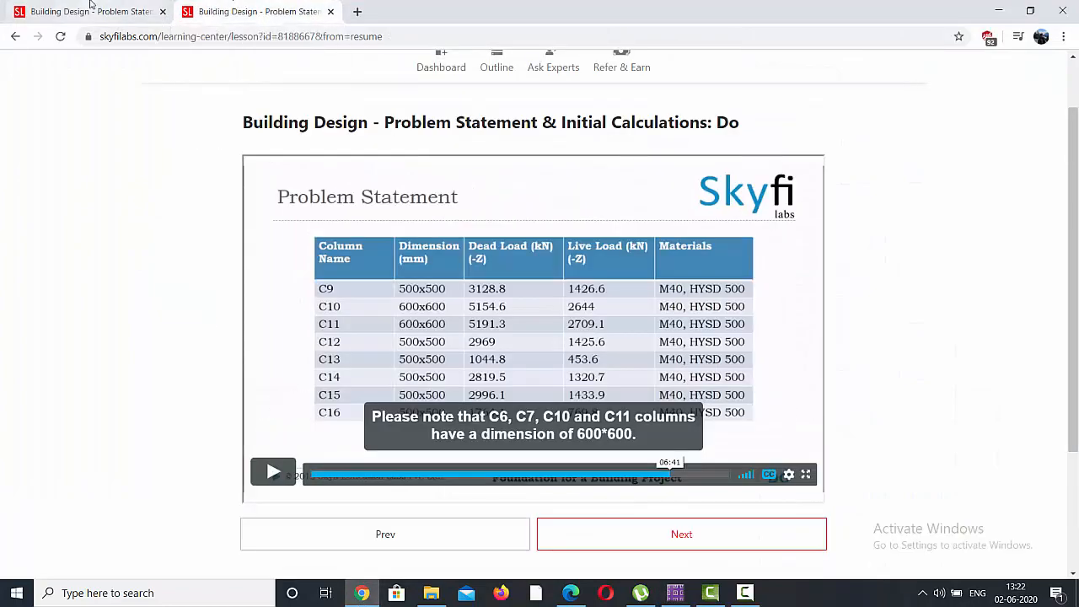
pyautogui.click(90, 7)
pyautogui.click(268, 9)
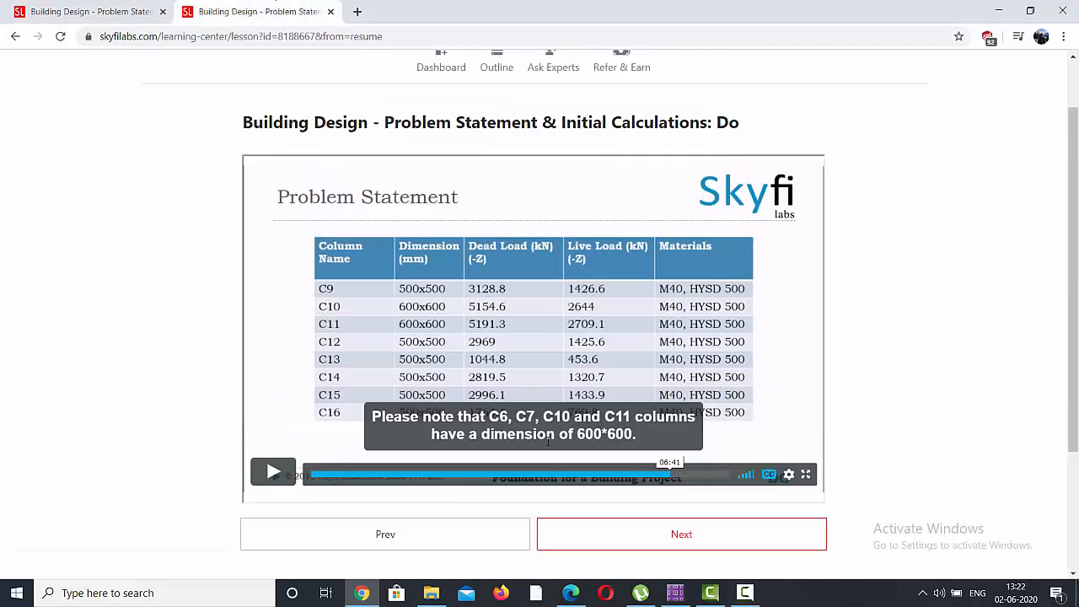
pyautogui.press('Left')
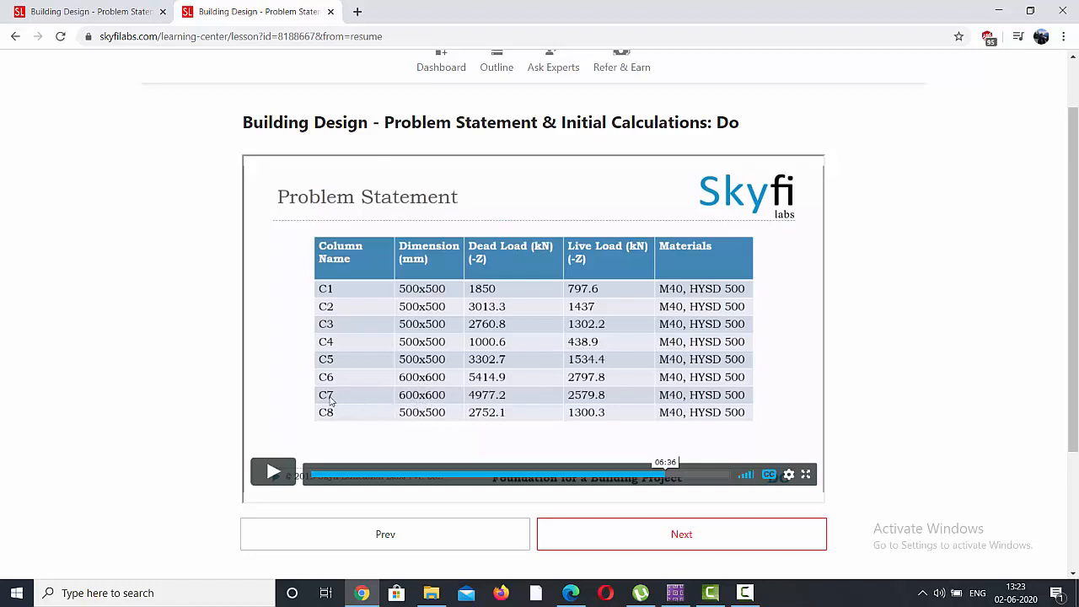
pyautogui.press('Right')
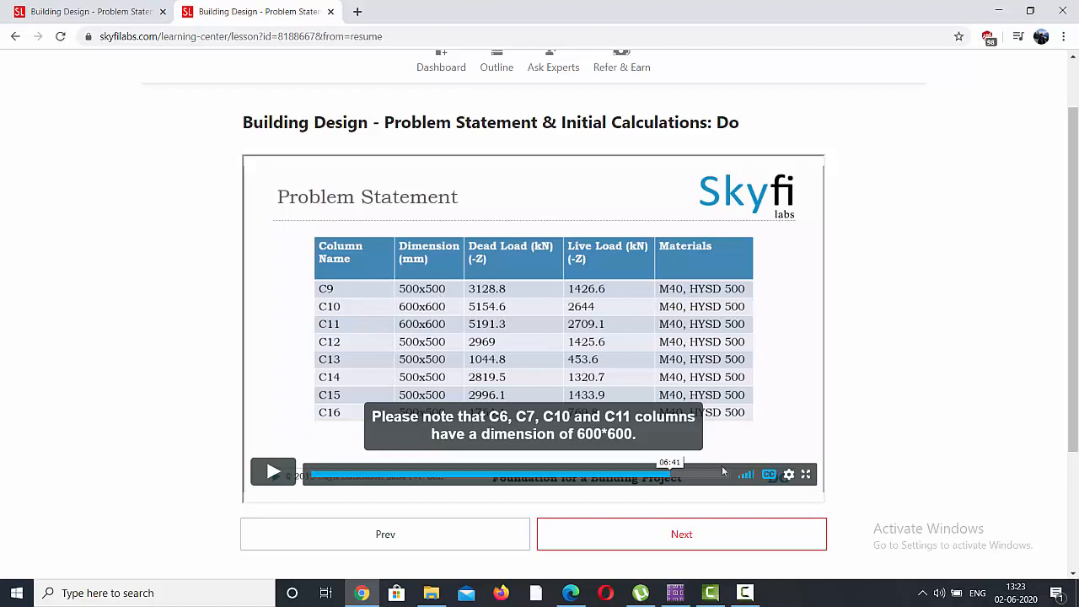
pyautogui.click(659, 474)
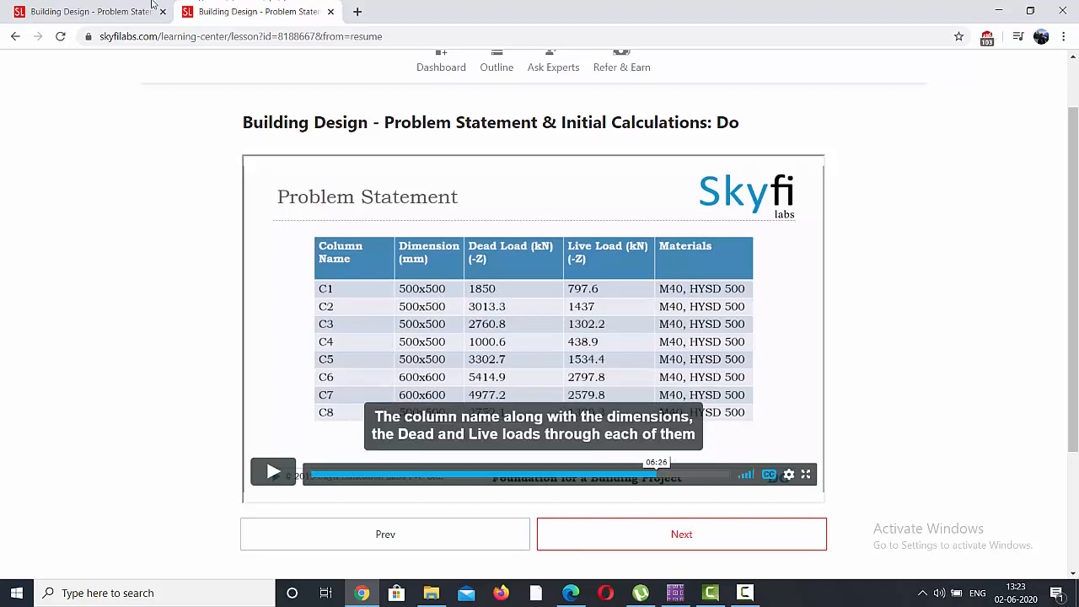
pyautogui.click(151, 4)
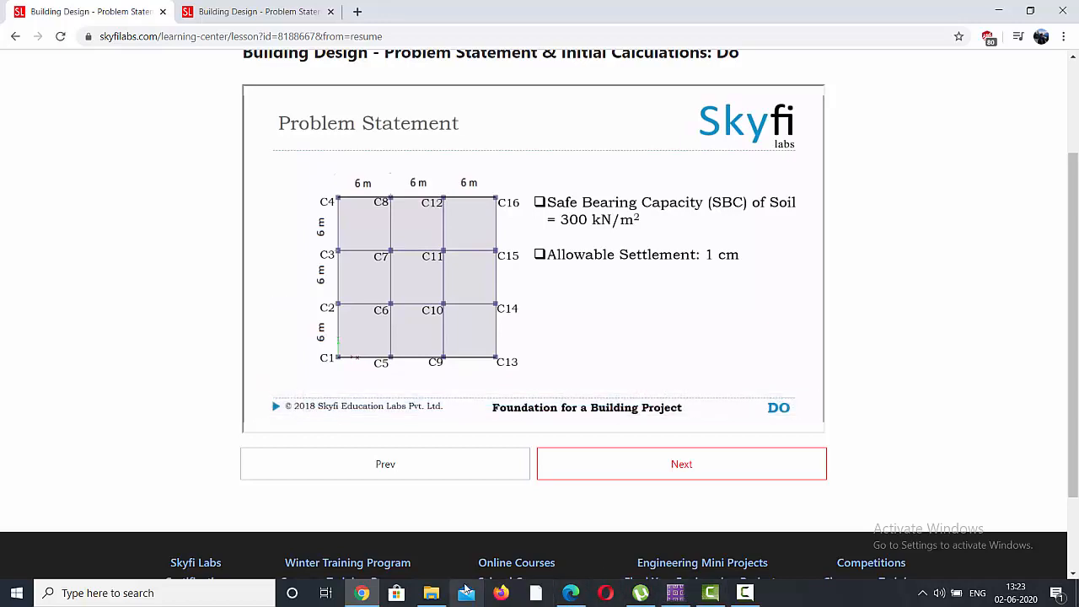
pyautogui.click(675, 593)
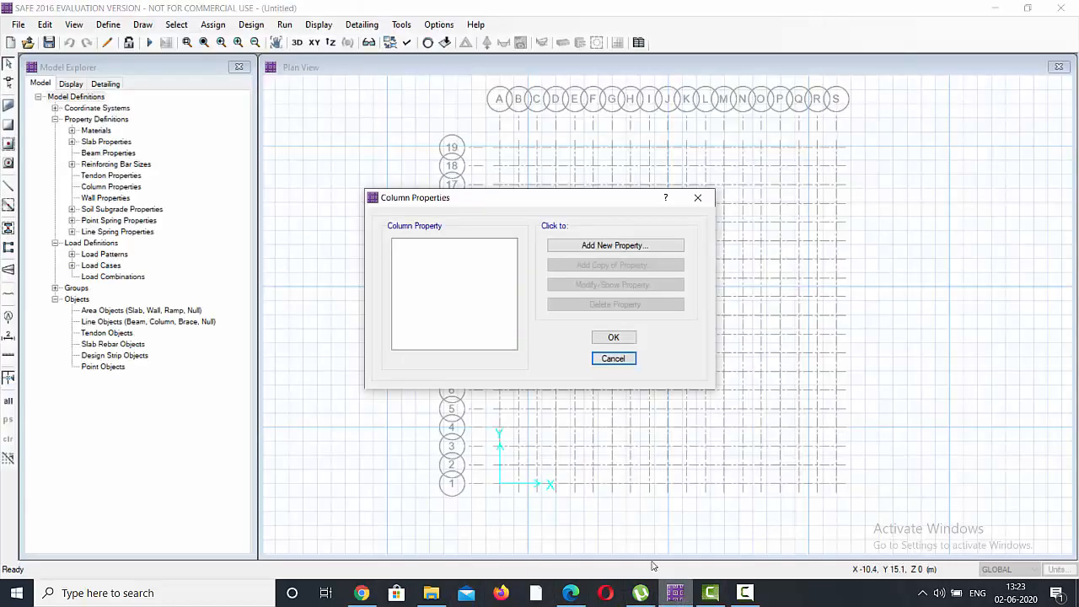
# Step: Add a new column property named COL 500*500 and assign M40 as its material
pyautogui.click(616, 253)
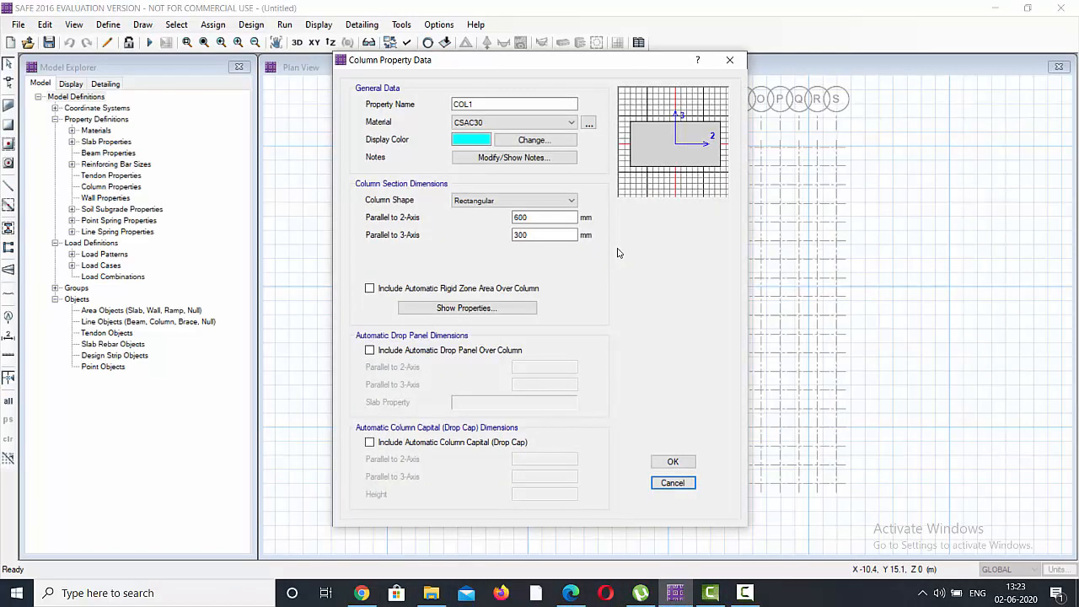
pyautogui.click(485, 104)
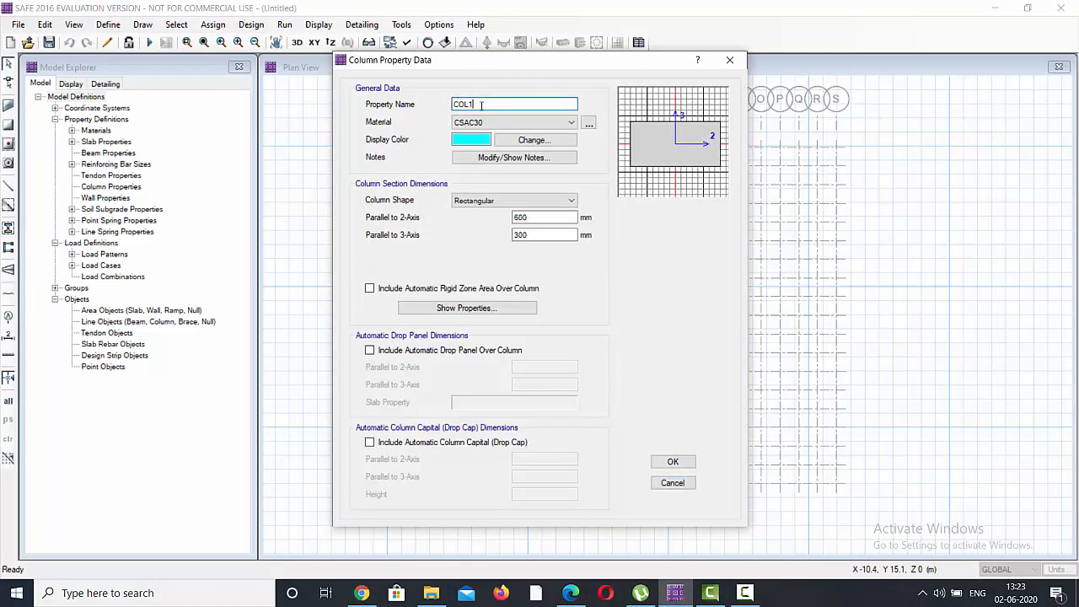
pyautogui.moveTo(485, 103); pyautogui.dragTo(391, 112)
pyautogui.write('COL')
pyautogui.click(499, 122)
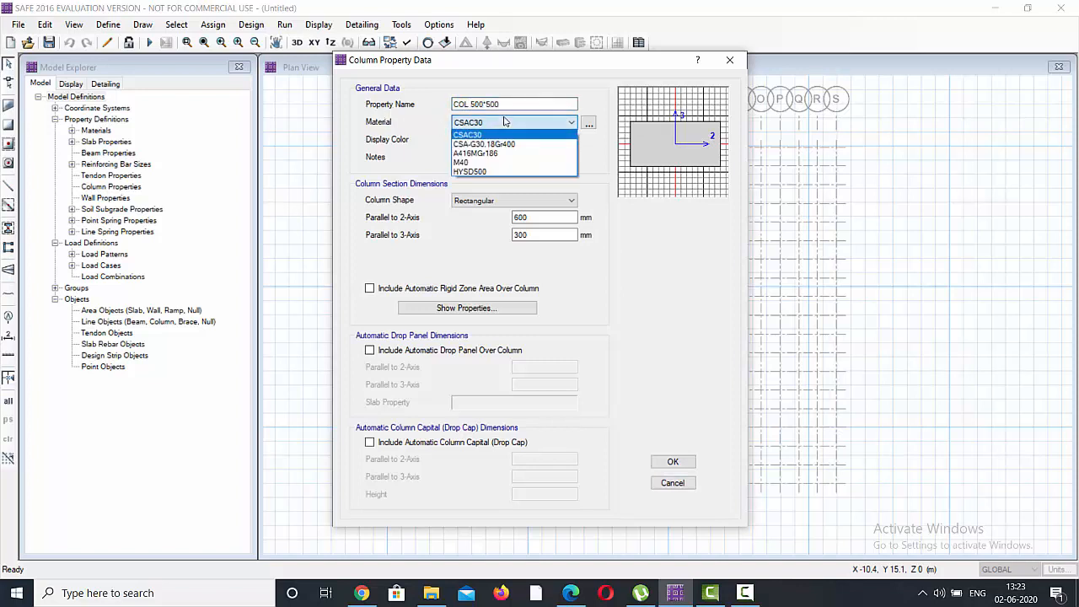
pyautogui.click(492, 163)
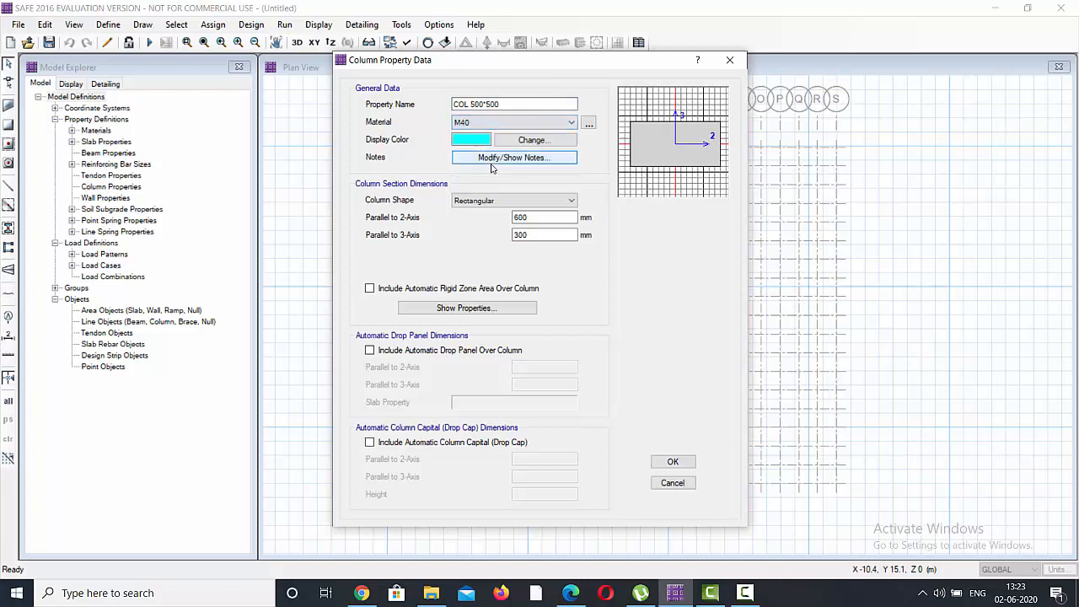
# Step: Set the COL 500*500 section to 500 mm parallel to both the 2-axis and the 3-axis, and accept the property
pyautogui.doubleClick(556, 220)
pyautogui.write('50')
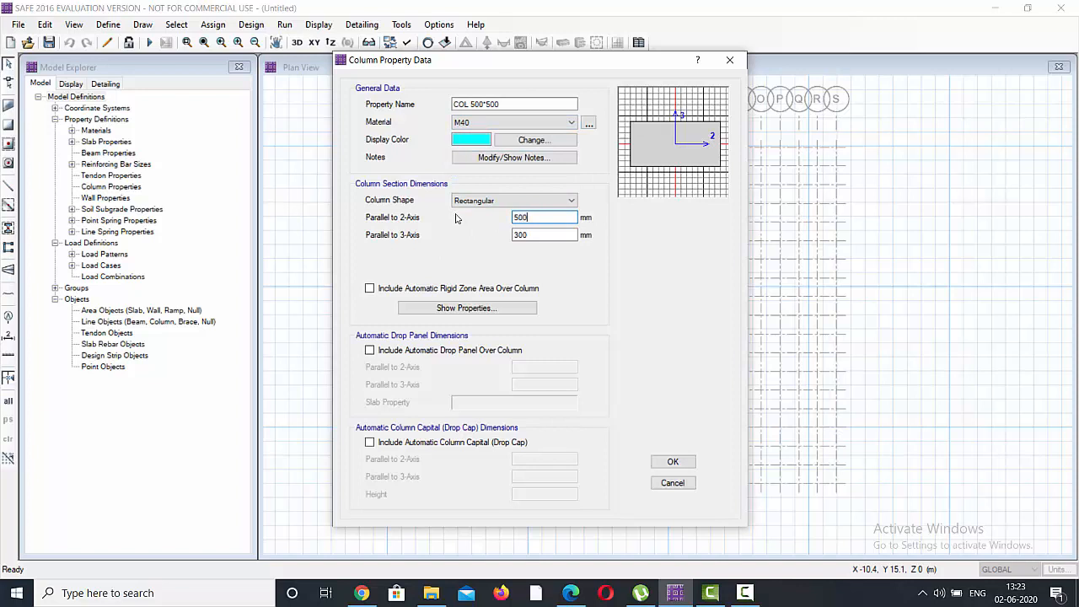
pyautogui.click(548, 229)
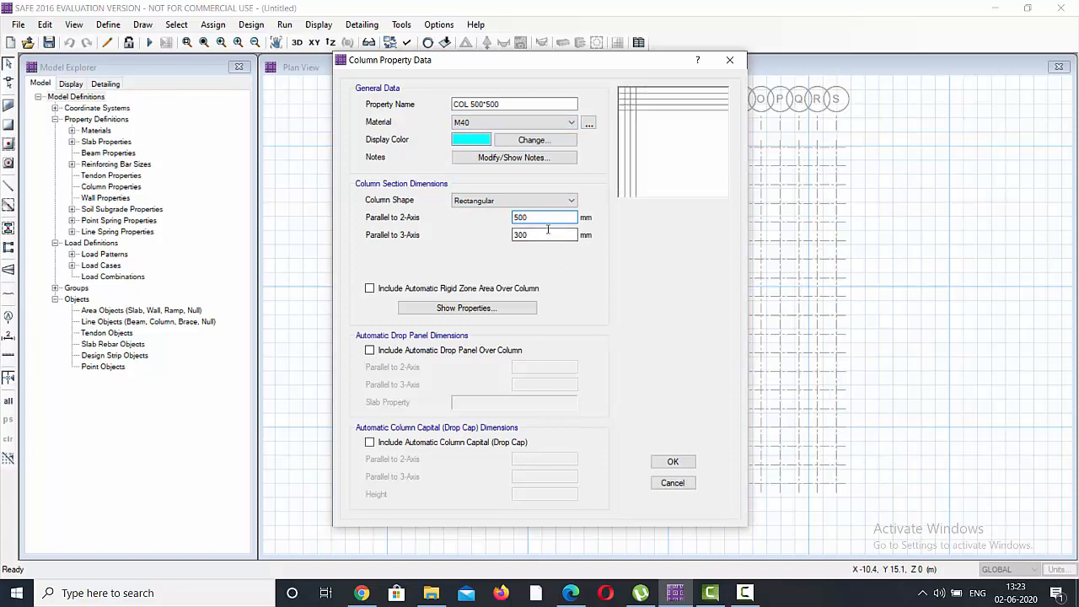
pyautogui.doubleClick(548, 232)
pyautogui.write('50')
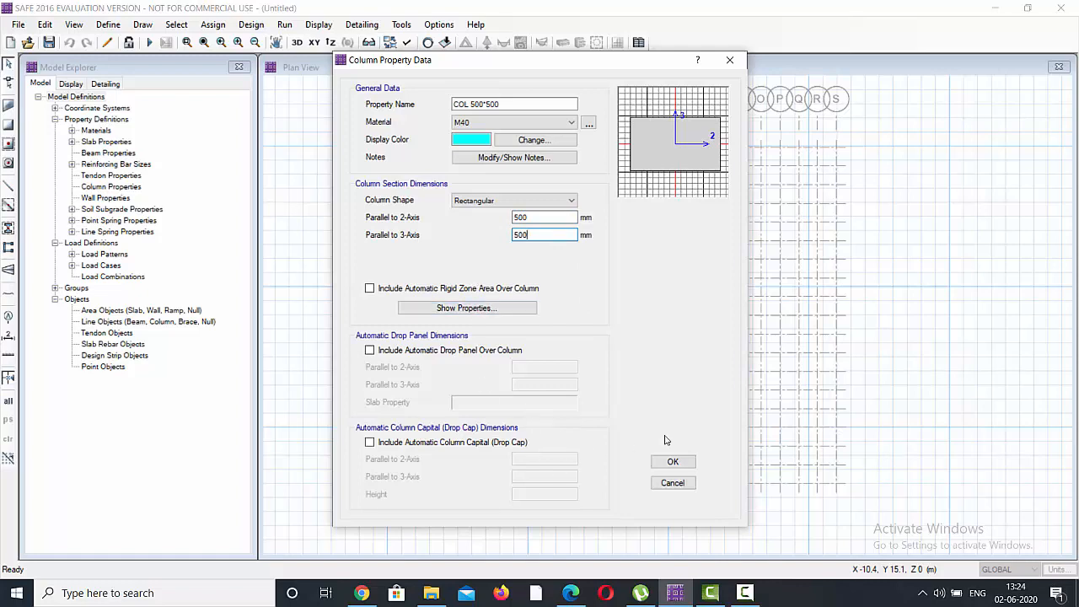
pyautogui.click(674, 461)
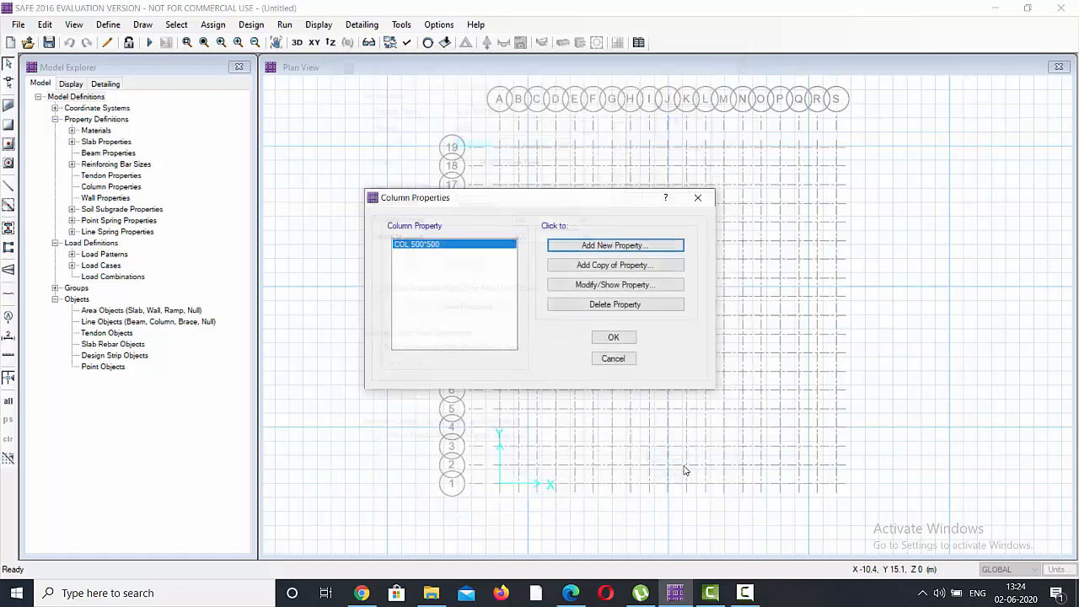
# Step: Add a new column property named COL 600*600 and assign M40 as its material
pyautogui.click(625, 246)
pyautogui.moveTo(484, 104); pyautogui.dragTo(382, 101)
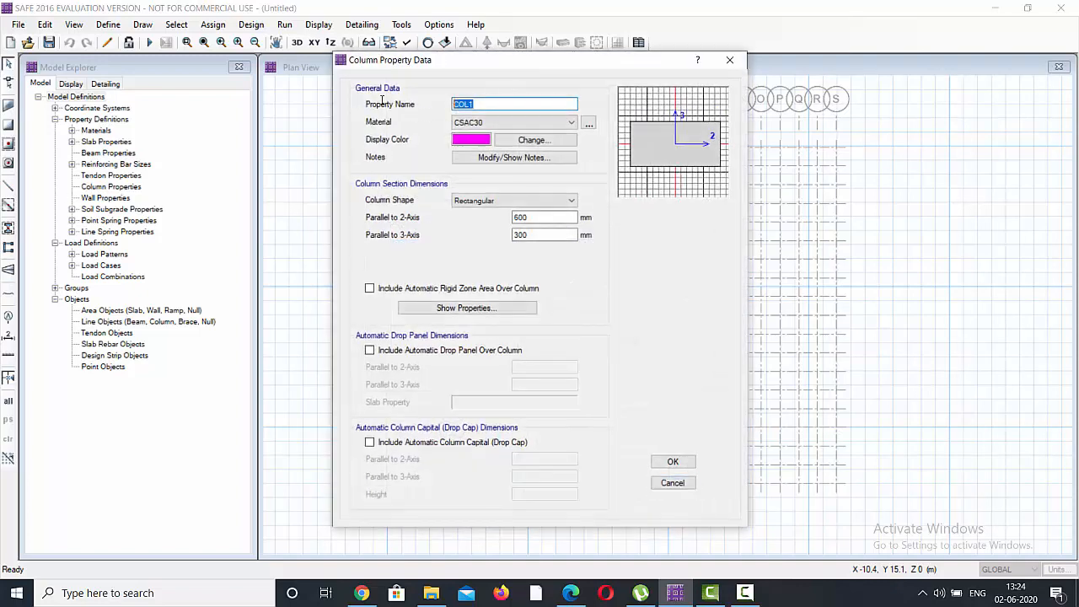
pyautogui.write('COL 600*600')
pyautogui.click(455, 123)
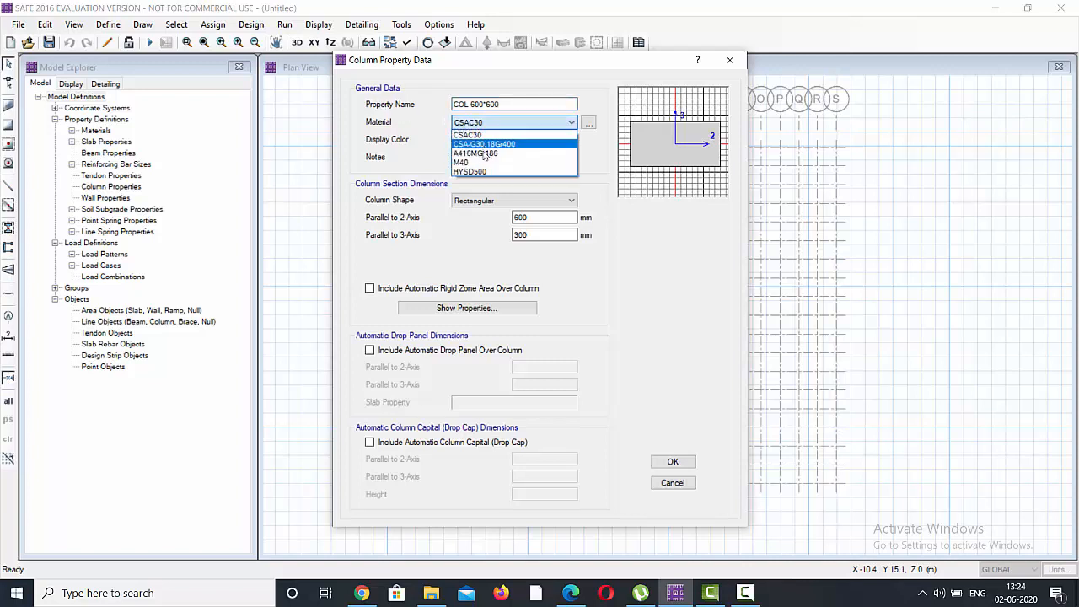
pyautogui.click(473, 162)
# Step: Set the COL 600*600 dimension parallel to the 3-axis to 600 mm and accept the column property definitions
pyautogui.moveTo(538, 217); pyautogui.dragTo(504, 241)
pyautogui.write('6')
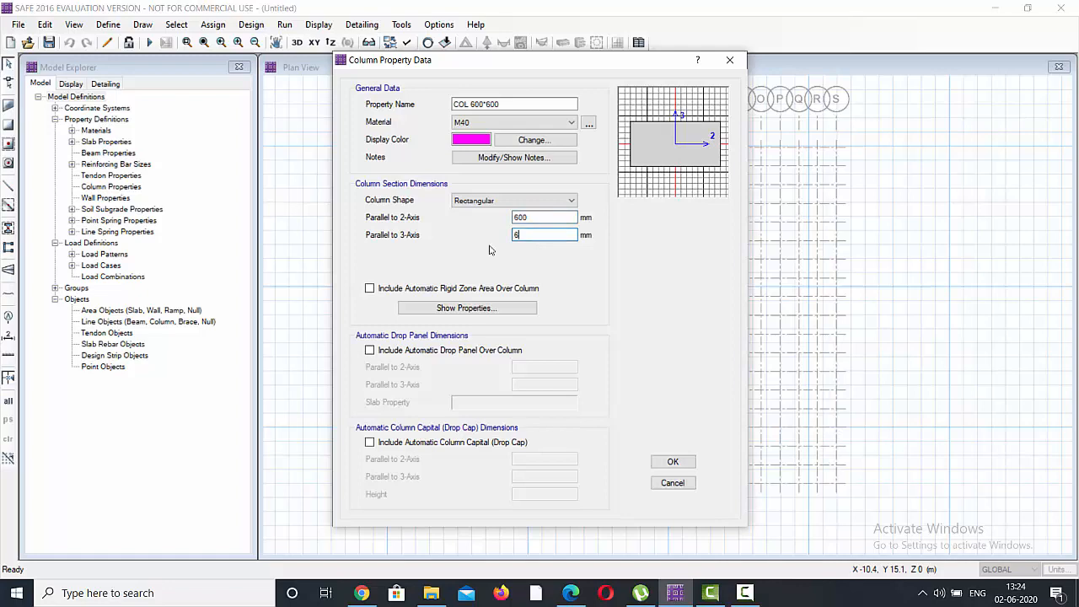
pyautogui.click(670, 461)
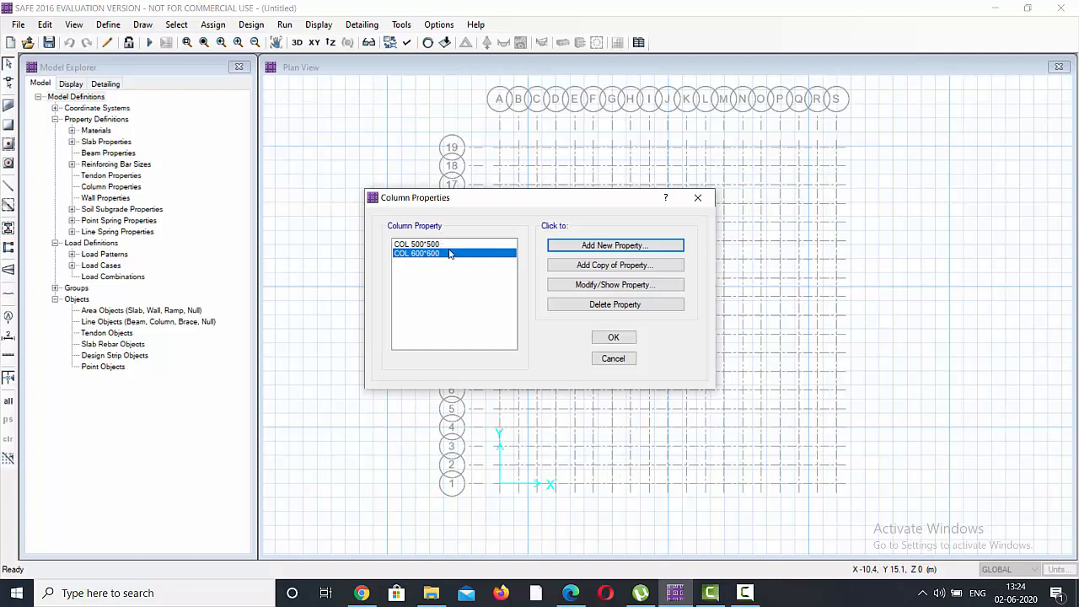
pyautogui.click(623, 339)
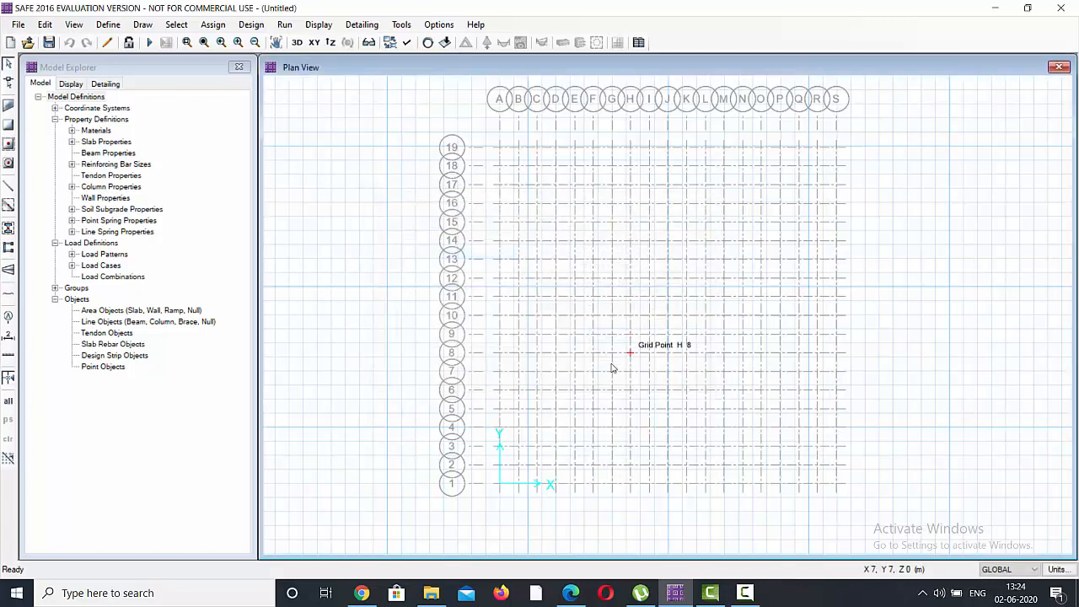
# Step: Set the subgrade modulus of the SOIL1 soil subgrade property to 3E+04 kN/m3 and accept the definitions
pyautogui.click(108, 25)
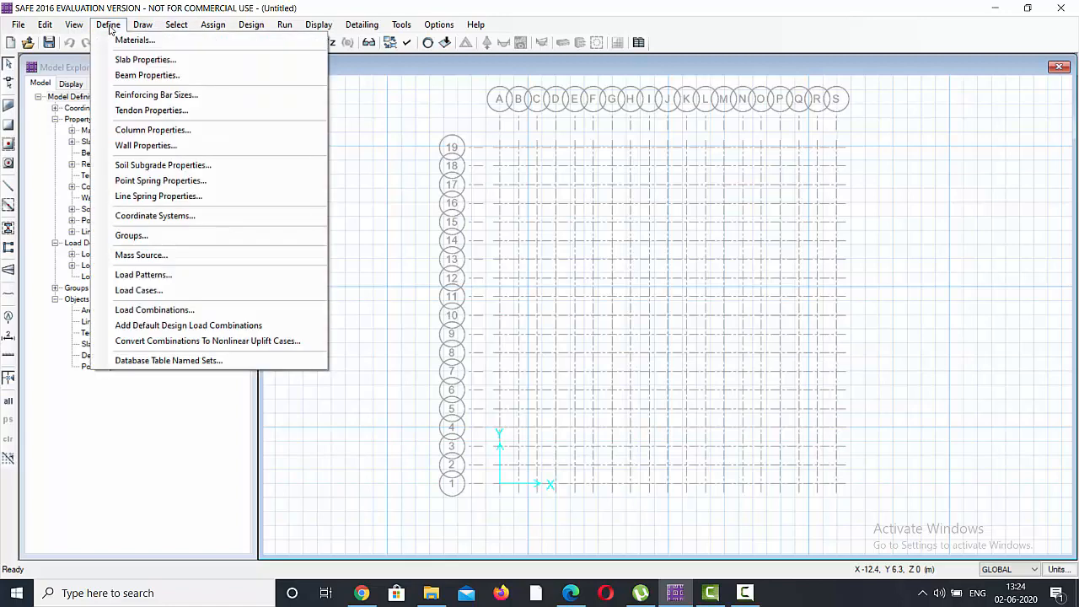
pyautogui.click(163, 165)
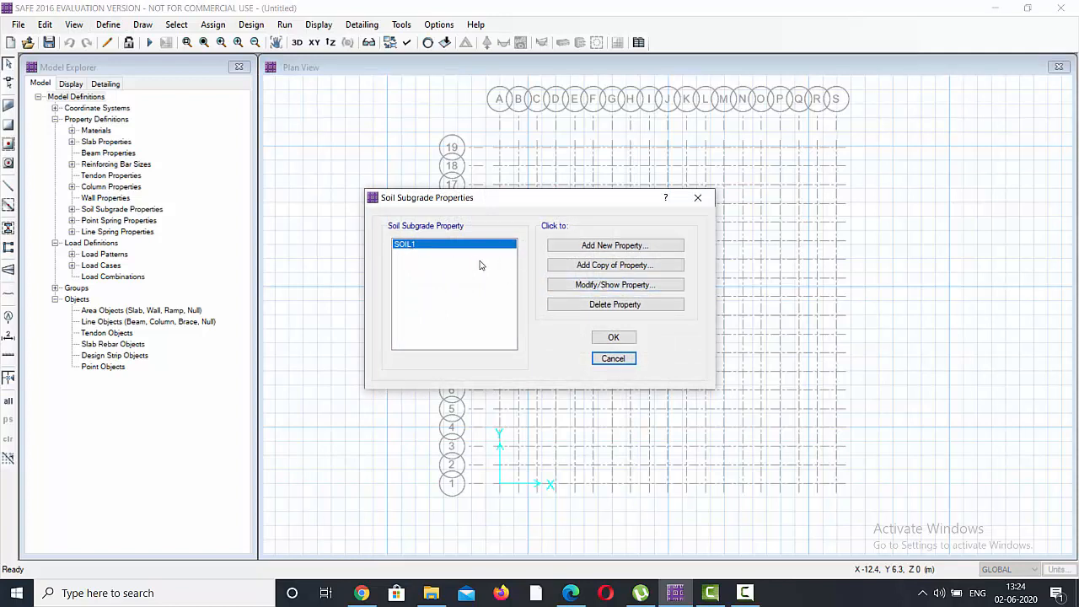
pyautogui.click(596, 287)
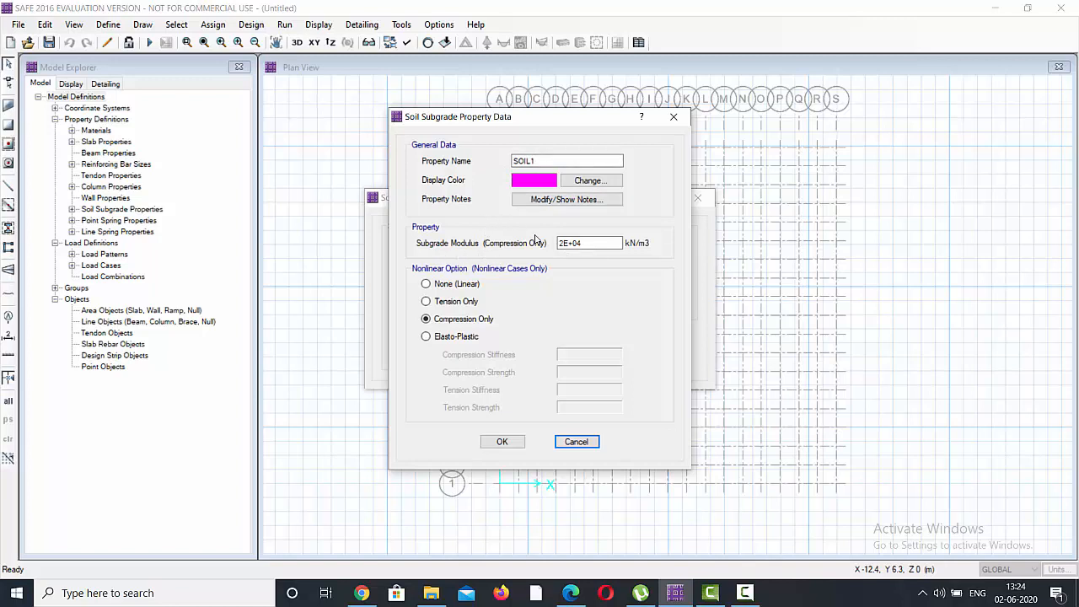
pyautogui.moveTo(564, 242); pyautogui.dragTo(557, 243)
pyautogui.press('BackSpace')
pyautogui.write('3')
pyautogui.click(501, 442)
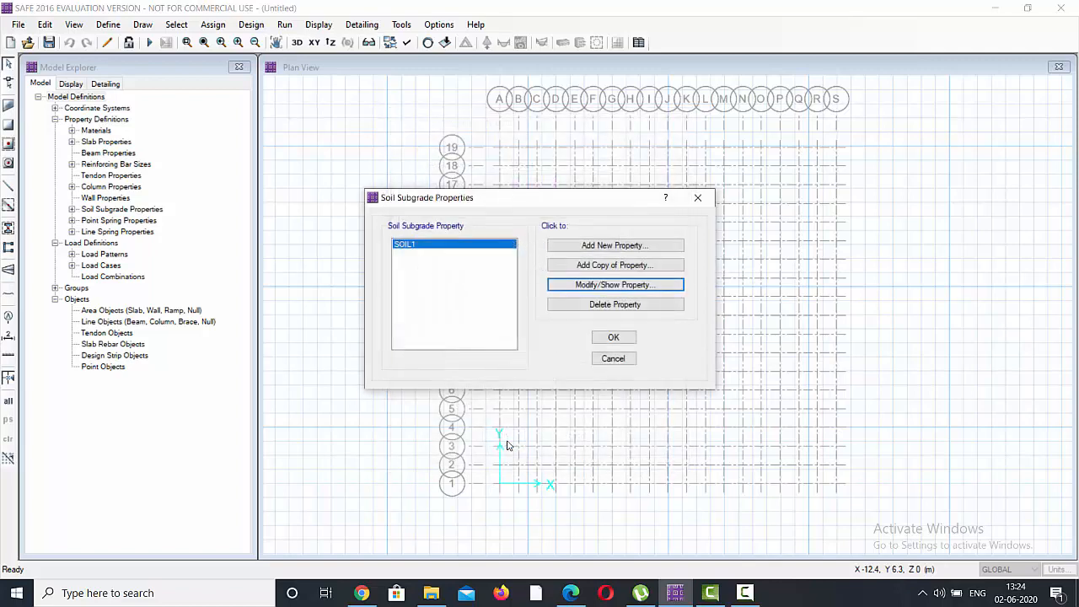
pyautogui.click(623, 339)
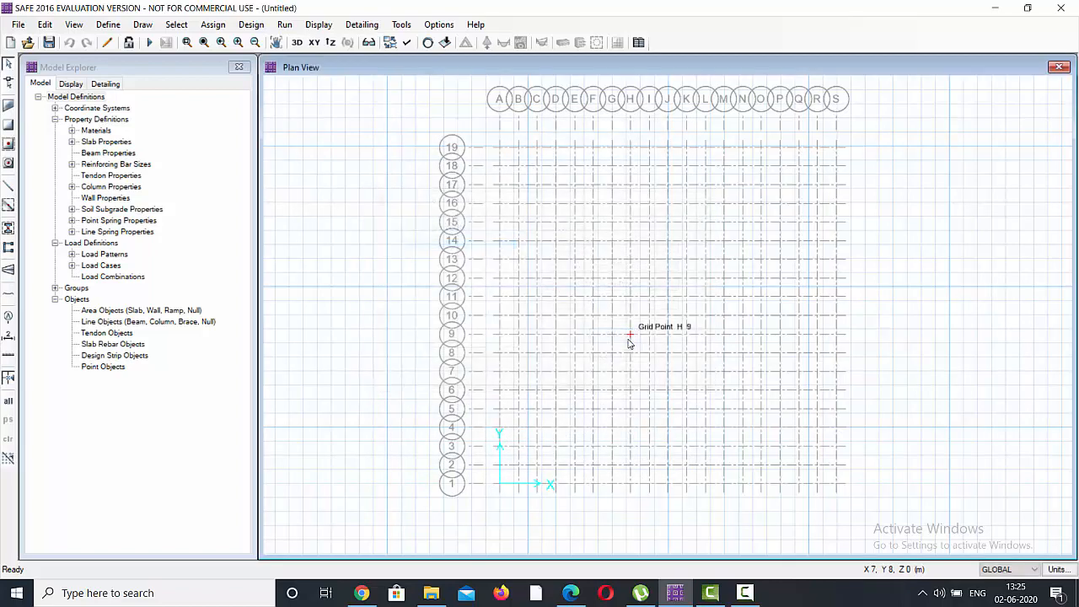
# Step: Review the defined load patterns and their self-weight multipliers, and the load case types
pyautogui.click(112, 24)
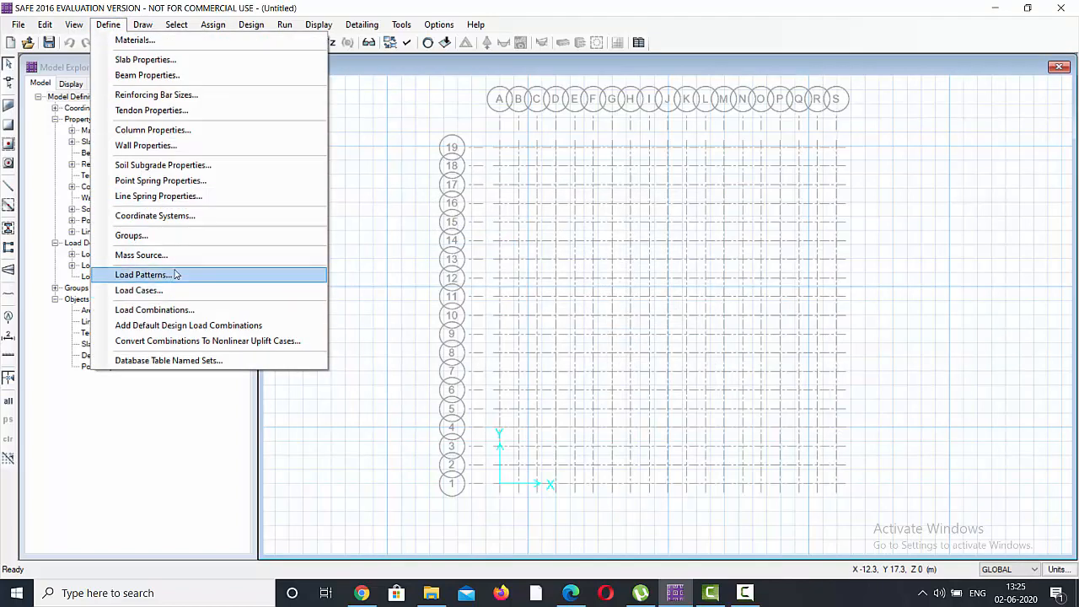
pyautogui.click(143, 275)
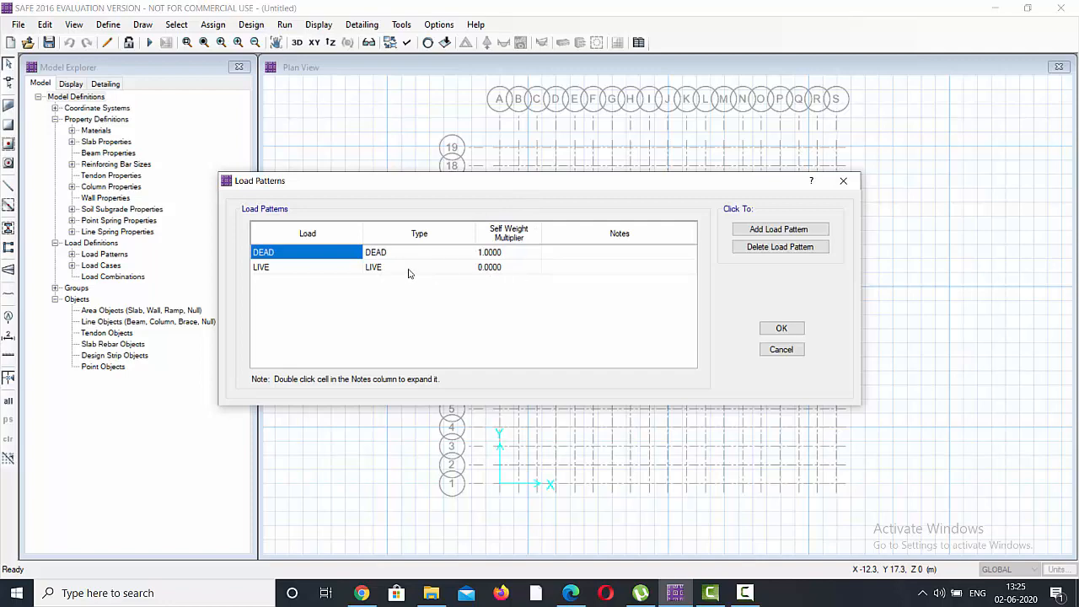
pyautogui.click(781, 328)
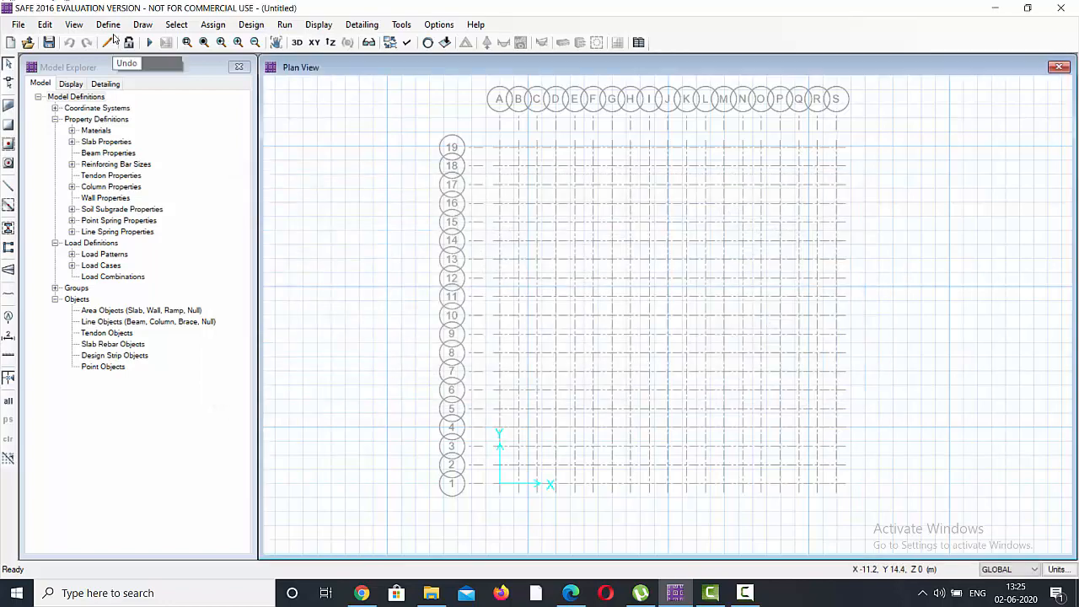
pyautogui.click(109, 26)
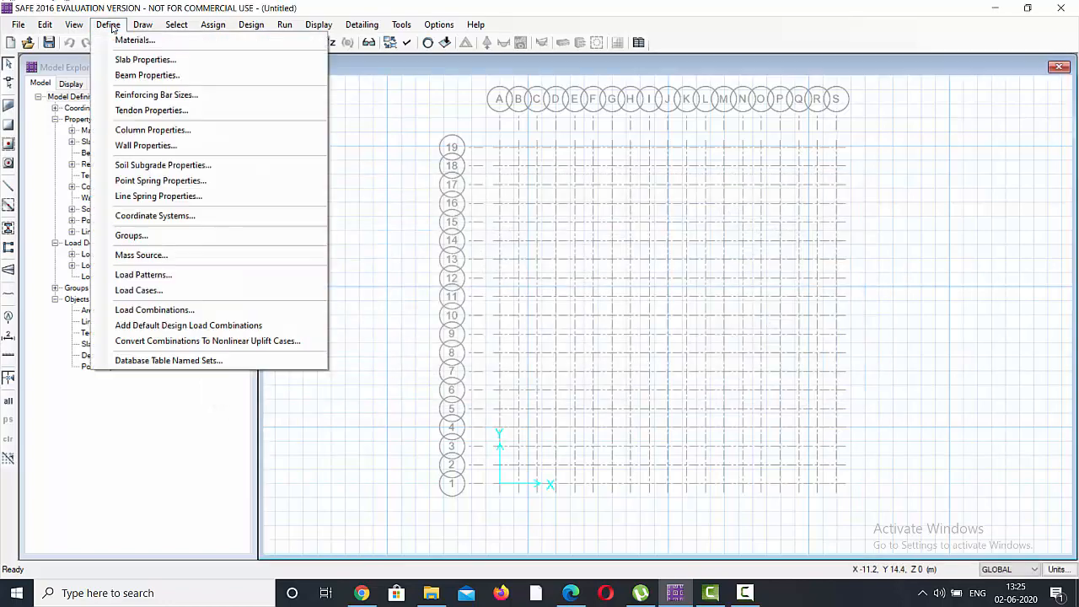
pyautogui.click(181, 290)
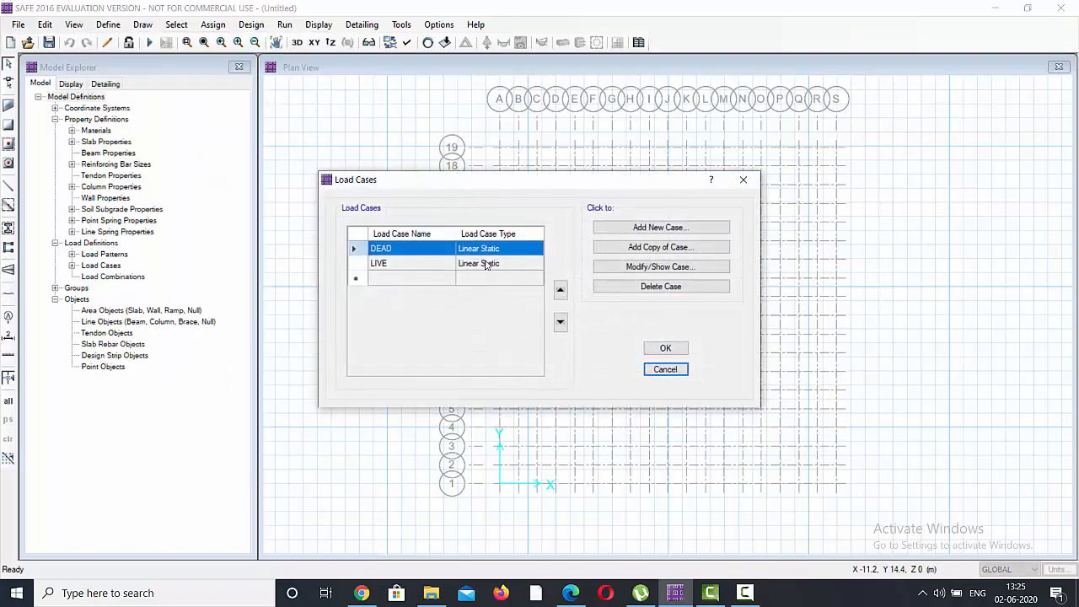
pyautogui.click(665, 349)
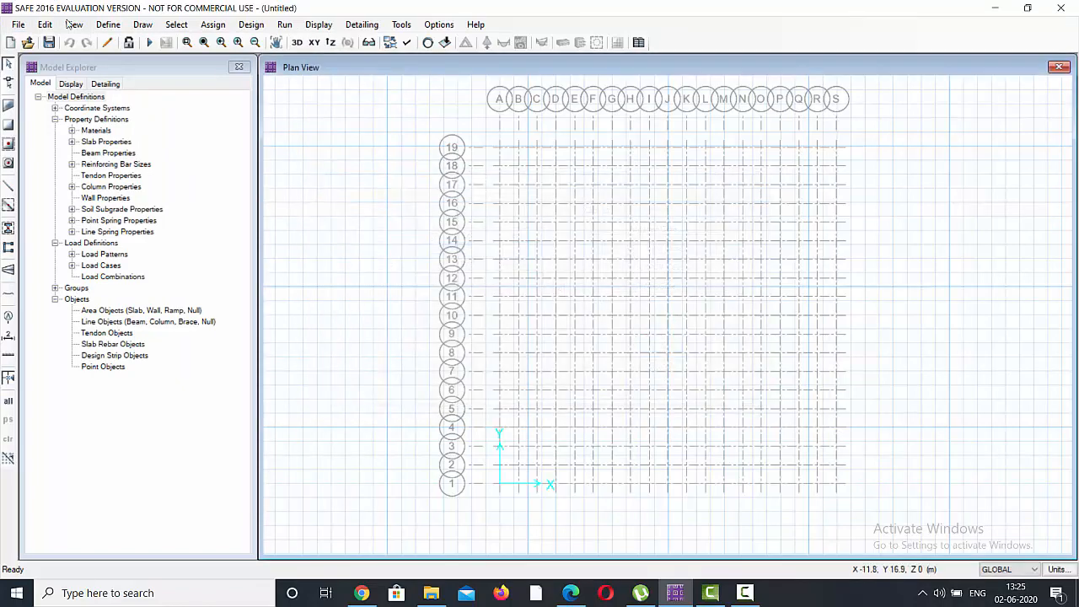
# Step: Add a new load combination and set the scale factor of its DEAD load to 1.5
pyautogui.click(108, 23)
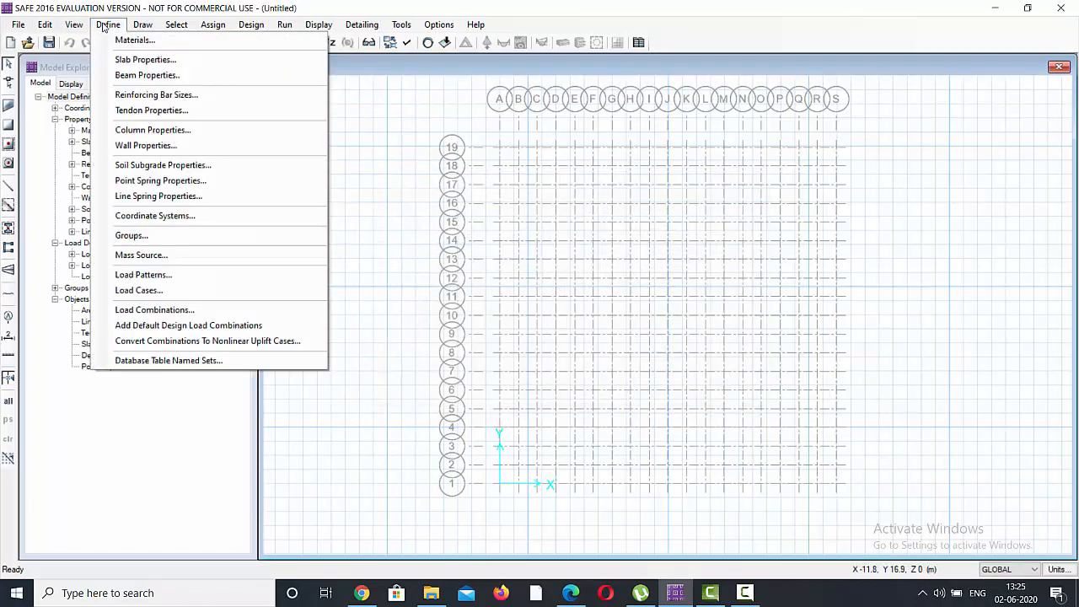
pyautogui.click(154, 309)
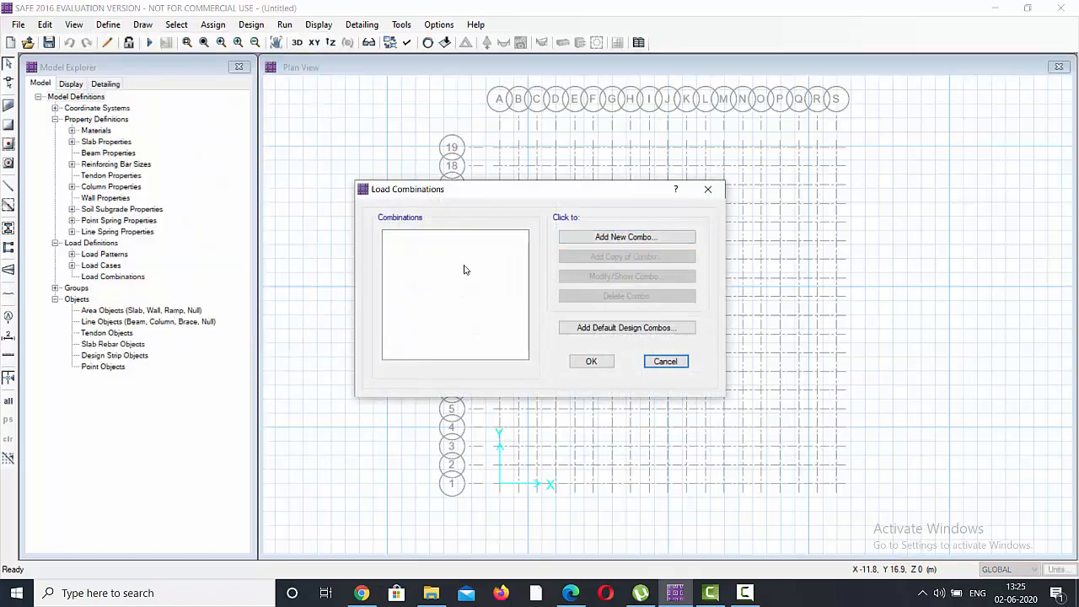
pyautogui.click(630, 237)
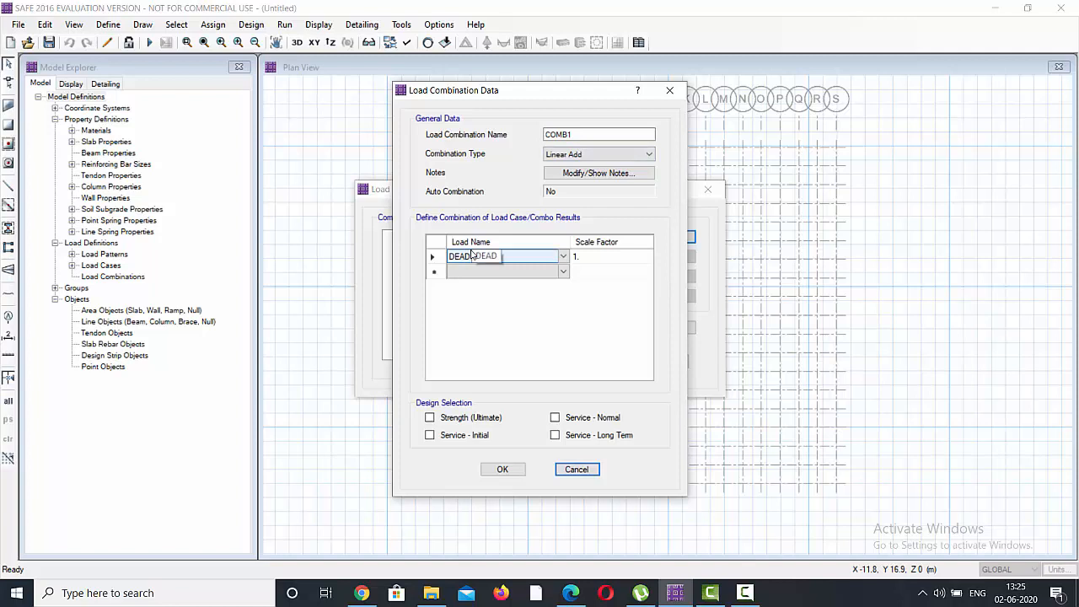
pyautogui.click(577, 258)
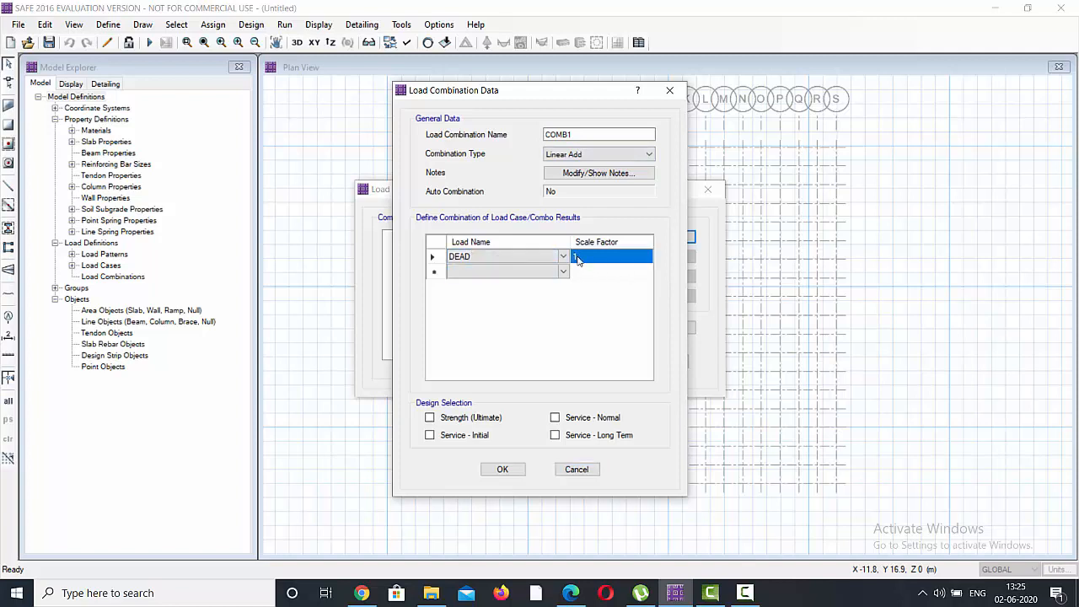
pyautogui.write('1.5')
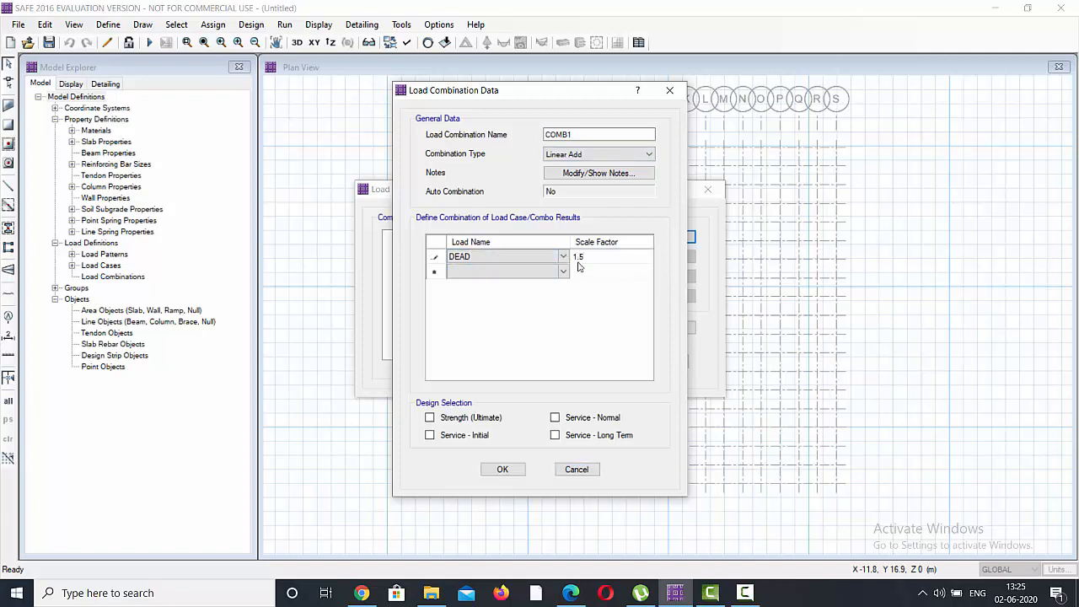
# Step: Include LIVE in the combination with a scale factor of 1.5, and accept it for Strength (Ultimate) design
pyautogui.click(550, 271)
pyautogui.click(506, 272)
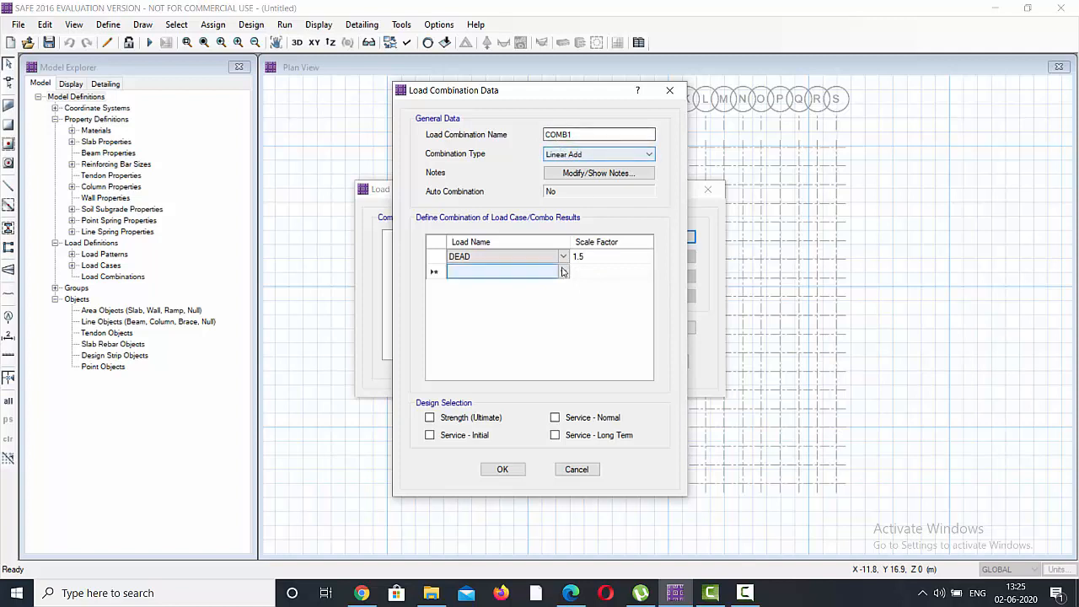
pyautogui.click(563, 271)
pyautogui.click(493, 294)
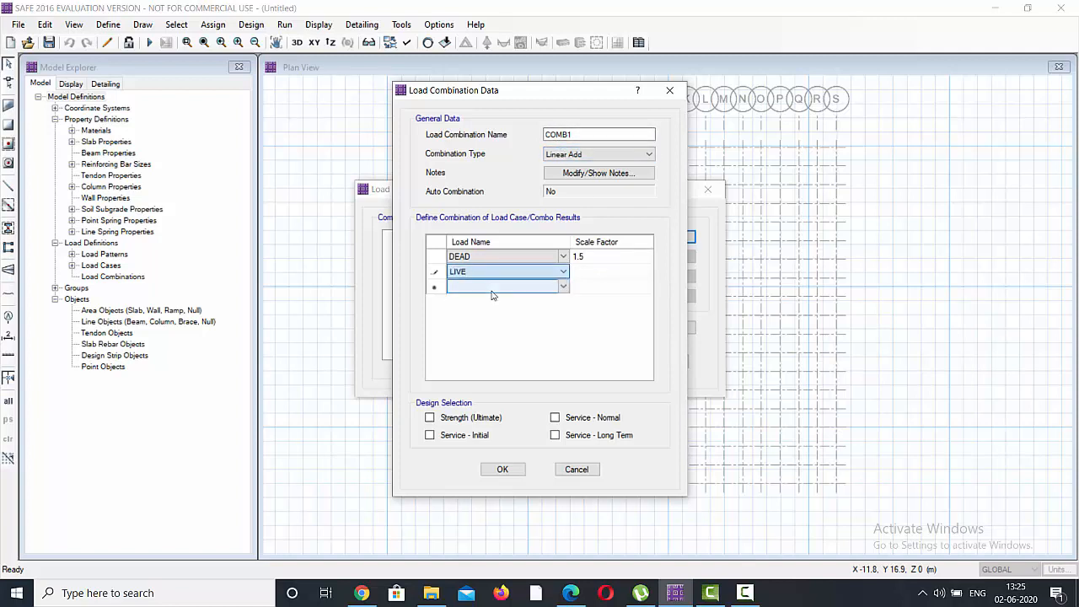
pyautogui.click(592, 270)
pyautogui.write('1.5')
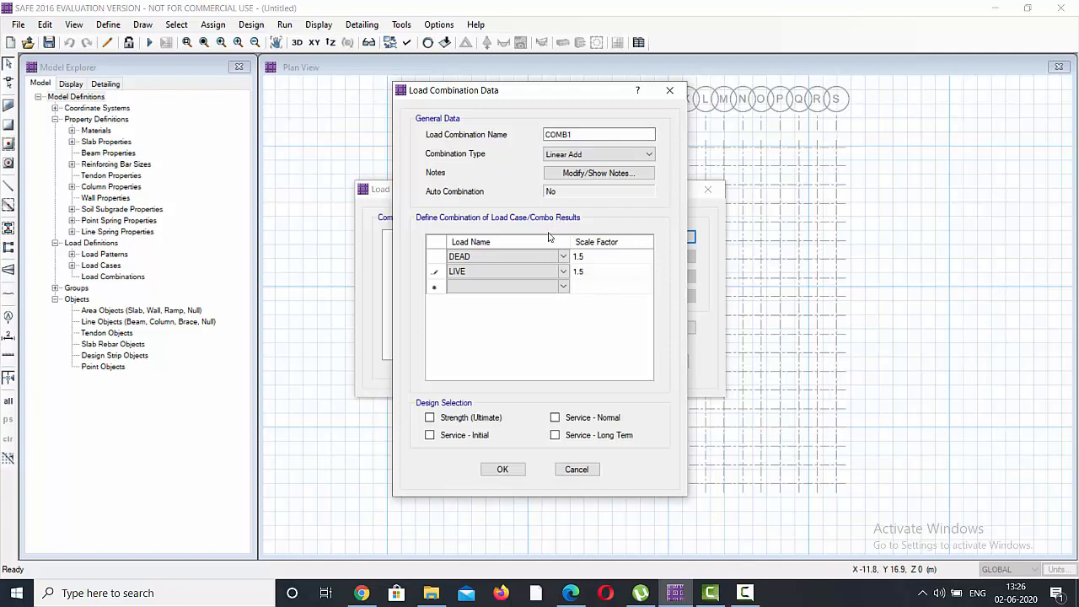
pyautogui.click(430, 418)
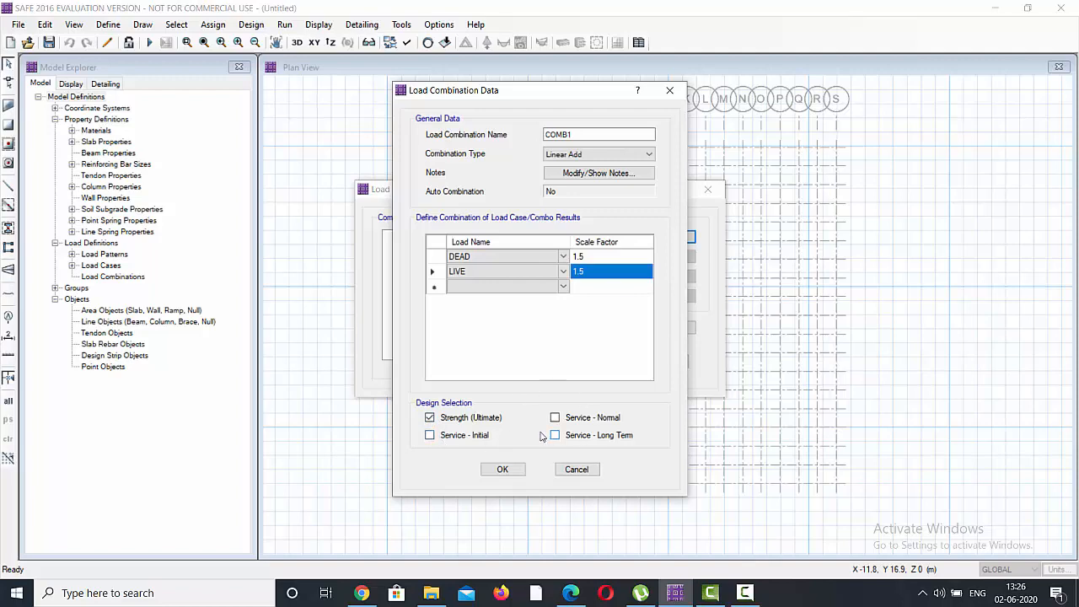
pyautogui.click(504, 471)
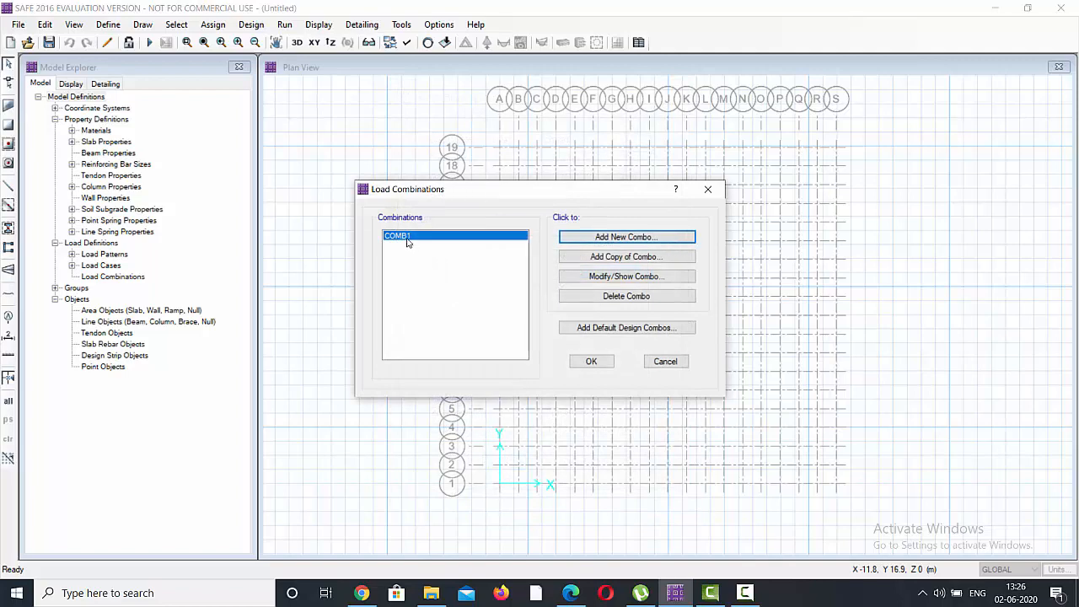
# Step: Add a second linear load combination made of DEAD and LIVE, each with a scale factor of 1
pyautogui.click(596, 239)
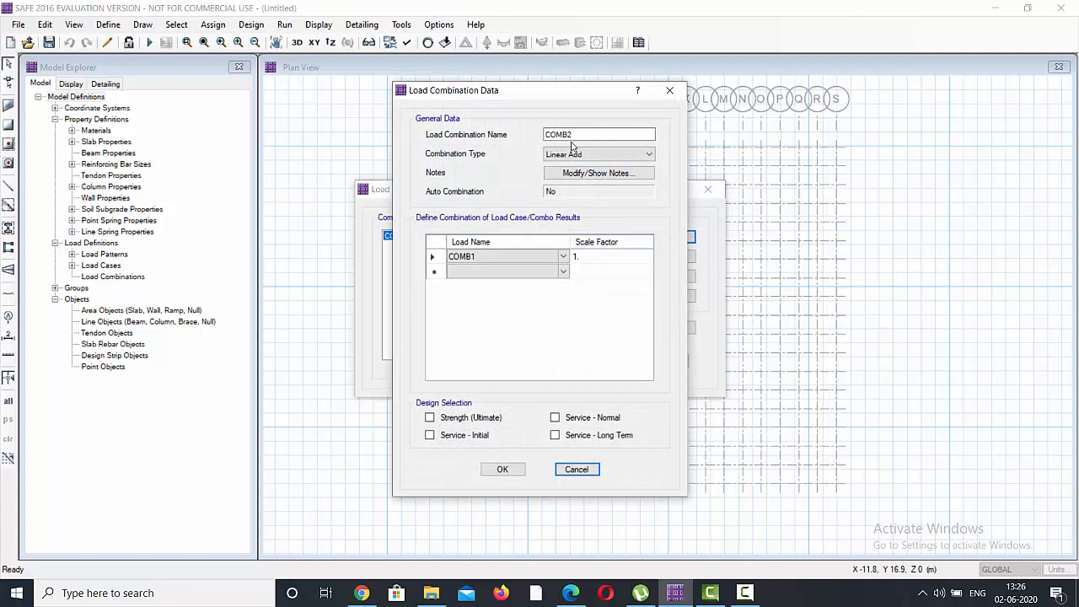
pyautogui.click(564, 256)
pyautogui.click(502, 278)
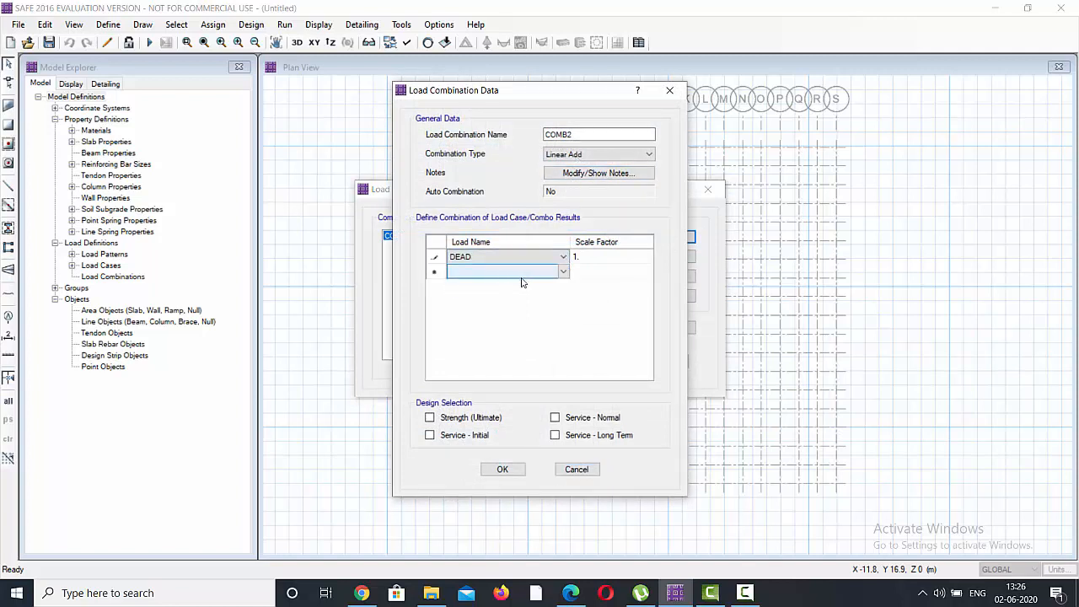
pyautogui.click(563, 271)
pyautogui.click(563, 271)
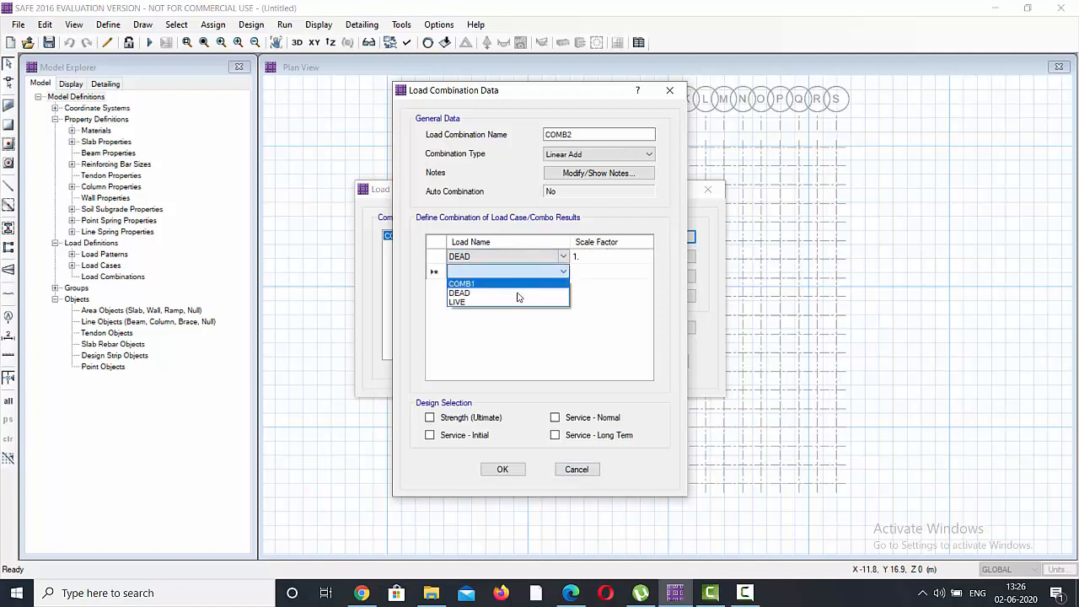
pyautogui.click(502, 300)
pyautogui.click(599, 269)
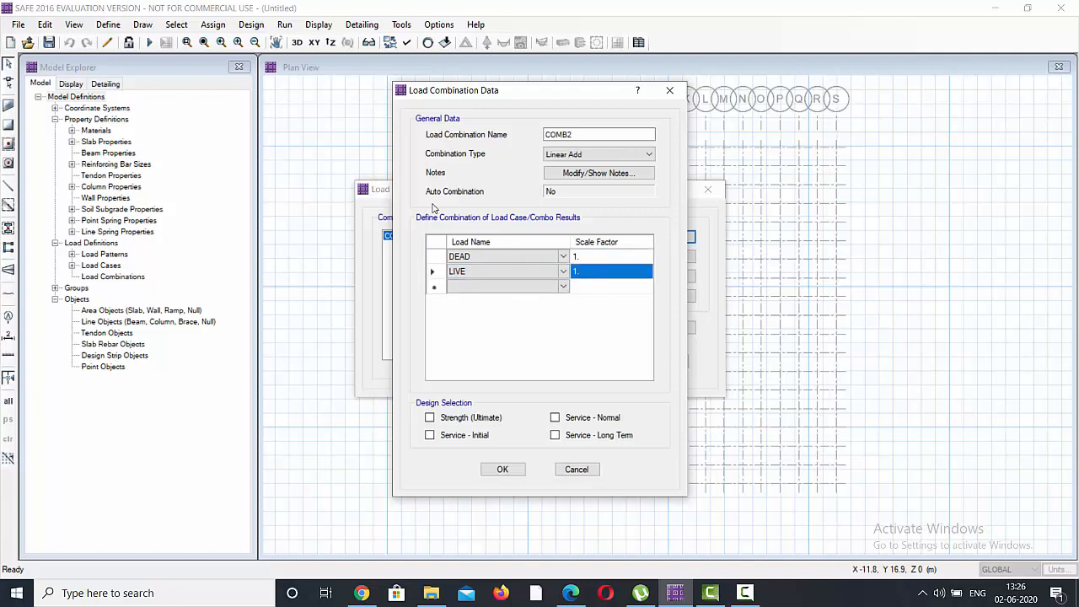
# Step: Select the second combination for Service - Initial, Normal and Long Term design, and accept the load combinations
pyautogui.click(429, 435)
pyautogui.click(554, 418)
pyautogui.click(555, 435)
pyautogui.click(503, 469)
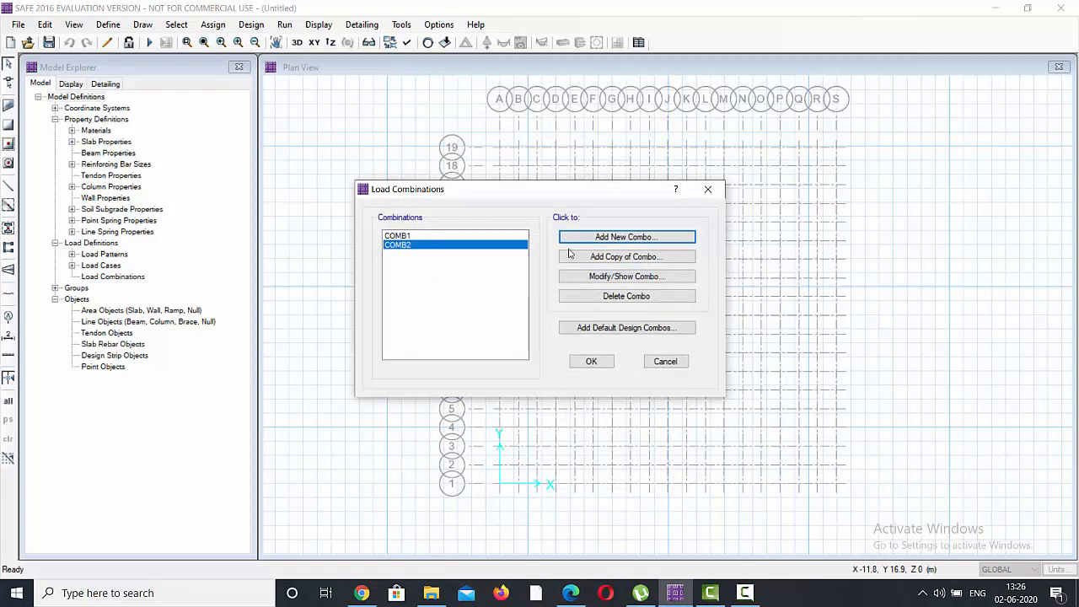
pyautogui.click(590, 362)
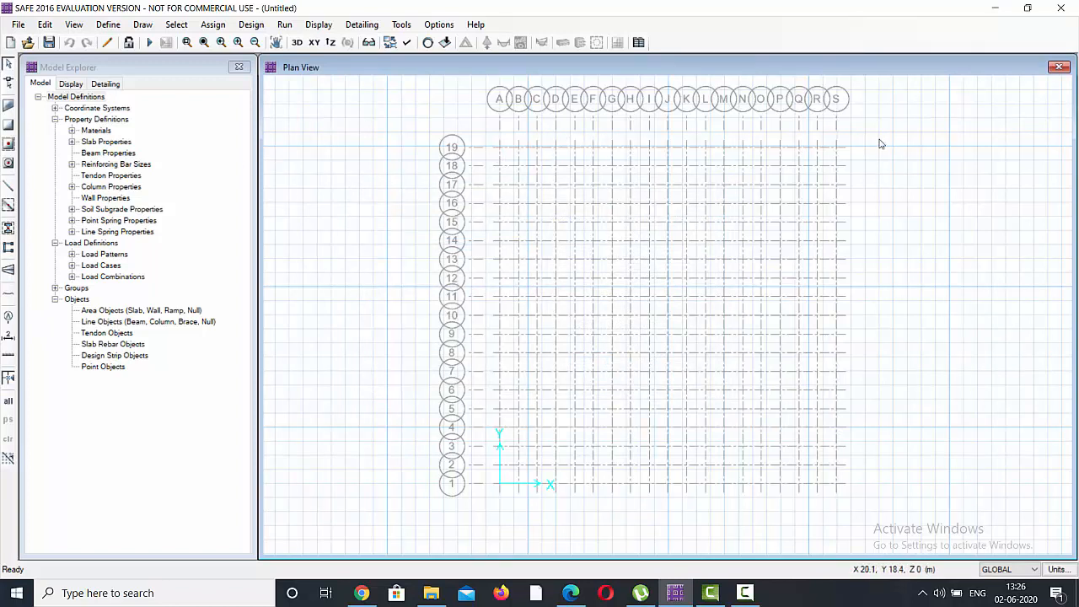
# Step: Draw a straight-edged slab with the Mat footing property through grid points A1, S1, S19 and A19
pyautogui.click(143, 25)
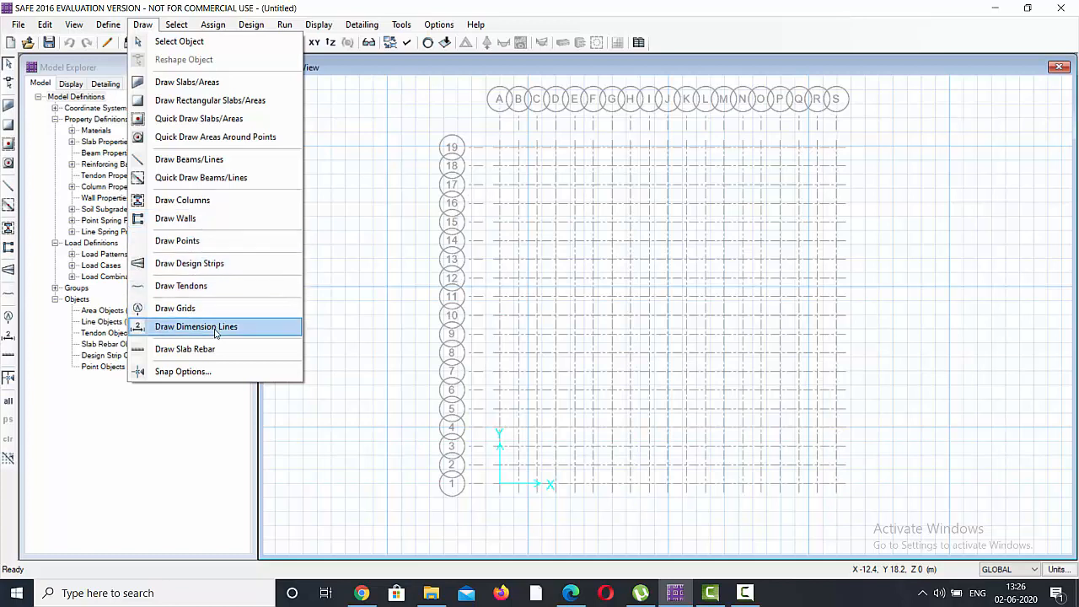
pyautogui.click(203, 84)
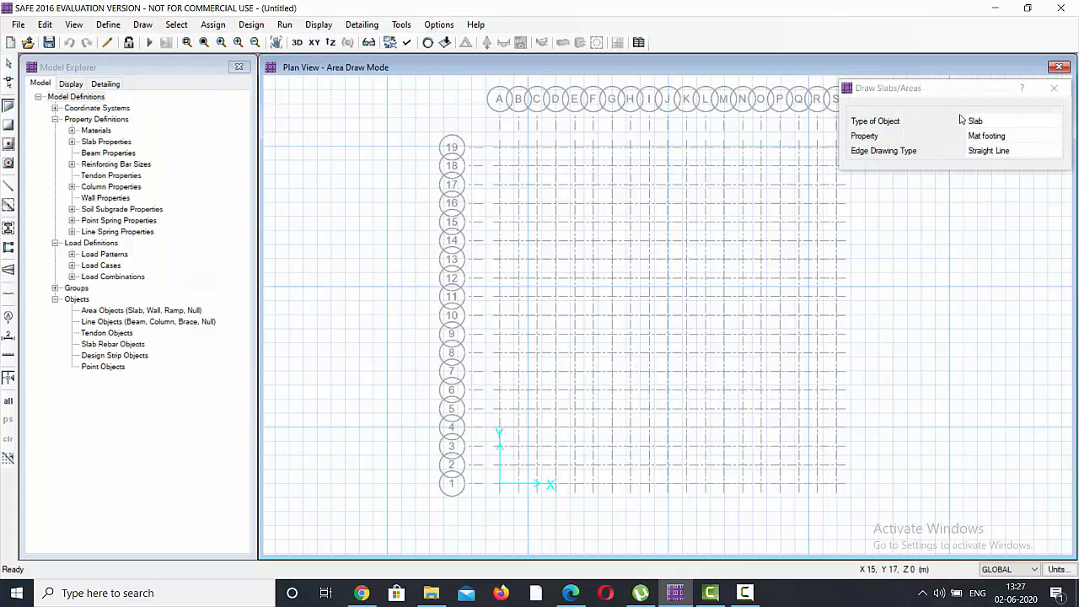
pyautogui.click(1015, 144)
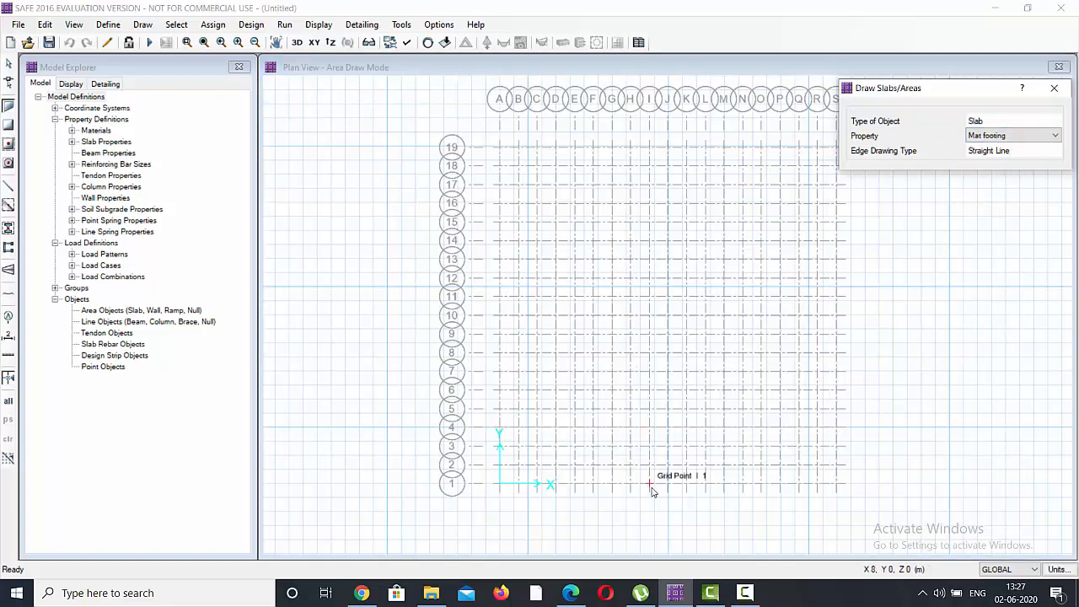
pyautogui.click(499, 486)
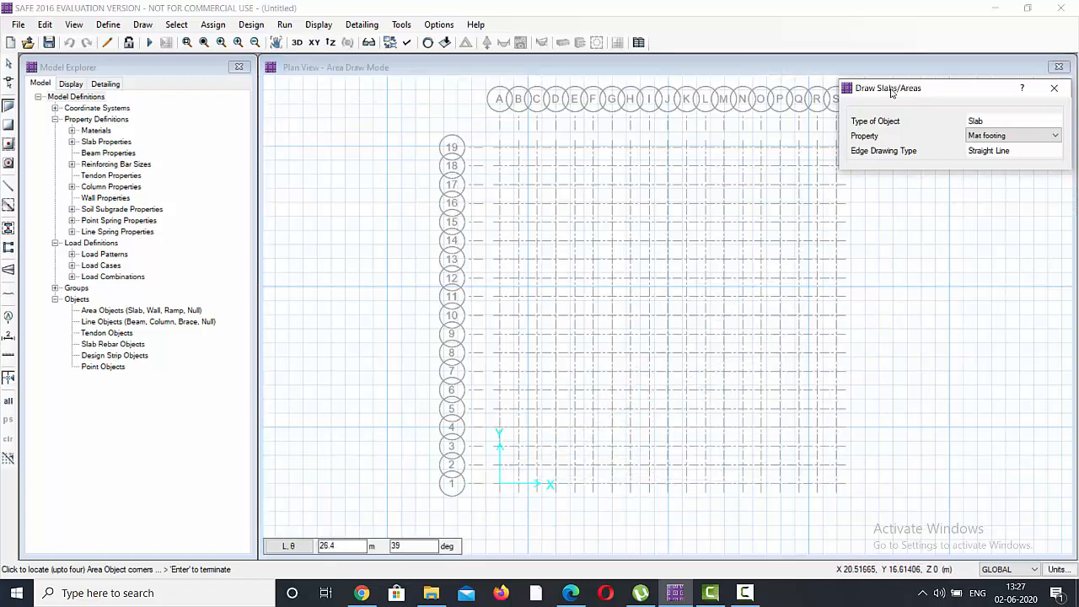
pyautogui.moveTo(893, 87); pyautogui.dragTo(943, 101)
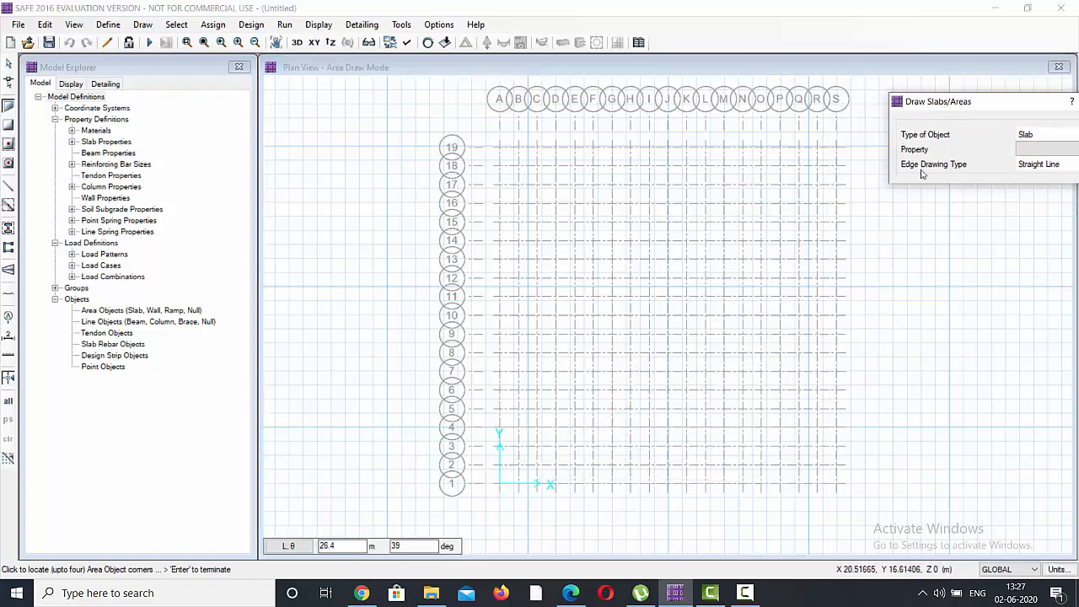
pyautogui.click(837, 485)
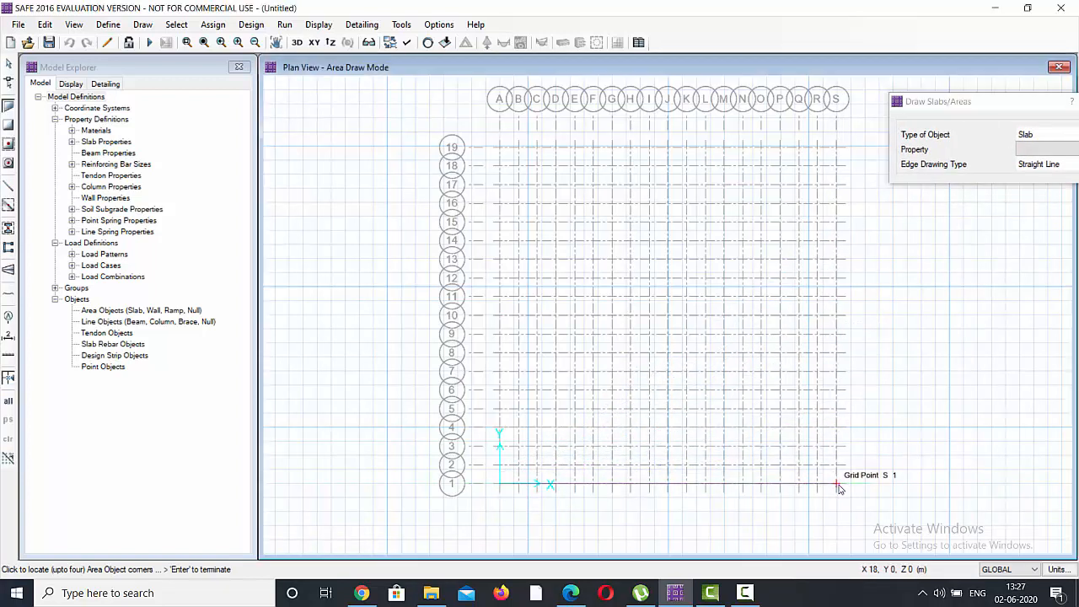
pyautogui.click(837, 151)
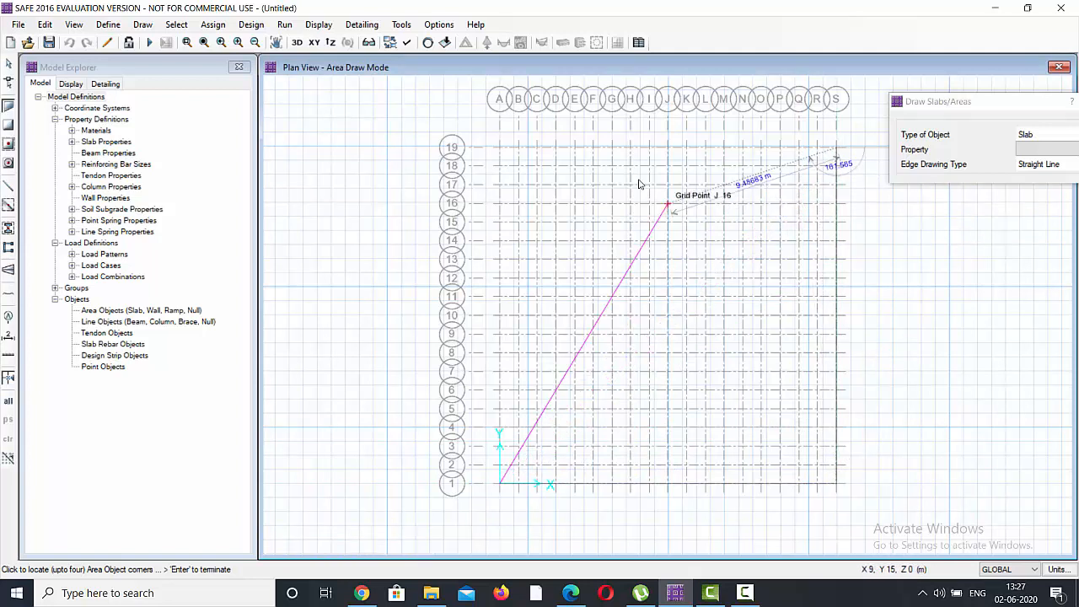
pyautogui.click(498, 150)
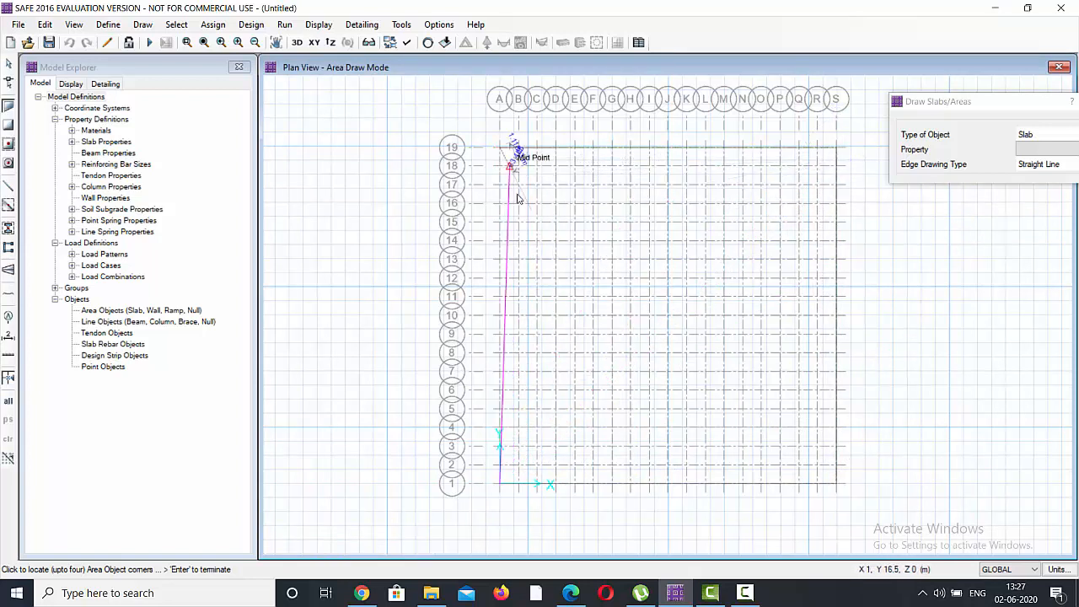
pyautogui.click(500, 487)
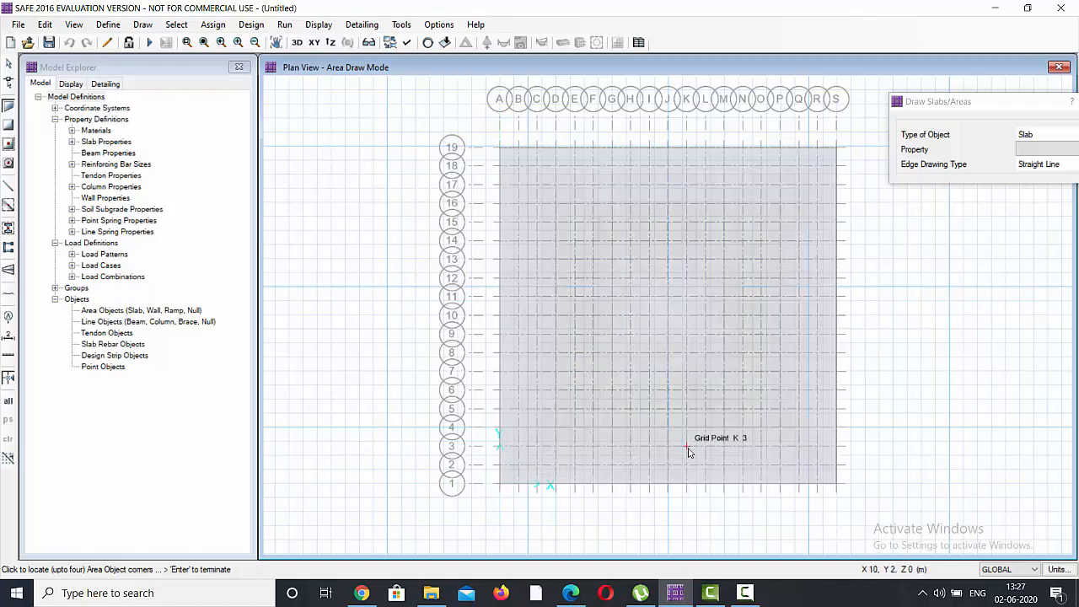
pyautogui.rightClick(916, 428)
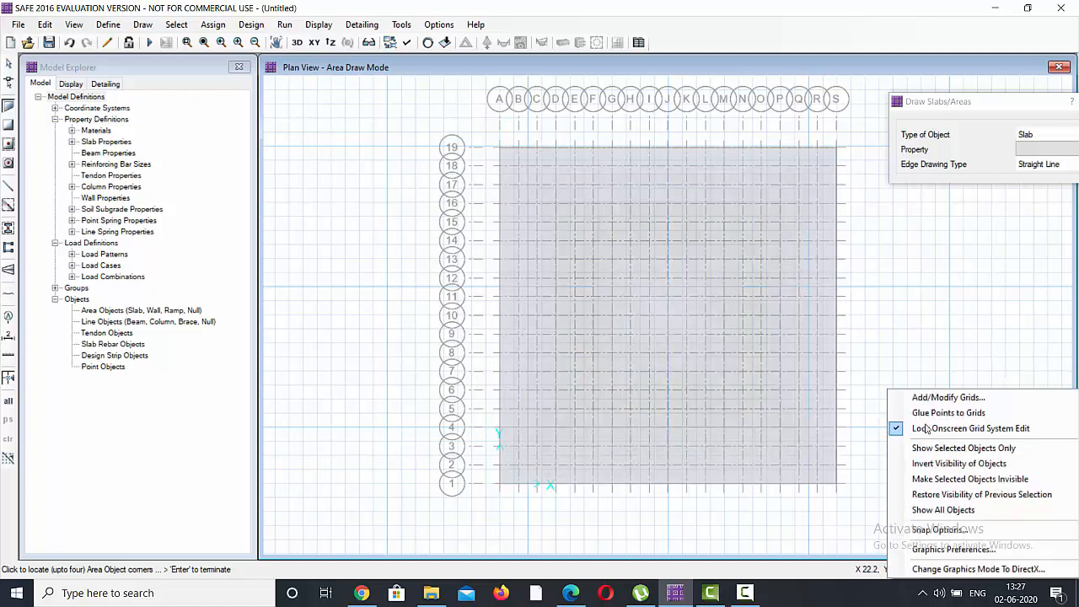
pyautogui.click(952, 299)
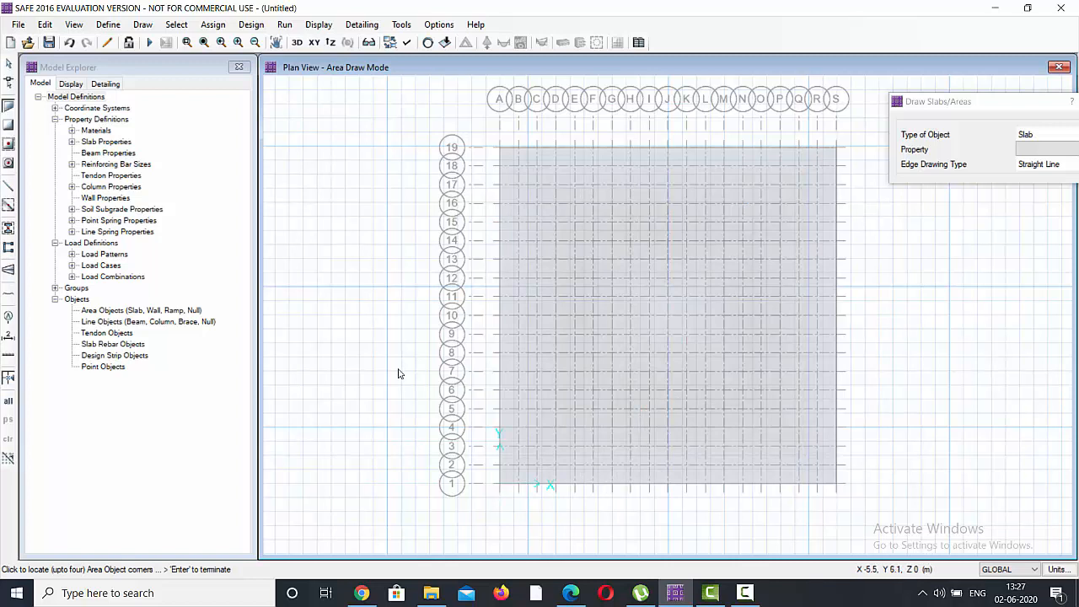
pyautogui.press('Escape')
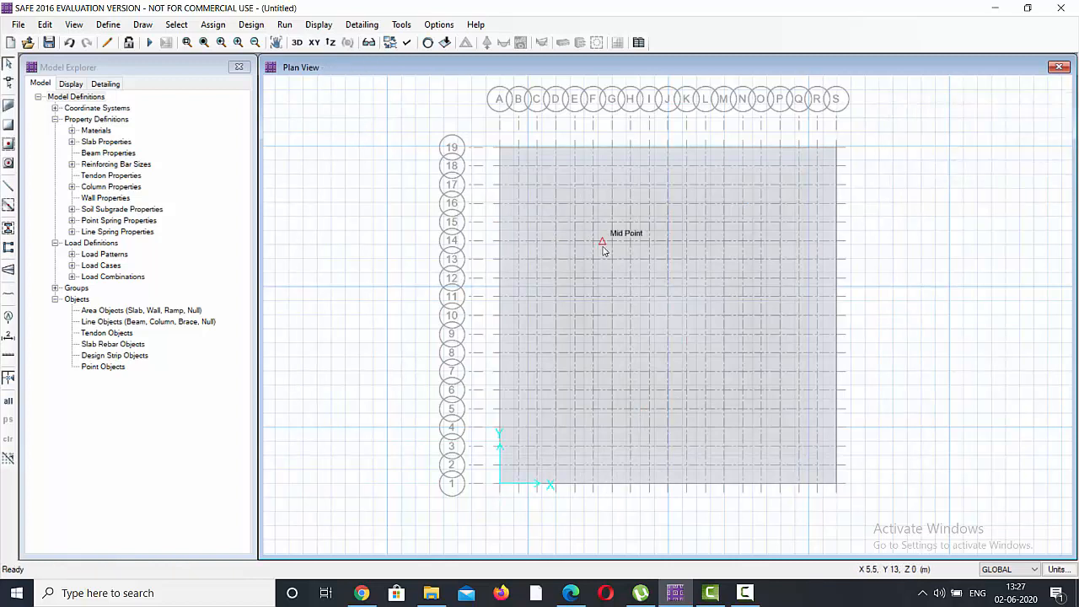
# Step: Expand the mat slab outward on all sides with an offset of 2000 mm
pyautogui.click(658, 254)
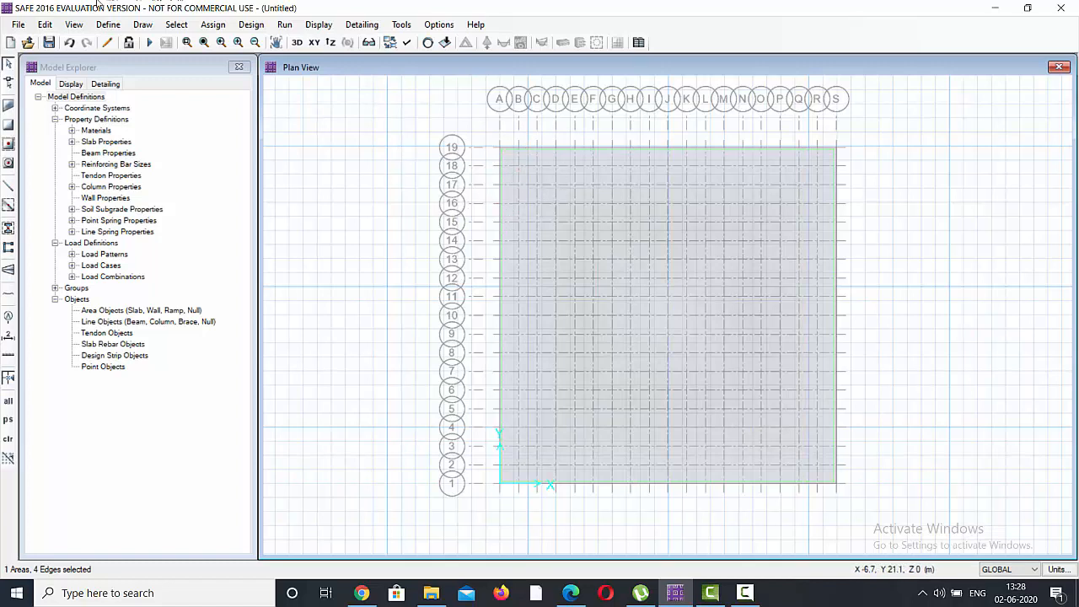
pyautogui.click(45, 24)
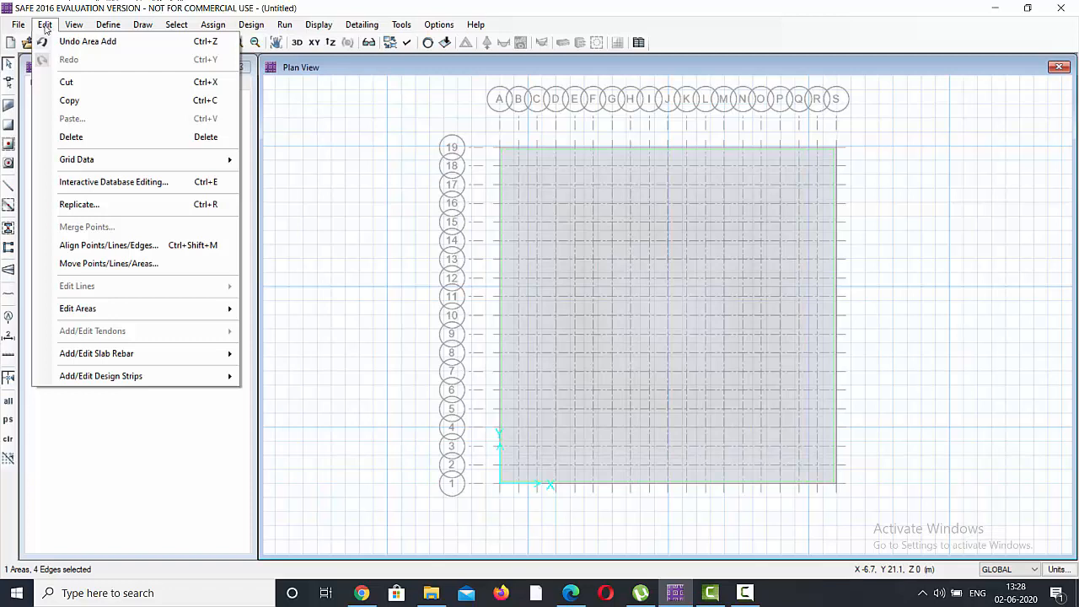
pyautogui.click(103, 317)
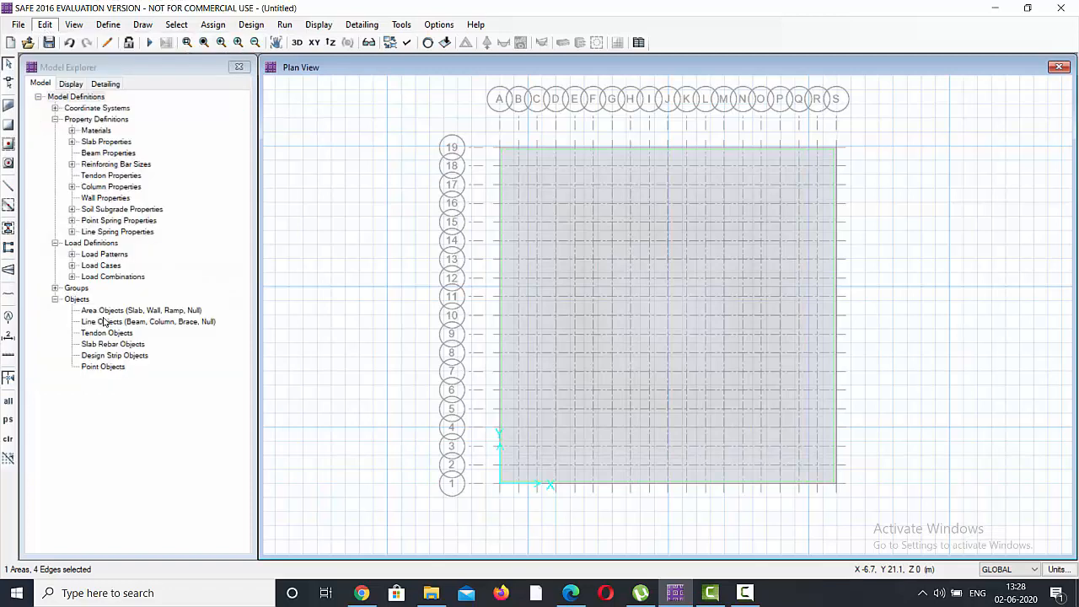
pyautogui.click(51, 26)
pyautogui.moveTo(97, 310)
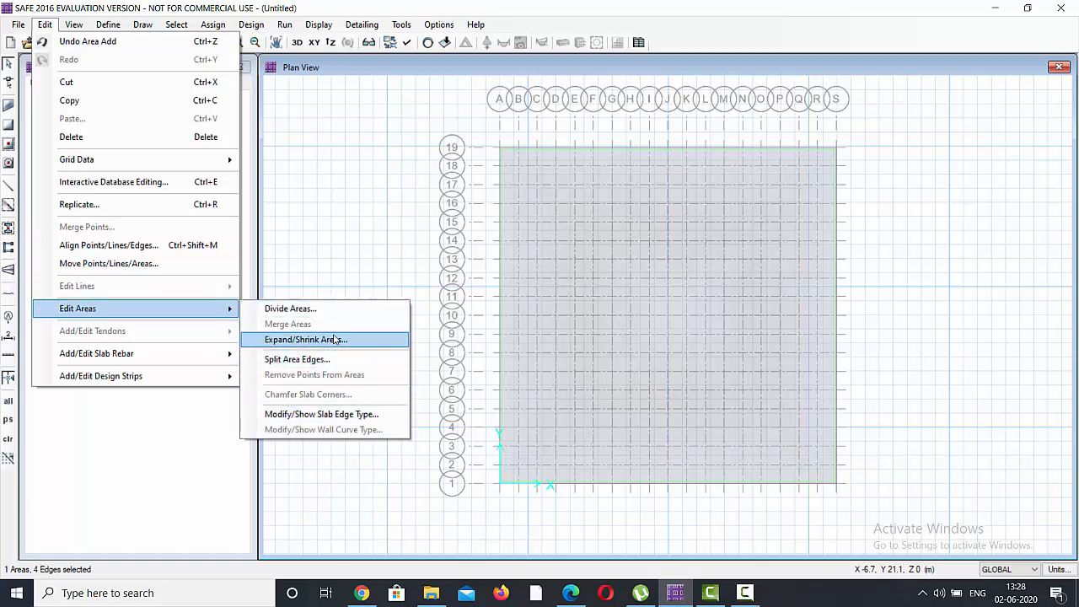
pyautogui.click(303, 339)
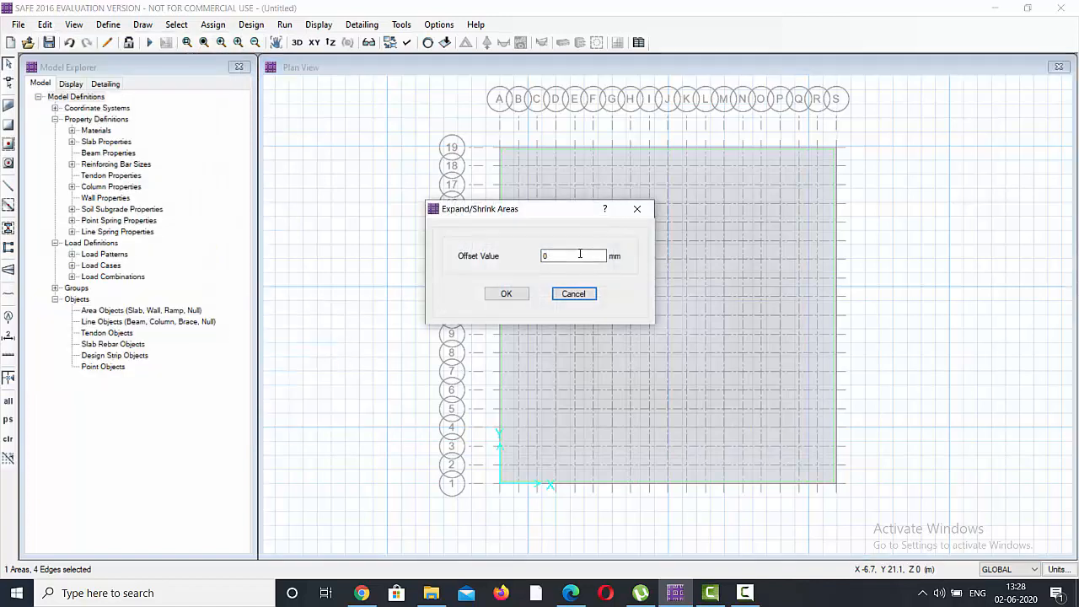
pyautogui.moveTo(558, 258); pyautogui.dragTo(510, 264)
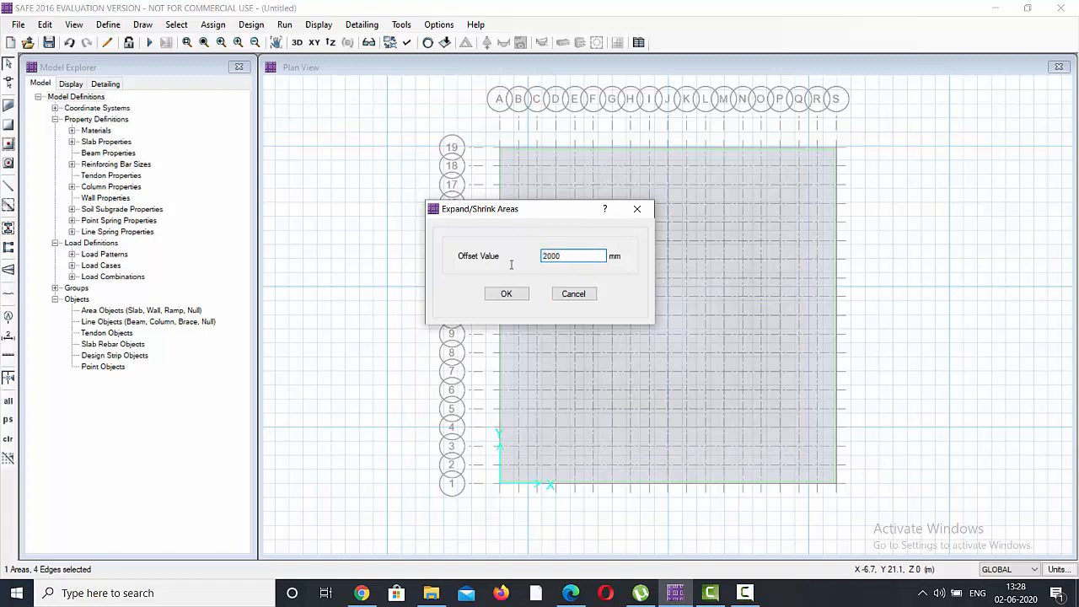
pyautogui.click(505, 294)
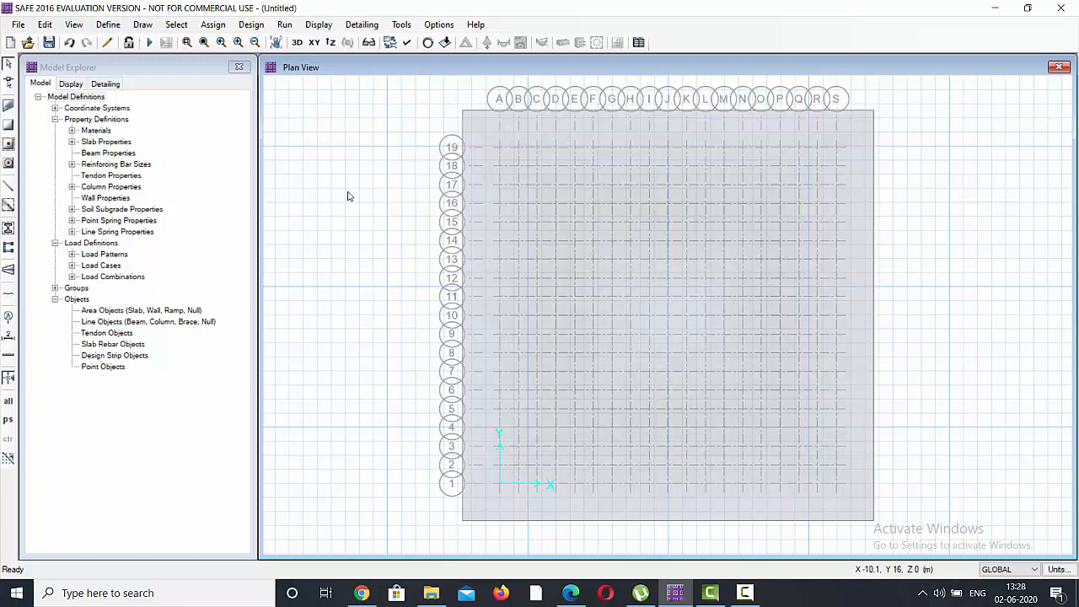
# Step: Start drawing columns with the property below set to NONE and the property above set to COL 500*500
pyautogui.click(142, 24)
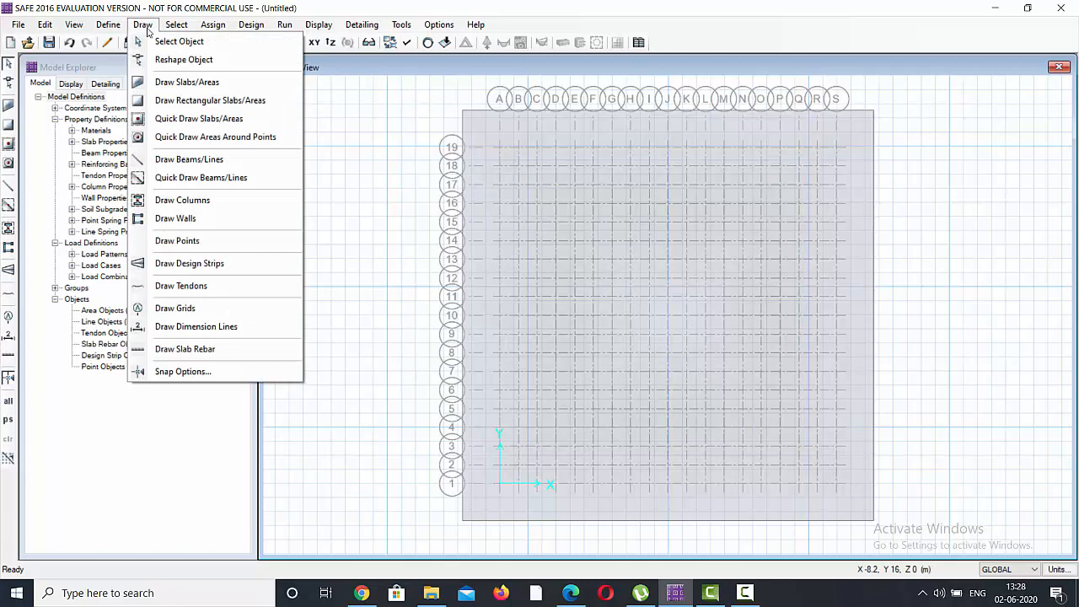
pyautogui.click(203, 200)
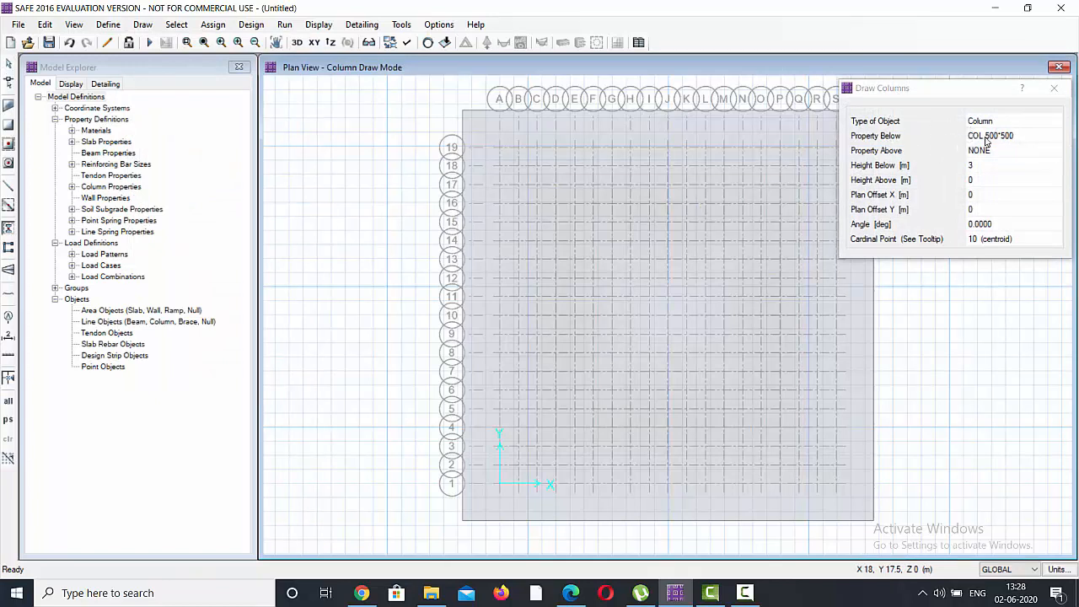
pyautogui.click(1011, 135)
pyautogui.click(1053, 136)
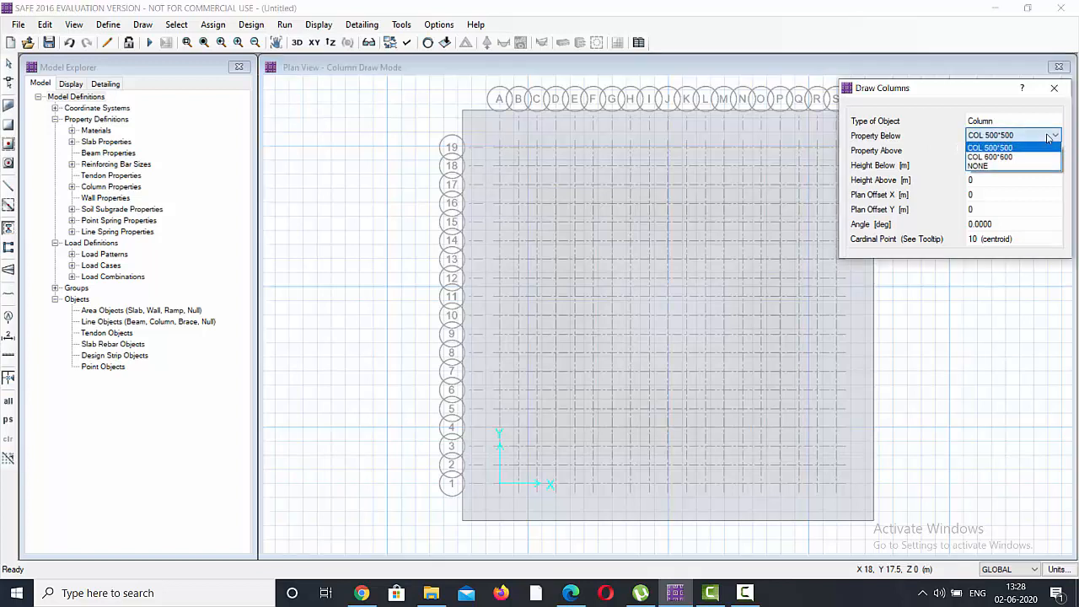
pyautogui.click(1000, 167)
pyautogui.click(1009, 150)
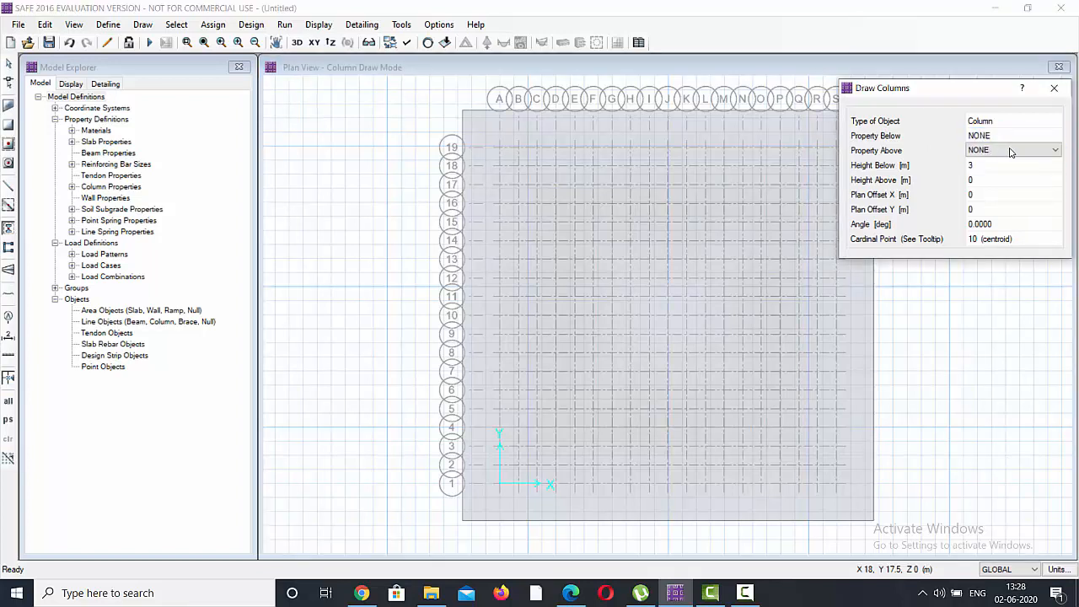
pyautogui.click(1010, 150)
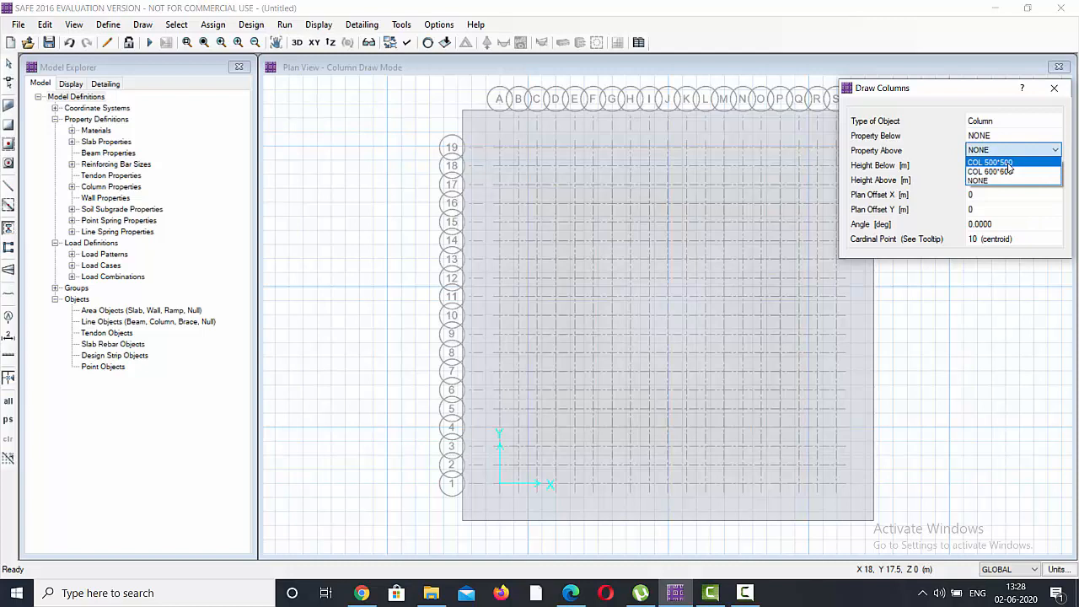
pyautogui.click(1005, 165)
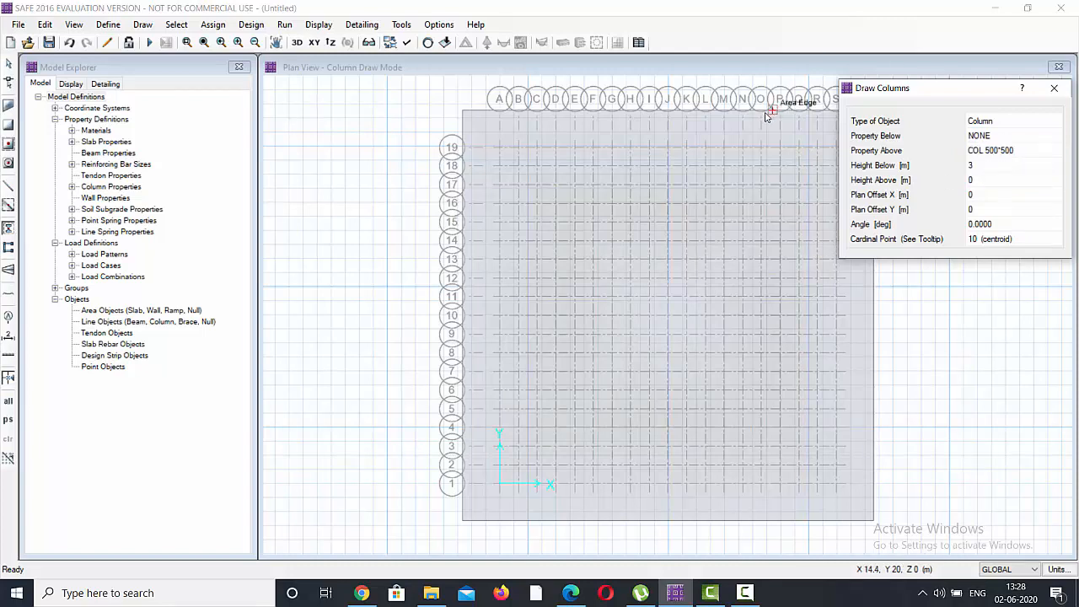
# Step: Set the column height below to 0 m and the height above to 2 m
pyautogui.click(973, 166)
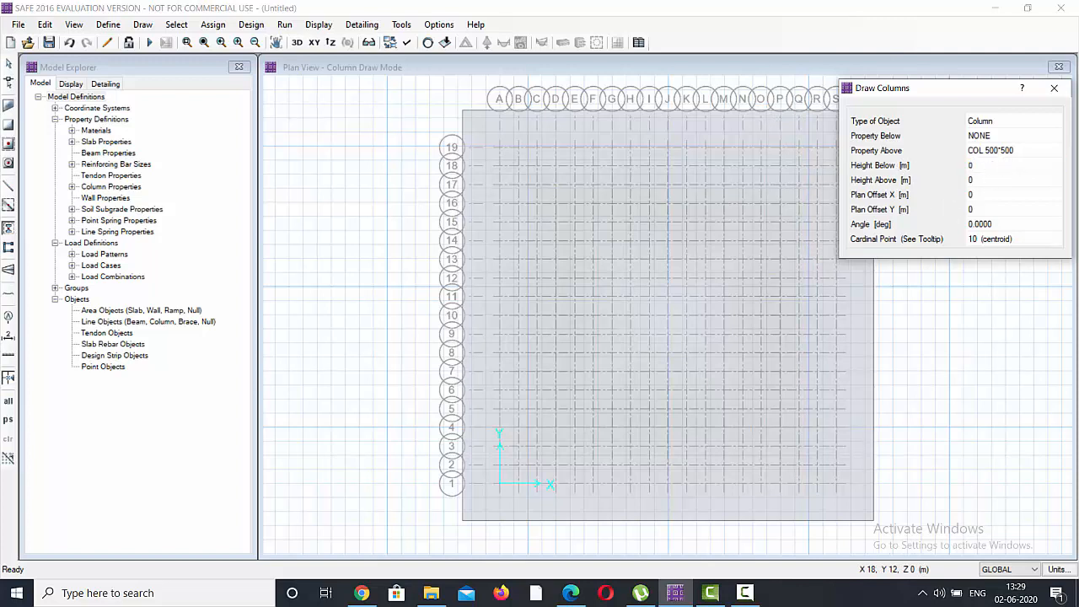
pyautogui.click(992, 182)
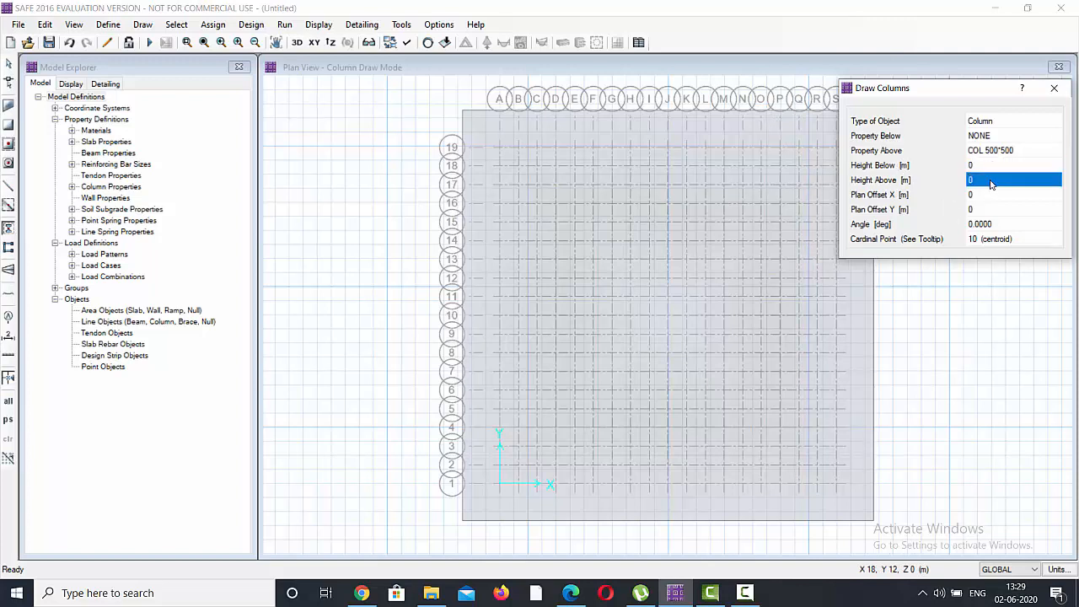
pyautogui.write('2')
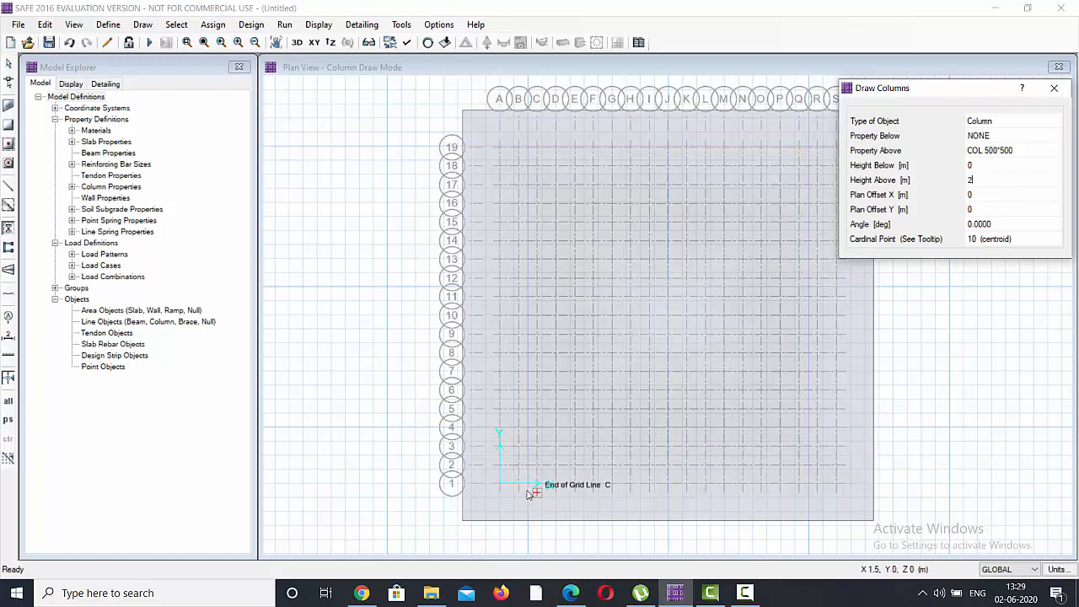
# Step: Place COL 500*500 columns at grid points A1, A7, A13 and A19
pyautogui.click(500, 487)
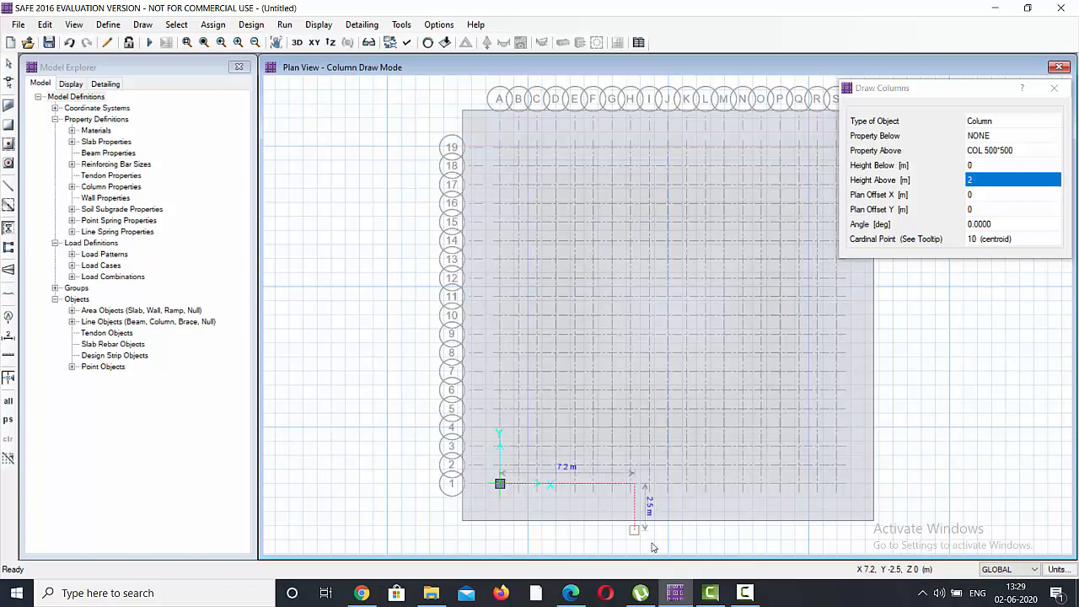
pyautogui.click(744, 593)
pyautogui.click(933, 523)
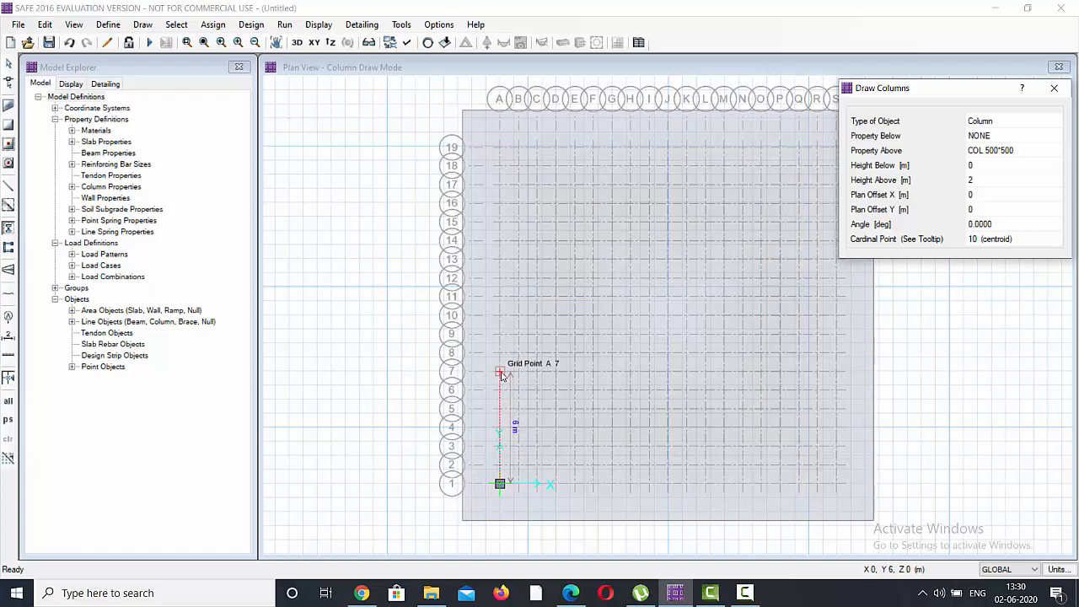
pyautogui.click(499, 373)
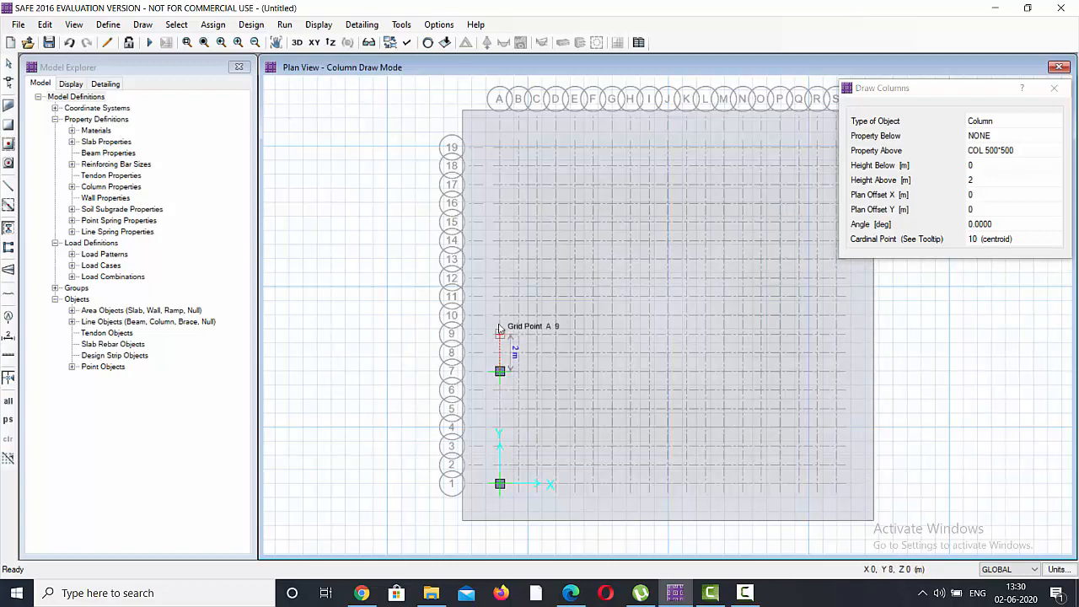
pyautogui.click(500, 261)
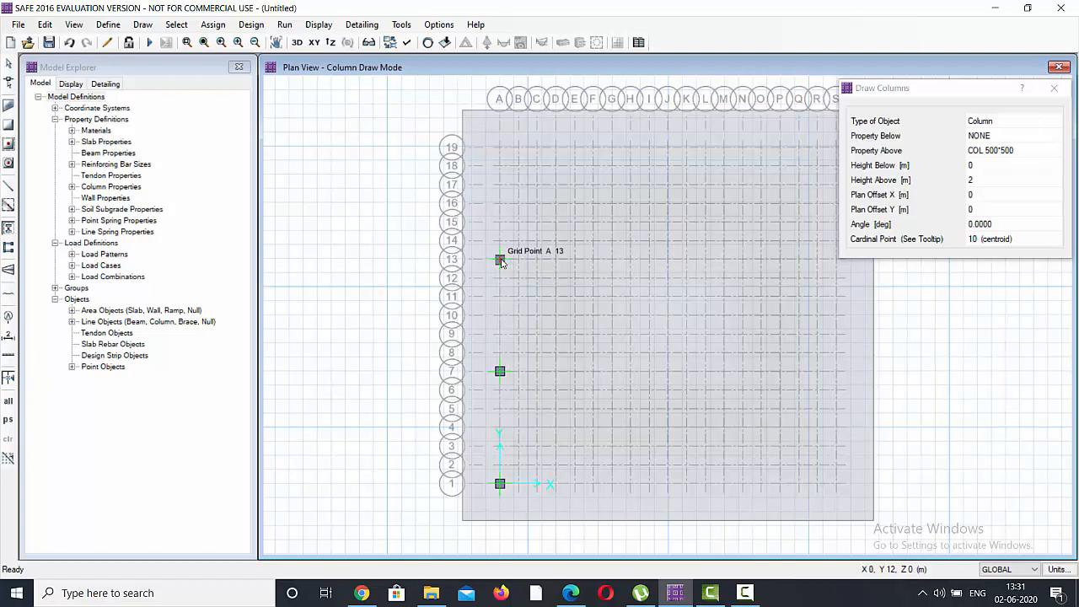
pyautogui.click(500, 148)
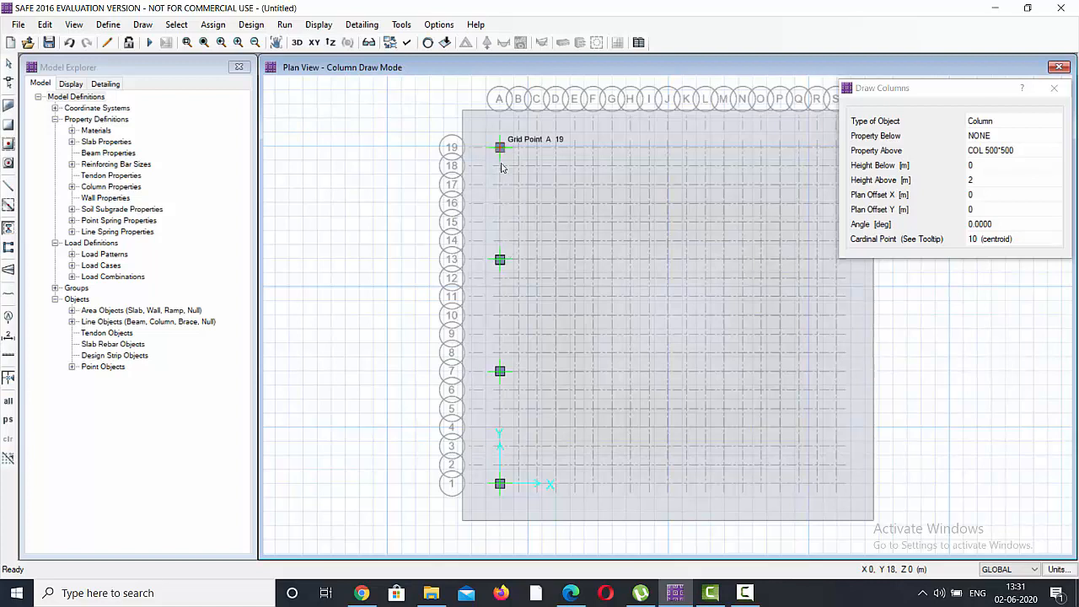
# Step: Place COL 500*500 columns at grid points G1, G19, M1 and M19
pyautogui.click(500, 485)
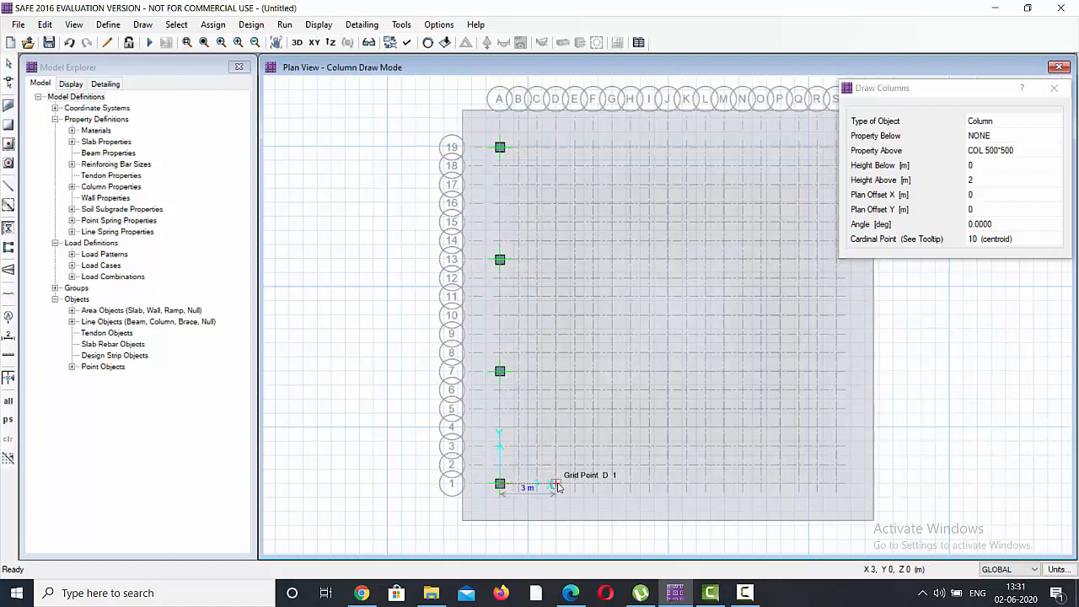
pyautogui.click(612, 485)
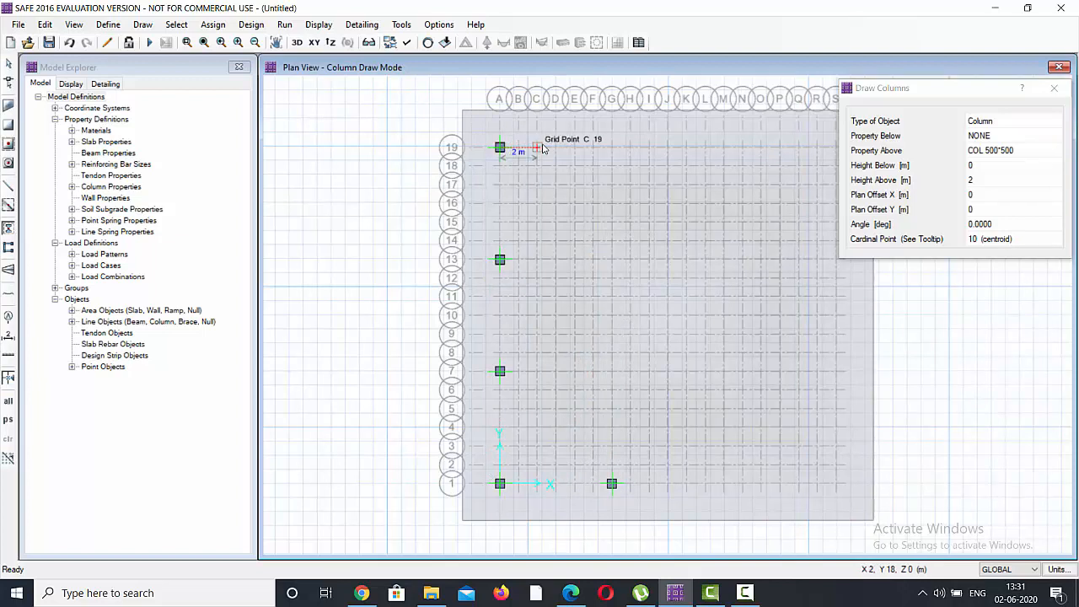
pyautogui.click(611, 148)
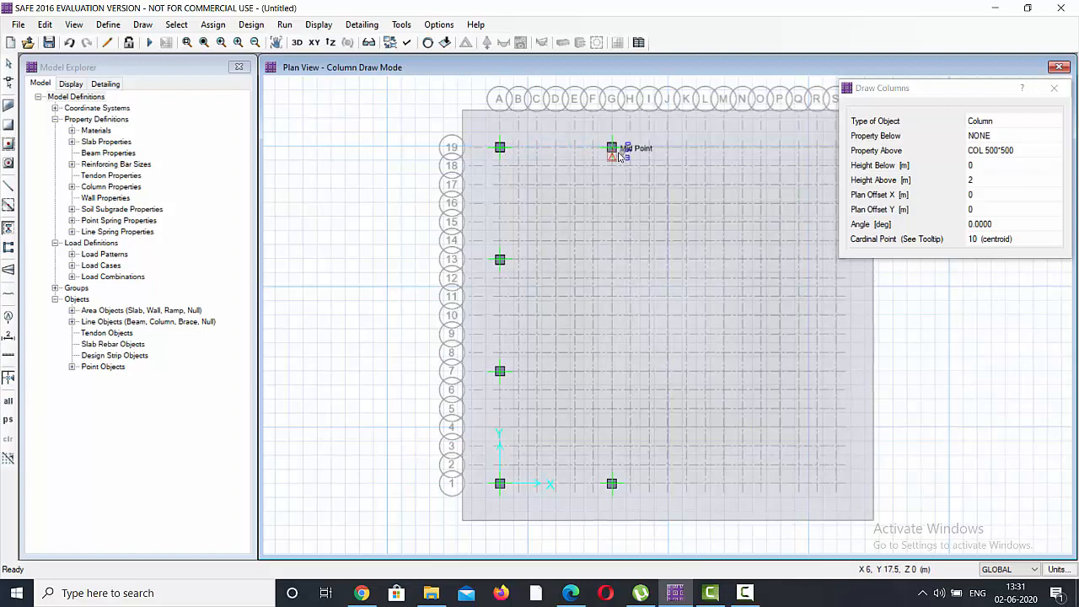
pyautogui.click(612, 483)
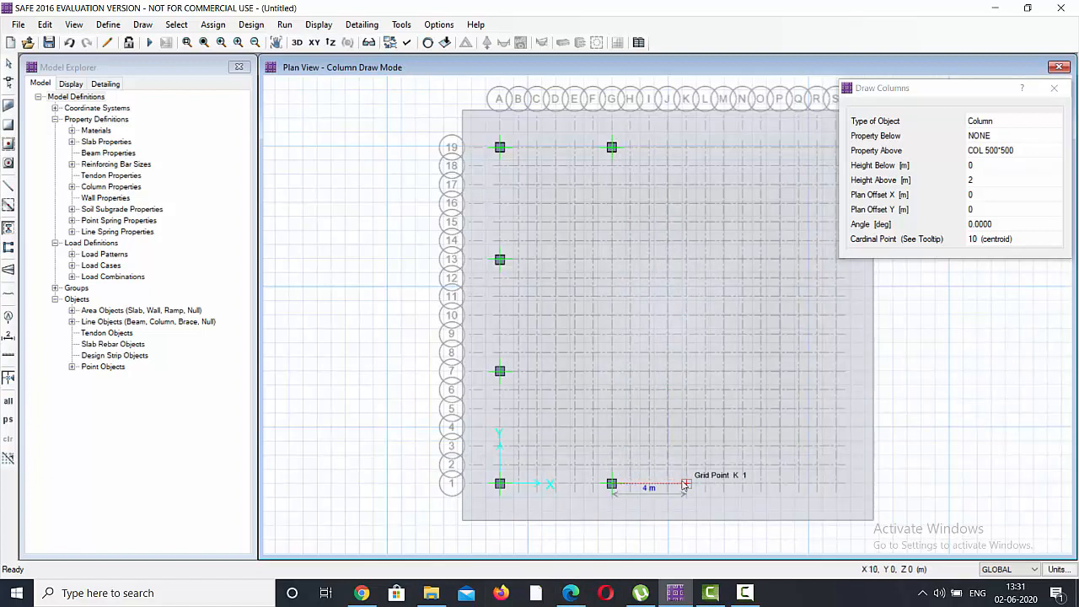
pyautogui.click(722, 484)
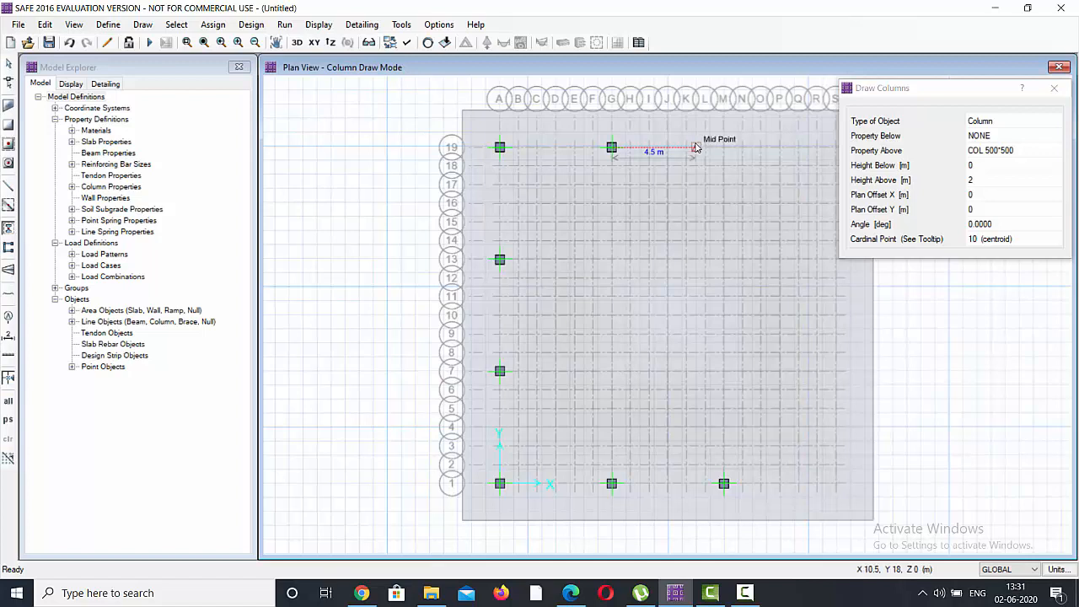
pyautogui.click(723, 147)
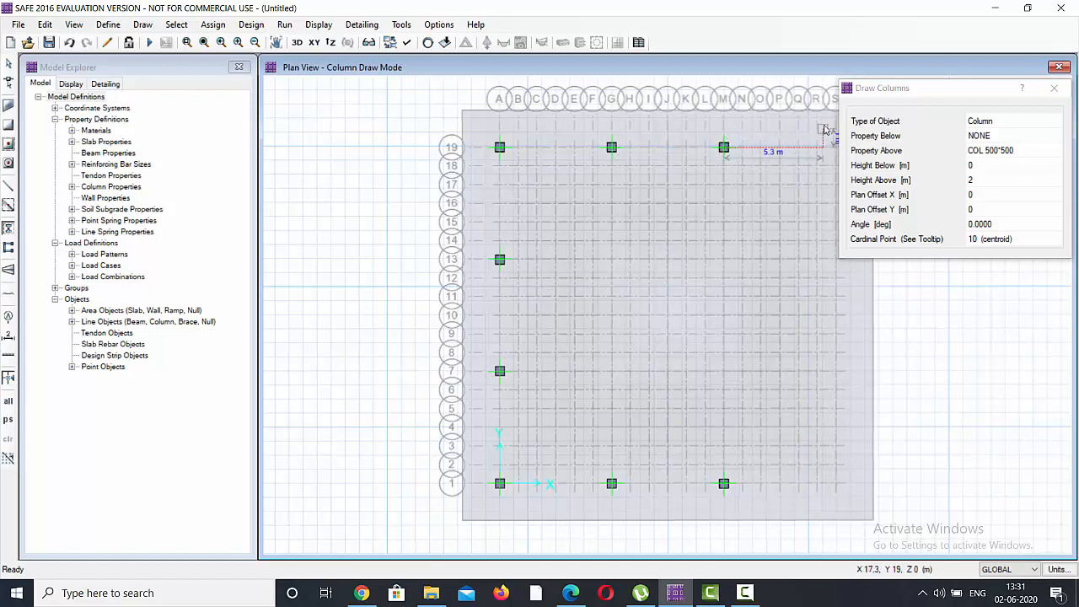
# Step: Place COL 500*500 columns along grid line S at points S1, S7, S13 and S19
pyautogui.moveTo(877, 88); pyautogui.dragTo(922, 73)
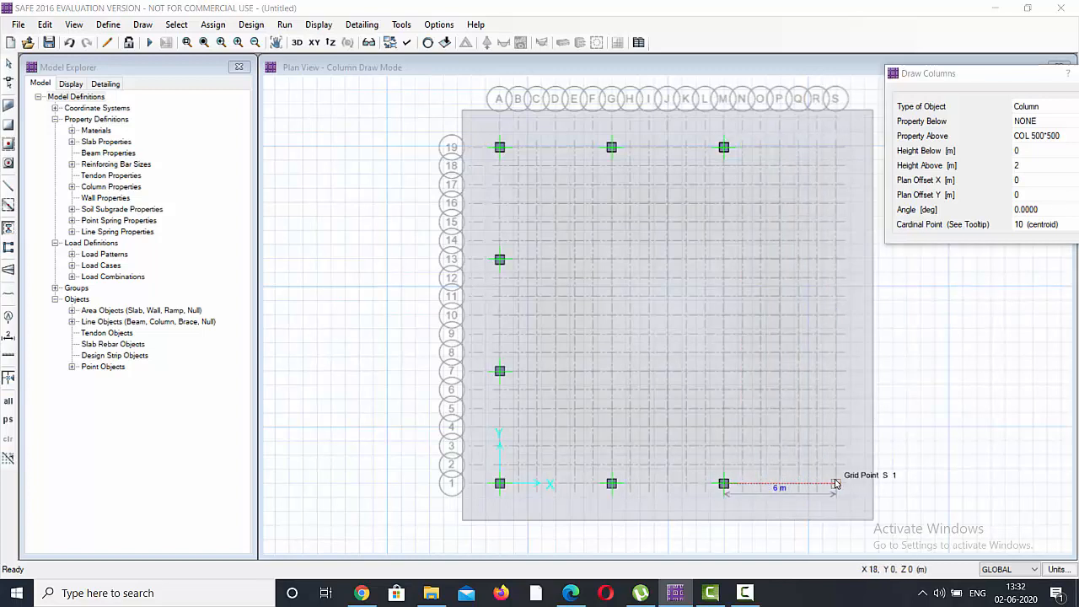
pyautogui.click(835, 484)
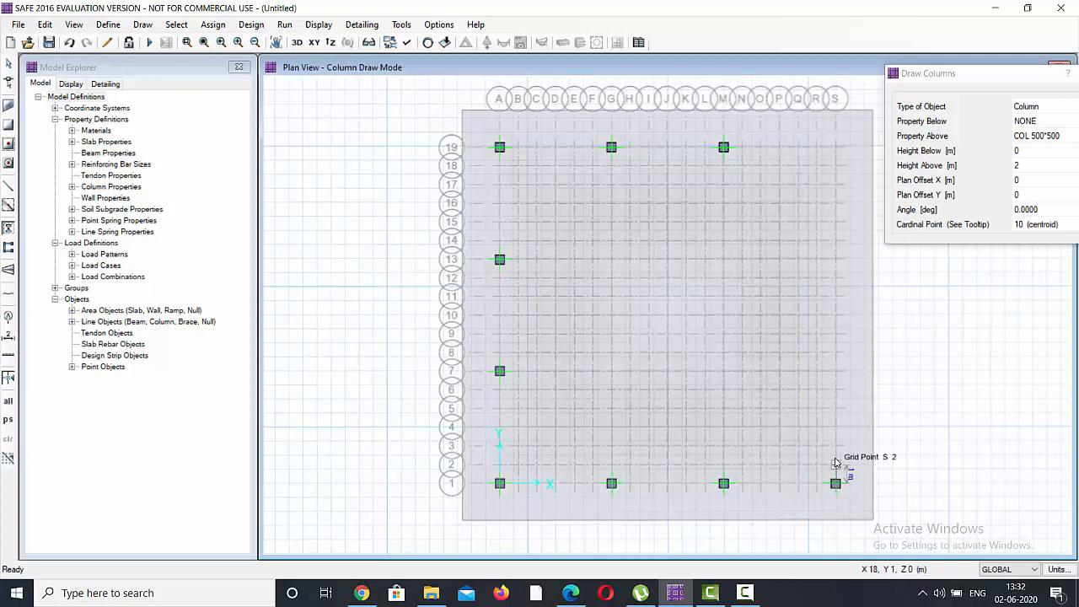
pyautogui.click(836, 371)
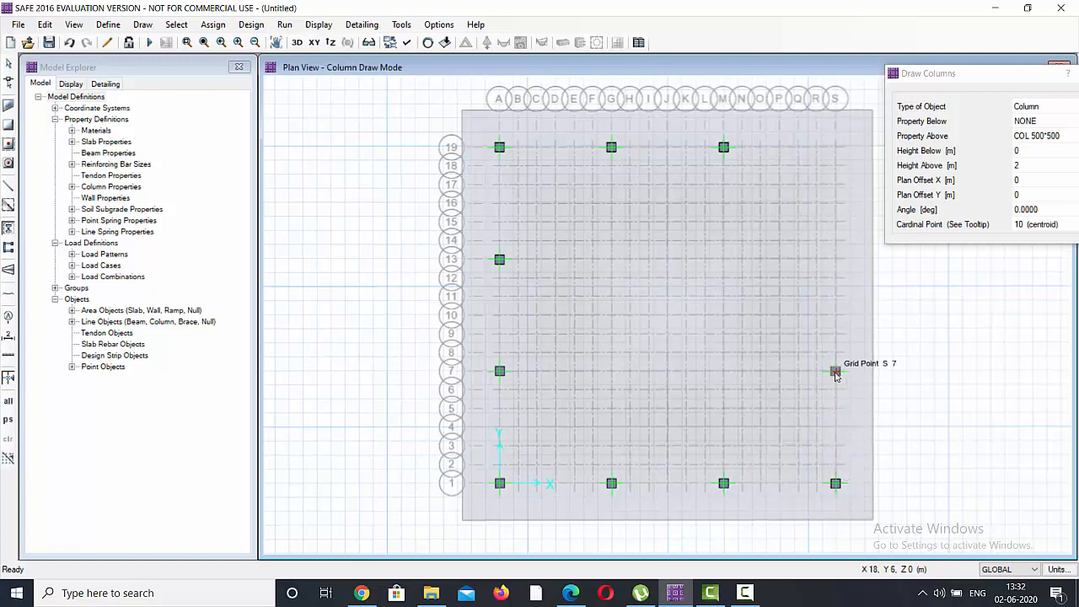
pyautogui.click(836, 261)
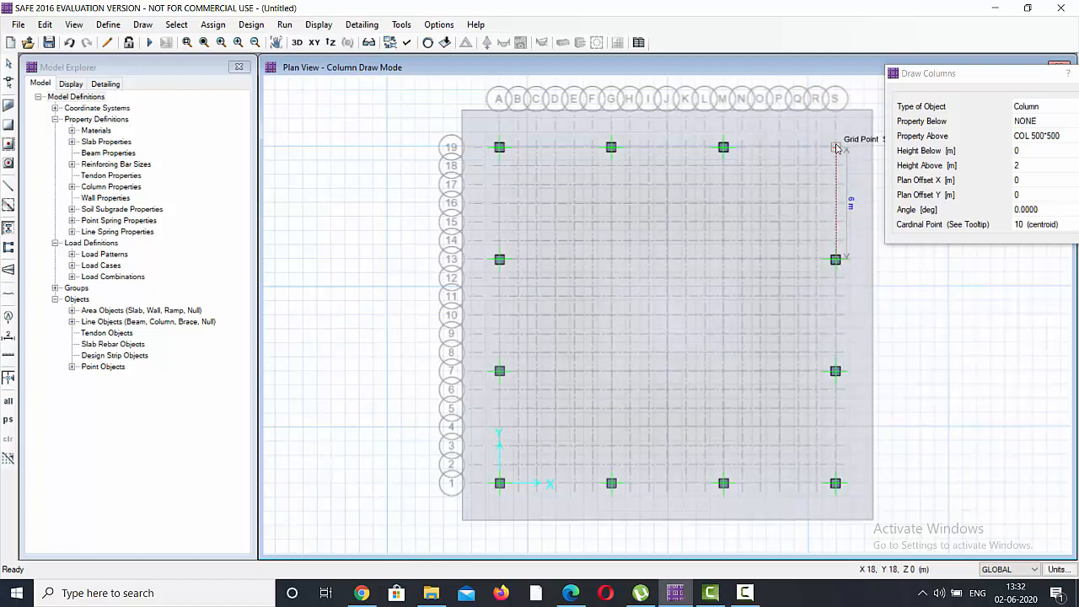
pyautogui.click(836, 147)
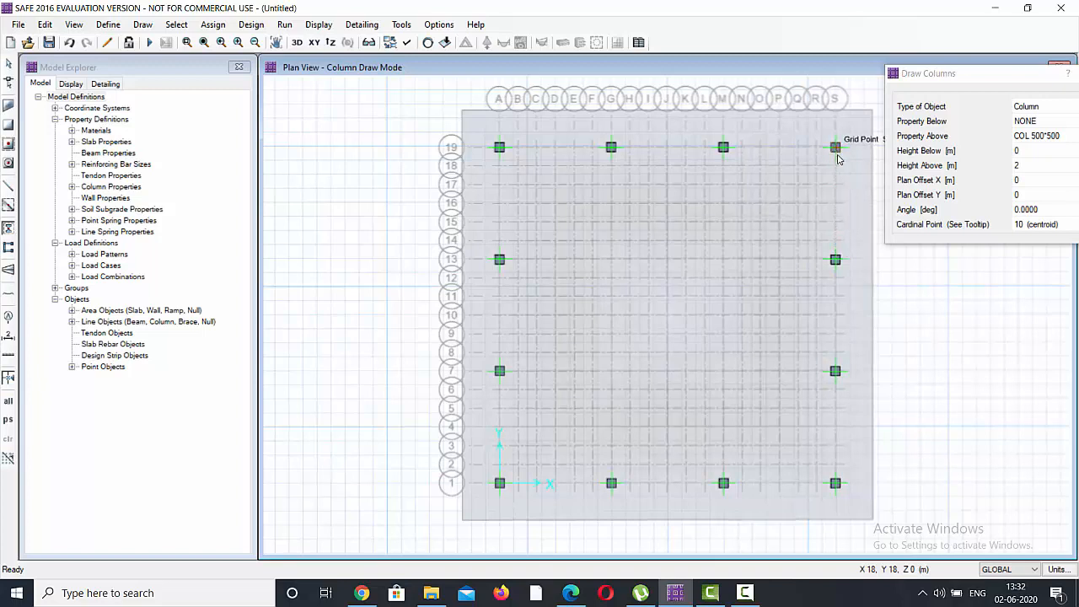
# Step: Switch the property above to COL 600*600 and place interior columns at grid points G7, G13, M7 and M13
pyautogui.click(1043, 138)
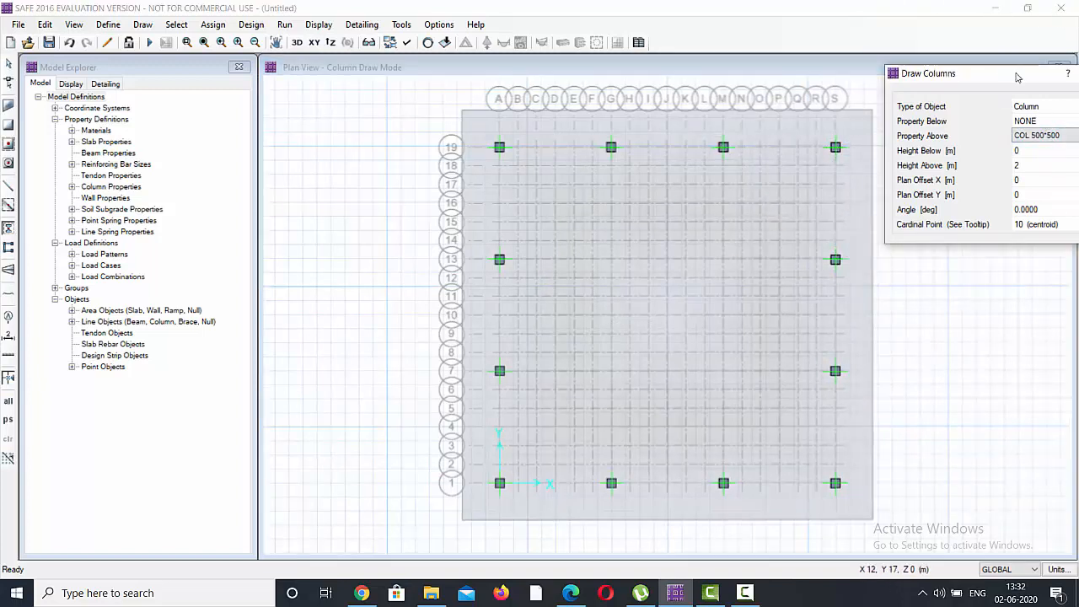
pyautogui.moveTo(1017, 78)
pyautogui.mouseDown()
pyautogui.moveTo(943, 89)
pyautogui.moveTo(1058, 48)
pyautogui.mouseUp()
pyautogui.click(986, 148)
pyautogui.click(1027, 147)
pyautogui.click(982, 170)
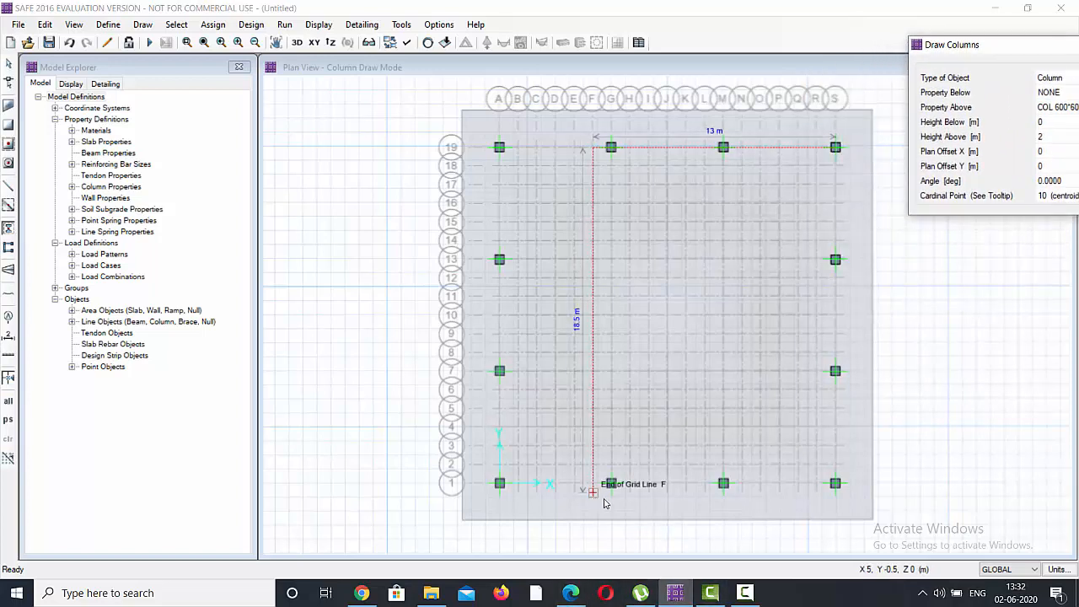
pyautogui.click(611, 373)
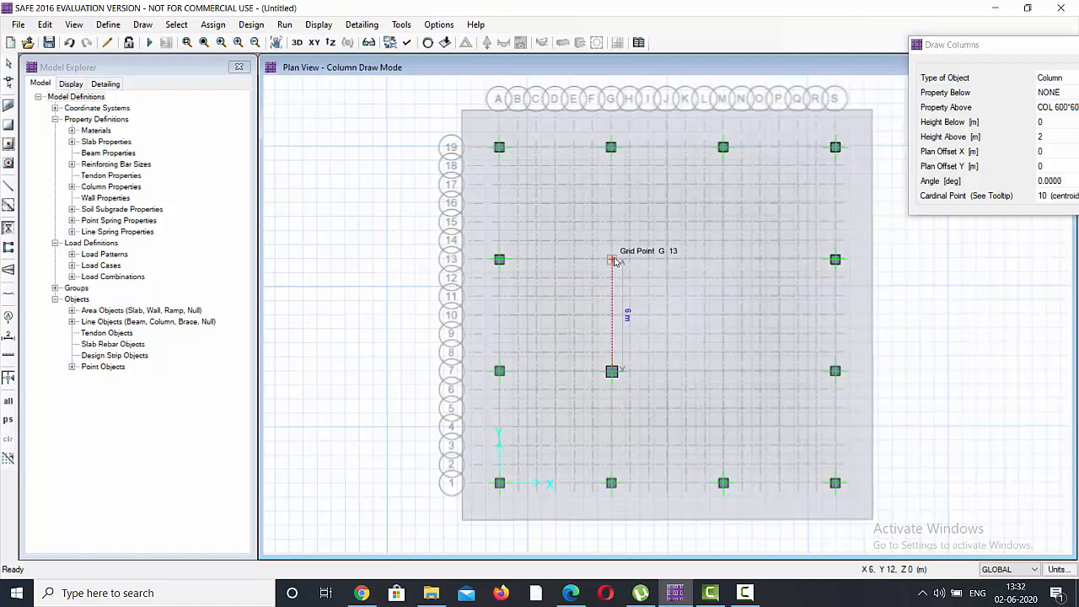
pyautogui.click(612, 260)
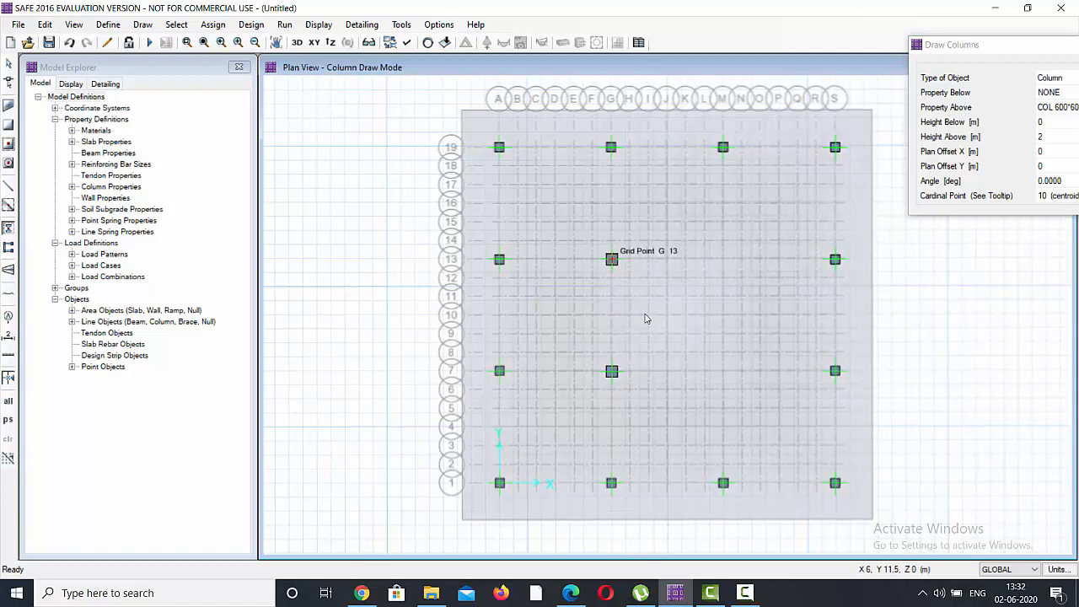
pyautogui.click(722, 372)
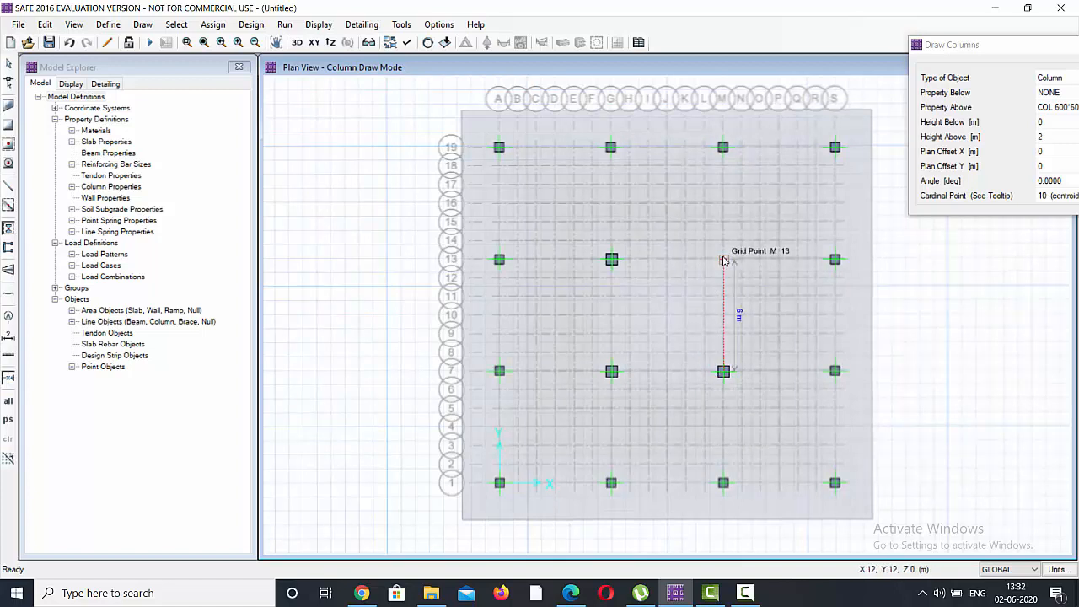
pyautogui.click(722, 260)
pyautogui.press('Escape')
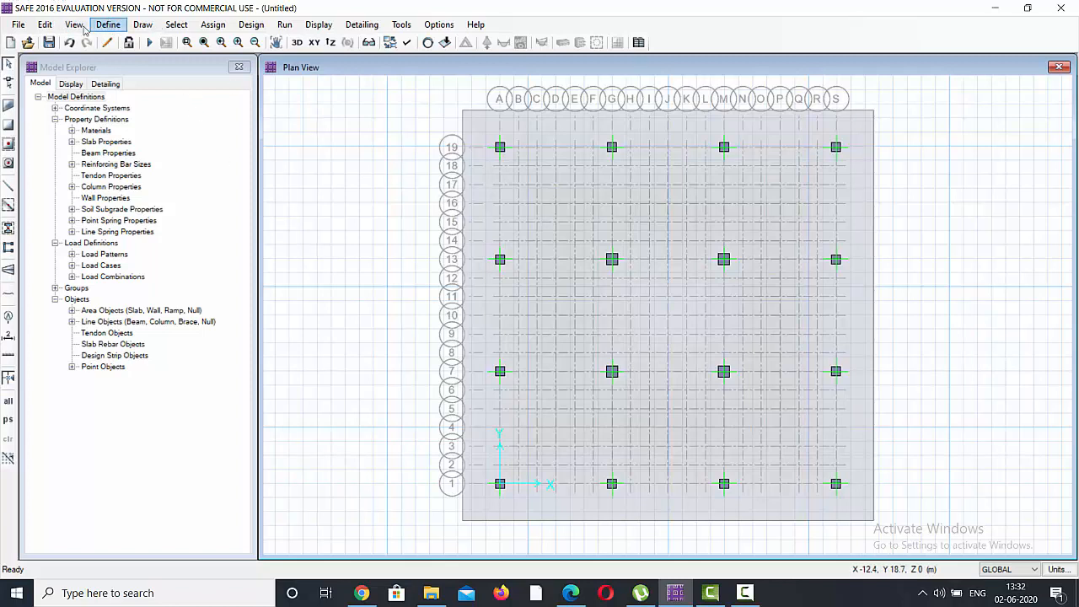
# Step: Start drawing design strips and set the start and end widths on both sides of the layer A column strip to 4 m
pyautogui.click(143, 27)
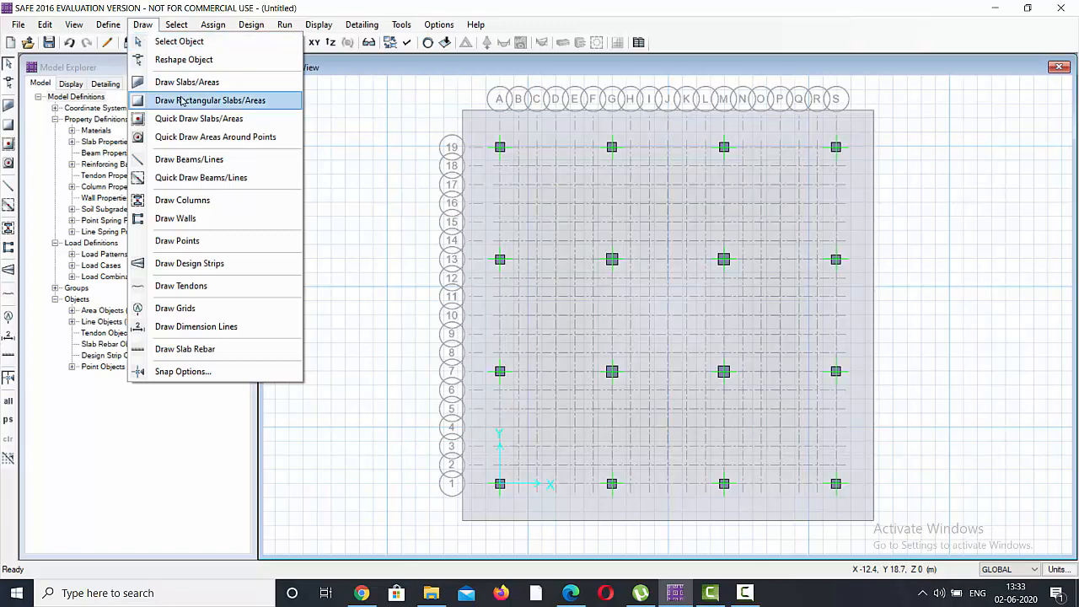
pyautogui.click(189, 263)
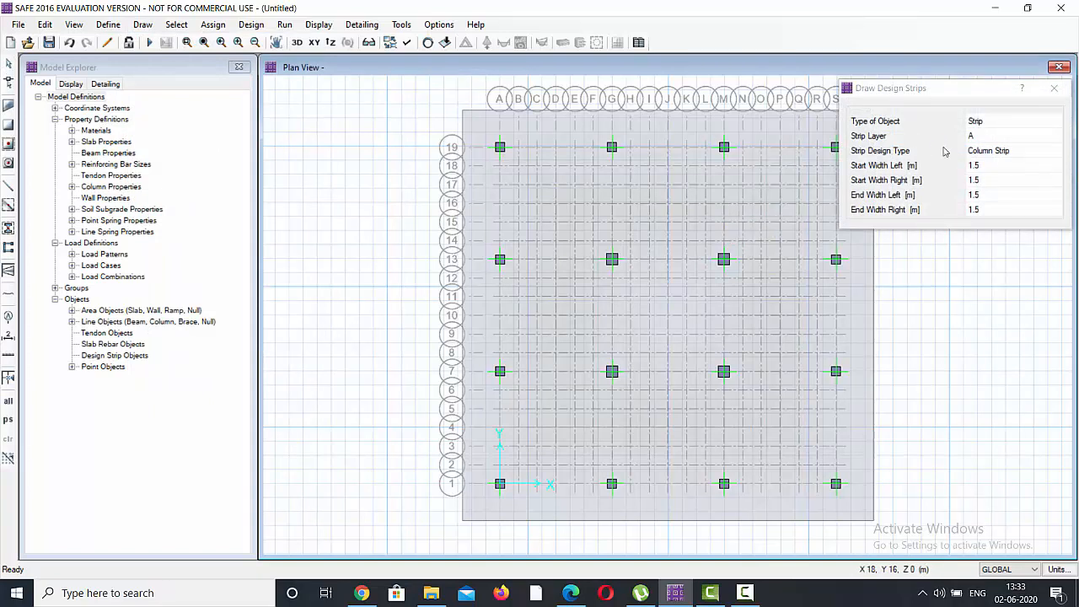
pyautogui.moveTo(944, 93)
pyautogui.mouseDown()
pyautogui.moveTo(980, 56)
pyautogui.moveTo(966, 55)
pyautogui.mouseUp()
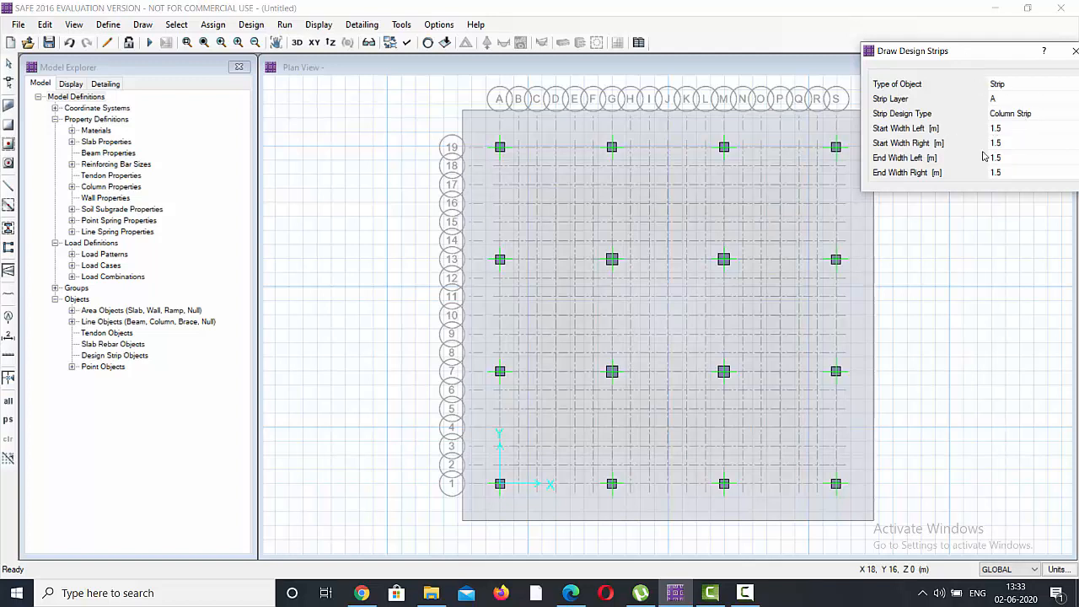
pyautogui.click(1005, 131)
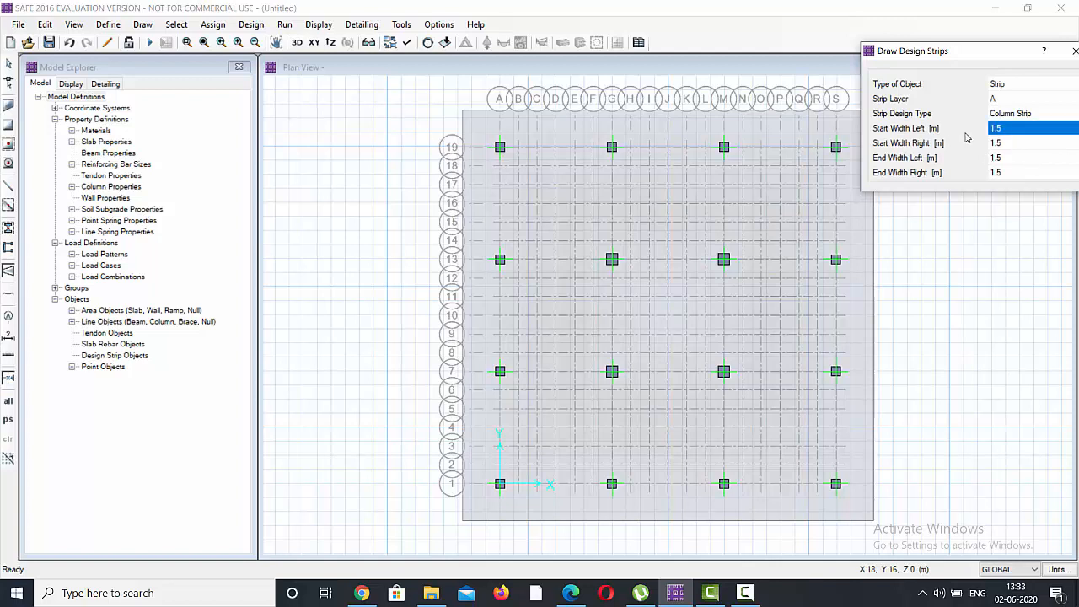
pyautogui.write('4')
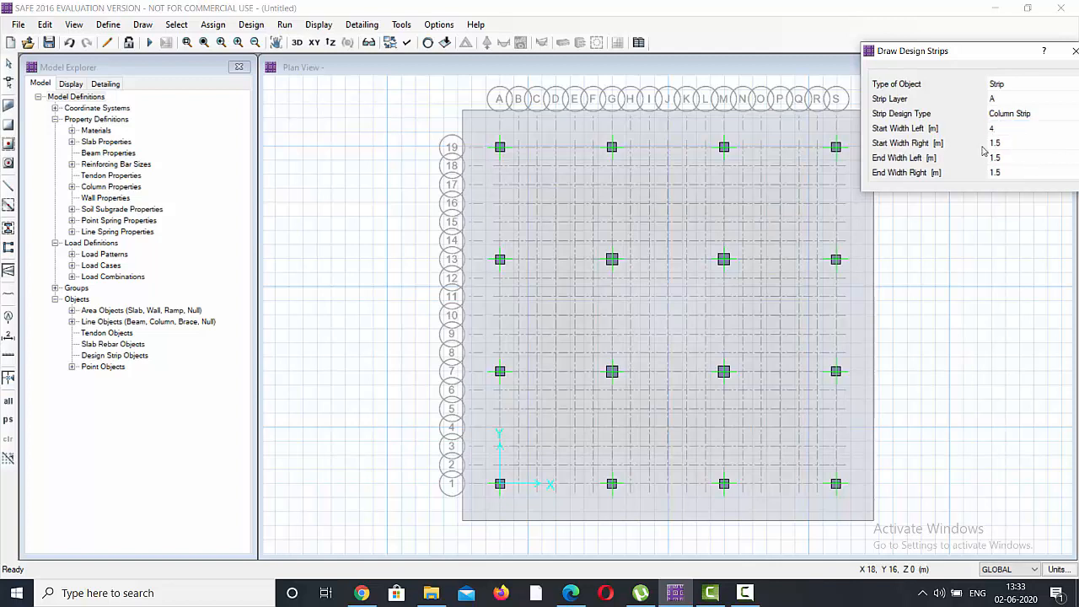
pyautogui.click(1013, 145)
pyautogui.write('4')
pyautogui.click(1012, 158)
pyautogui.write('4')
pyautogui.click(1010, 173)
pyautogui.write('4')
pyautogui.press('Return')
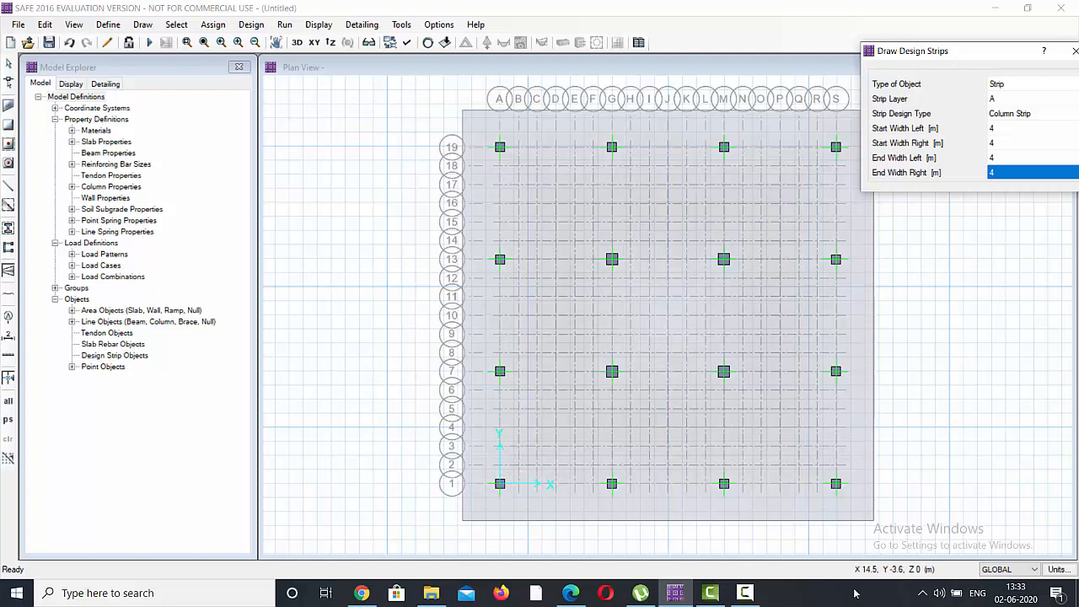
pyautogui.click(744, 593)
pyautogui.click(932, 529)
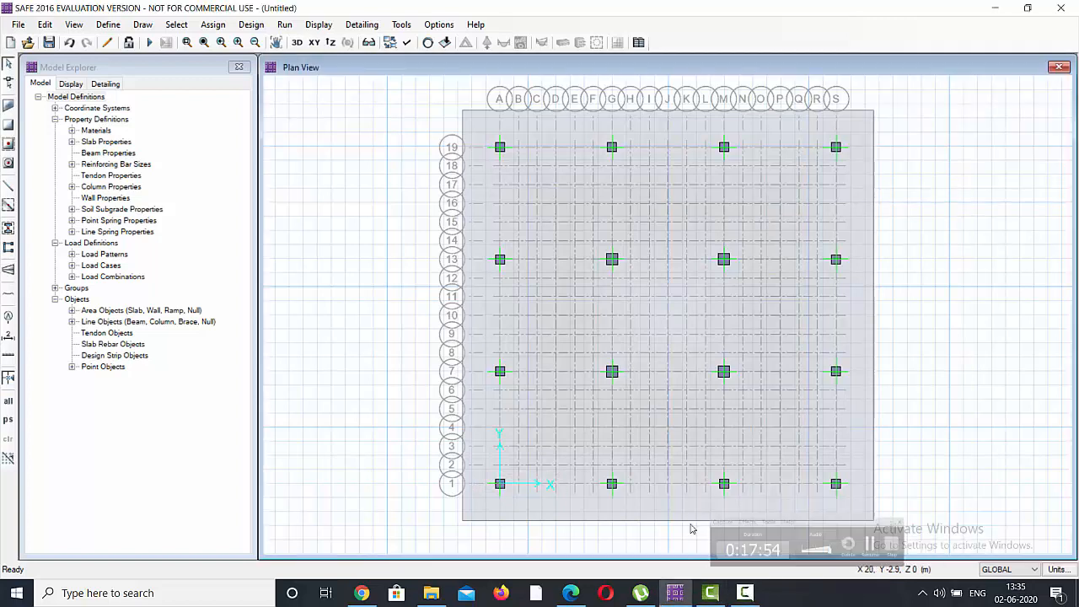
pyautogui.click(462, 487)
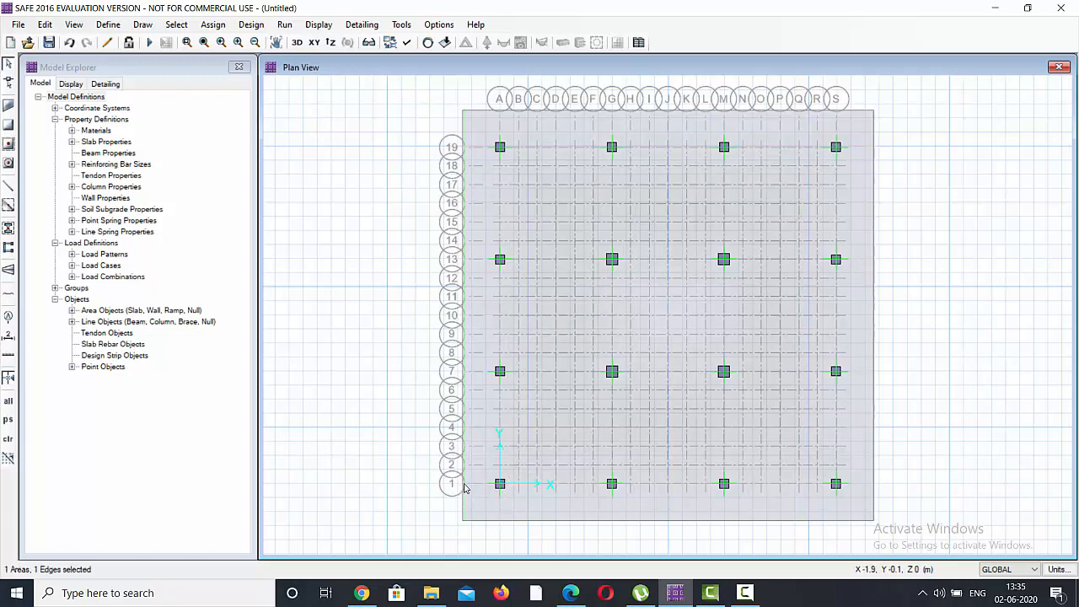
pyautogui.click(464, 488)
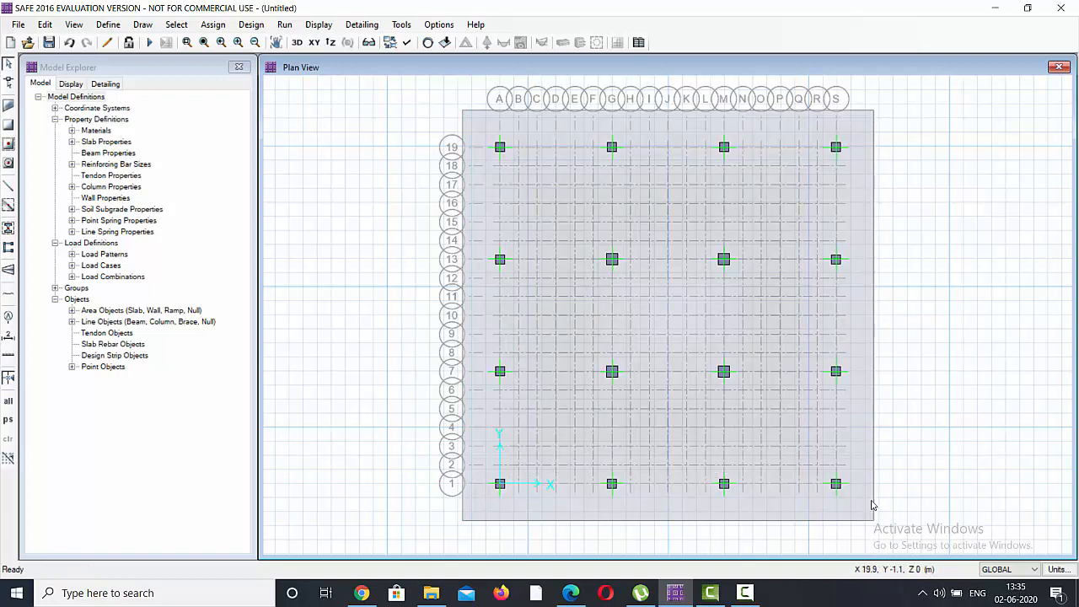
pyautogui.click(872, 488)
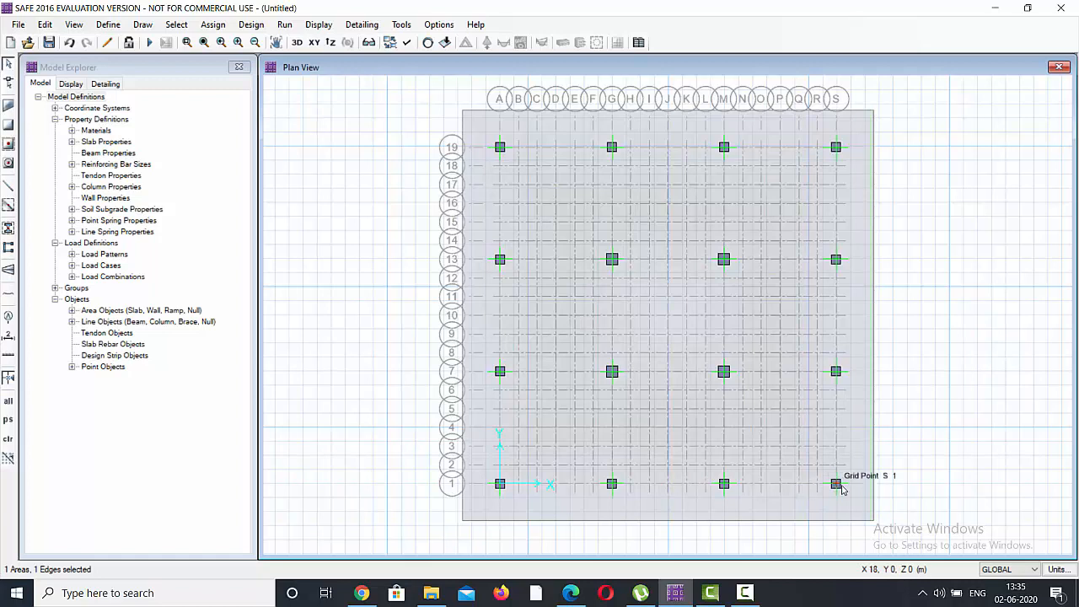
pyautogui.moveTo(870, 488); pyautogui.dragTo(937, 379)
pyautogui.moveTo(872, 488); pyautogui.dragTo(606, 513)
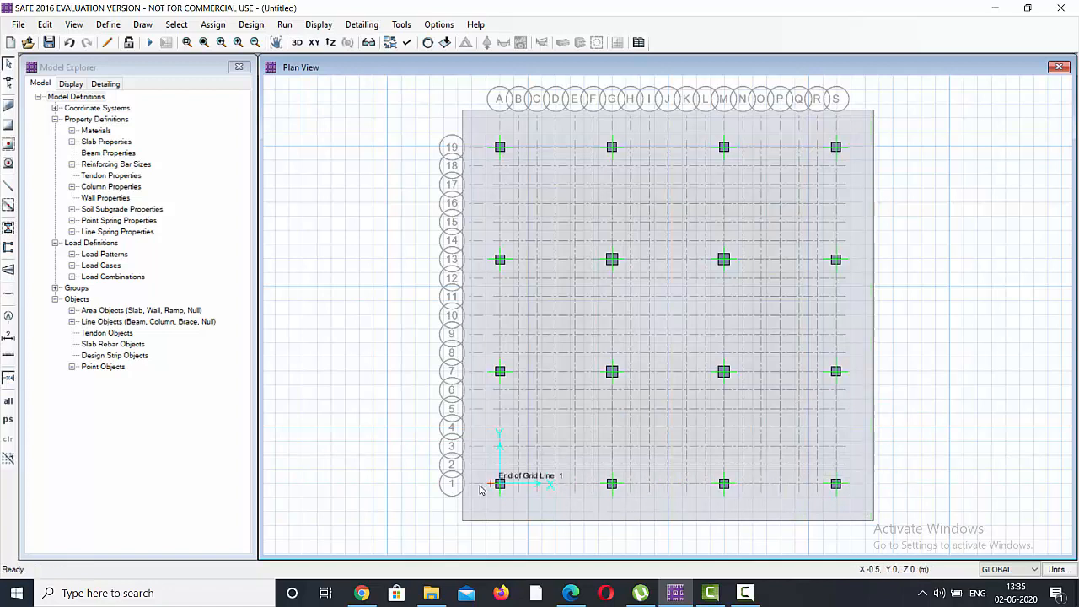
# Step: Draw a layer A column strip about 22 m long along grid line 1, across the full width of the mat
pyautogui.click(674, 593)
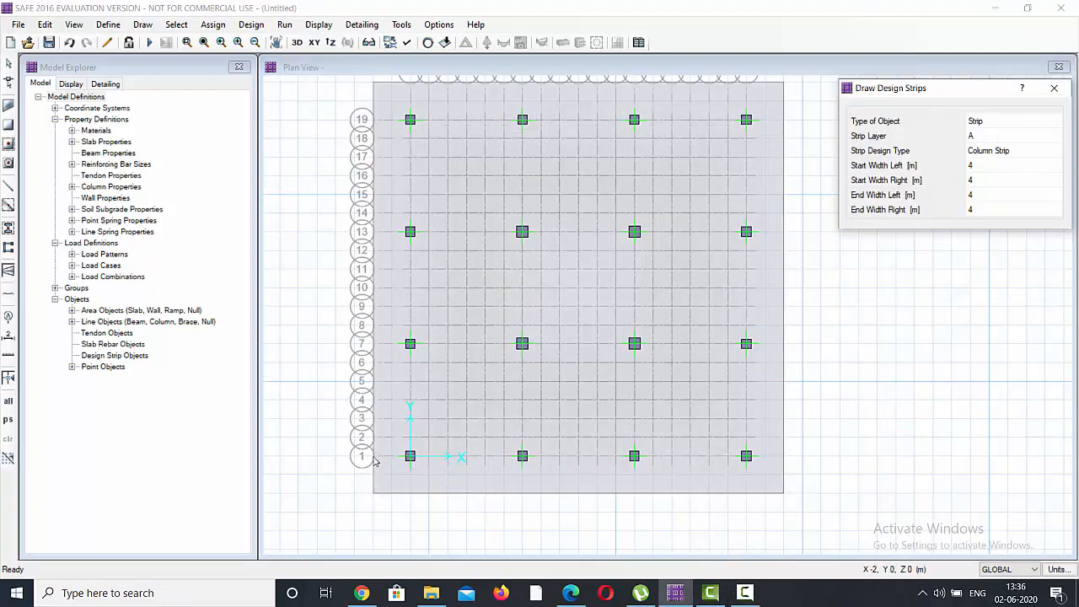
pyautogui.click(374, 460)
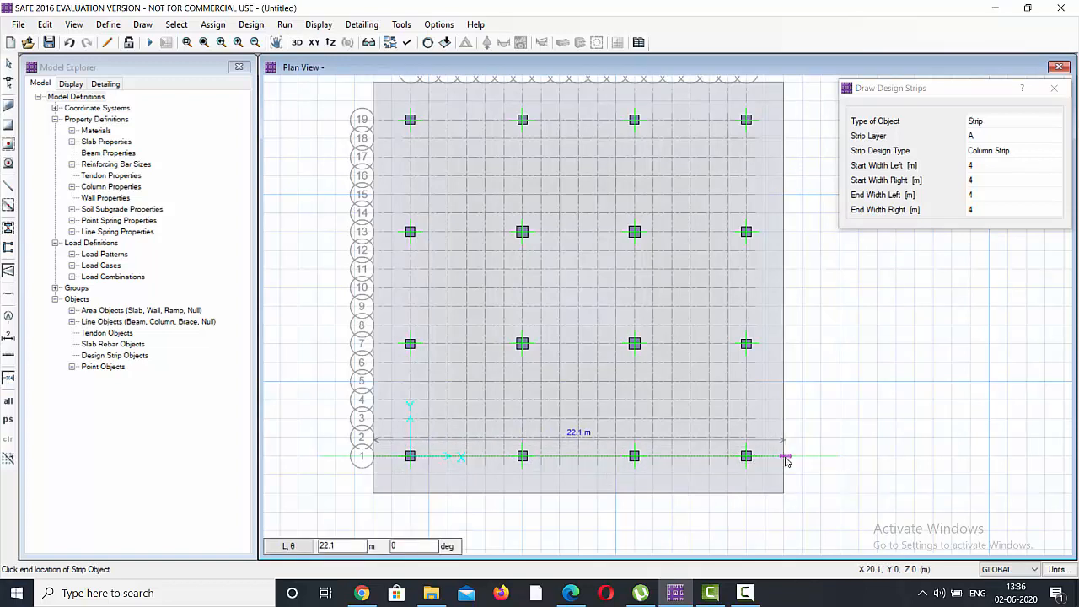
pyautogui.click(783, 456)
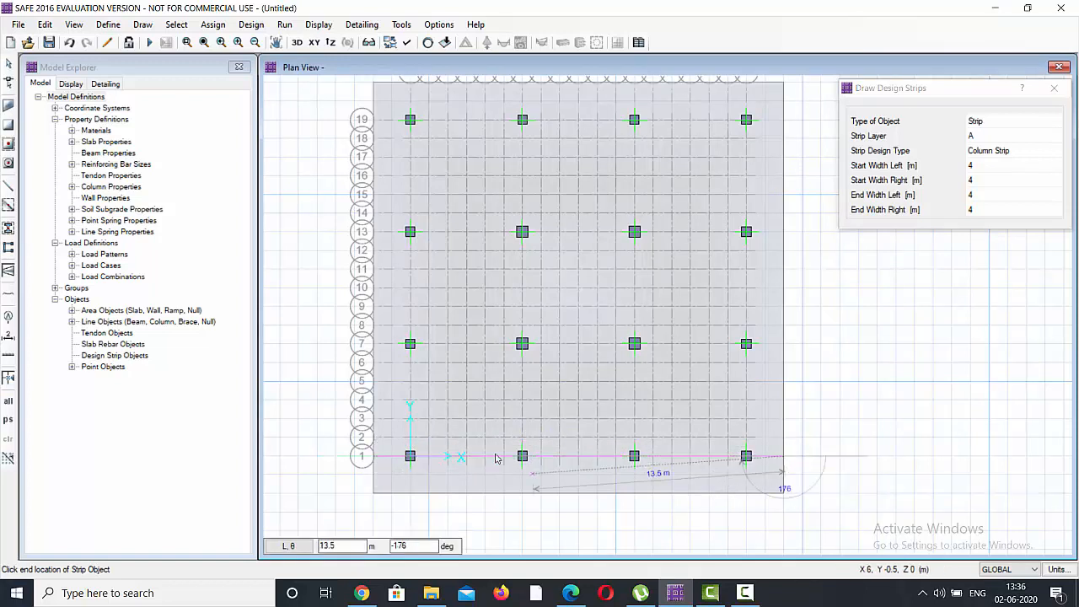
pyautogui.press('Escape')
pyautogui.scroll(3, 447, 352)
pyautogui.scroll(-3, 438, 363)
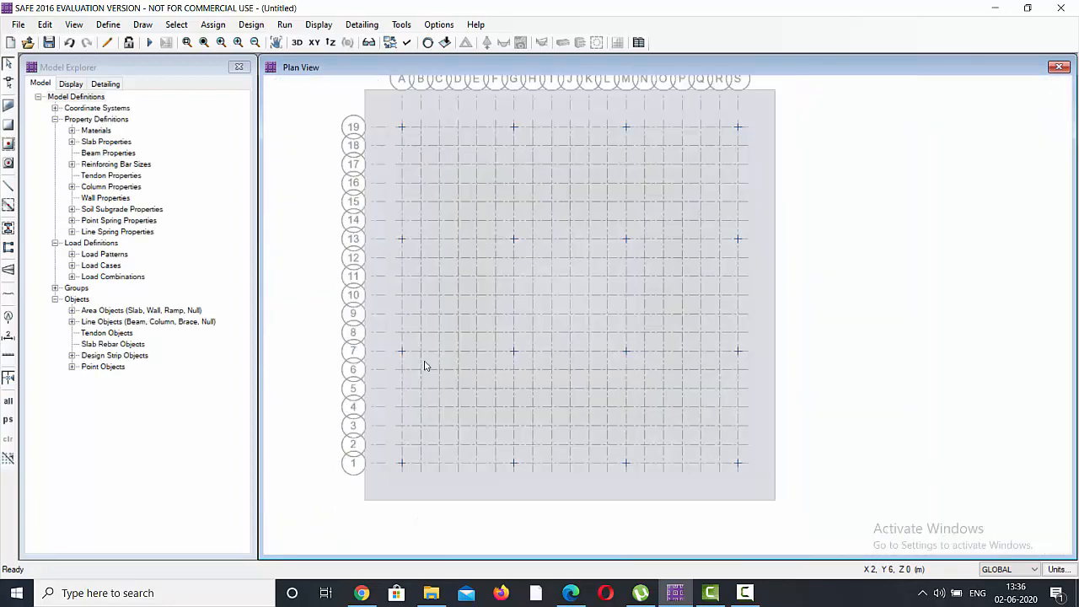
# Step: Draw a layer A column strip along grid line 7 from the mat's left edge to its right edge
pyautogui.click(108, 24)
pyautogui.click(110, 25)
pyautogui.click(153, 30)
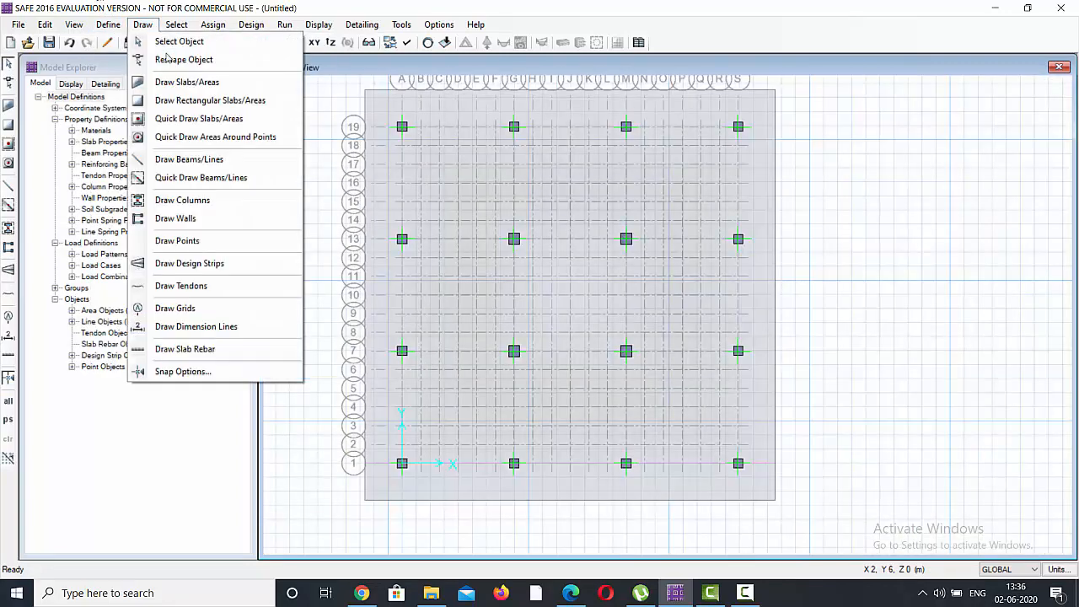
pyautogui.press('Escape')
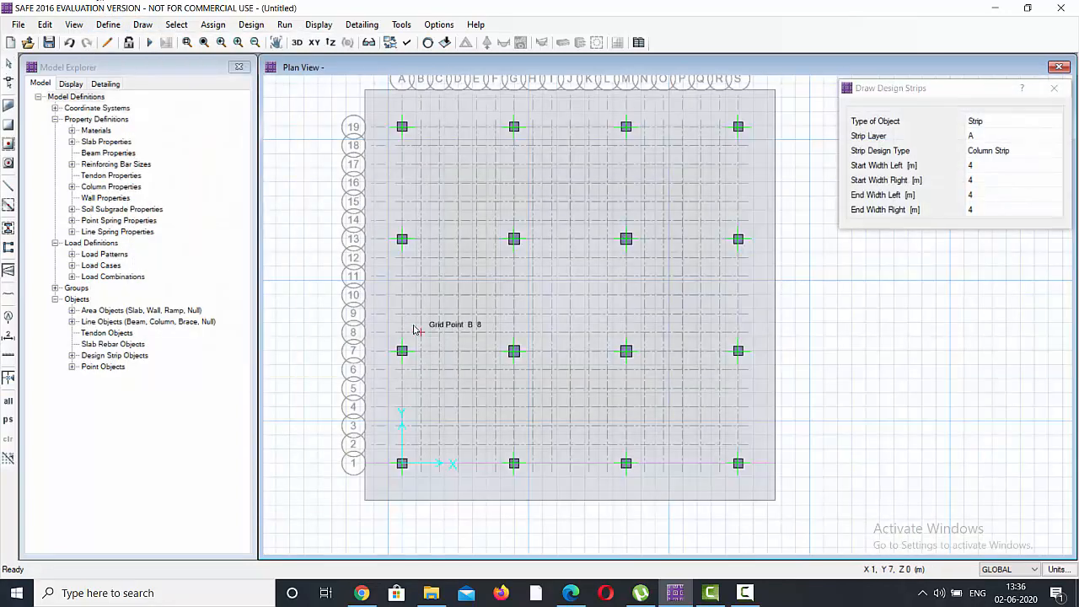
pyautogui.scroll(2, 398, 330)
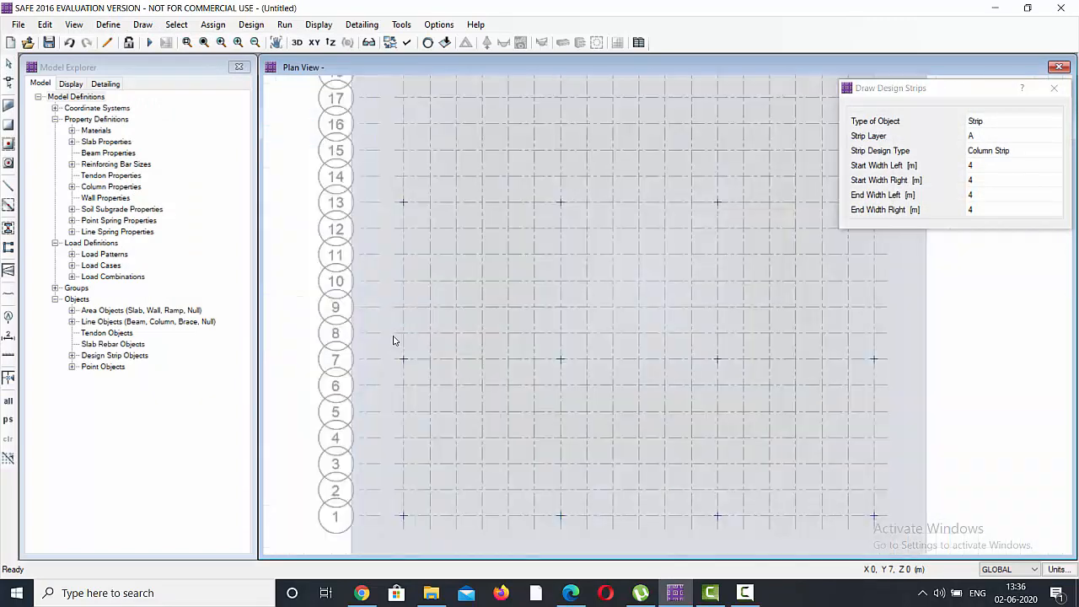
pyautogui.click(352, 365)
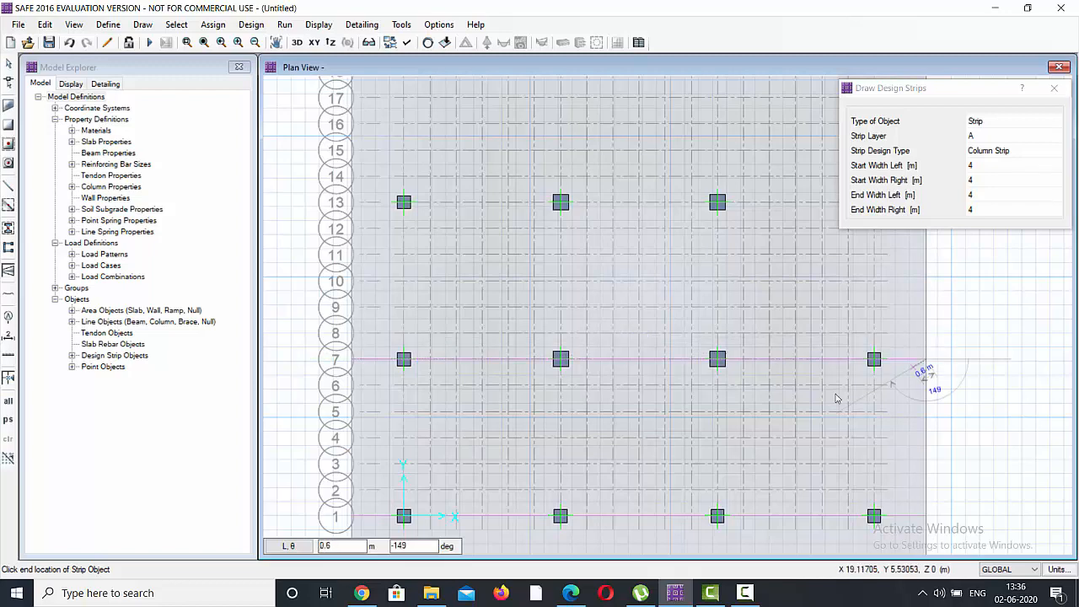
pyautogui.scroll(-2, 514, 427)
pyautogui.scroll(3, 491, 334)
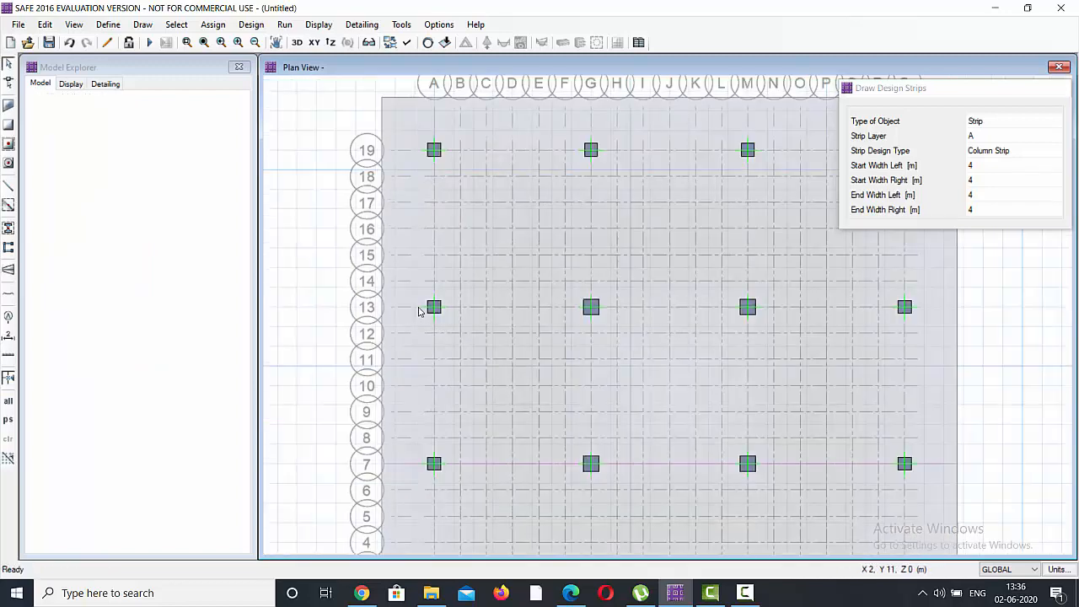
pyautogui.press('Escape')
# Step: Draw a layer A column strip along grid line 13 from the mat's left edge to its right edge
pyautogui.click(142, 25)
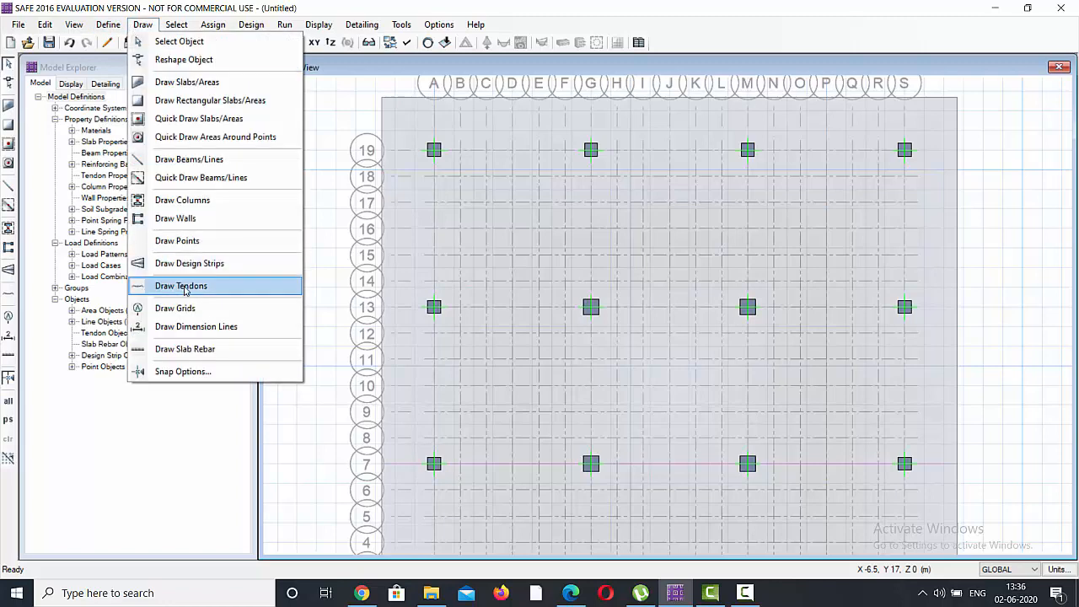
pyautogui.click(201, 266)
pyautogui.scroll(2, 386, 310)
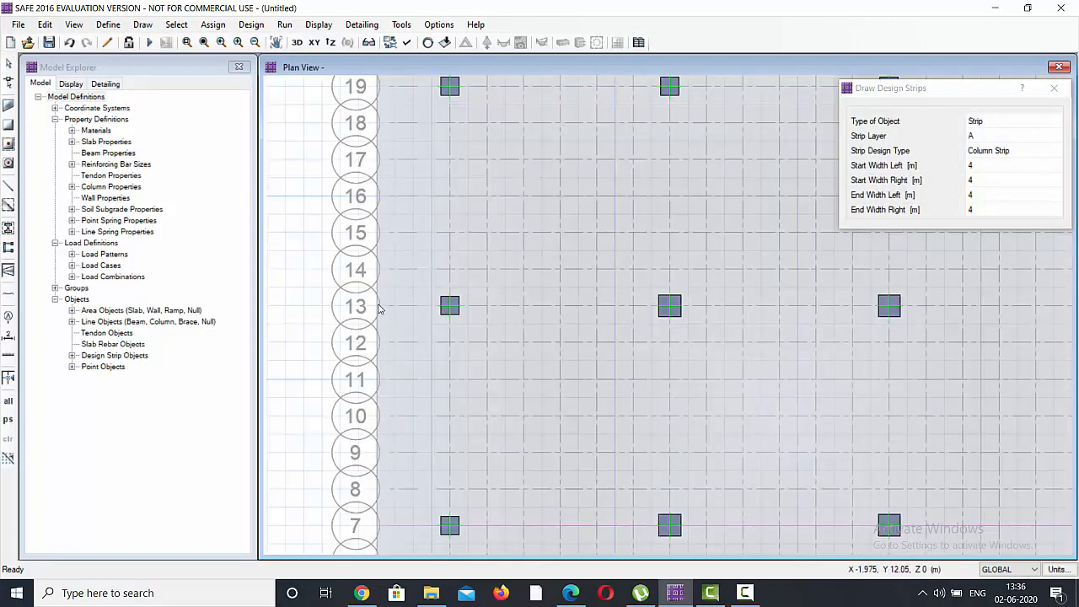
pyautogui.click(377, 310)
pyautogui.scroll(-2, 477, 354)
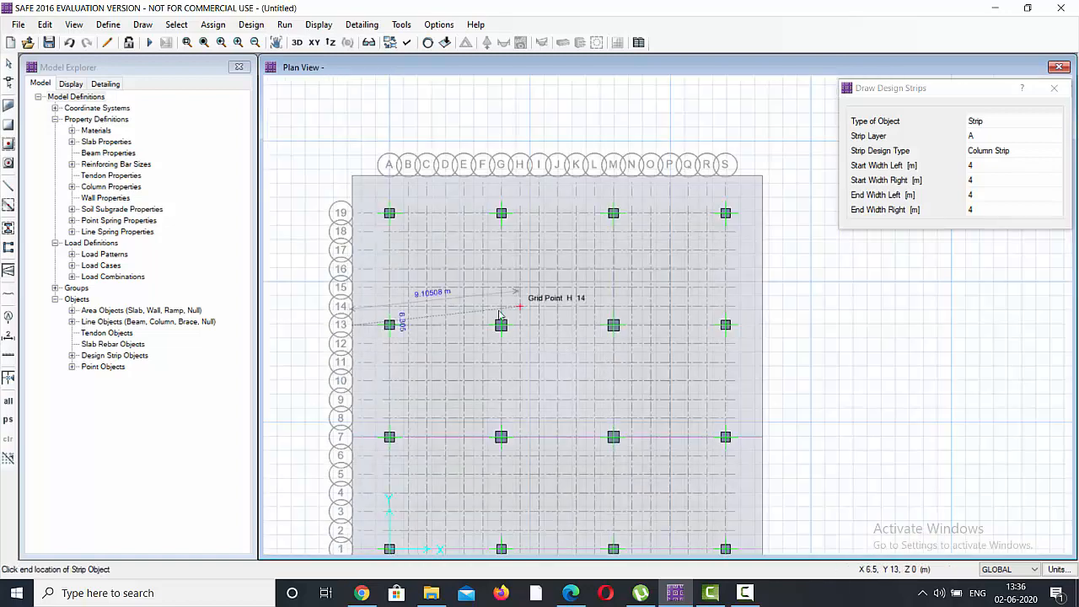
pyautogui.click(764, 327)
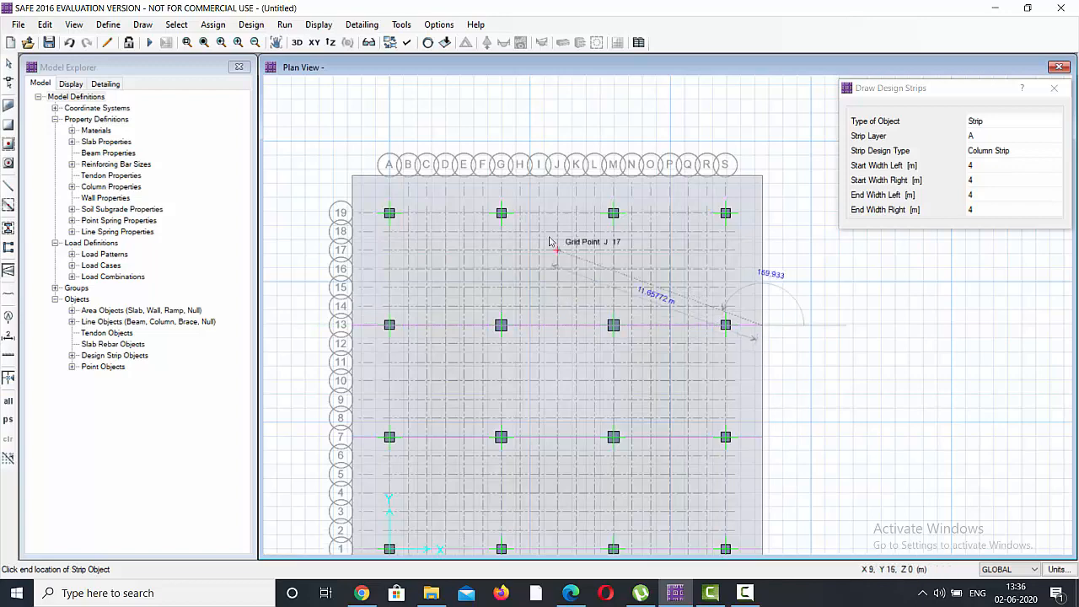
pyautogui.press('Escape')
# Step: Draw a layer A column strip about 22 m long along grid line 19, across the full width of the mat
pyautogui.click(139, 24)
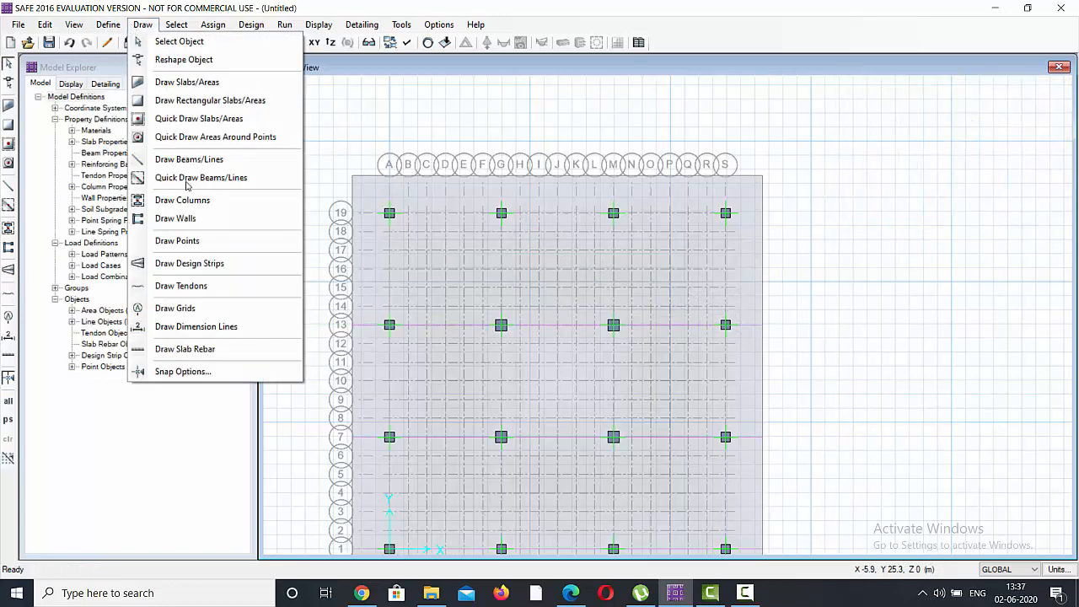
pyautogui.click(190, 263)
pyautogui.scroll(2, 354, 215)
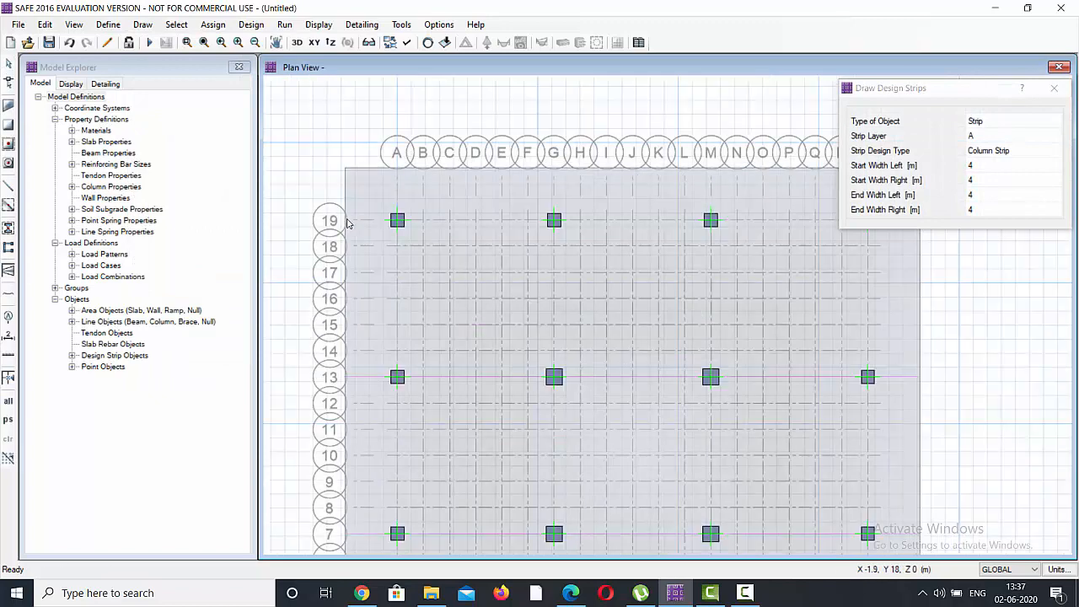
pyautogui.click(400, 223)
pyautogui.scroll(-3, 315, 279)
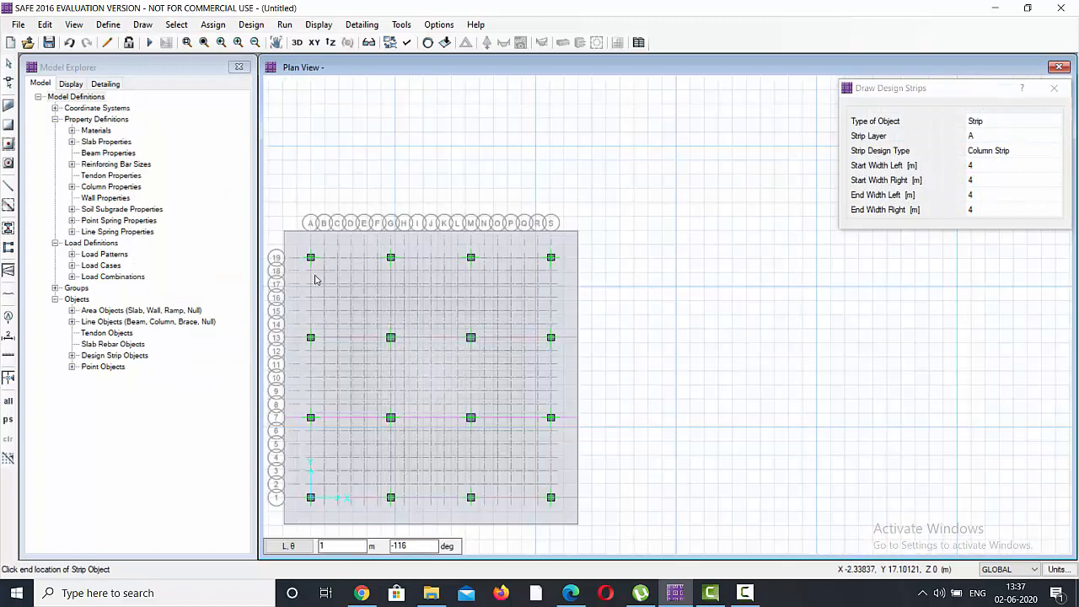
pyautogui.scroll(1, 488, 265)
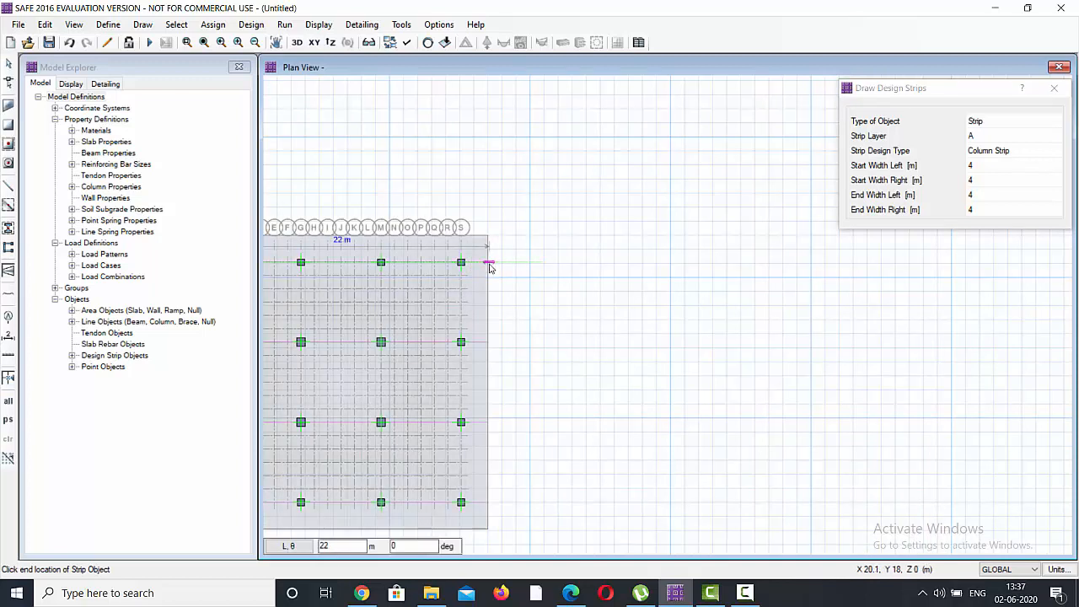
pyautogui.scroll(-1, 661, 284)
pyautogui.press('Escape')
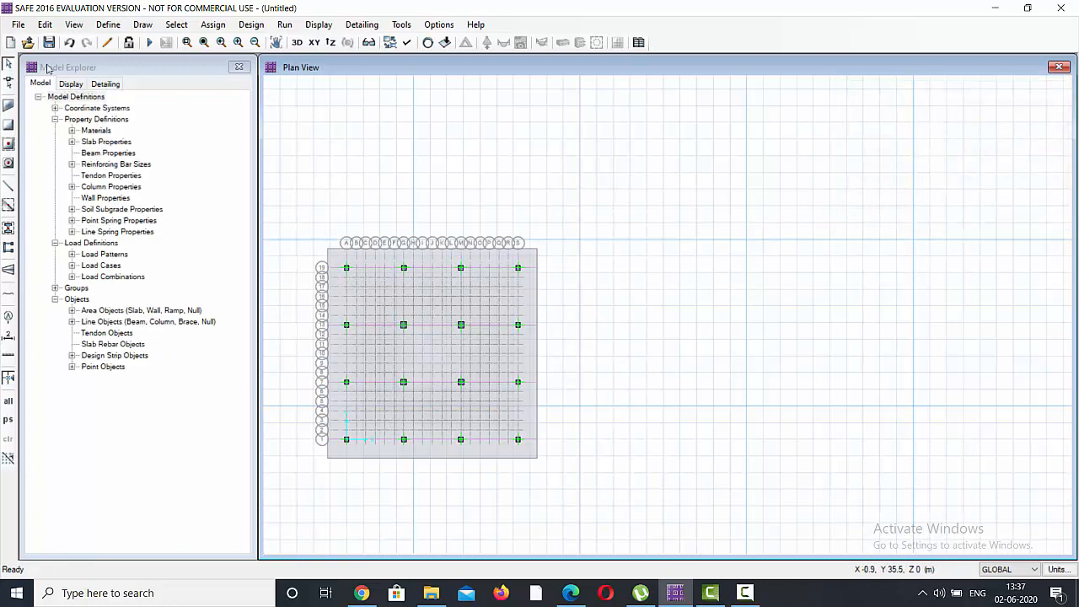
# Step: Start another design strip and set its strip layer to B, keeping the Column Strip design type
pyautogui.click(142, 24)
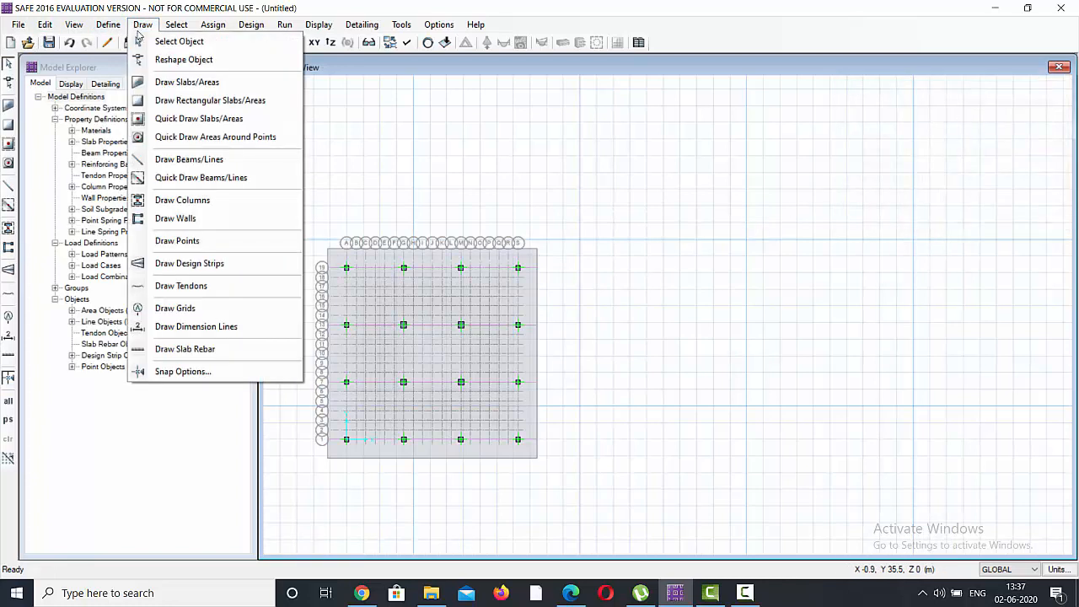
pyautogui.click(194, 263)
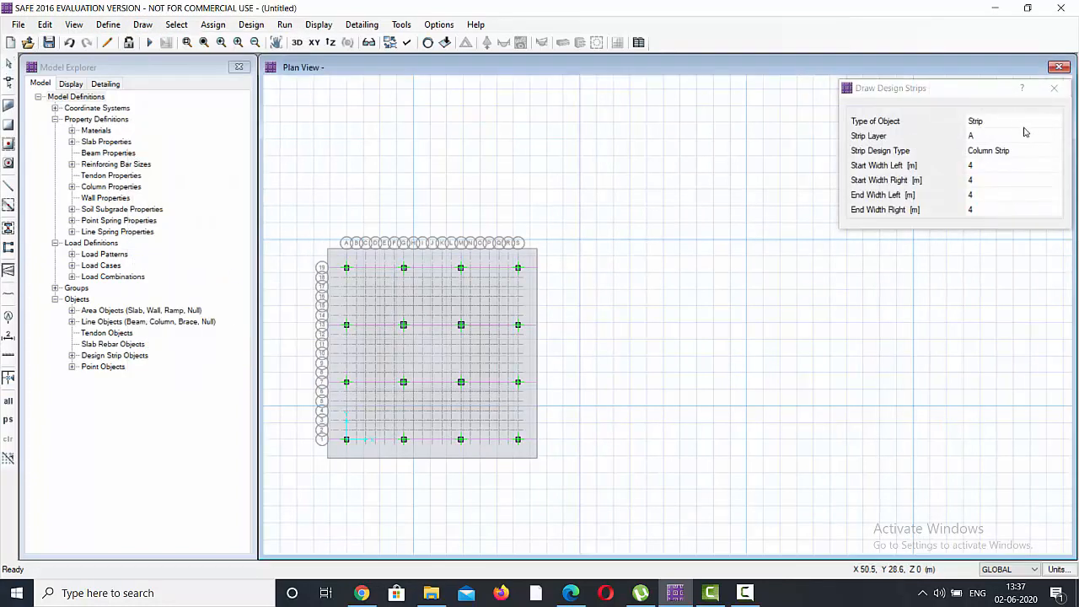
pyautogui.click(993, 136)
pyautogui.click(1054, 136)
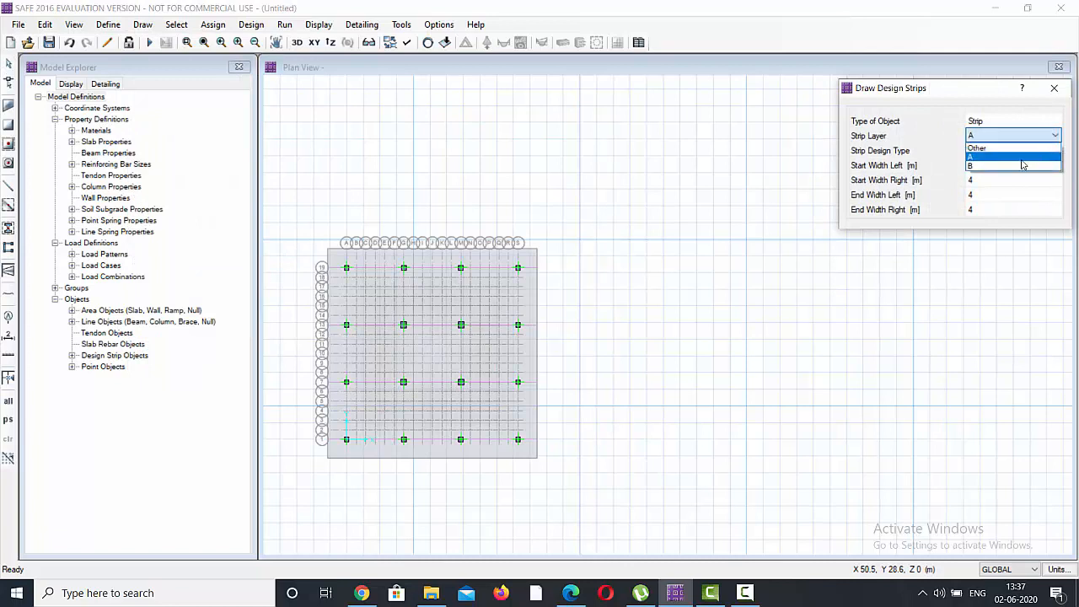
pyautogui.click(1012, 168)
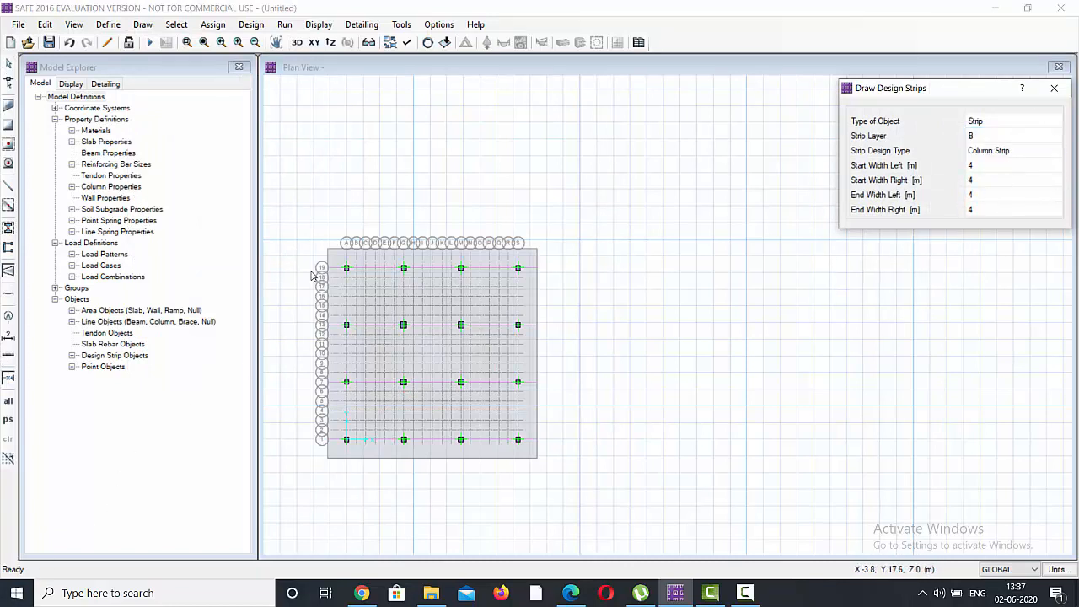
# Step: Draw a column strip on layer Other along grid line A, about 22.1 m from the mat's upper edge to its lower edge
pyautogui.click(355, 249)
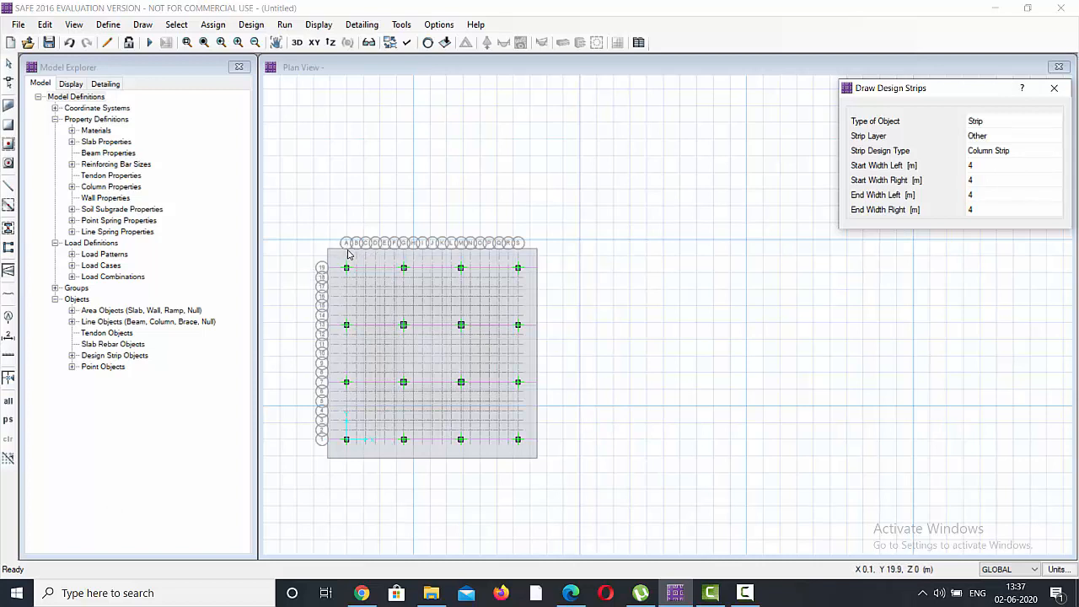
pyautogui.click(348, 253)
pyautogui.scroll(3, 354, 451)
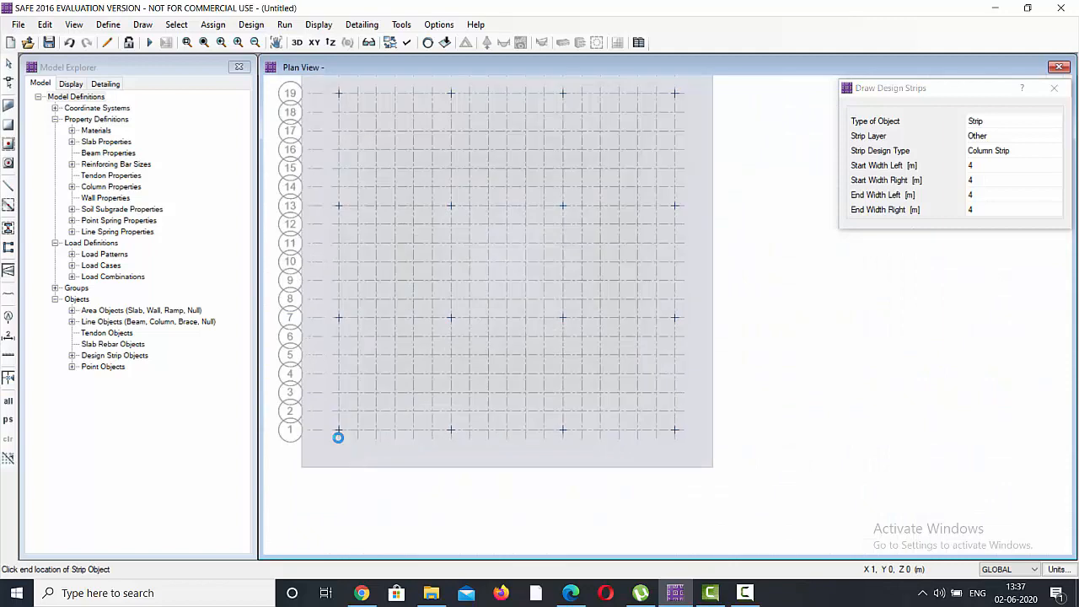
pyautogui.scroll(2, 338, 437)
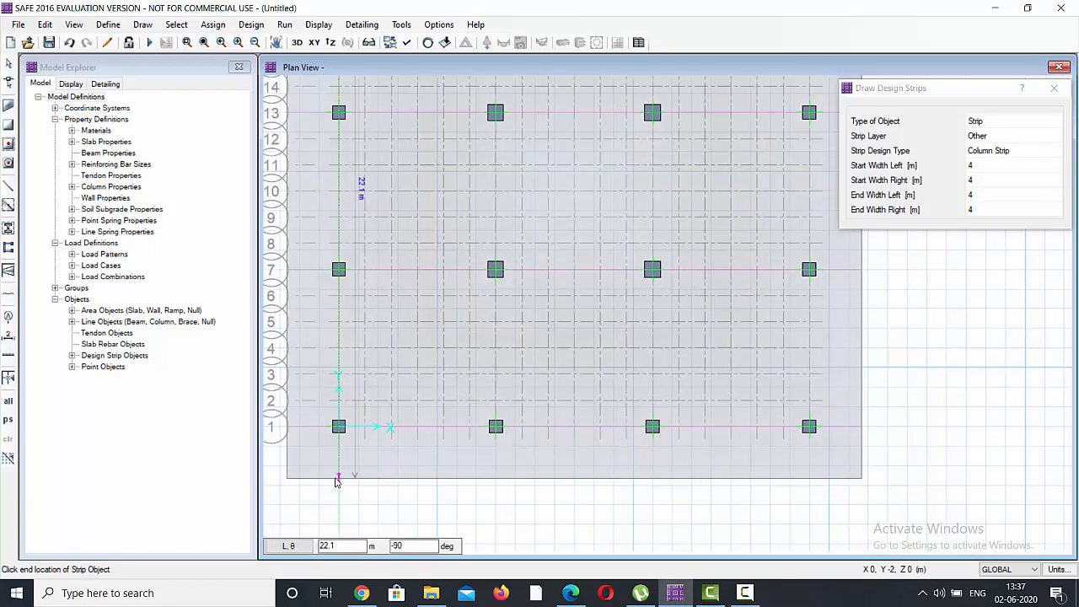
pyautogui.scroll(-1, 361, 489)
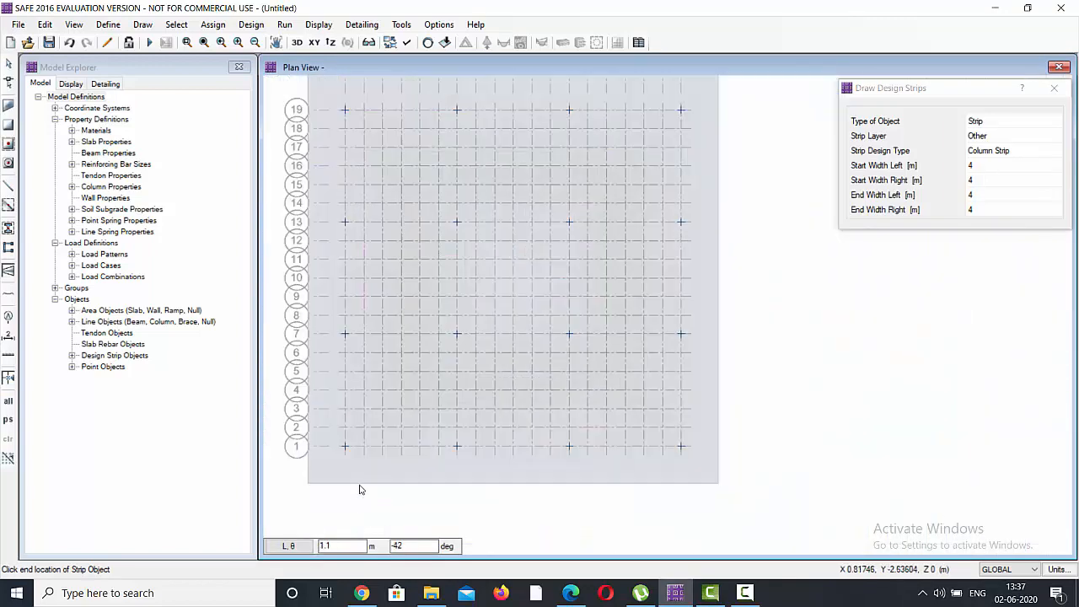
pyautogui.press('Escape')
# Step: Draw a column strip on layer Other along grid line G, about 22 m from the mat's upper edge to its lower edge
pyautogui.click(142, 25)
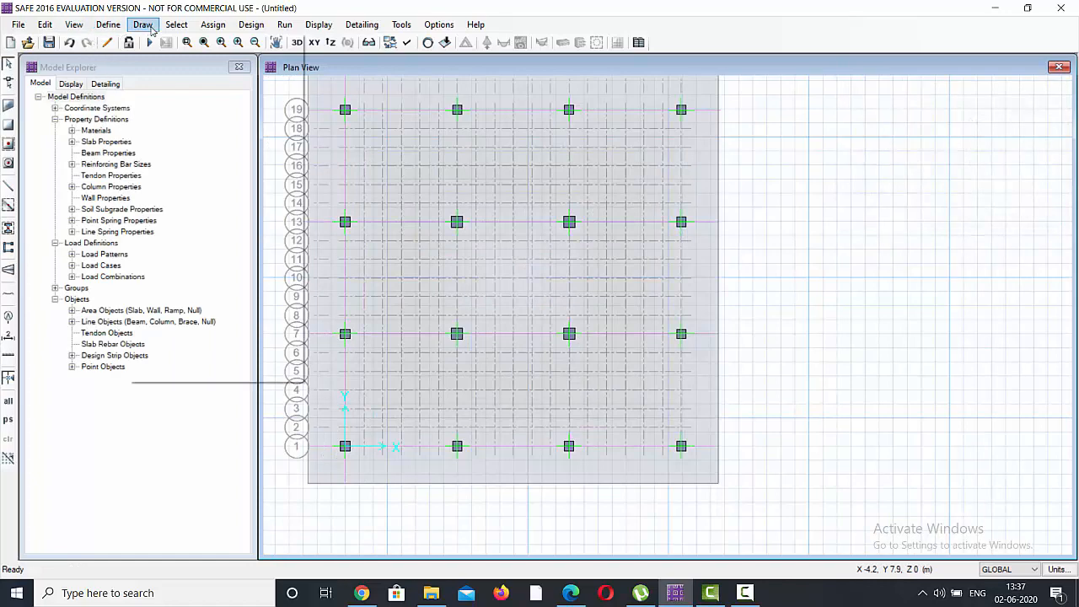
pyautogui.click(192, 263)
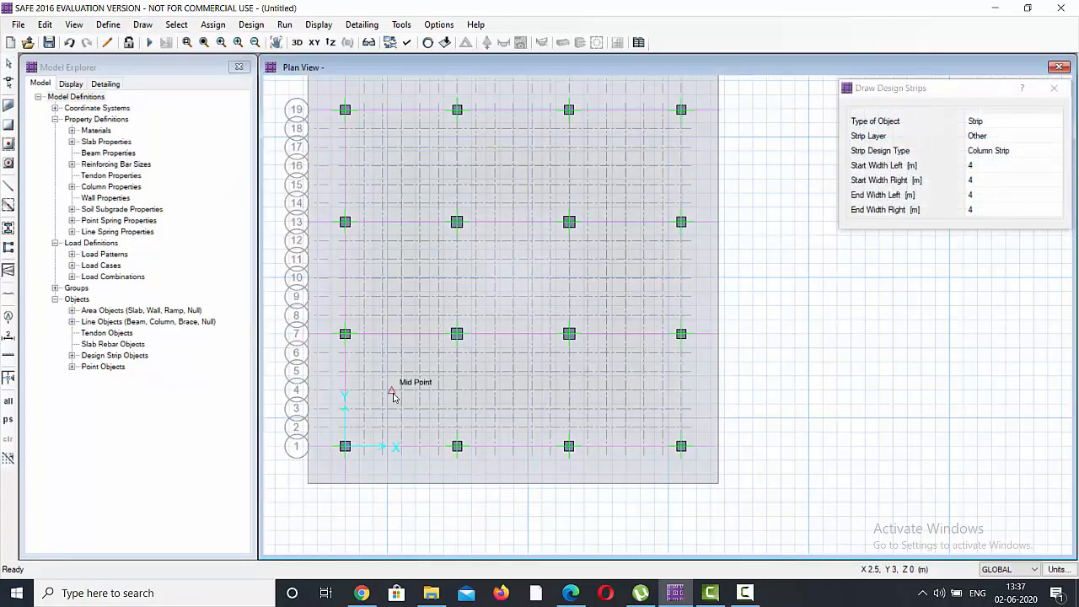
pyautogui.scroll(-1, 392, 390)
pyautogui.scroll(2, 447, 175)
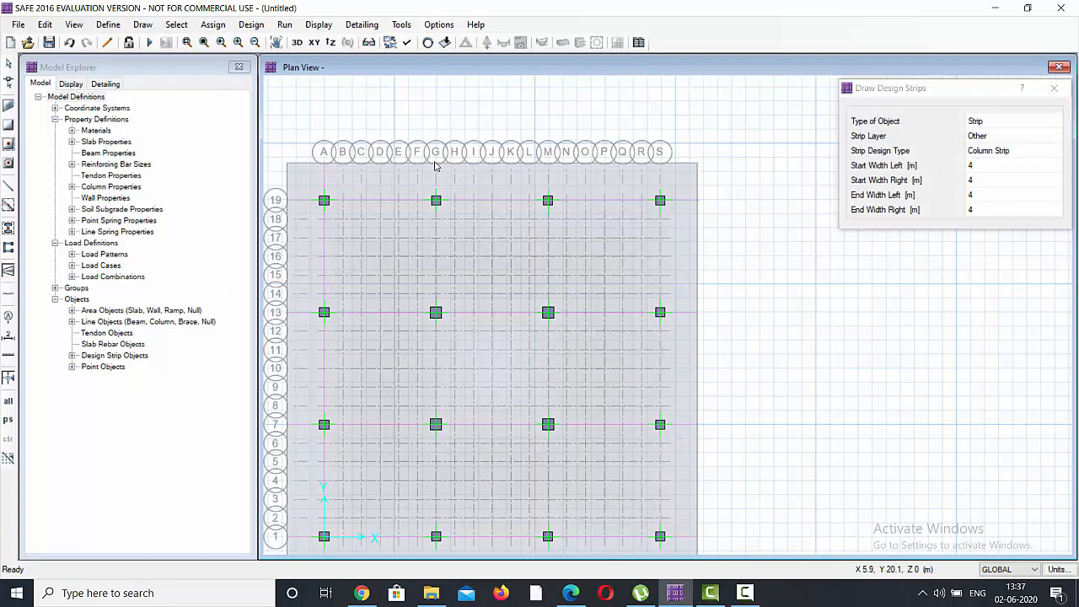
pyautogui.click(437, 168)
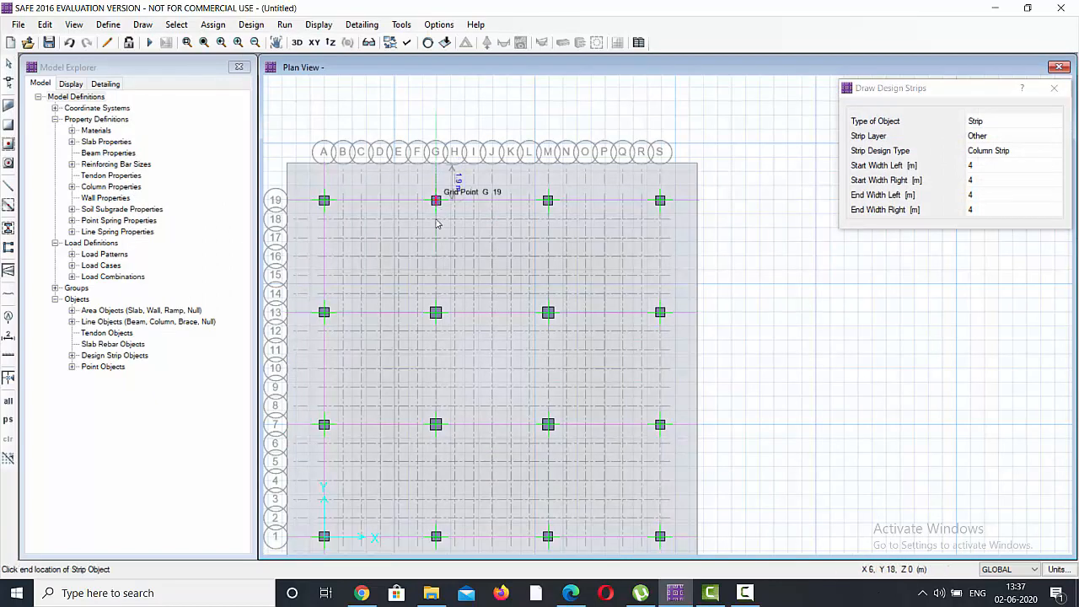
pyautogui.scroll(-1, 452, 137)
pyautogui.scroll(2, 448, 345)
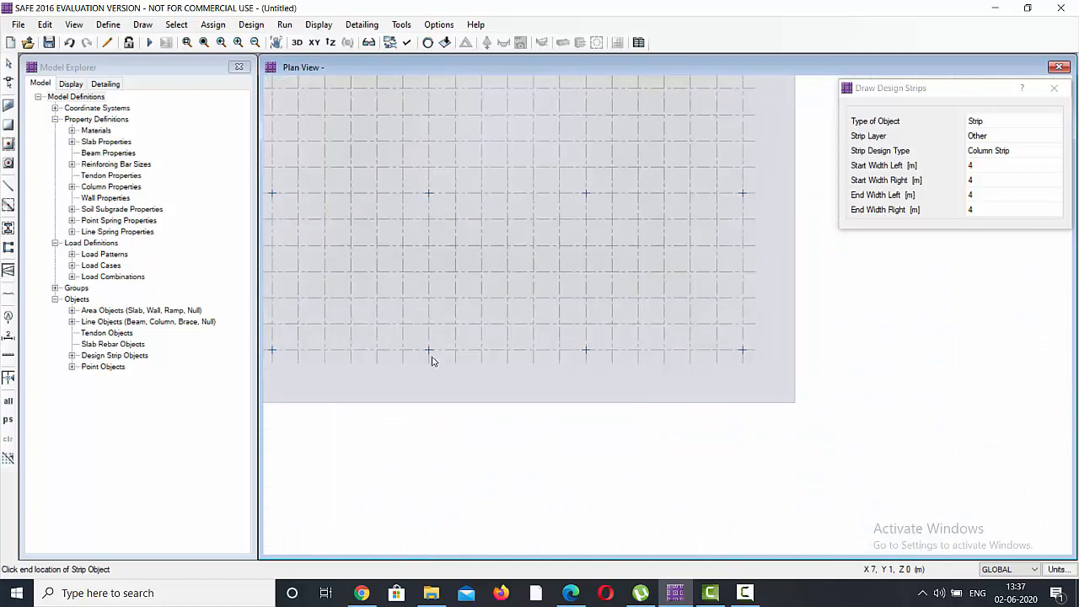
pyautogui.click(428, 407)
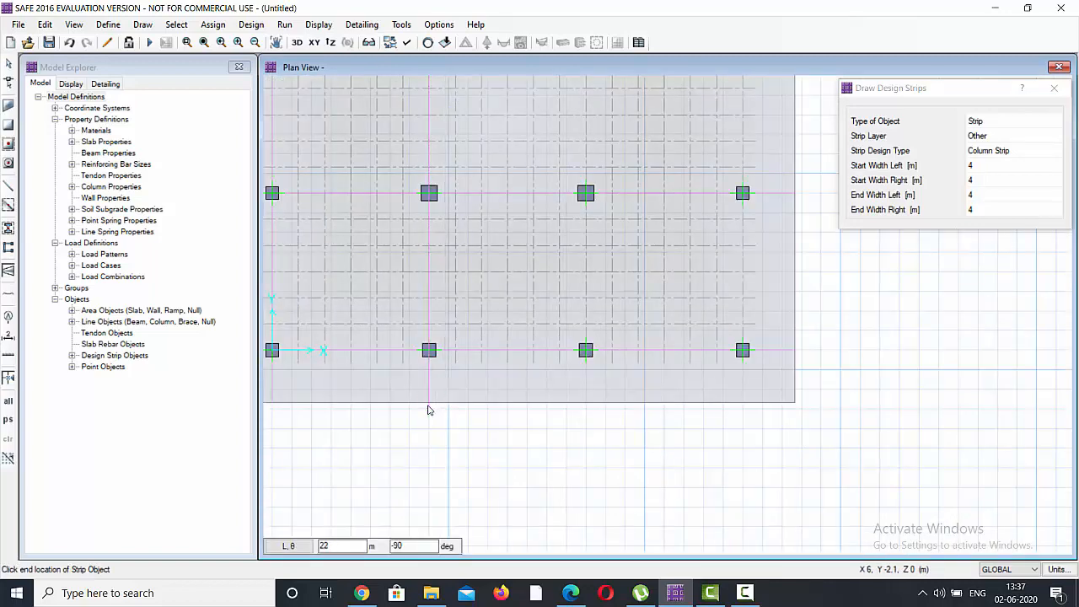
pyautogui.scroll(-1, 380, 445)
pyautogui.press('Escape')
# Step: Draw a column strip on layer Other along grid line M, about 22.1 m from the mat's upper edge to its lower edge
pyautogui.click(142, 23)
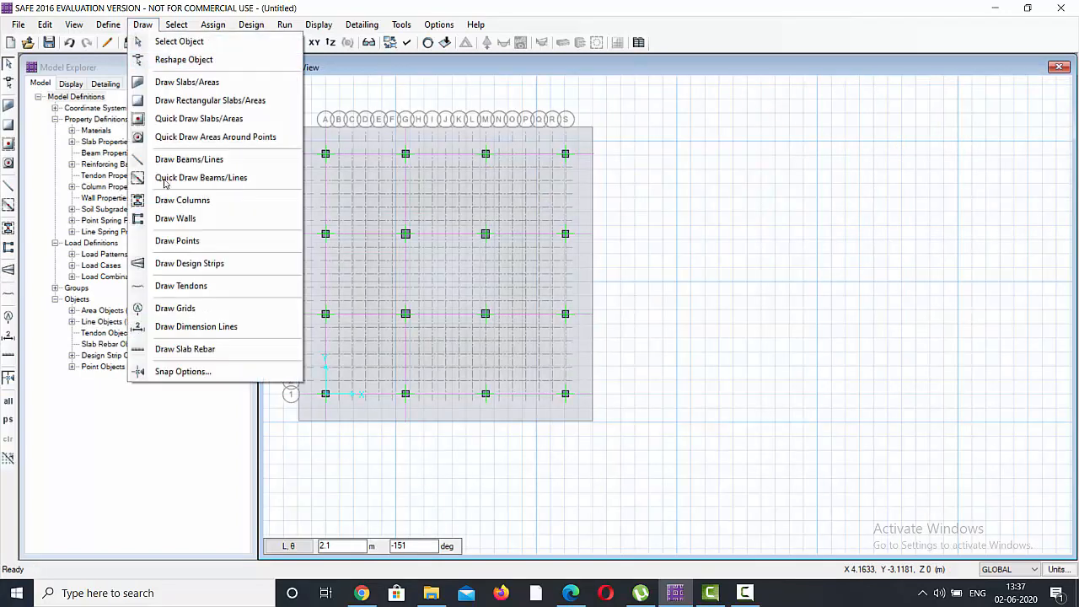
pyautogui.click(191, 265)
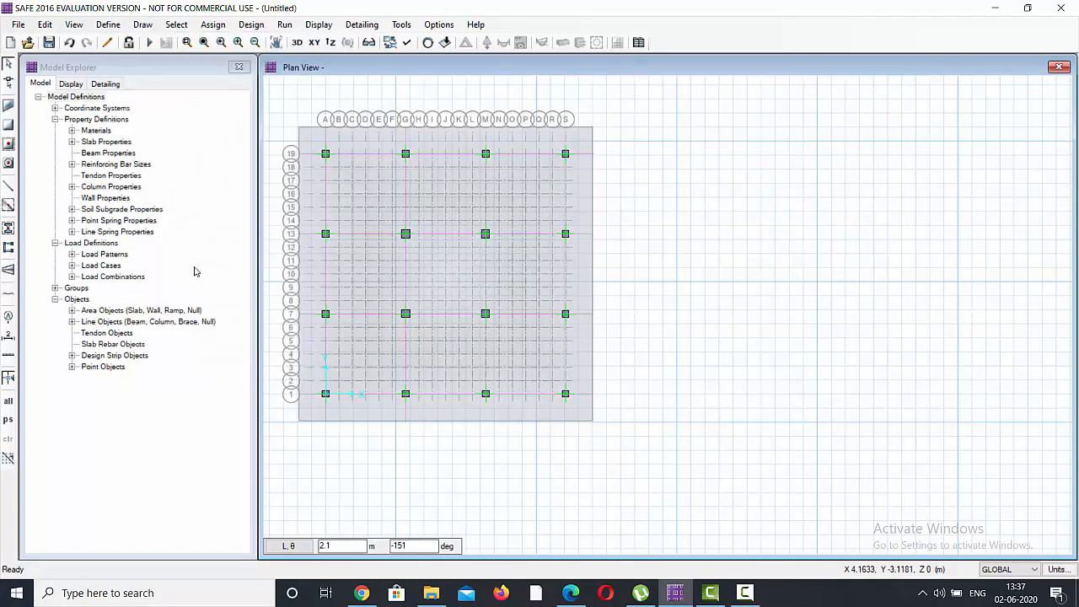
pyautogui.scroll(2, 472, 133)
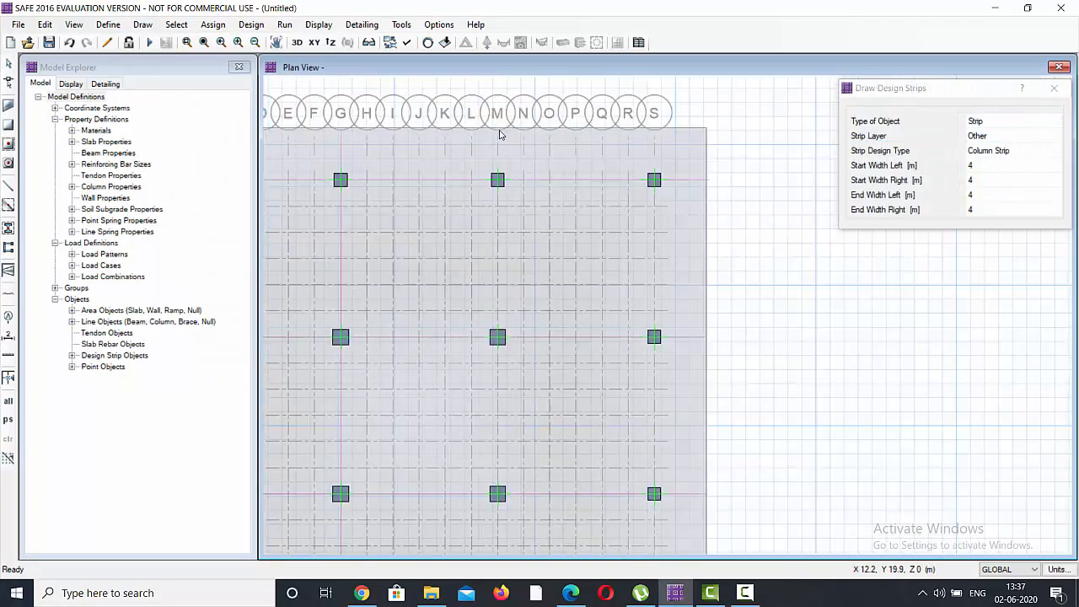
pyautogui.click(497, 128)
pyautogui.scroll(-2, 483, 136)
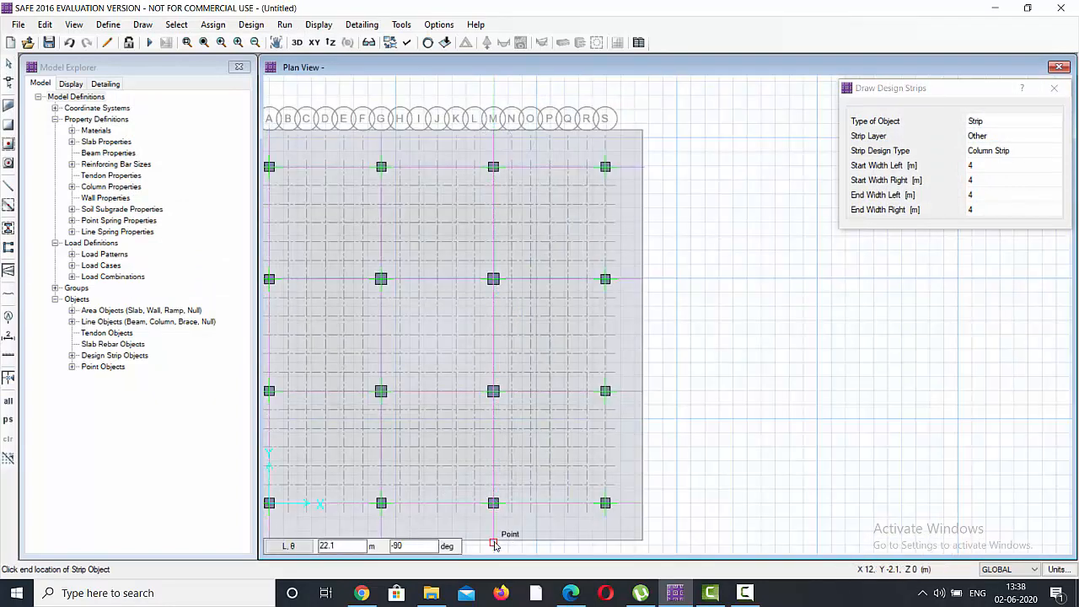
pyautogui.press('Escape')
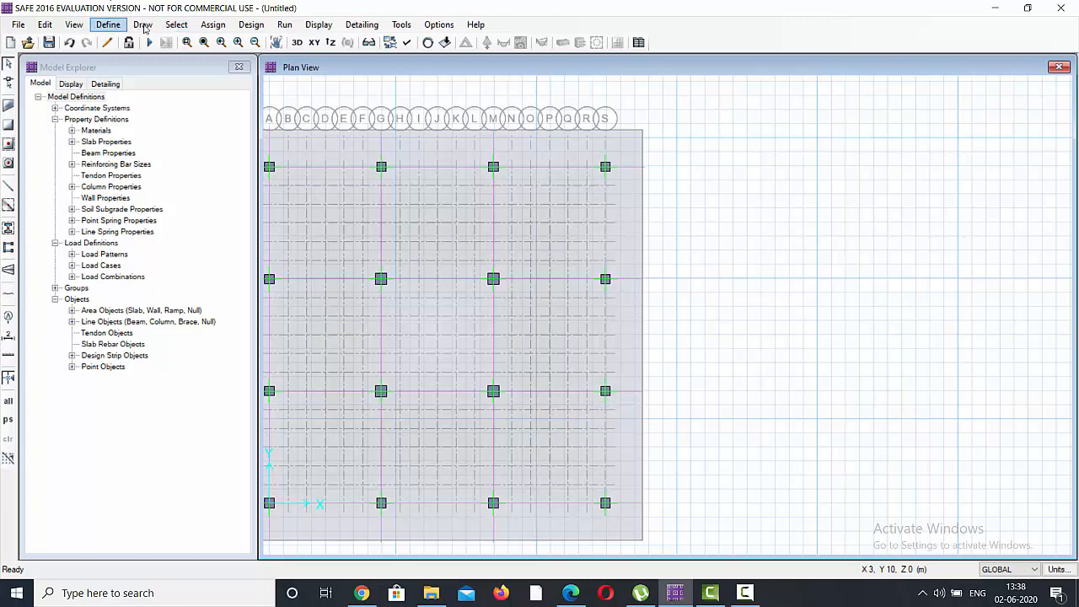
# Step: Draw a column strip on layer Other along grid line S, from the mat's upper edge to its lower edge
pyautogui.click(143, 24)
pyautogui.click(189, 263)
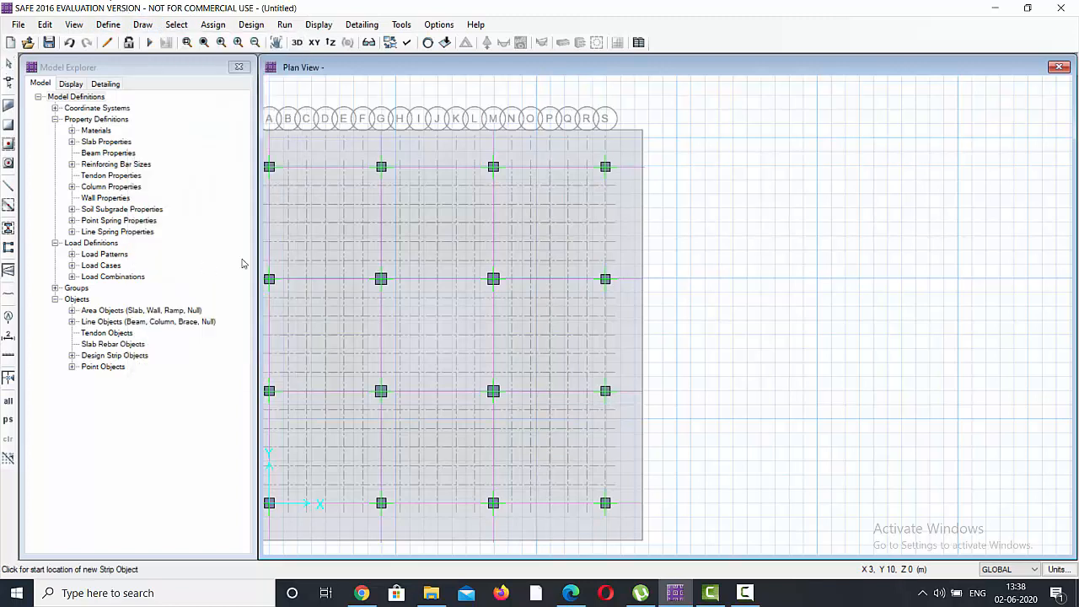
pyautogui.click(607, 135)
pyautogui.scroll(-2, 582, 239)
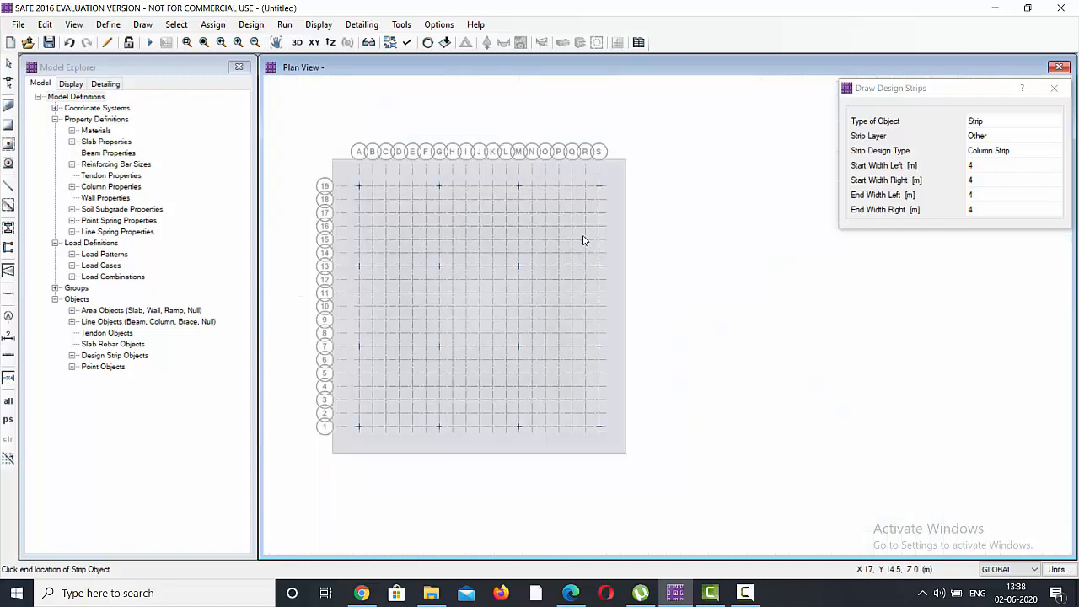
pyautogui.click(598, 450)
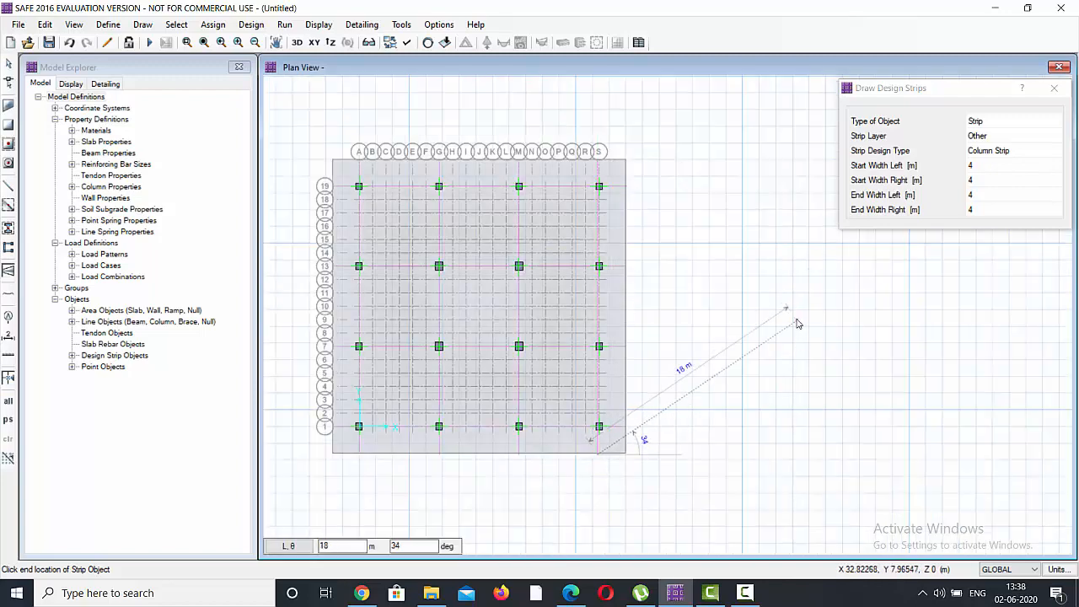
pyautogui.press('Escape')
pyautogui.scroll(1, 411, 431)
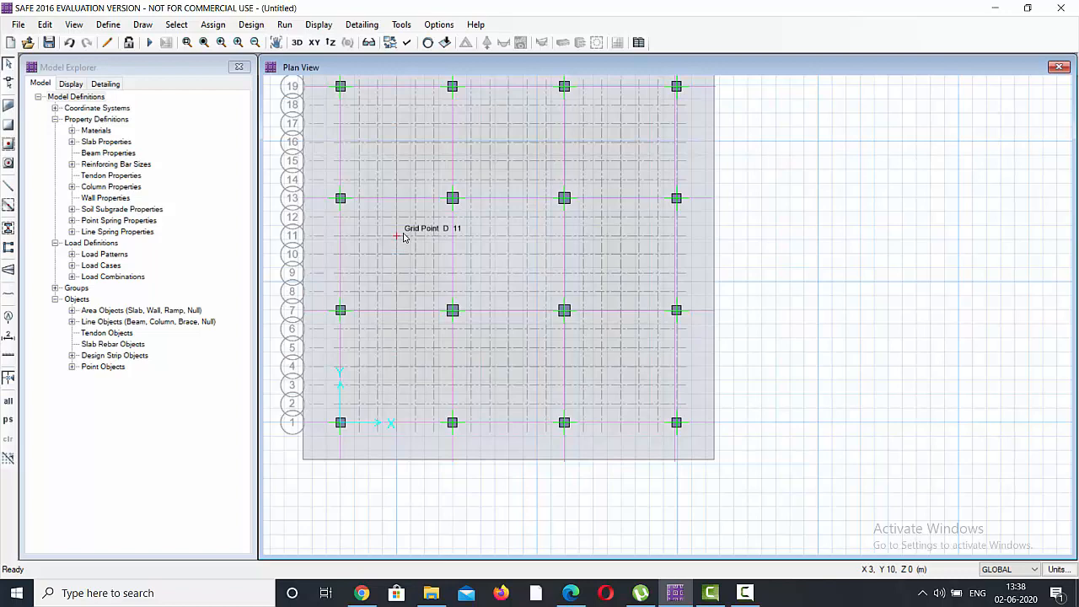
pyautogui.scroll(-1, 402, 234)
pyautogui.scroll(-1, 547, 373)
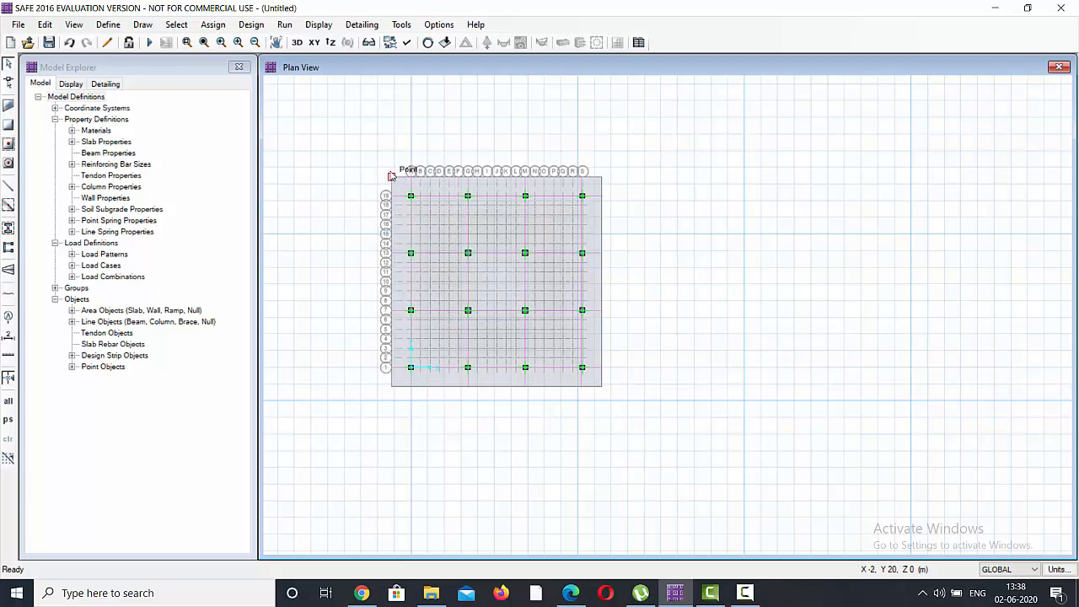
pyautogui.scroll(1, 369, 152)
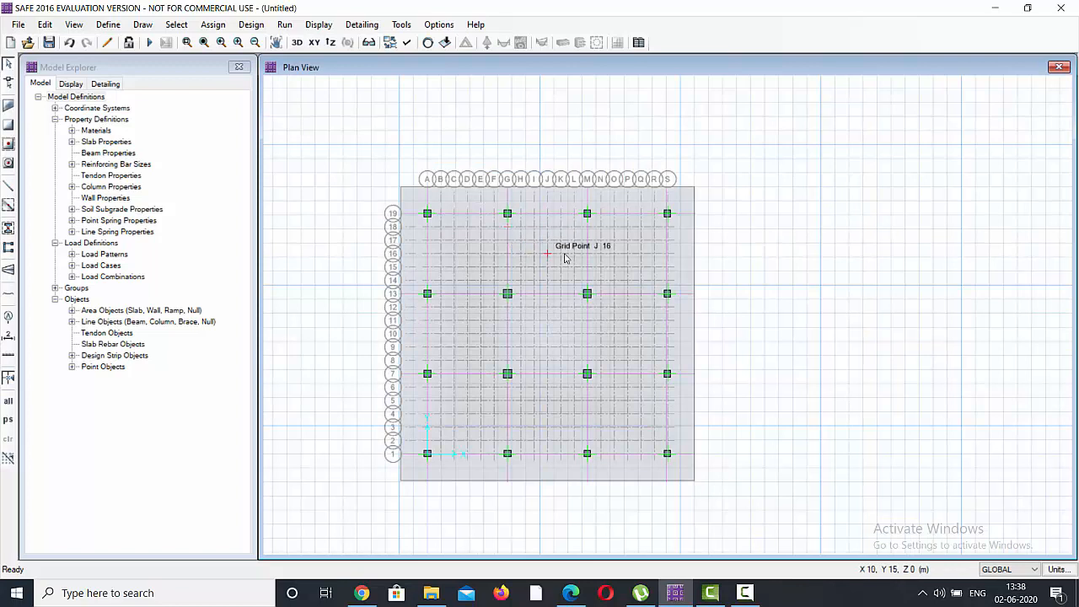
pyautogui.click(620, 201)
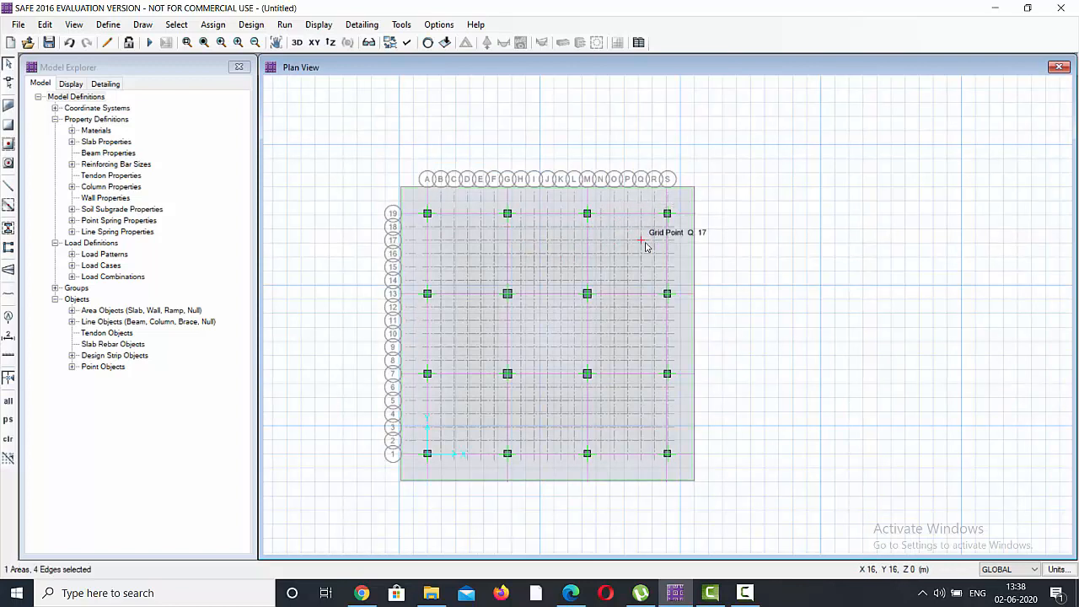
pyautogui.click(8, 439)
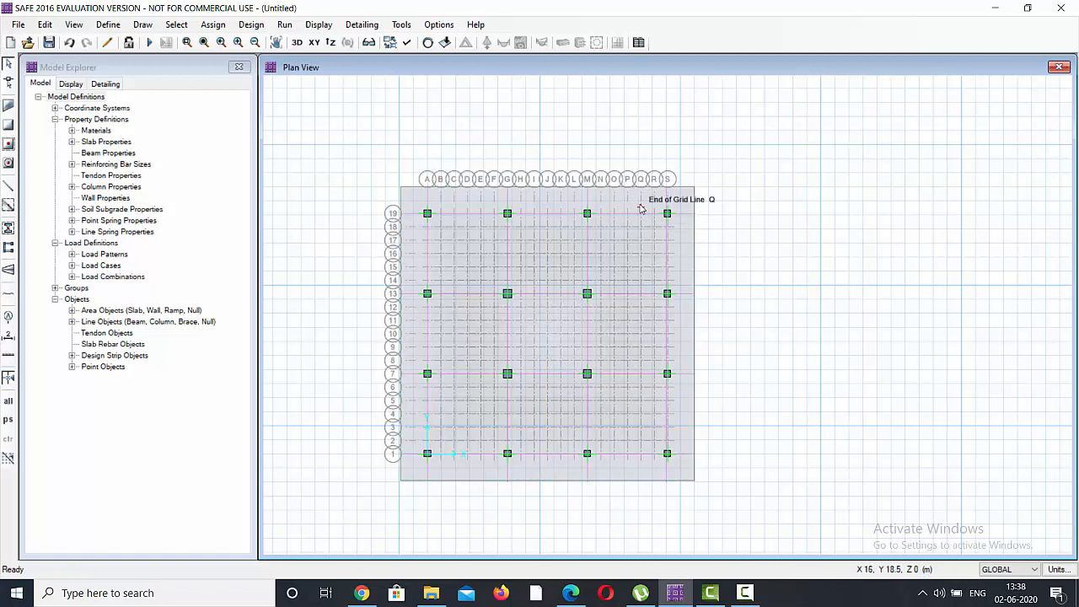
# Step: Select the mat slab and assign the soil subgrade property SOIL1 to it
pyautogui.click(674, 212)
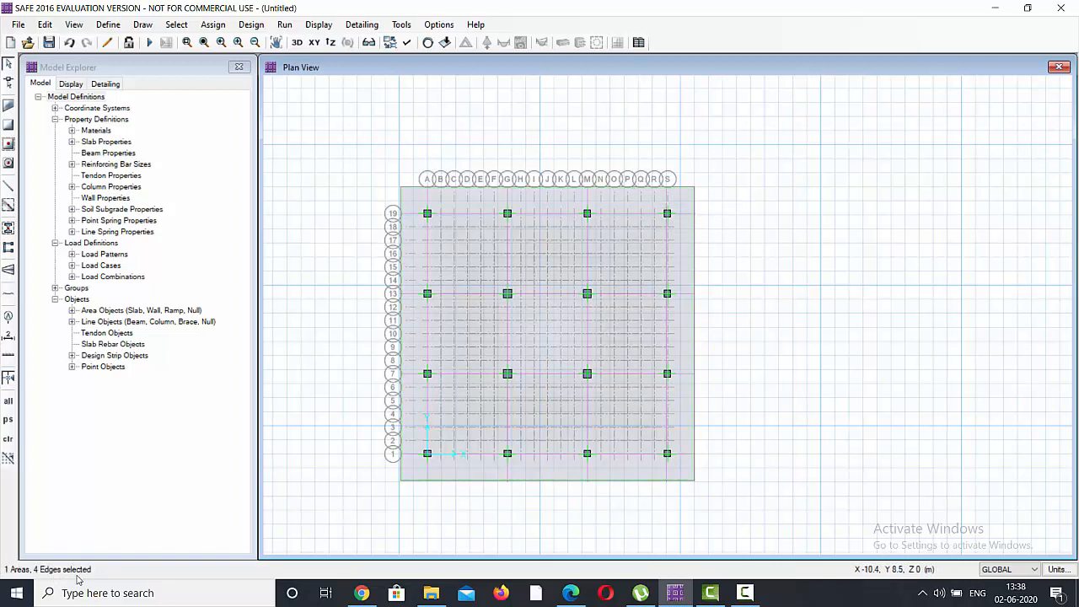
pyautogui.click(213, 24)
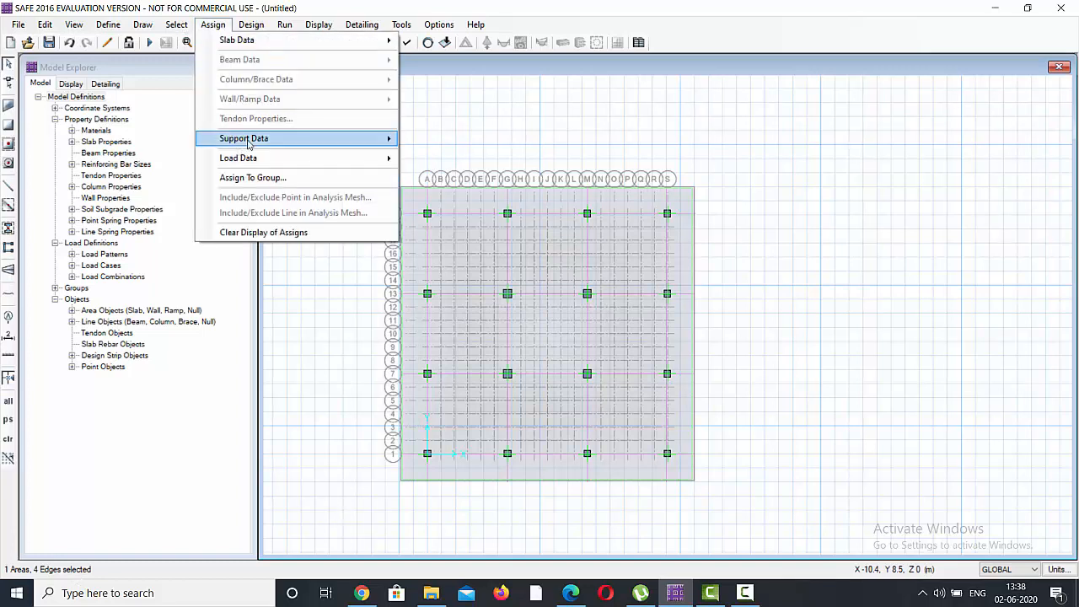
pyautogui.moveTo(257, 140)
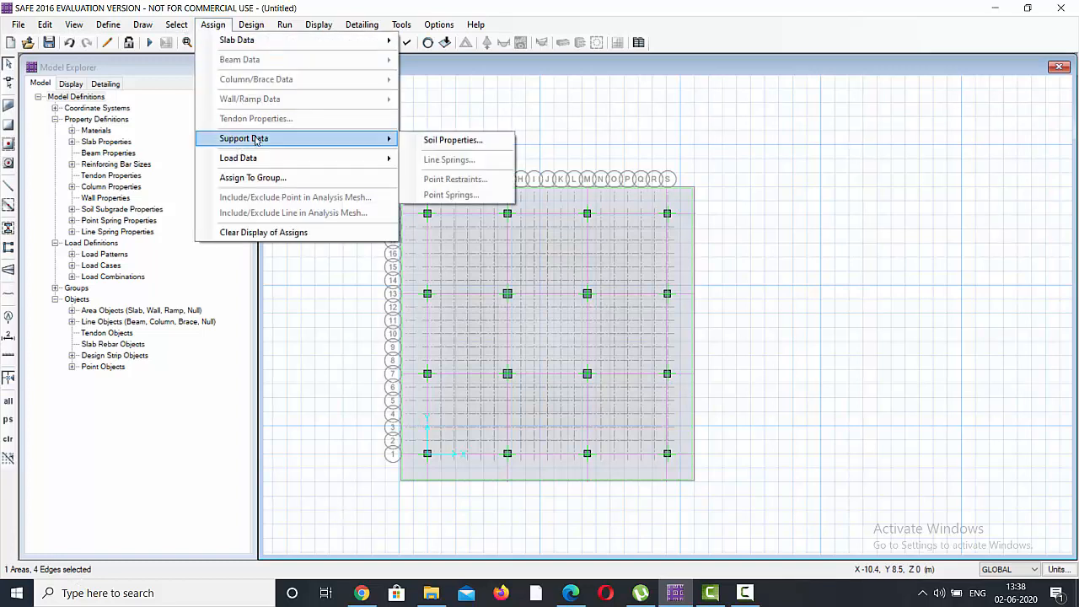
pyautogui.click(448, 141)
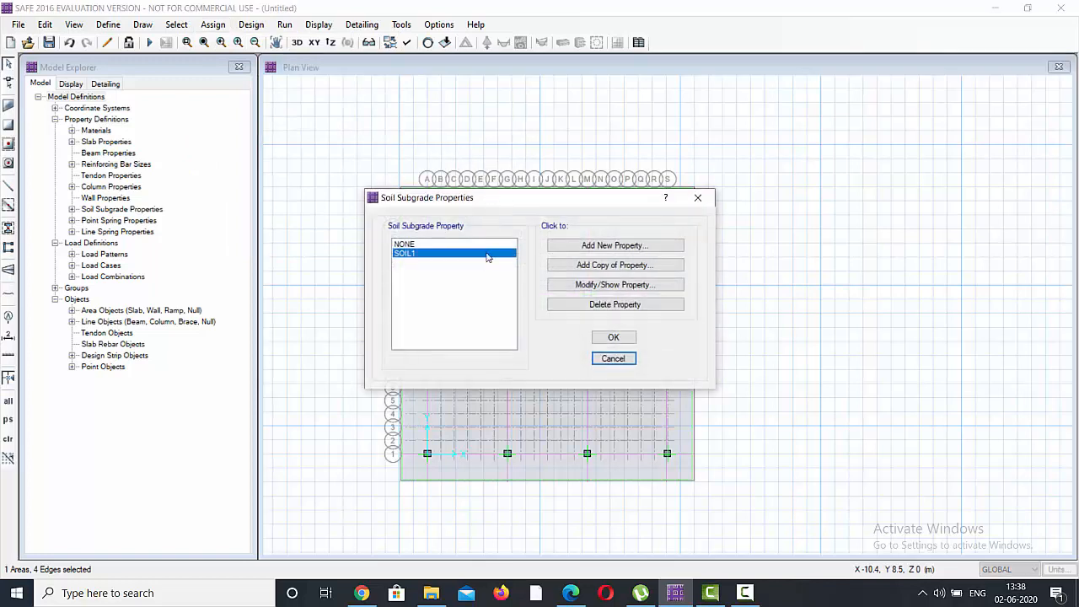
pyautogui.click(613, 338)
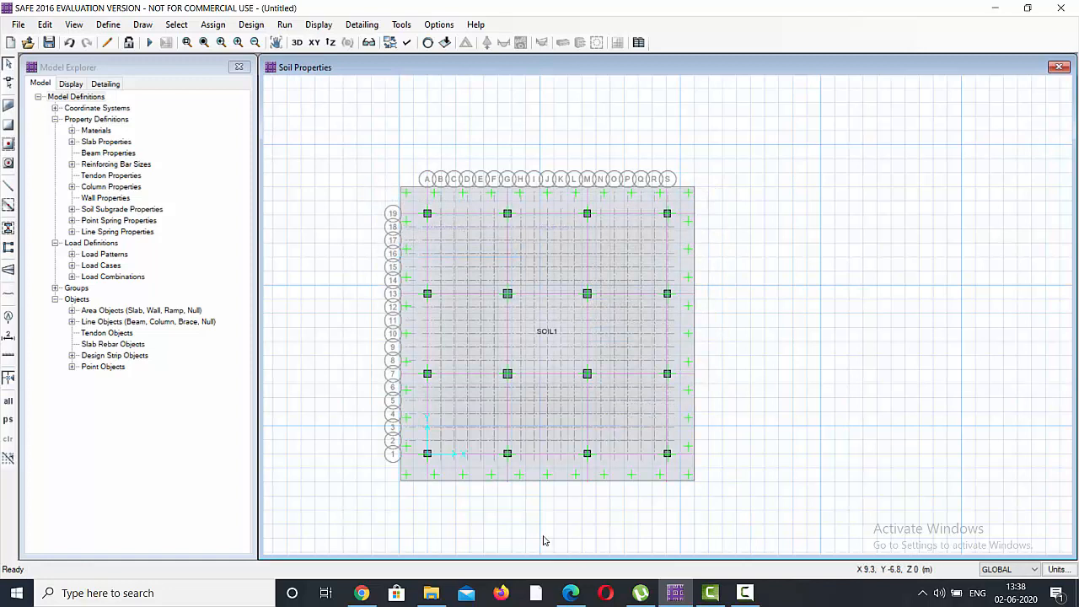
# Step: Assign a DEAD point load of 1850 kN gravity at column A-1, setting the punching shear X dimension to 500 mm and filling in the Y dimension
pyautogui.click(427, 456)
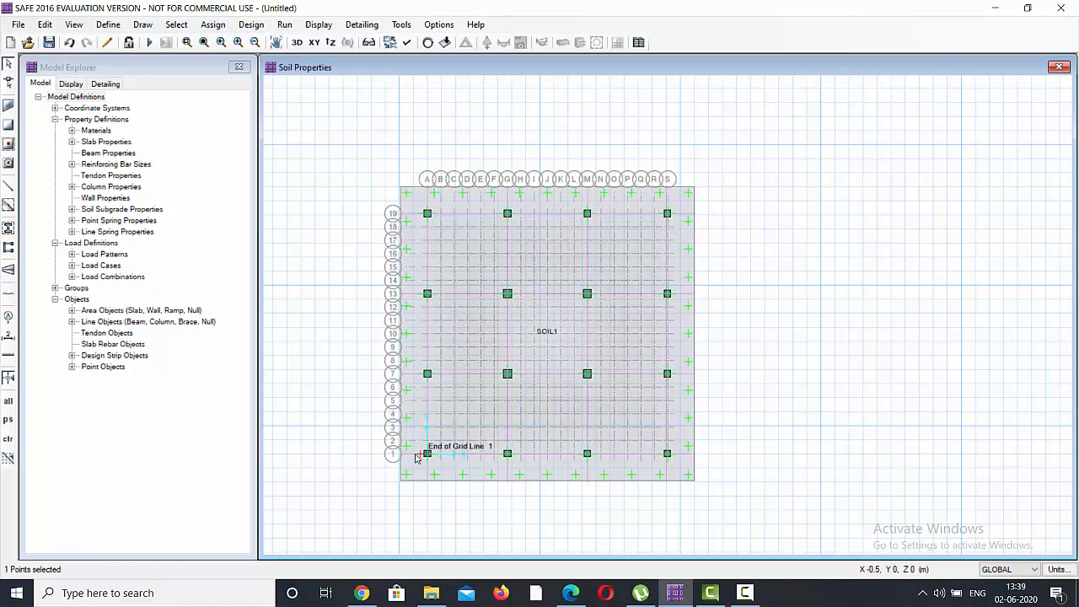
pyautogui.scroll(3, 423, 462)
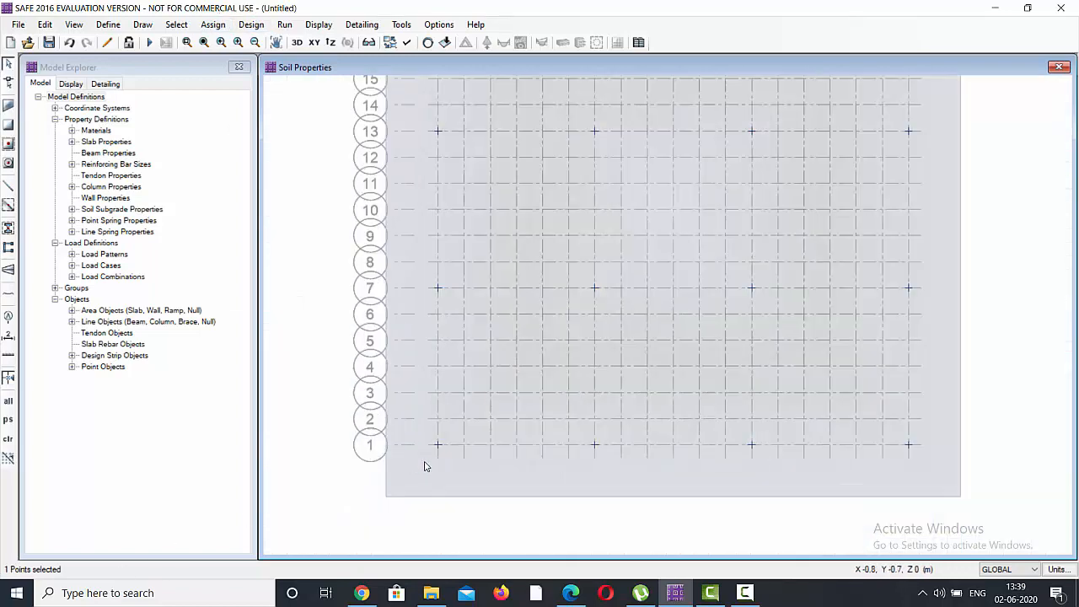
pyautogui.click(213, 25)
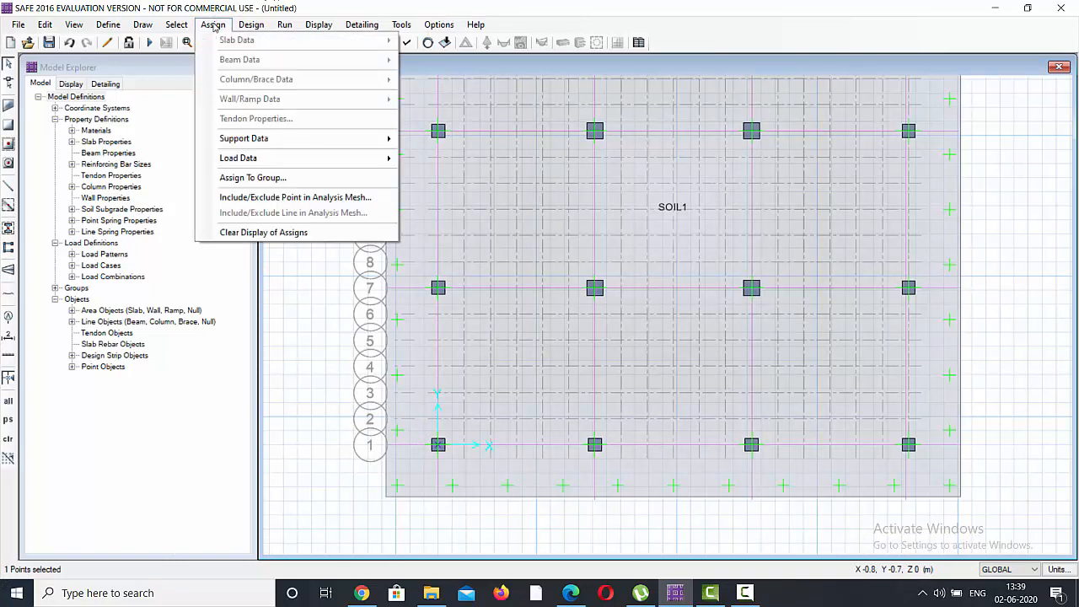
pyautogui.moveTo(247, 165)
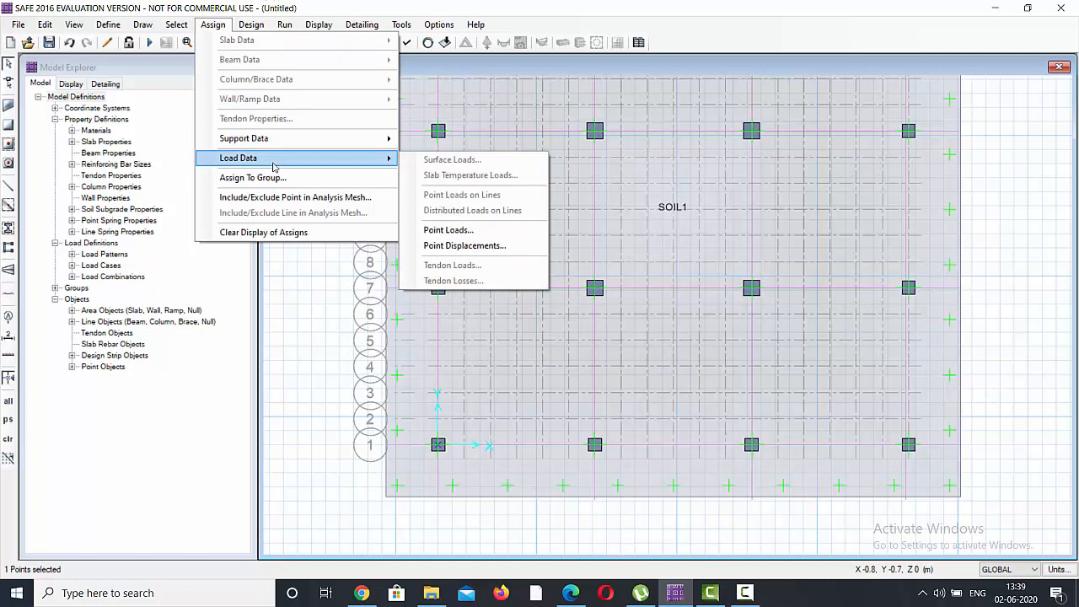
pyautogui.click(498, 233)
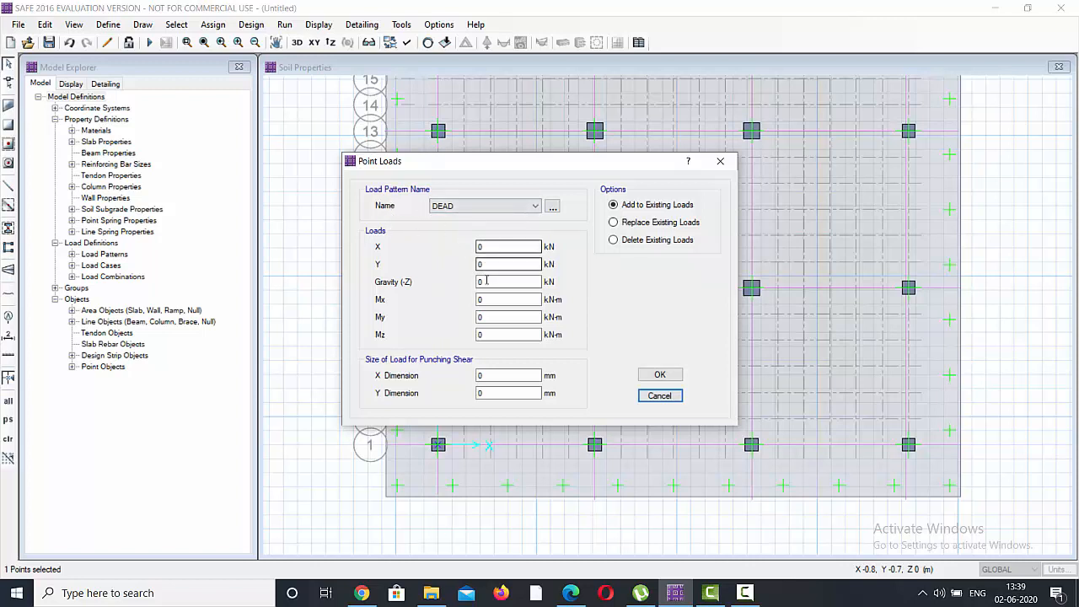
pyautogui.moveTo(489, 282); pyautogui.dragTo(469, 282)
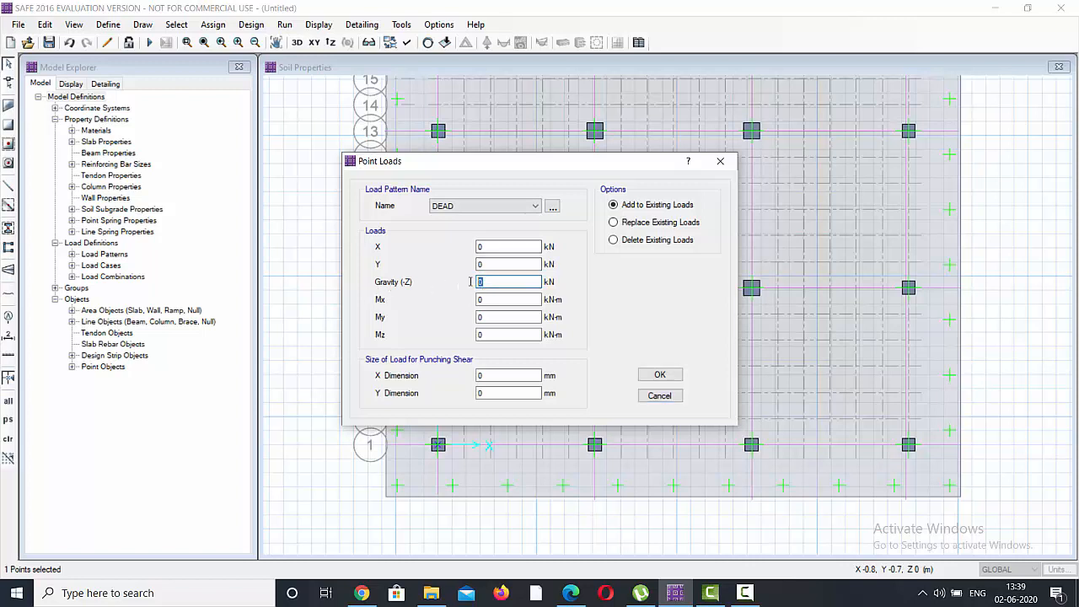
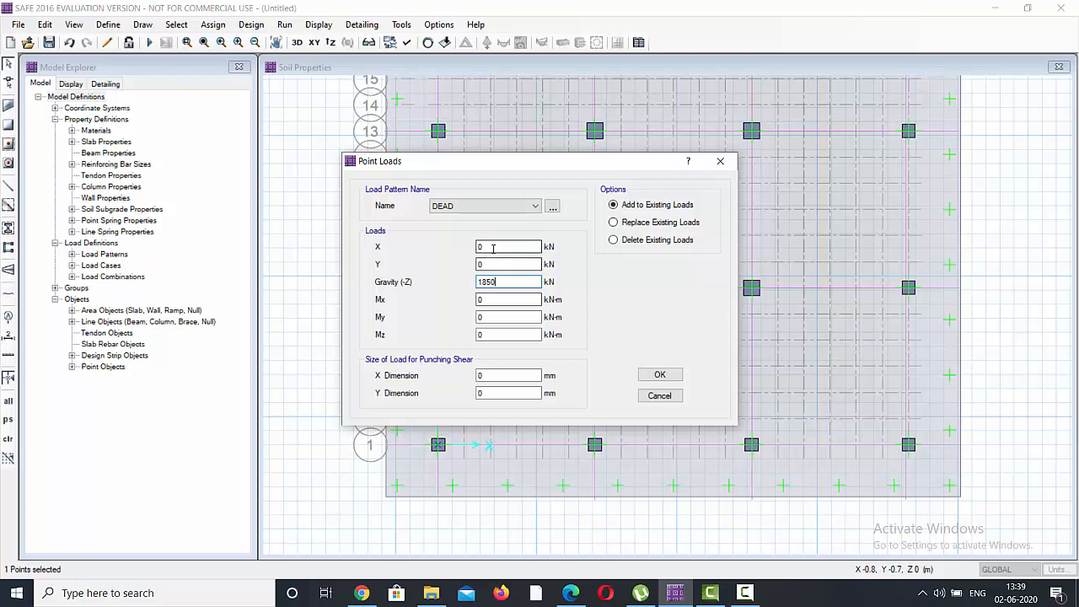
pyautogui.click(486, 376)
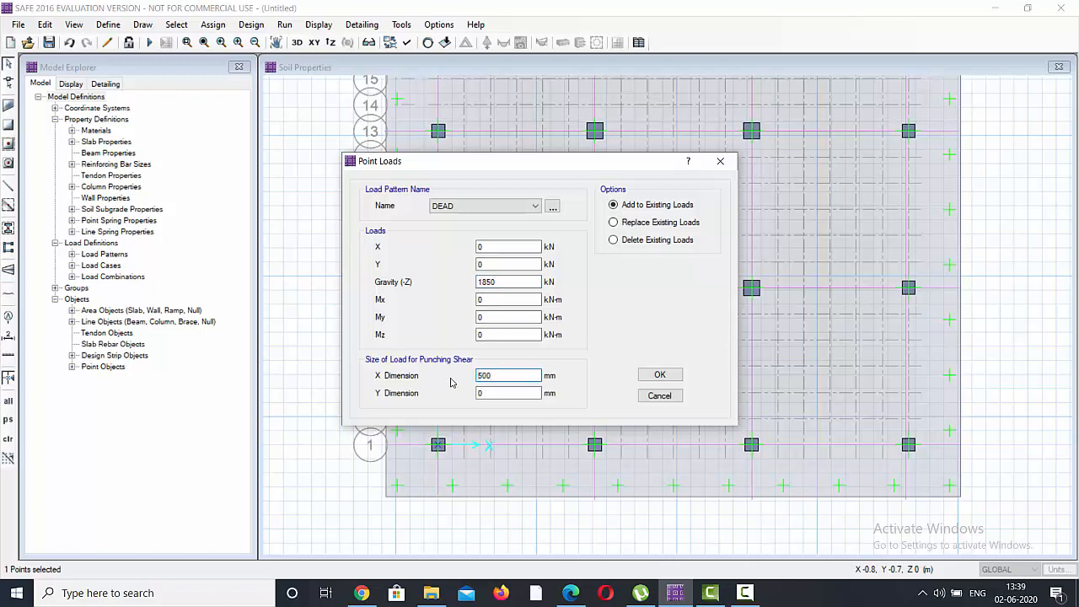
pyautogui.click(494, 393)
pyautogui.click(659, 374)
# Step: Try to reselect the column point at grid intersection A-1 for another point load
pyautogui.click(438, 444)
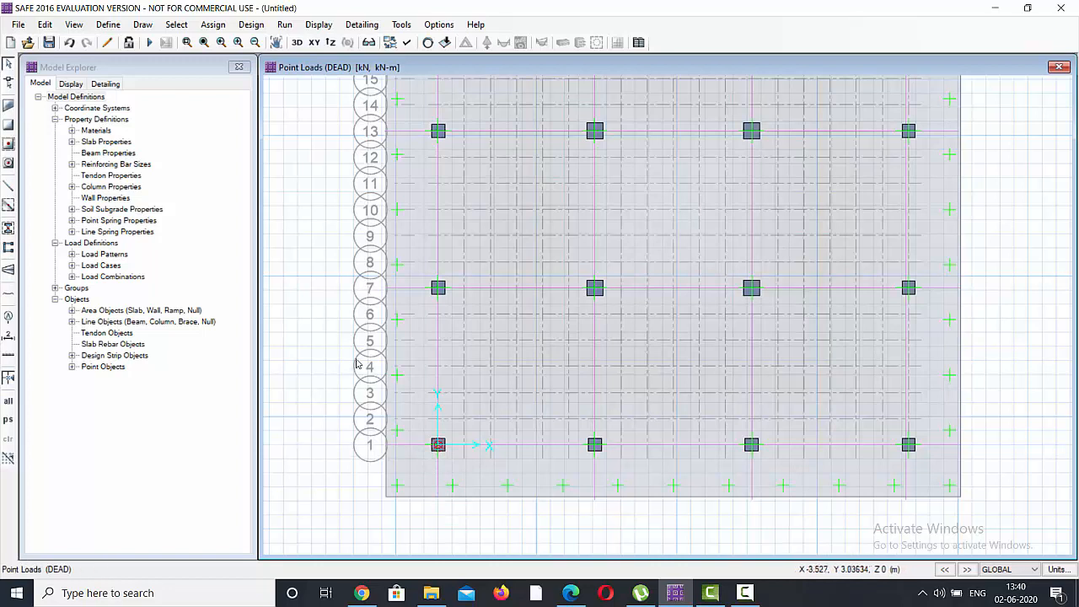
pyautogui.click(438, 449)
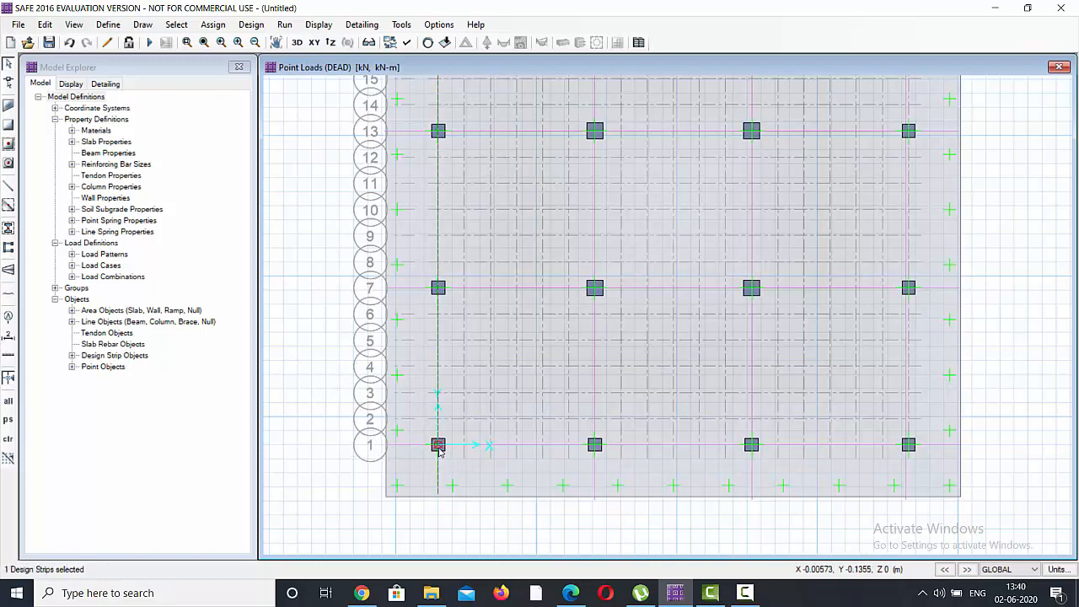
pyautogui.scroll(2, 438, 449)
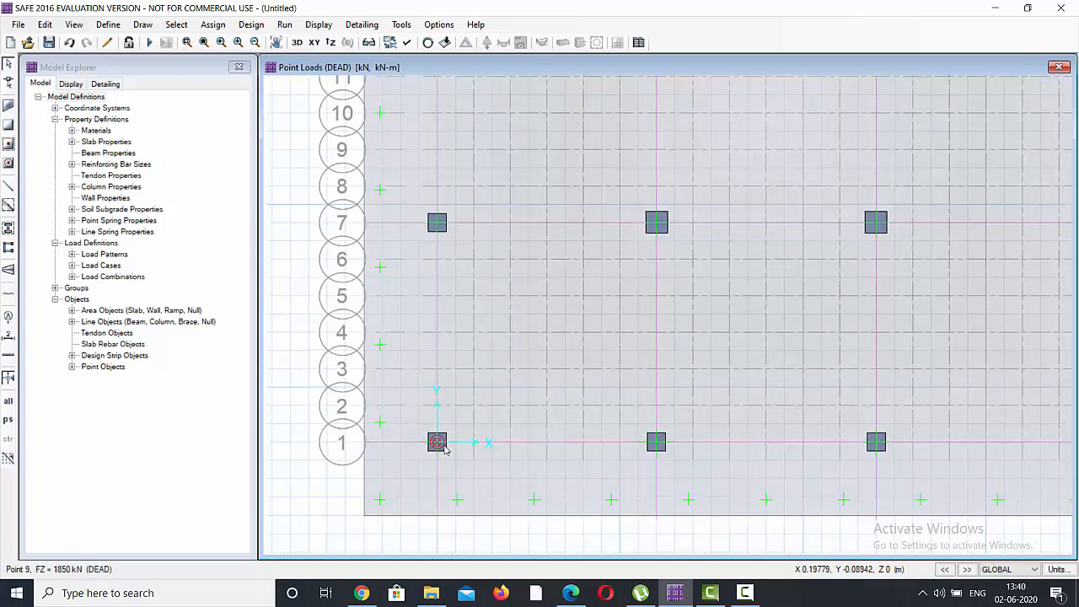
pyautogui.click(444, 450)
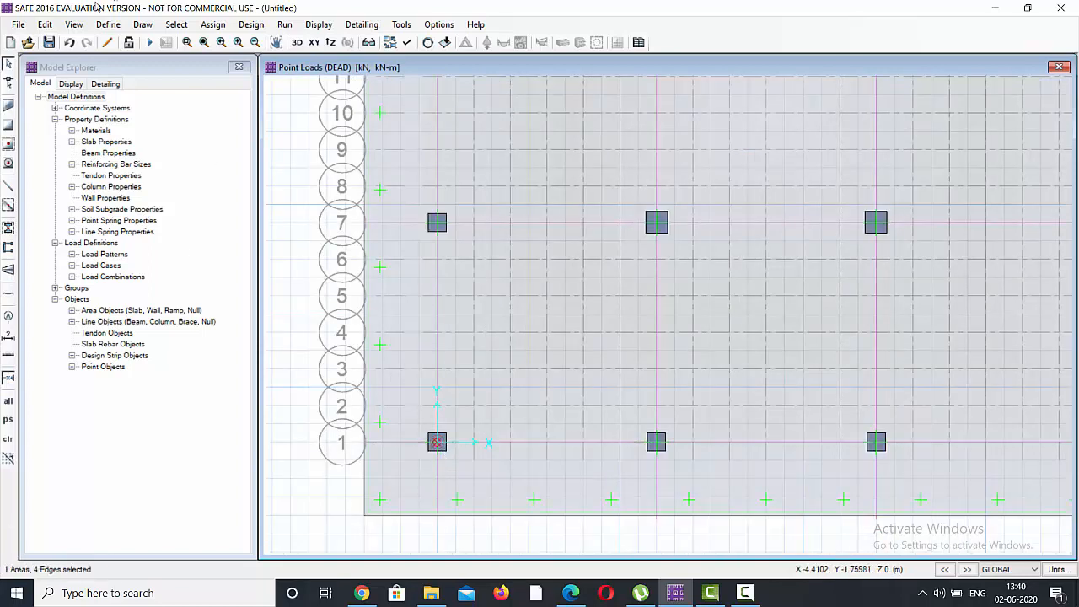
pyautogui.click(118, 30)
pyautogui.click(118, 30)
pyautogui.click(212, 24)
pyautogui.moveTo(282, 166)
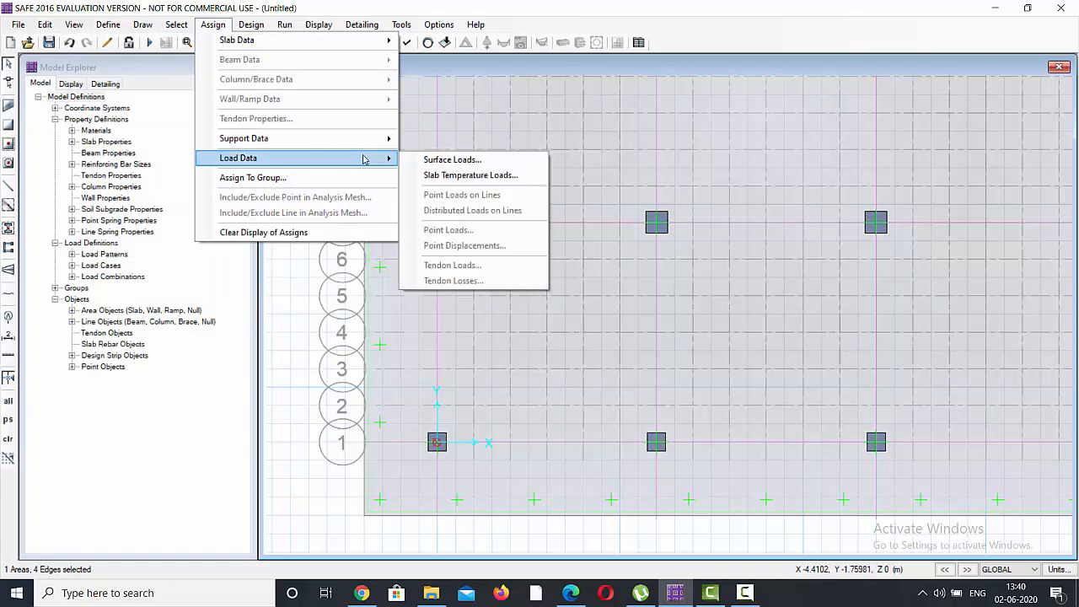
pyautogui.click(433, 508)
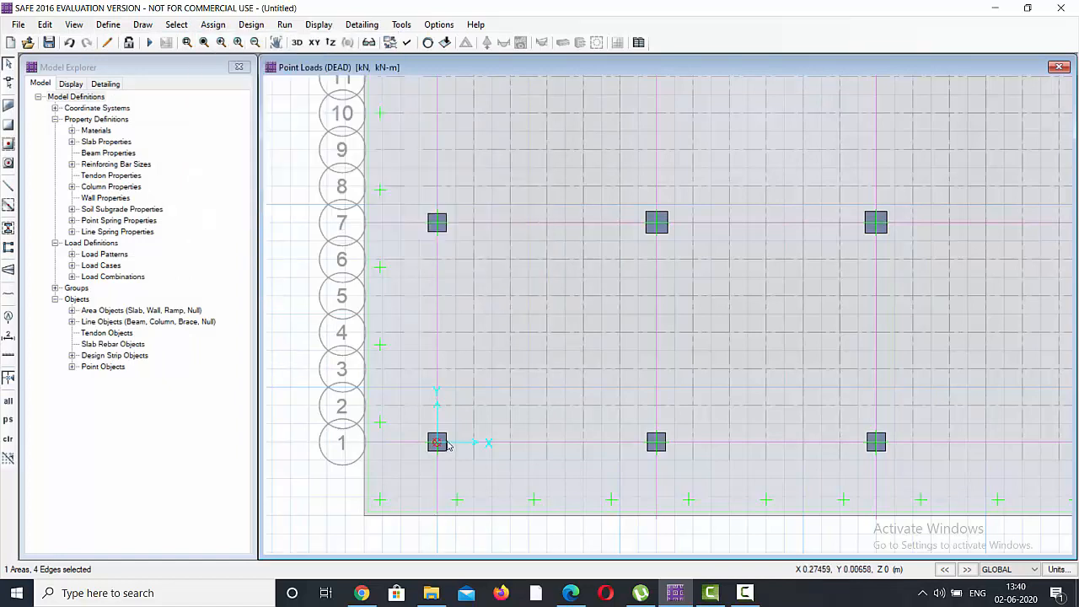
# Step: Open the mat slab's object information to view its assignments, leaving everything unchanged
pyautogui.scroll(2, 436, 441)
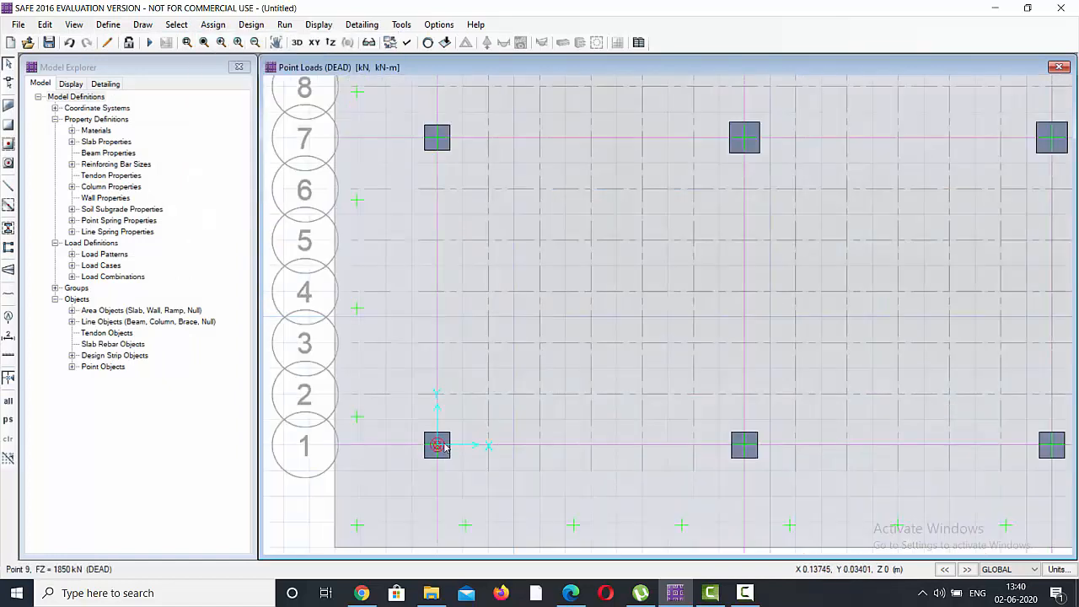
pyautogui.click(443, 445)
pyautogui.rightClick(443, 445)
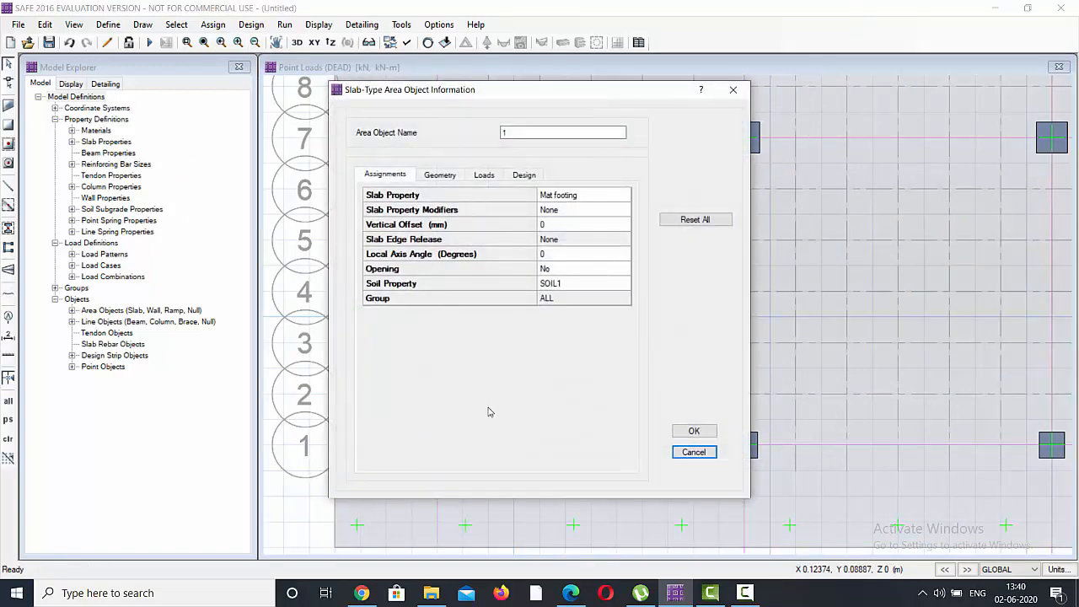
pyautogui.click(733, 90)
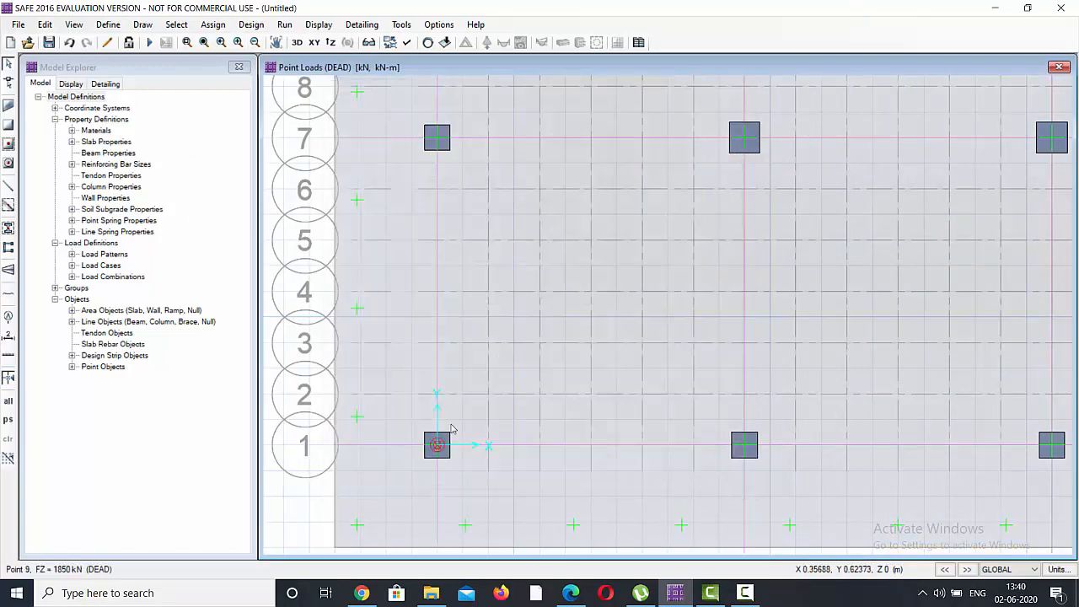
pyautogui.click(213, 25)
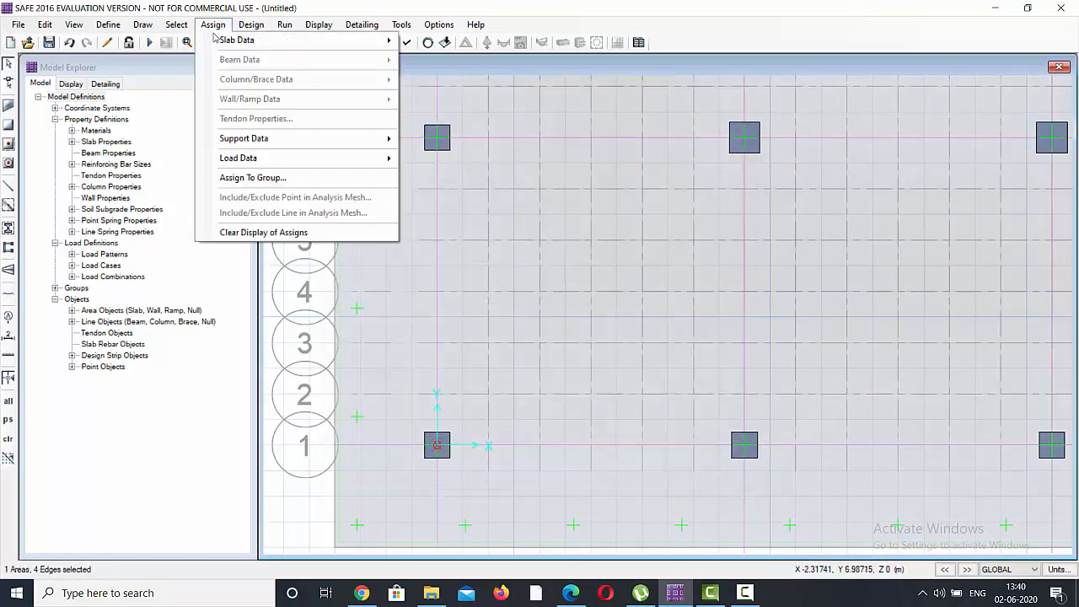
pyautogui.moveTo(274, 158)
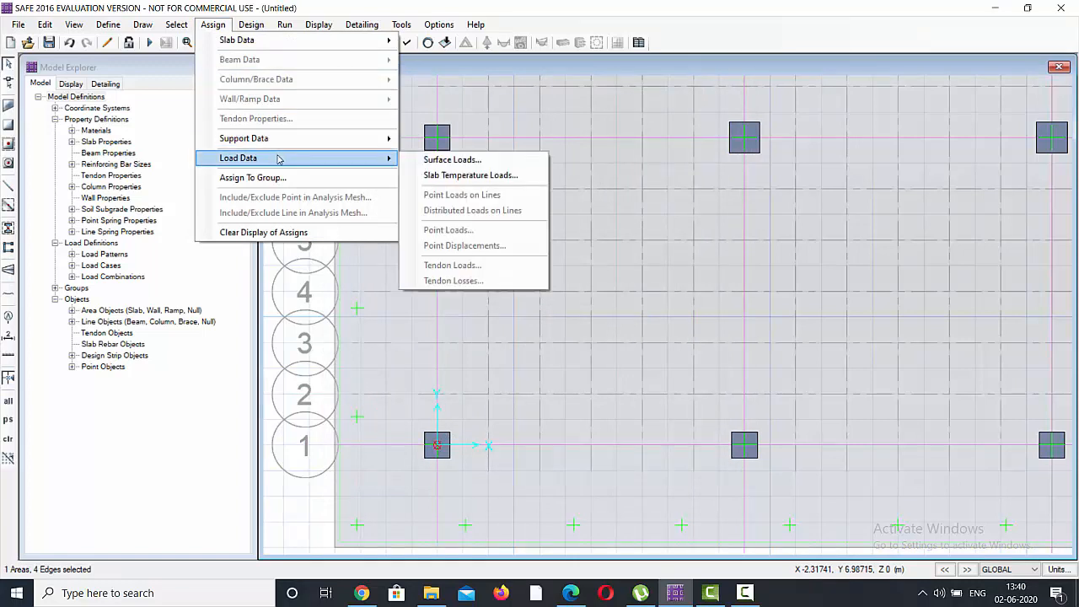
pyautogui.press('Escape')
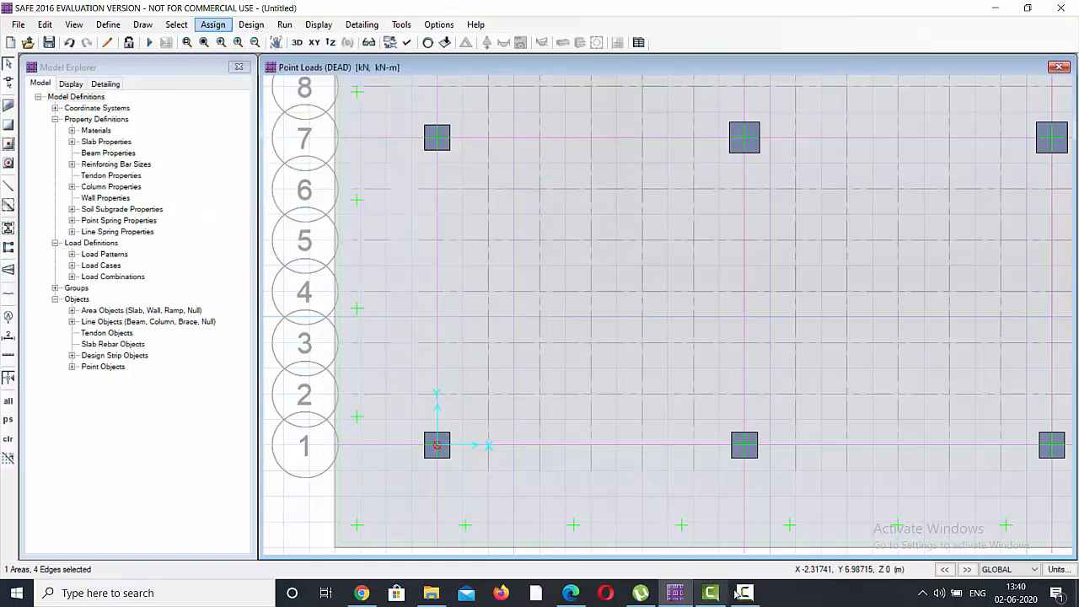
pyautogui.click(710, 593)
pyautogui.click(933, 529)
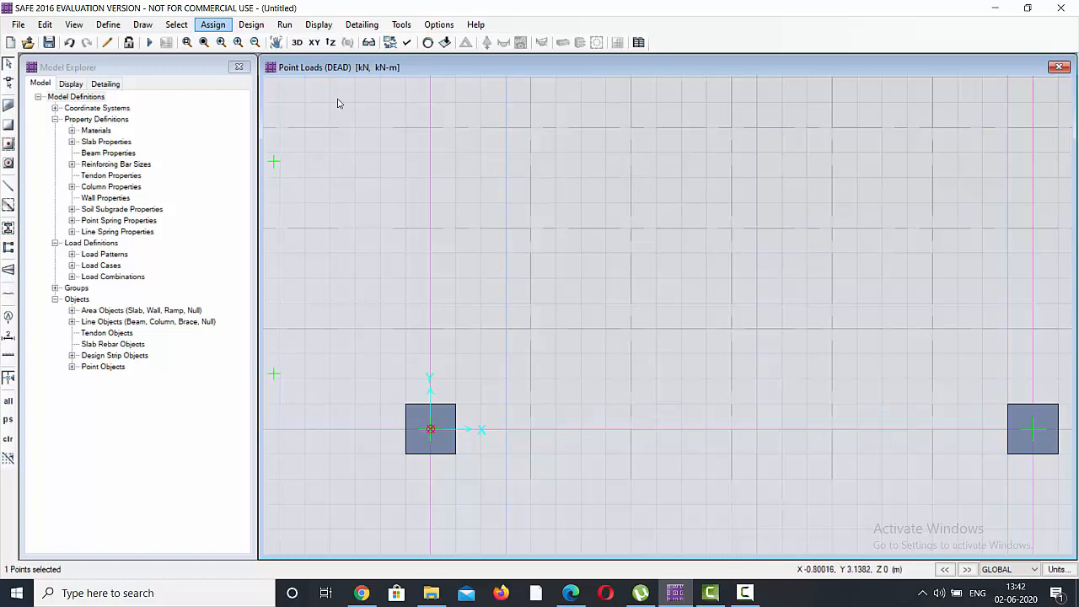
# Step: Assign a LIVE point load of 797.6 kN gravity to the selected column point at A-1, keeping the 500 x 500 mm punching shear size
pyautogui.click(214, 24)
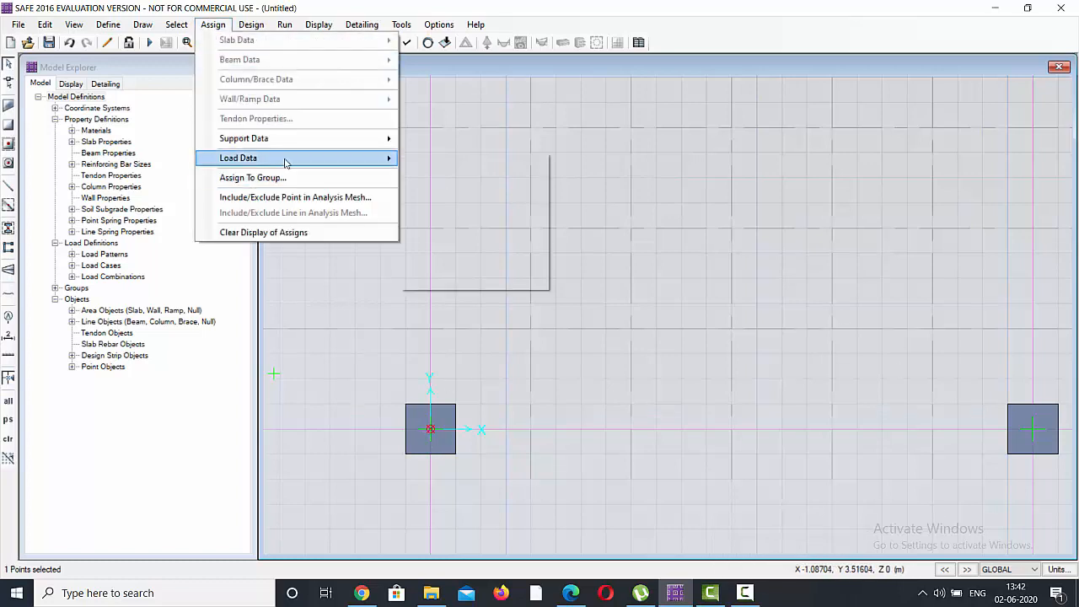
pyautogui.moveTo(284, 160)
pyautogui.click(446, 228)
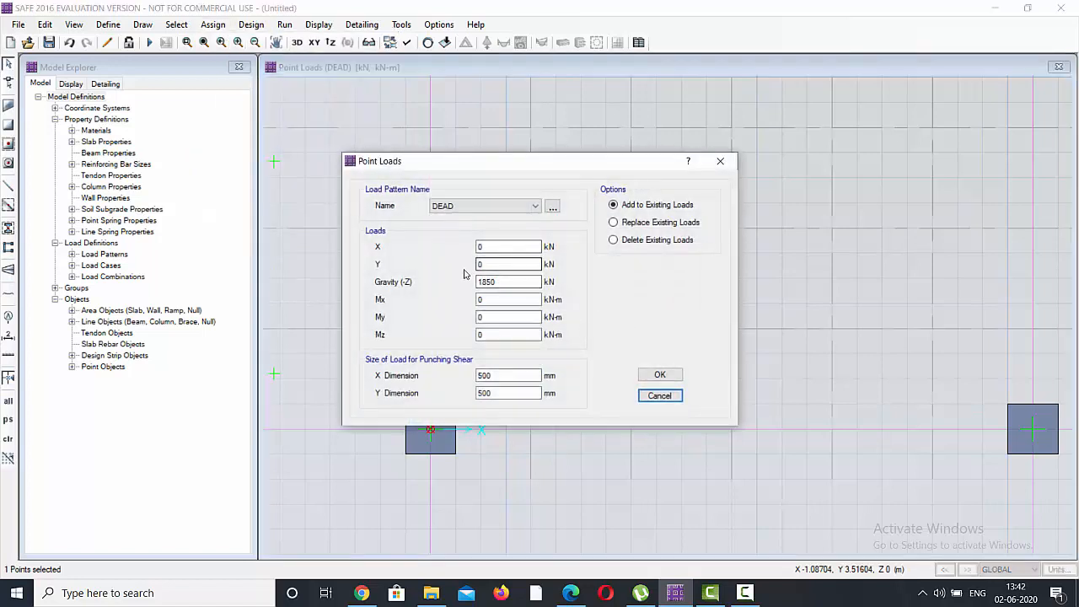
pyautogui.click(483, 207)
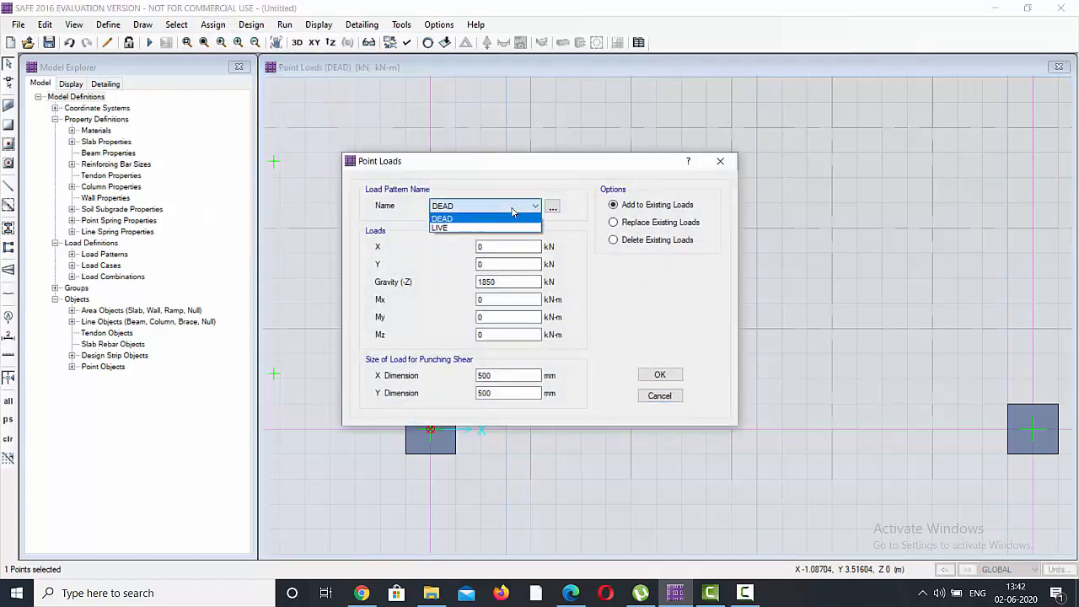
pyautogui.click(481, 229)
pyautogui.moveTo(513, 281); pyautogui.dragTo(474, 282)
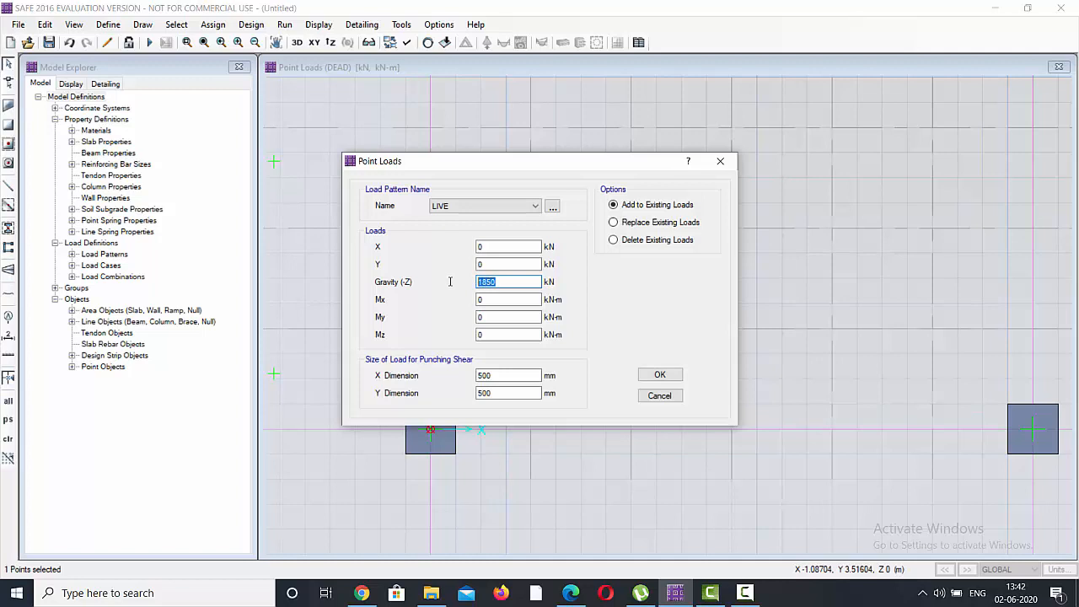
pyautogui.write('797.6')
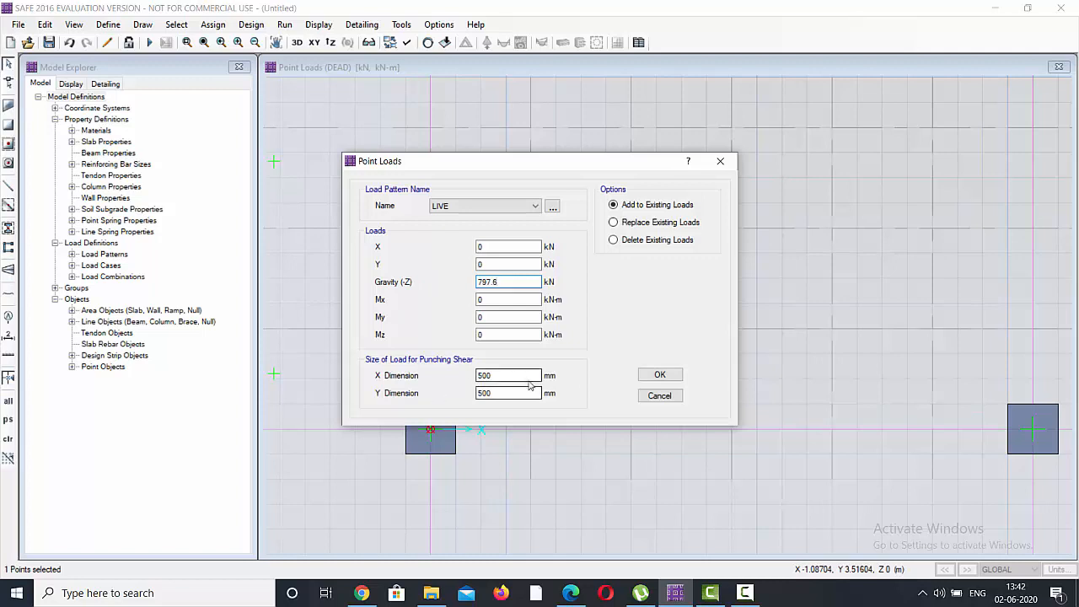
pyautogui.click(660, 375)
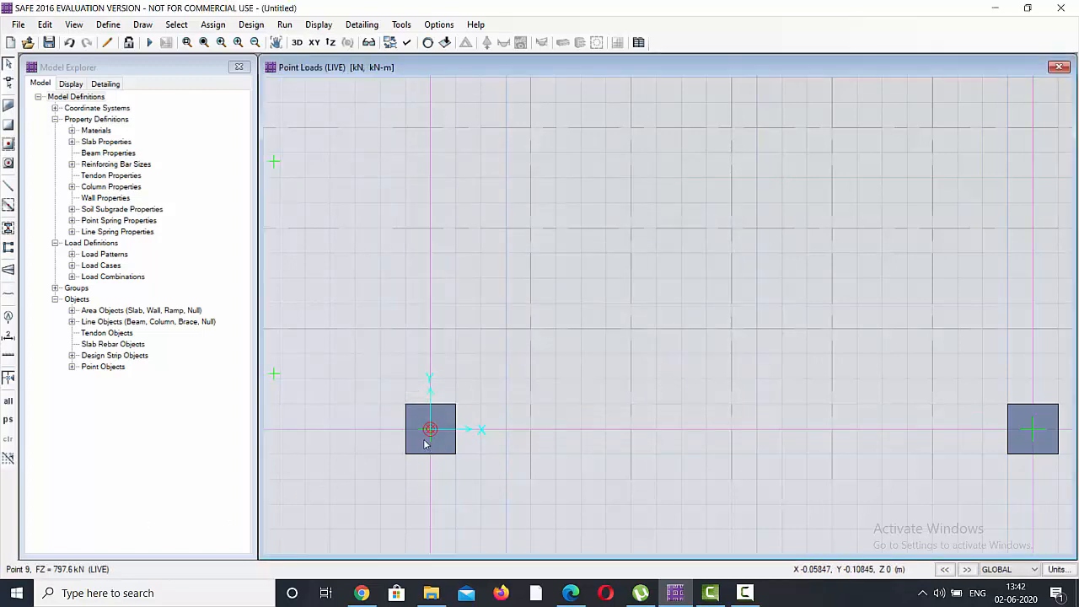
# Step: Select the column point at grid intersection A-7 and assign it a DEAD point load of 3013.3 kN gravity
pyautogui.scroll(-2, 476, 436)
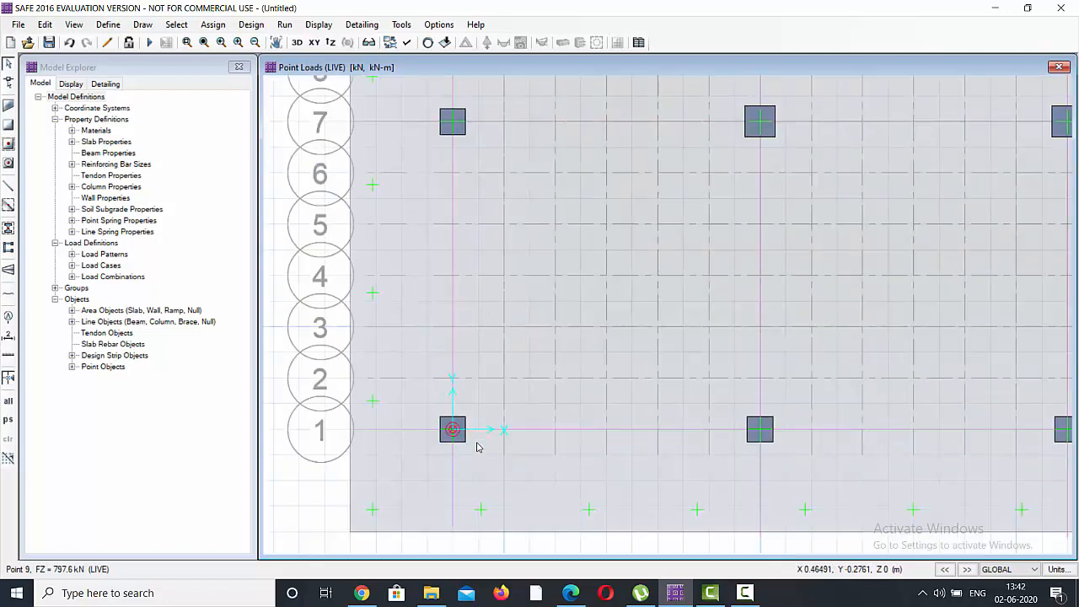
pyautogui.scroll(-1, 475, 425)
pyautogui.scroll(2, 459, 189)
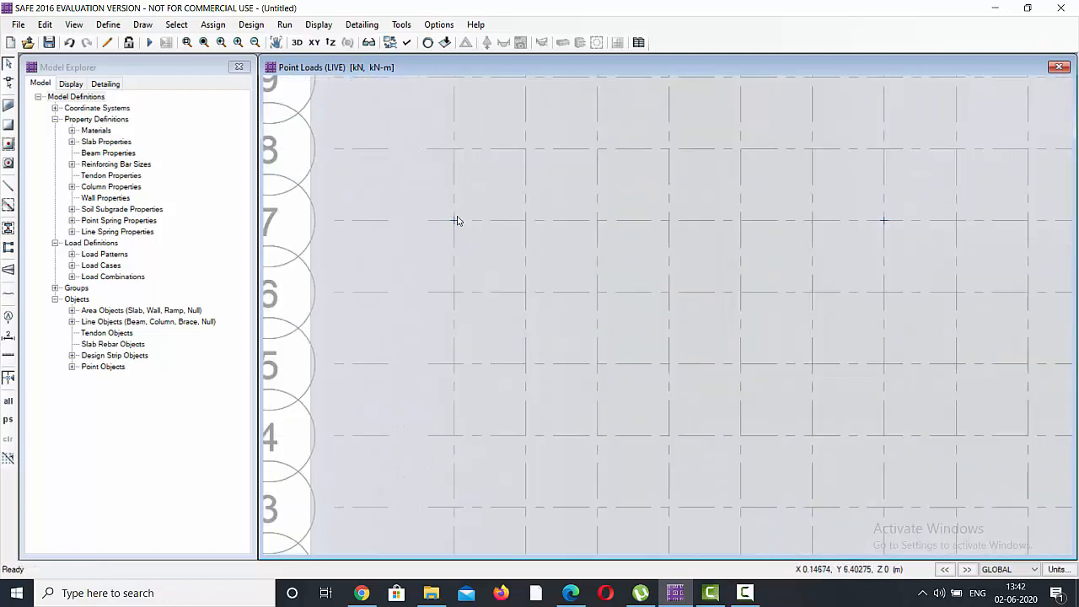
pyautogui.click(453, 222)
pyautogui.click(459, 226)
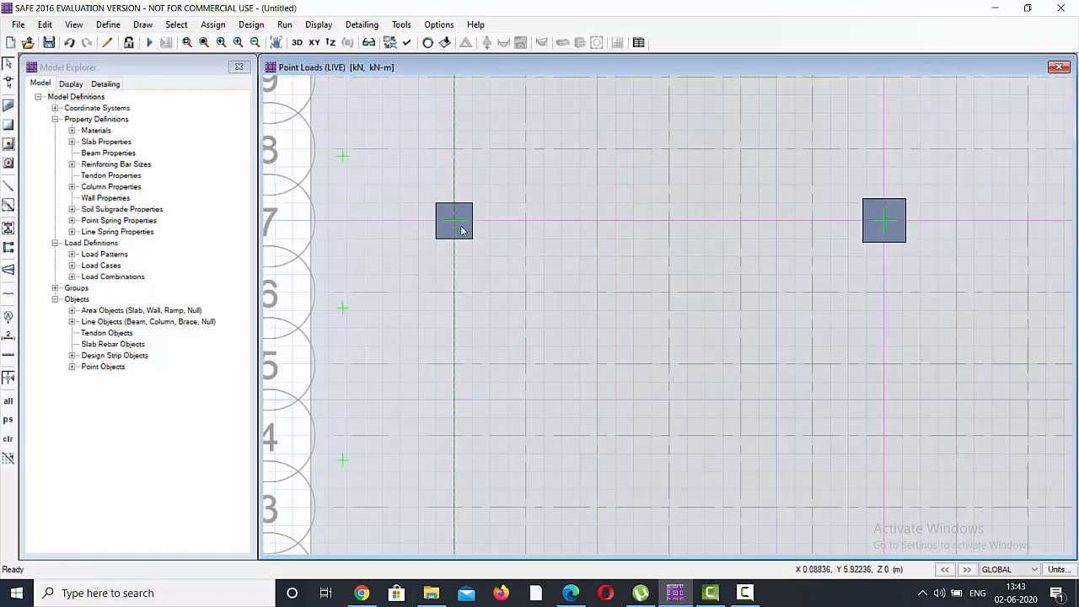
pyautogui.click(455, 220)
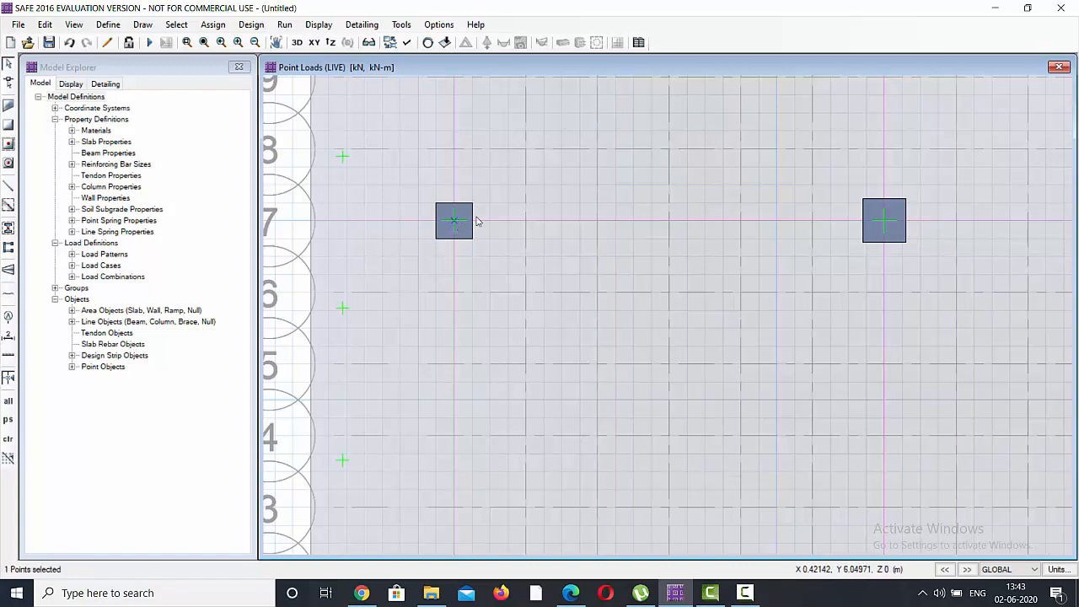
pyautogui.click(213, 24)
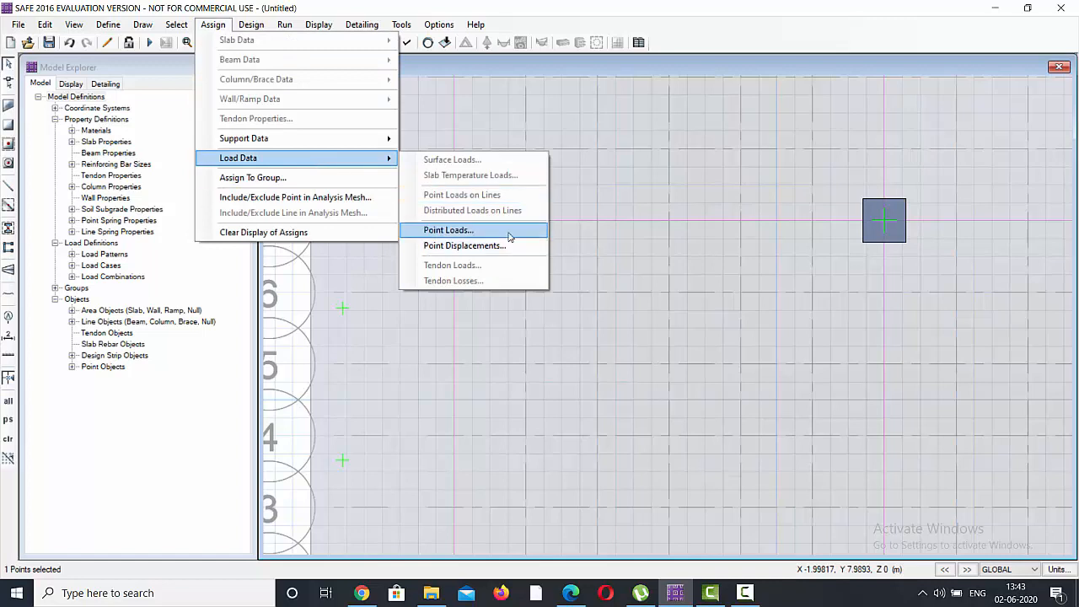
pyautogui.click(509, 237)
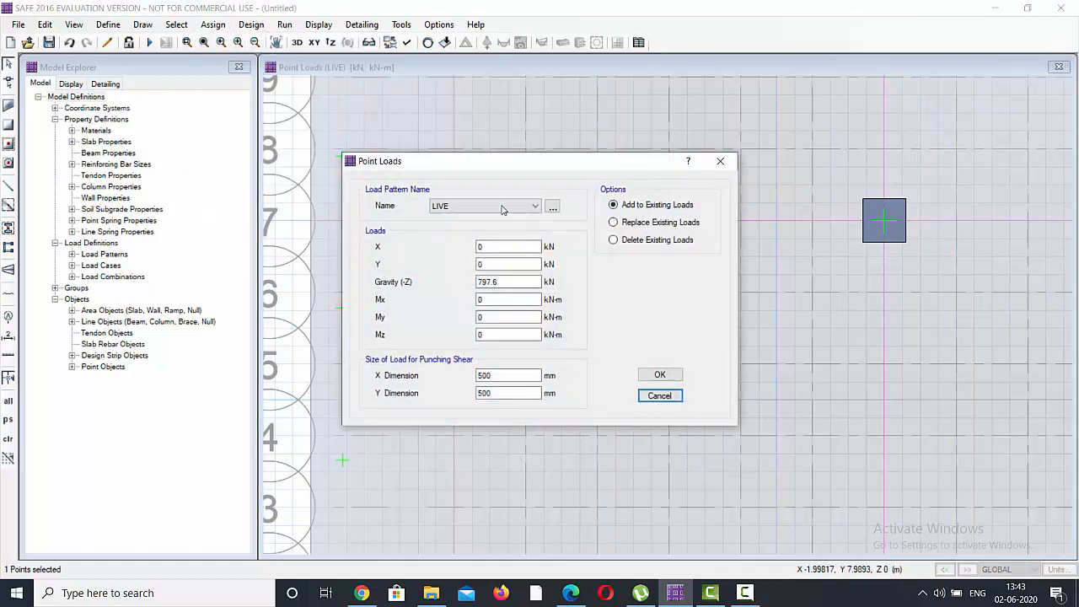
pyautogui.click(502, 207)
pyautogui.click(495, 220)
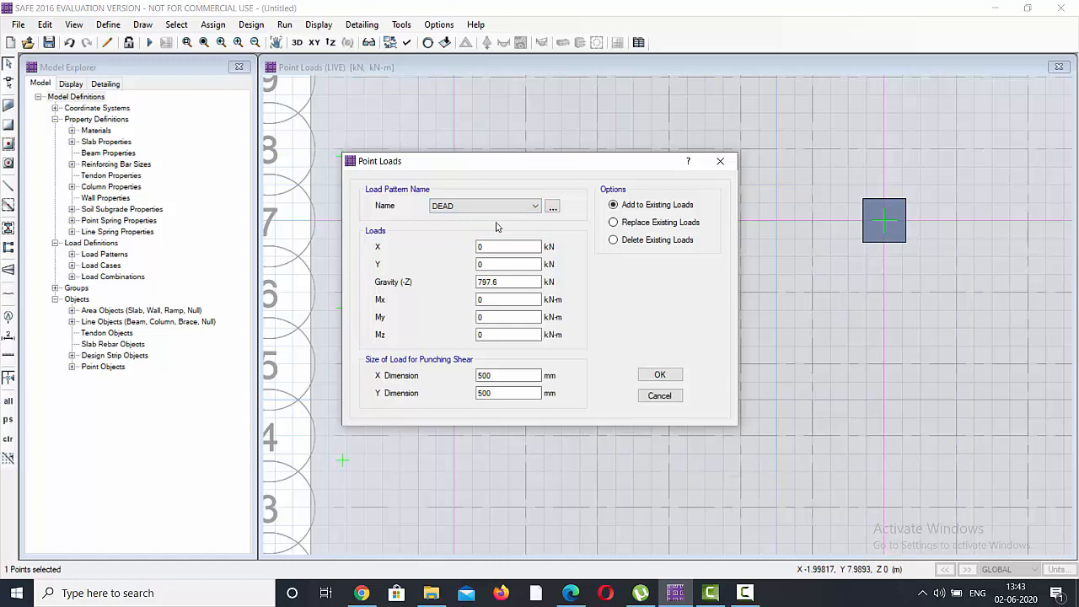
pyautogui.moveTo(503, 281); pyautogui.dragTo(429, 281)
pyautogui.write('3013.3')
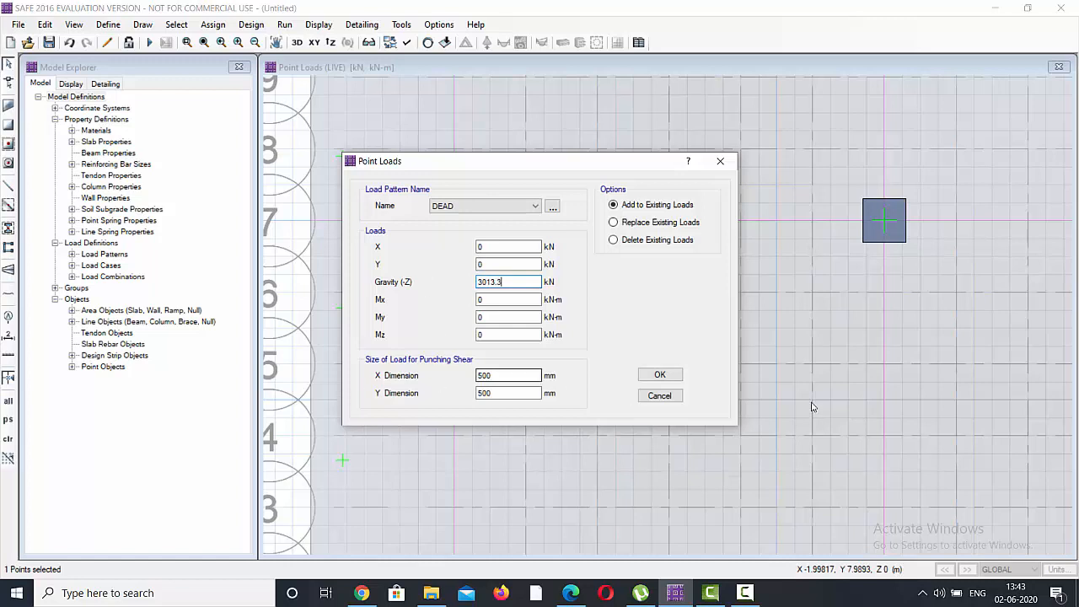
pyautogui.click(660, 375)
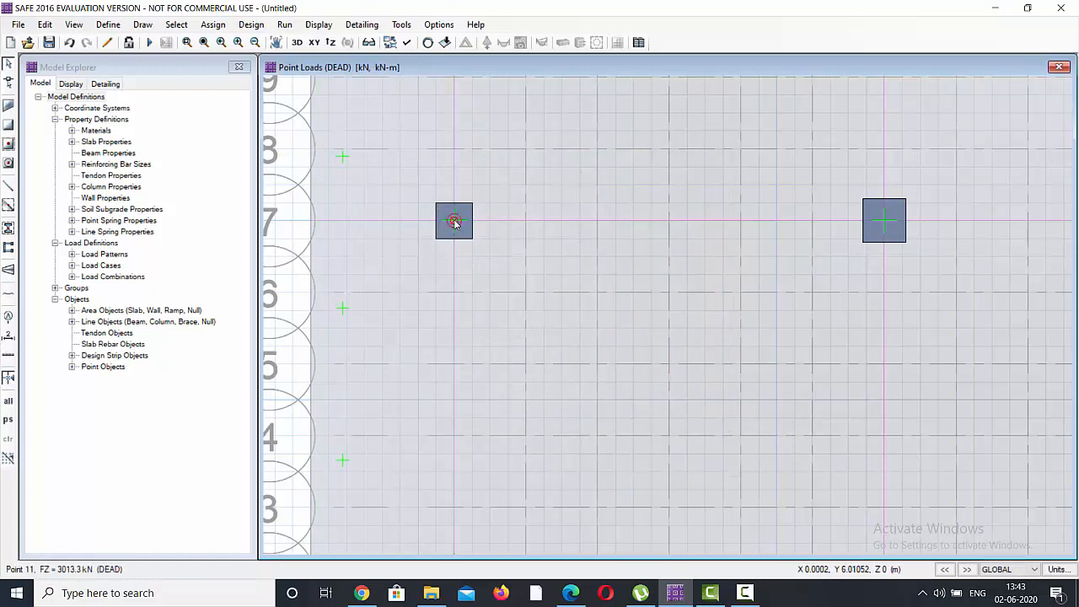
# Step: Reselect the column point at A-7 and add a LIVE point load of 1437 kN gravity to it
pyautogui.click(454, 221)
pyautogui.click(228, 25)
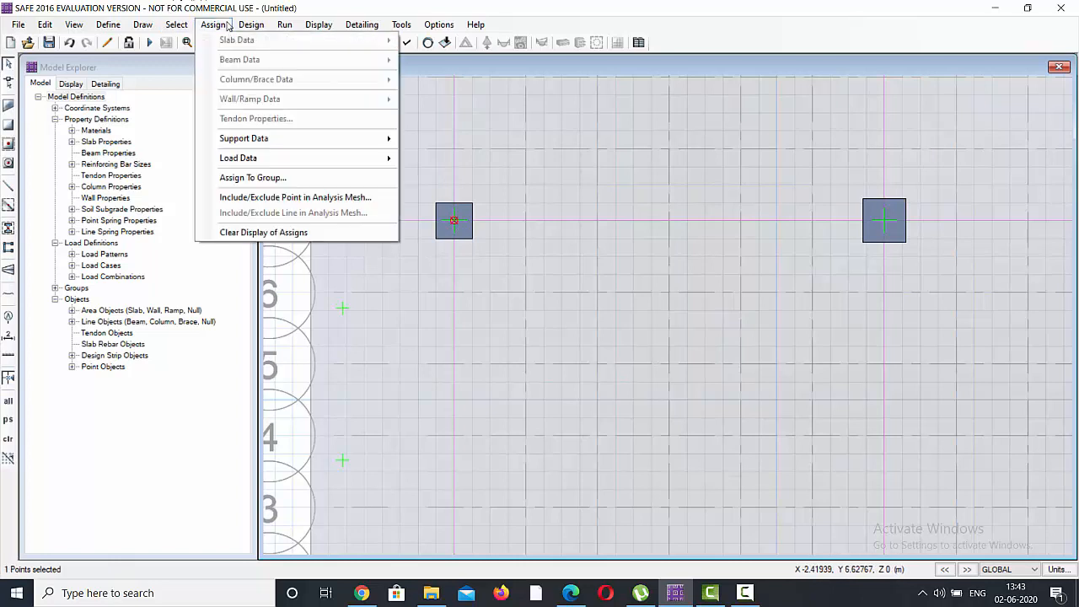
pyautogui.moveTo(275, 158)
pyautogui.click(448, 230)
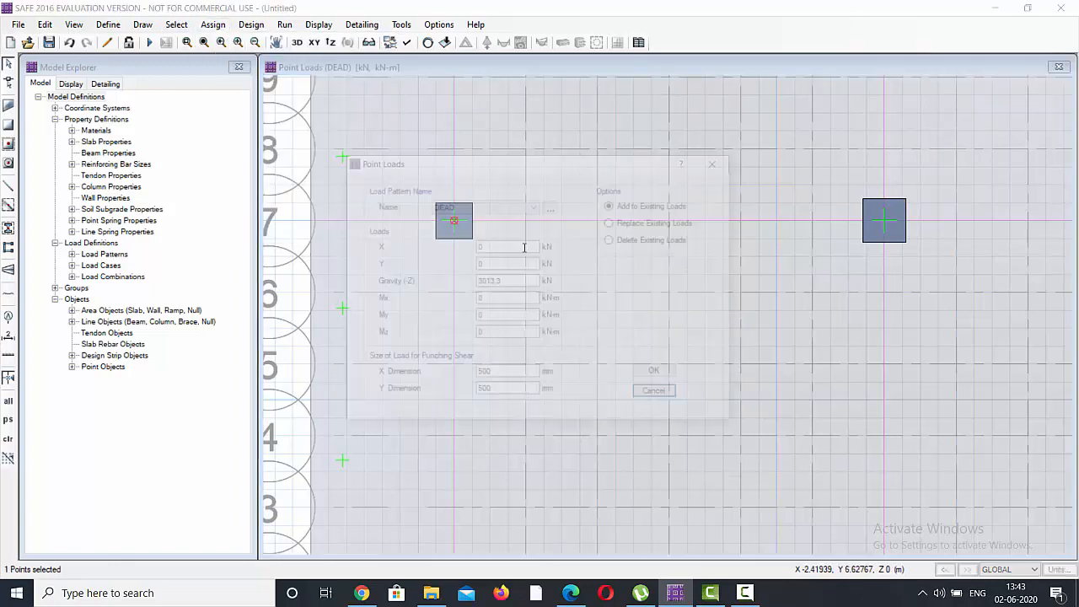
pyautogui.click(478, 206)
pyautogui.click(460, 229)
pyautogui.press('Down')
pyautogui.press('Tab')
pyautogui.press('Tab')
pyautogui.press('Tab')
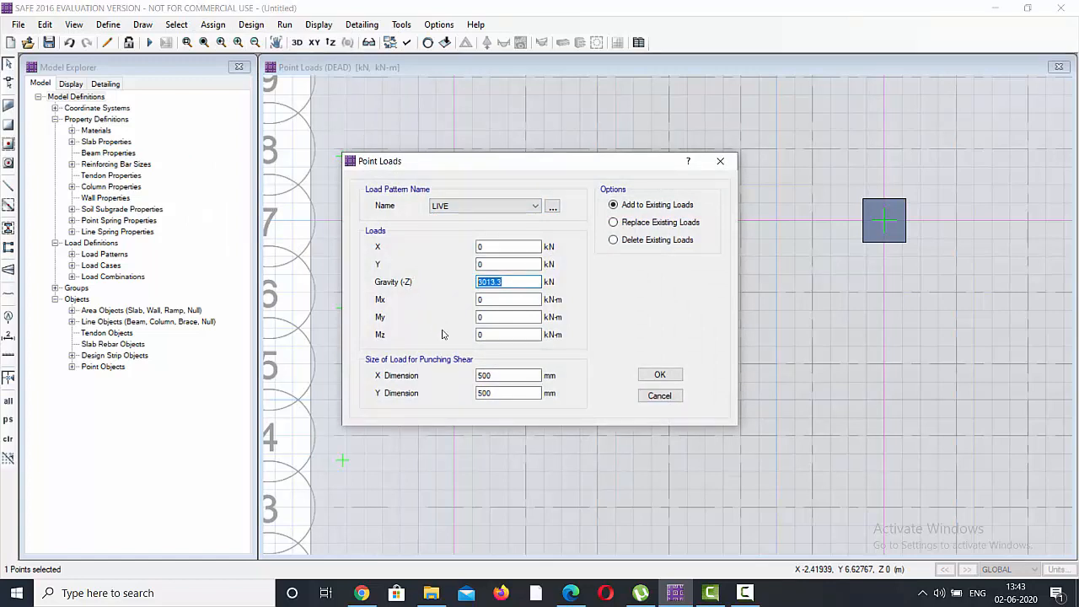
pyautogui.write('1437')
pyautogui.click(660, 374)
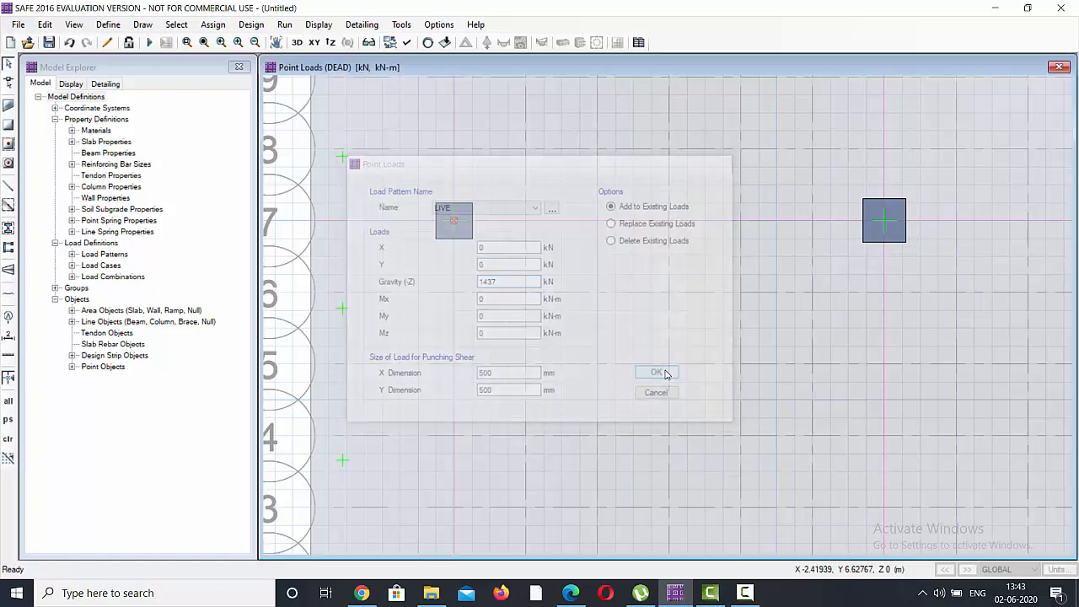
# Step: Select the column point at grid intersection A-13 and assign it a DEAD point load of 2760.8 kN gravity
pyautogui.scroll(-3, 504, 412)
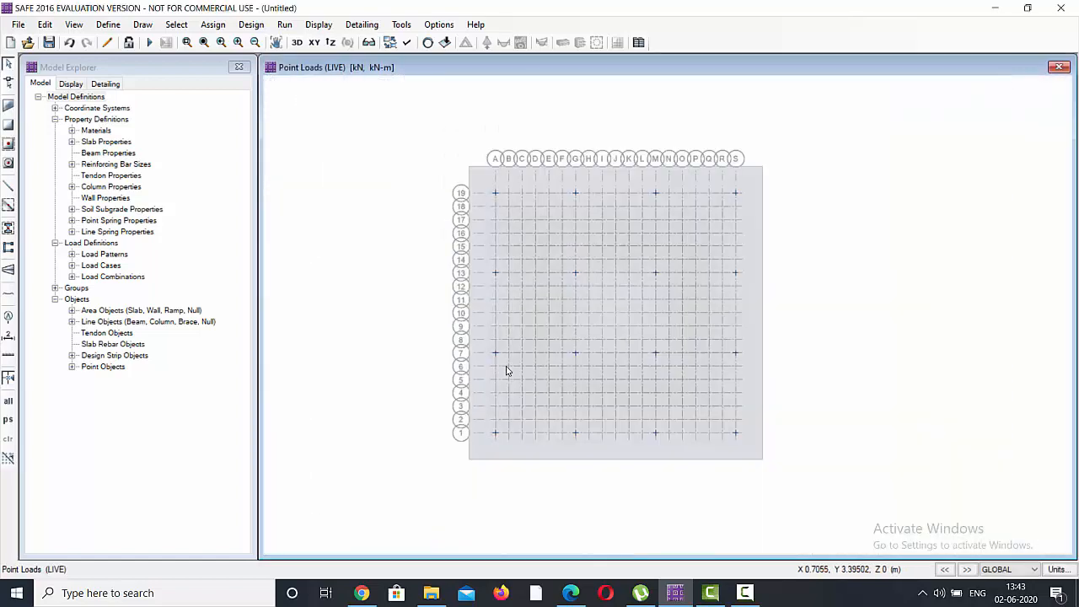
pyautogui.scroll(1, 527, 255)
pyautogui.scroll(1, 497, 279)
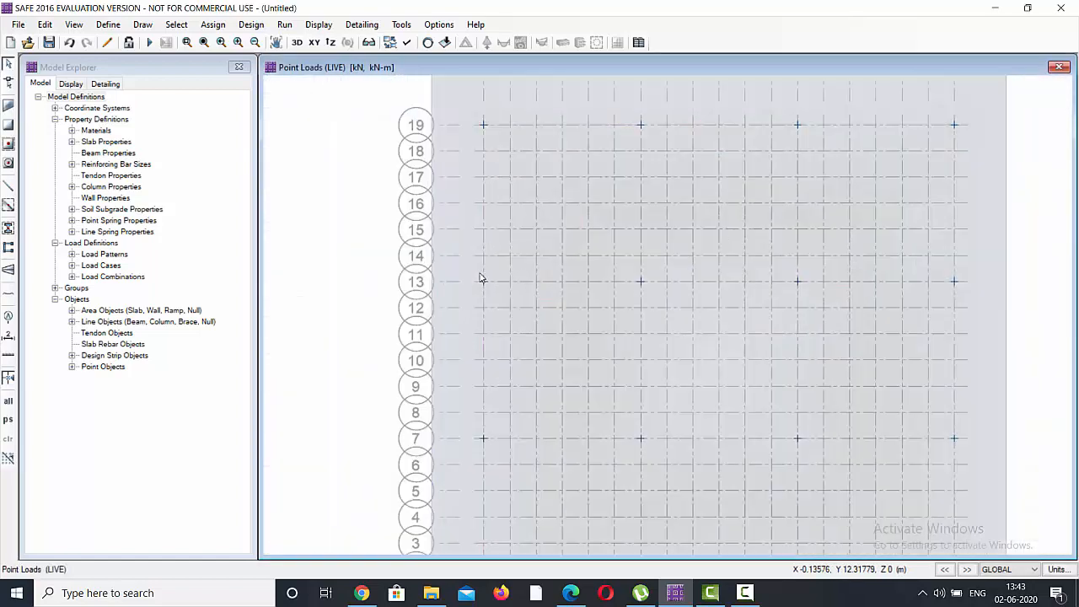
pyautogui.scroll(1, 485, 284)
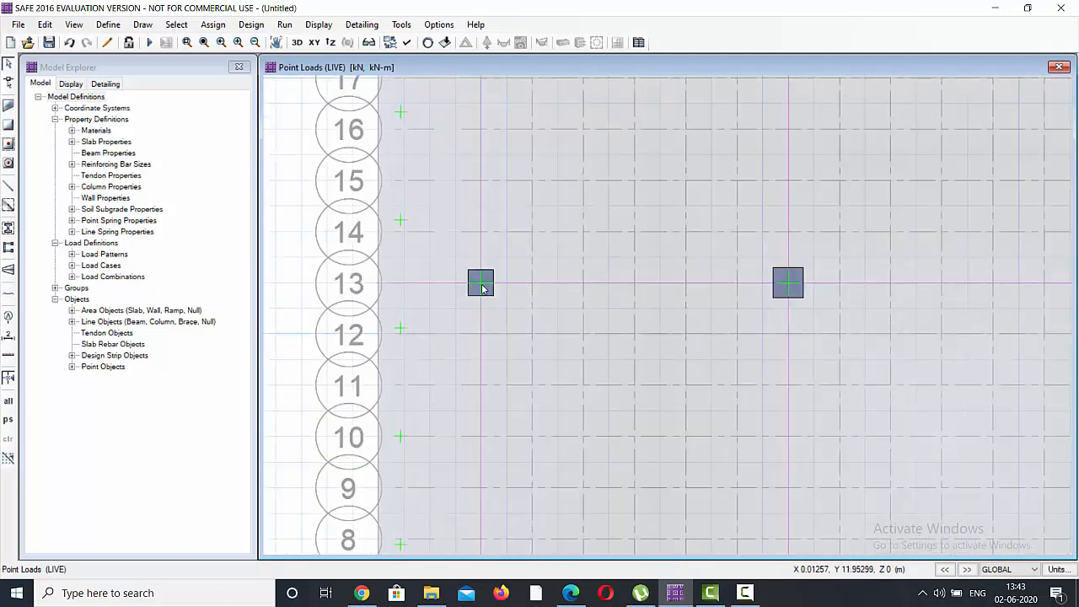
pyautogui.click(482, 288)
pyautogui.click(482, 287)
pyautogui.click(482, 285)
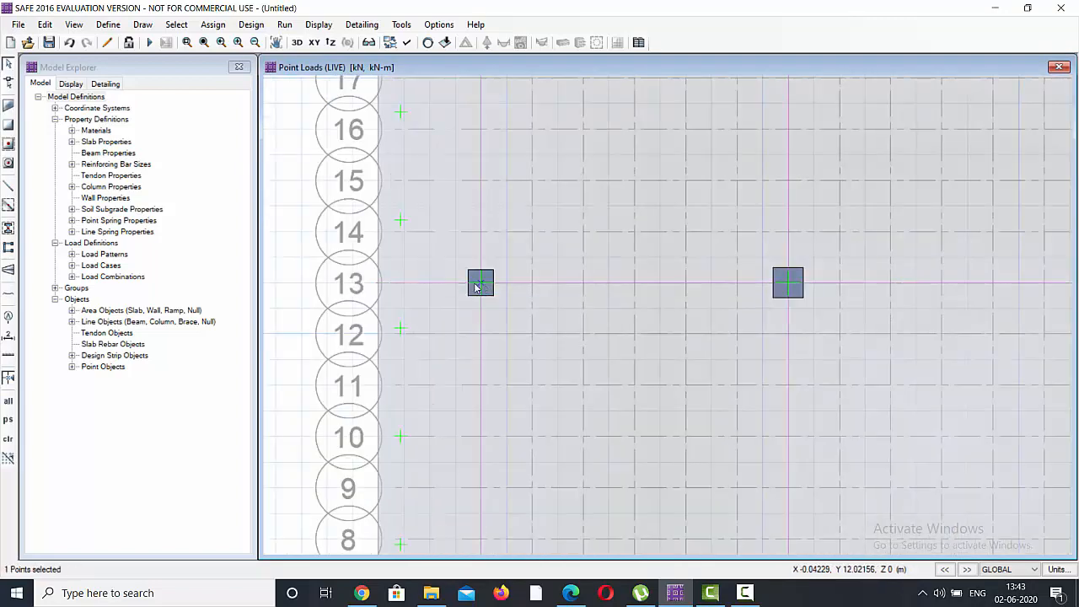
pyautogui.click(212, 24)
pyautogui.moveTo(278, 158)
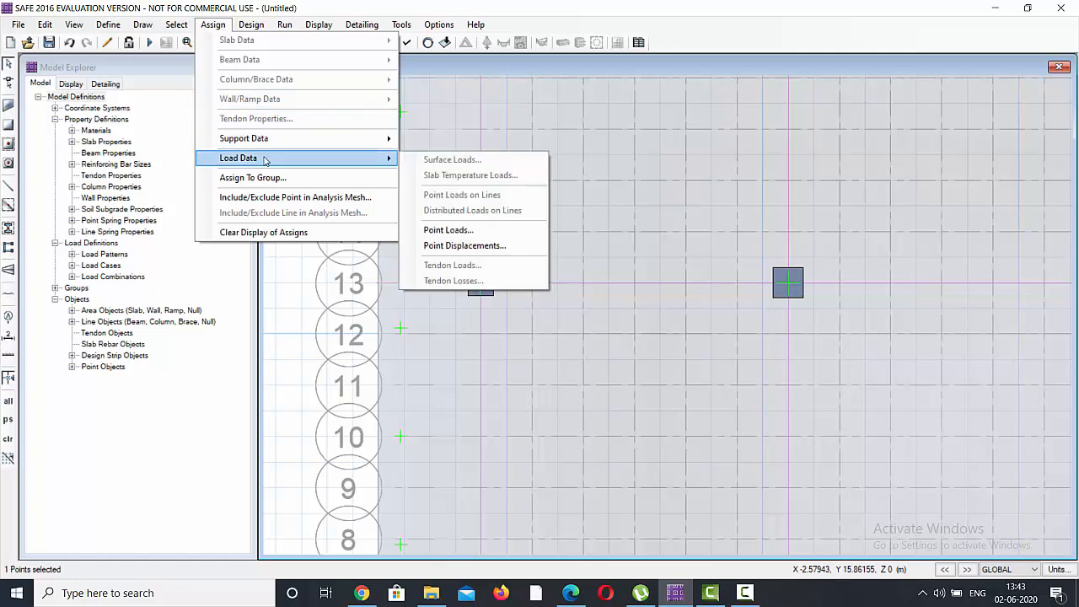
pyautogui.click(496, 230)
pyautogui.click(510, 207)
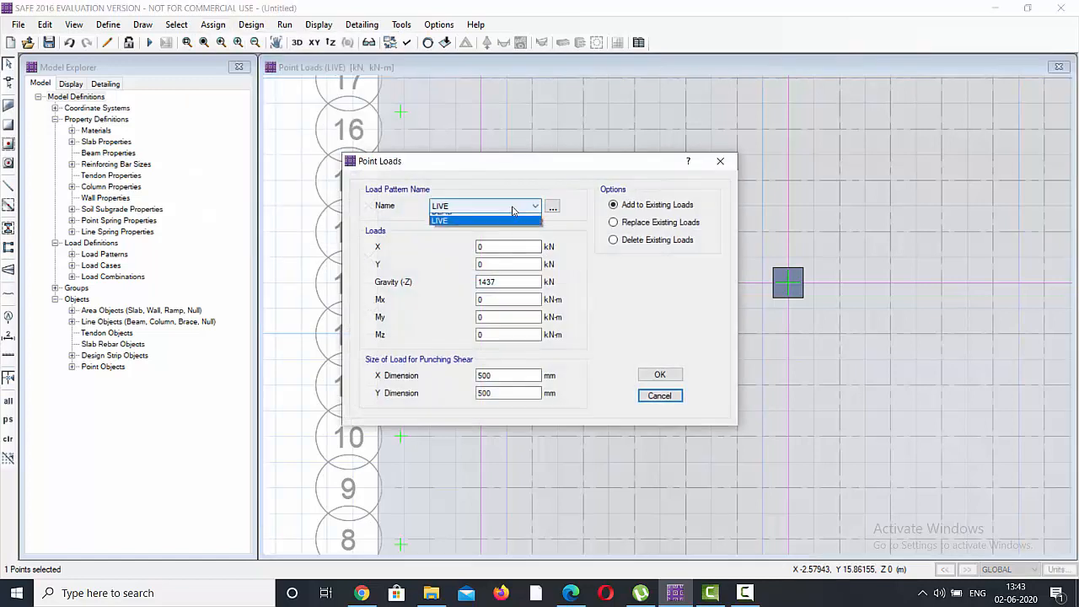
pyautogui.click(495, 226)
pyautogui.moveTo(513, 282); pyautogui.dragTo(457, 280)
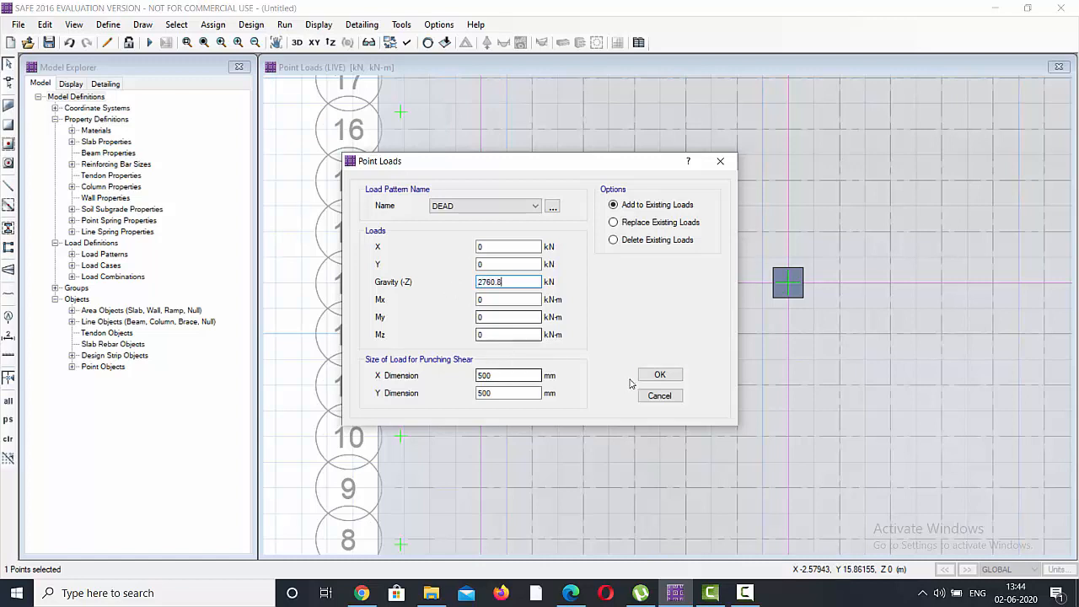
pyautogui.click(660, 375)
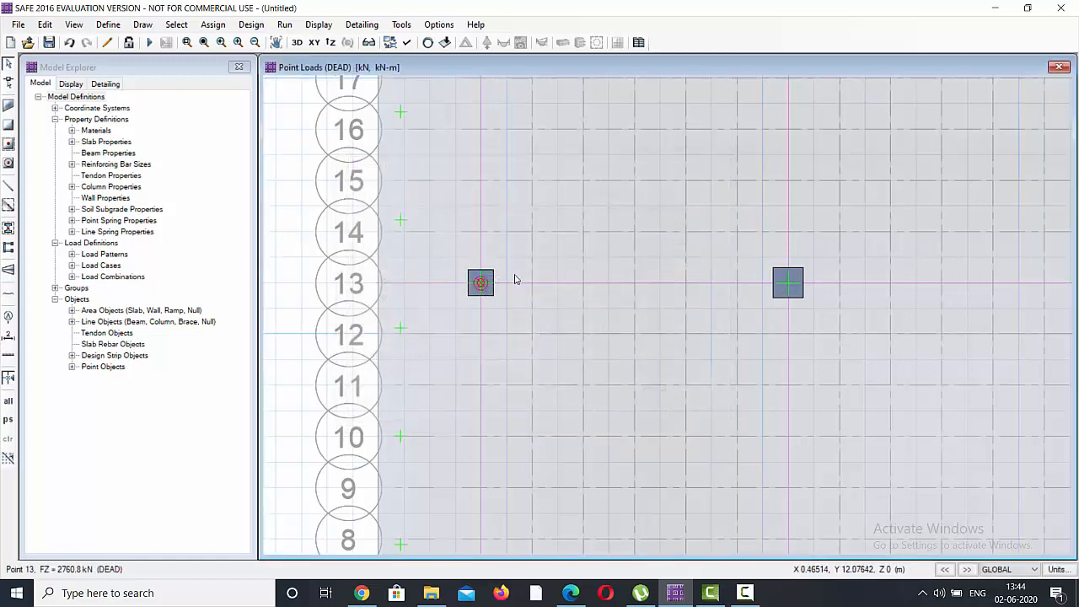
# Step: Reselect the column point at A-13 and add a LIVE point load of 1302.2 kN gravity to it
pyautogui.click(481, 284)
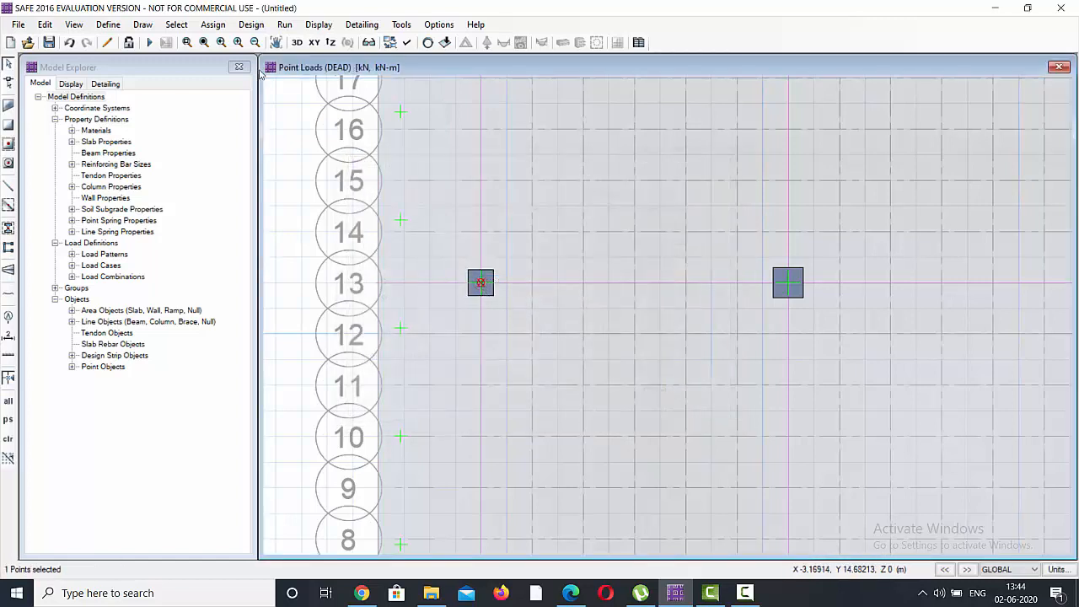
pyautogui.click(212, 24)
pyautogui.moveTo(274, 160)
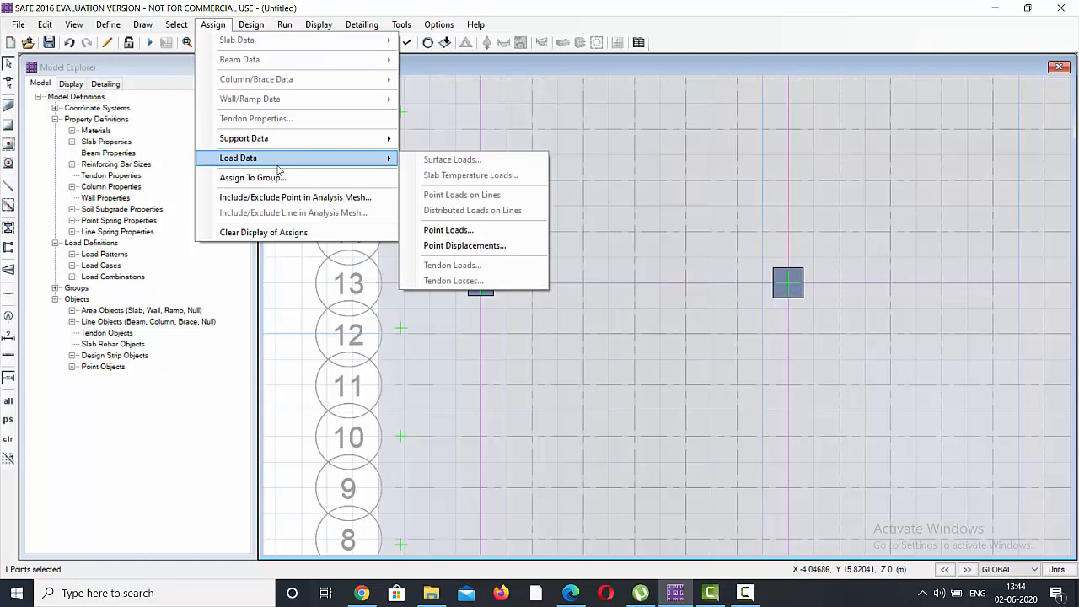
pyautogui.click(455, 230)
pyautogui.click(495, 209)
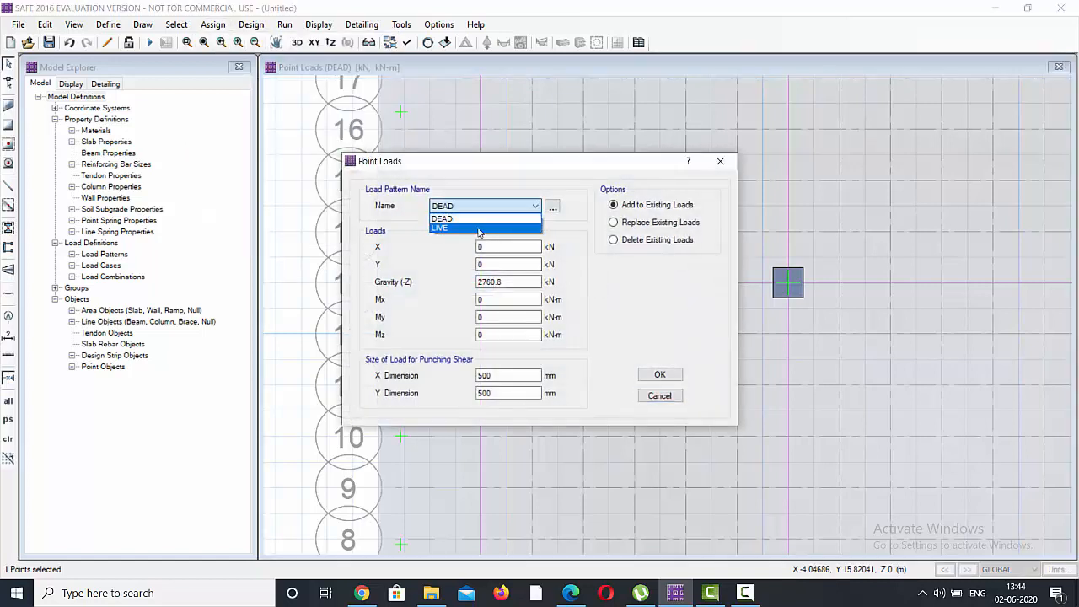
pyautogui.click(485, 230)
pyautogui.doubleClick(516, 281)
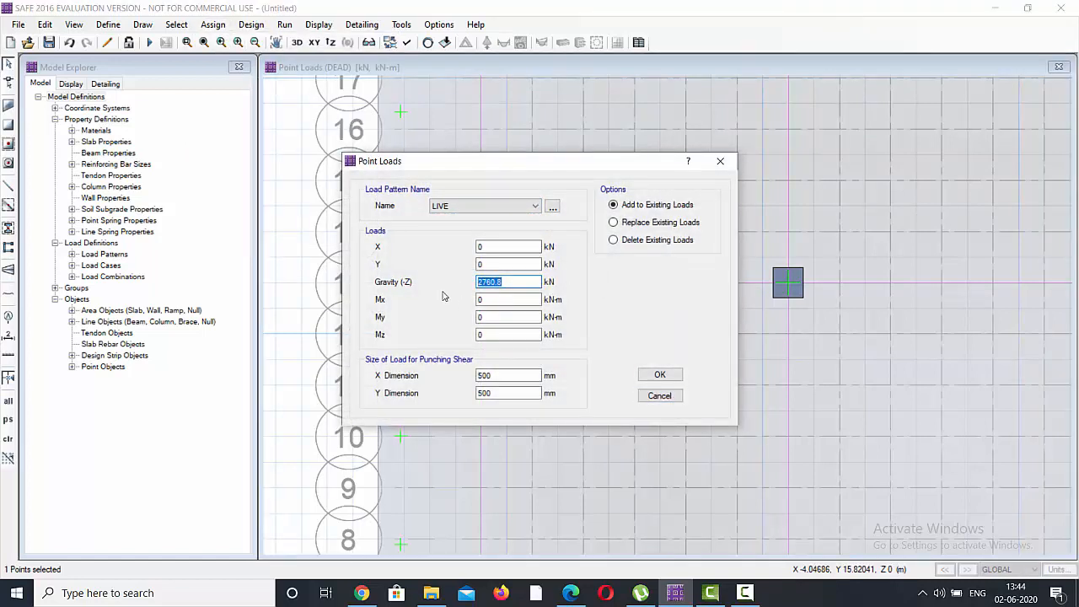
pyautogui.write('1302.2')
pyautogui.click(659, 374)
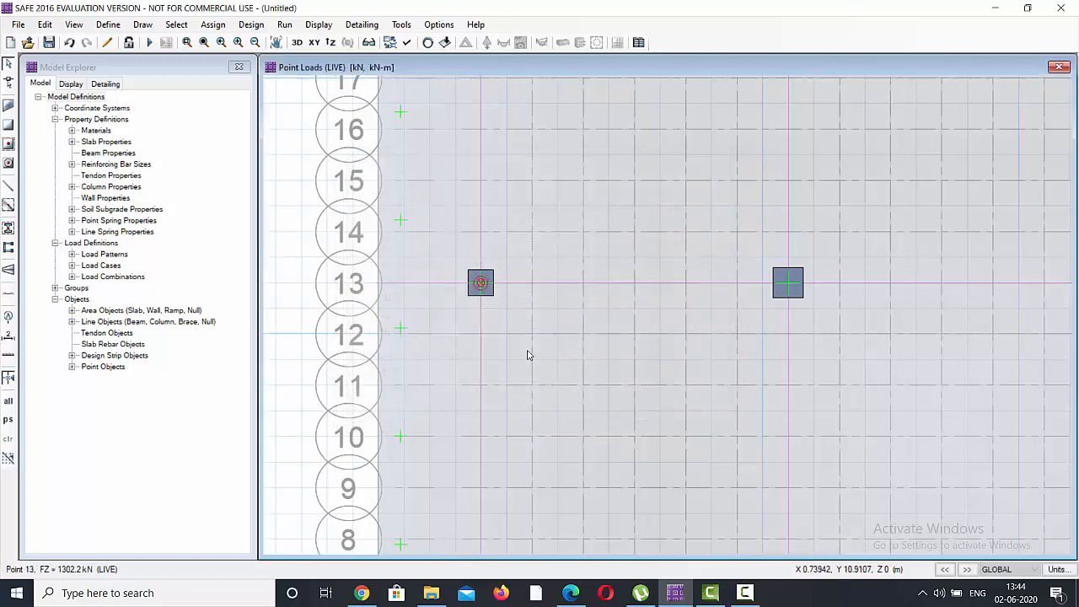
# Step: Select the column point at grid intersection A-19 and assign it a DEAD point load of 1000.6 kN gravity
pyautogui.scroll(-4, 527, 354)
pyautogui.scroll(4, 509, 158)
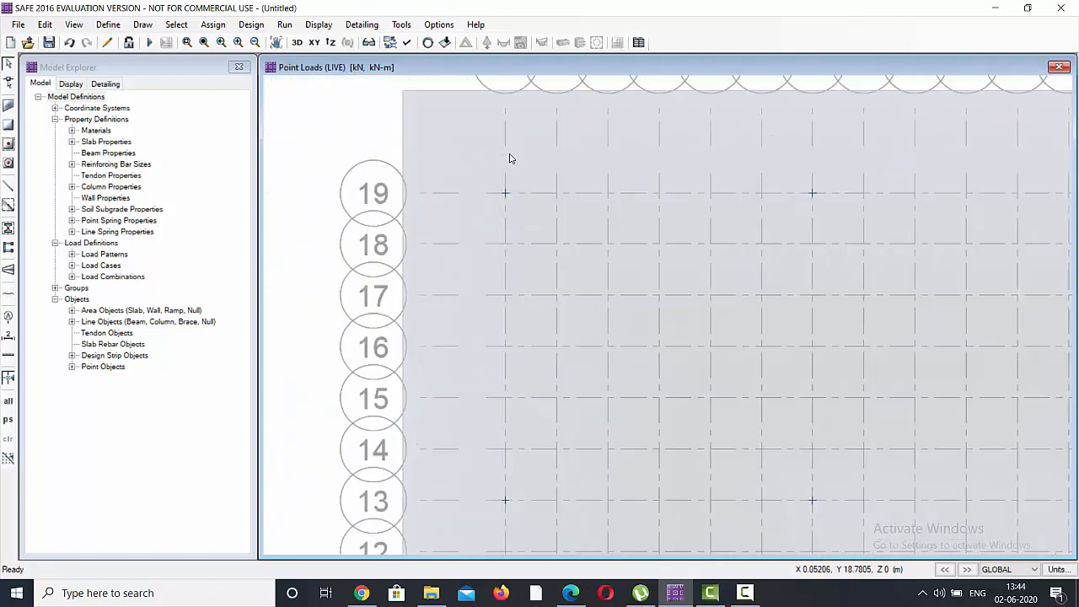
pyautogui.click(504, 192)
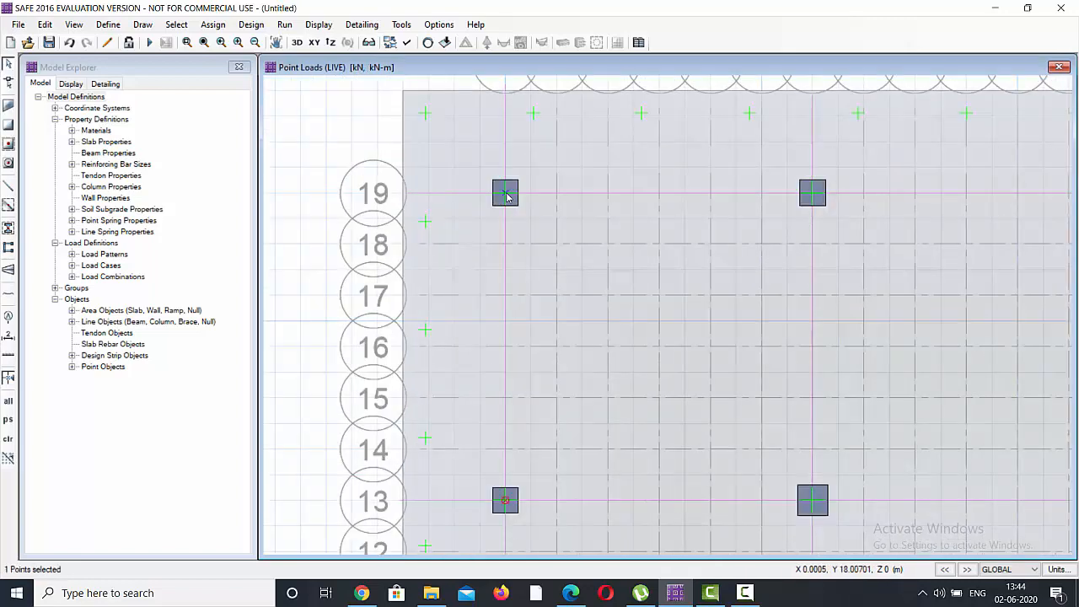
pyautogui.click(213, 25)
pyautogui.moveTo(383, 159)
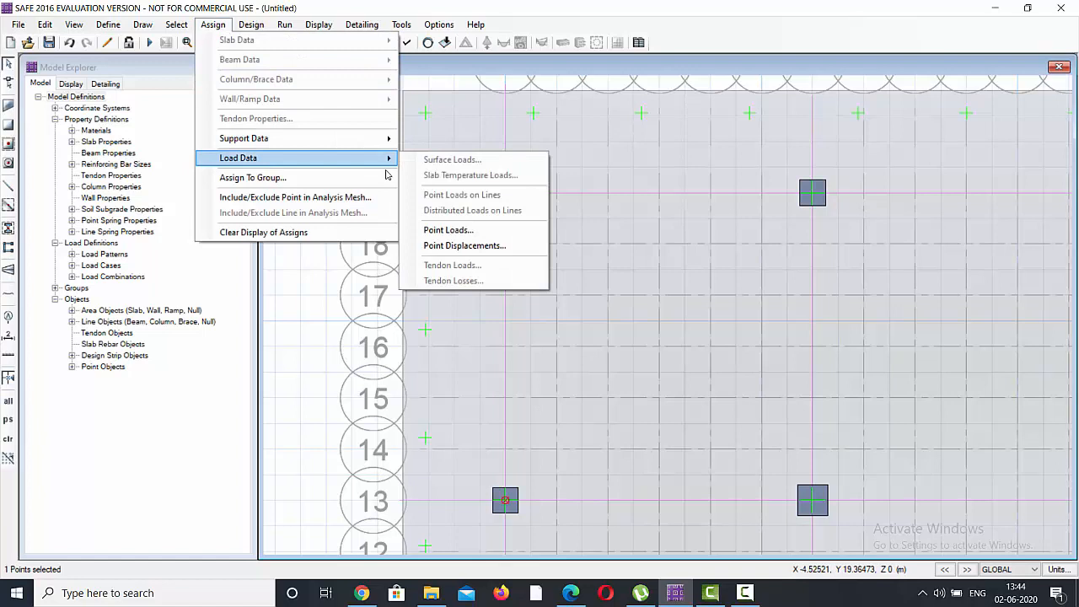
pyautogui.click(436, 232)
pyautogui.click(490, 211)
pyautogui.click(479, 221)
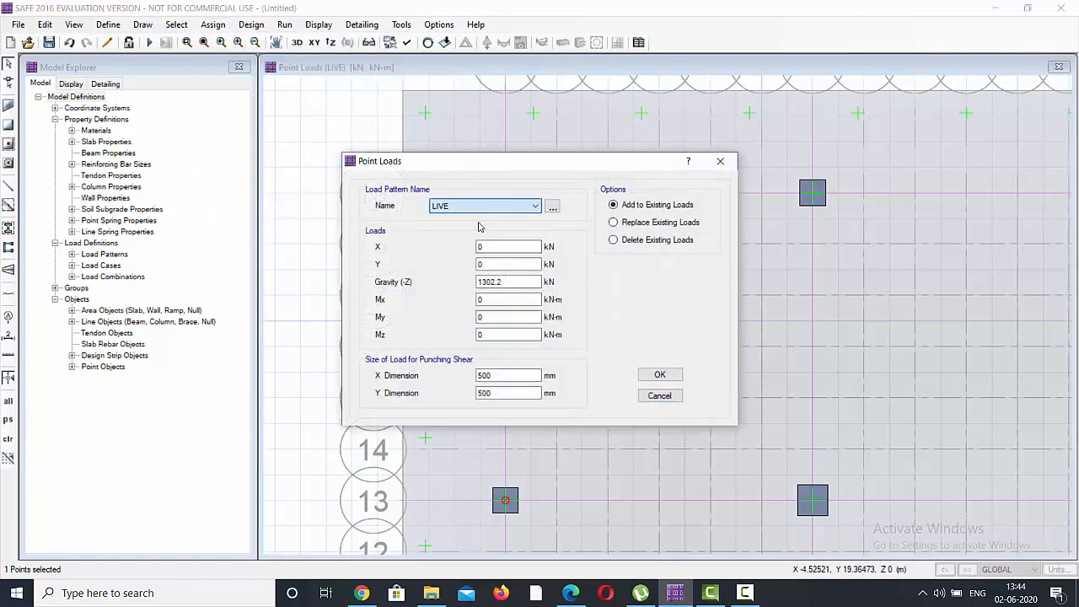
pyautogui.moveTo(504, 280); pyautogui.dragTo(438, 286)
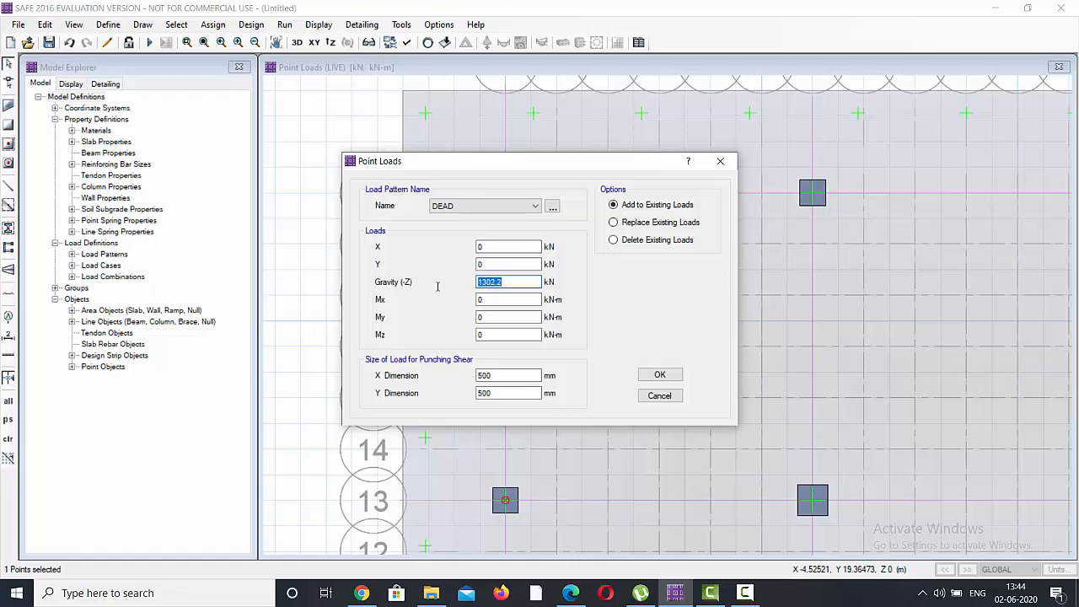
pyautogui.write('1')
pyautogui.click(657, 374)
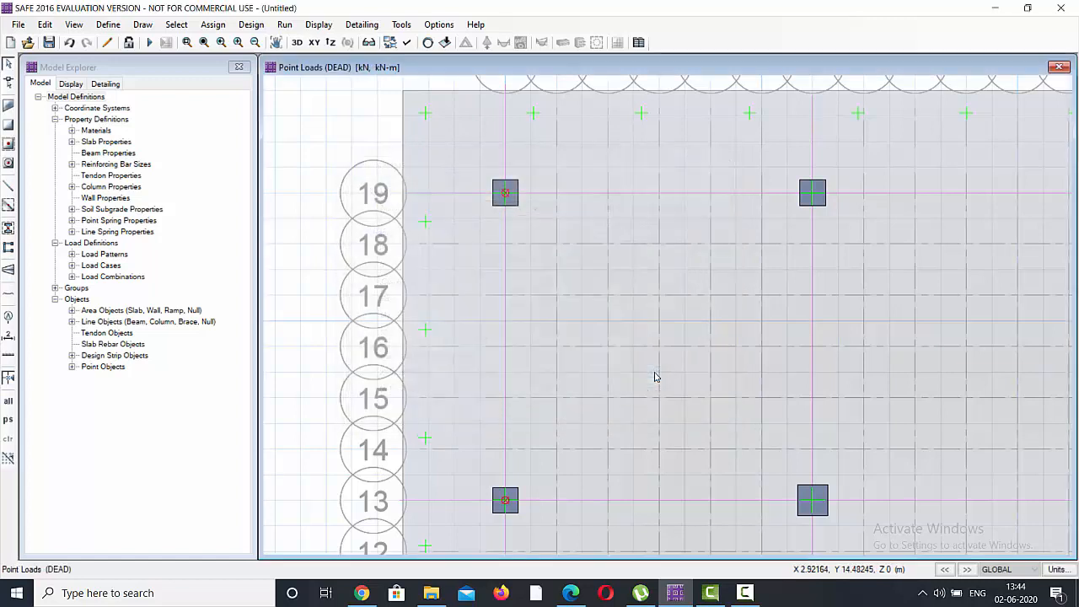
# Step: Reselect the column point at A-19 and add a LIVE point load of 438.9 kN gravity to it
pyautogui.click(506, 194)
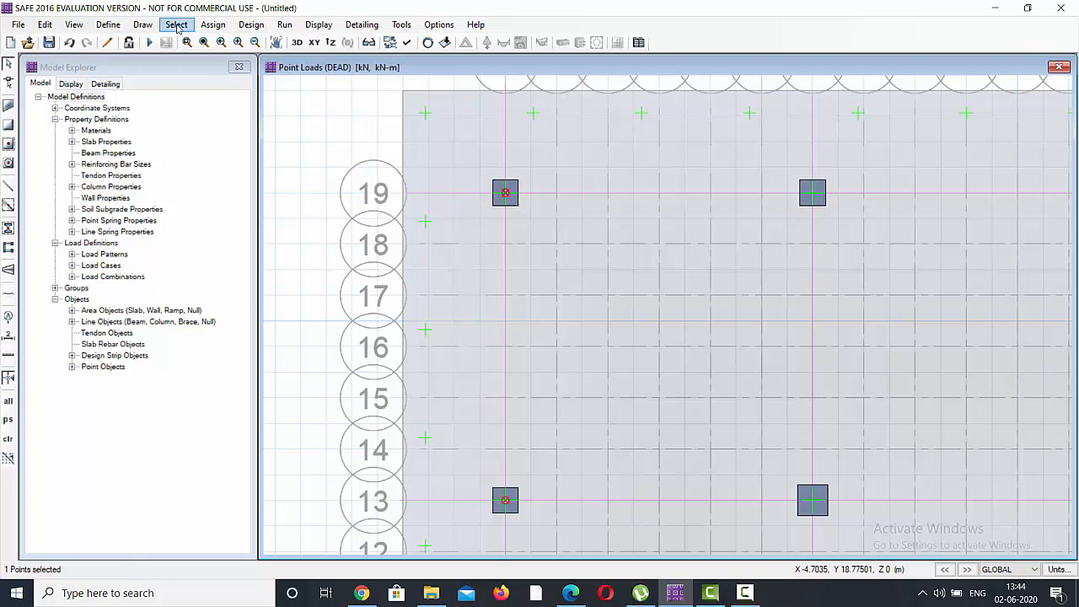
pyautogui.click(212, 24)
pyautogui.moveTo(284, 160)
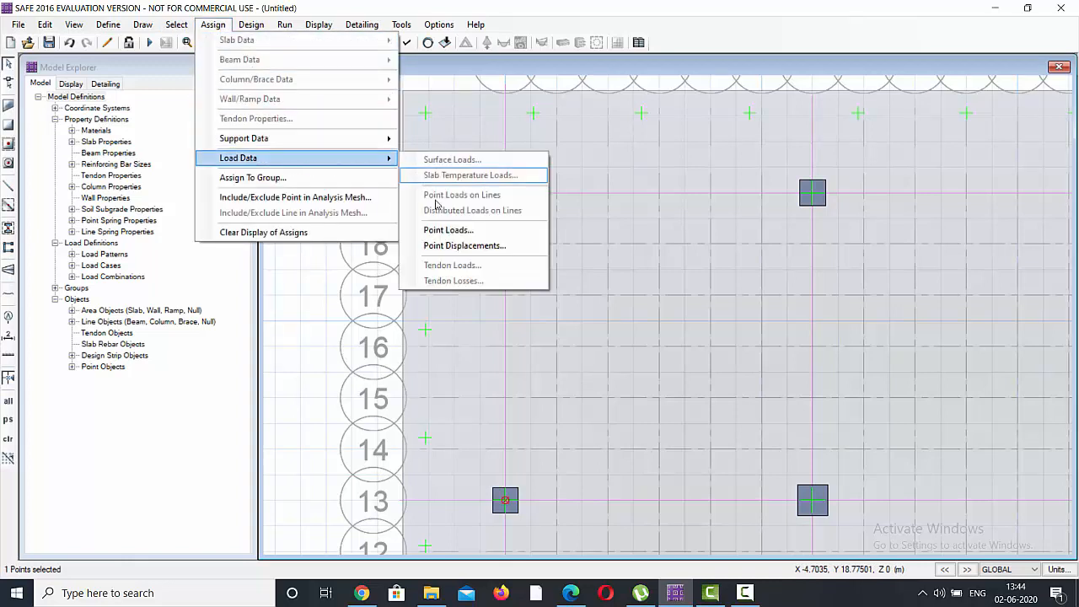
pyautogui.click(447, 229)
pyautogui.click(472, 206)
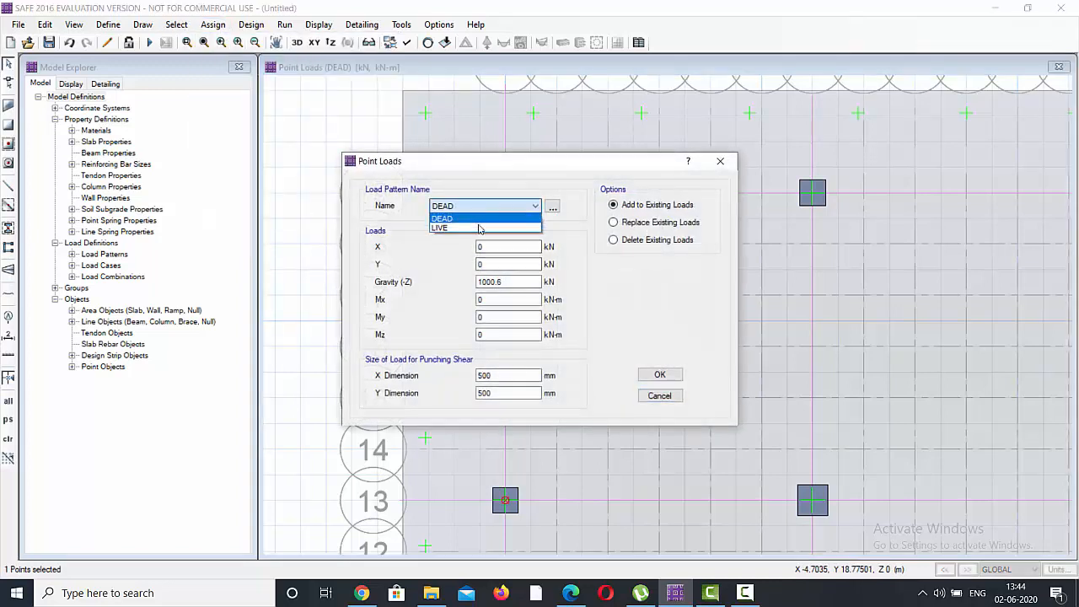
pyautogui.click(479, 228)
pyautogui.press('Tab')
pyautogui.press('Tab')
pyautogui.press('Tab')
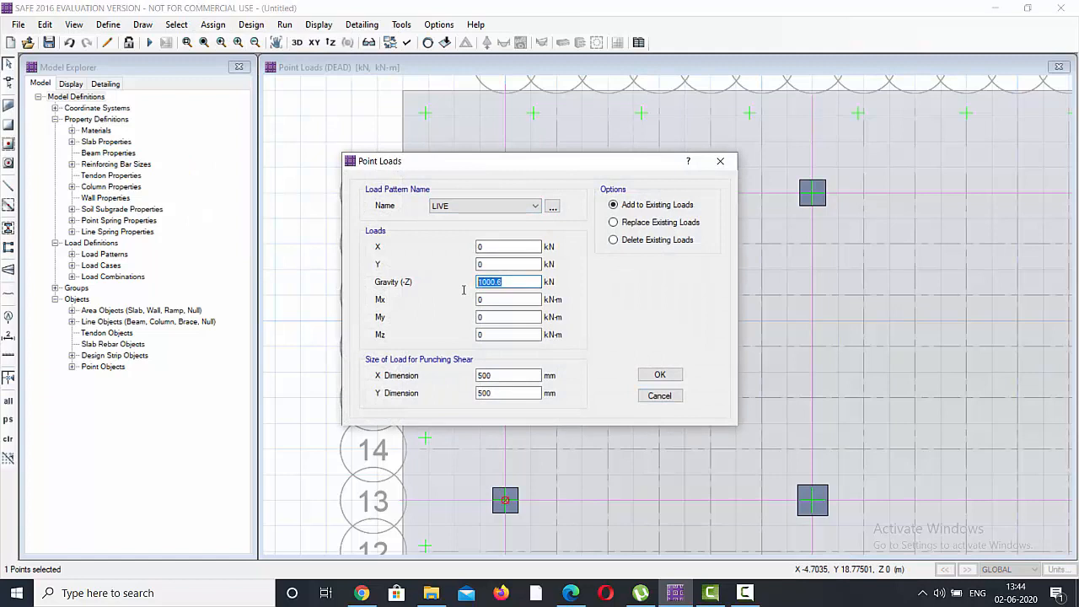
pyautogui.write('438.9')
pyautogui.click(659, 374)
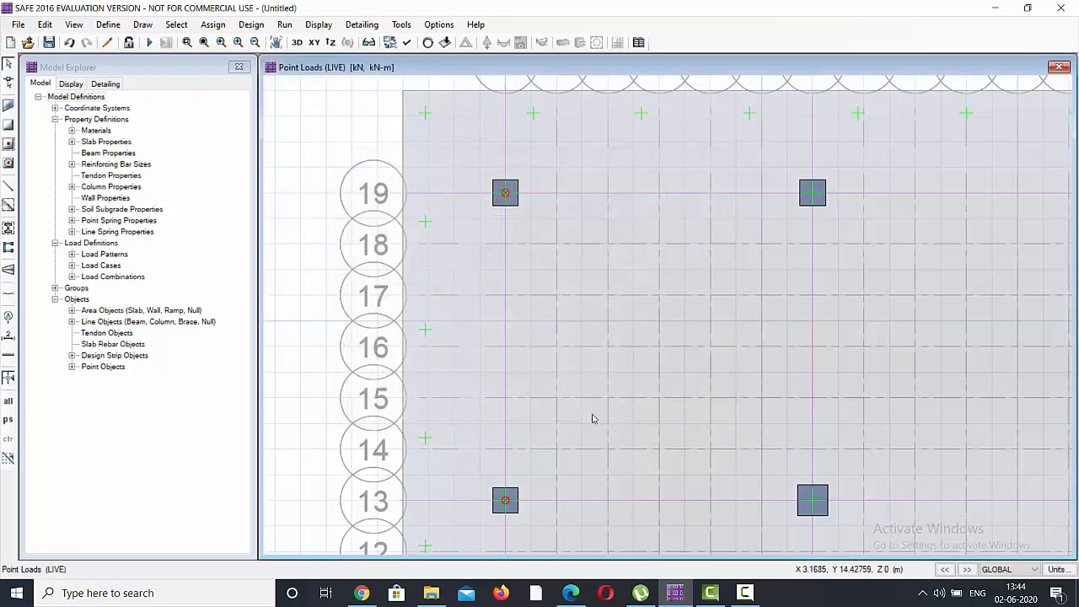
# Step: Select the column point at grid intersection G-1 and assign it a DEAD point load of 3302.7 kN gravity
pyautogui.scroll(-4, 460, 306)
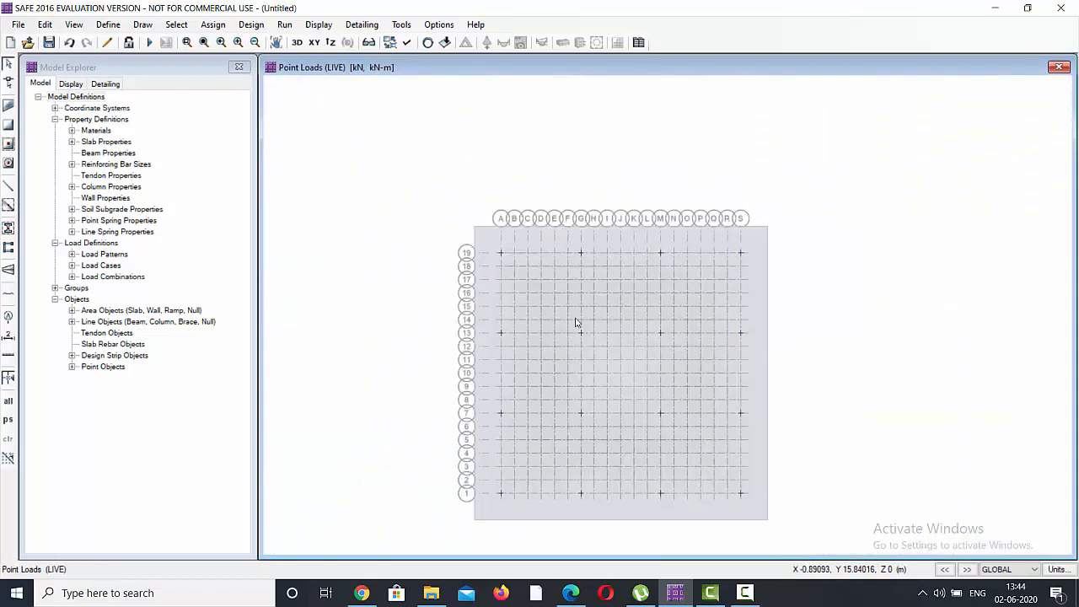
pyautogui.scroll(4, 579, 493)
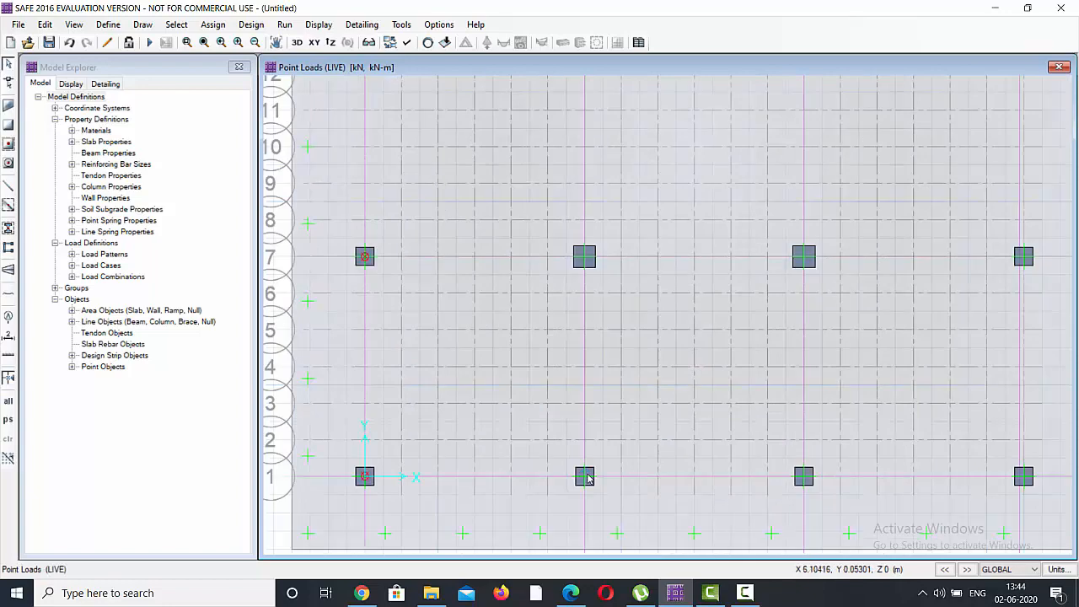
pyautogui.click(585, 476)
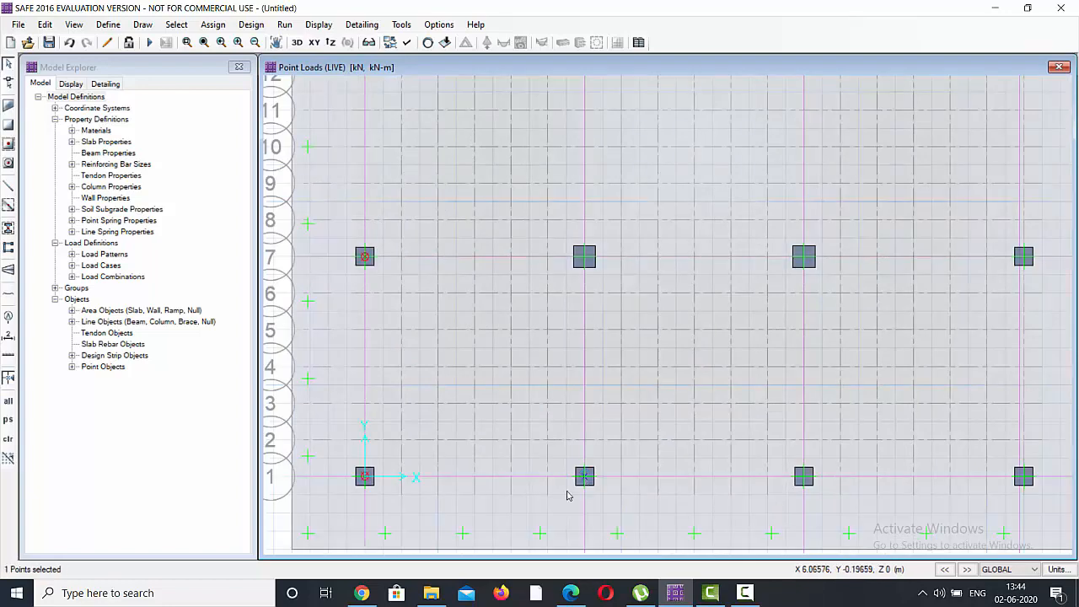
pyautogui.click(229, 31)
pyautogui.moveTo(286, 163)
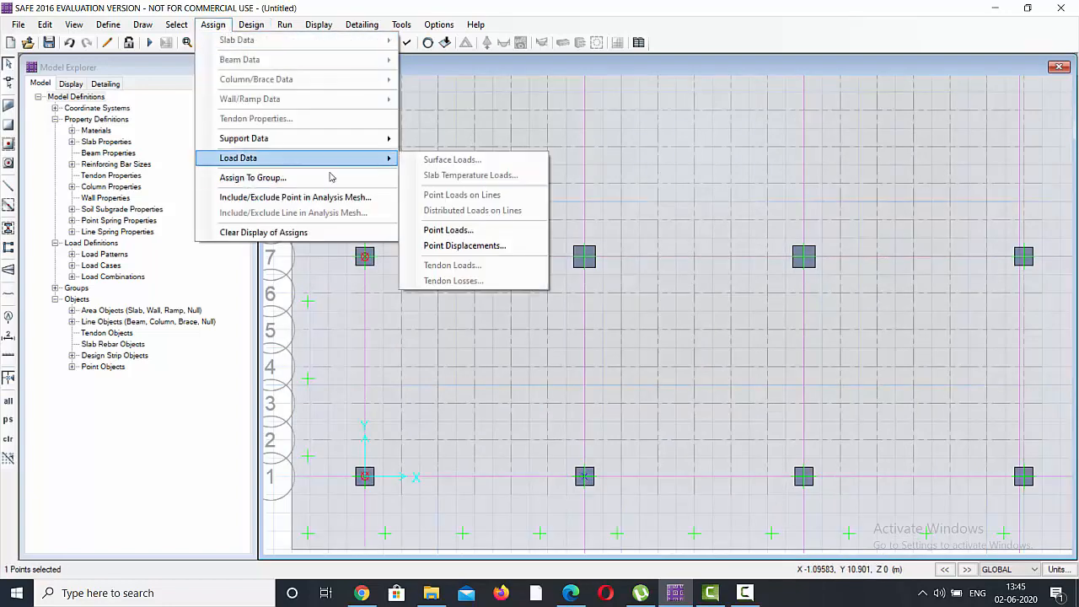
pyautogui.click(458, 230)
pyautogui.click(494, 205)
pyautogui.click(493, 226)
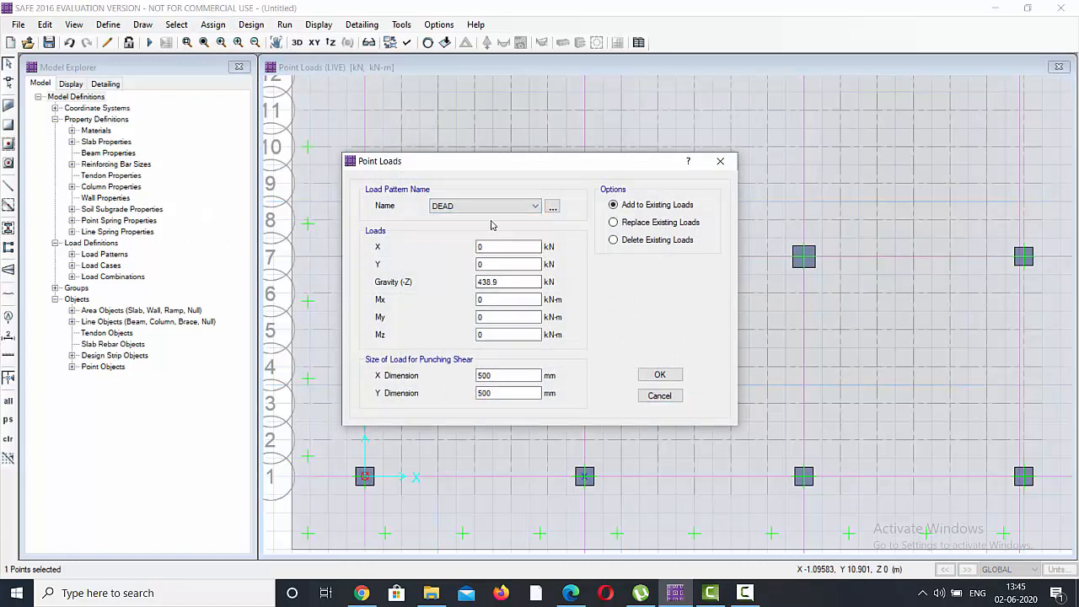
pyautogui.moveTo(510, 281); pyautogui.dragTo(453, 288)
pyautogui.write('3302.7')
pyautogui.click(658, 374)
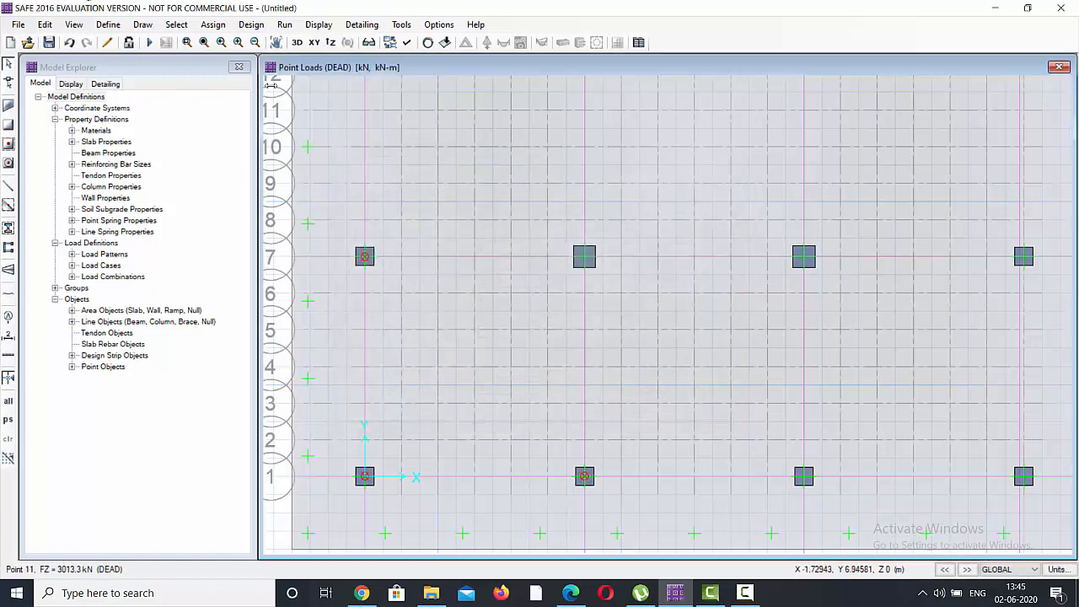
# Step: Reselect the column point at G-1 and add a further point load of 1534.4 kN gravity under the DEAD pattern
pyautogui.click(584, 477)
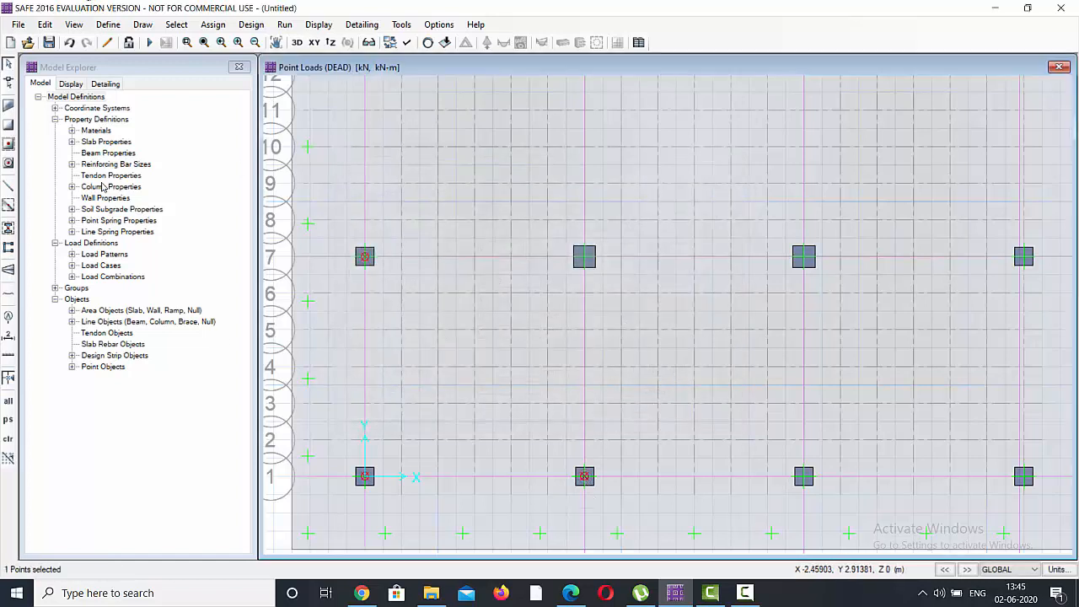
pyautogui.click(212, 24)
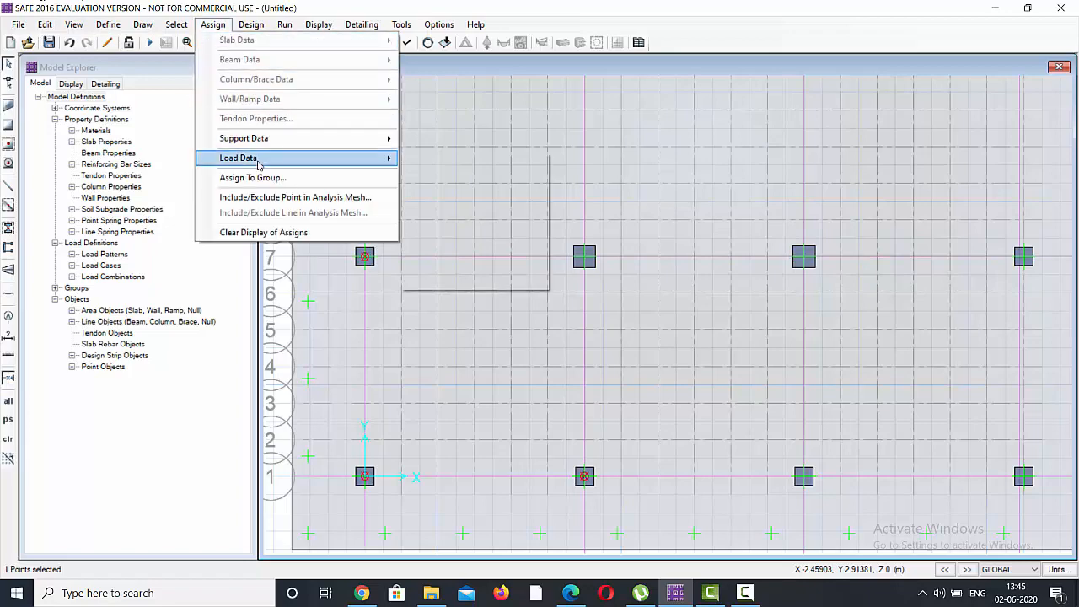
pyautogui.moveTo(337, 158)
pyautogui.click(464, 231)
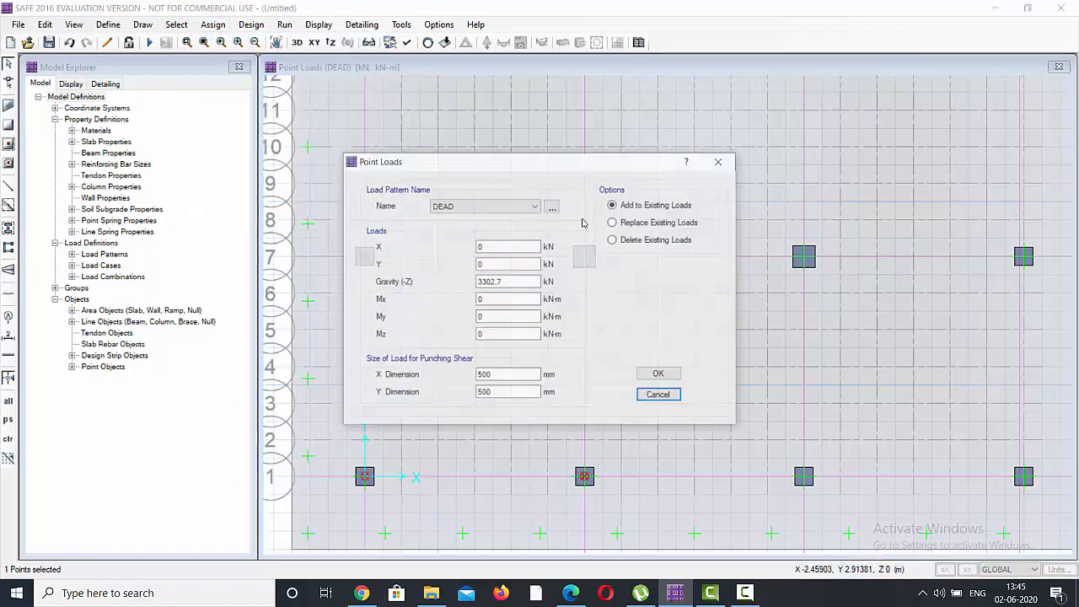
pyautogui.click(523, 207)
pyautogui.click(504, 237)
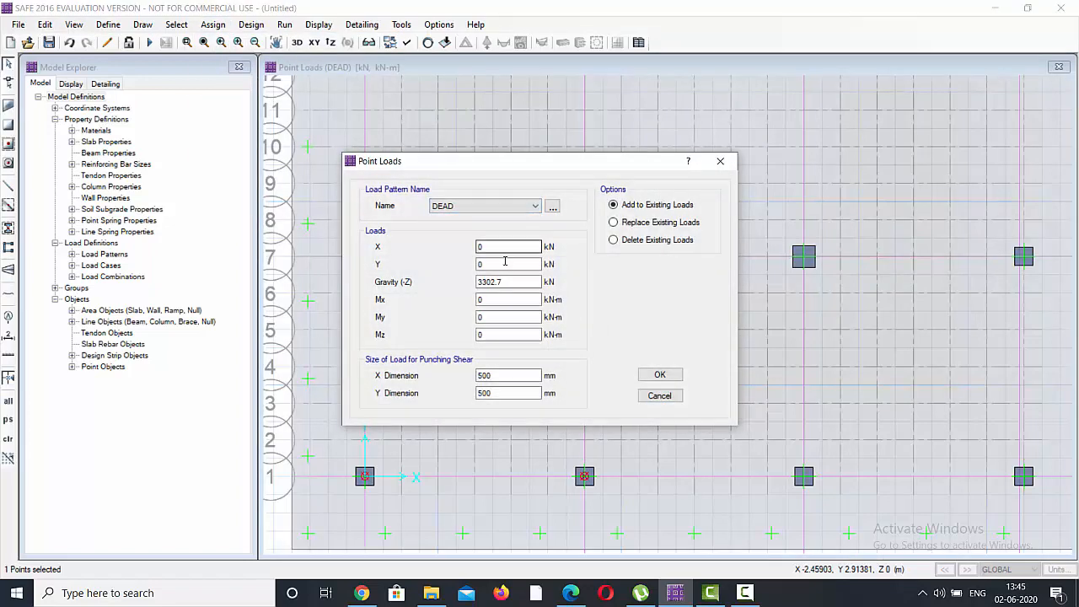
pyautogui.doubleClick(503, 282)
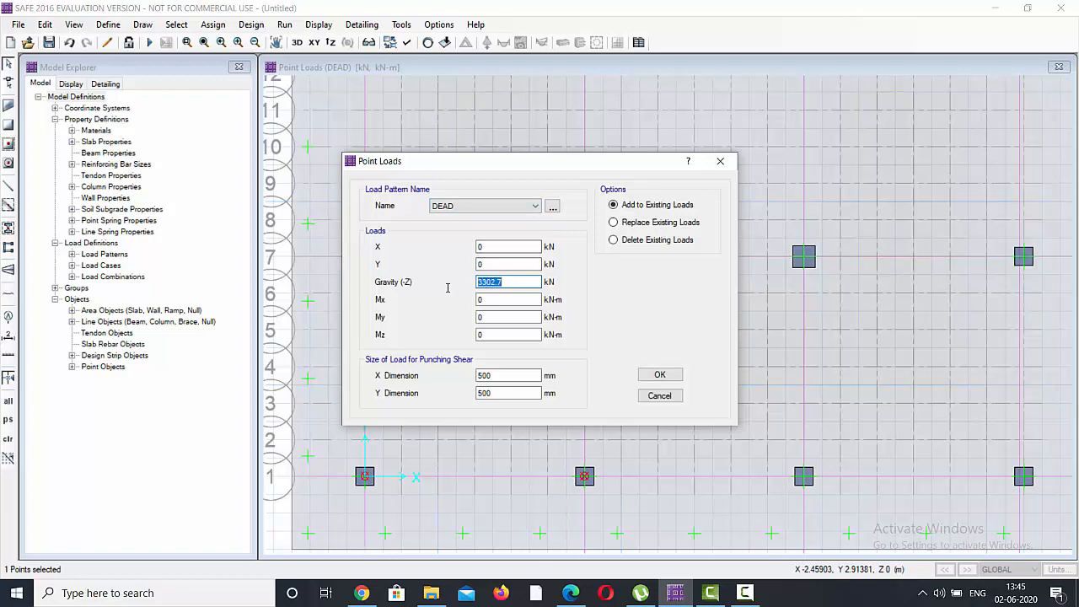
pyautogui.write('1534.4')
pyautogui.click(654, 375)
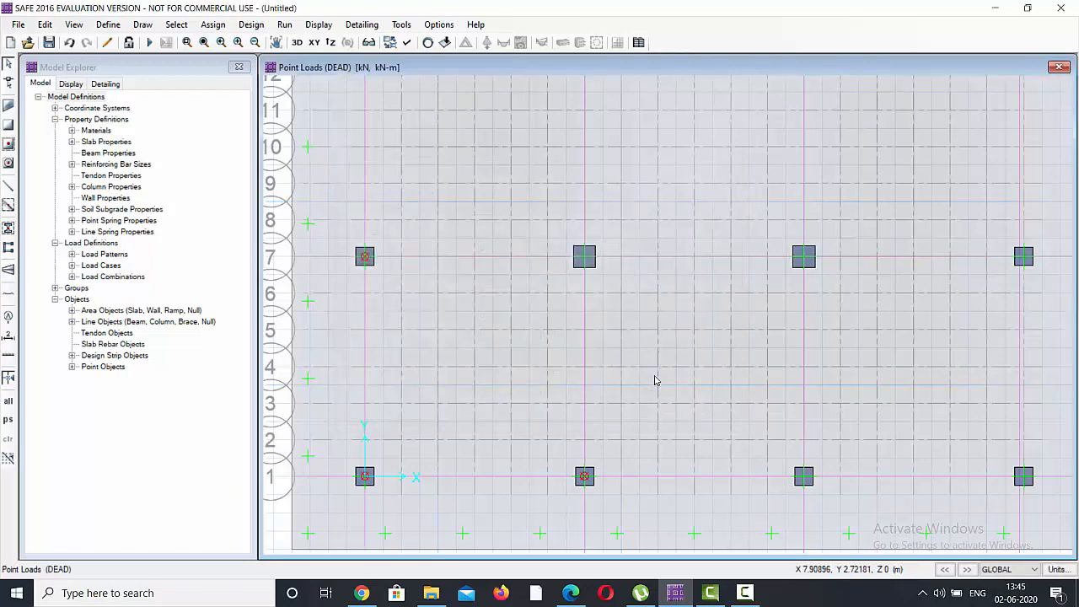
# Step: Select the column point at grid intersection G-19 and assign it a DEAD point load of 2752.1 kN gravity
pyautogui.scroll(-2, 573, 354)
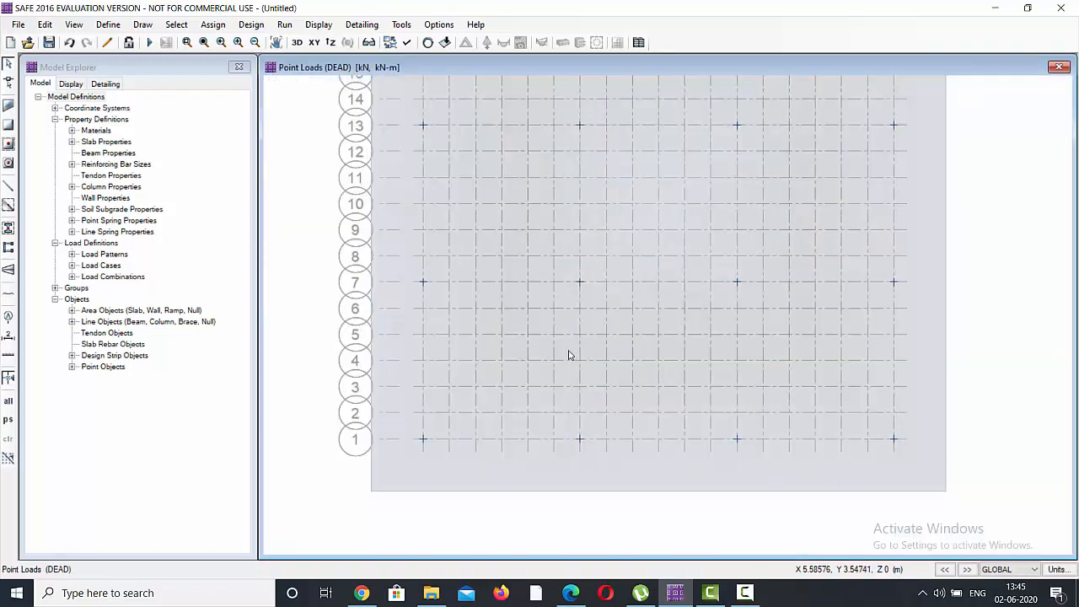
pyautogui.scroll(-1, 572, 350)
pyautogui.scroll(-1, 578, 363)
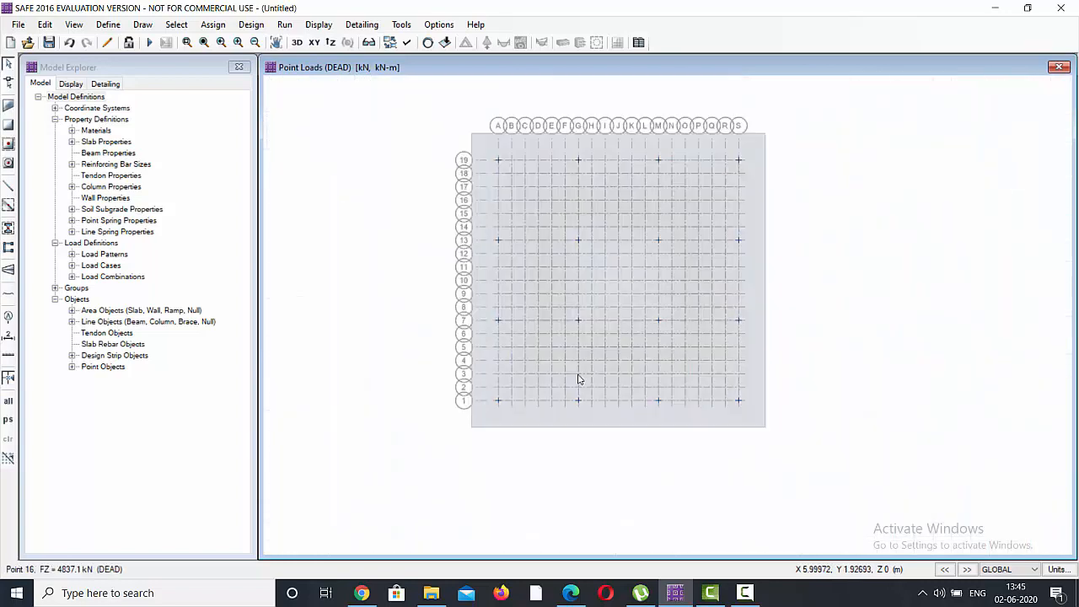
pyautogui.scroll(2, 578, 146)
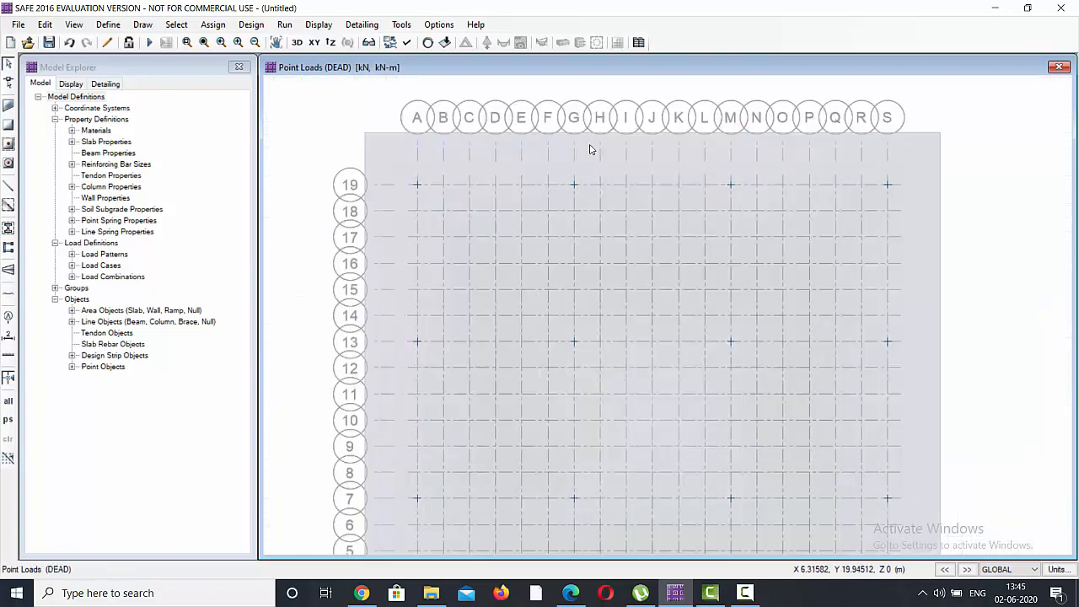
pyautogui.click(573, 185)
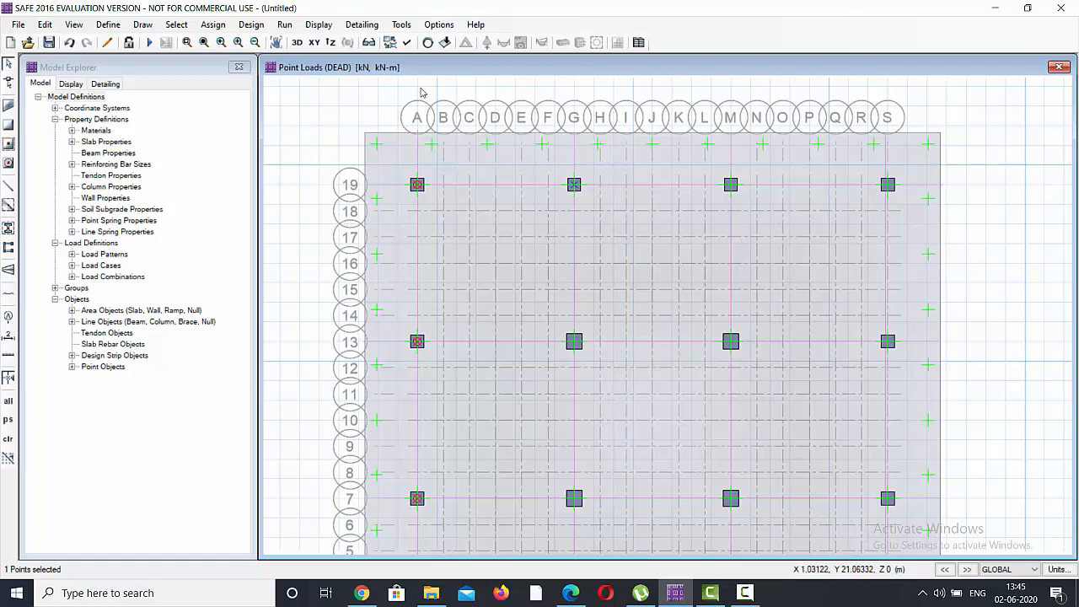
pyautogui.click(212, 25)
pyautogui.click(279, 147)
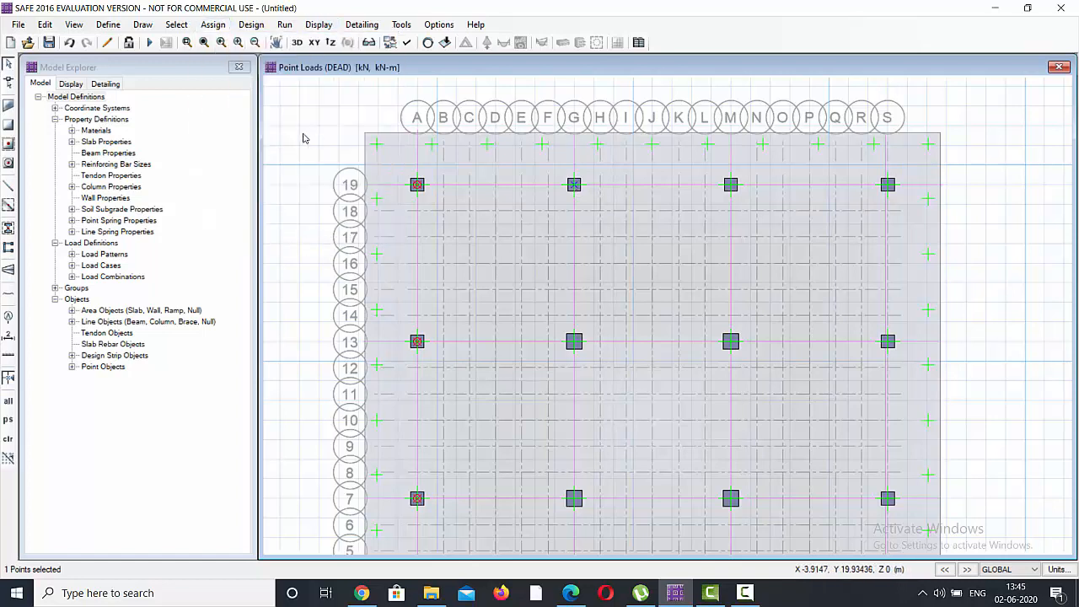
pyautogui.click(213, 25)
pyautogui.moveTo(258, 135)
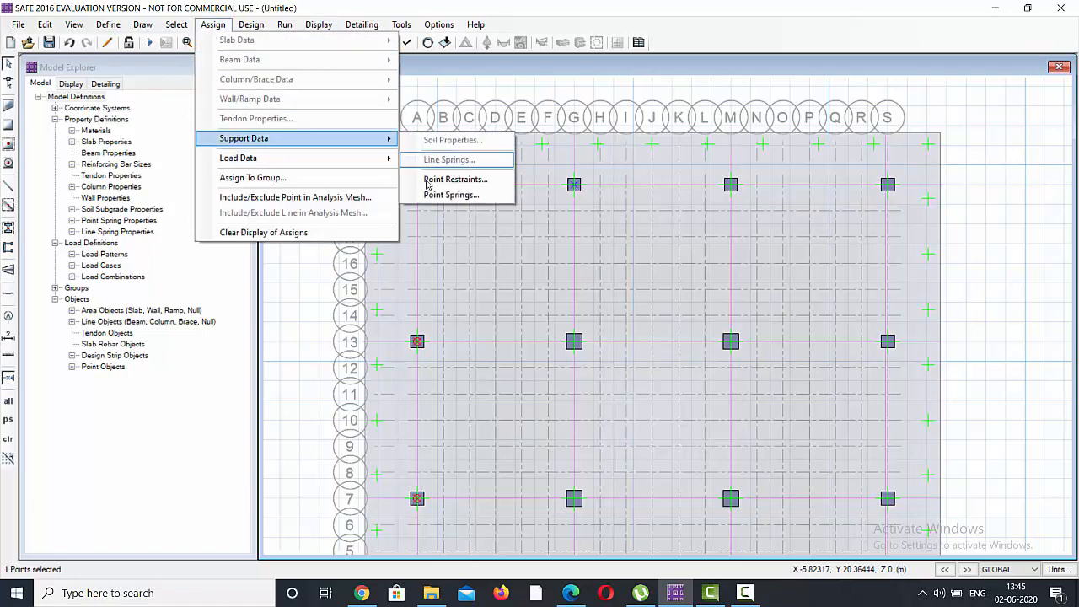
pyautogui.moveTo(333, 160)
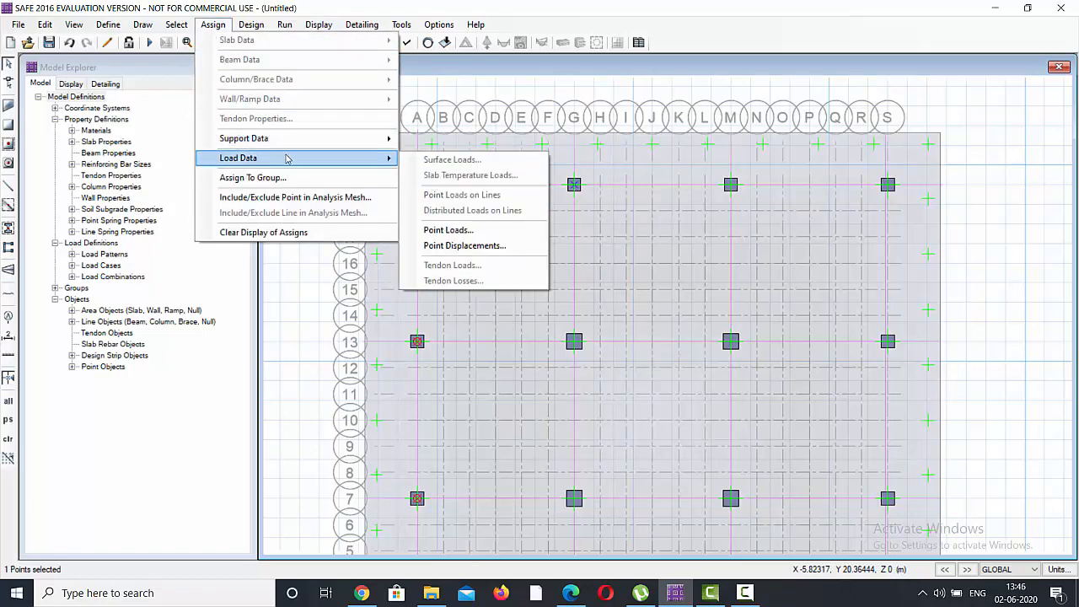
pyautogui.click(447, 228)
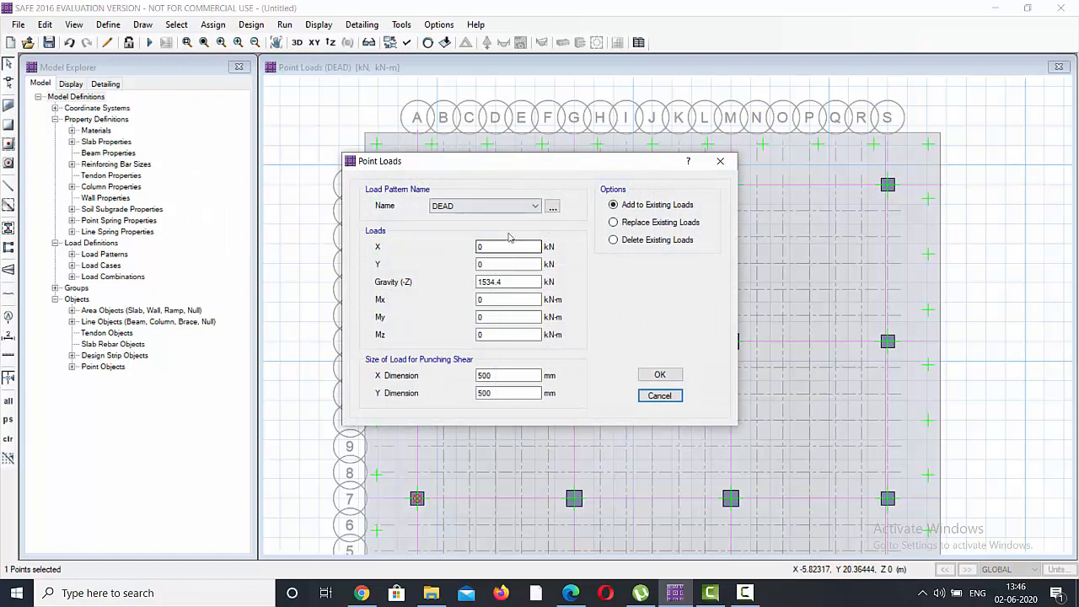
pyautogui.moveTo(515, 280); pyautogui.dragTo(438, 279)
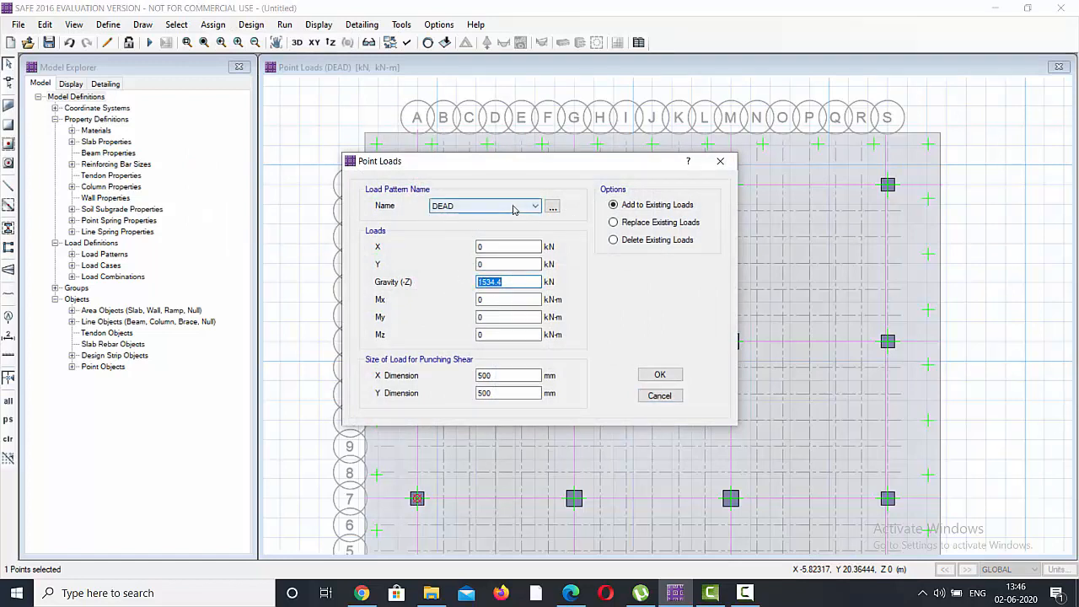
pyautogui.write('2752.1')
pyautogui.click(660, 375)
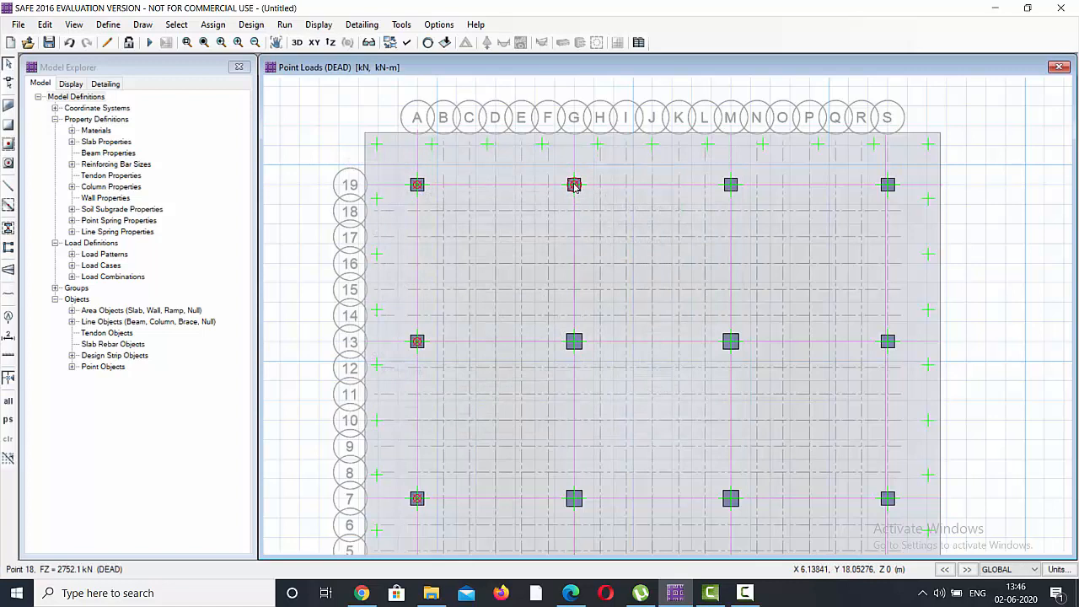
# Step: Reselect the column point at grid intersection G-19 for another point load assignment
pyautogui.click(575, 188)
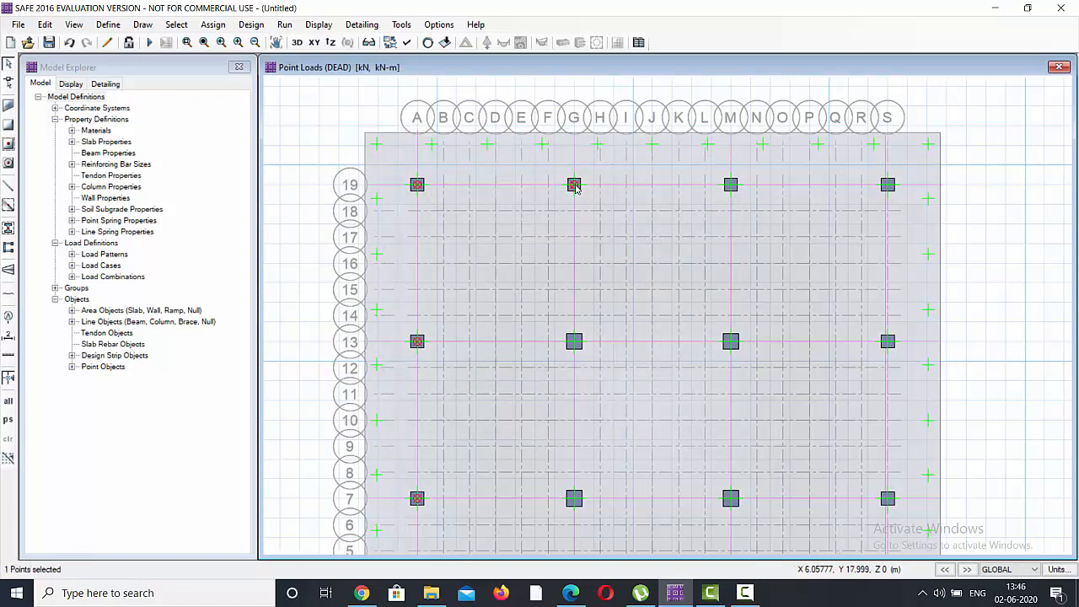
# Step: Assign a LIVE gravity point load of 1300.3 kN to the selected column point at grid G19
pyautogui.click(212, 25)
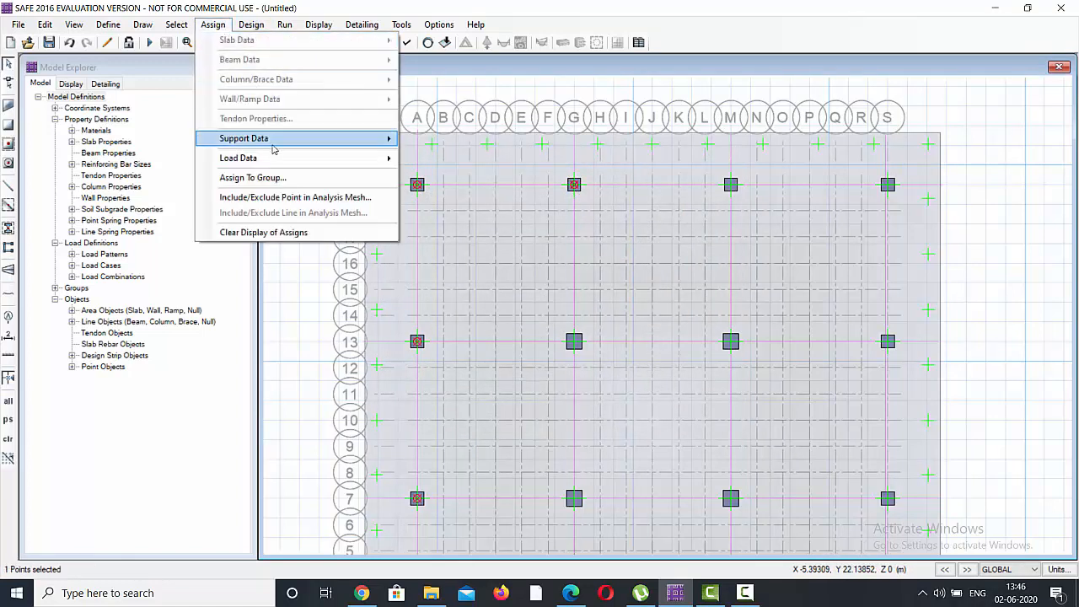
pyautogui.moveTo(292, 160)
pyautogui.click(446, 230)
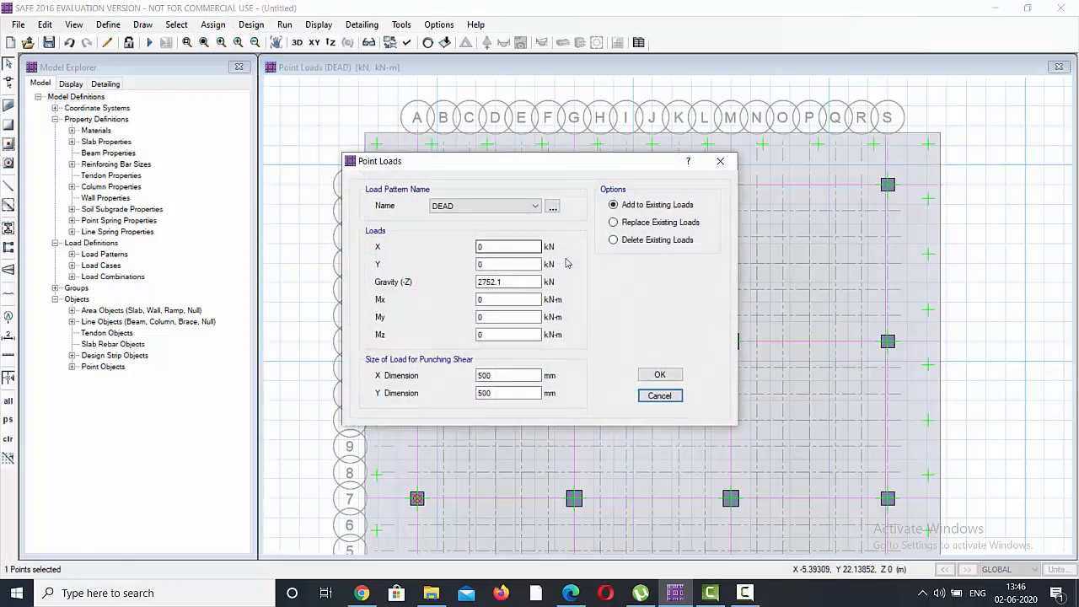
pyautogui.click(461, 230)
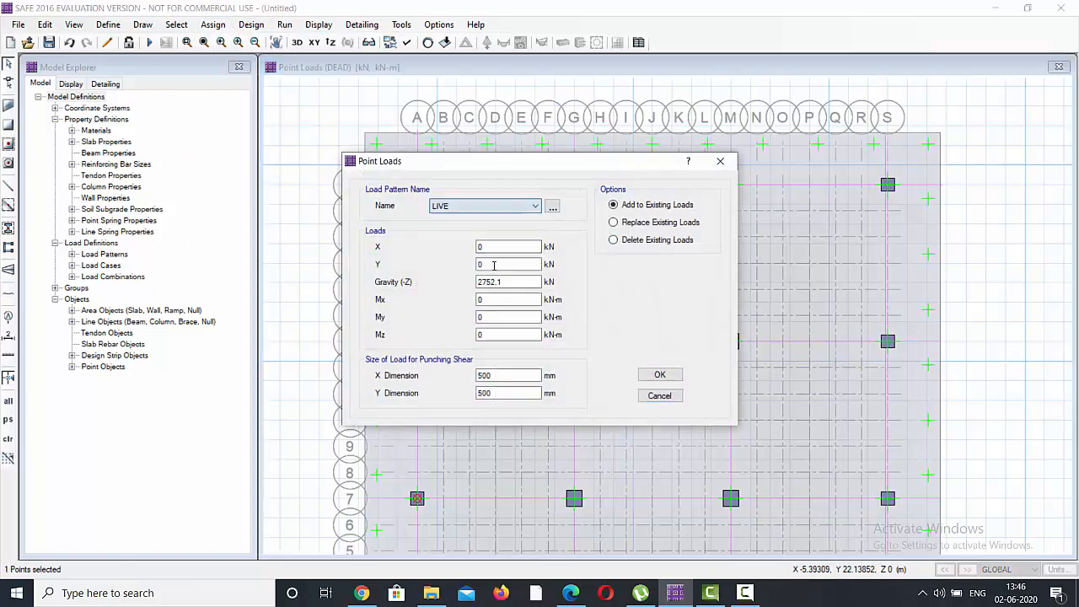
pyautogui.moveTo(524, 281); pyautogui.dragTo(434, 283)
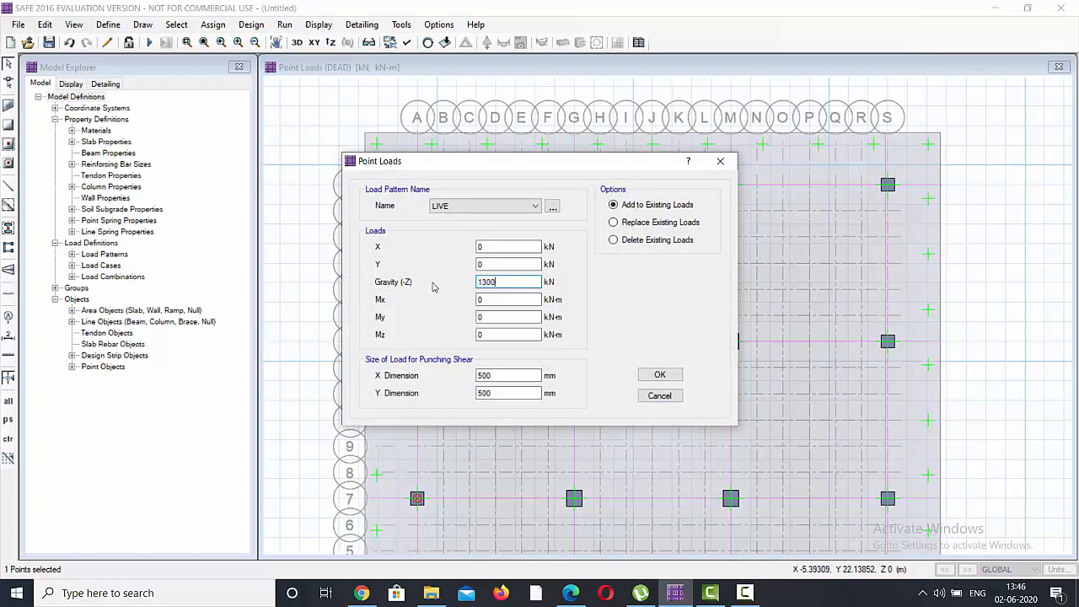
pyautogui.click(658, 374)
# Step: Inspect the object information of the column point at grid G1
pyautogui.scroll(-3, 553, 291)
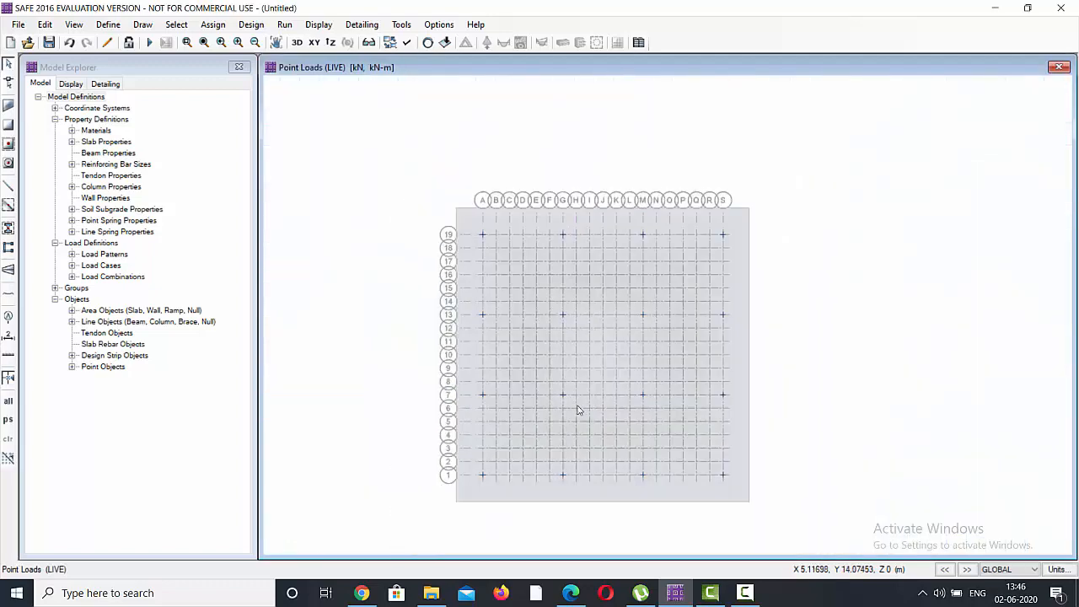
pyautogui.rightClick(563, 477)
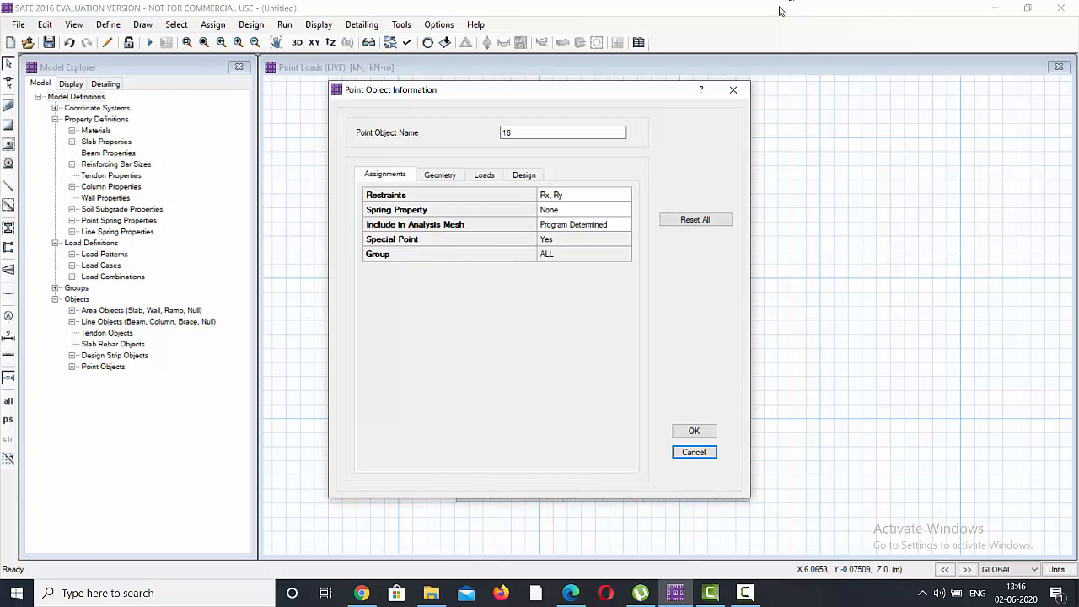
pyautogui.click(733, 91)
pyautogui.scroll(1, 654, 491)
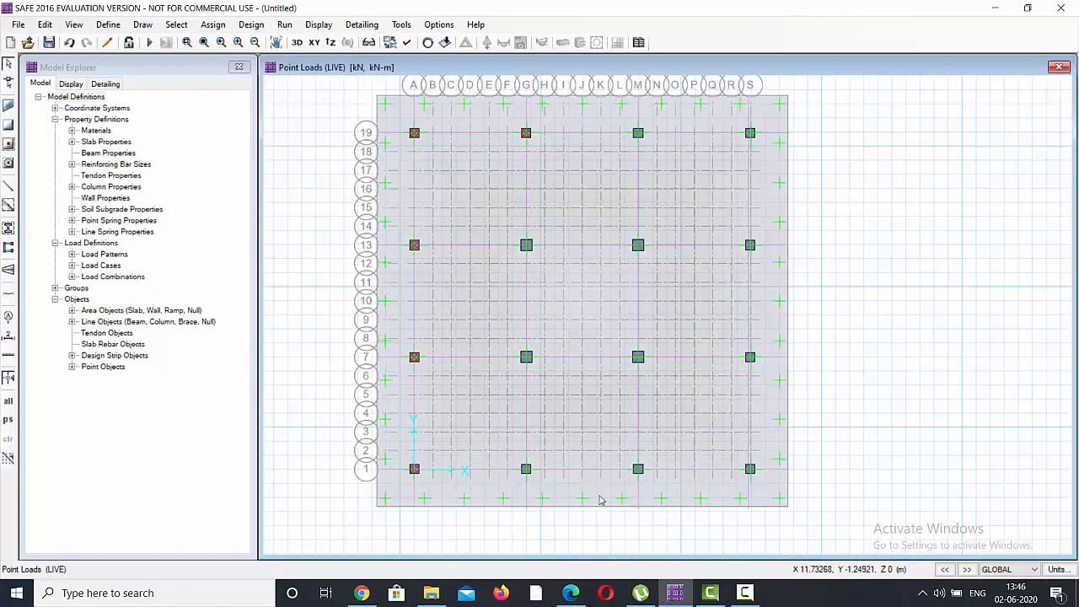
pyautogui.scroll(1, 530, 486)
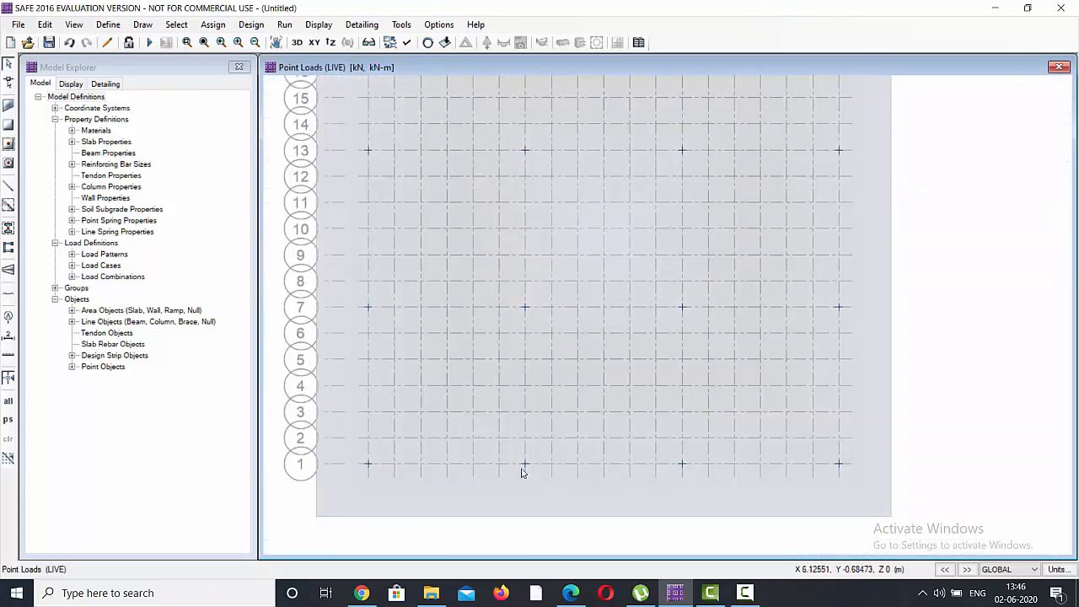
pyautogui.click(526, 466)
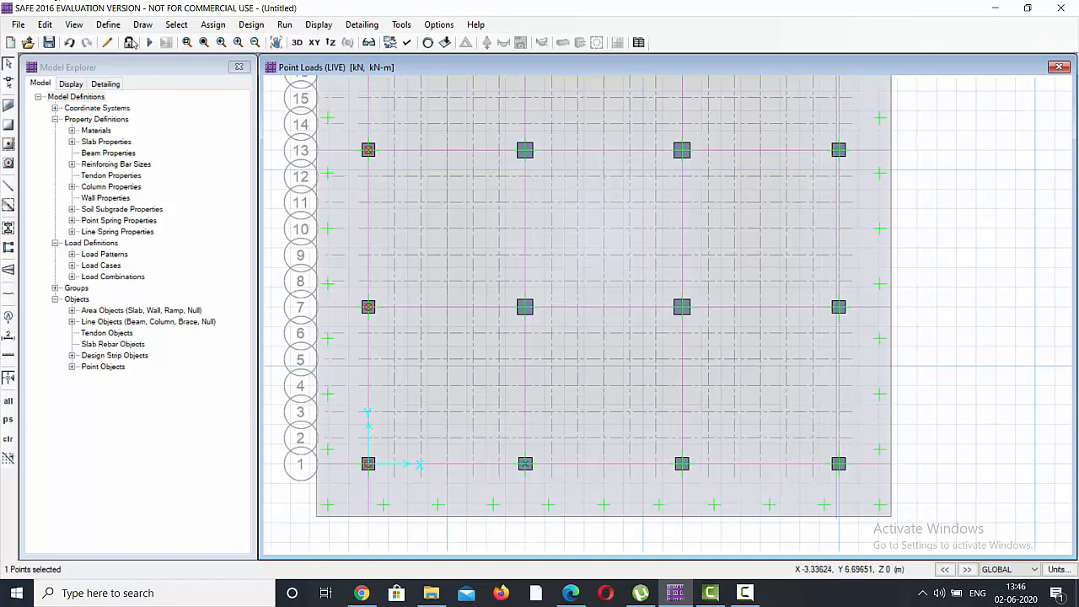
pyautogui.click(213, 24)
pyautogui.moveTo(244, 161)
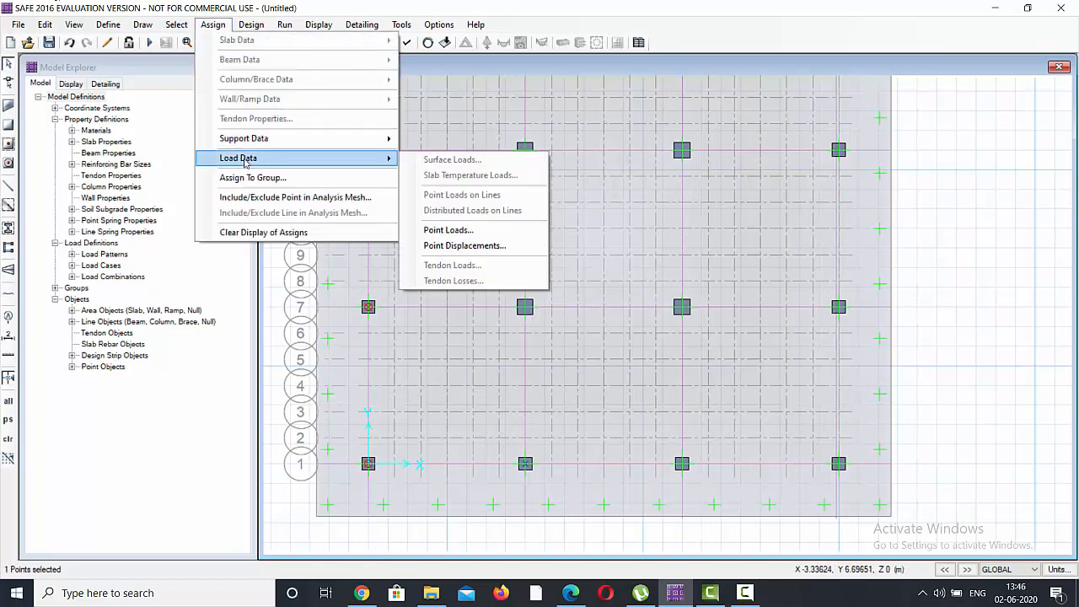
pyautogui.click(443, 229)
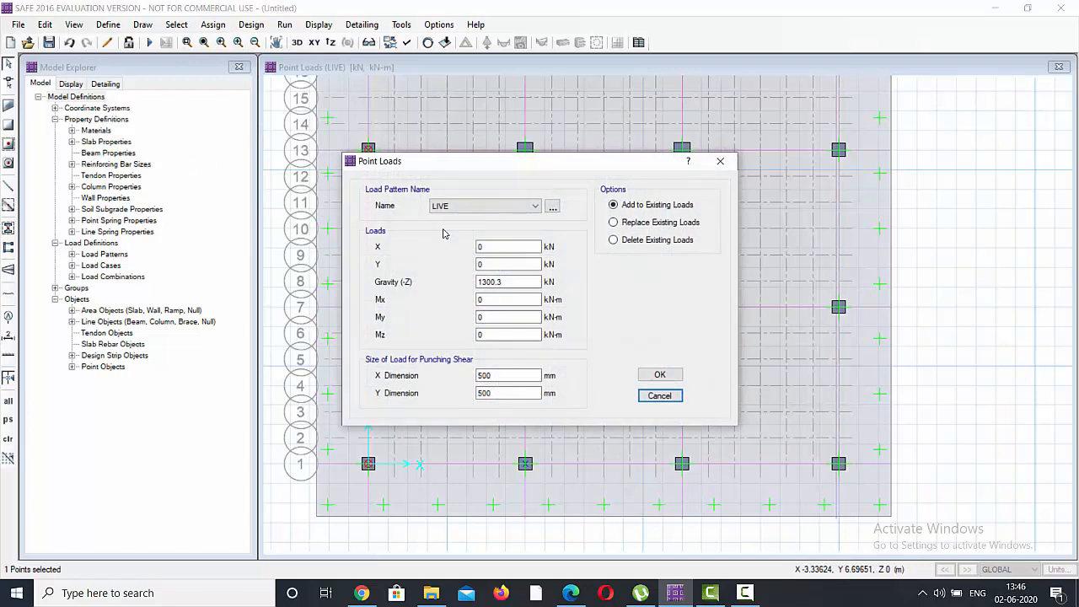
pyautogui.click(720, 161)
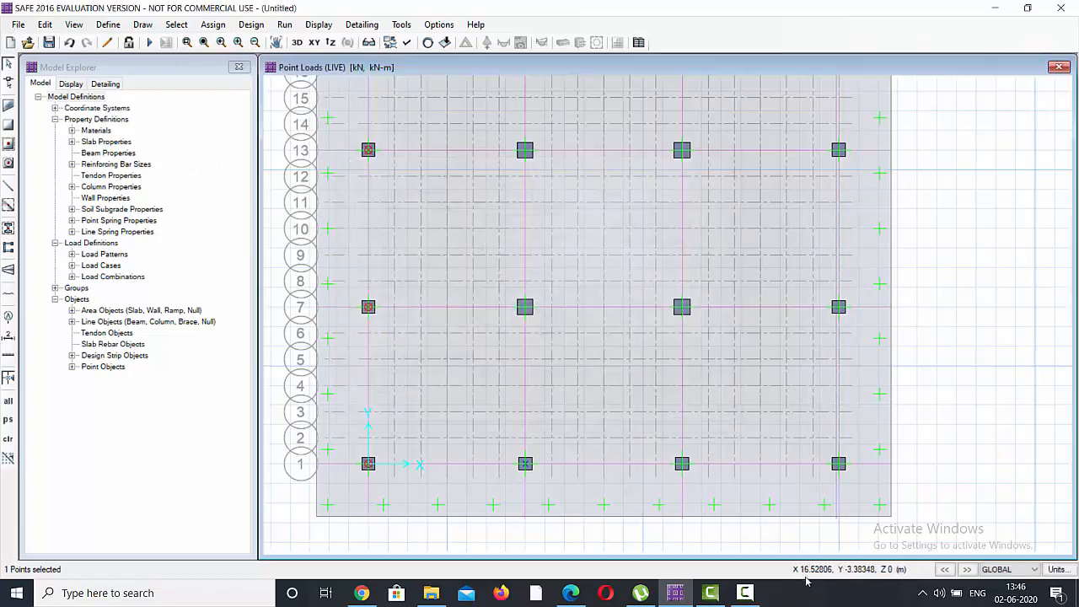
pyautogui.click(756, 597)
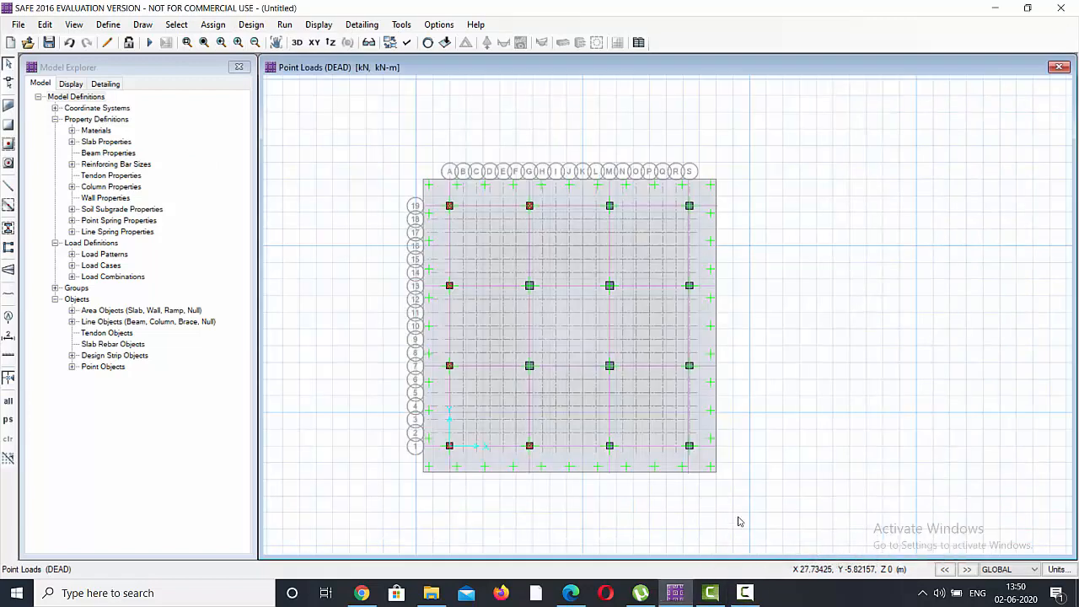
# Step: Assign a DEAD gravity point load of 3128.8 kN to the column point at grid M1
pyautogui.scroll(3, 620, 464)
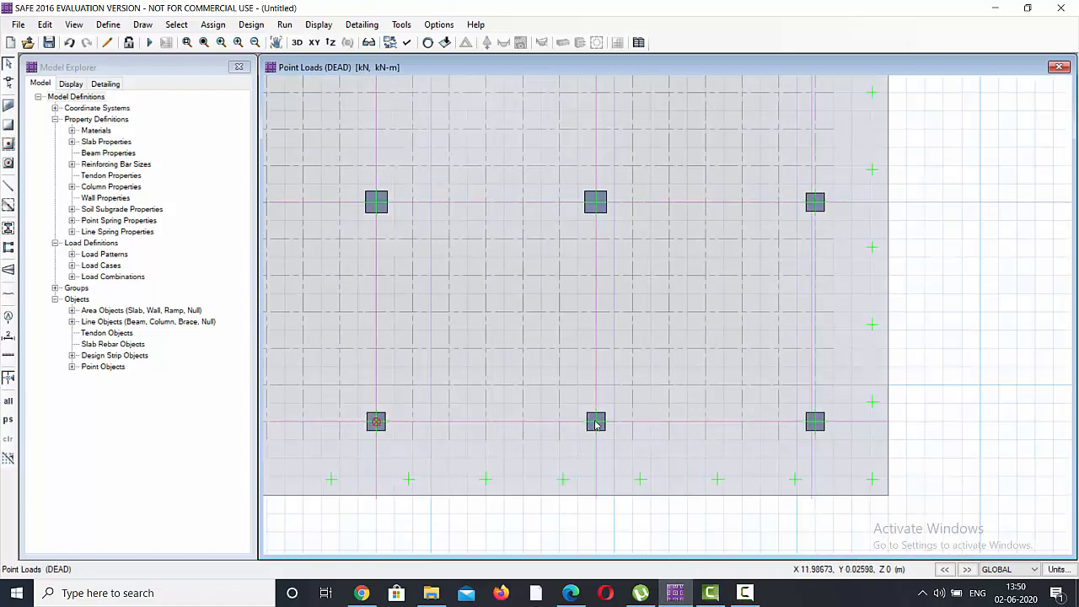
pyautogui.click(596, 421)
pyautogui.click(216, 25)
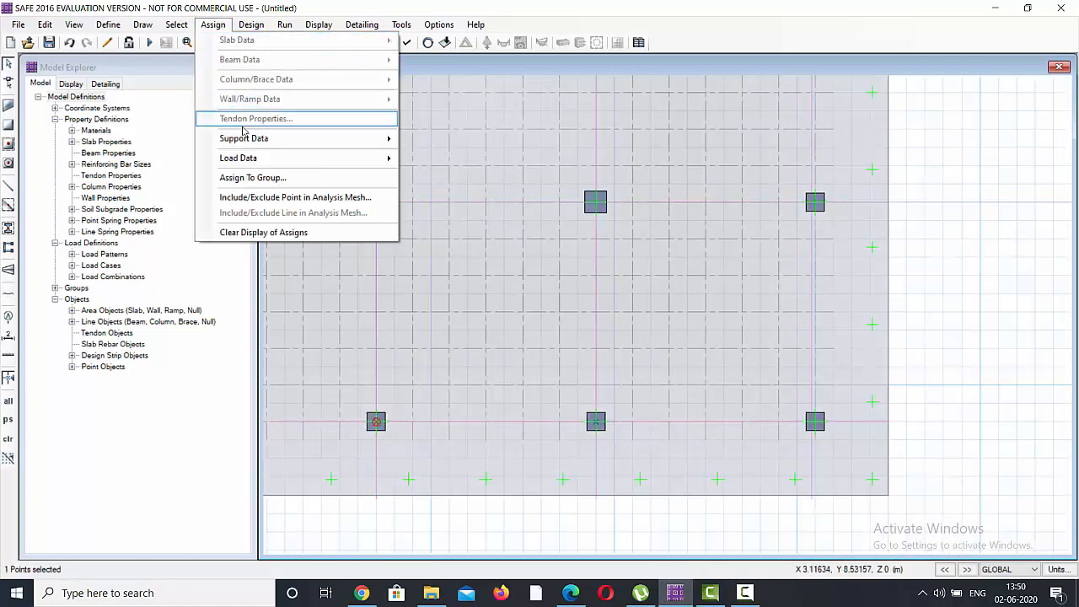
pyautogui.moveTo(247, 160)
pyautogui.click(440, 230)
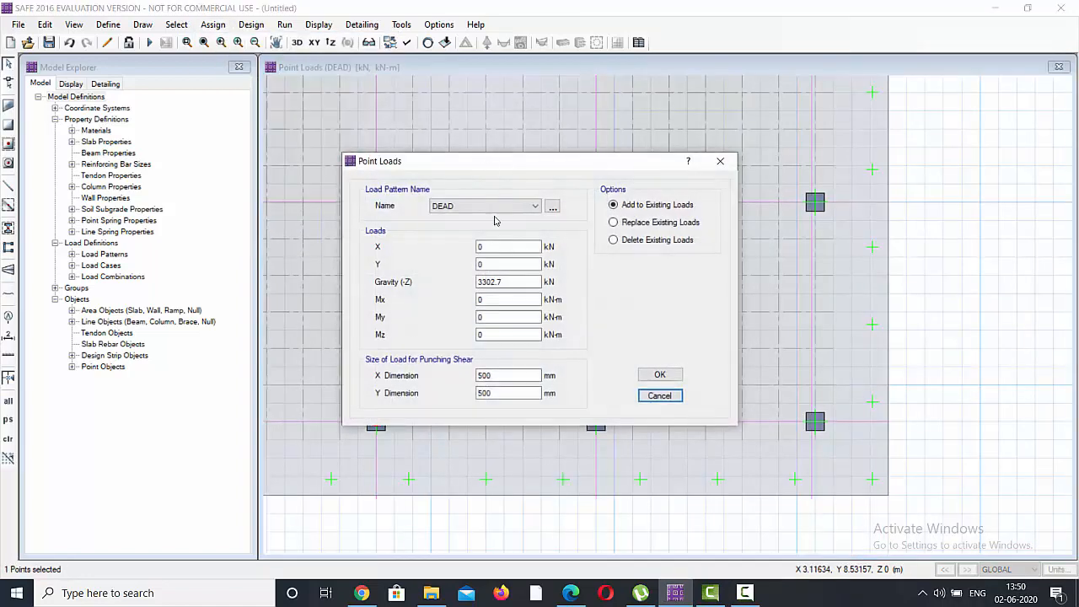
pyautogui.moveTo(511, 281); pyautogui.dragTo(457, 287)
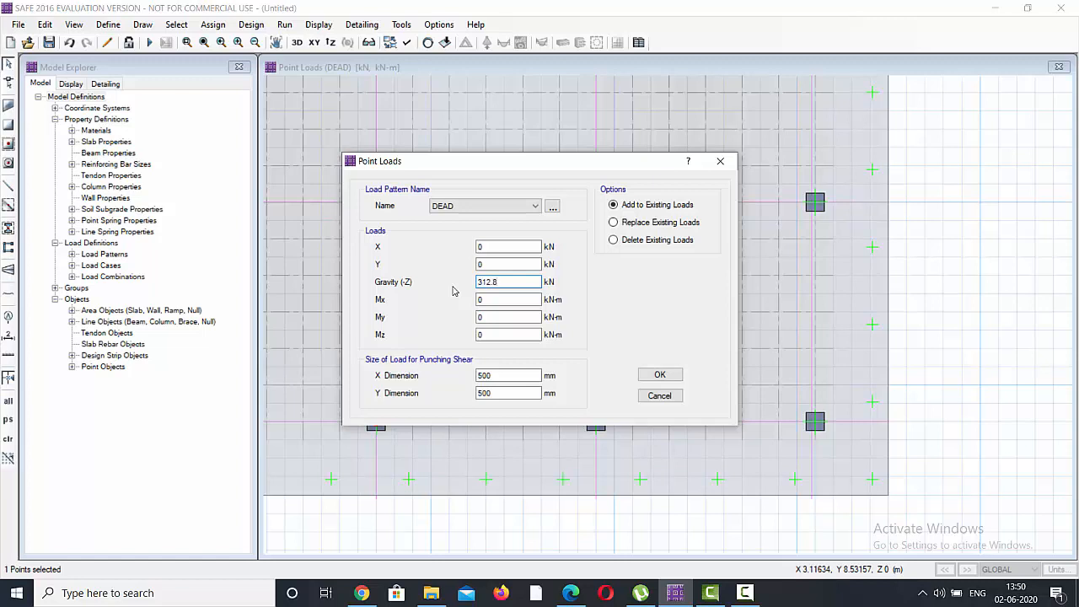
pyautogui.click(744, 593)
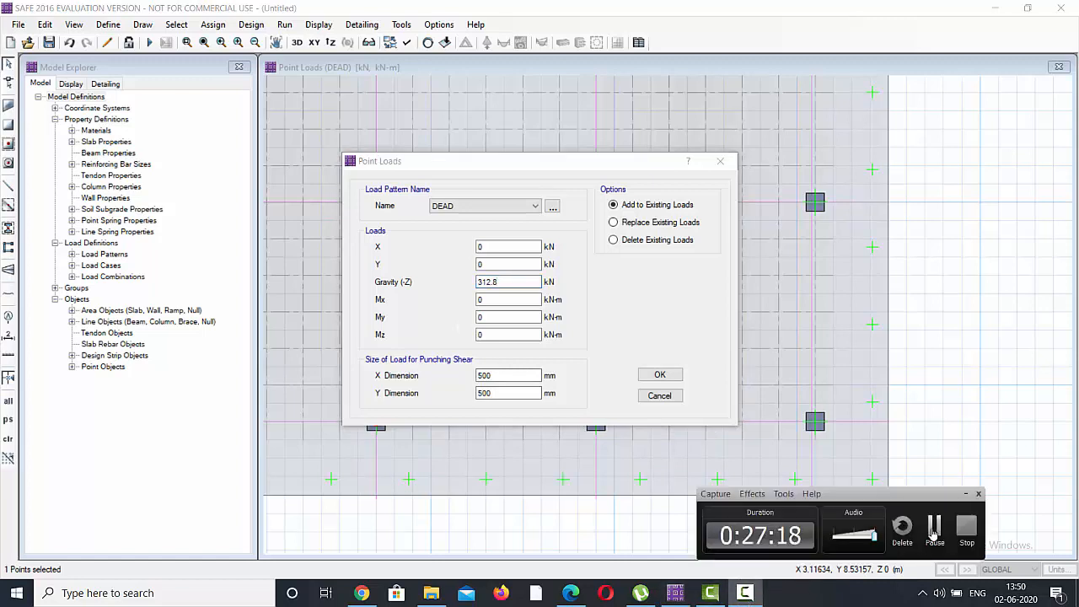
pyautogui.click(518, 282)
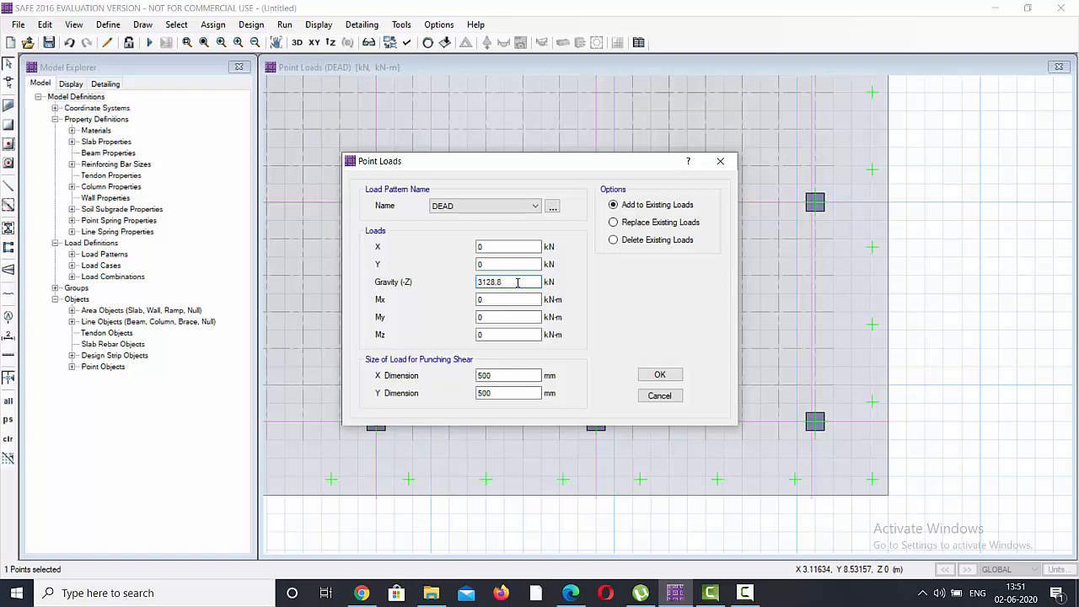
pyautogui.click(660, 376)
# Step: Assign a LIVE gravity point load of 1426.6 kN to the column point at grid M1
pyautogui.scroll(-4, 599, 281)
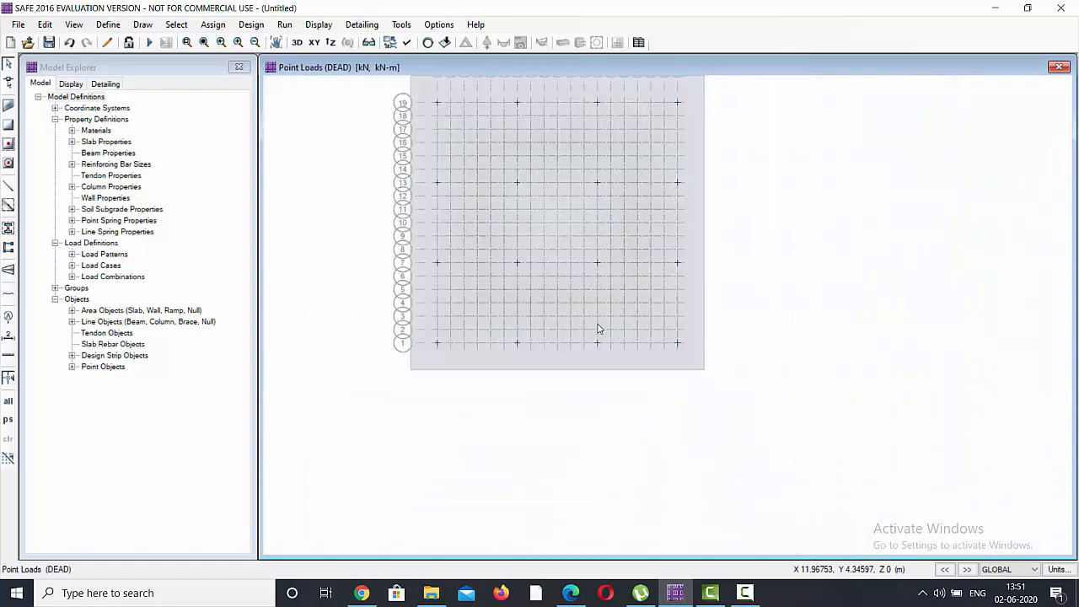
pyautogui.scroll(3, 598, 330)
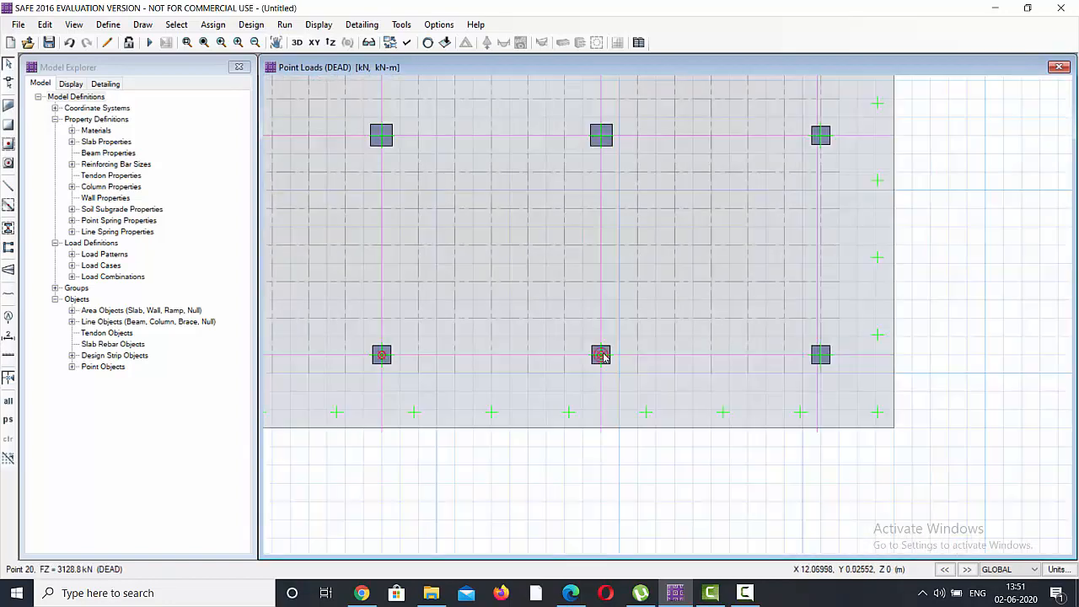
pyautogui.click(601, 356)
pyautogui.click(601, 356)
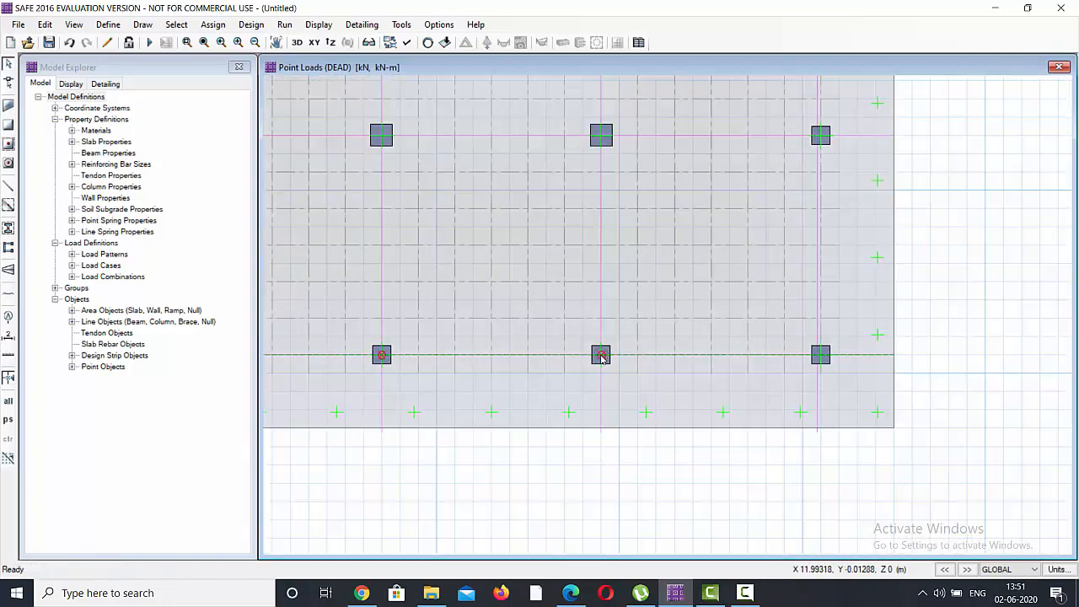
pyautogui.click(213, 25)
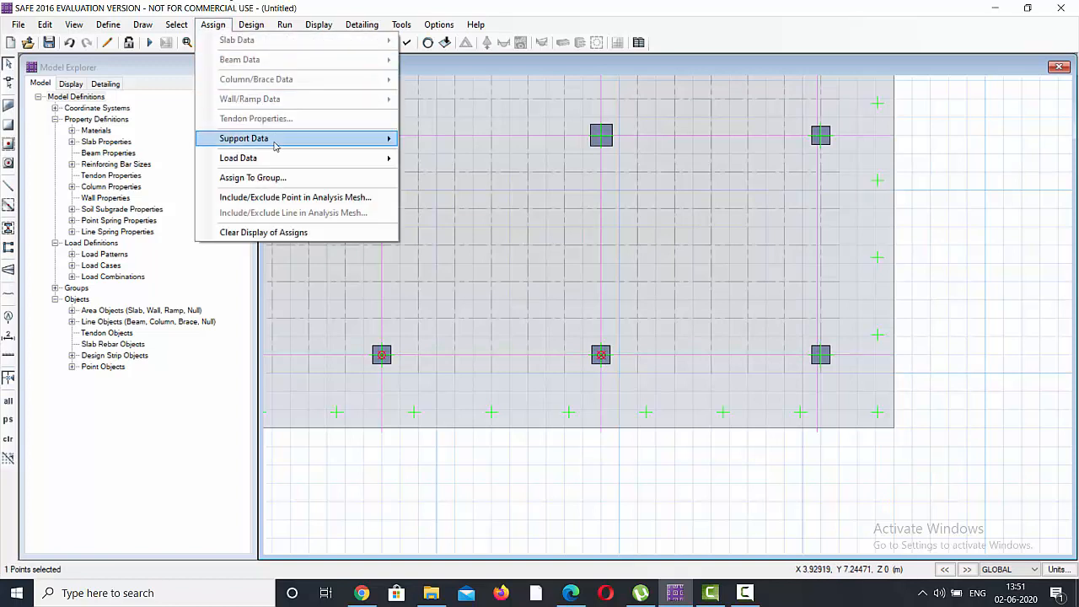
pyautogui.moveTo(291, 160)
pyautogui.click(447, 230)
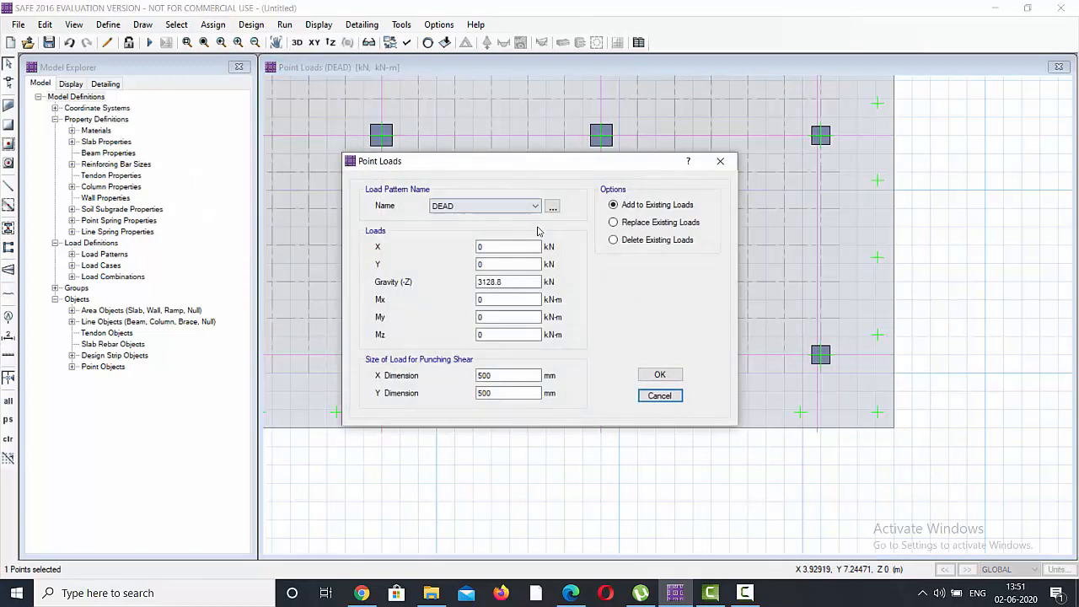
pyautogui.click(516, 206)
pyautogui.click(506, 227)
pyautogui.press('Tab')
pyautogui.press('Tab')
pyautogui.press('Tab')
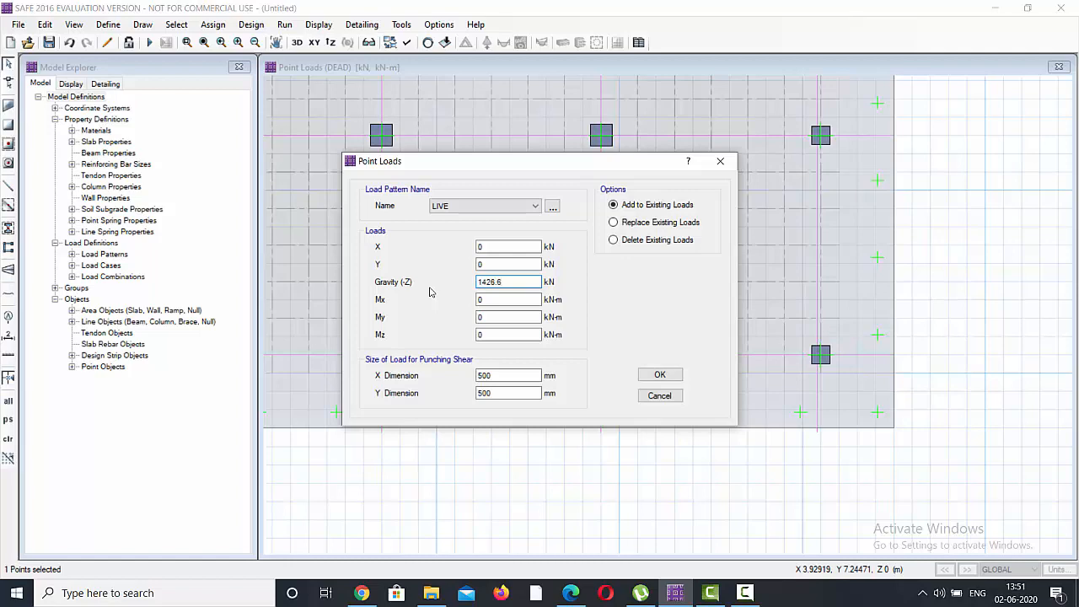
pyautogui.click(675, 376)
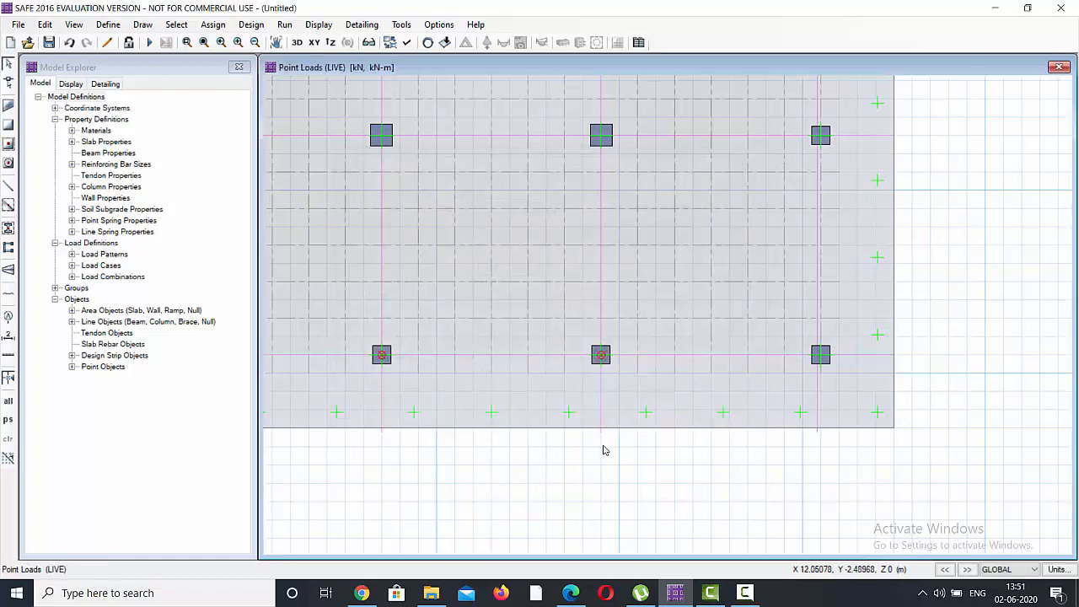
# Step: Inspect the object information of the column point at grid M19
pyautogui.scroll(1, 606, 231)
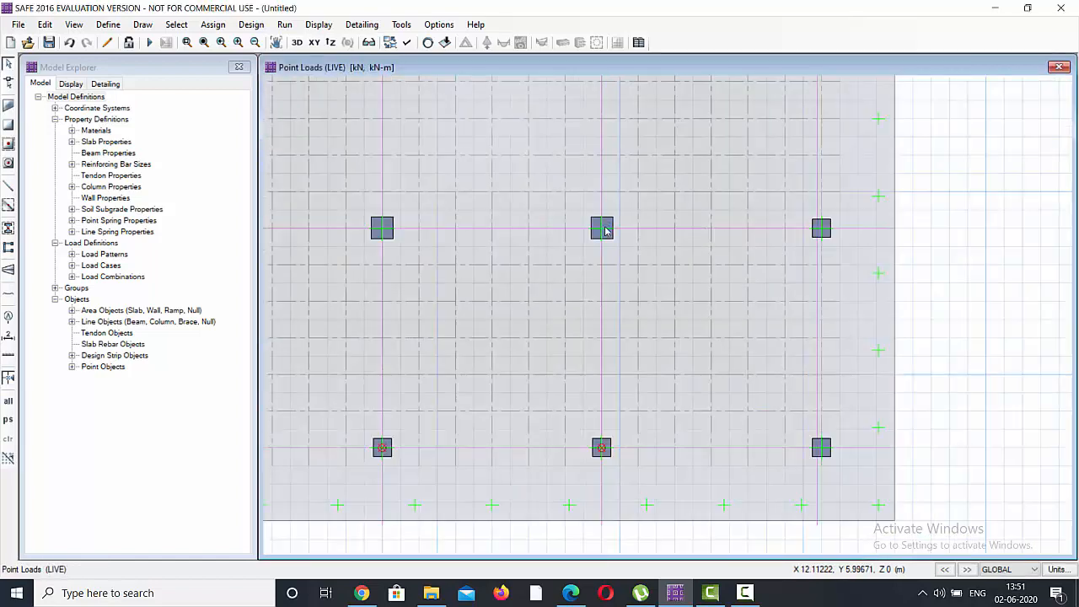
pyautogui.scroll(-1, 594, 278)
pyautogui.scroll(-1, 573, 354)
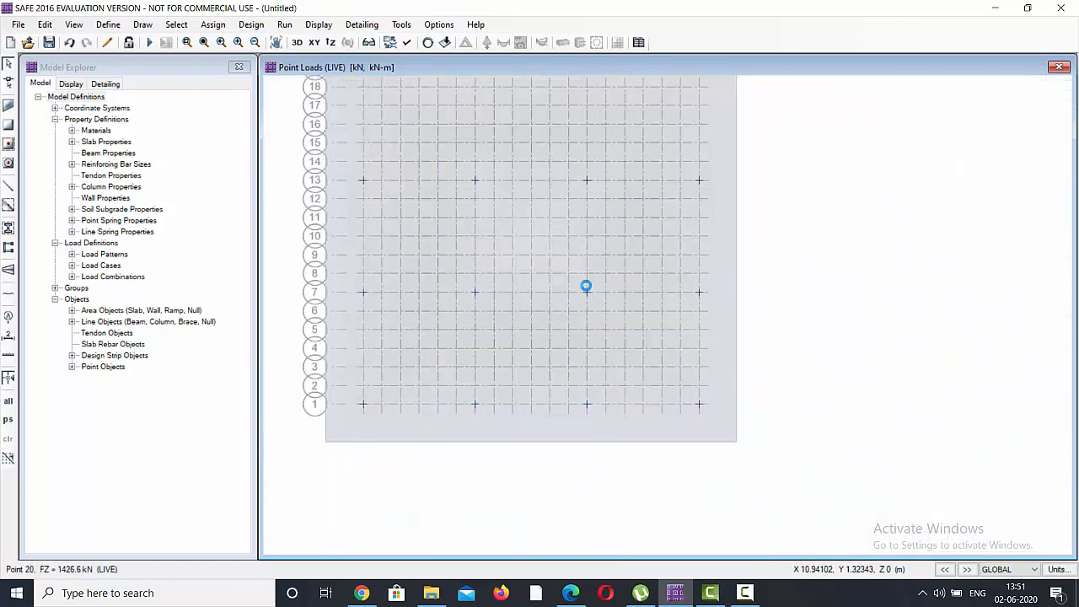
pyautogui.scroll(1, 603, 139)
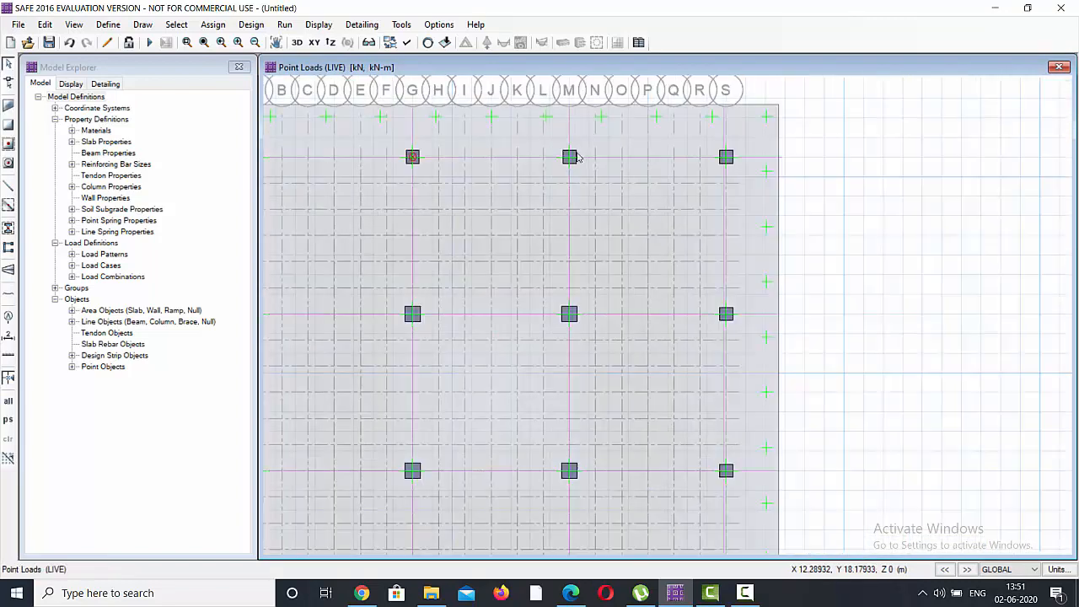
pyautogui.click(570, 158)
pyautogui.rightClick(570, 159)
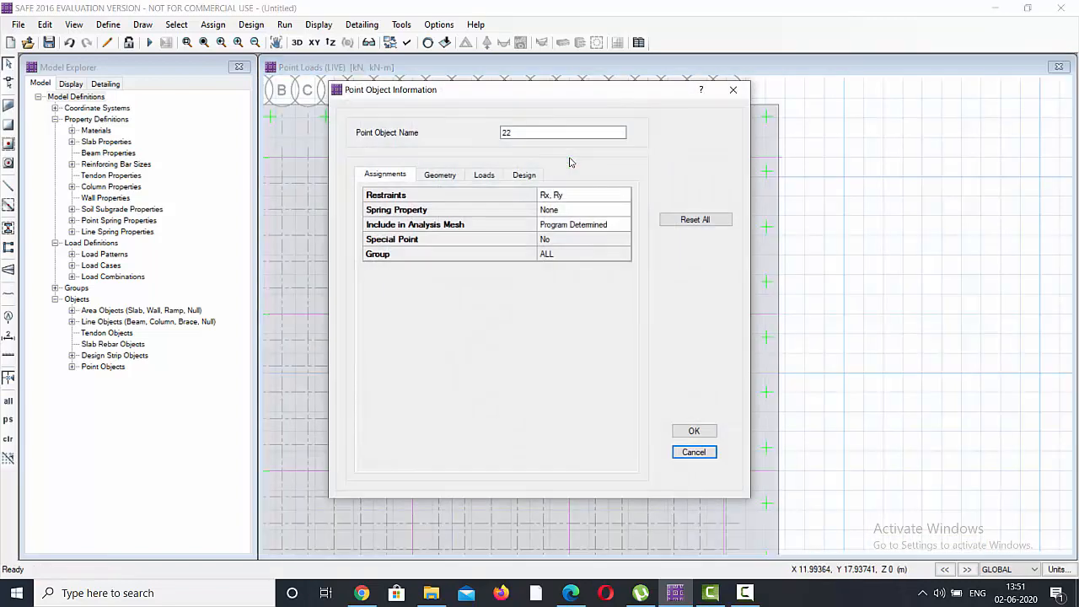
pyautogui.click(733, 90)
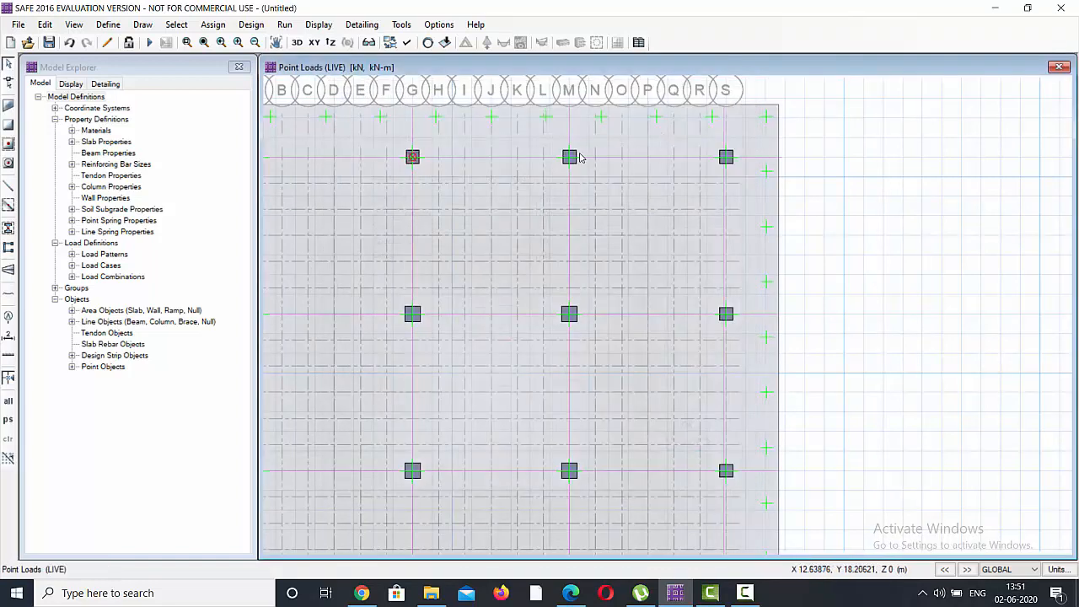
# Step: Assign a DEAD gravity point load of 2969 kN to the column point at grid M19
pyautogui.click(214, 25)
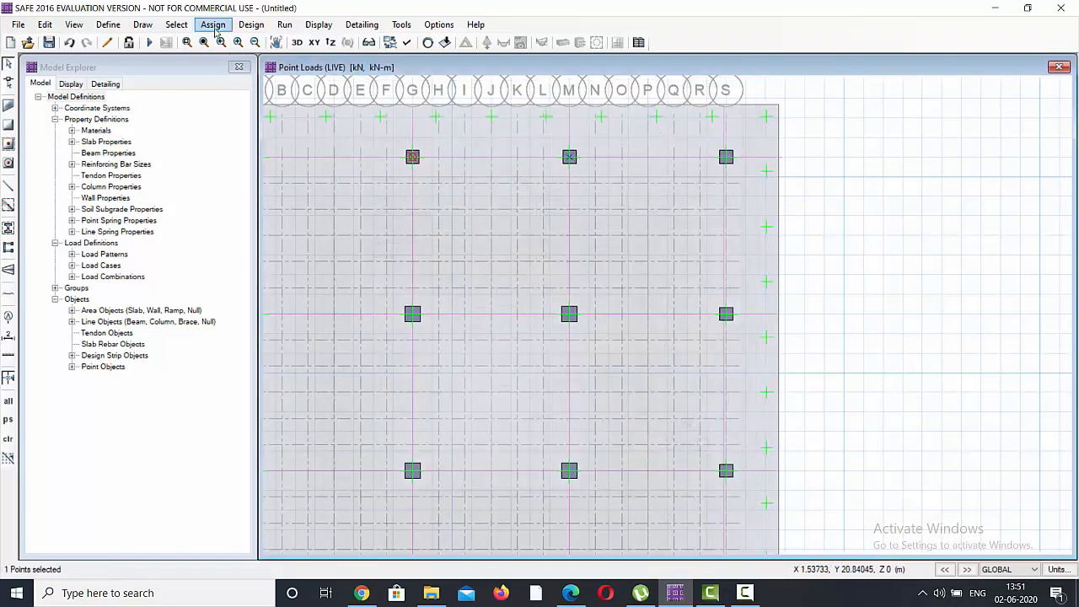
pyautogui.moveTo(271, 164)
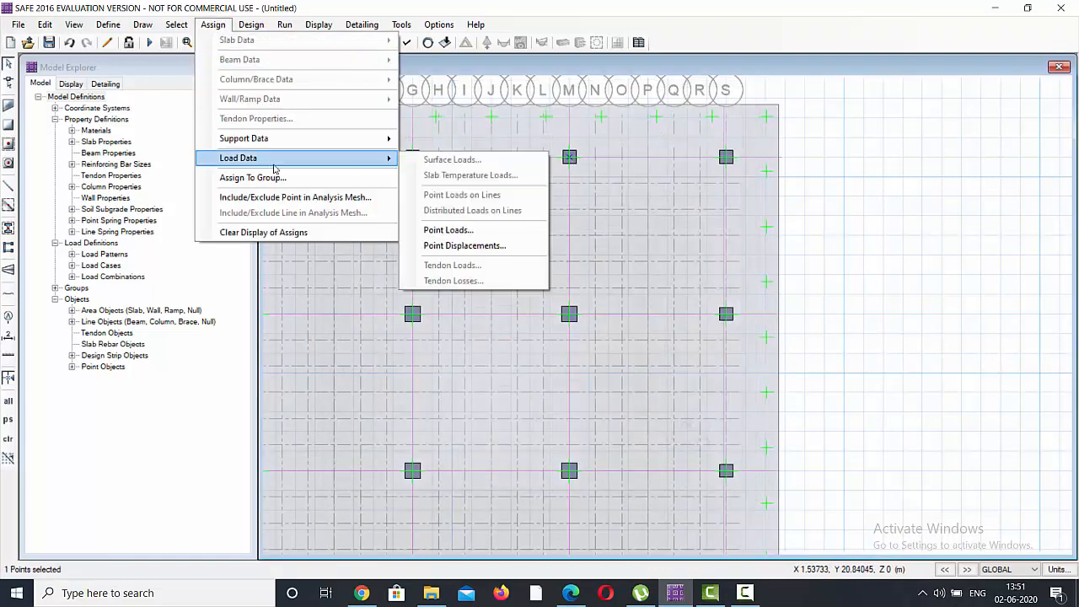
pyautogui.click(497, 237)
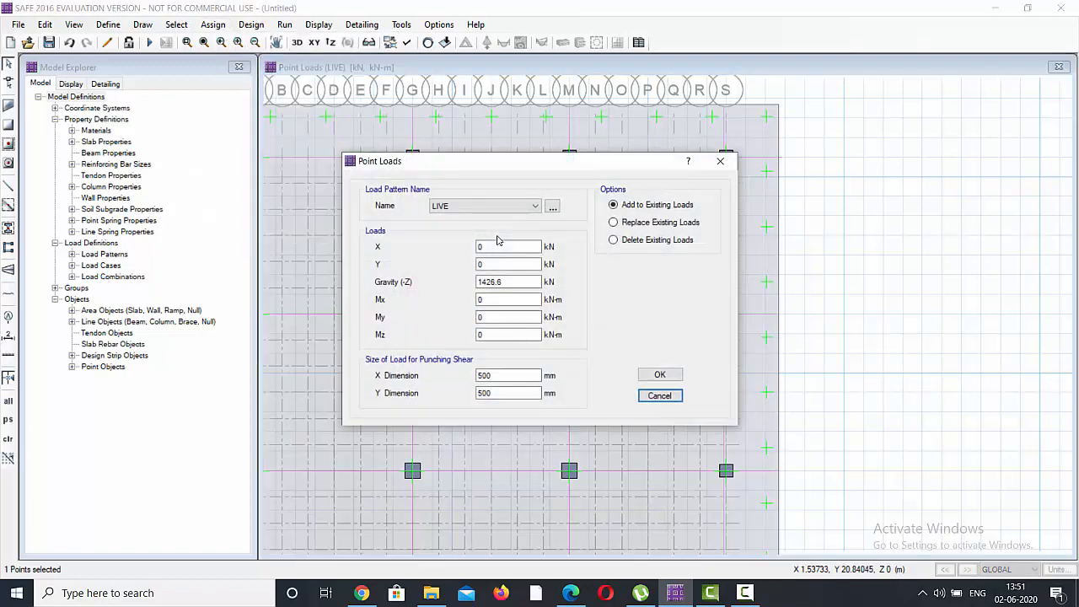
pyautogui.moveTo(512, 280); pyautogui.dragTo(454, 282)
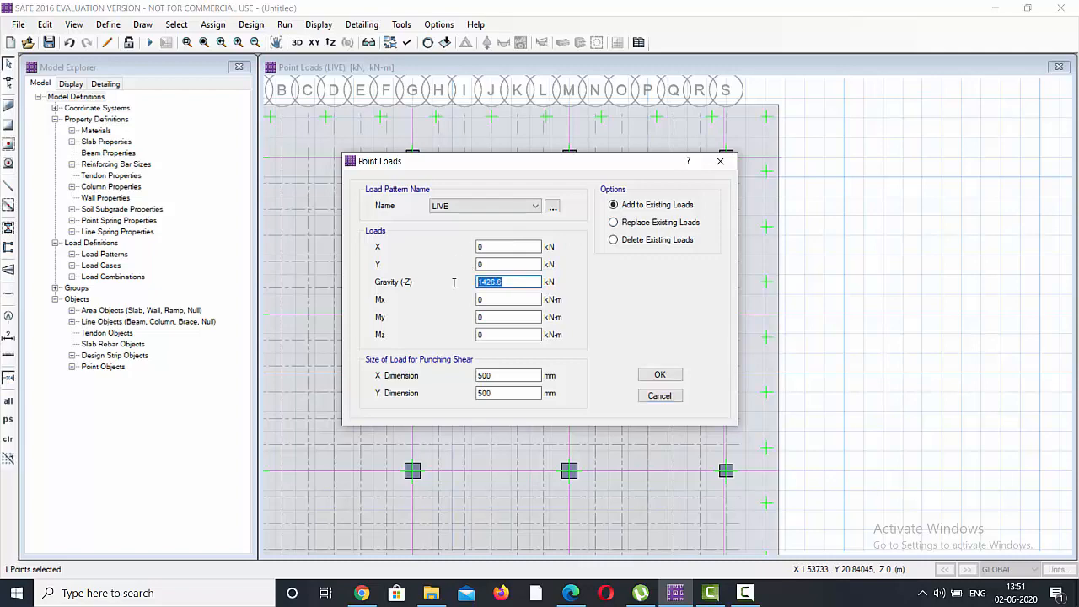
pyautogui.moveTo(595, 169); pyautogui.dragTo(753, 231)
pyautogui.click(754, 592)
pyautogui.click(754, 591)
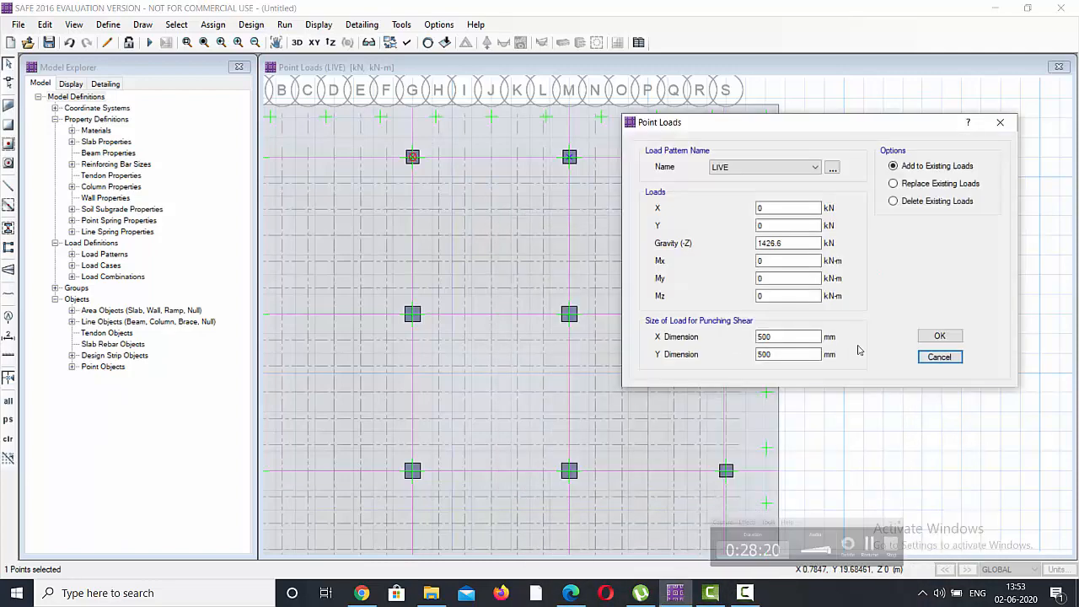
pyautogui.click(807, 167)
pyautogui.click(734, 180)
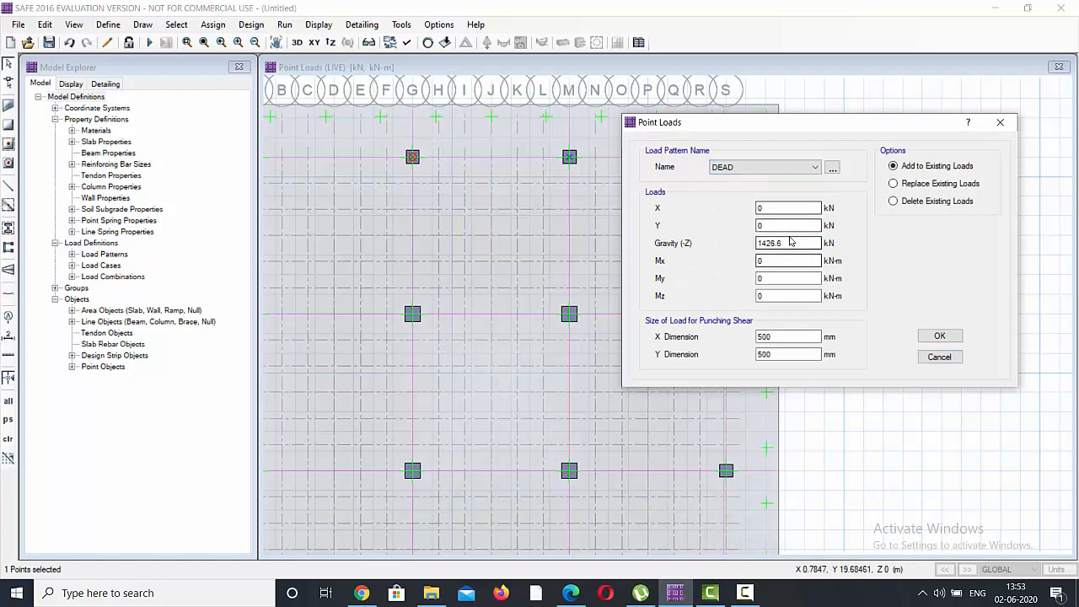
pyautogui.moveTo(793, 245); pyautogui.dragTo(693, 253)
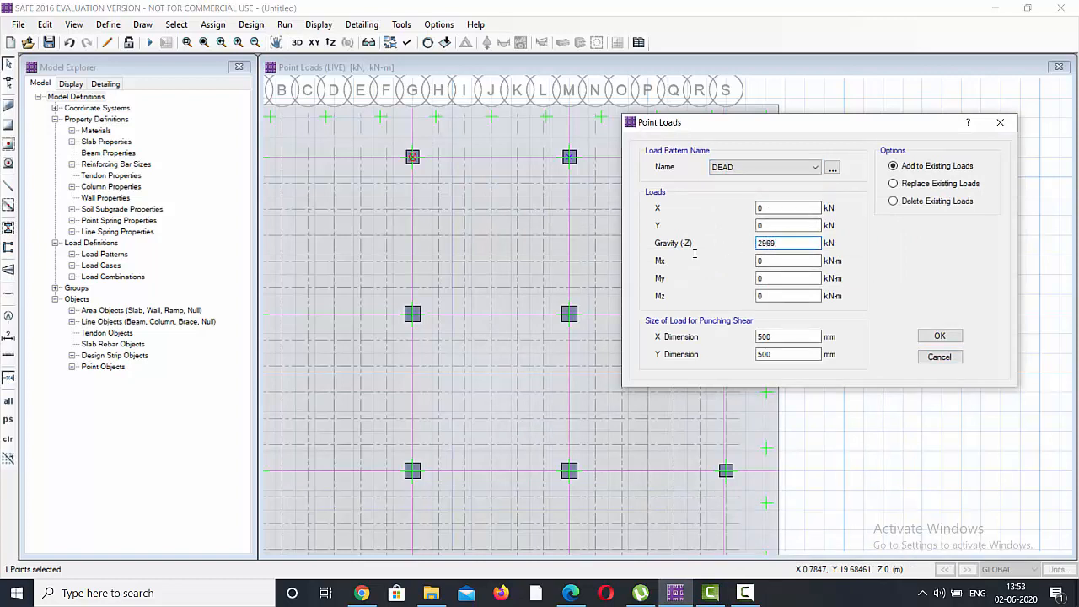
pyautogui.click(939, 336)
# Step: Assign a LIVE gravity point load of 1425.6 kN to the column point at grid M19
pyautogui.click(571, 160)
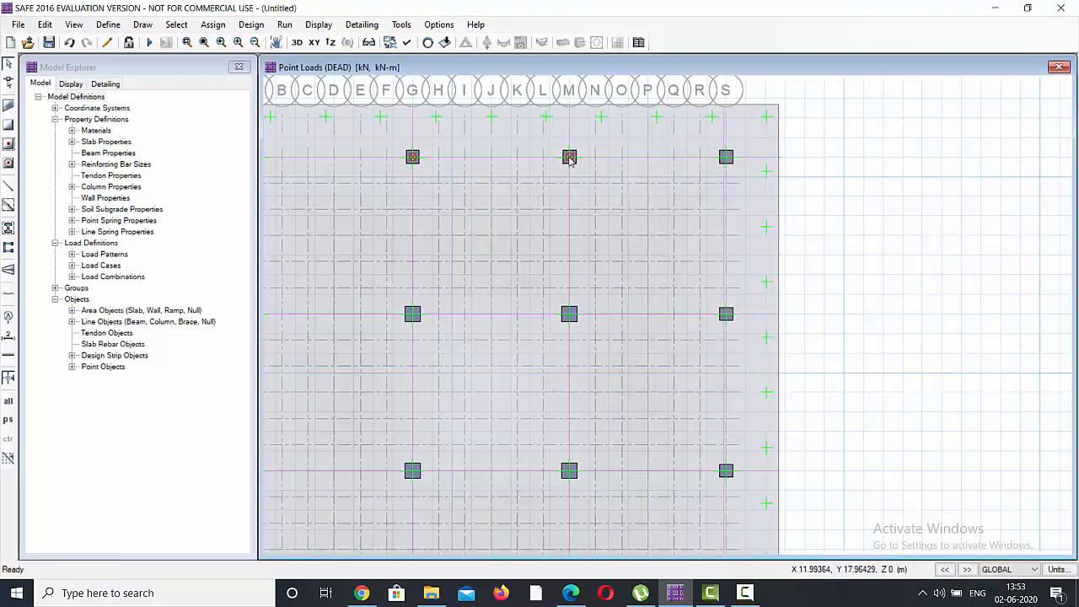
pyautogui.click(213, 24)
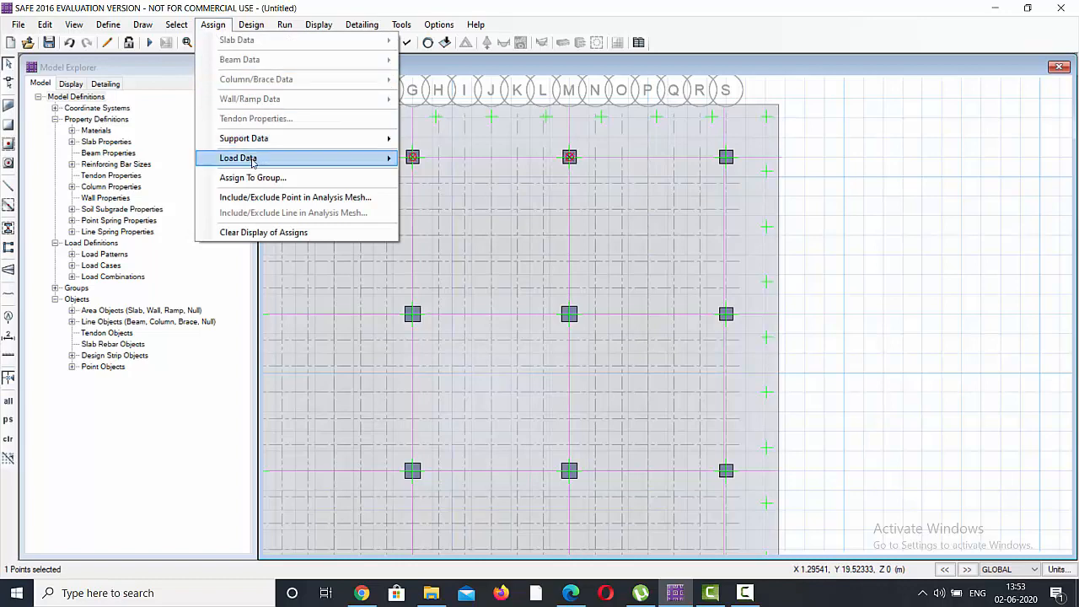
pyautogui.moveTo(246, 157)
pyautogui.click(469, 230)
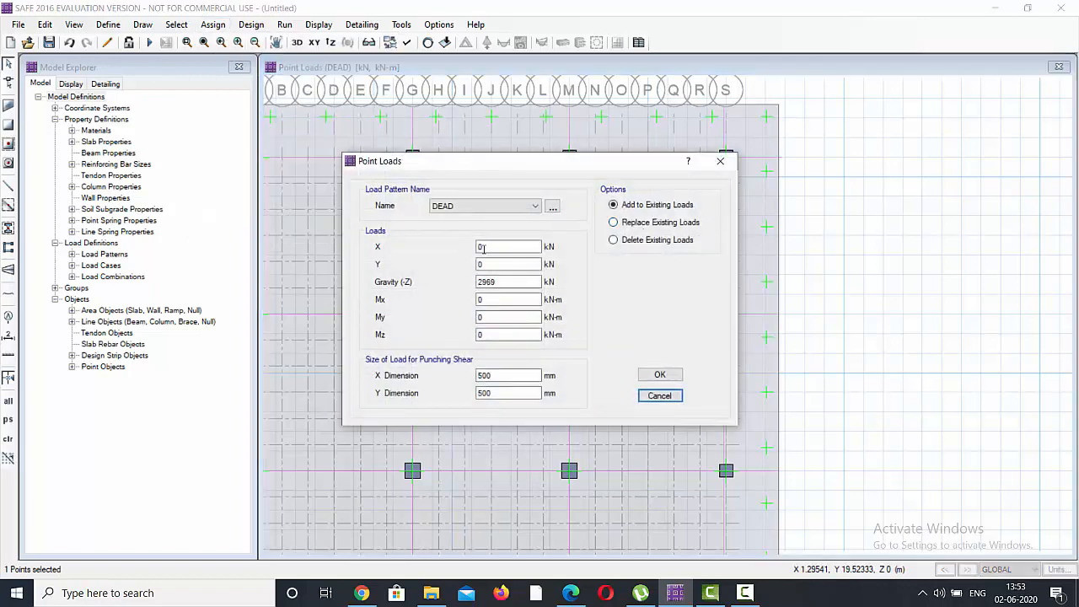
pyautogui.click(469, 205)
pyautogui.click(472, 225)
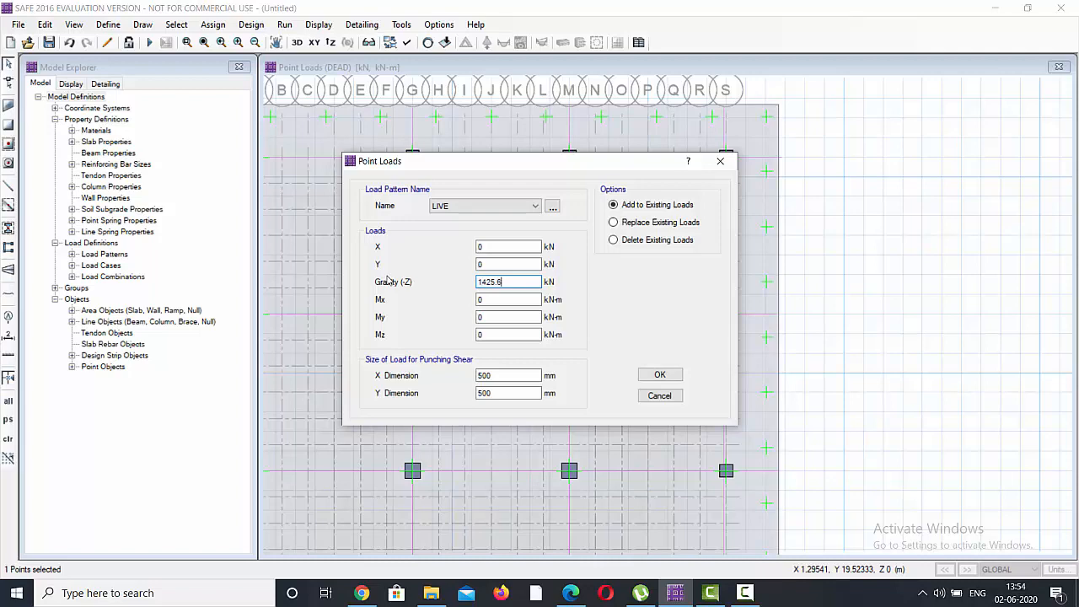
pyautogui.click(658, 374)
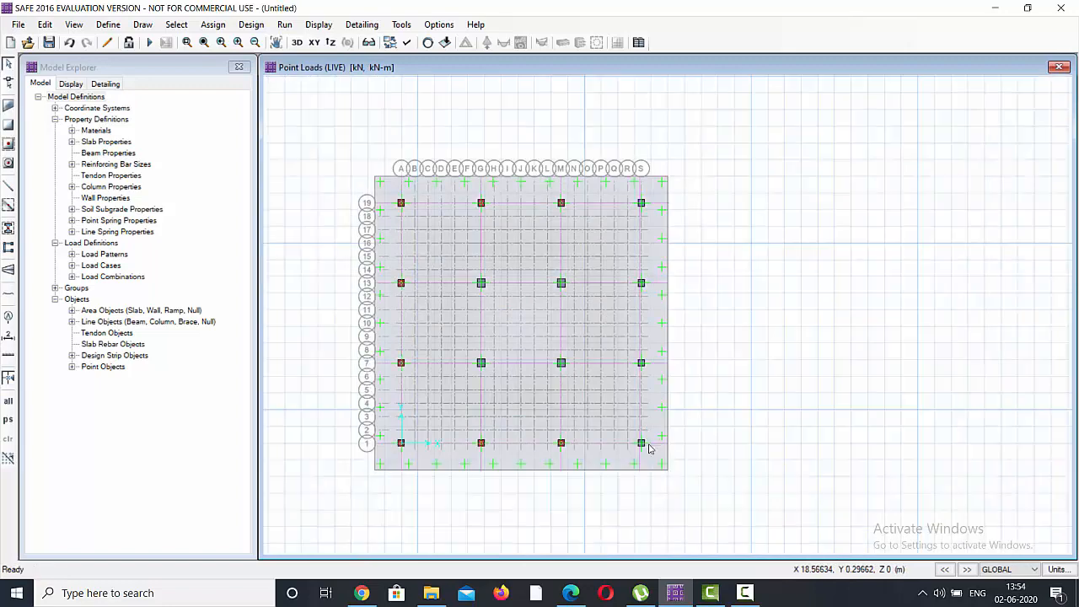
# Step: Assign a DEAD gravity point load of 1044.8 kN to the column point at grid S1
pyautogui.scroll(3, 642, 440)
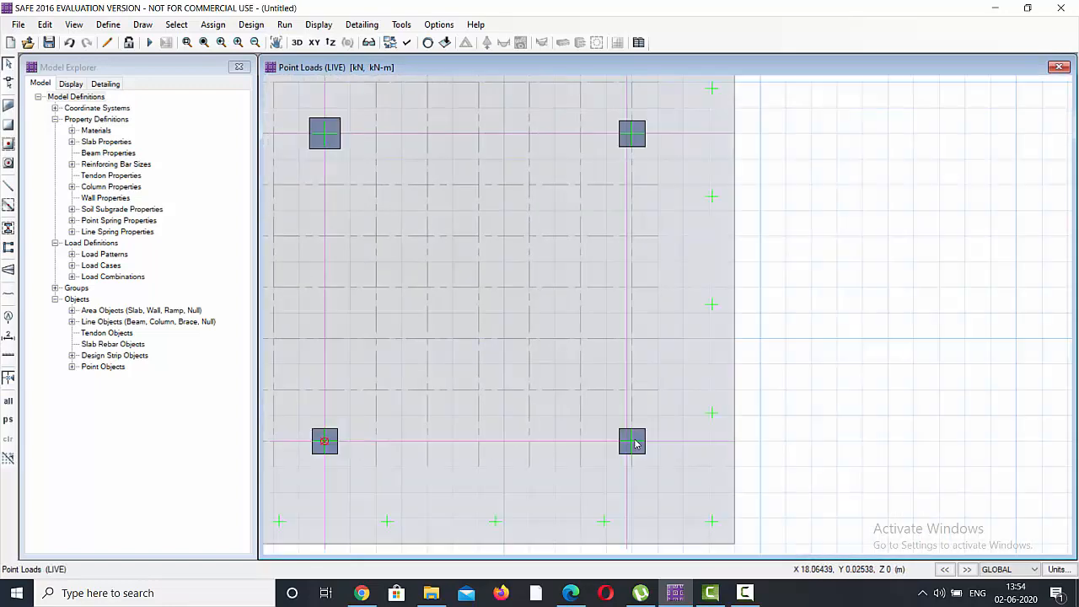
pyautogui.click(632, 442)
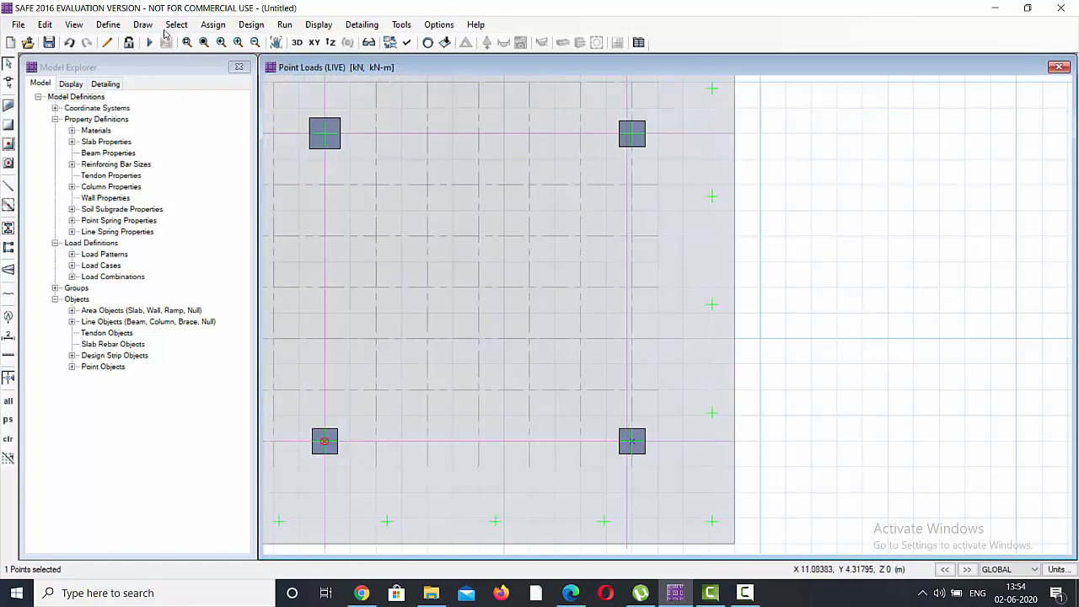
pyautogui.click(210, 25)
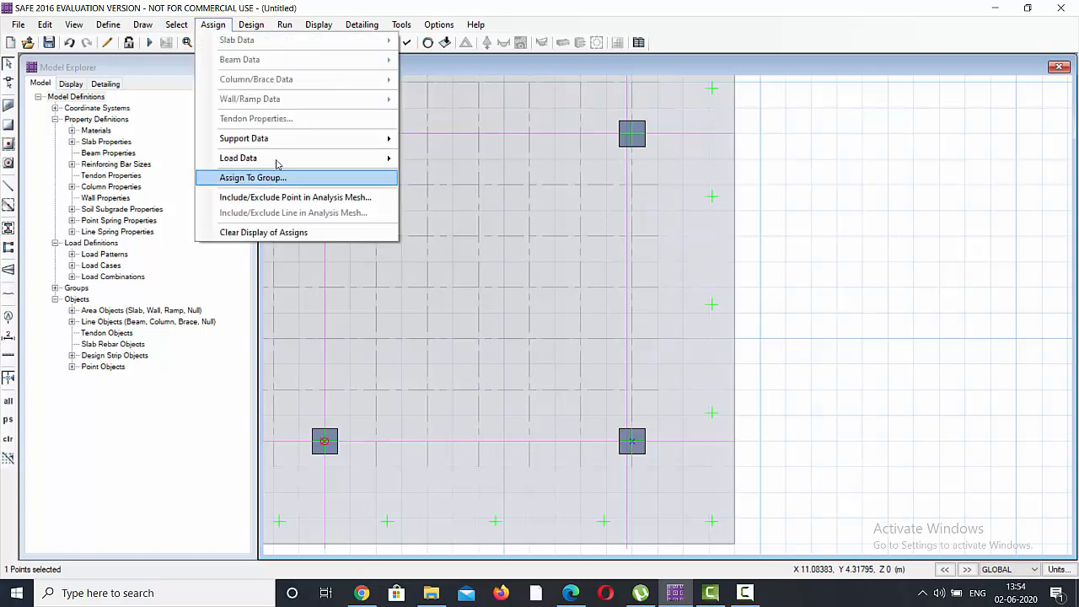
pyautogui.click(448, 229)
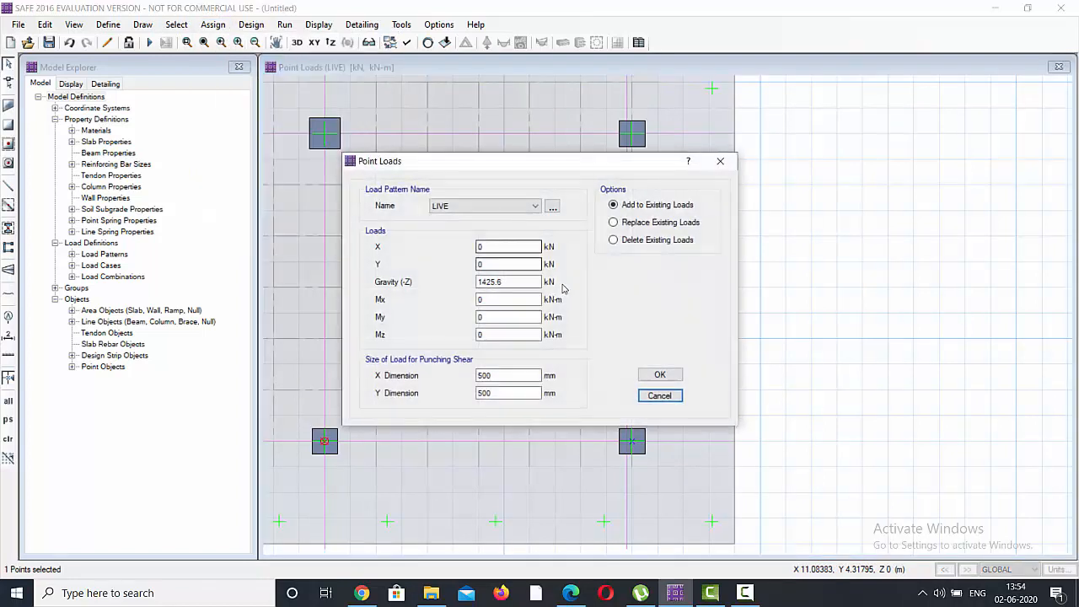
pyautogui.click(532, 206)
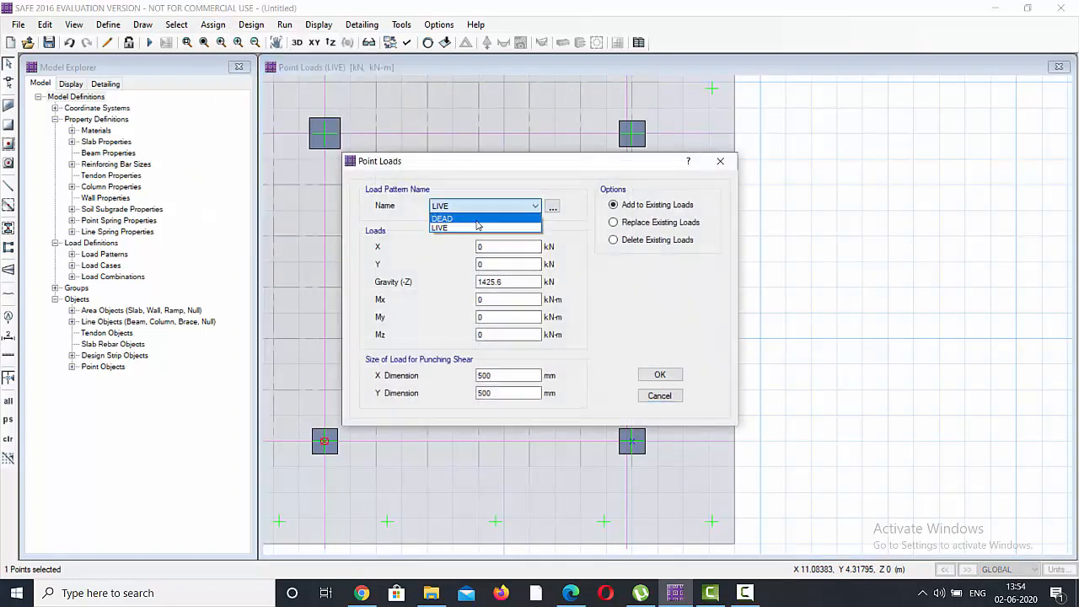
pyautogui.click(476, 220)
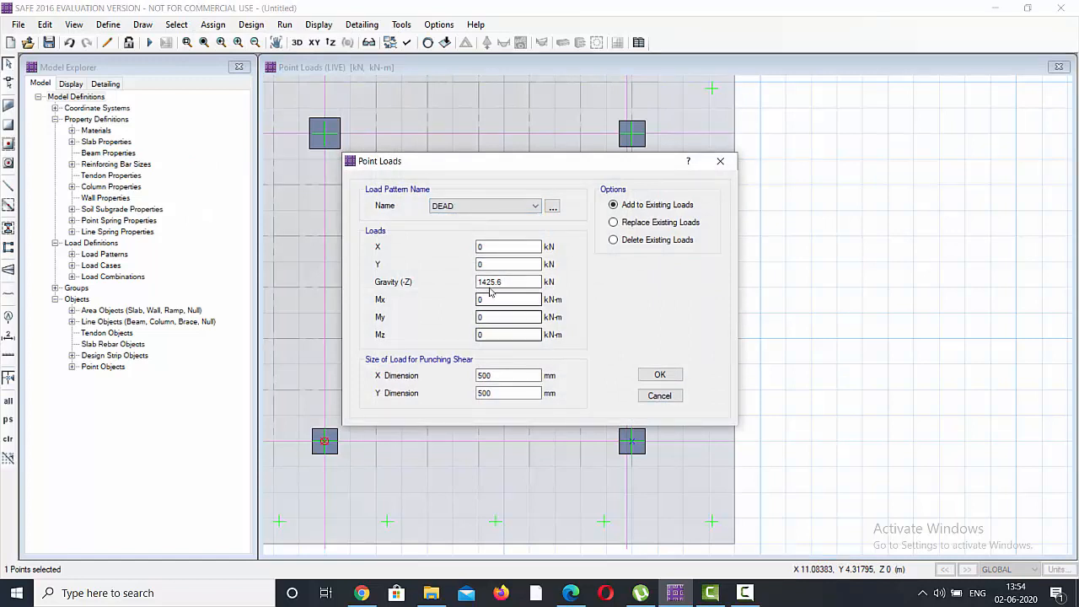
pyautogui.moveTo(506, 284); pyautogui.dragTo(444, 292)
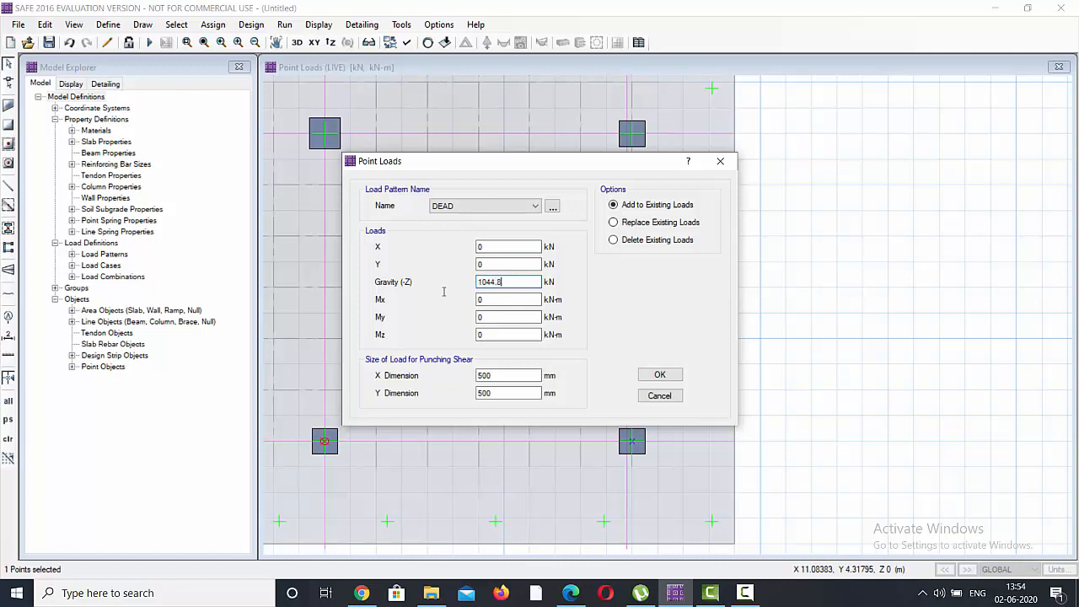
pyautogui.click(658, 374)
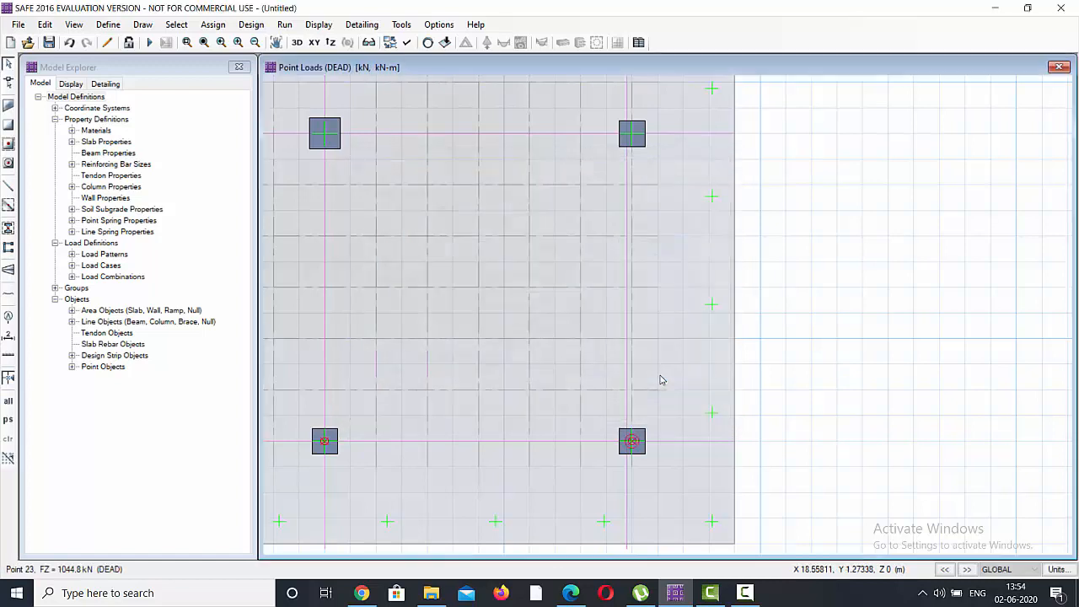
# Step: Assign a LIVE gravity point load of 453.6 kN to the column point at grid S1
pyautogui.click(631, 438)
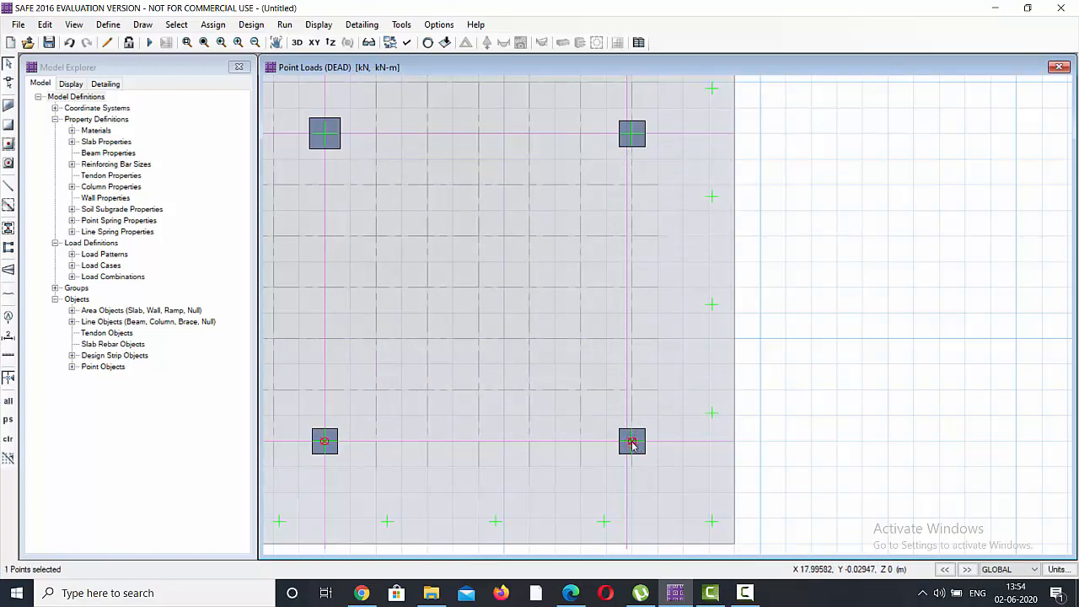
pyautogui.click(212, 24)
pyautogui.moveTo(253, 161)
pyautogui.click(440, 230)
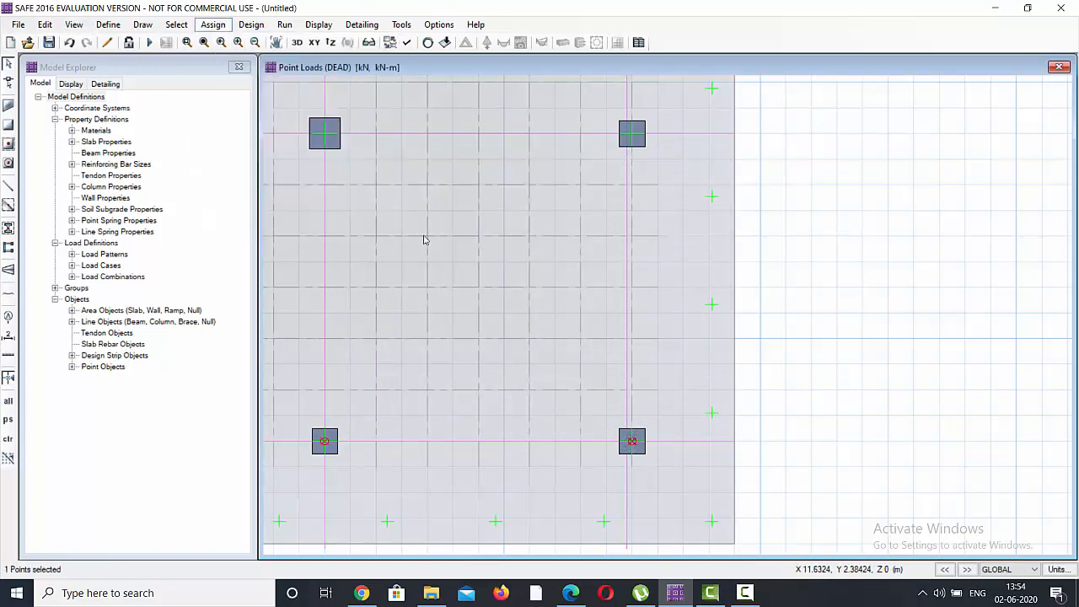
pyautogui.click(498, 206)
pyautogui.click(496, 228)
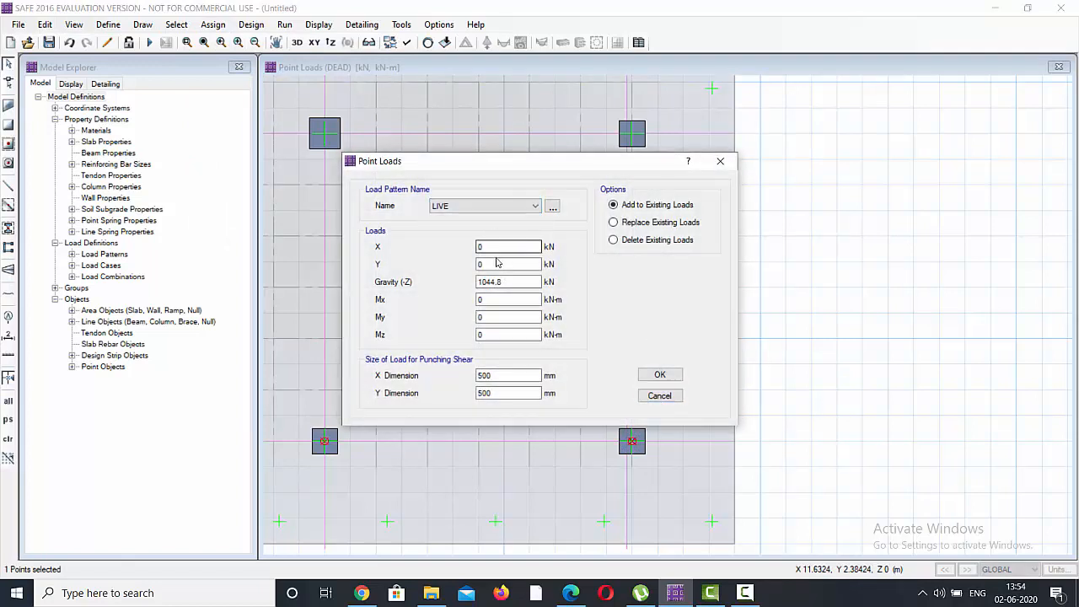
pyautogui.press('Tab')
pyautogui.press('Tab')
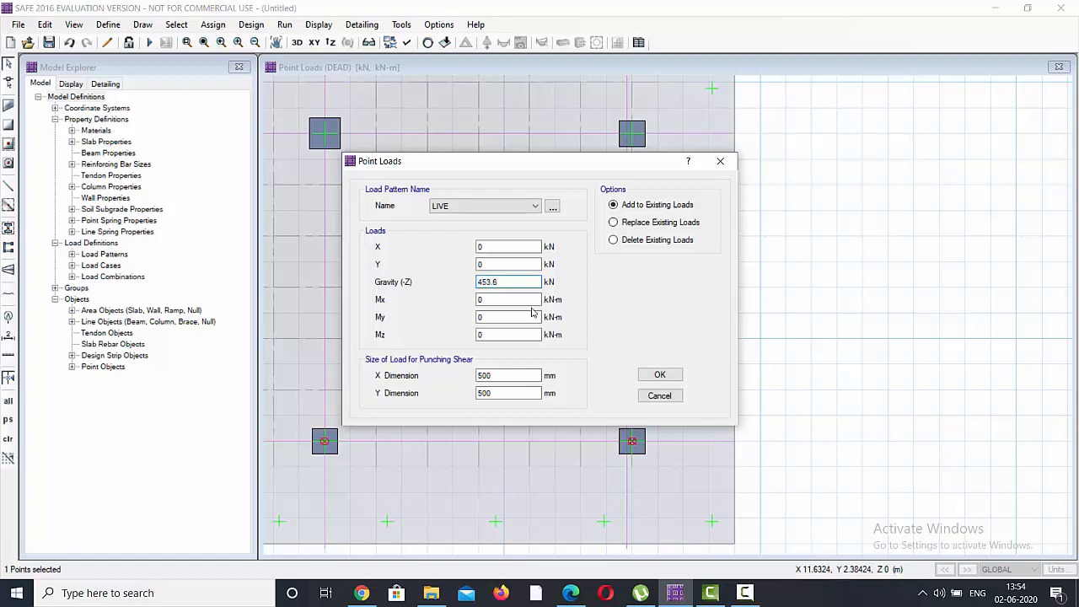
pyautogui.click(657, 374)
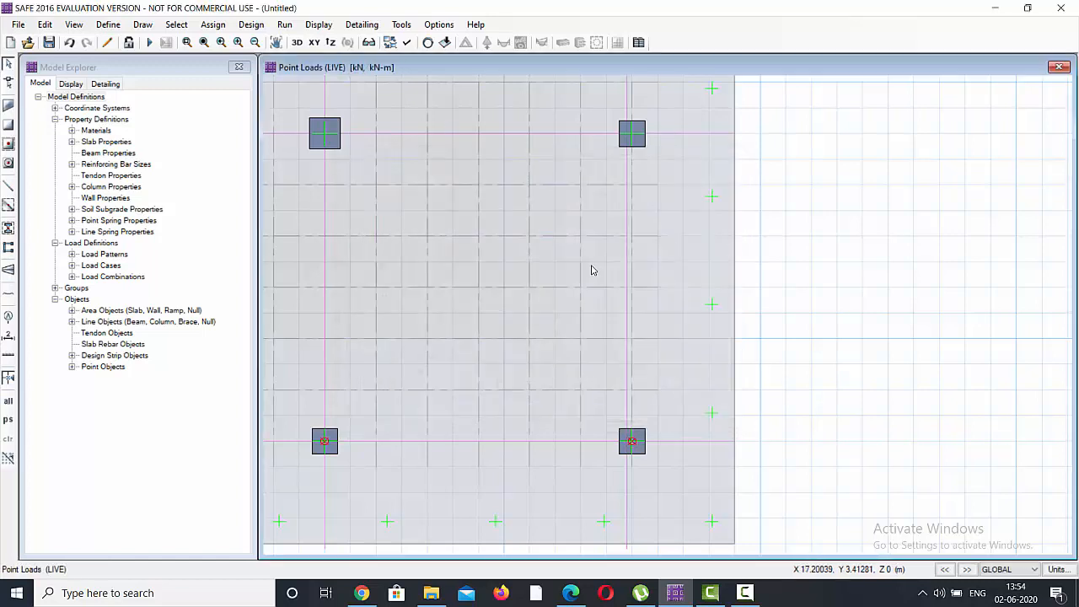
# Step: Inspect the object information of the column point at grid S7
pyautogui.click(633, 134)
pyautogui.rightClick(633, 135)
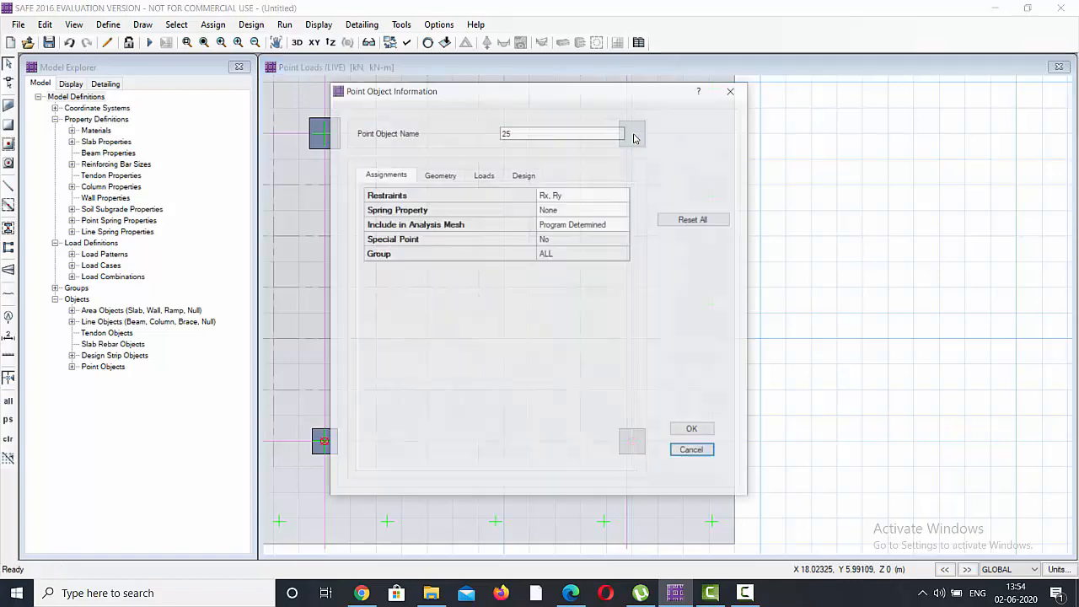
pyautogui.click(730, 91)
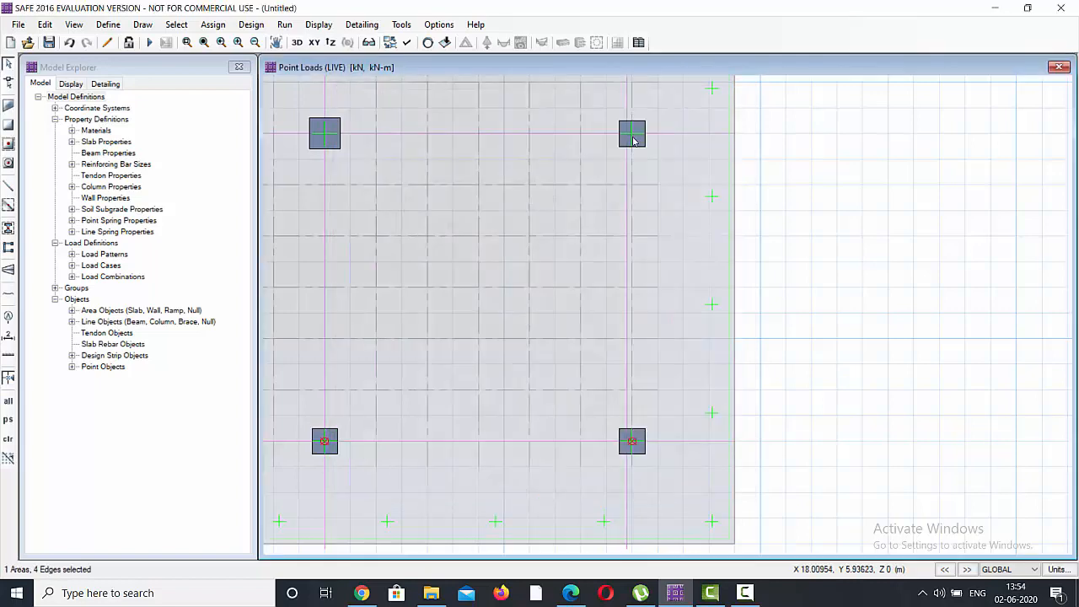
# Step: Assign a DEAD gravity point load of 2819.5 kN to the column point at grid S7
pyautogui.click(633, 137)
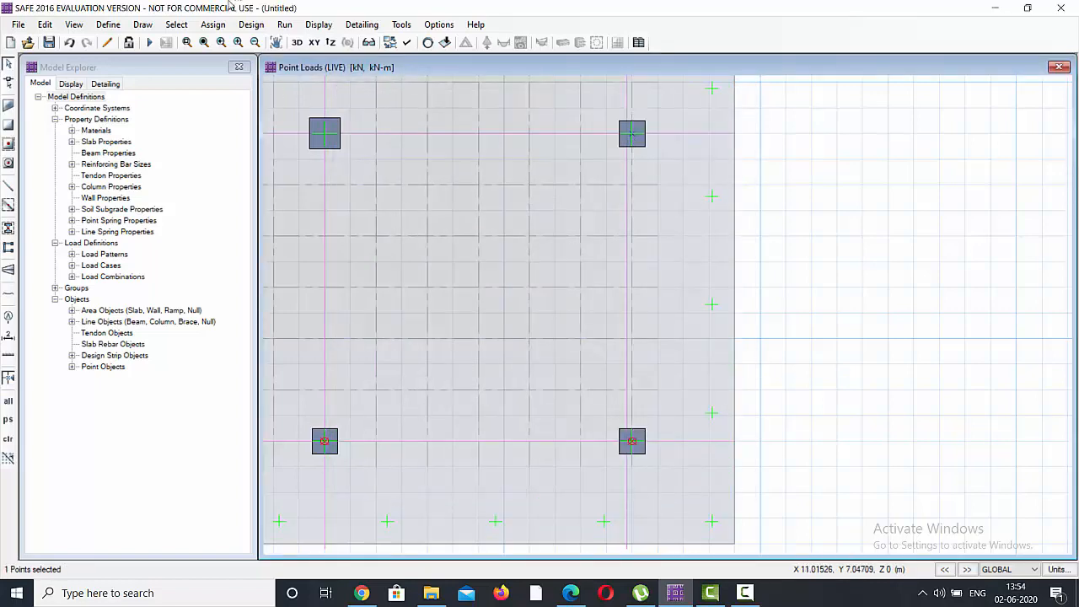
pyautogui.click(212, 24)
pyautogui.moveTo(270, 159)
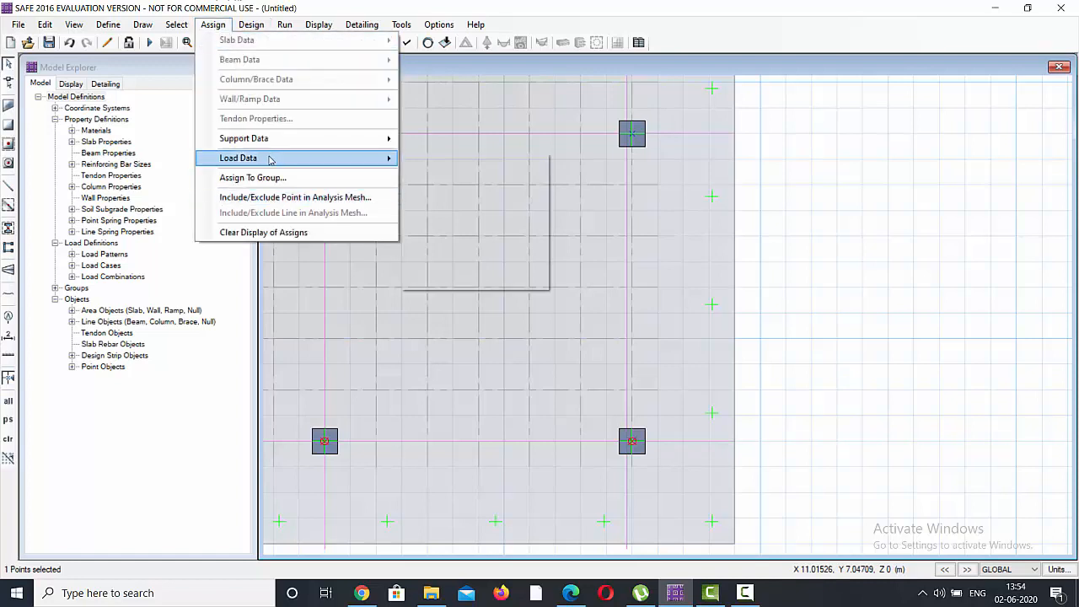
pyautogui.click(440, 231)
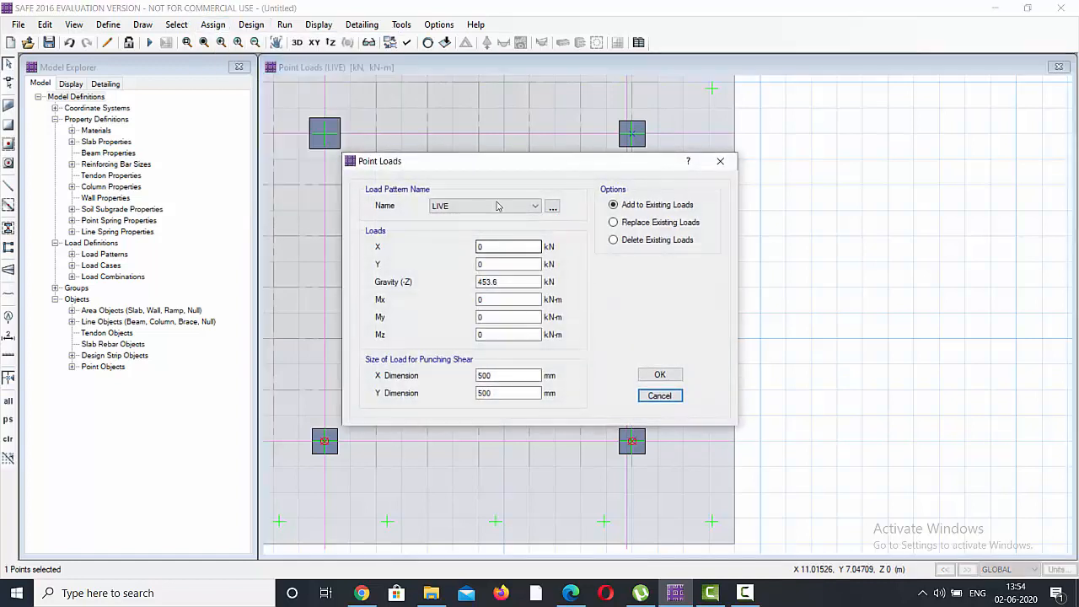
pyautogui.click(498, 206)
pyautogui.click(463, 217)
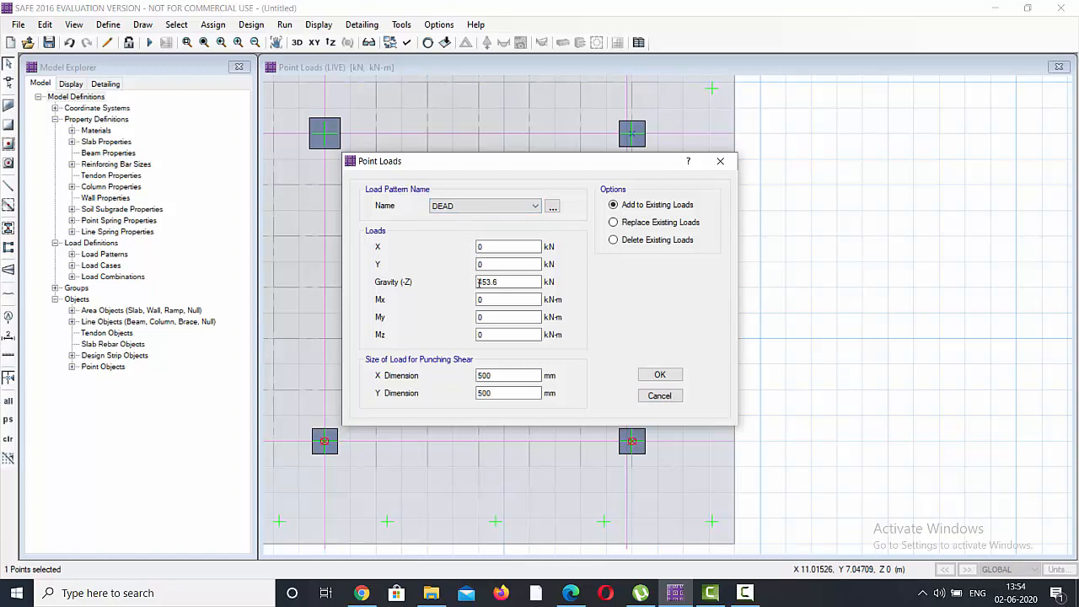
pyautogui.moveTo(520, 281); pyautogui.dragTo(414, 282)
pyautogui.click(660, 375)
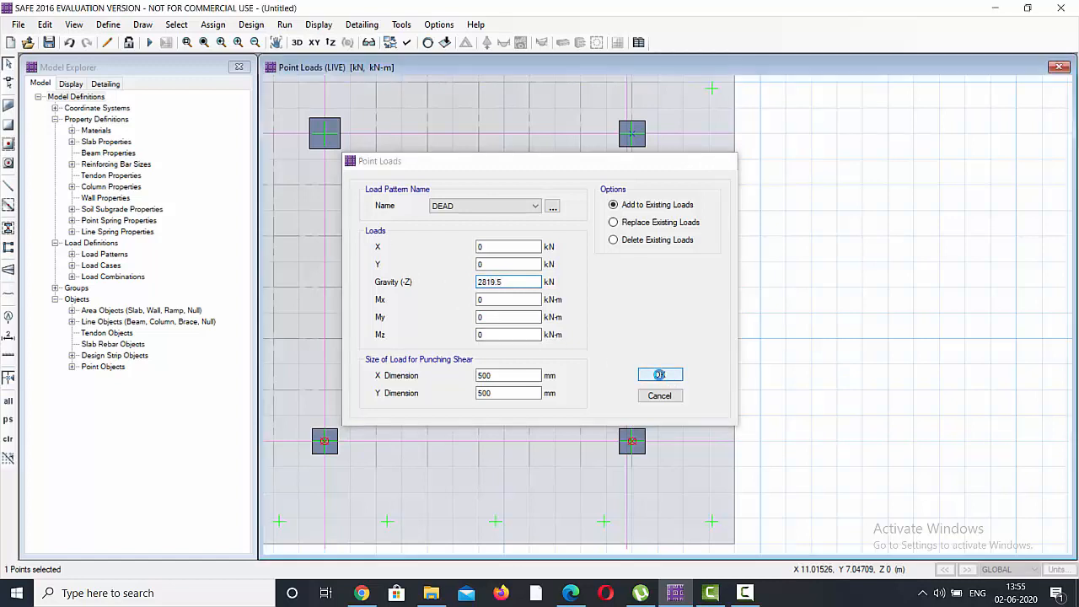
# Step: Assign a LIVE gravity point load of 1320.7 kN to the column point at grid S7
pyautogui.click(632, 133)
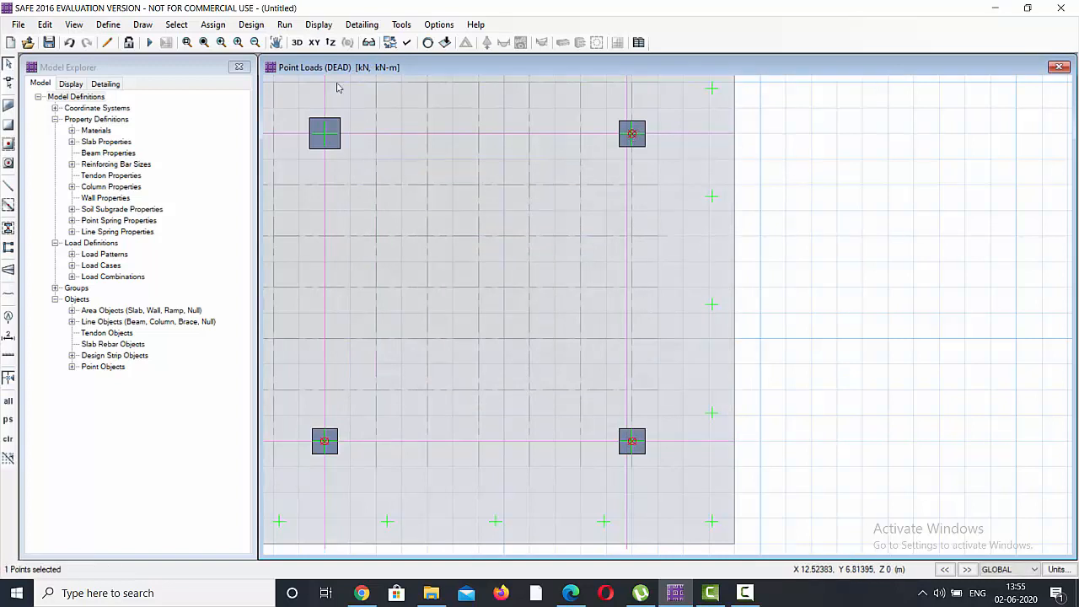
pyautogui.click(212, 25)
pyautogui.moveTo(258, 160)
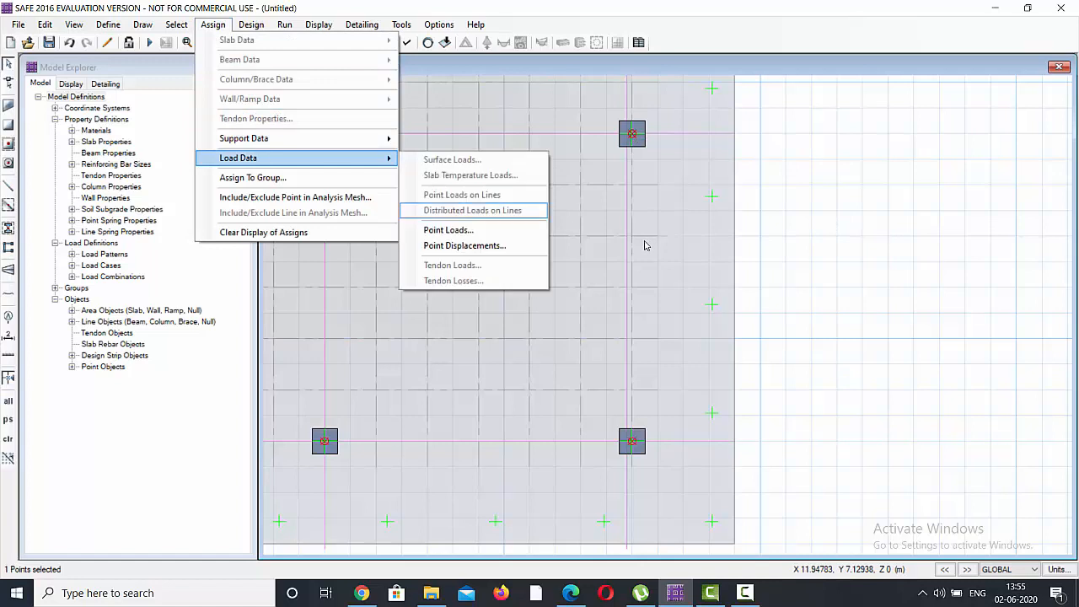
pyautogui.click(460, 228)
pyautogui.click(504, 207)
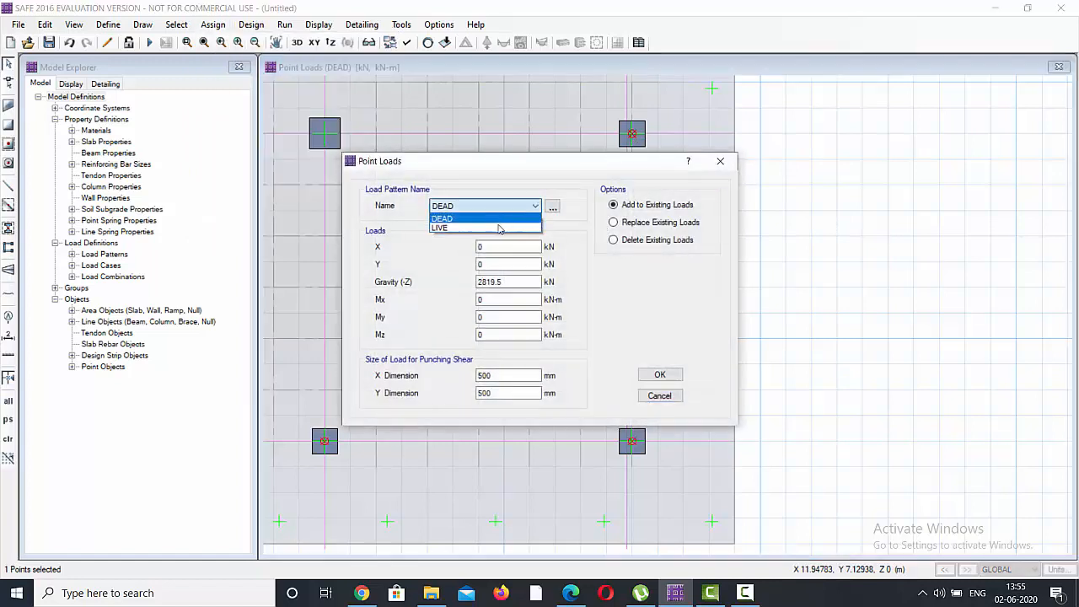
pyautogui.click(472, 229)
pyautogui.click(514, 265)
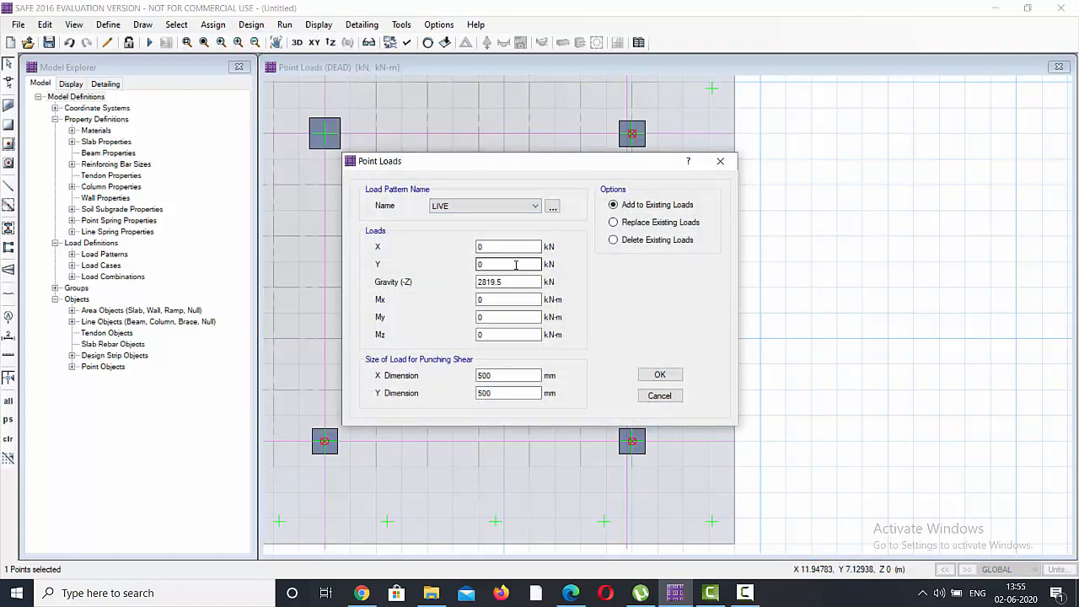
pyautogui.doubleClick(515, 280)
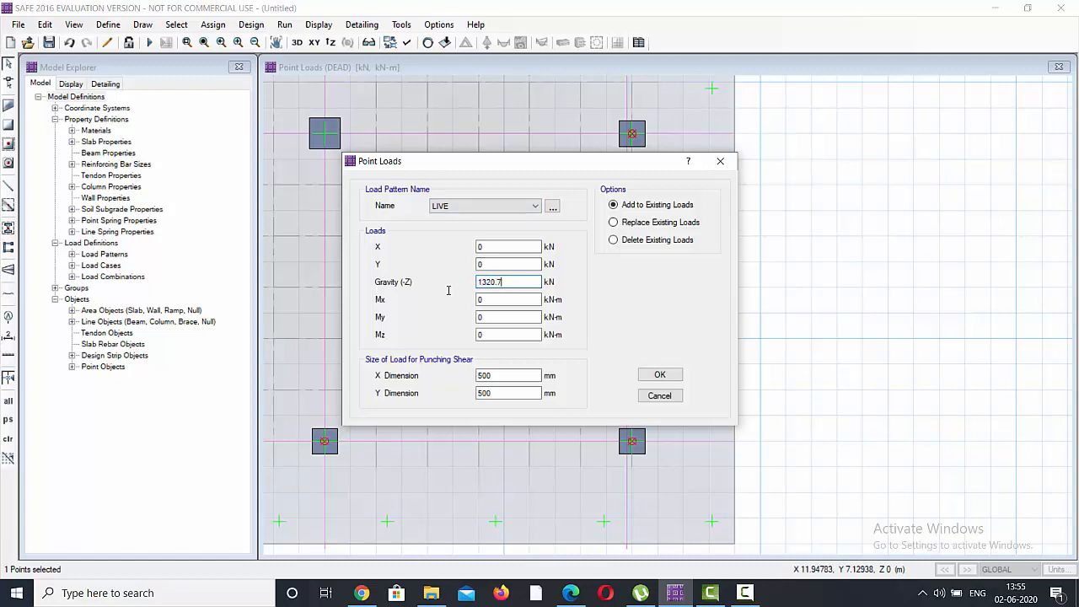
pyautogui.click(657, 375)
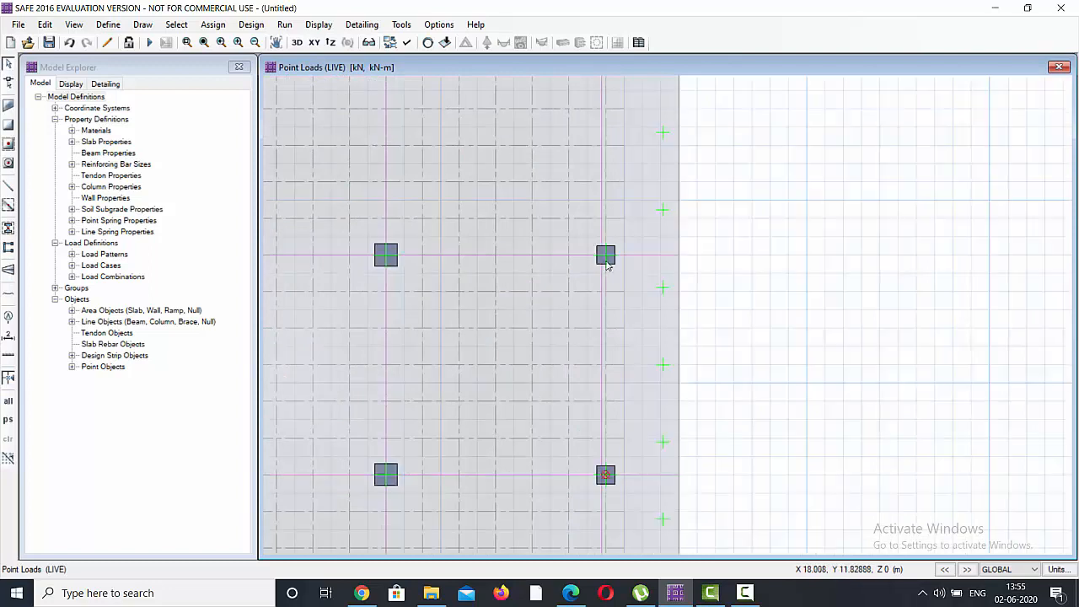
# Step: Assign a DEAD gravity point load of 2996.1 kN to the column point at grid S13
pyautogui.click(603, 258)
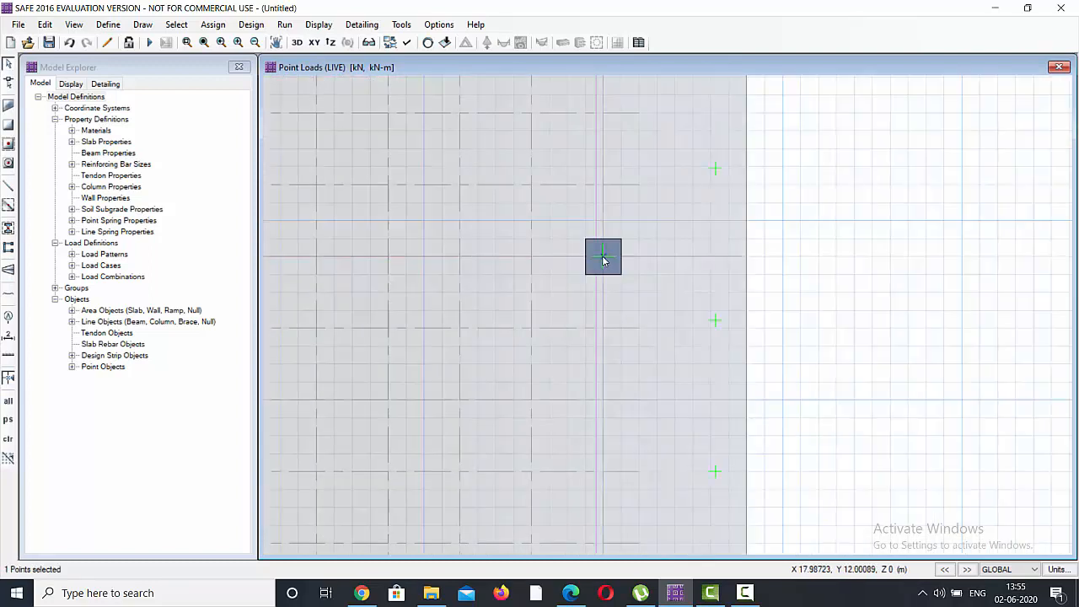
pyautogui.click(212, 24)
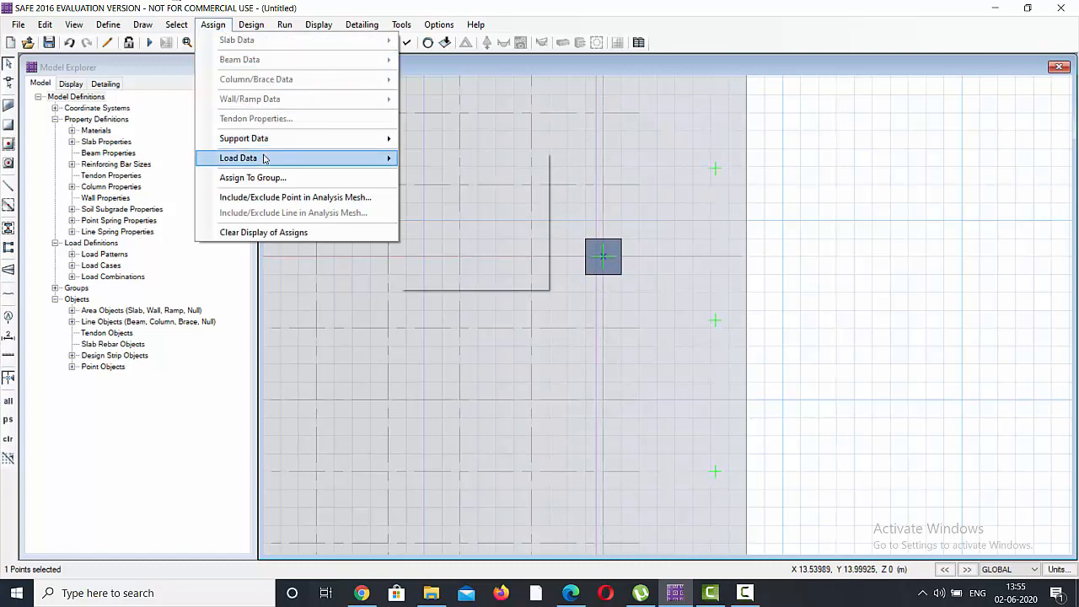
pyautogui.moveTo(264, 158)
pyautogui.click(434, 228)
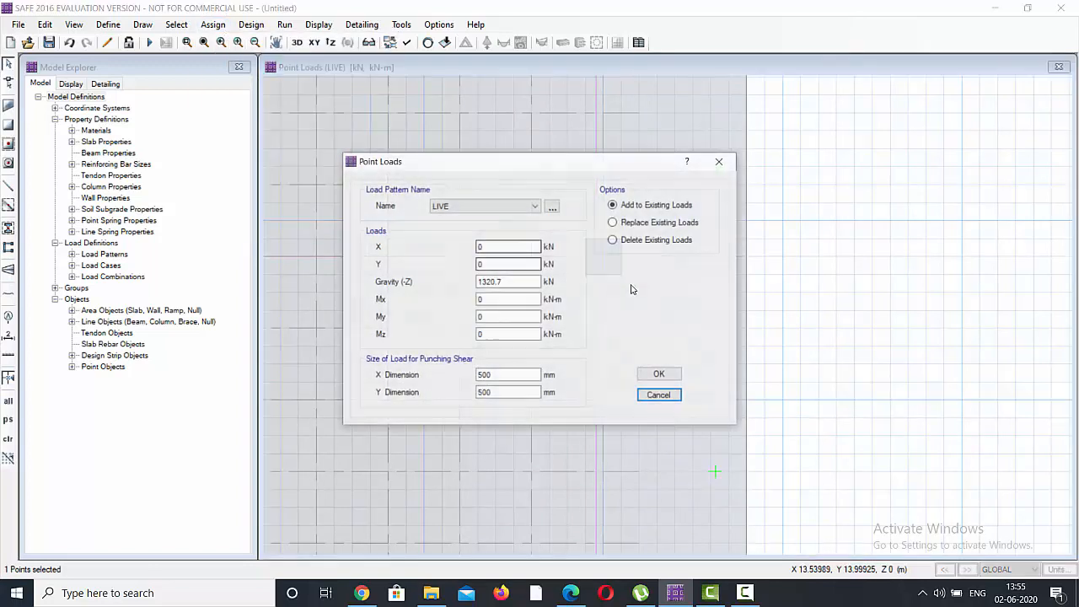
pyautogui.click(489, 207)
pyautogui.click(482, 219)
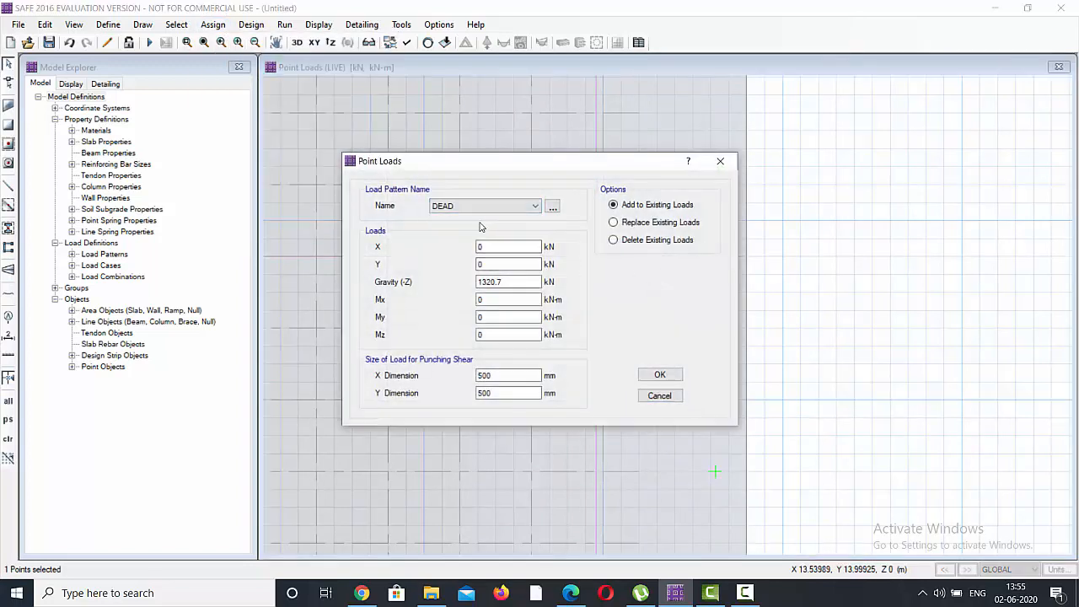
pyautogui.press('Tab')
pyautogui.press('Tab')
pyautogui.press('Tab')
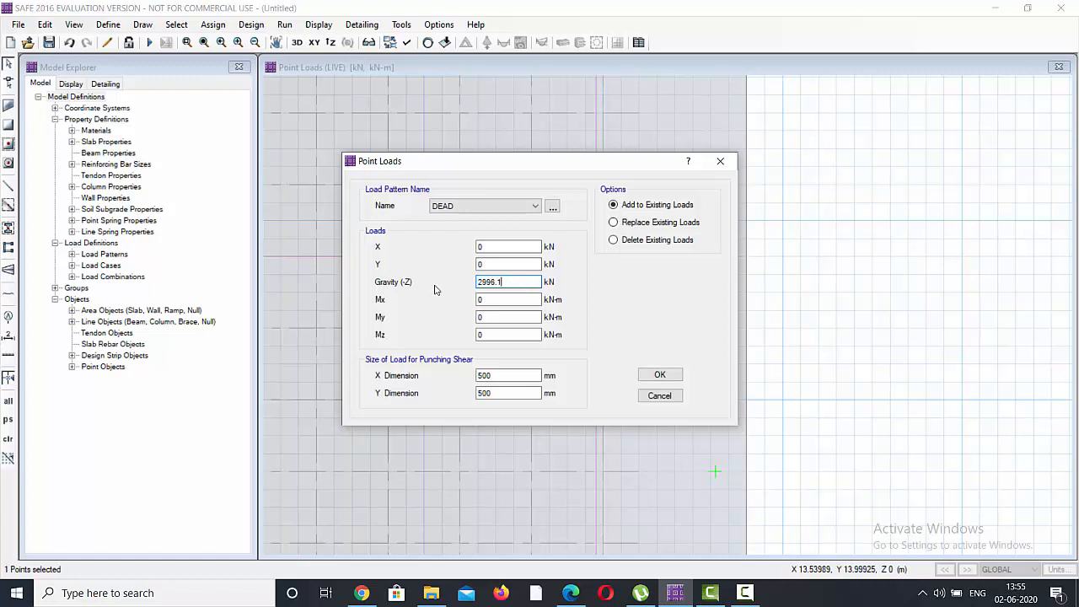
pyautogui.click(660, 376)
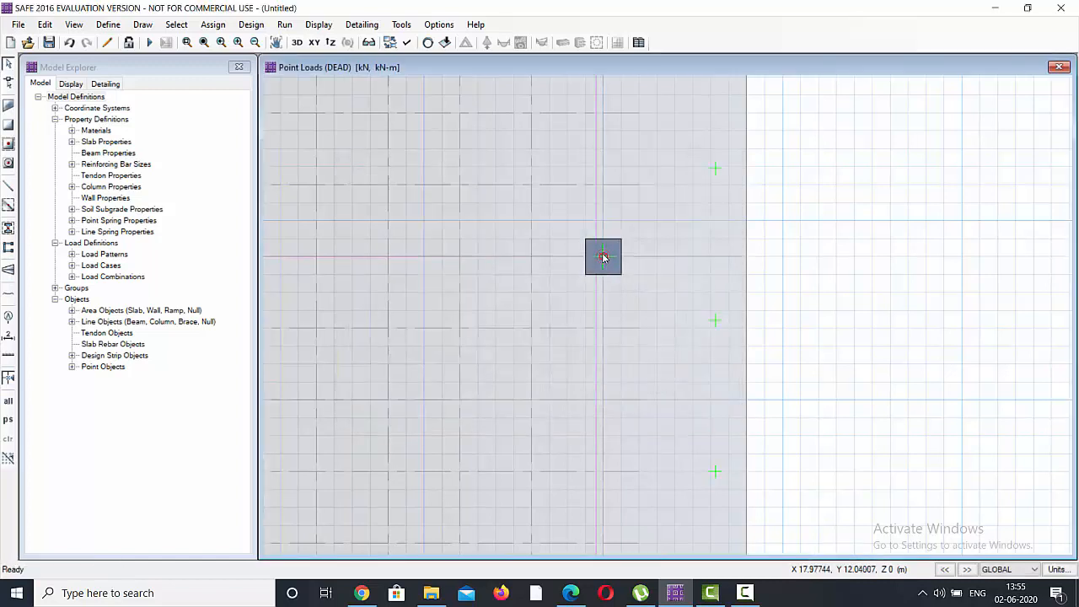
# Step: Assign a LIVE gravity point load of 1433.9 kN to the column point at grid S13
pyautogui.click(603, 257)
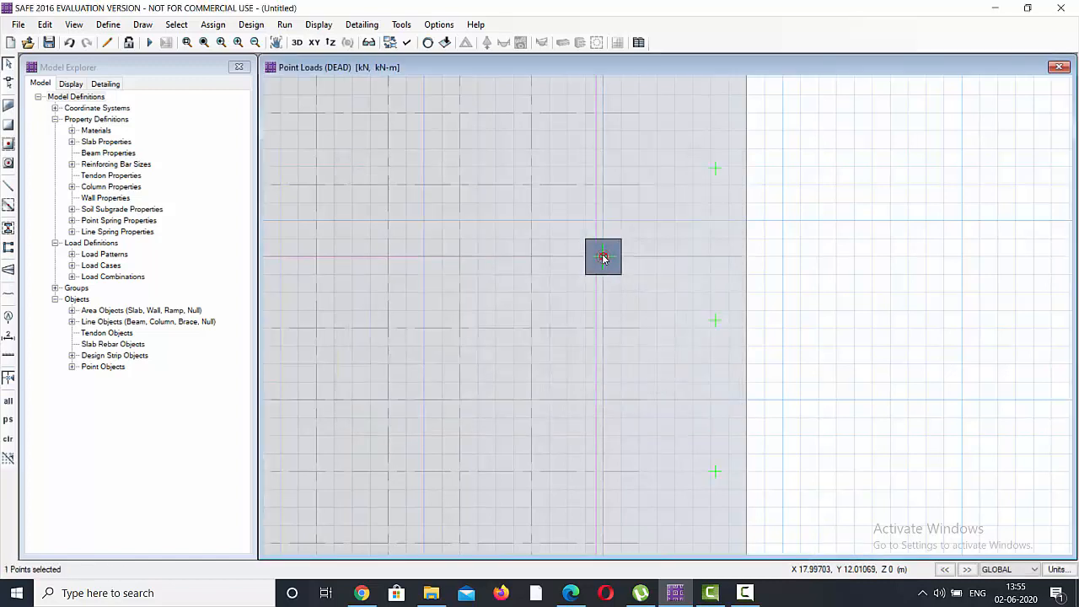
pyautogui.click(213, 25)
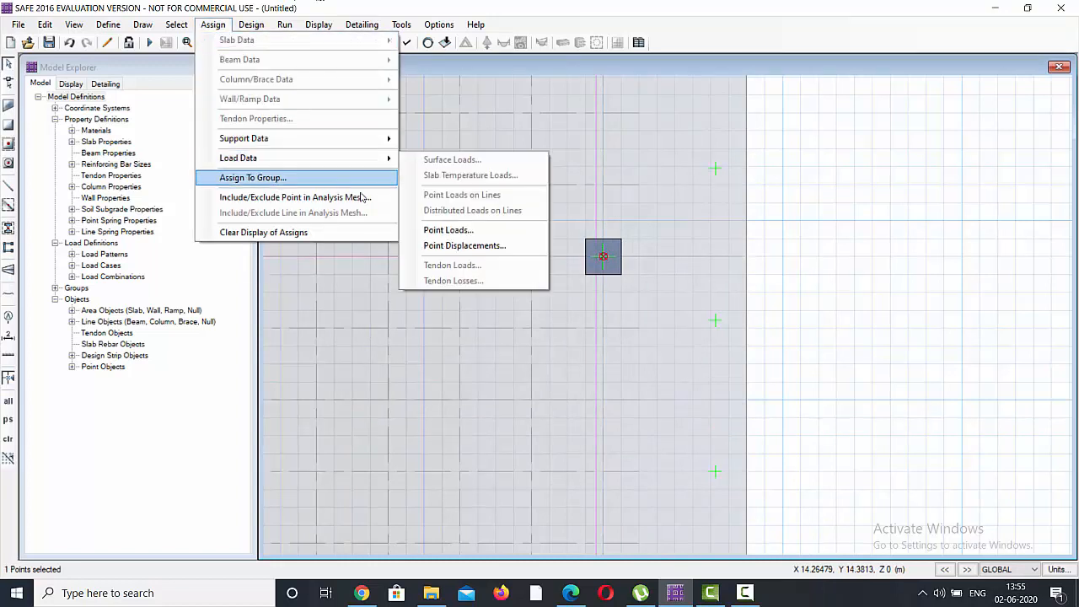
pyautogui.click(448, 229)
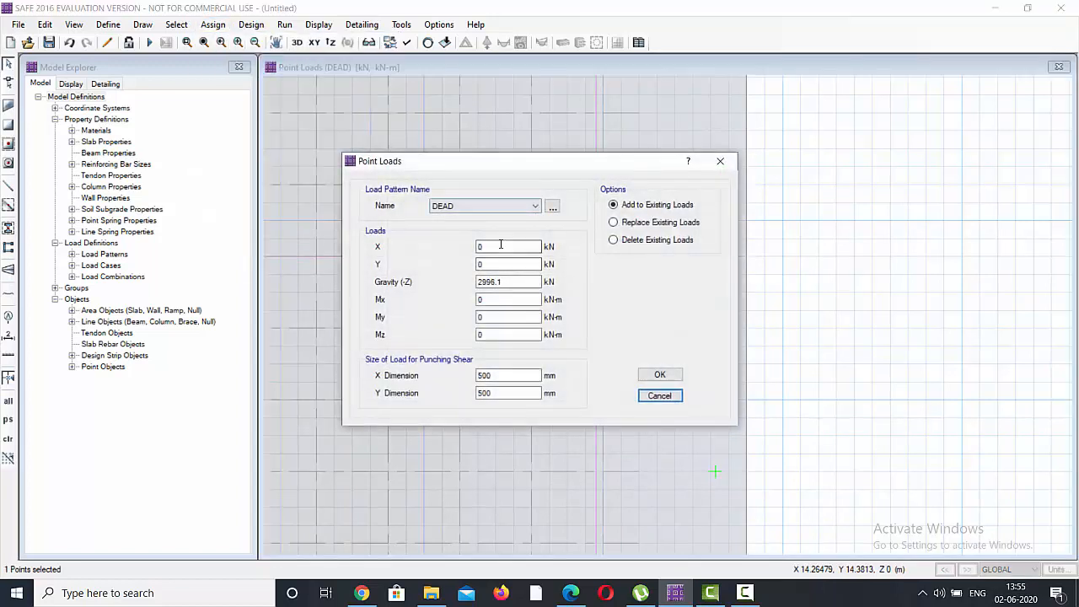
pyautogui.click(499, 206)
pyautogui.click(472, 221)
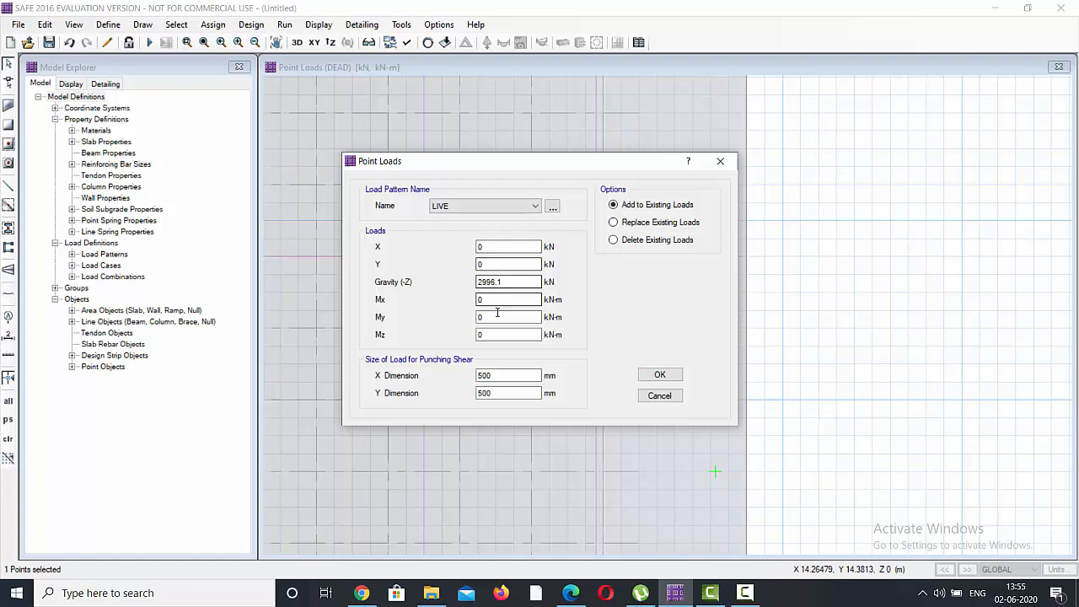
pyautogui.doubleClick(504, 279)
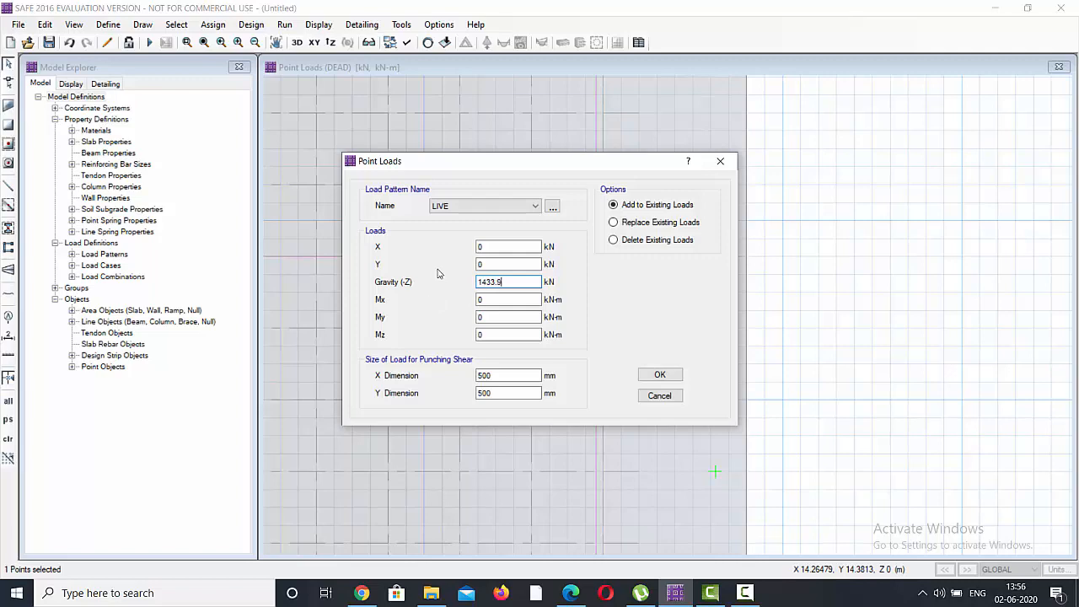
pyautogui.click(665, 374)
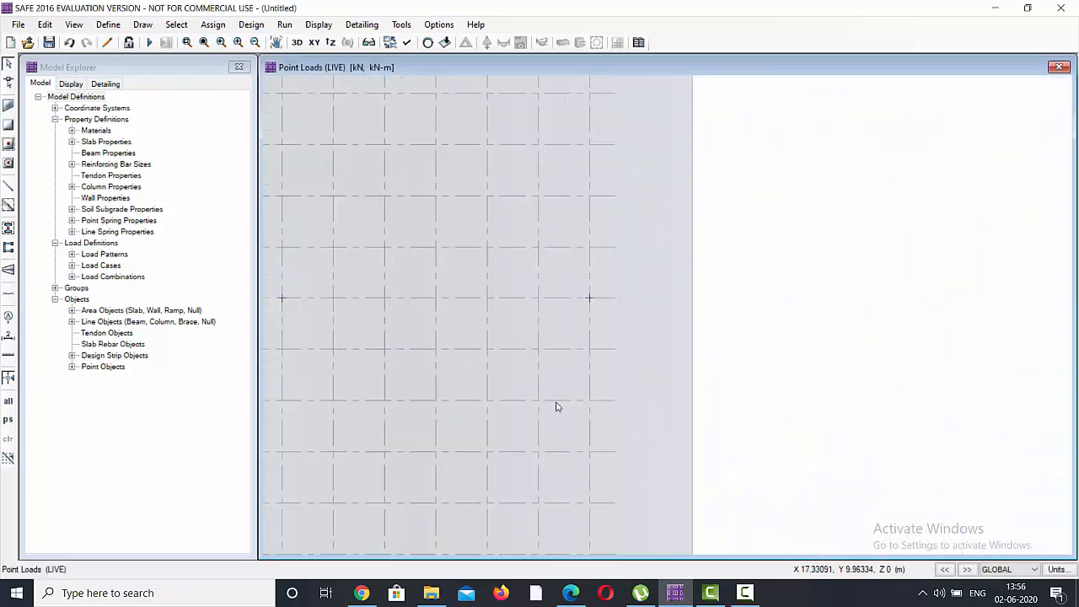
pyautogui.scroll(3, 573, 188)
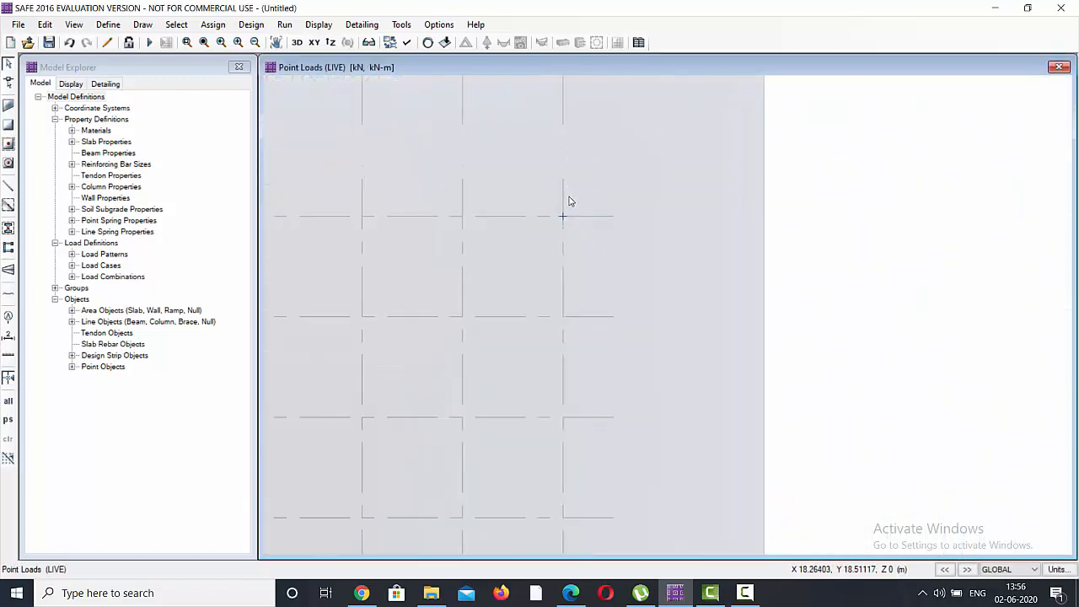
pyautogui.click(563, 216)
pyautogui.rightClick(563, 216)
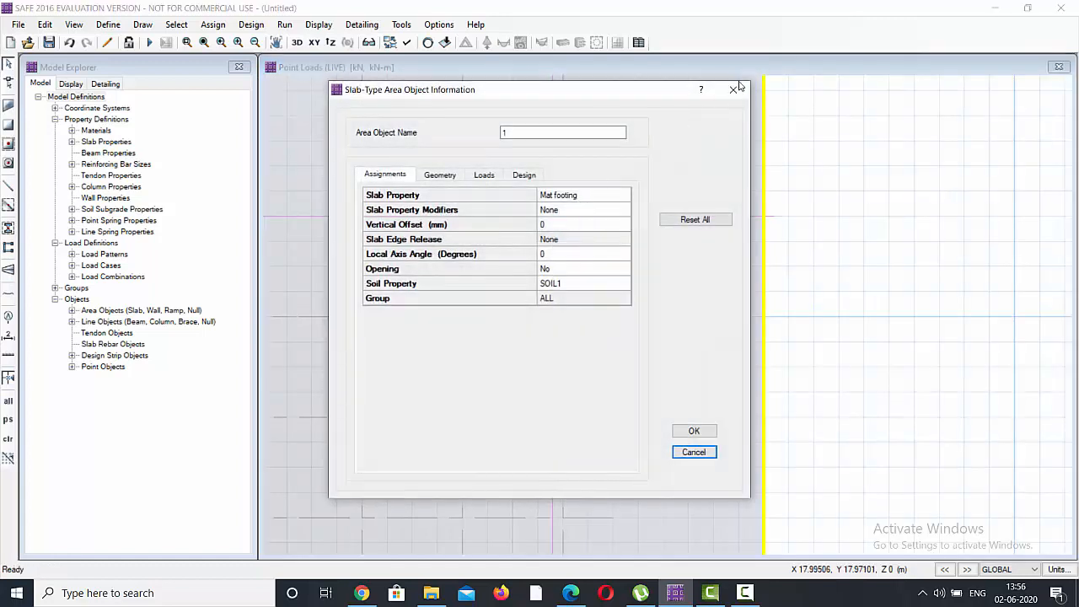
pyautogui.click(734, 88)
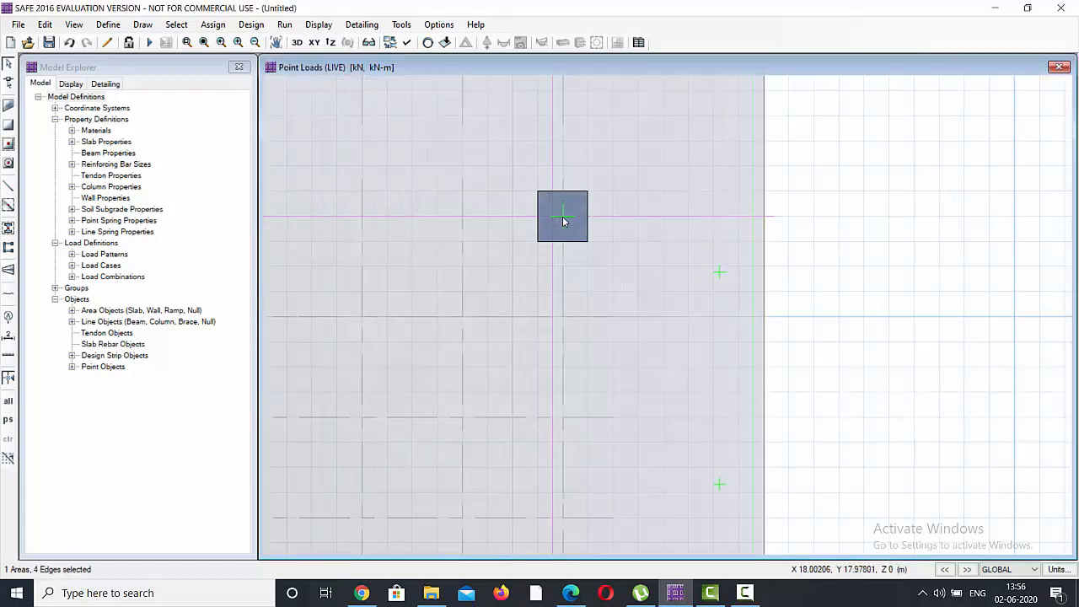
# Step: Assign a DEAD gravity point load of 1764.1 kN to the column point at grid S19
pyautogui.click(563, 216)
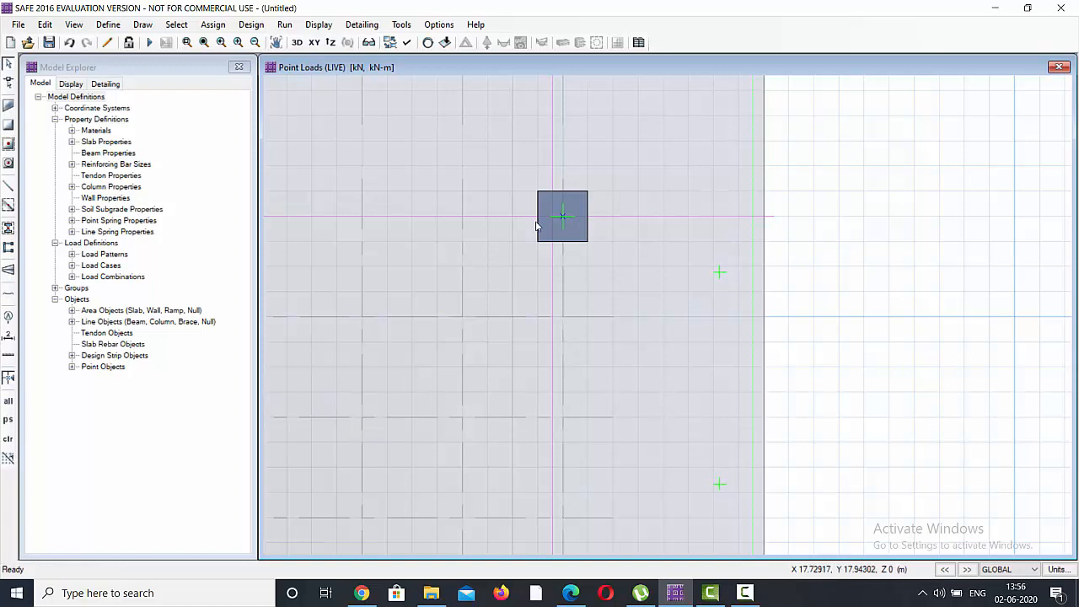
pyautogui.click(562, 218)
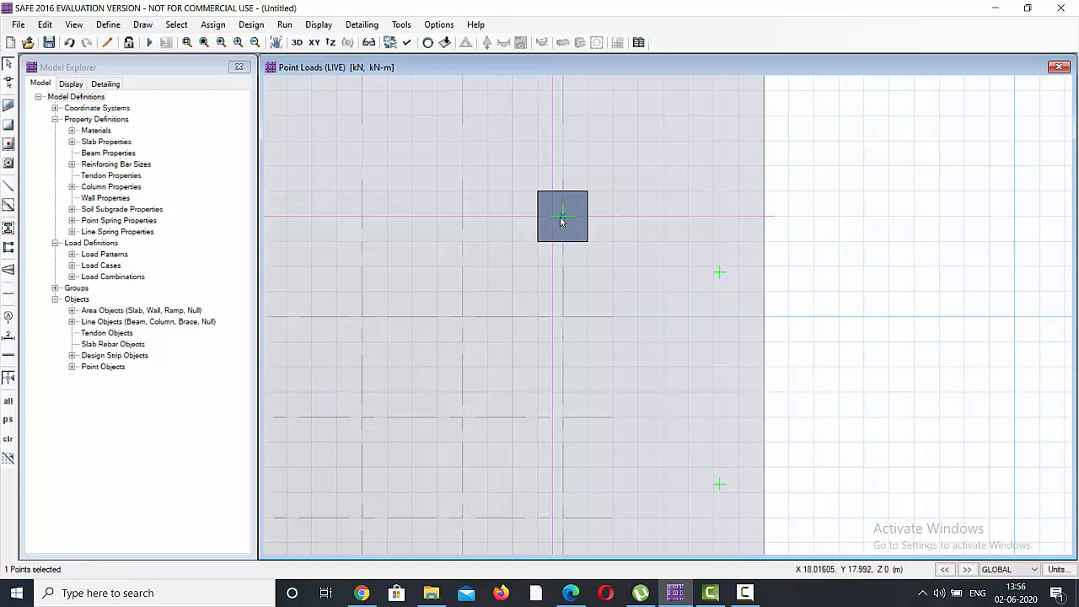
pyautogui.click(213, 24)
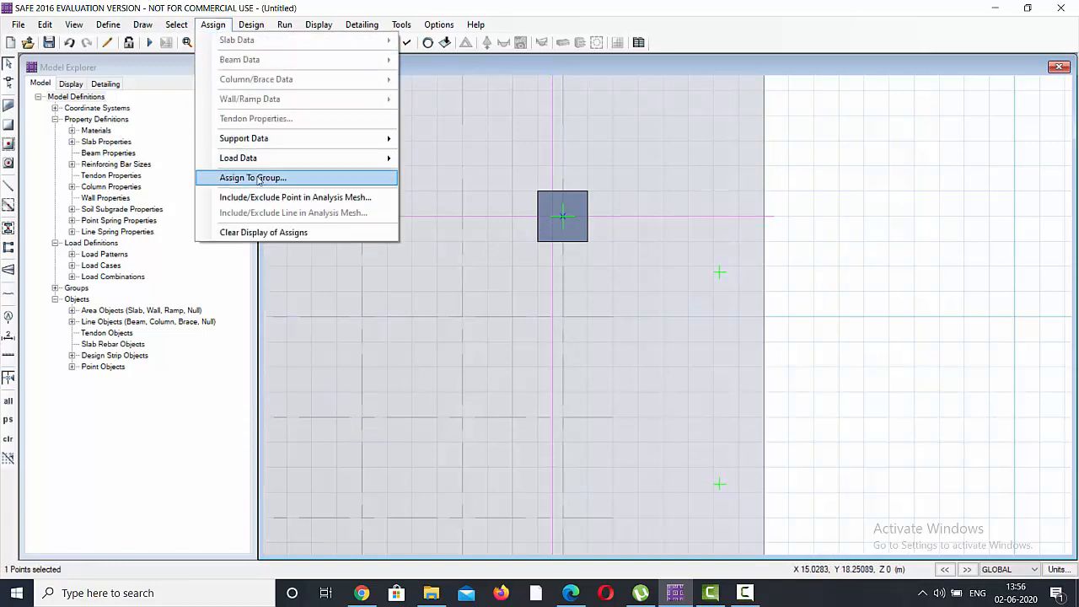
pyautogui.moveTo(267, 161)
pyautogui.click(446, 231)
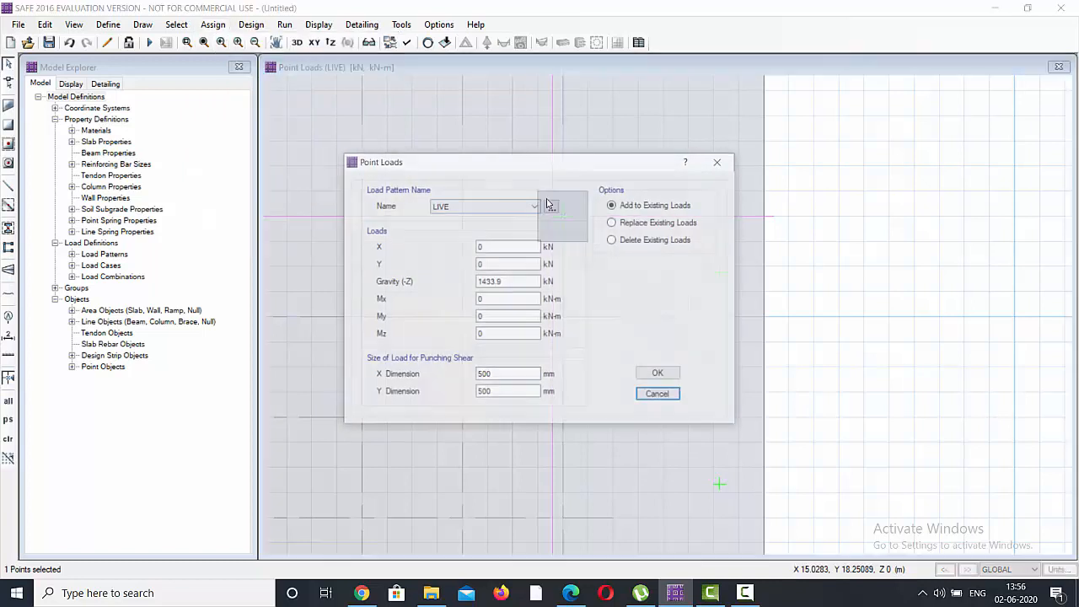
pyautogui.click(509, 210)
pyautogui.click(492, 220)
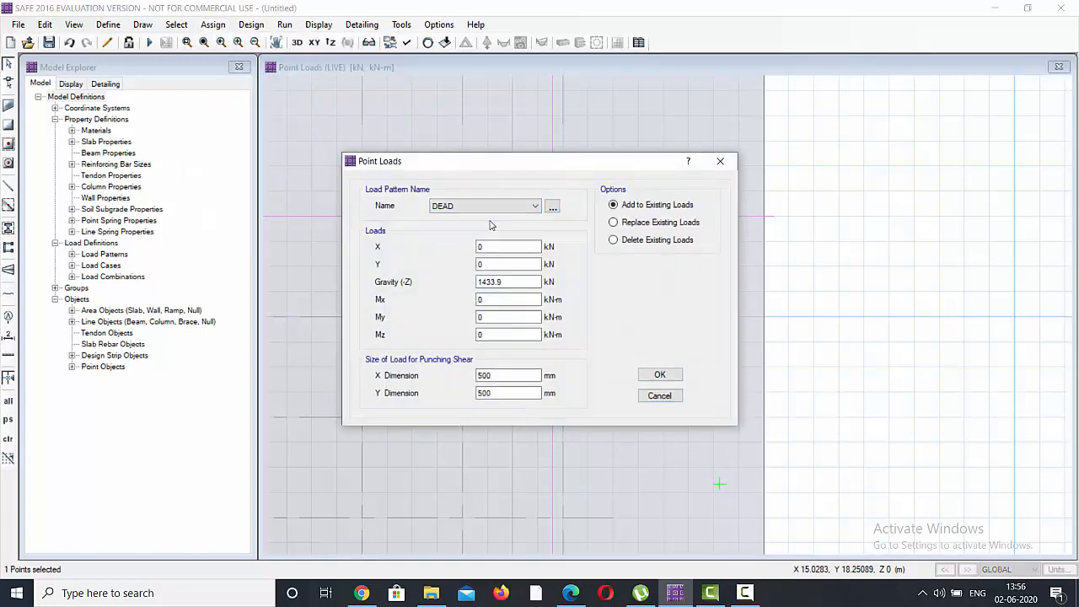
pyautogui.click(478, 247)
pyautogui.press('Tab')
pyautogui.press('Tab')
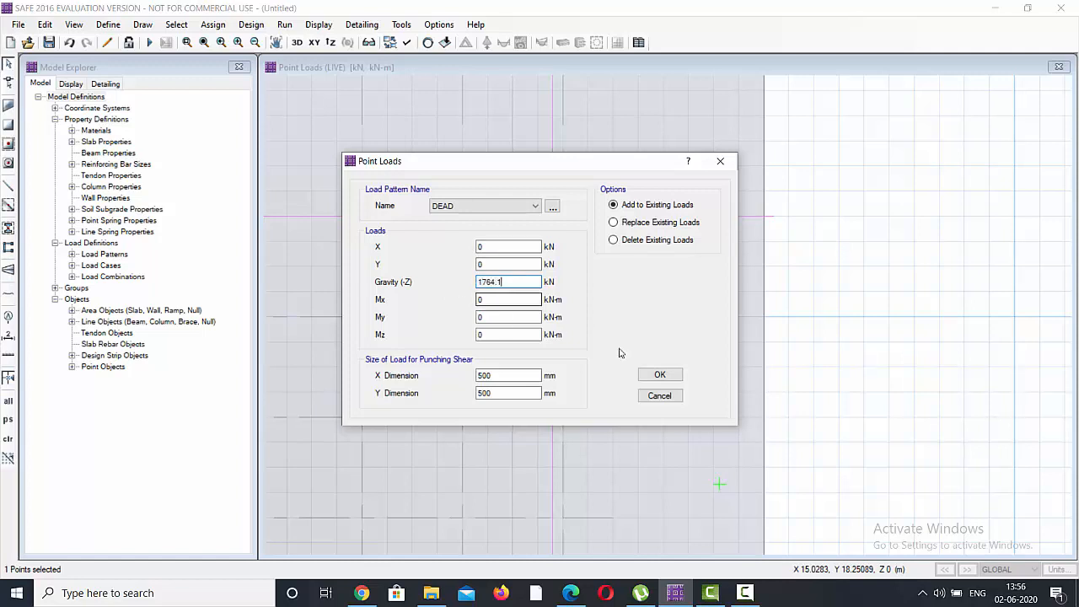
pyautogui.click(659, 375)
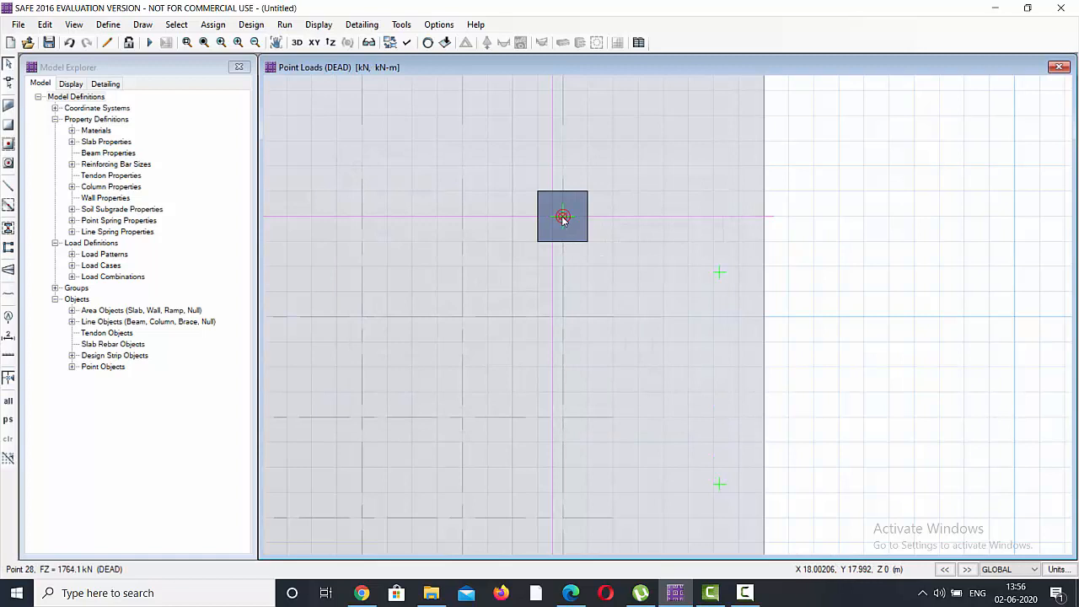
# Step: Assign a LIVE gravity point load of 769.8 kN to the column point at grid S19
pyautogui.click(563, 218)
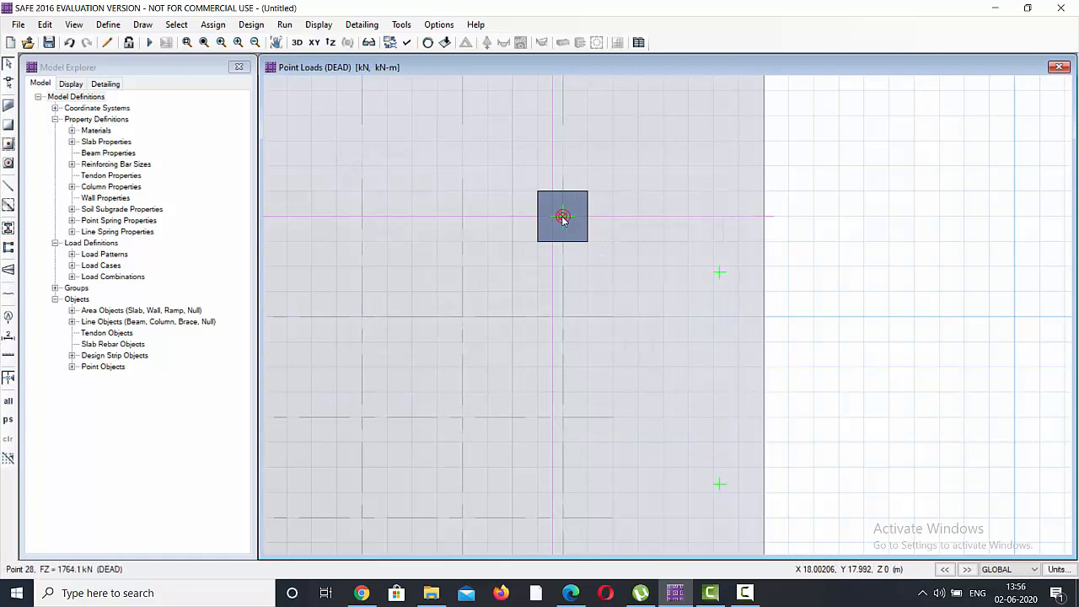
pyautogui.click(213, 24)
pyautogui.moveTo(245, 159)
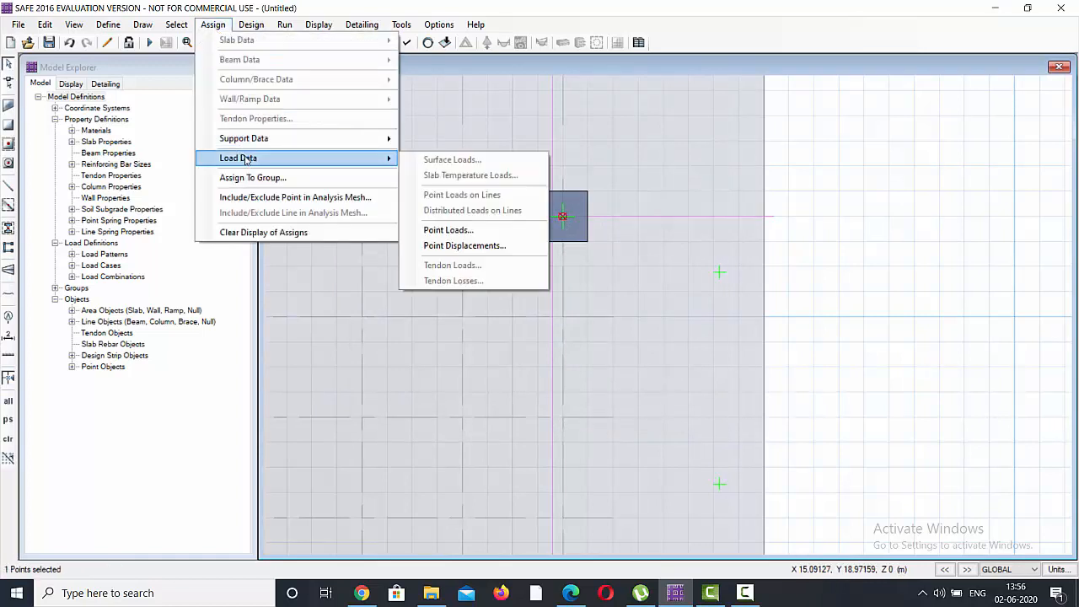
pyautogui.click(451, 230)
pyautogui.click(501, 205)
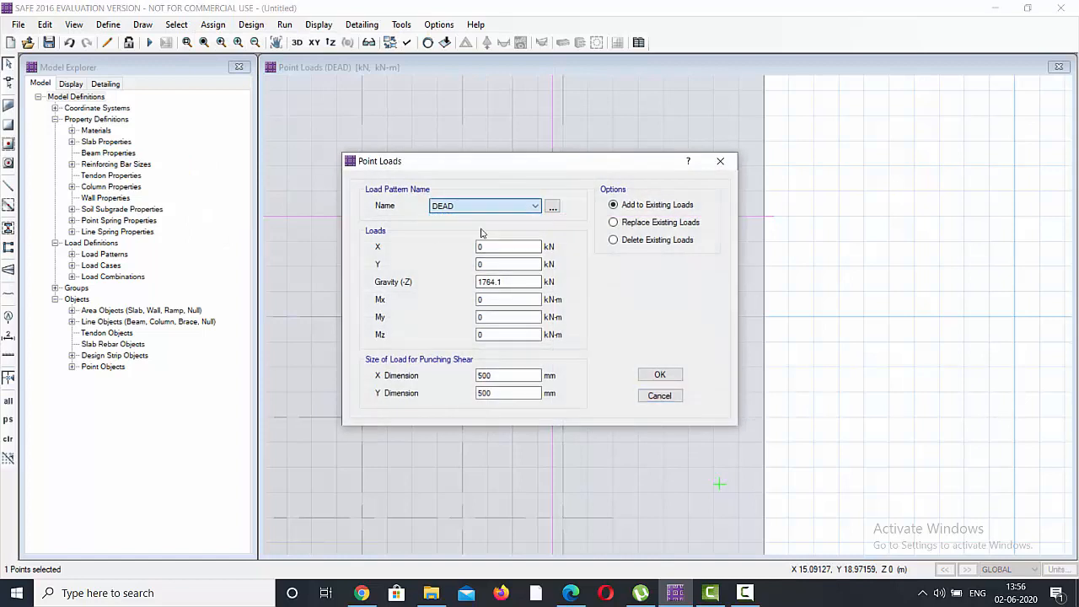
pyautogui.click(485, 228)
pyautogui.moveTo(509, 281); pyautogui.dragTo(437, 298)
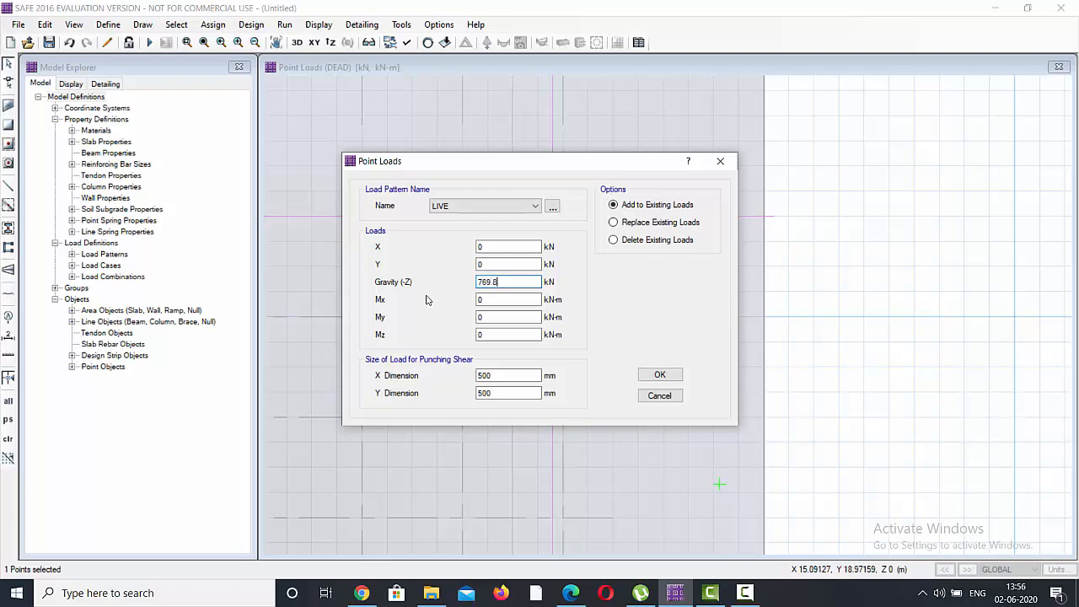
pyautogui.click(657, 375)
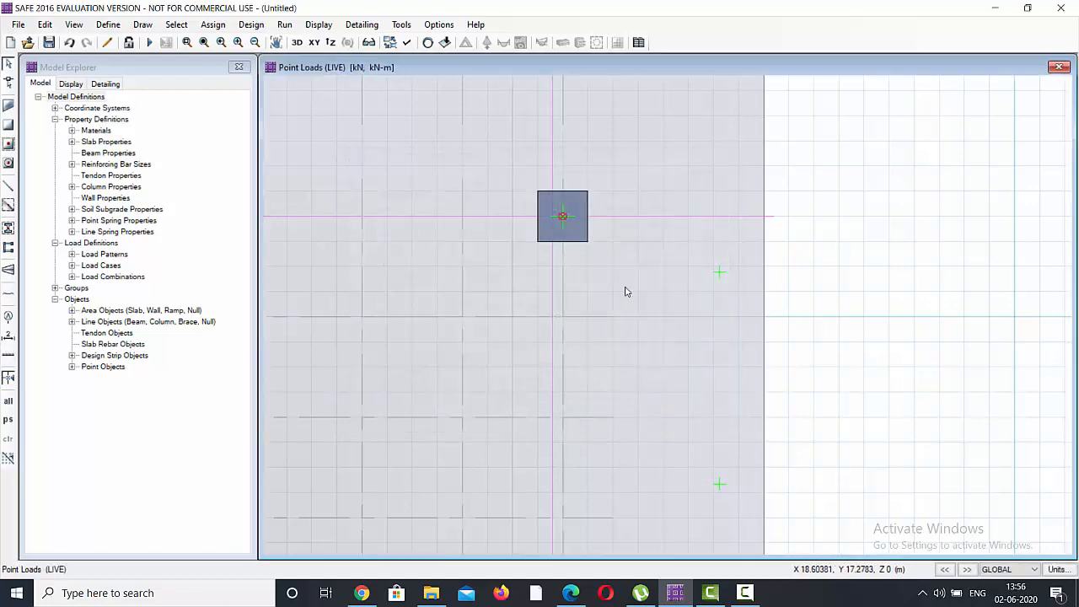
# Step: Assign a DEAD gravity point load of 5414.9 kN with 600 x 600 mm punching shear dimensions to the column point at grid G7
pyautogui.scroll(-5, 715, 245)
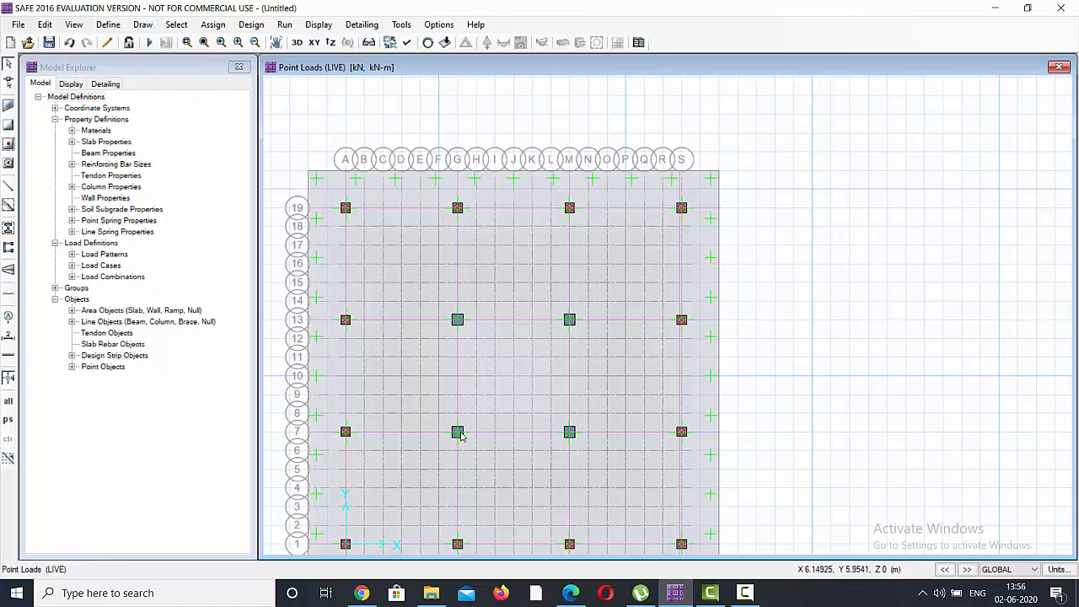
pyautogui.scroll(2, 458, 434)
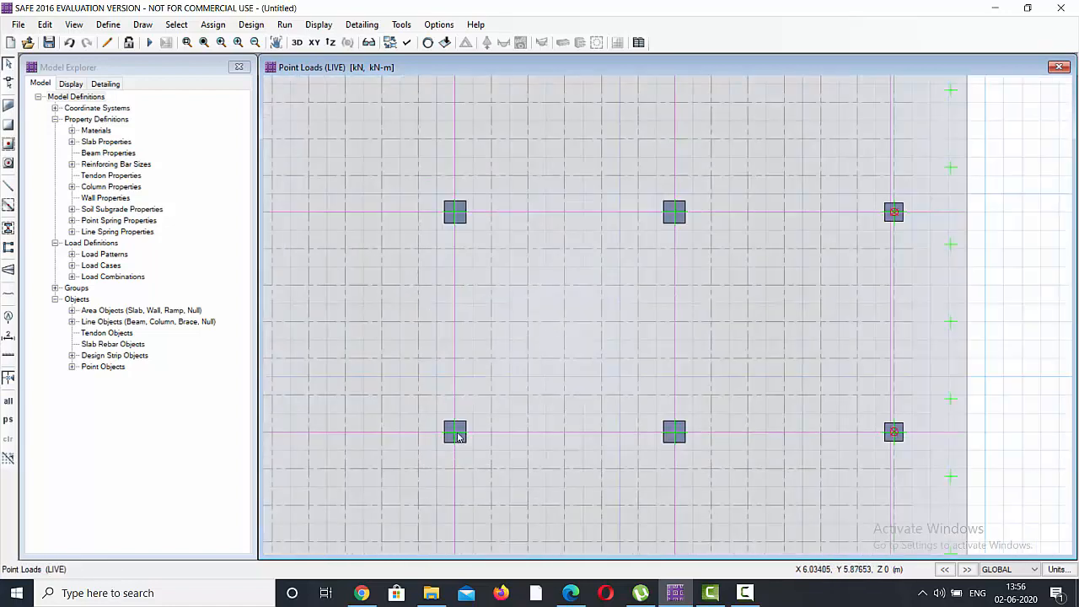
pyautogui.scroll(1, 457, 437)
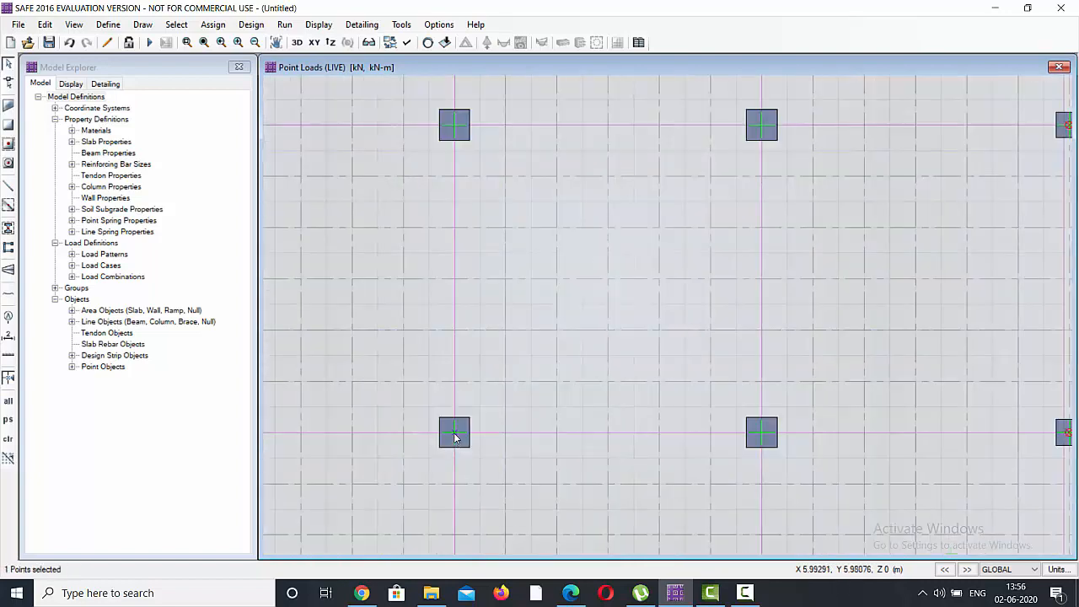
pyautogui.rightClick(454, 437)
pyautogui.click(733, 89)
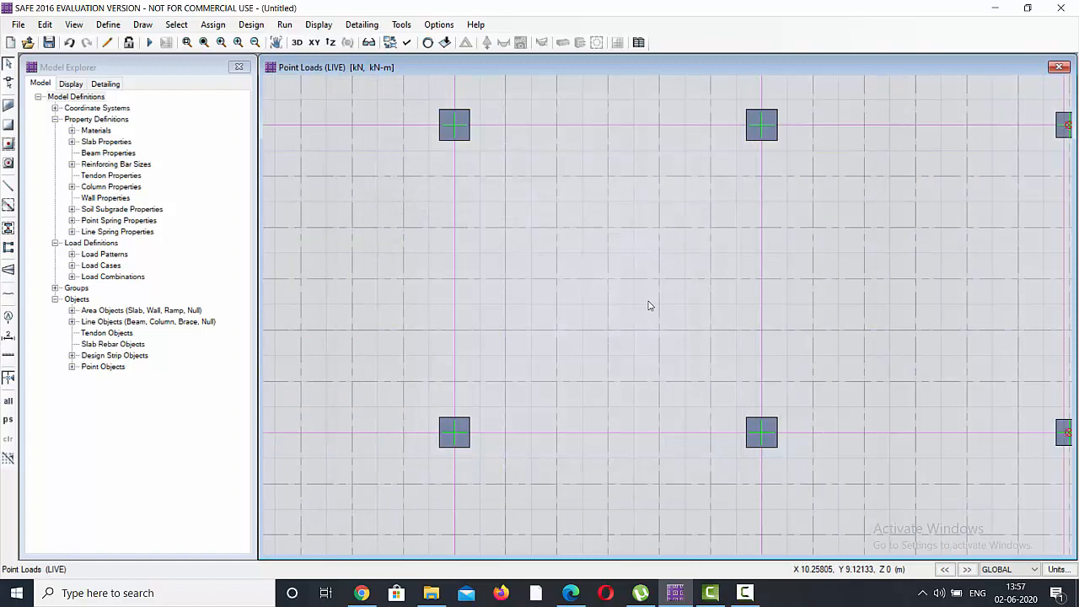
pyautogui.click(456, 438)
pyautogui.click(457, 444)
pyautogui.click(455, 435)
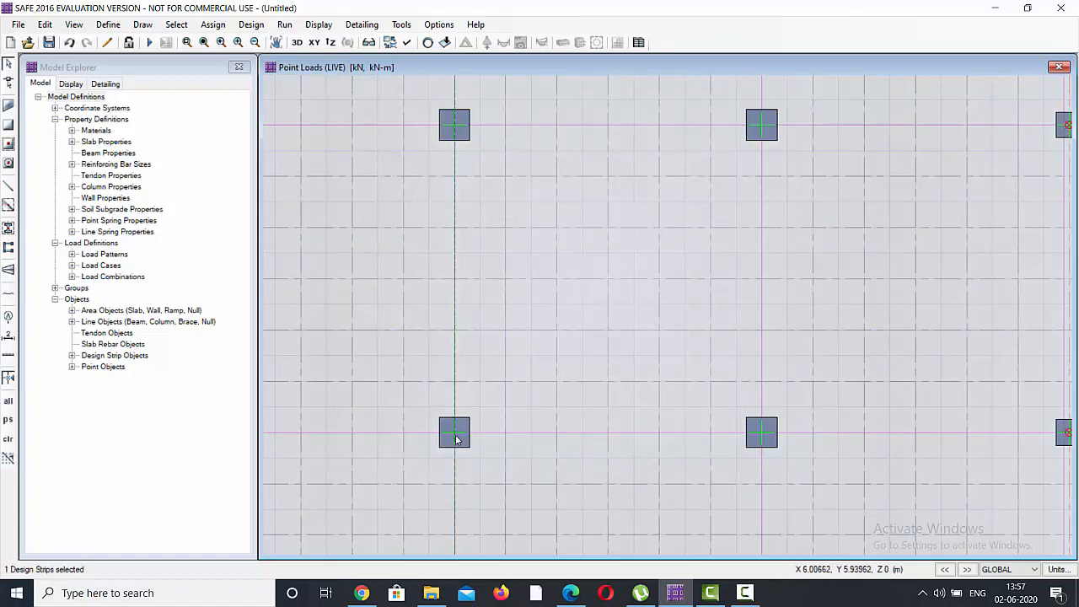
pyautogui.click(454, 435)
pyautogui.click(456, 435)
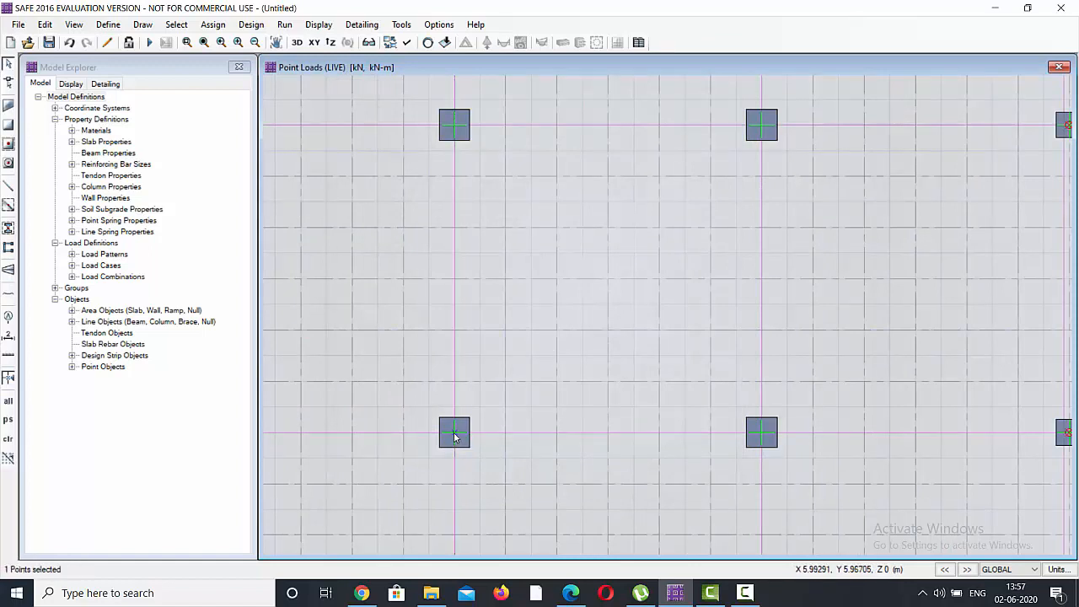
pyautogui.click(213, 24)
pyautogui.moveTo(255, 159)
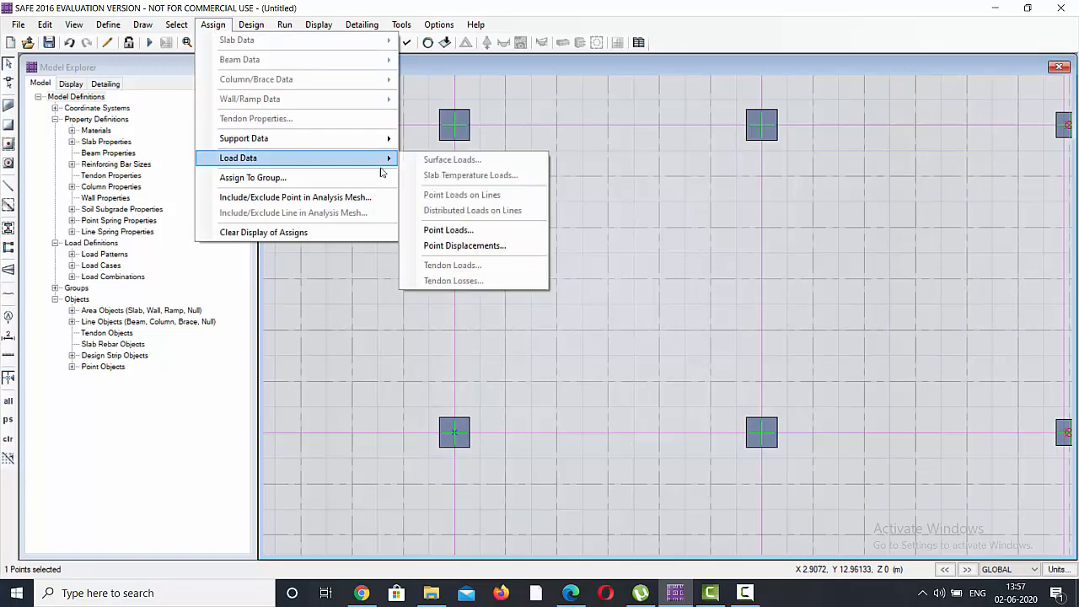
pyautogui.click(427, 230)
pyautogui.click(477, 208)
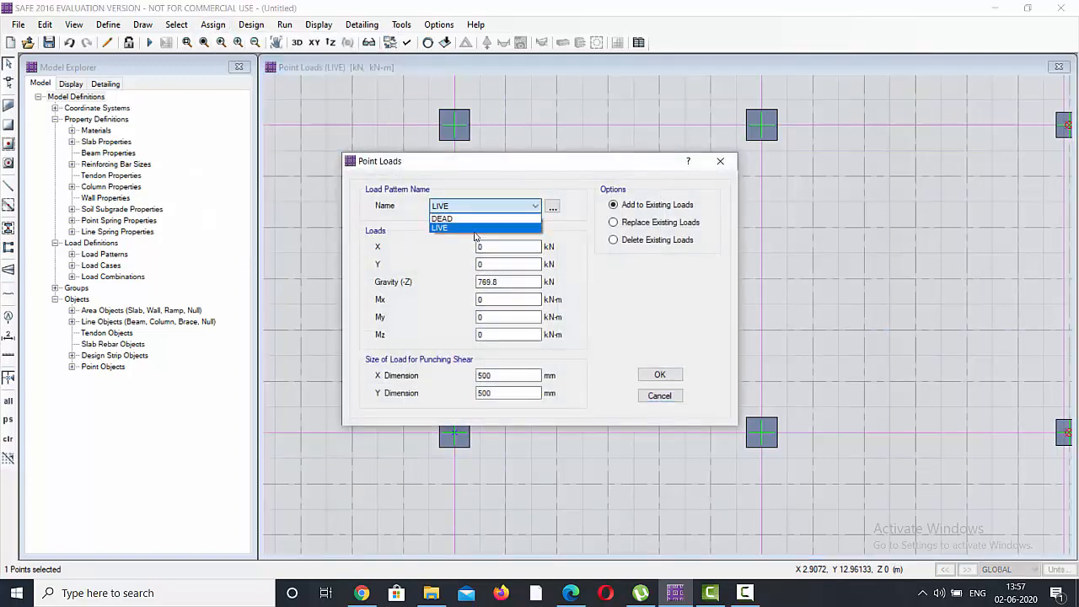
pyautogui.click(463, 218)
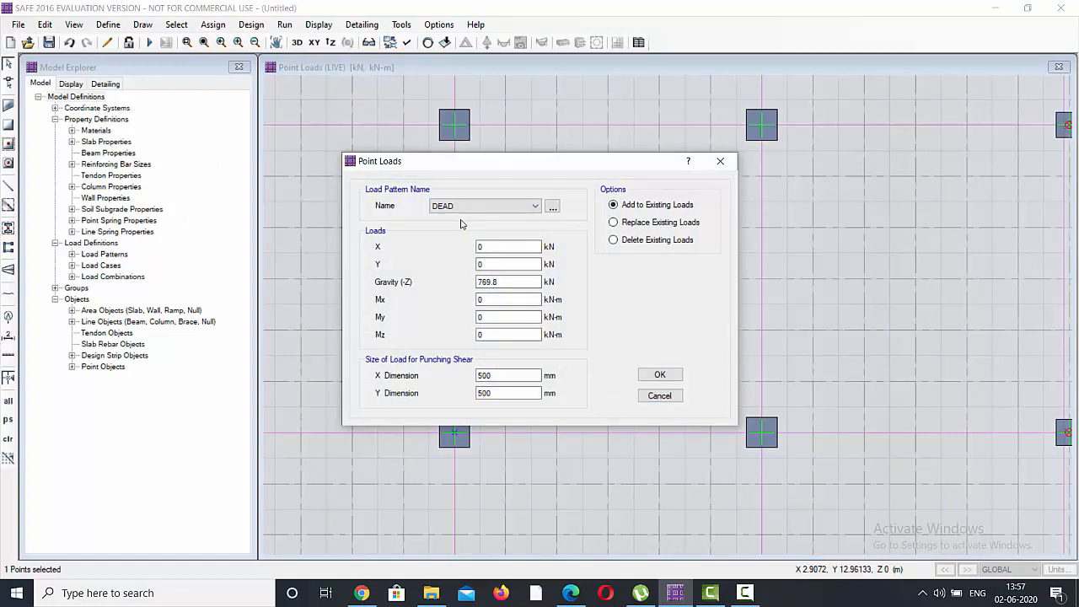
pyautogui.press('Tab')
pyautogui.press('Tab')
pyautogui.press('Tab')
pyautogui.press('Tab')
pyautogui.press('Tab')
pyautogui.press('Tab')
pyautogui.press('Tab')
pyautogui.write('600')
pyautogui.press('Tab')
pyautogui.write('600')
pyautogui.click(658, 375)
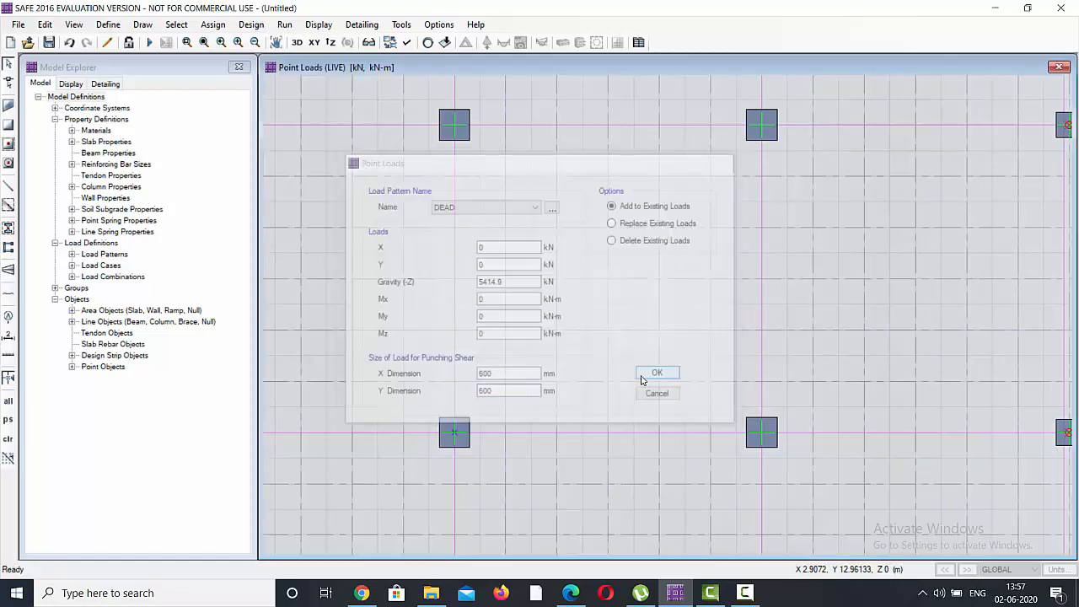
# Step: Assign a LIVE gravity point load of 2797.8 kN to the column point at grid G7
pyautogui.click(455, 434)
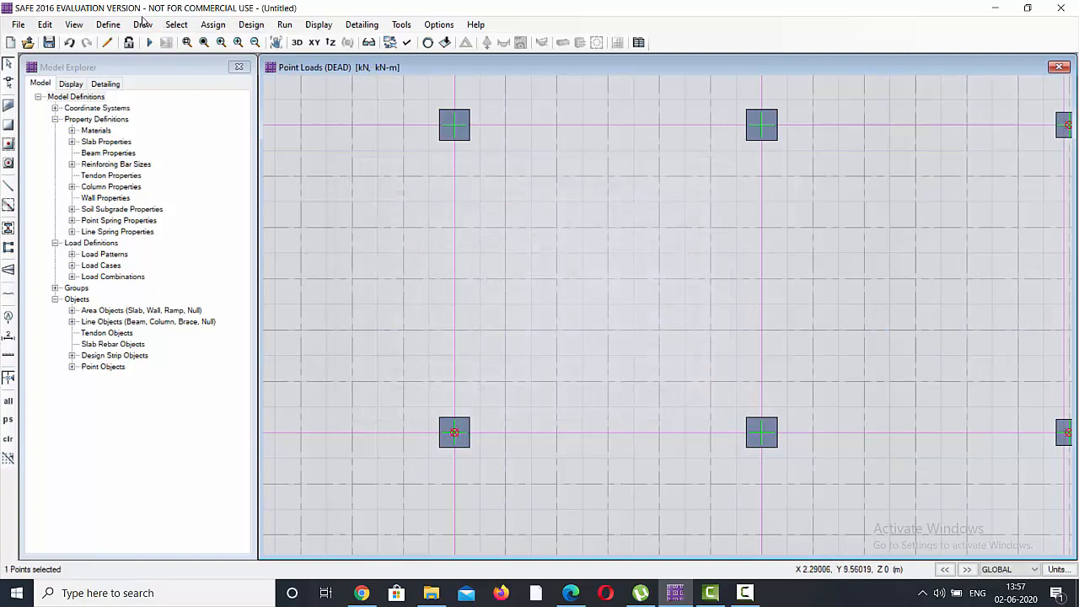
pyautogui.click(211, 24)
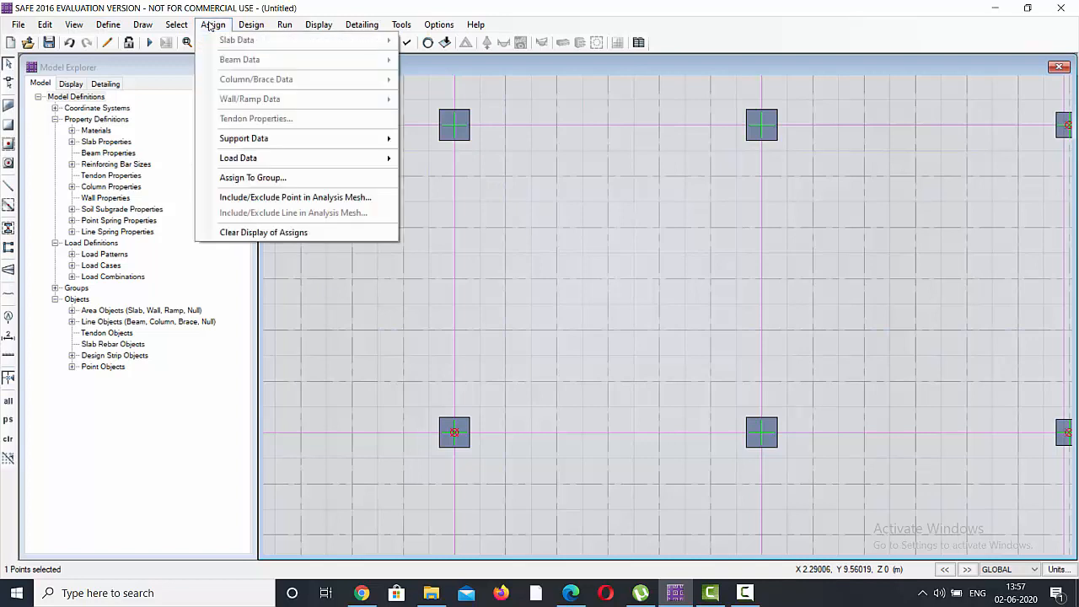
pyautogui.click(449, 230)
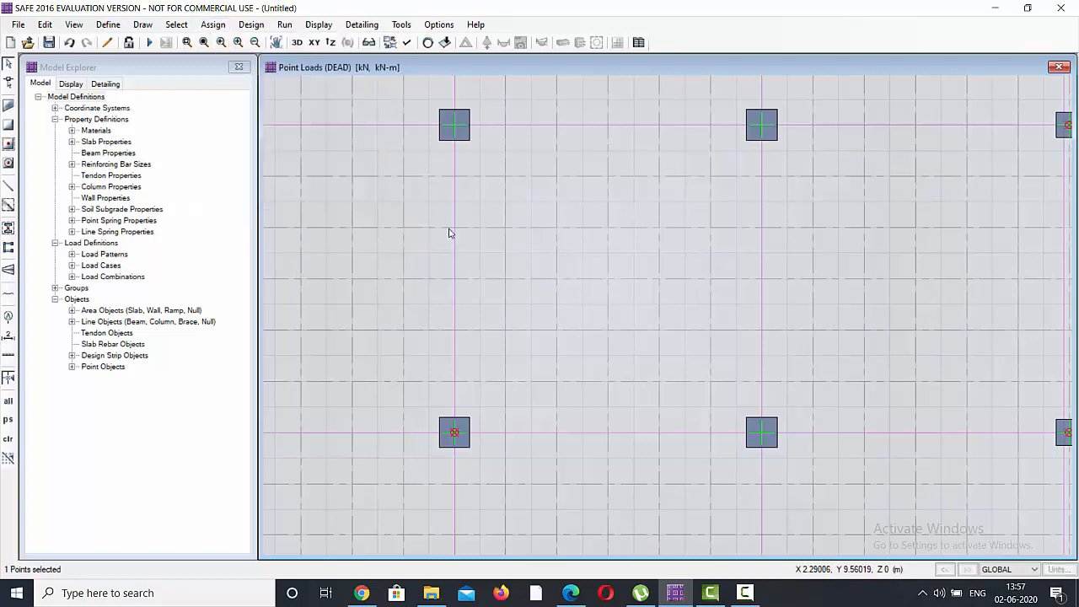
pyautogui.click(491, 209)
pyautogui.click(491, 219)
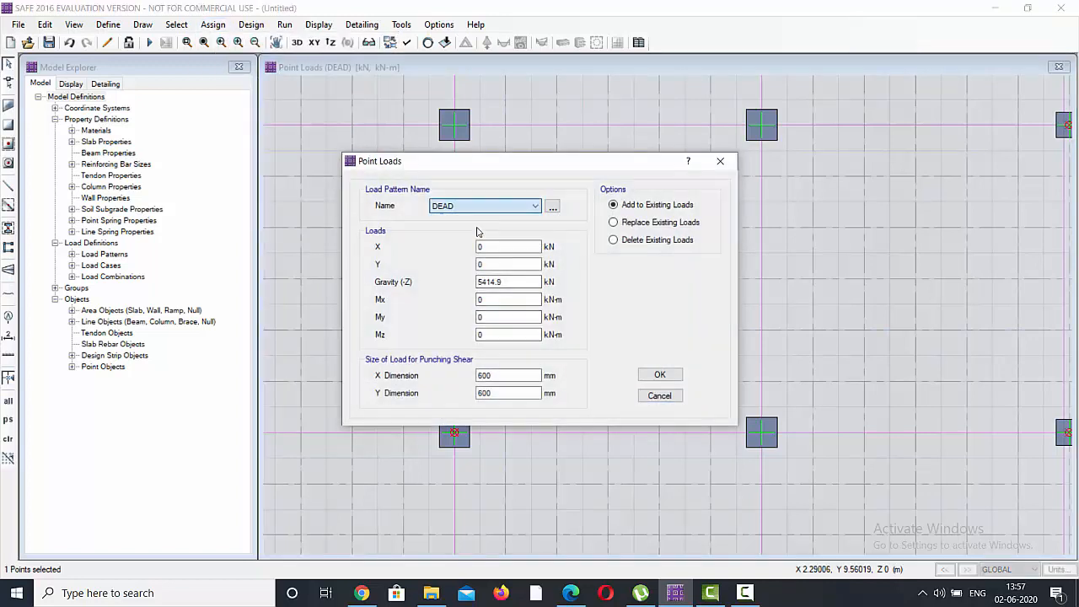
pyautogui.doubleClick(506, 281)
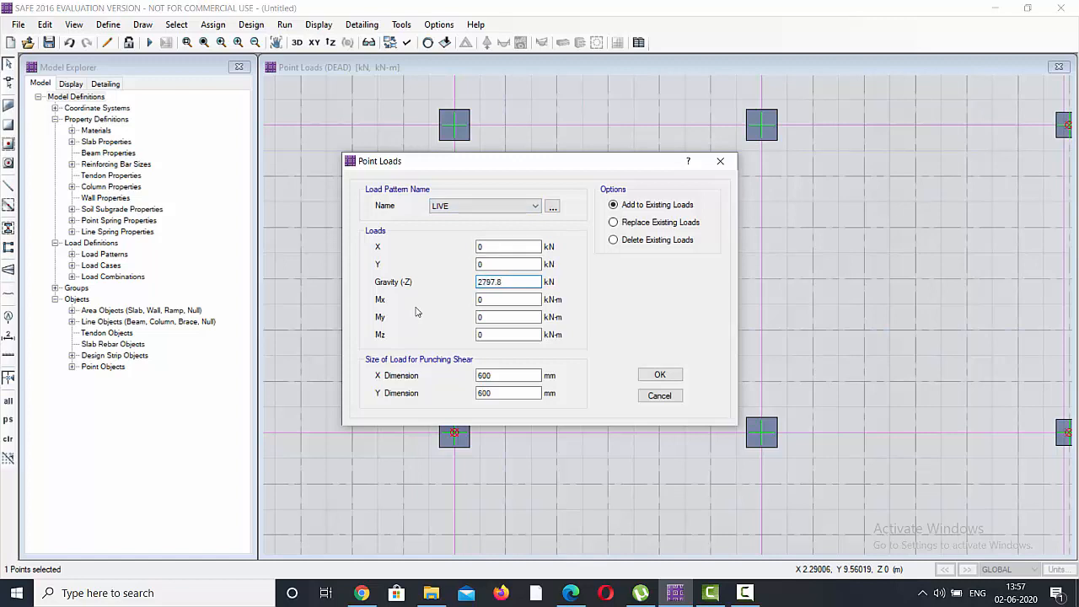
pyautogui.click(659, 374)
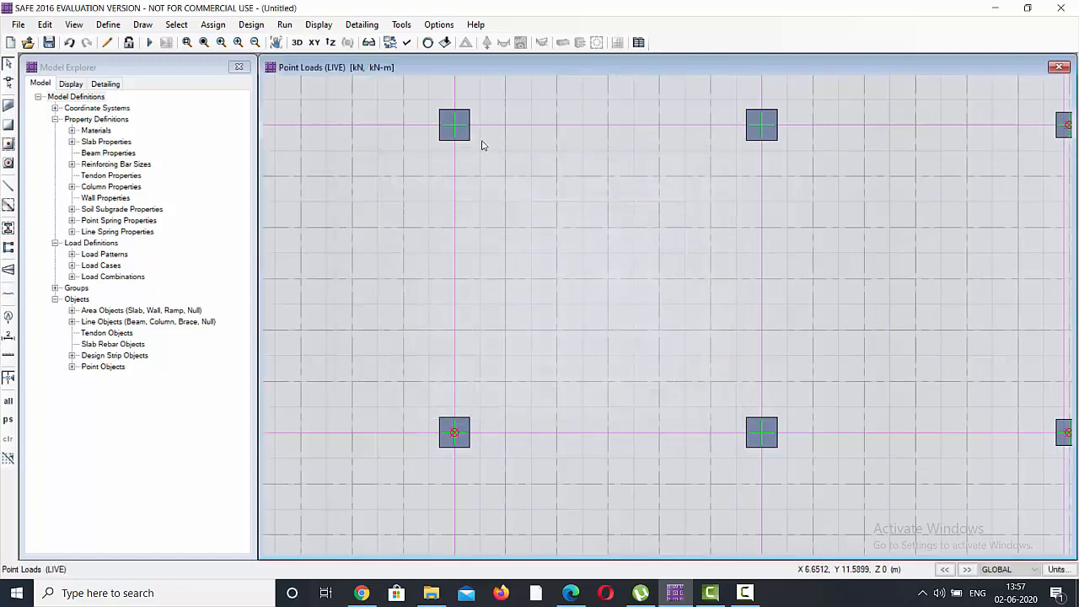
# Step: Assign a DEAD gravity point load of 4977.2 kN to the column point at grid G13
pyautogui.click(454, 126)
pyautogui.click(213, 25)
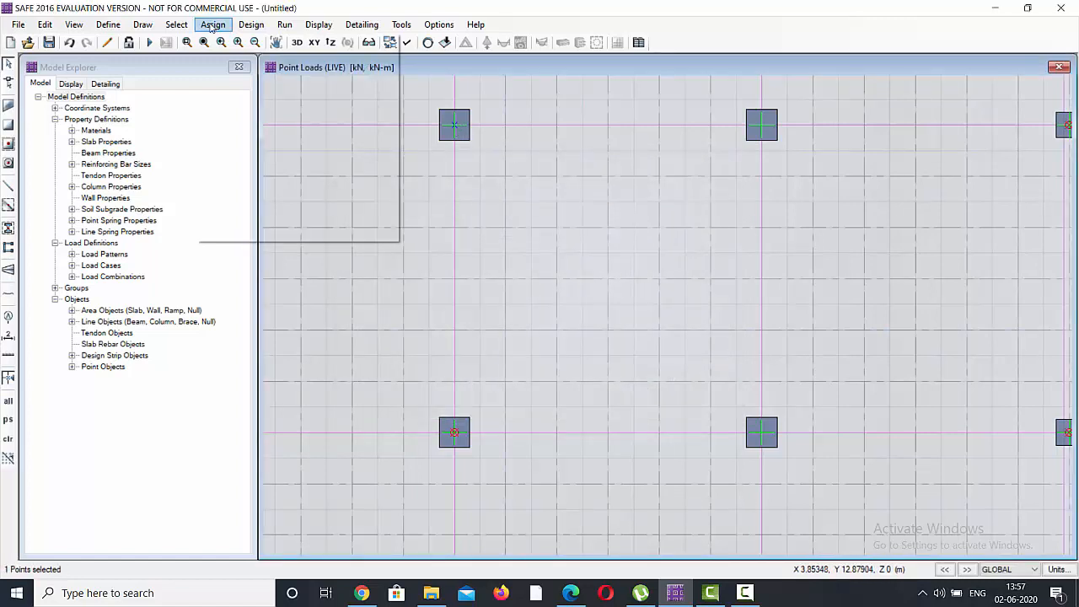
pyautogui.moveTo(242, 160)
pyautogui.click(457, 229)
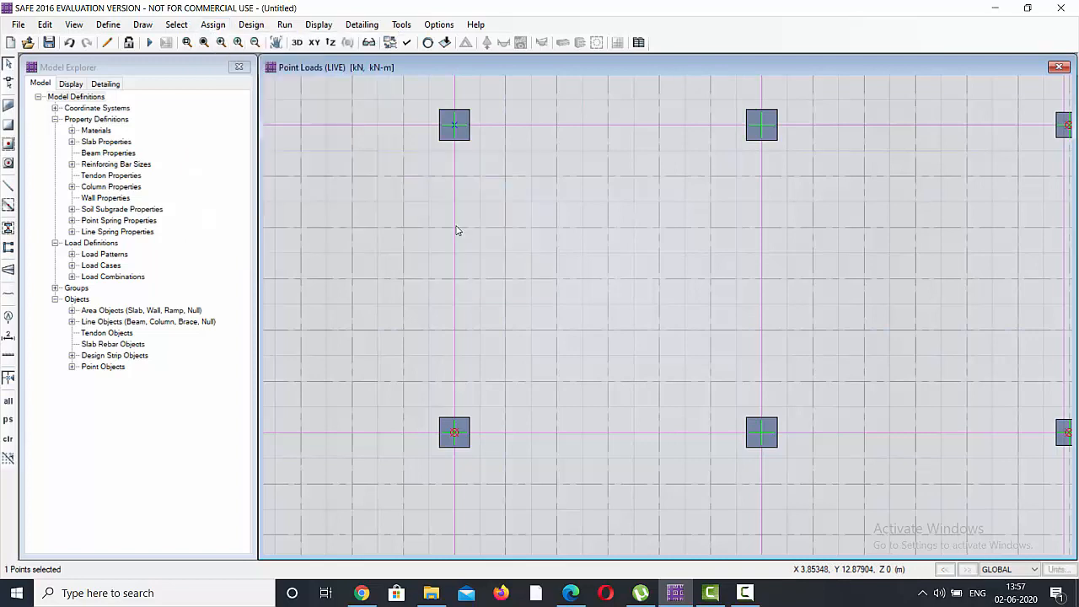
pyautogui.click(459, 207)
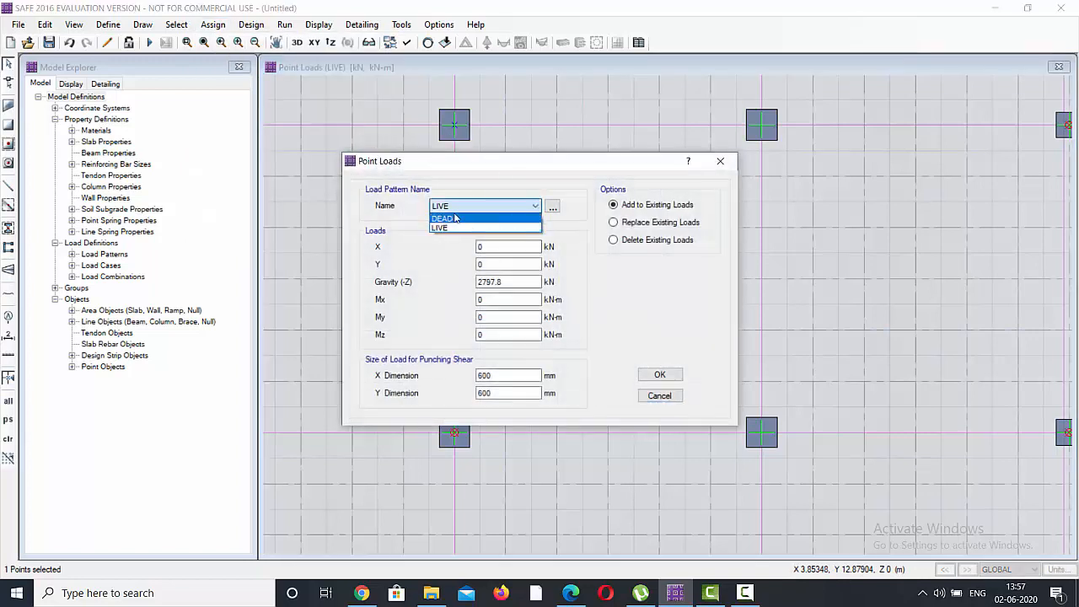
pyautogui.click(445, 218)
pyautogui.press('Tab')
pyautogui.press('Tab')
pyautogui.press('Tab')
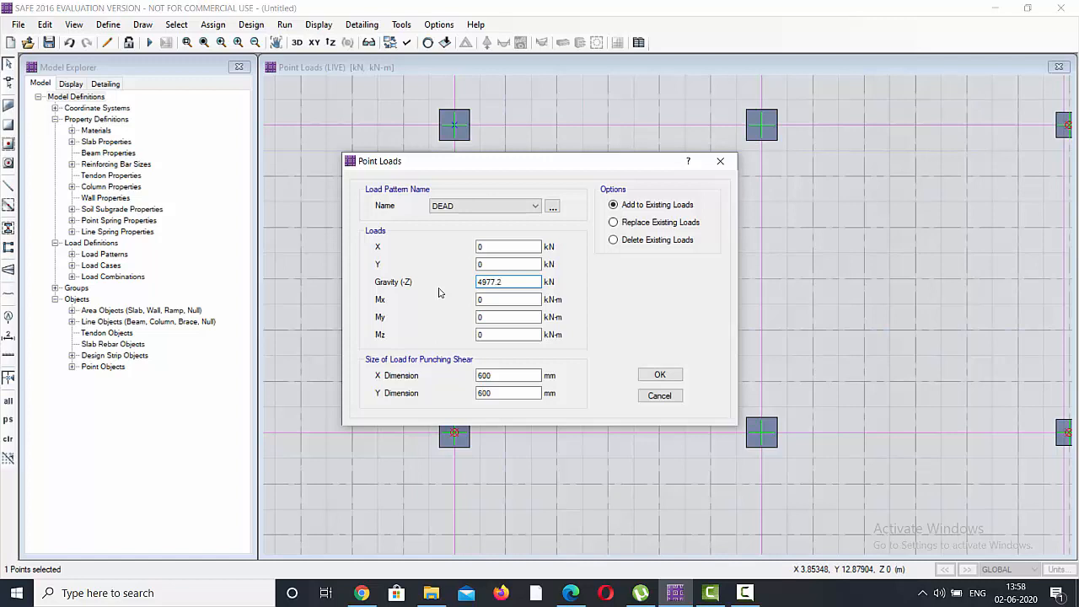
pyautogui.click(659, 375)
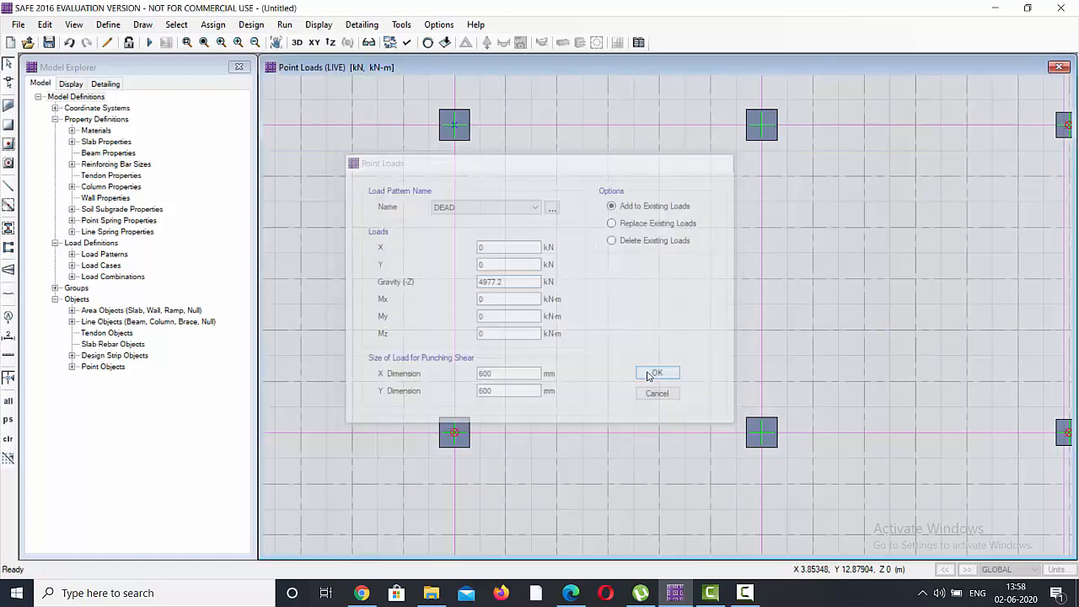
# Step: Assign a LIVE gravity point load of 2579.8 kN to the column point at grid G13
pyautogui.click(454, 124)
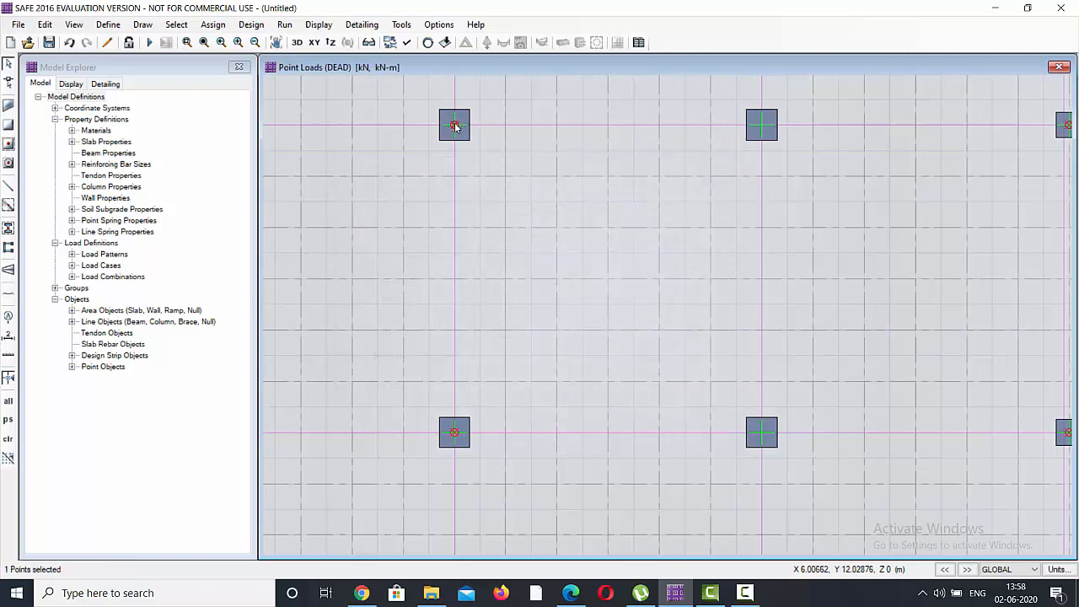
pyautogui.click(213, 25)
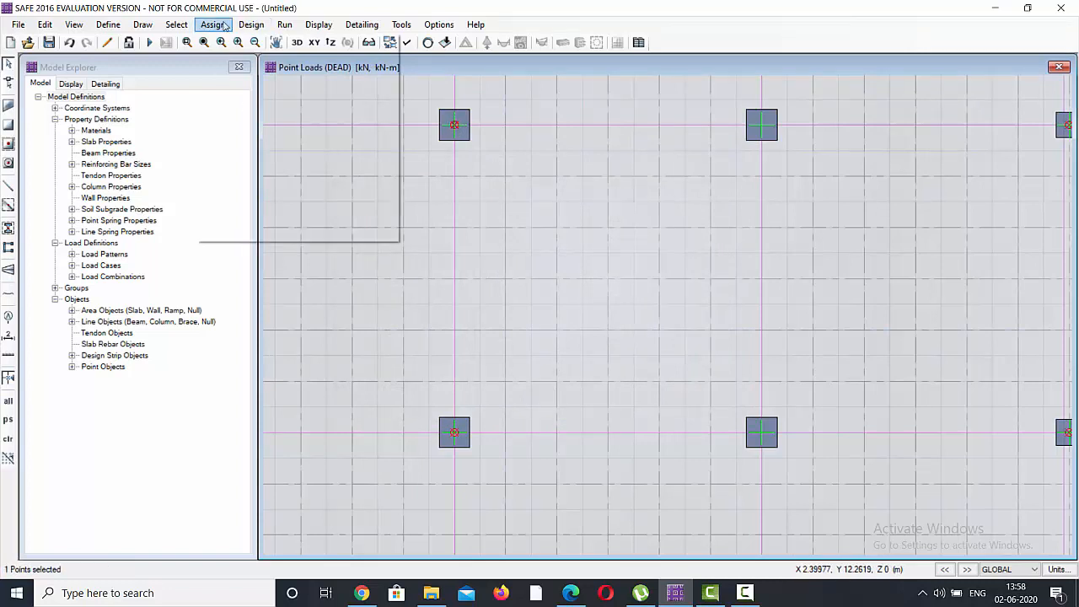
pyautogui.moveTo(265, 160)
pyautogui.click(458, 229)
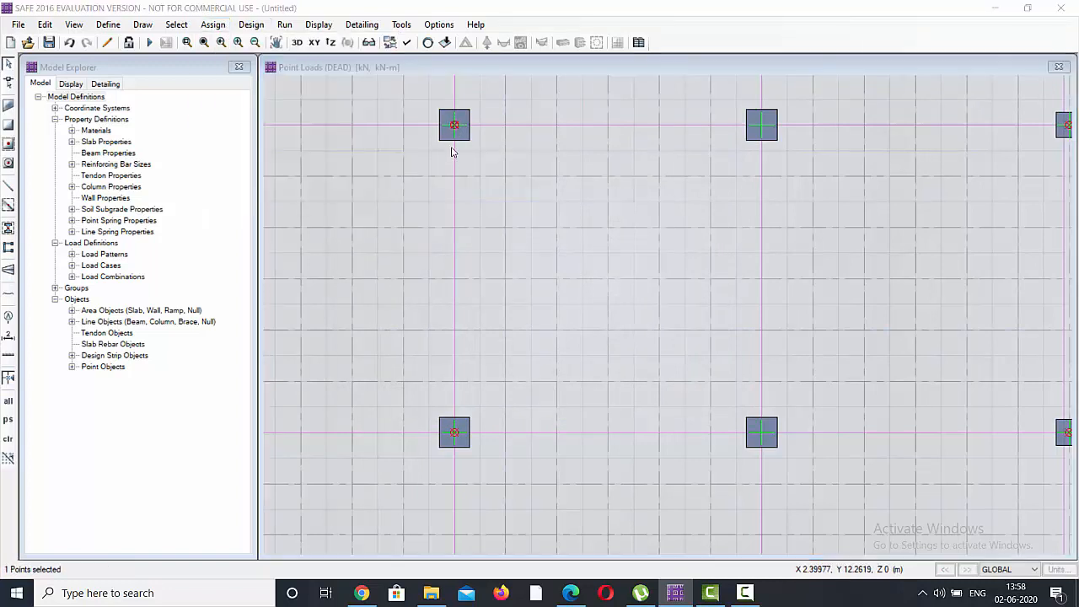
pyautogui.click(470, 205)
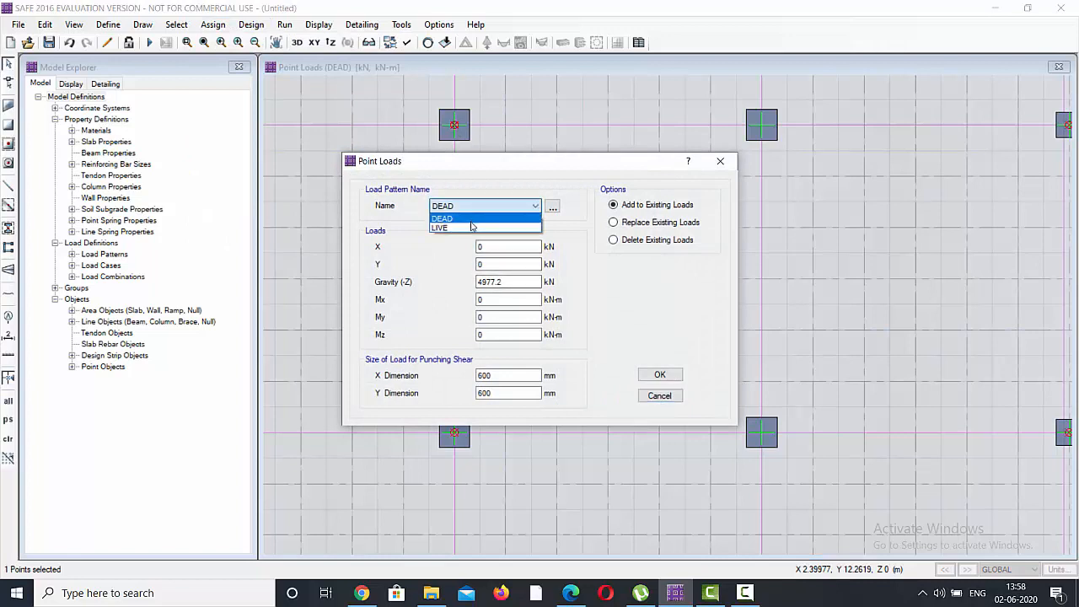
pyautogui.click(472, 229)
pyautogui.moveTo(504, 282); pyautogui.dragTo(436, 282)
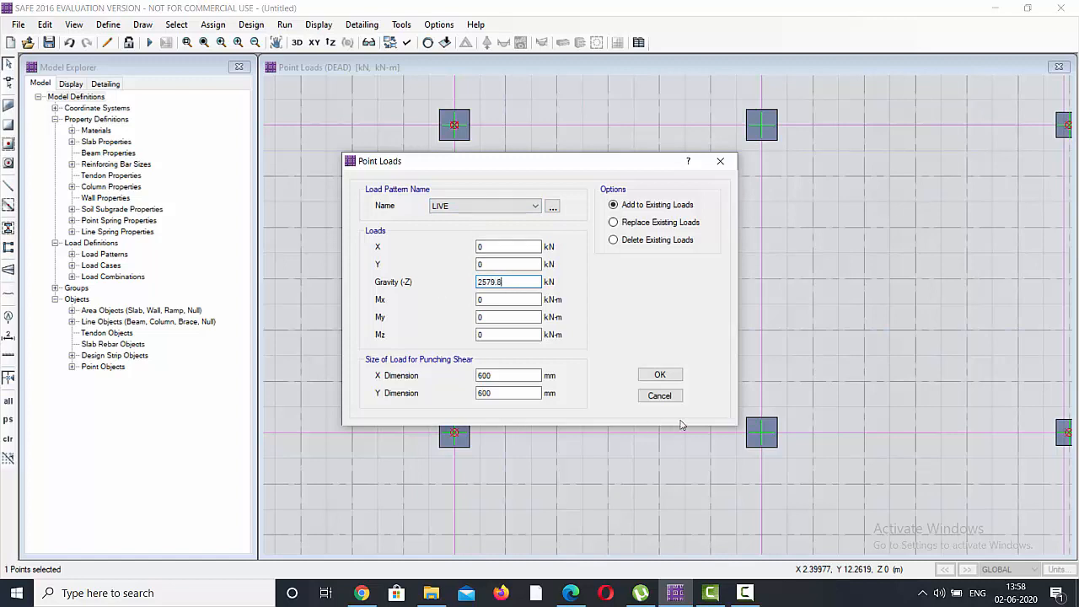
pyautogui.write('2579.8')
pyautogui.click(660, 374)
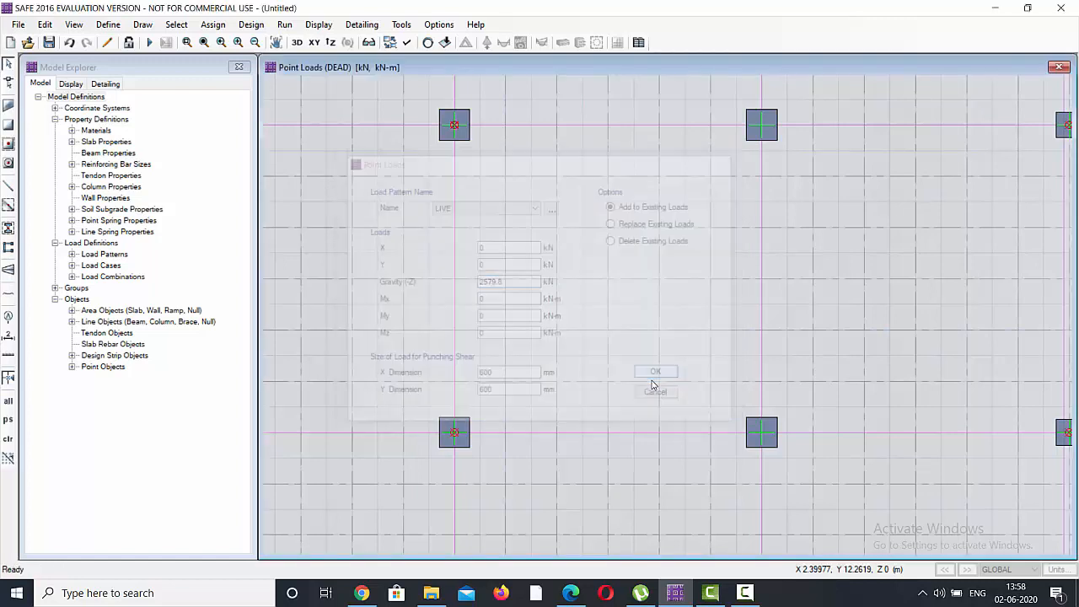
# Step: Assign a DEAD gravity point load of 5154.6 kN to the column point at grid M7
pyautogui.click(761, 435)
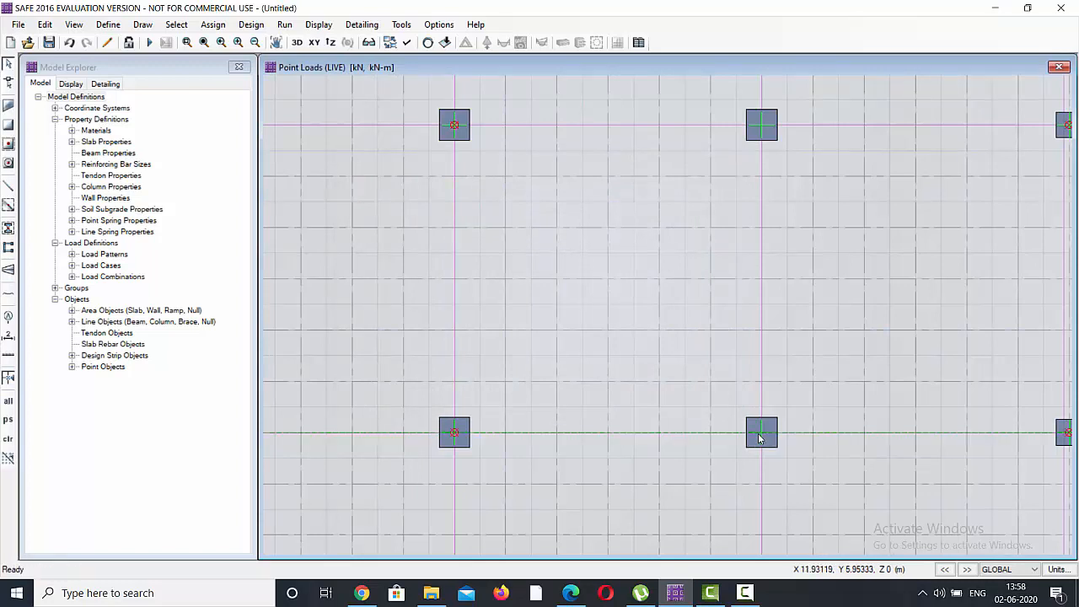
pyautogui.click(761, 437)
pyautogui.click(762, 437)
pyautogui.press('Escape')
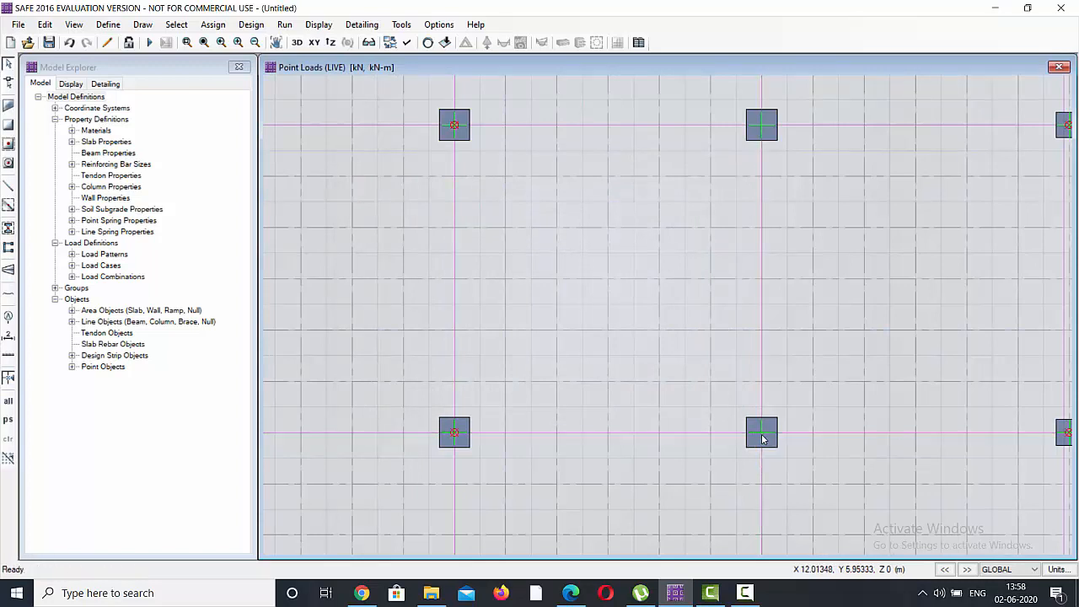
pyautogui.click(762, 438)
pyautogui.click(762, 438)
pyautogui.click(762, 438)
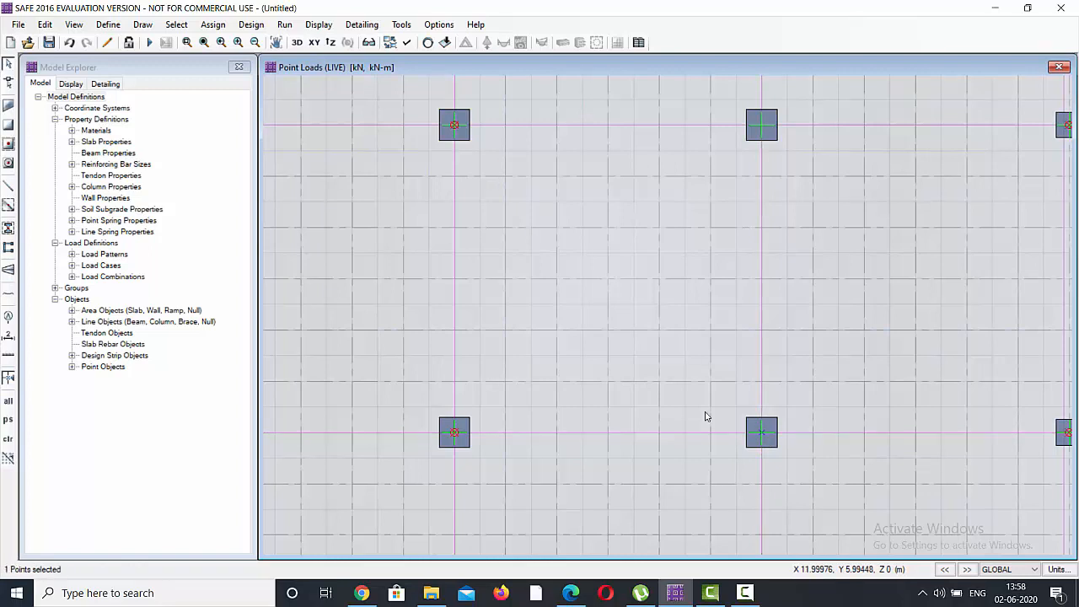
pyautogui.click(214, 25)
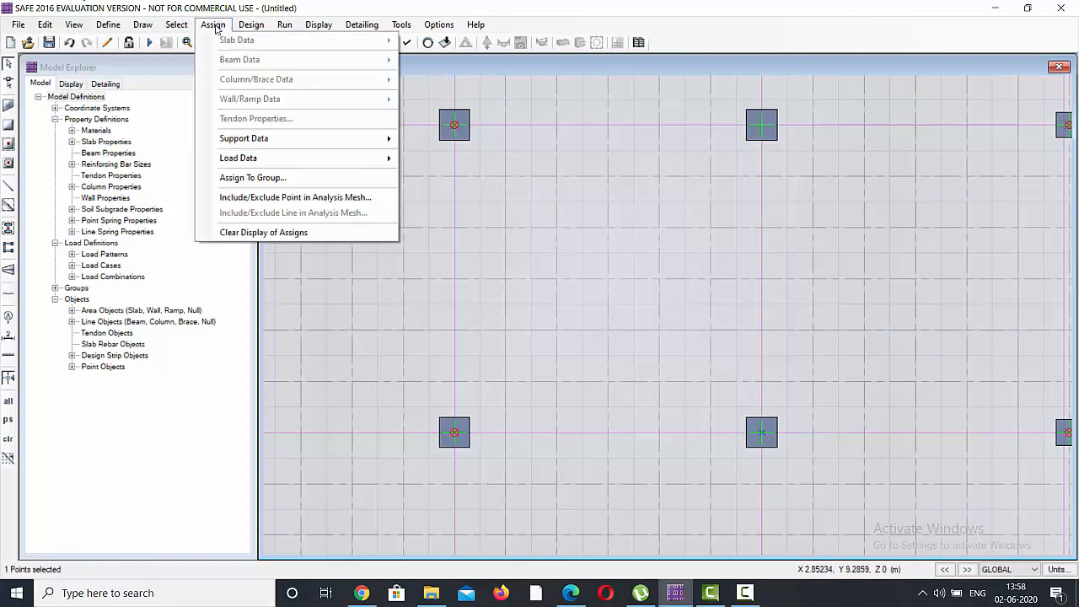
pyautogui.moveTo(257, 161)
pyautogui.click(448, 231)
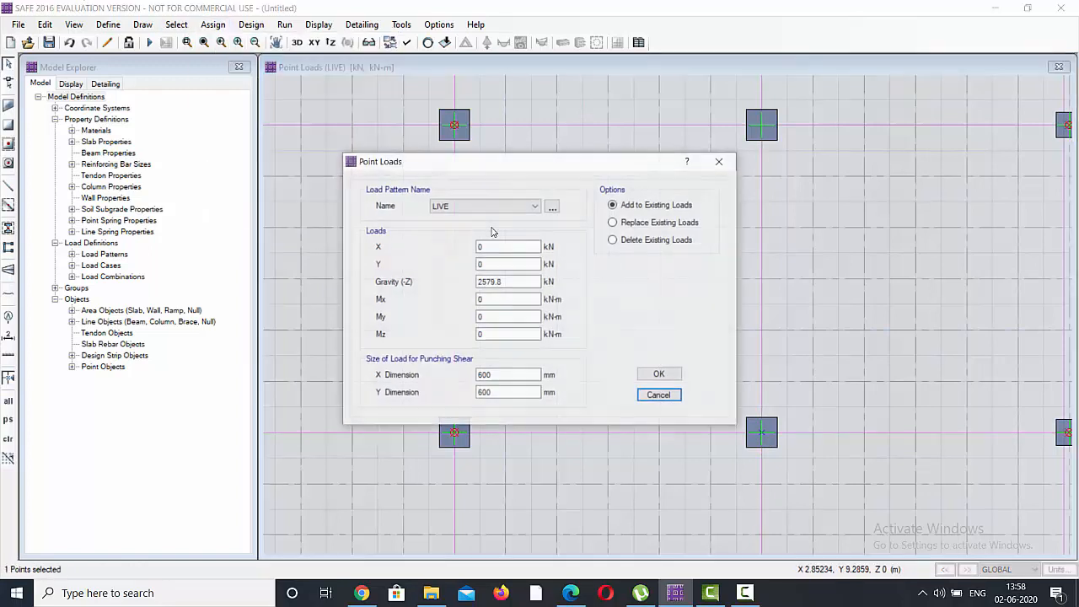
pyautogui.click(474, 207)
pyautogui.click(470, 222)
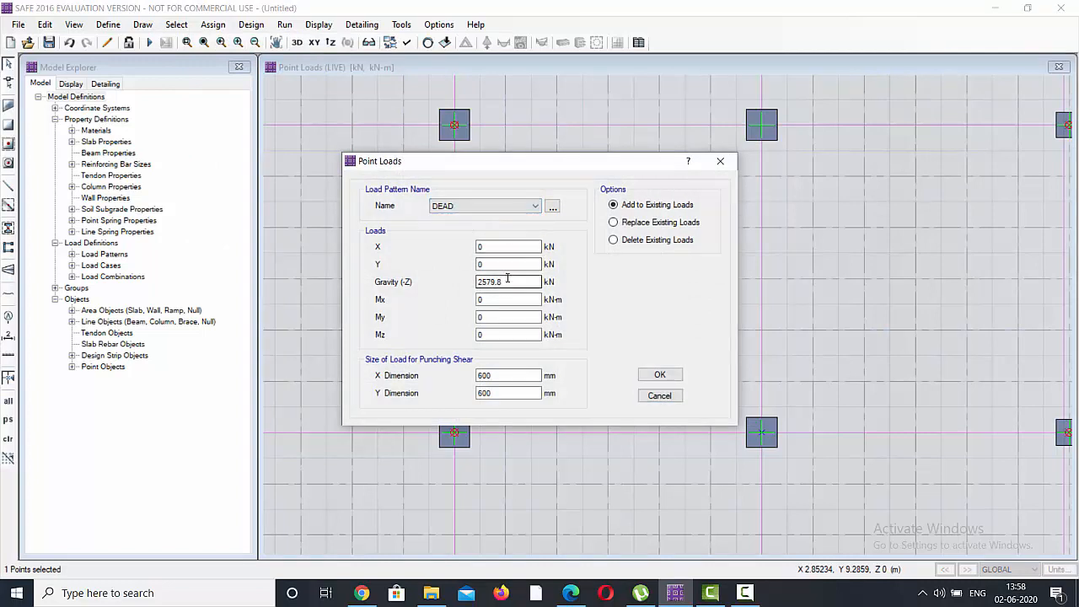
pyautogui.moveTo(509, 281); pyautogui.dragTo(450, 288)
pyautogui.write('5154.6')
pyautogui.click(659, 374)
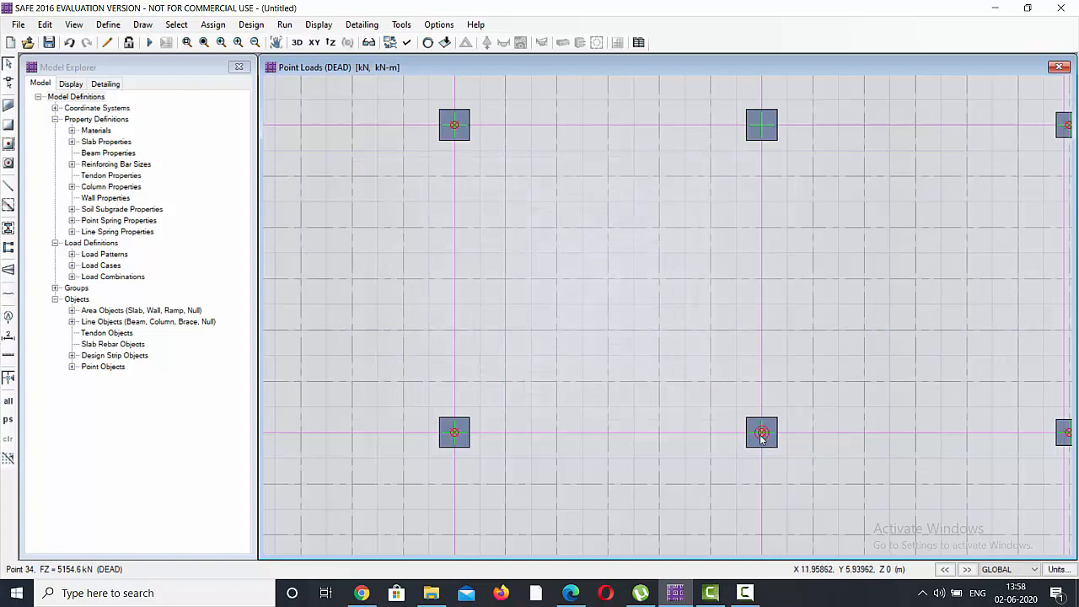
# Step: Add a DEAD gravity point load of 2644 kN to the existing loads on the column point at grid M7
pyautogui.click(762, 433)
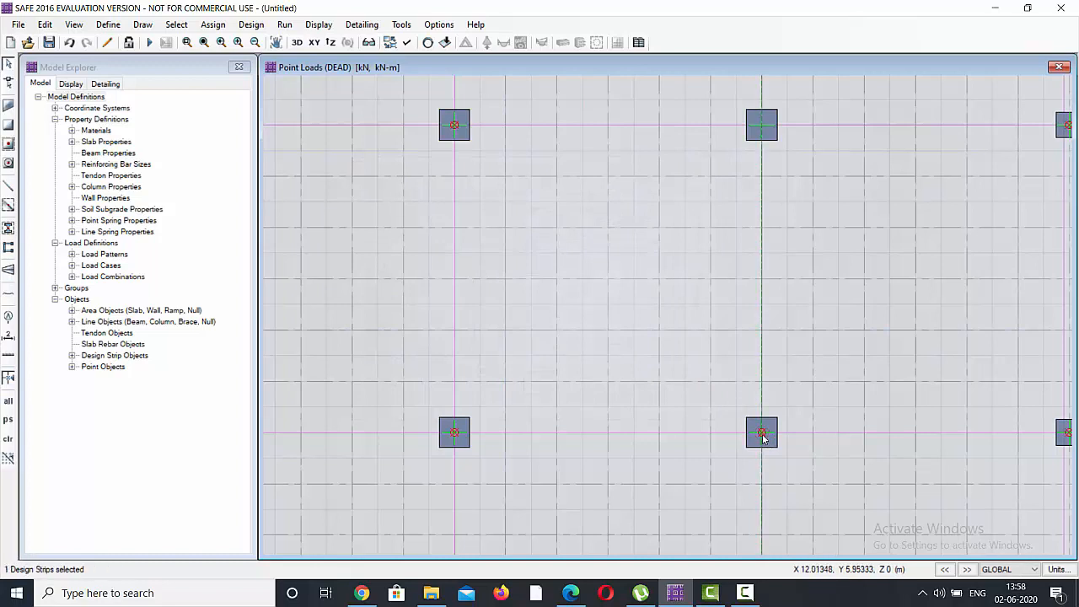
pyautogui.click(213, 25)
pyautogui.moveTo(288, 158)
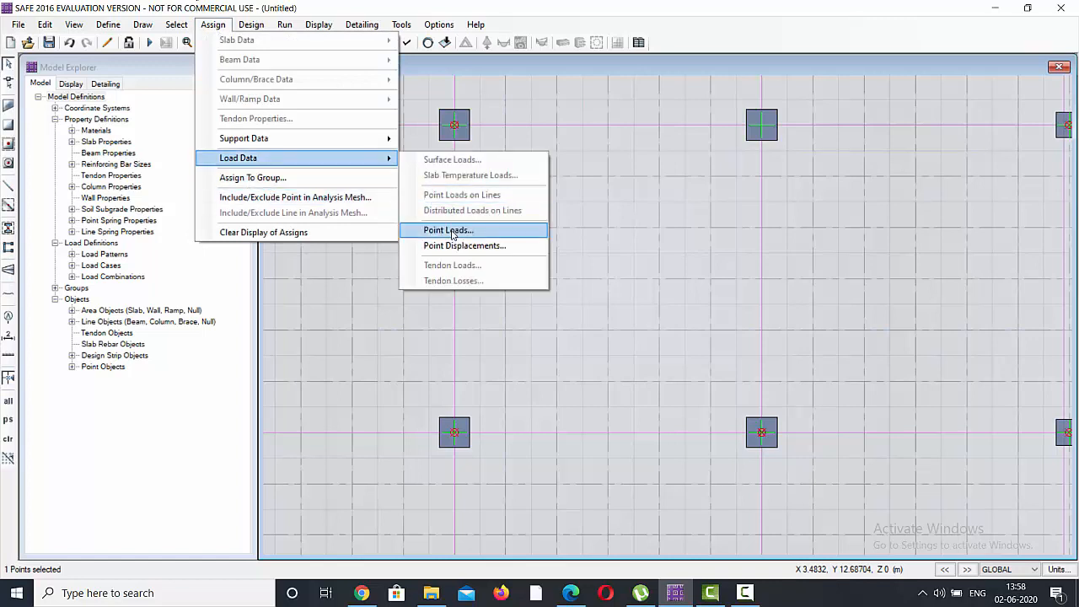
pyautogui.click(450, 231)
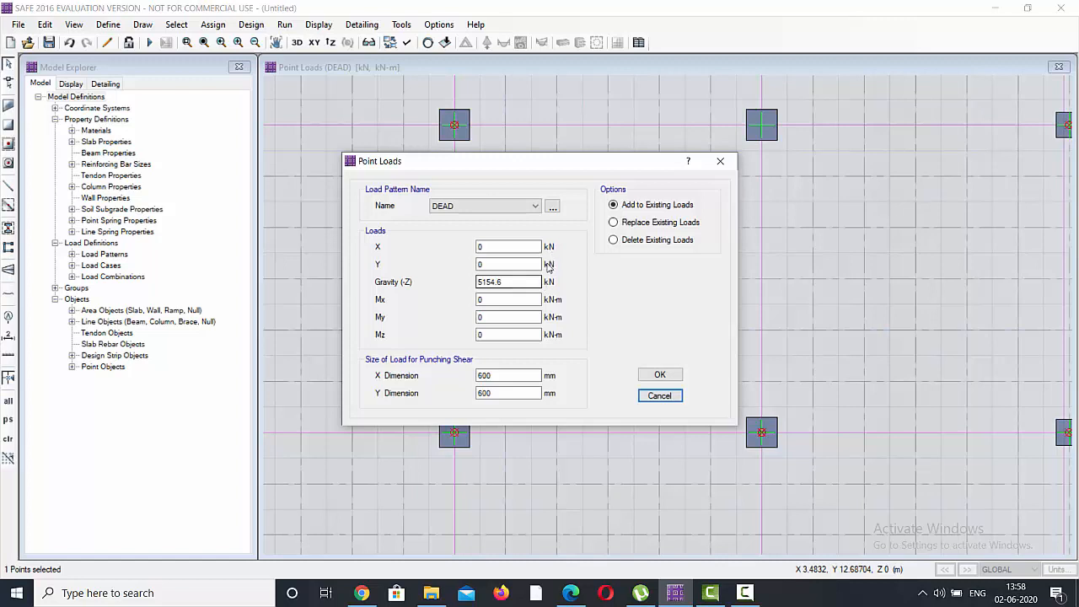
pyautogui.doubleClick(504, 281)
pyautogui.write('26')
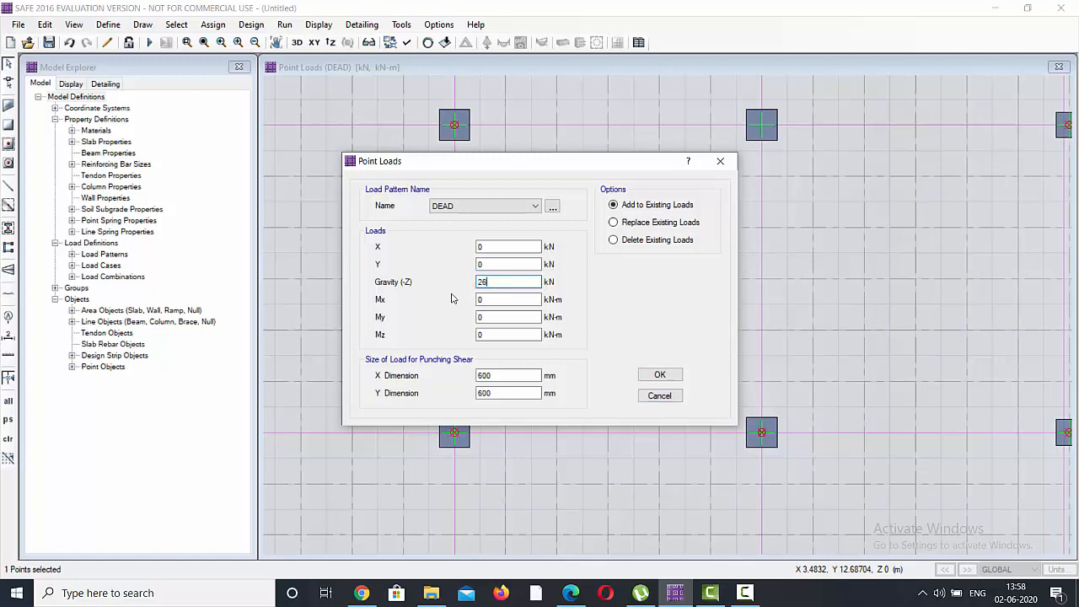
pyautogui.write('44')
pyautogui.click(659, 375)
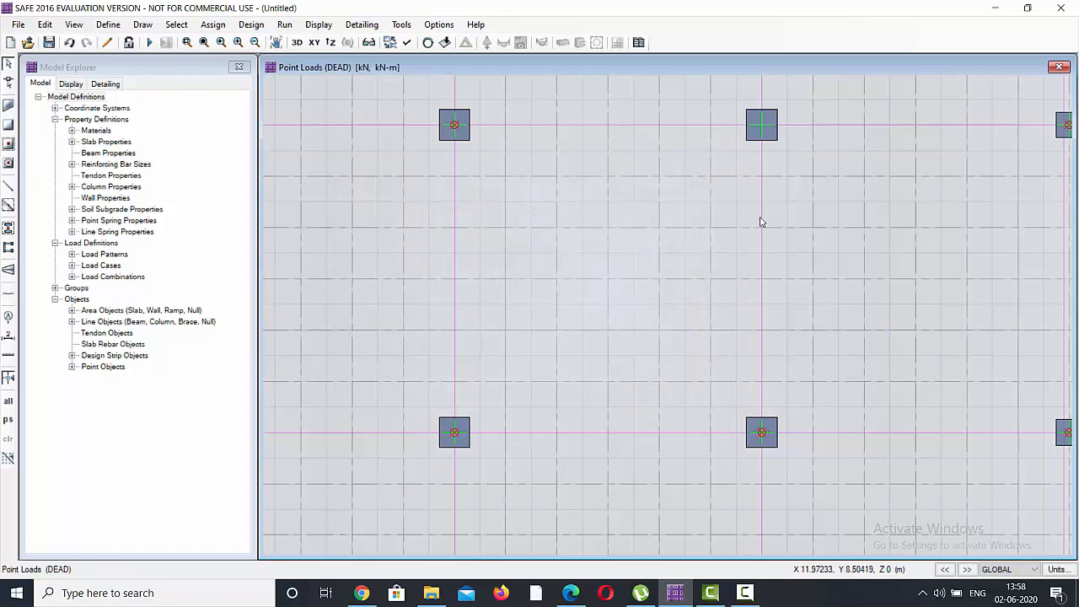
# Step: Assign a DEAD gravity point load of 5191.3 kN to the column point at grid M13
pyautogui.click(762, 127)
pyautogui.click(212, 24)
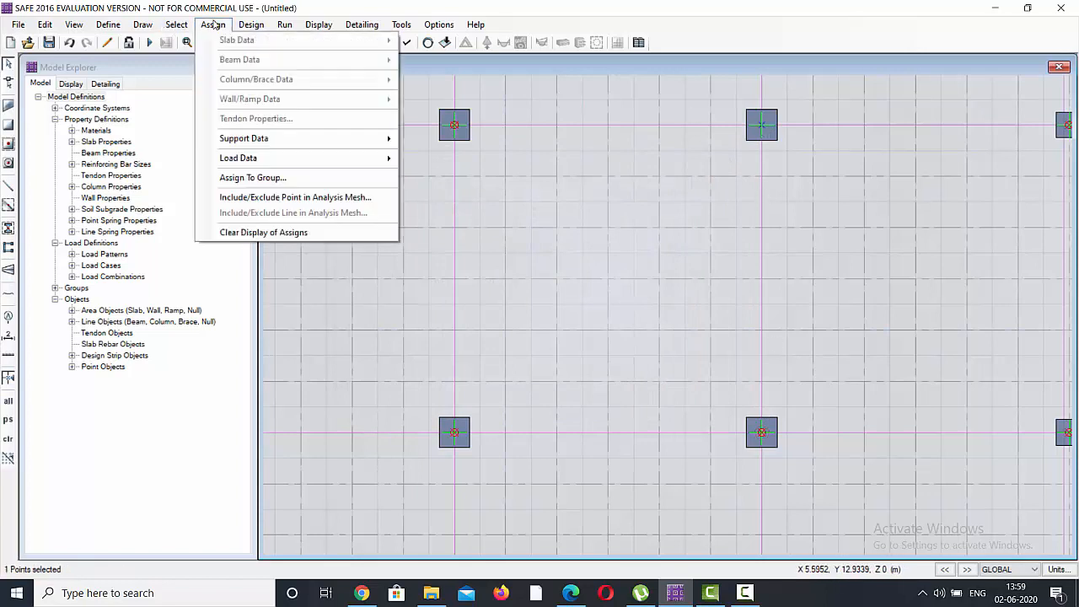
pyautogui.moveTo(293, 162)
pyautogui.click(448, 230)
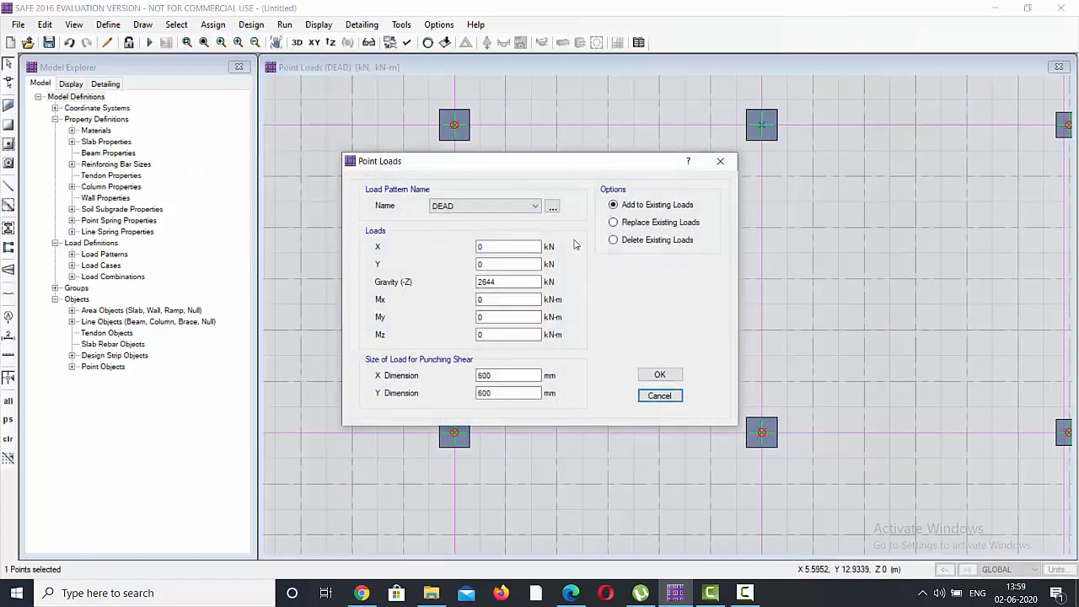
pyautogui.moveTo(507, 282); pyautogui.dragTo(456, 286)
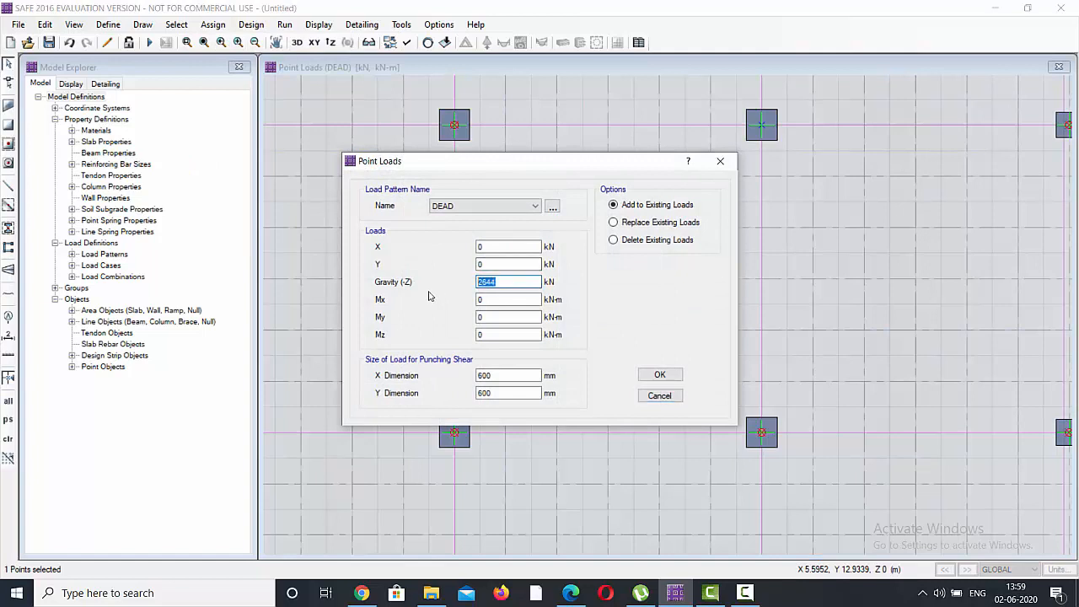
pyautogui.write('5191.3')
pyautogui.click(659, 375)
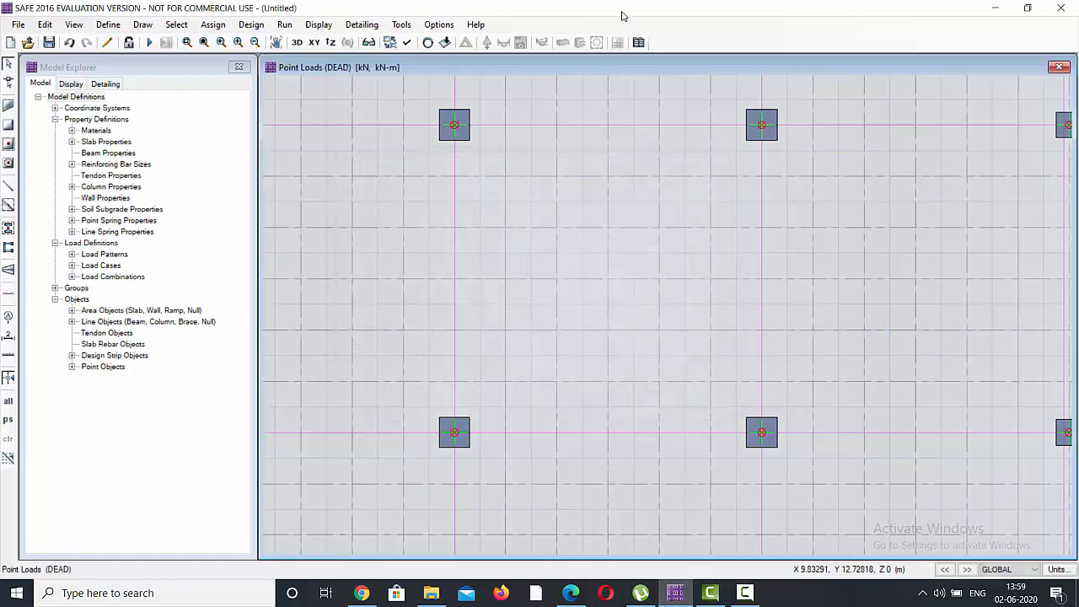
# Step: Assign a LIVE gravity point load of 2644 kN to the column point at grid M13
pyautogui.click(762, 123)
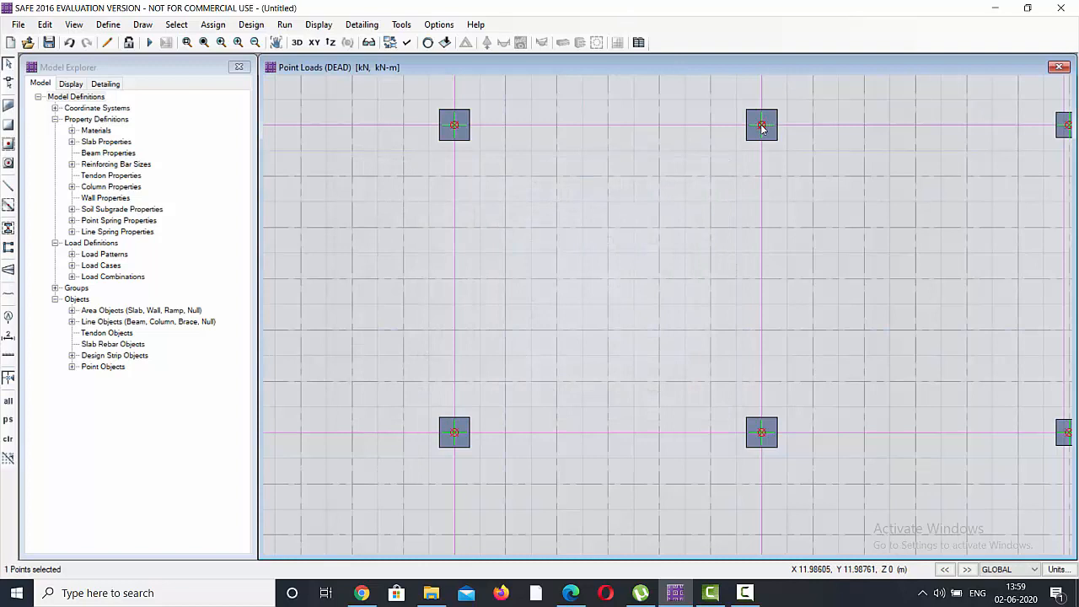
pyautogui.click(215, 25)
pyautogui.moveTo(251, 161)
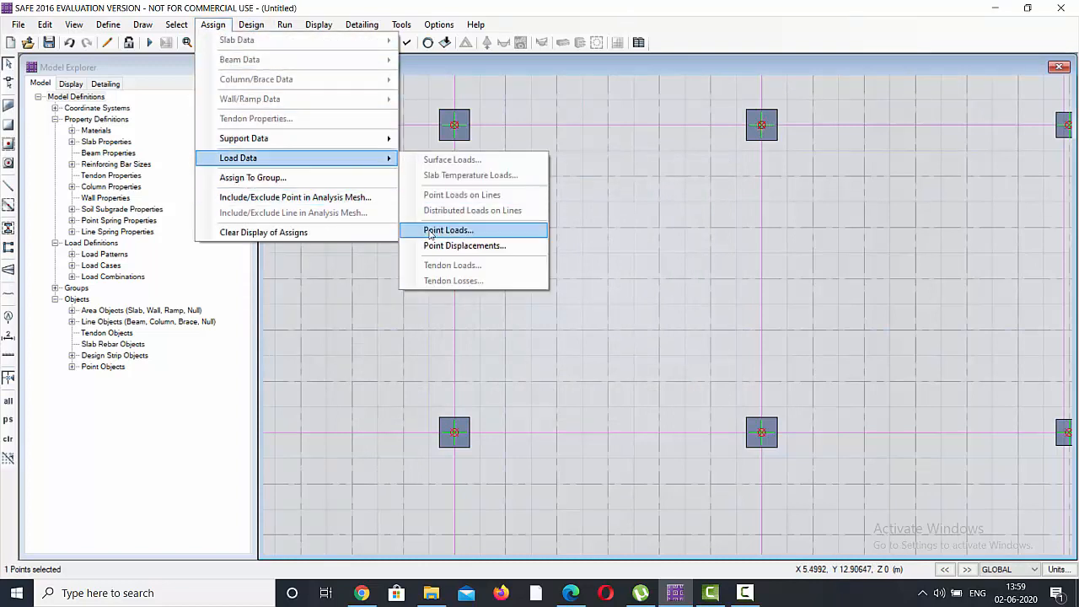
pyautogui.click(431, 233)
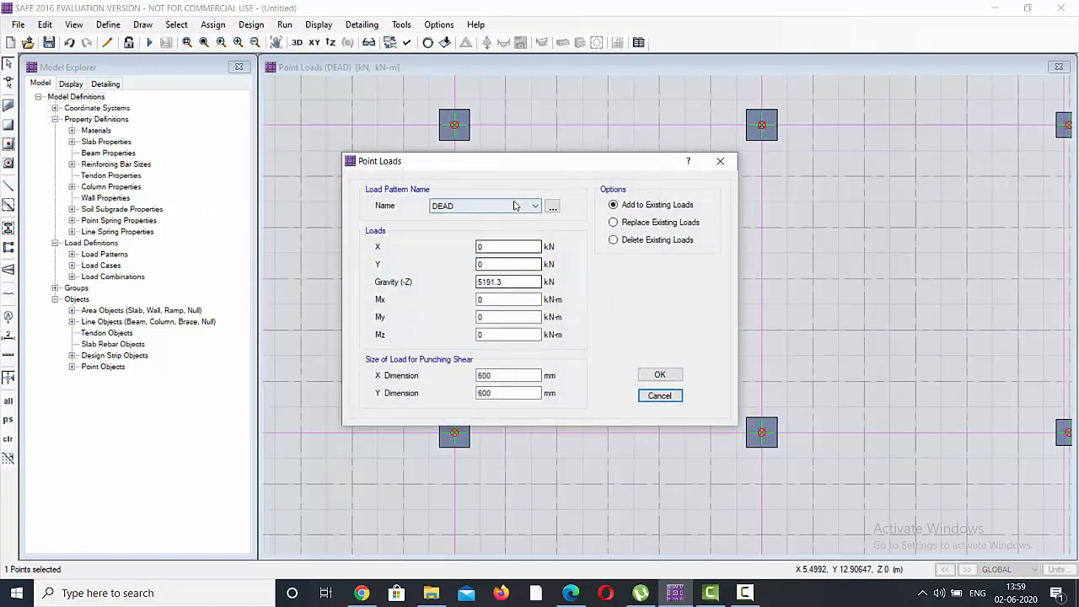
pyautogui.click(515, 206)
pyautogui.click(491, 223)
pyautogui.press('Tab')
pyautogui.press('Tab')
pyautogui.press('Tab')
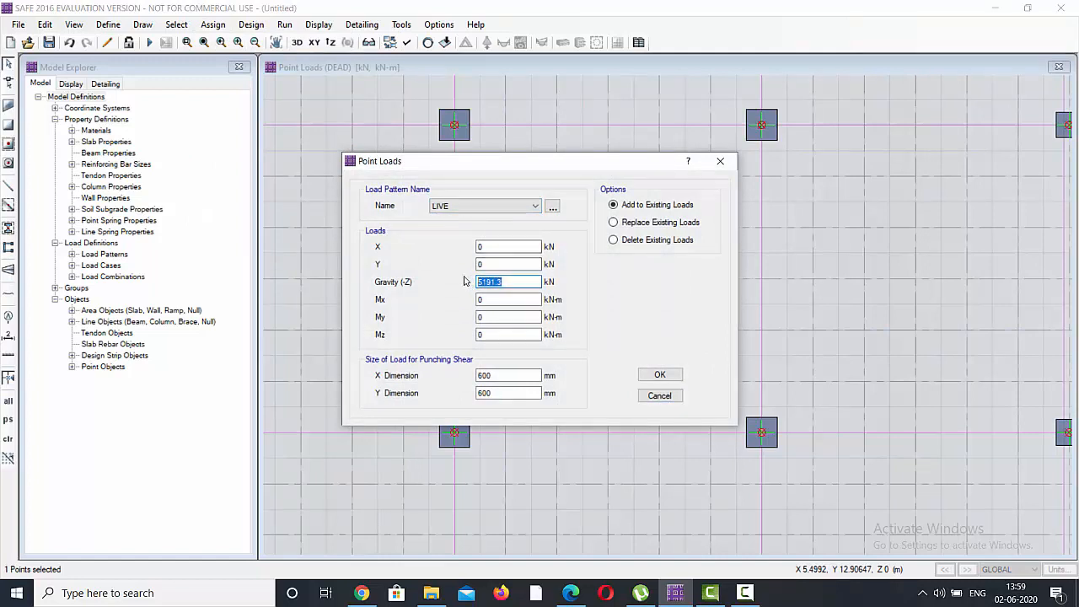
pyautogui.write('2644')
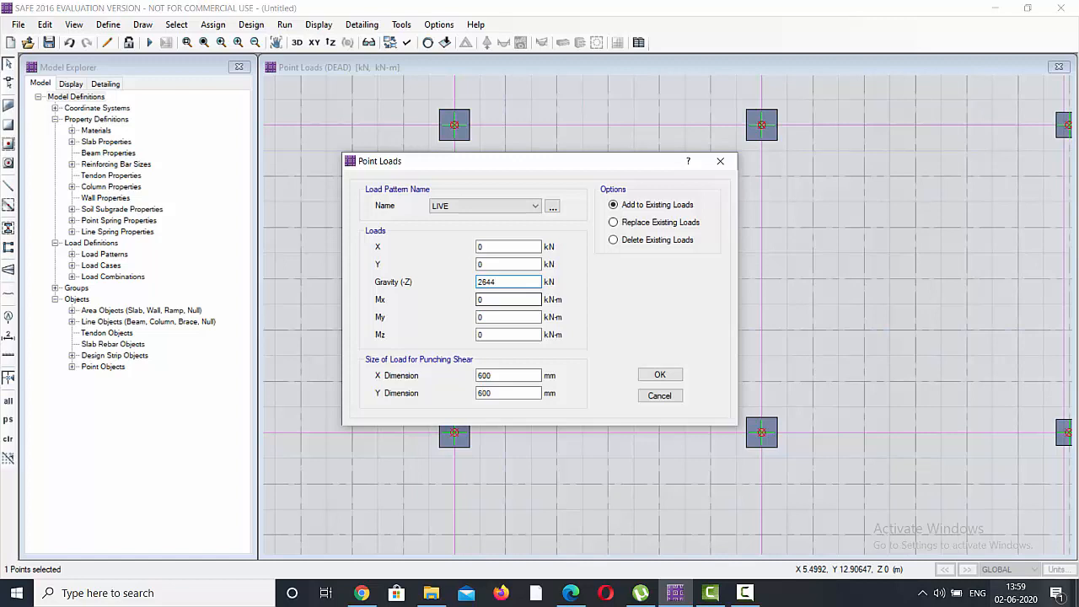
pyautogui.click(649, 379)
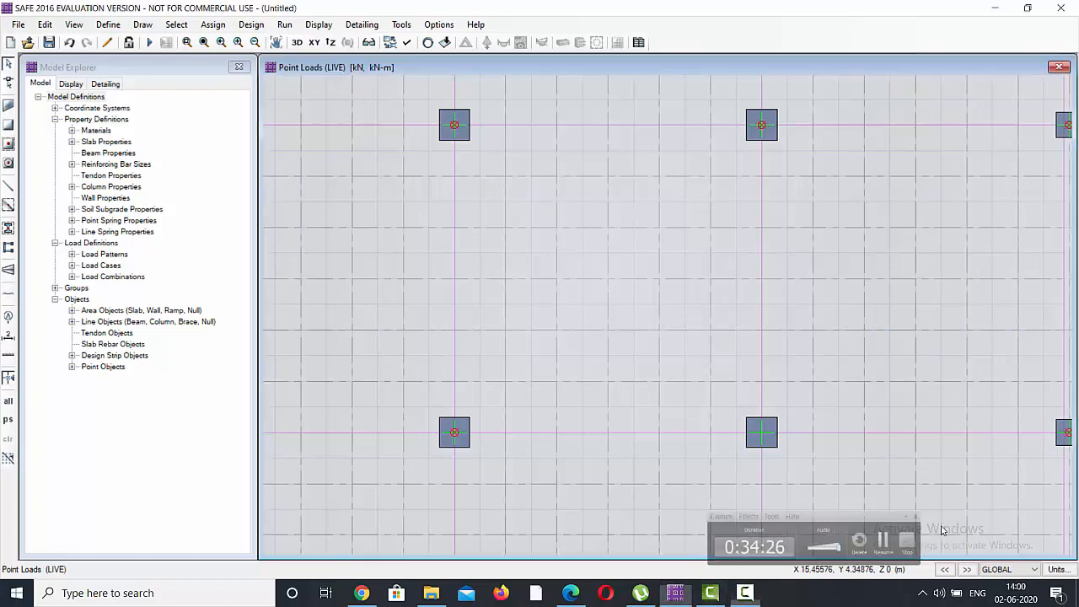
# Step: Inspect the load assignments of the column point at grid M7
pyautogui.scroll(-3, 701, 362)
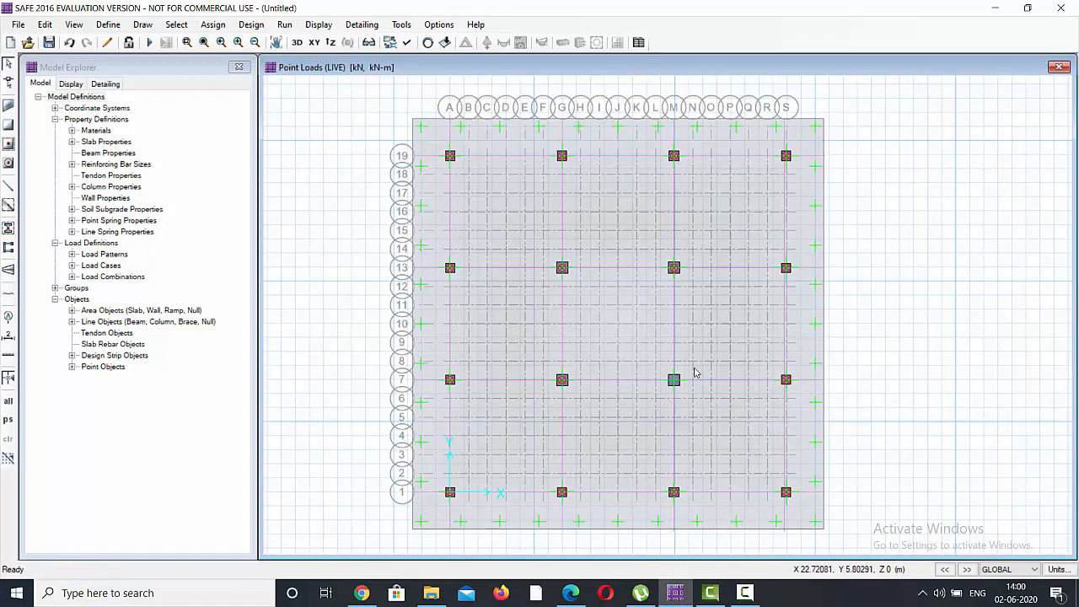
pyautogui.scroll(3, 679, 395)
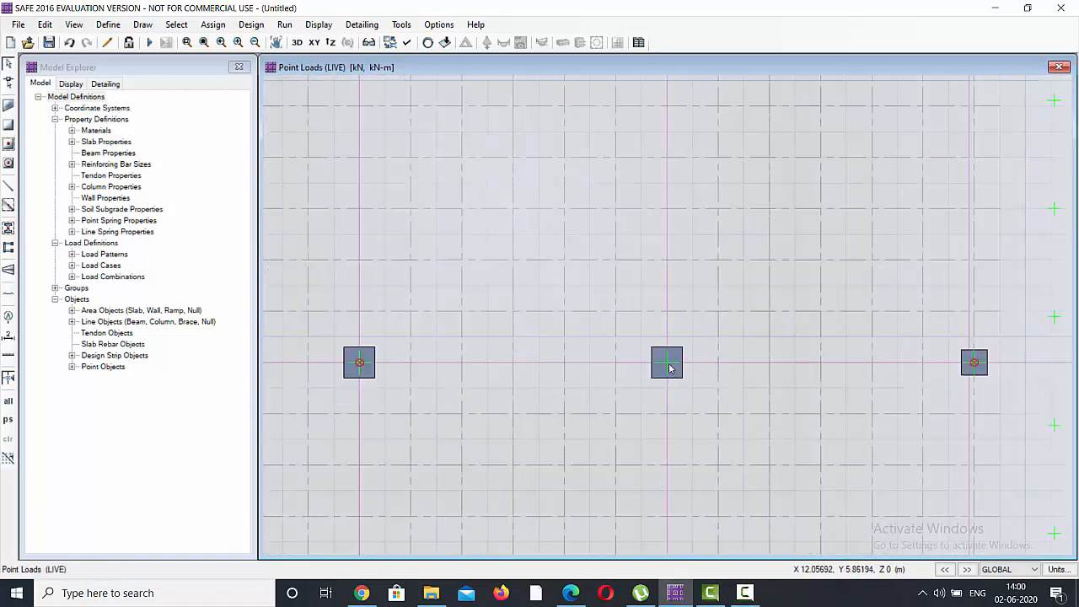
pyautogui.scroll(-3, 667, 362)
pyautogui.click(666, 360)
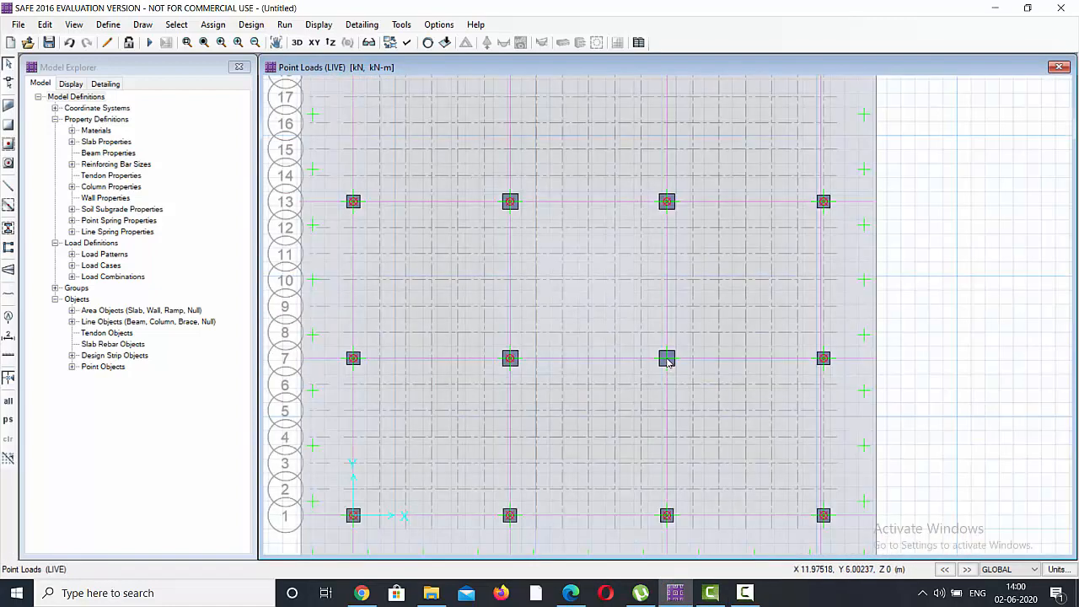
pyautogui.rightClick(667, 360)
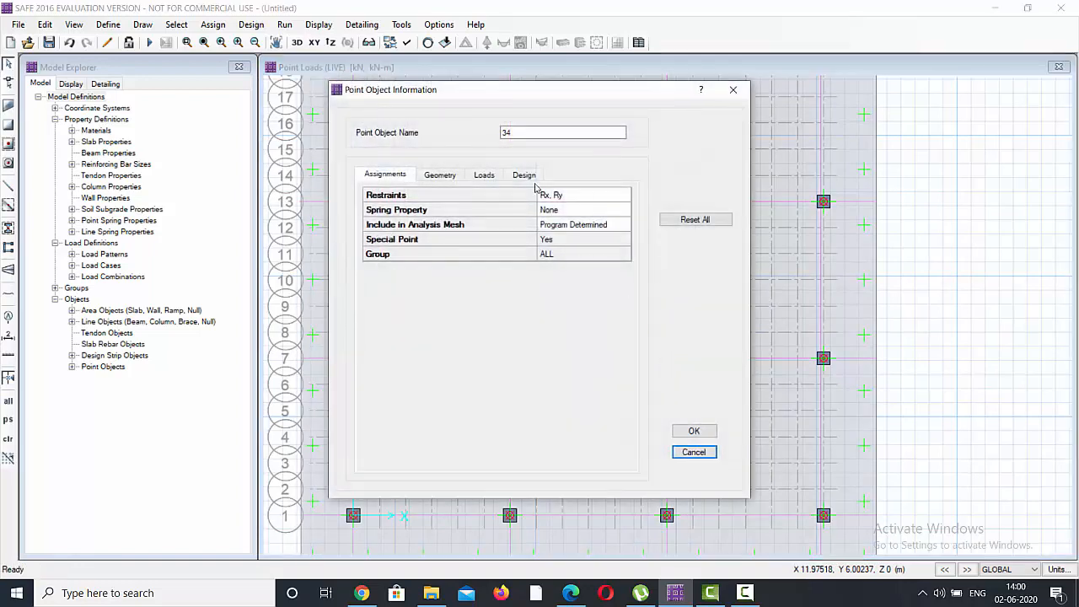
pyautogui.click(484, 175)
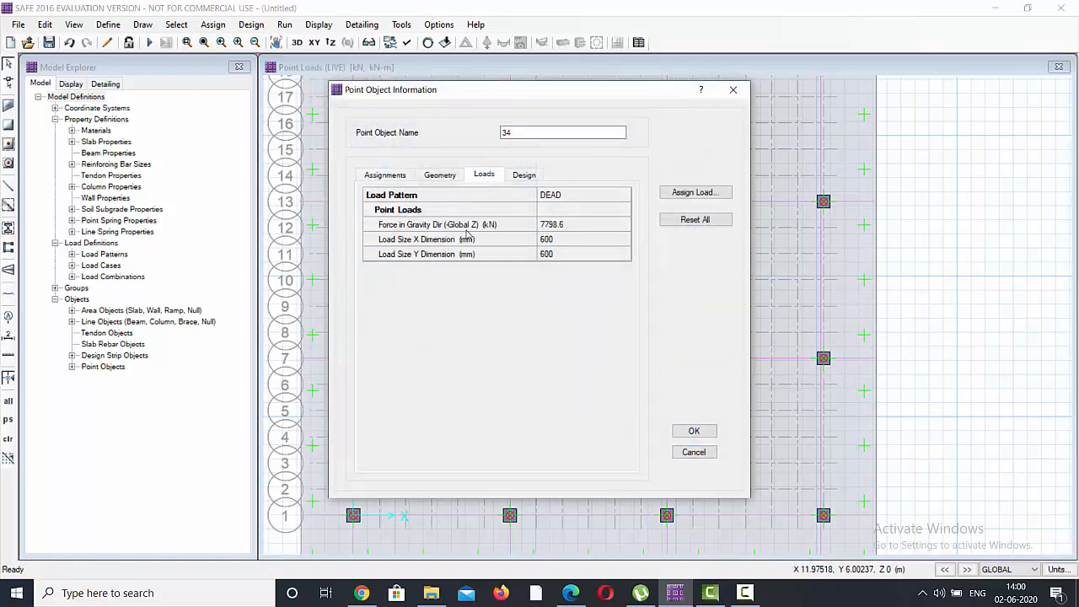
pyautogui.click(734, 91)
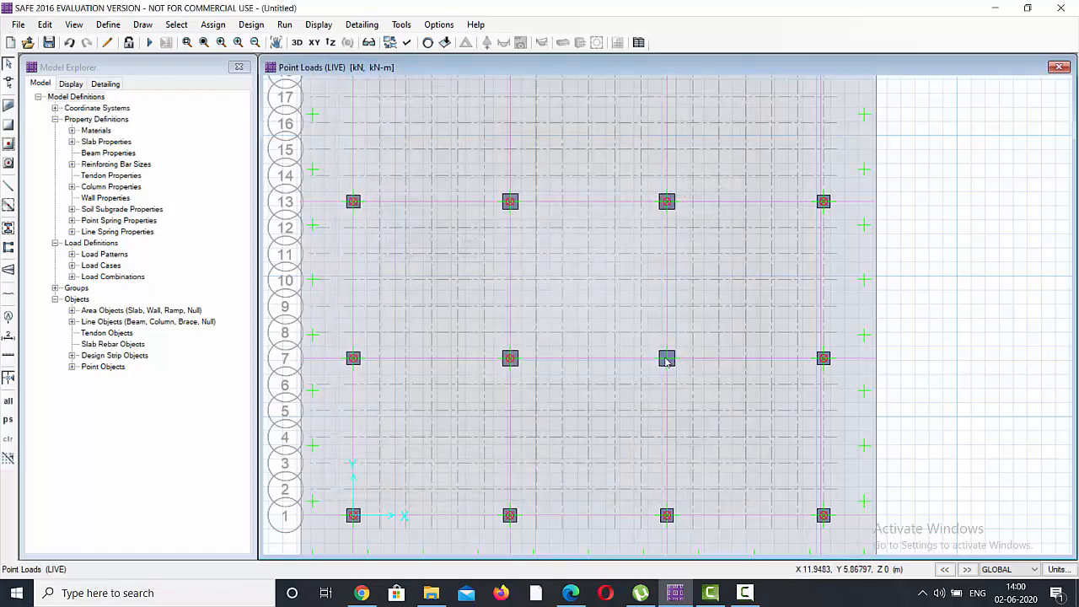
# Step: Compare the load assignments of the column points at grids G7 and M7
pyautogui.click(509, 359)
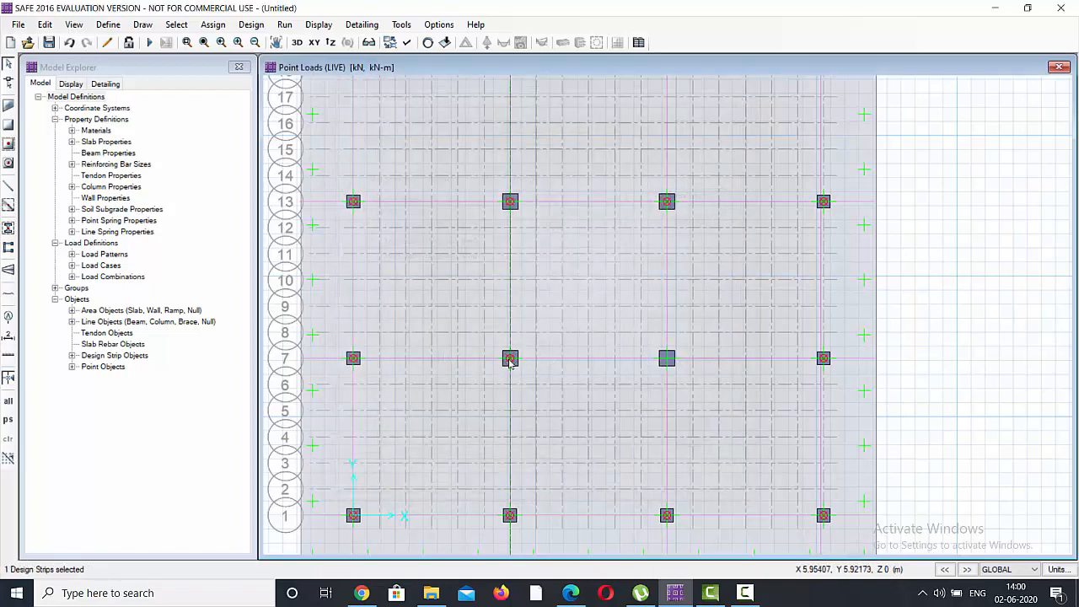
pyautogui.scroll(2, 510, 359)
pyautogui.click(511, 361)
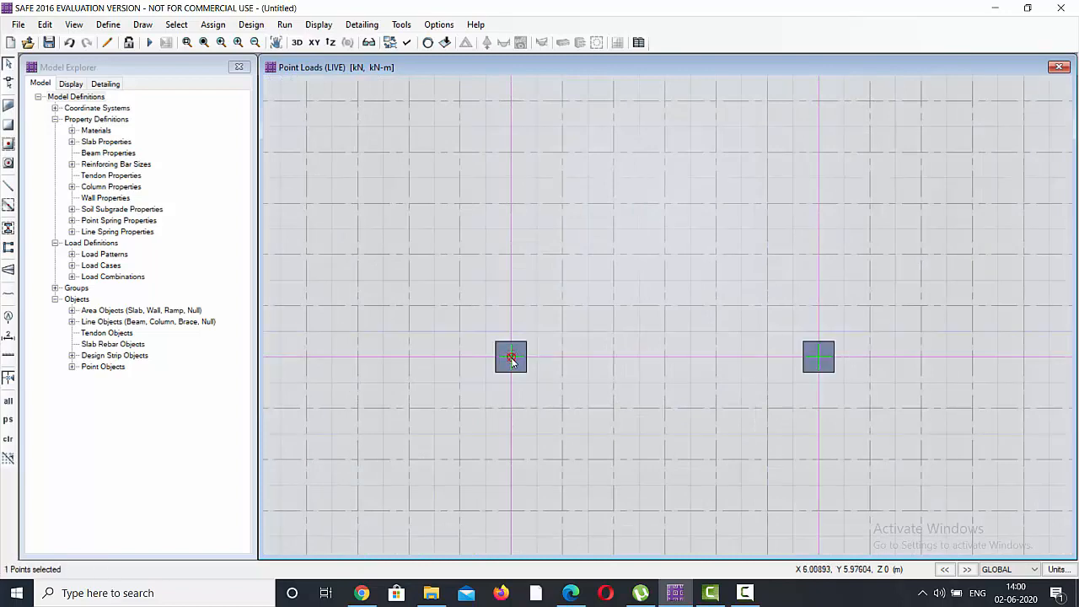
pyautogui.rightClick(511, 361)
pyautogui.click(483, 176)
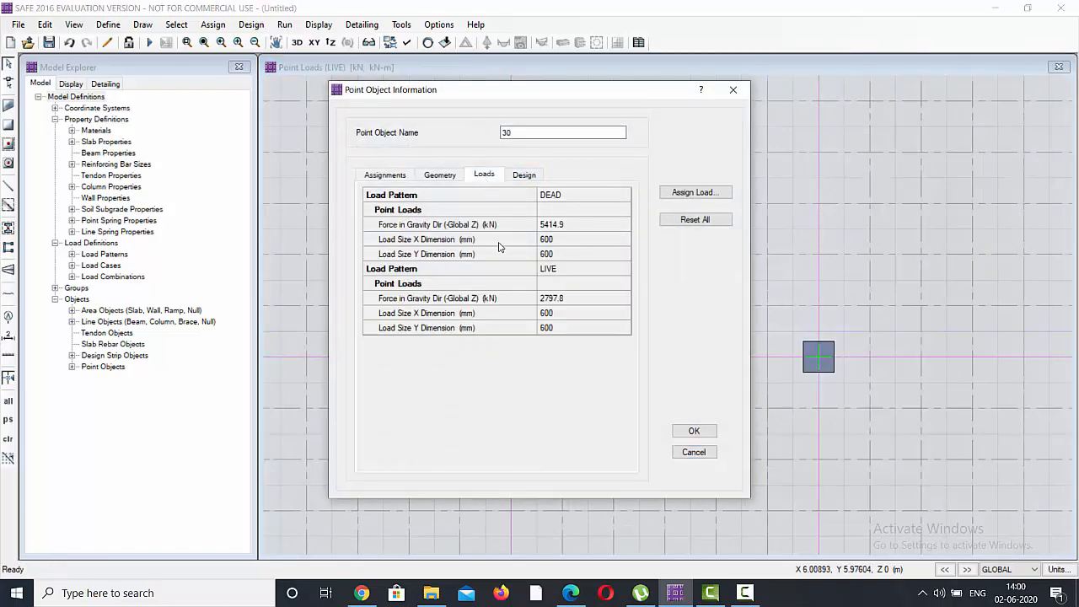
pyautogui.click(732, 89)
pyautogui.scroll(-2, 590, 349)
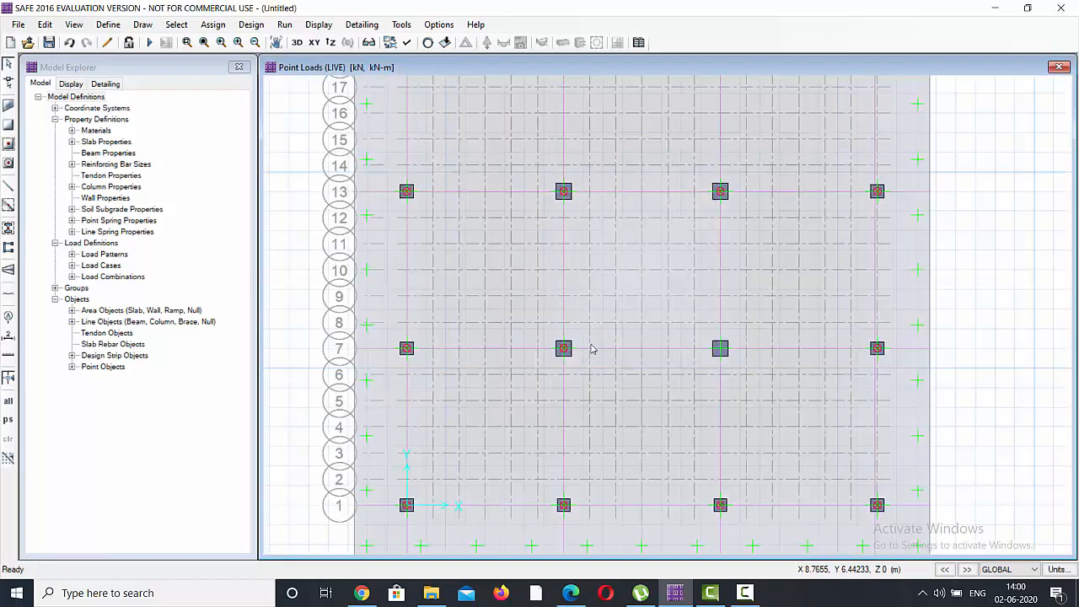
pyautogui.rightClick(720, 349)
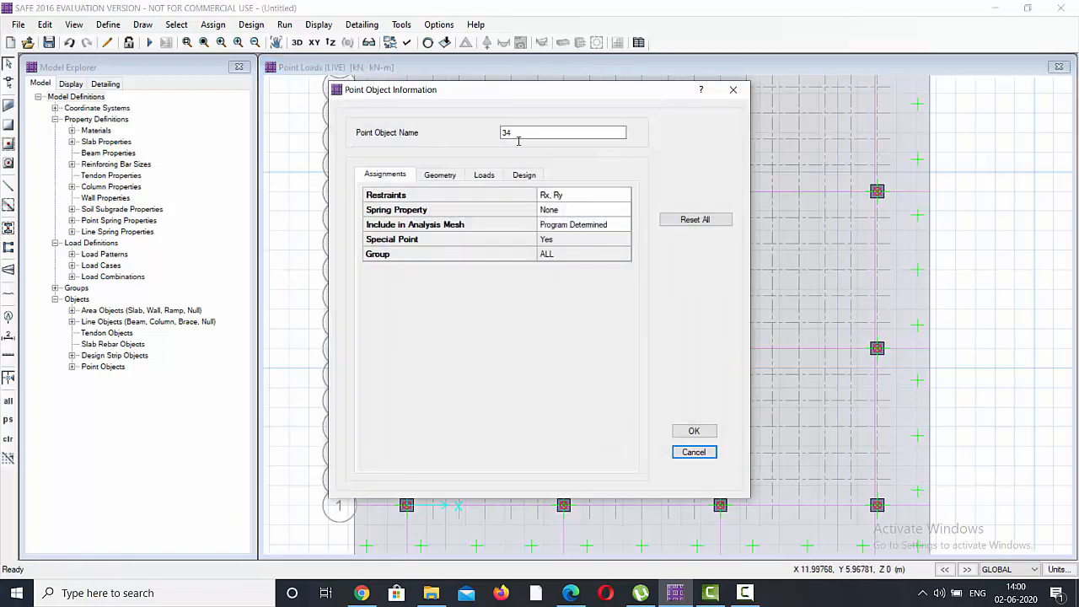
pyautogui.click(484, 175)
pyautogui.click(733, 89)
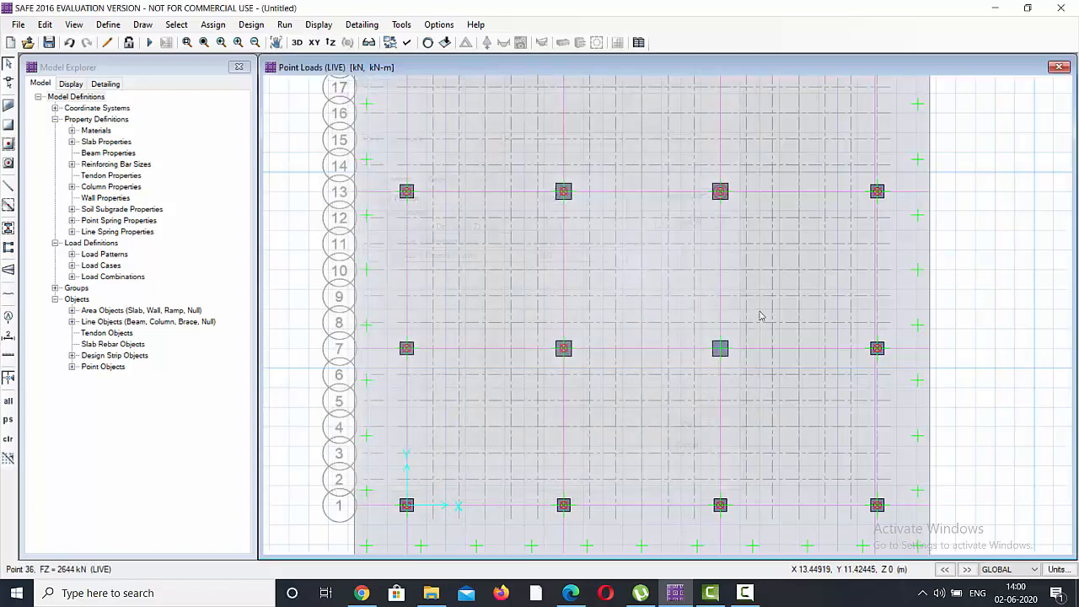
# Step: Assign a LIVE gravity point load of 2644 kN to the column point at grid M7, adding it to the existing loads
pyautogui.click(722, 352)
pyautogui.click(722, 352)
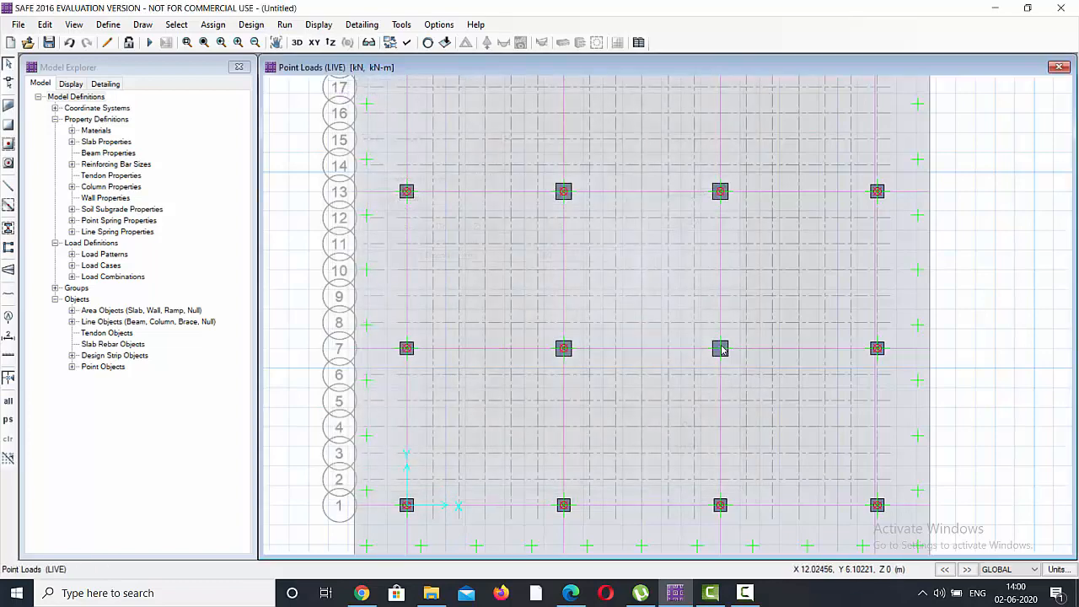
pyautogui.click(720, 349)
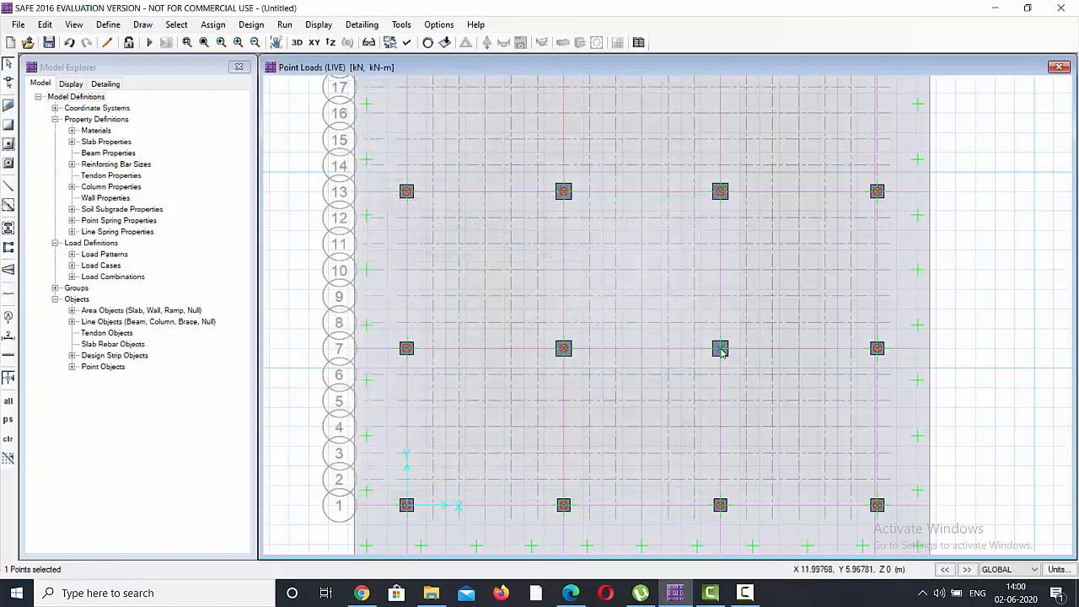
pyautogui.click(213, 24)
pyautogui.moveTo(247, 160)
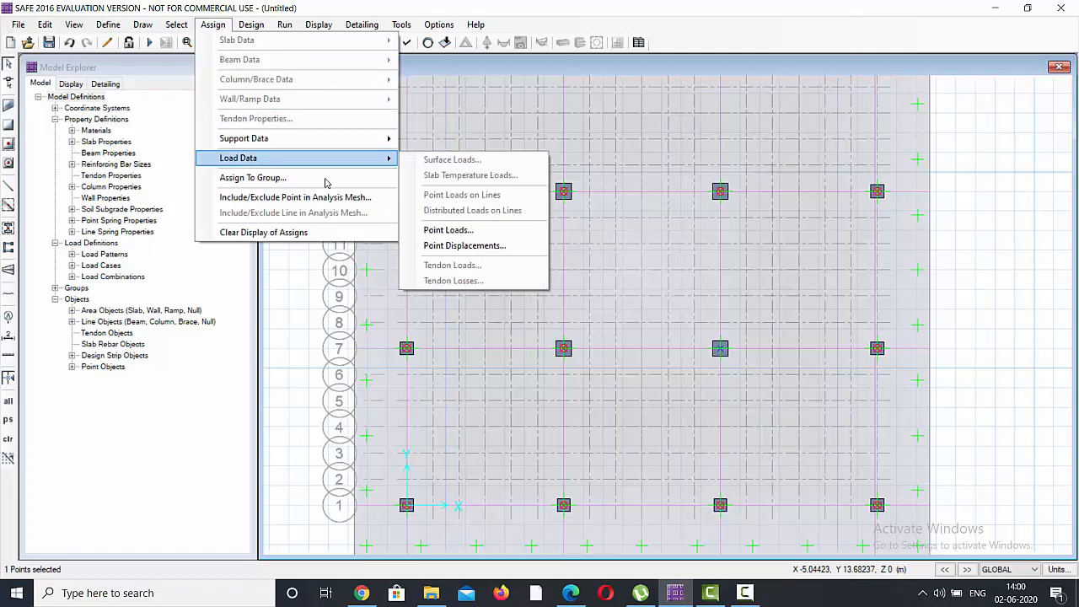
pyautogui.click(459, 229)
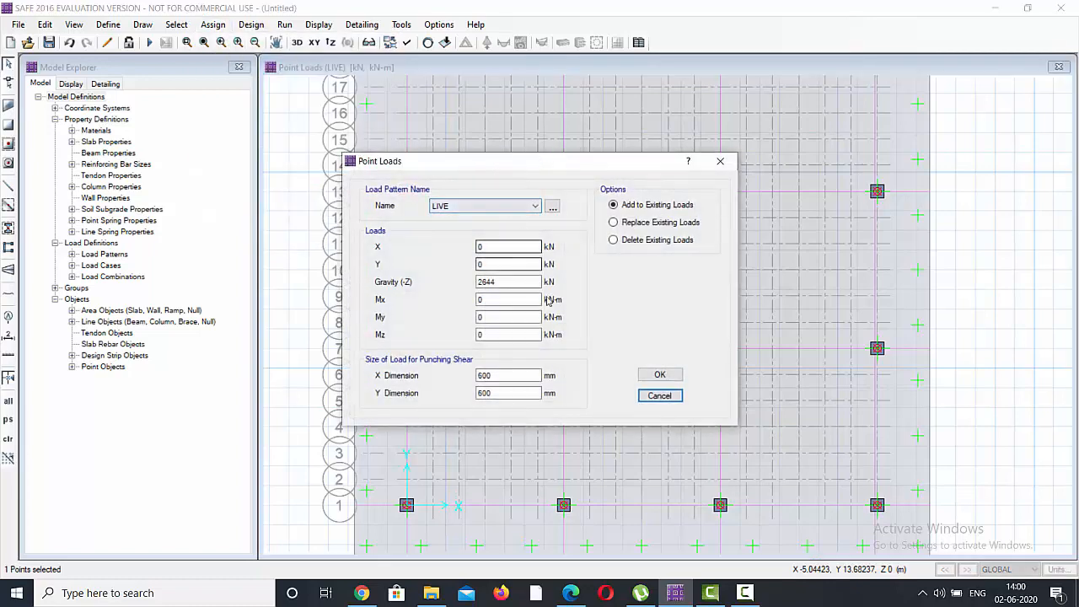
pyautogui.moveTo(573, 159); pyautogui.dragTo(358, 139)
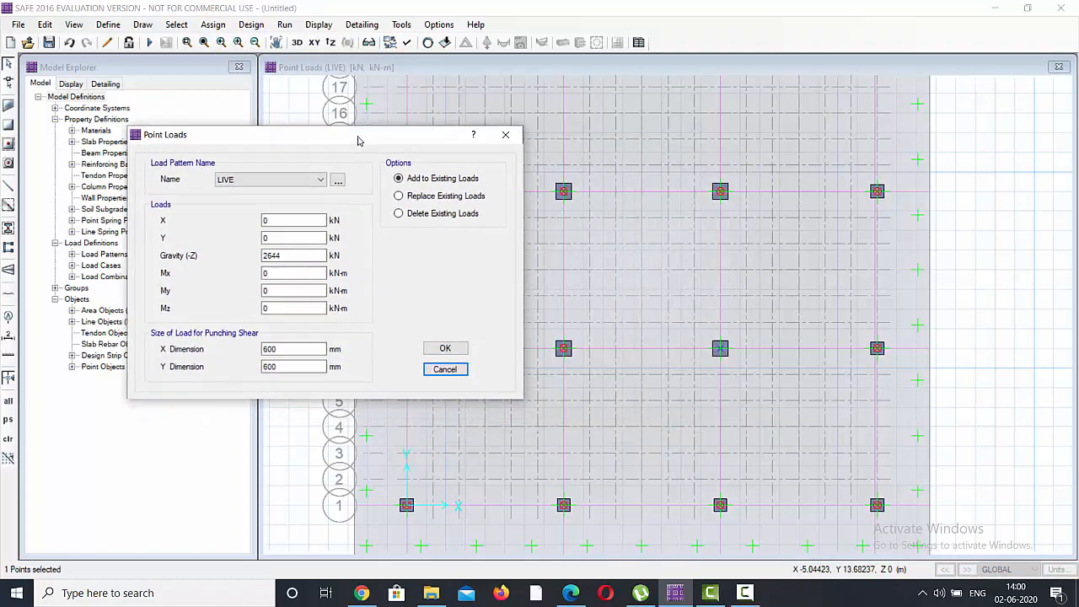
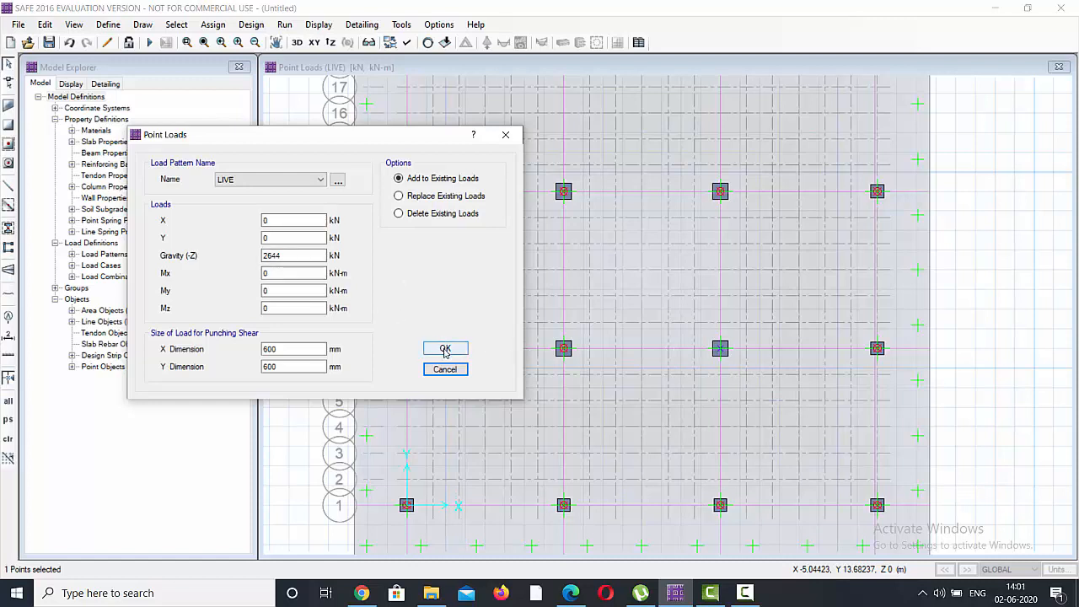
pyautogui.click(445, 348)
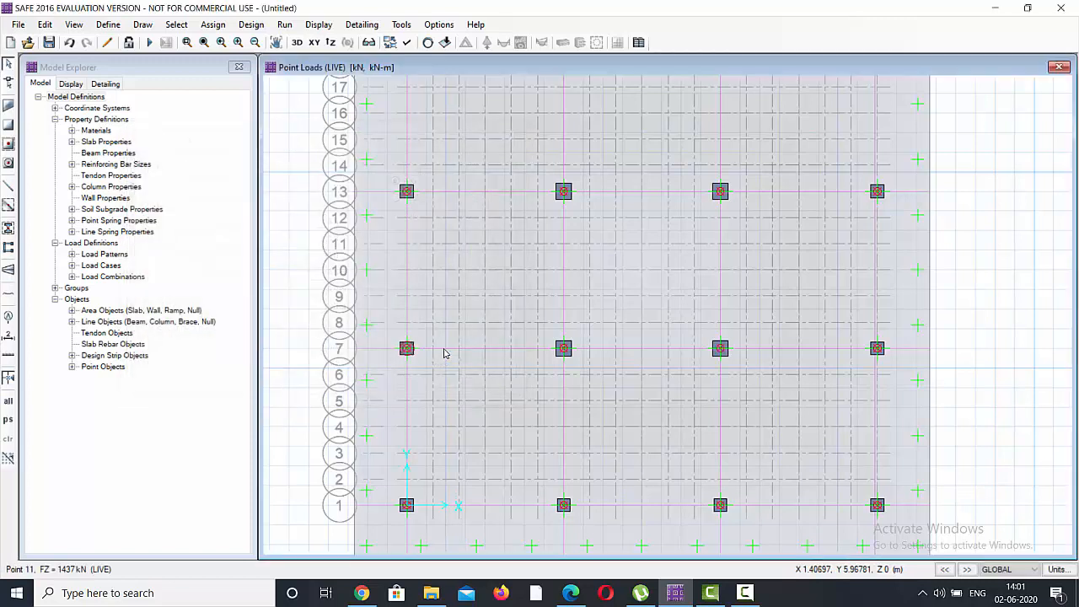
pyautogui.click(722, 351)
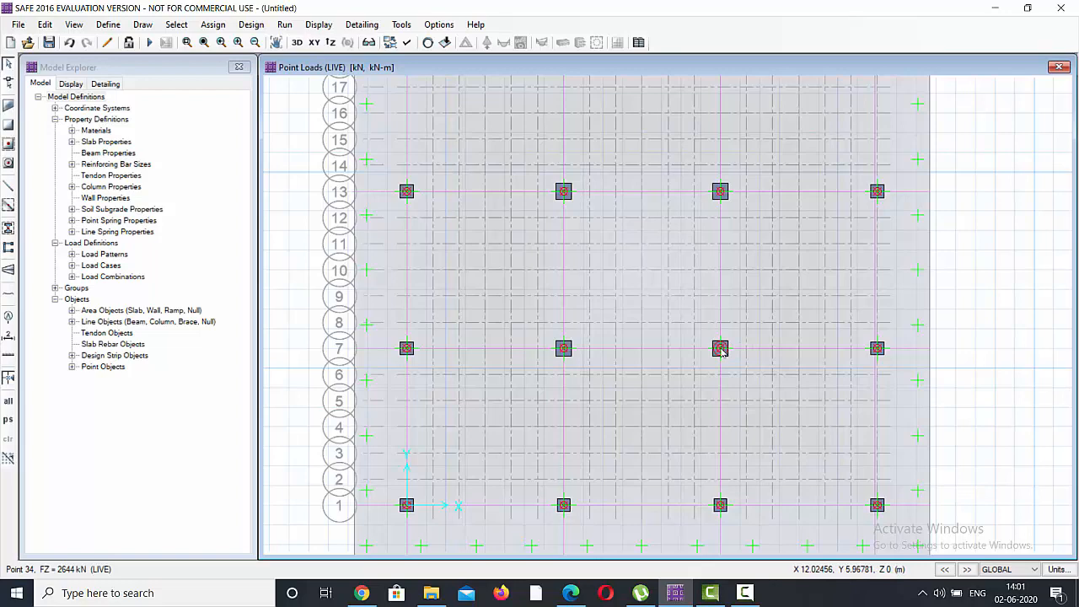
# Step: Check the DEAD and LIVE point loads assigned to the column point at grid M7
pyautogui.rightClick(722, 350)
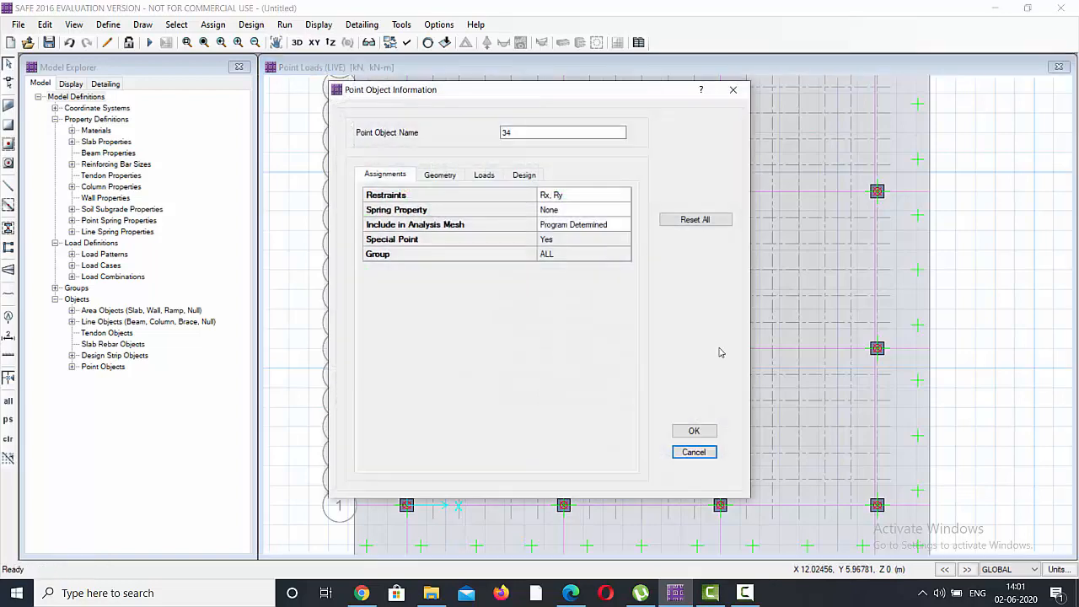
pyautogui.click(482, 175)
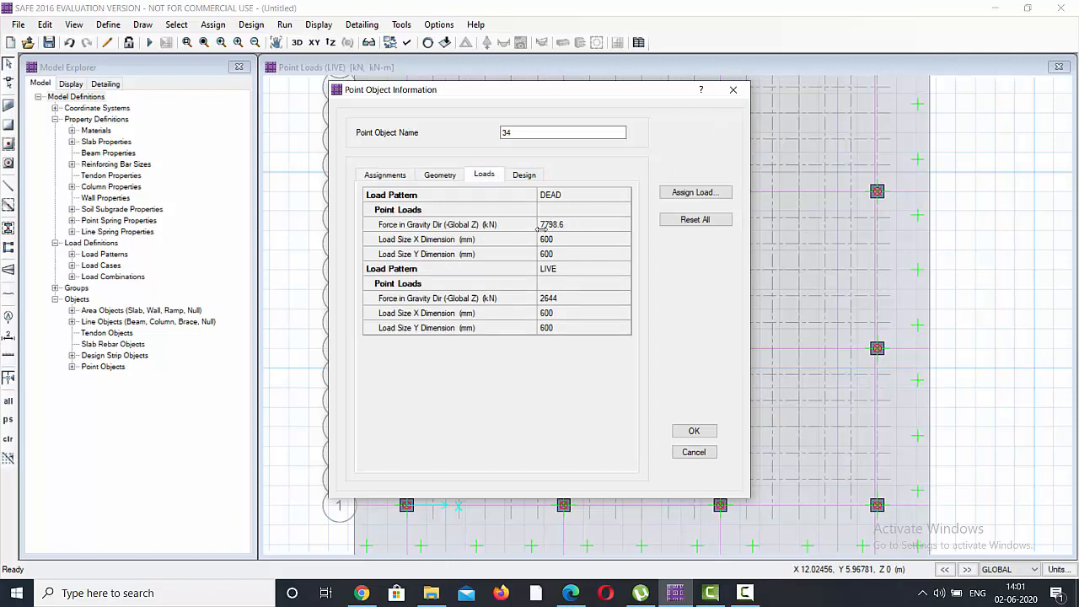
pyautogui.click(733, 90)
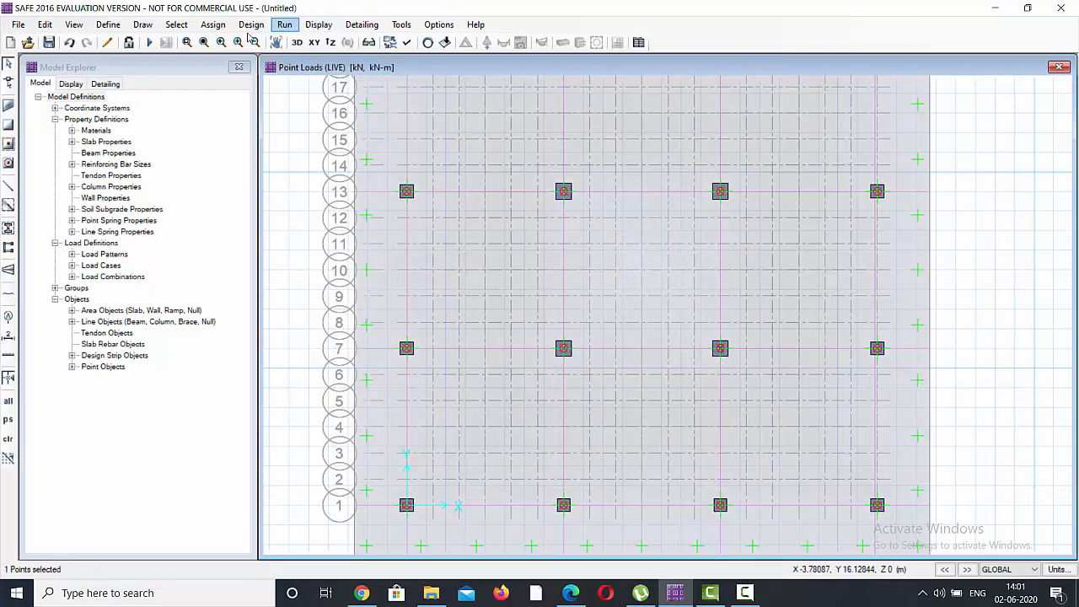
# Step: Replace the existing DEAD gravity point load at grid M7 with 5154.6 kN, keeping the 600 x 600 mm load size
pyautogui.click(213, 25)
pyautogui.moveTo(257, 168)
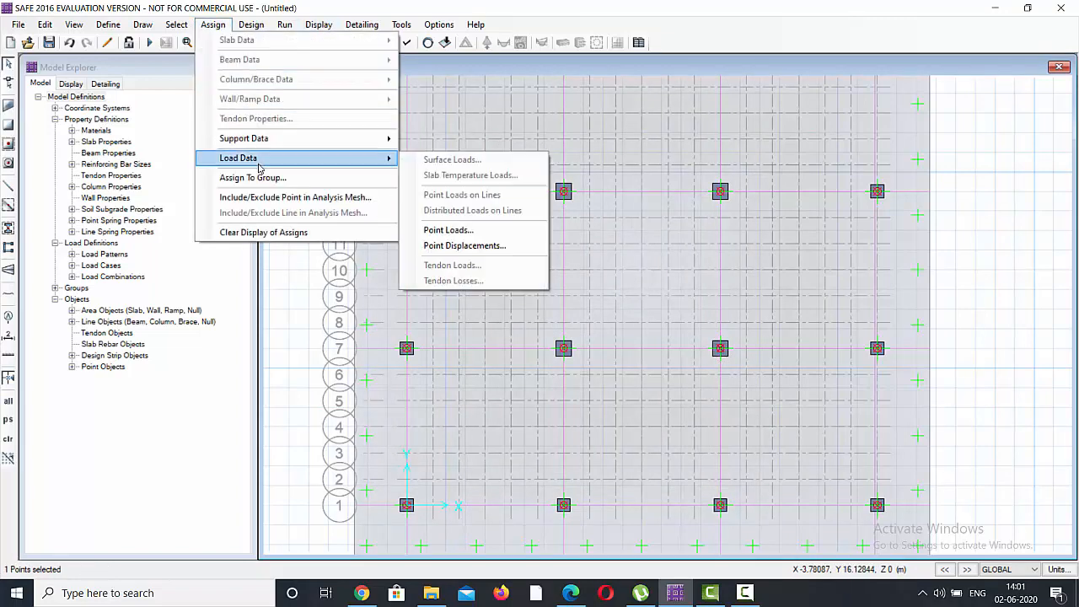
pyautogui.click(443, 231)
pyautogui.click(506, 208)
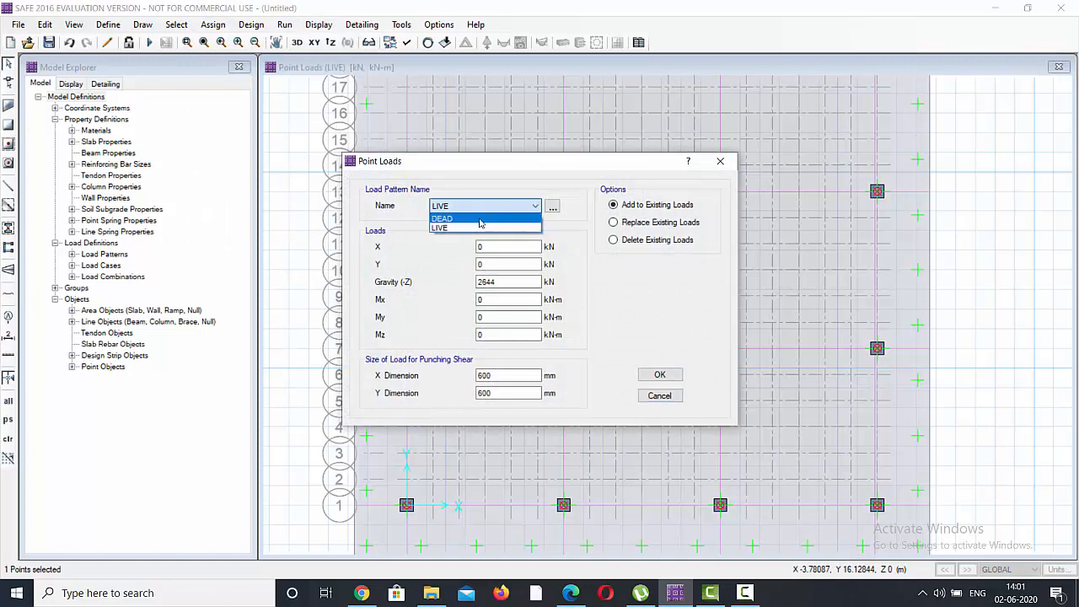
pyautogui.click(501, 217)
pyautogui.moveTo(502, 281); pyautogui.dragTo(452, 292)
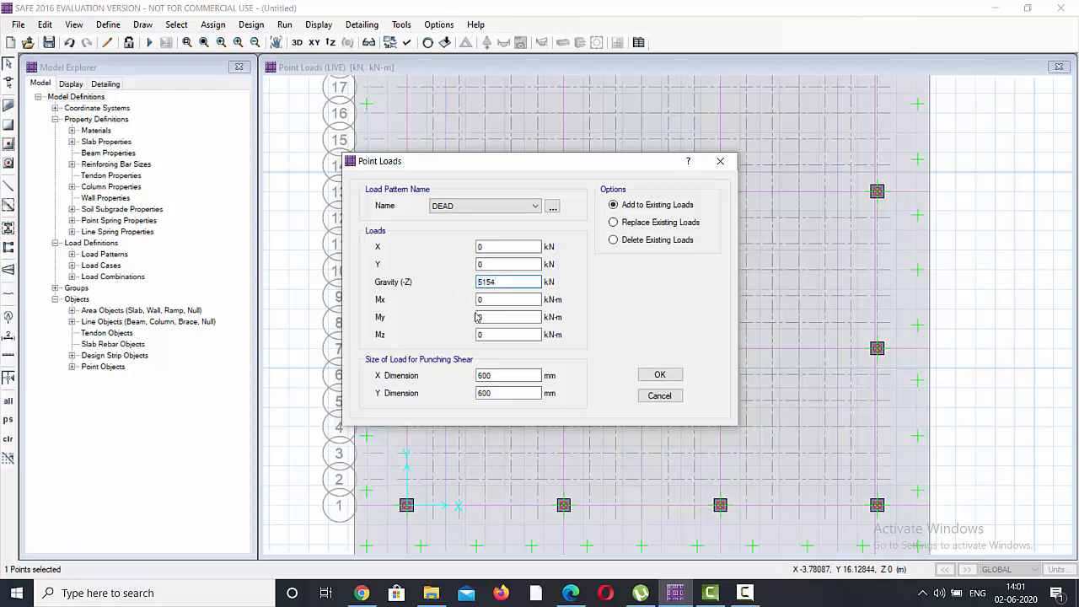
pyautogui.click(615, 223)
pyautogui.click(659, 376)
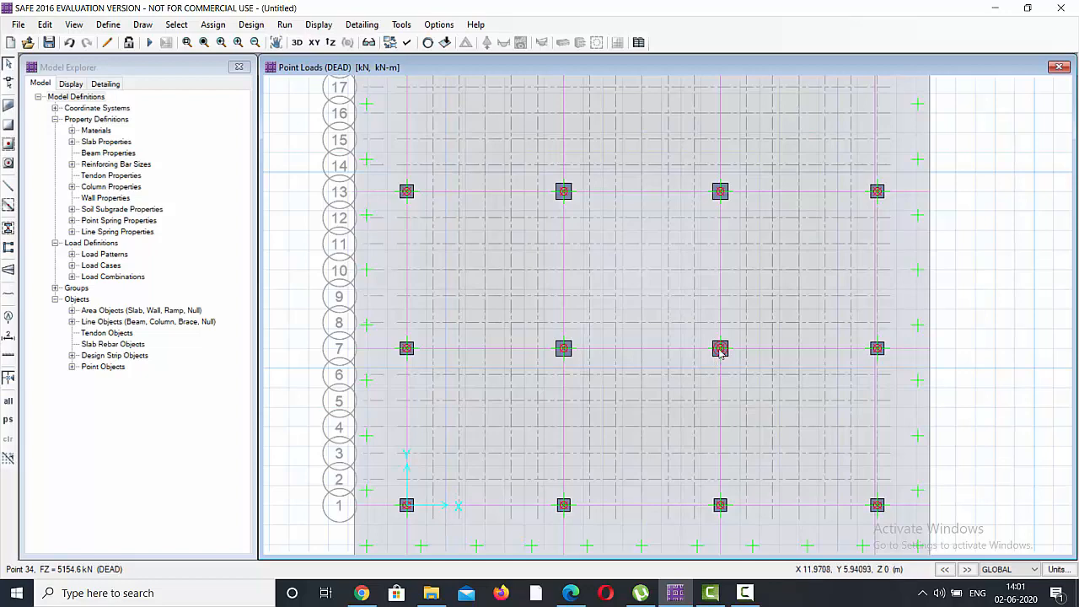
# Step: Recheck the load assignments of the column point at grid M7 after the DEAD load replacement
pyautogui.click(719, 350)
pyautogui.rightClick(720, 349)
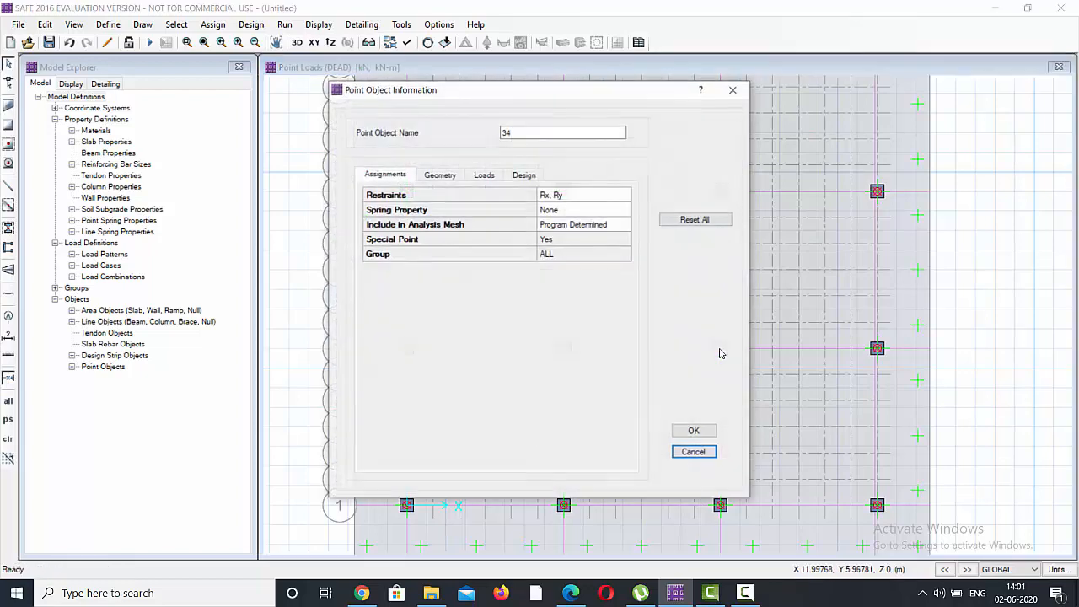
pyautogui.click(492, 180)
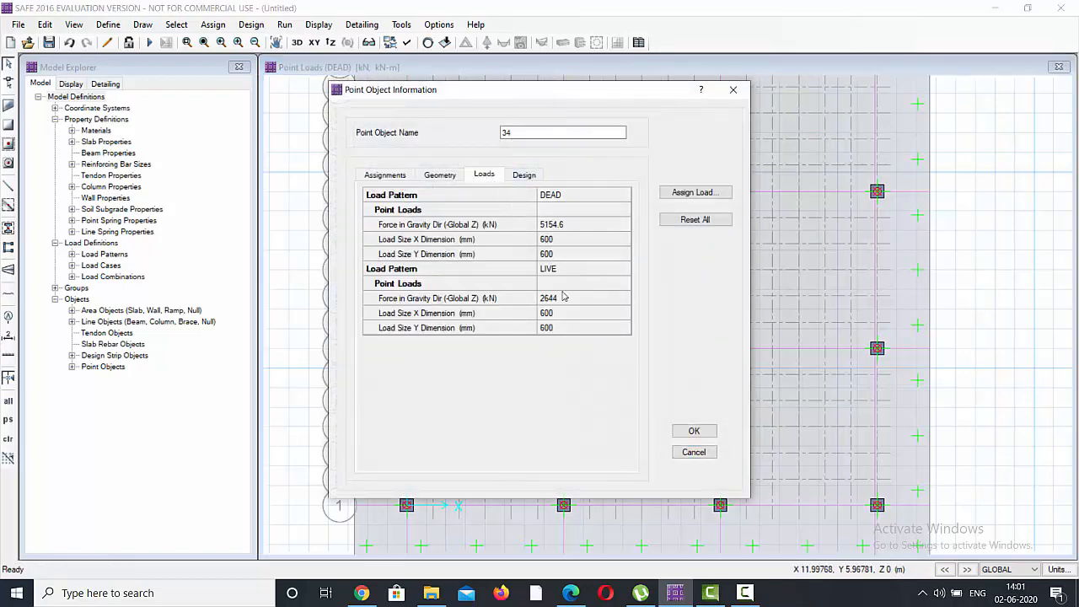
pyautogui.click(733, 89)
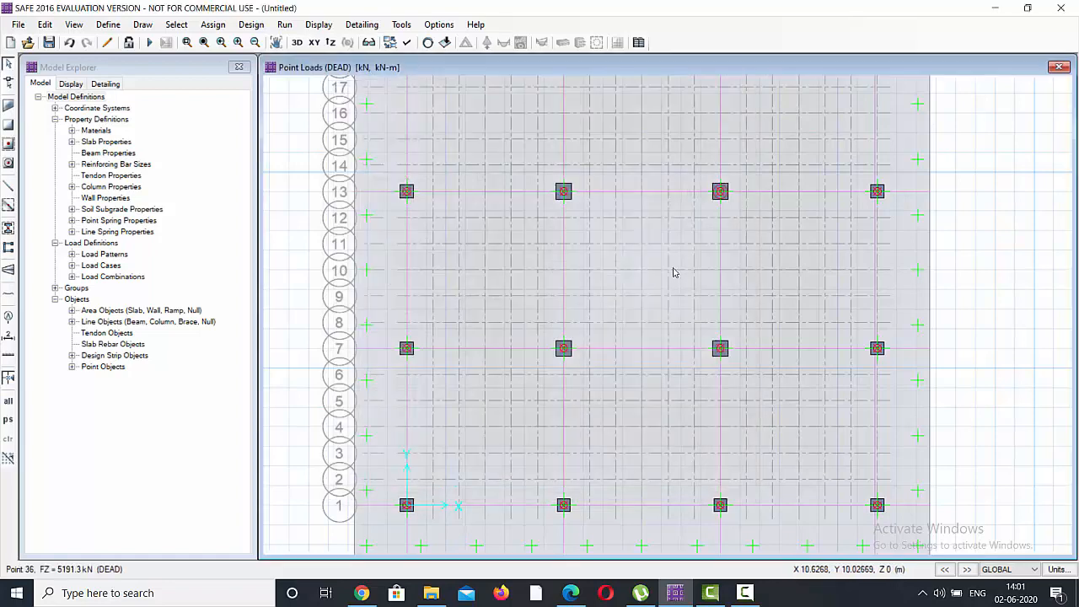
# Step: Set the rebar material in the mat footing slab's design overwrites to HYSD500
pyautogui.scroll(-2, 647, 292)
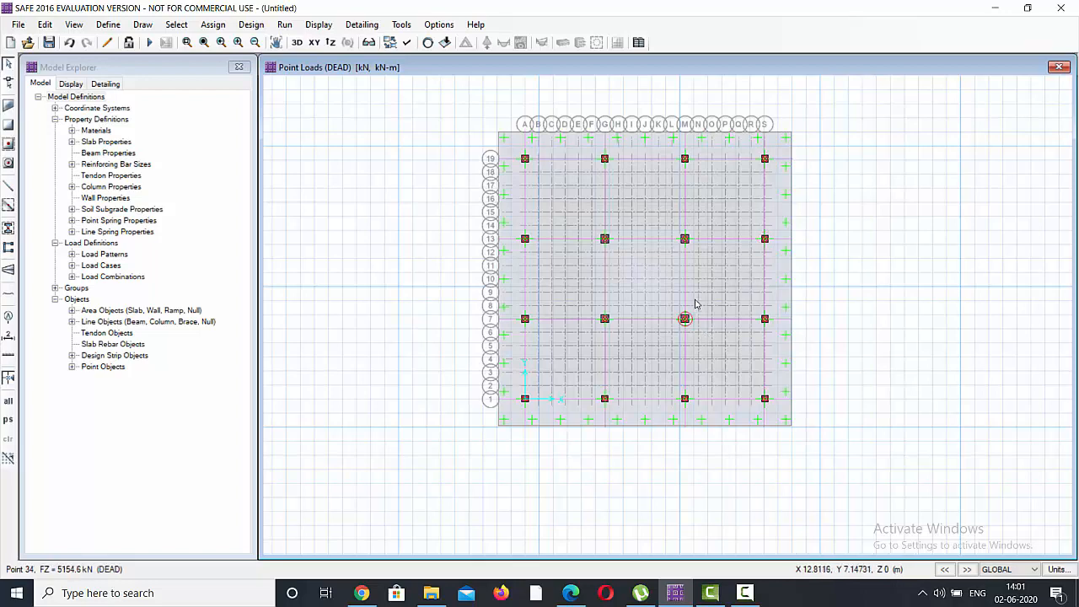
pyautogui.rightClick(718, 280)
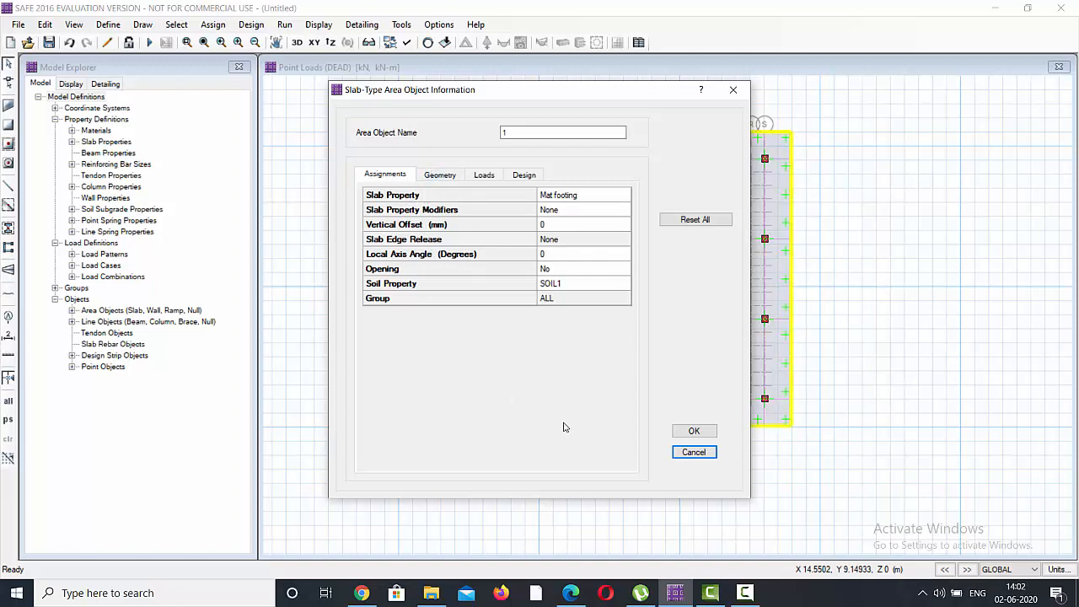
pyautogui.click(439, 175)
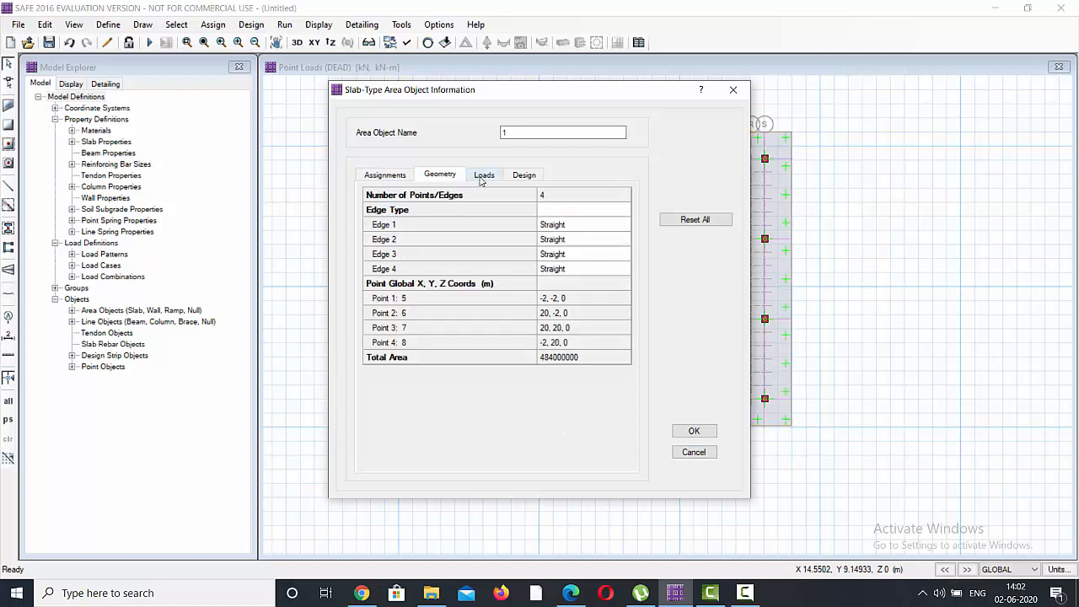
pyautogui.click(484, 175)
pyautogui.click(523, 174)
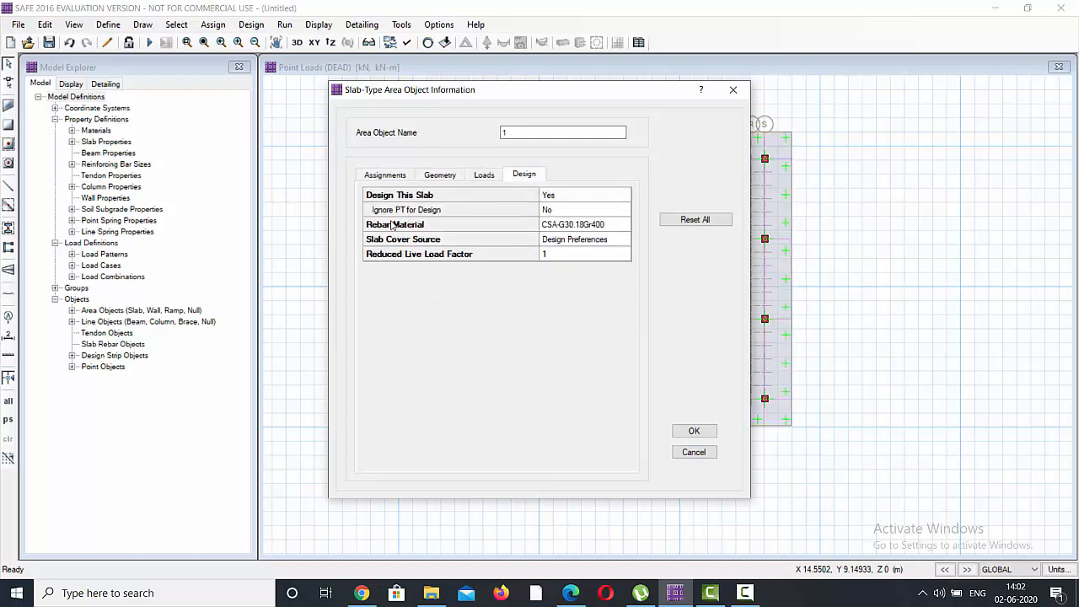
pyautogui.click(569, 224)
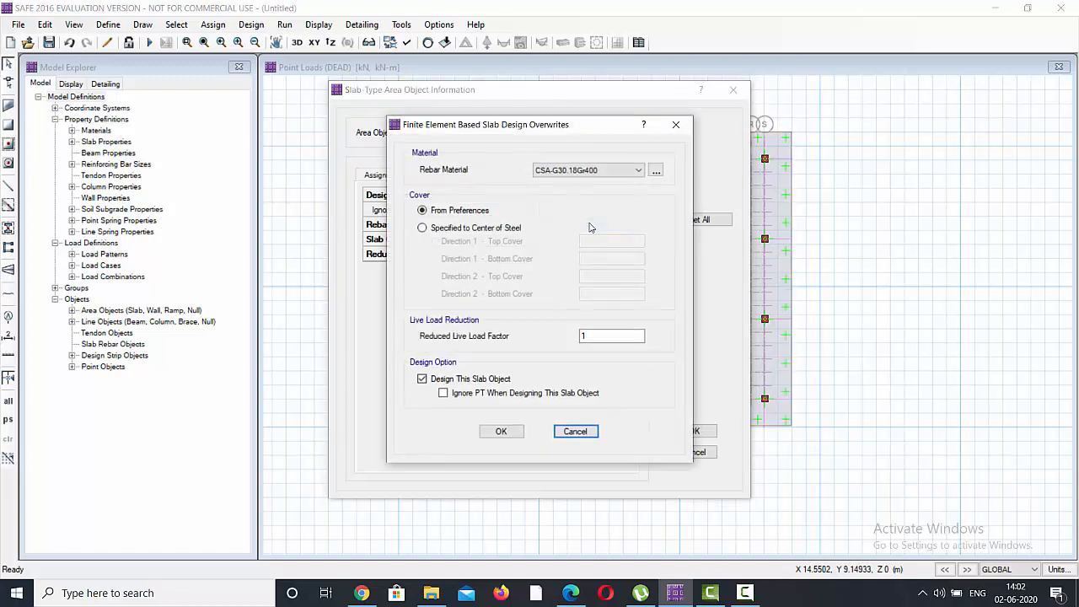
pyautogui.click(619, 172)
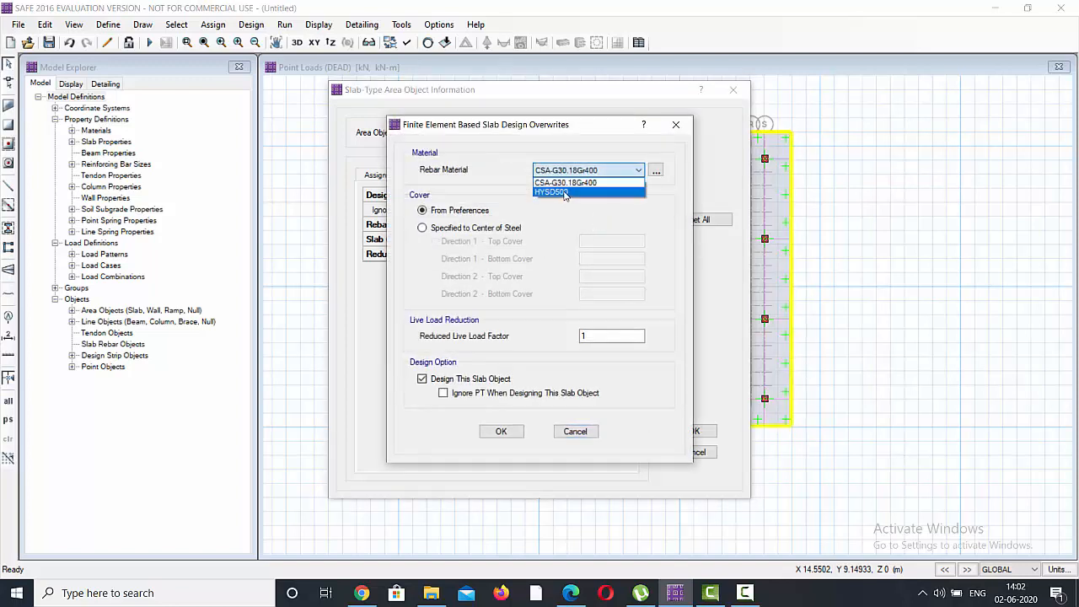
pyautogui.click(562, 193)
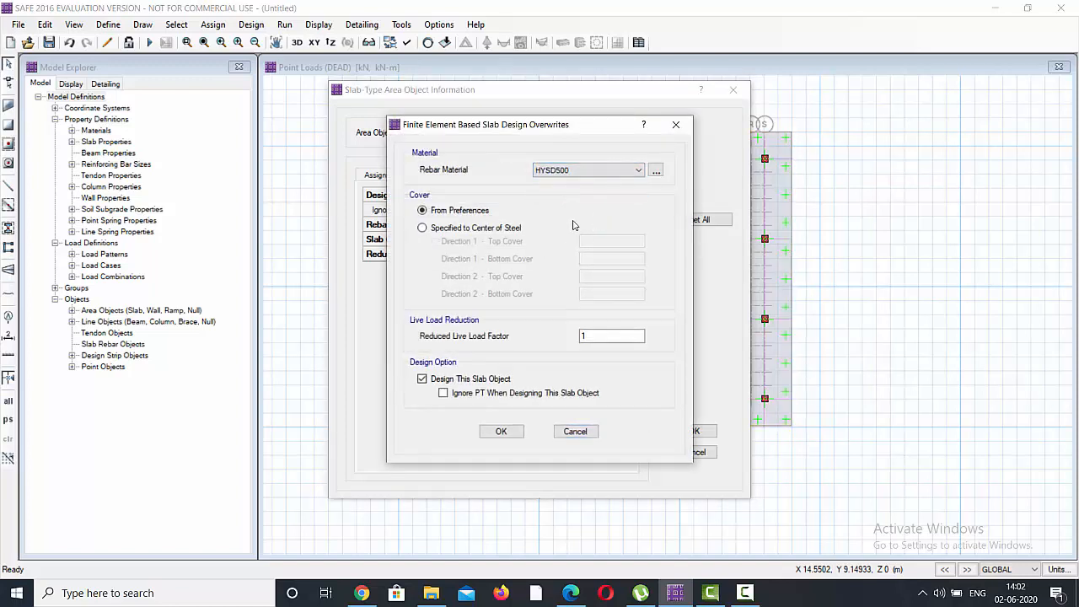
pyautogui.click(505, 431)
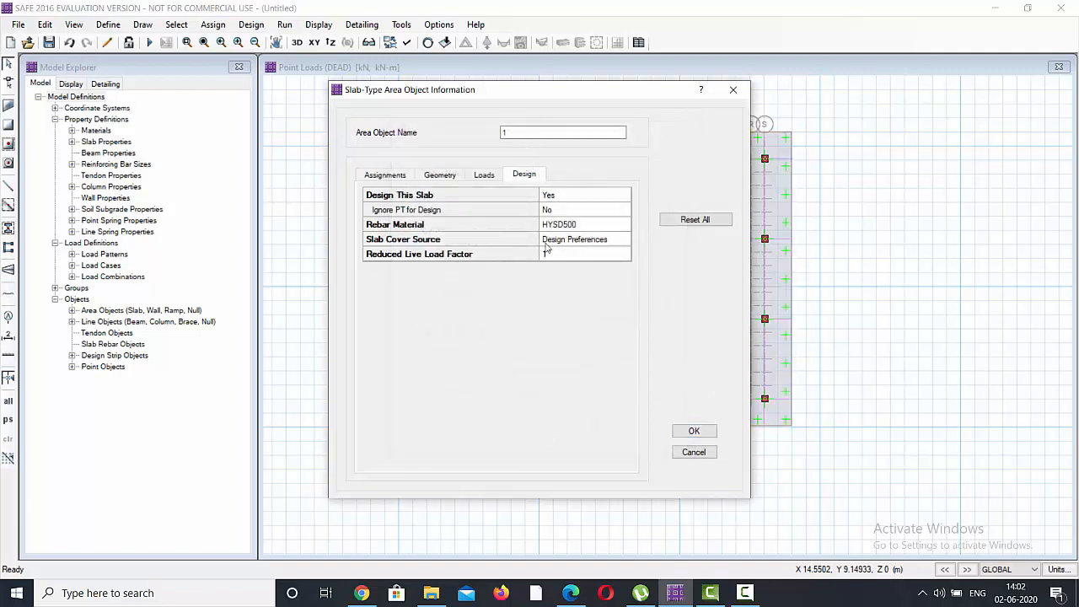
pyautogui.click(693, 431)
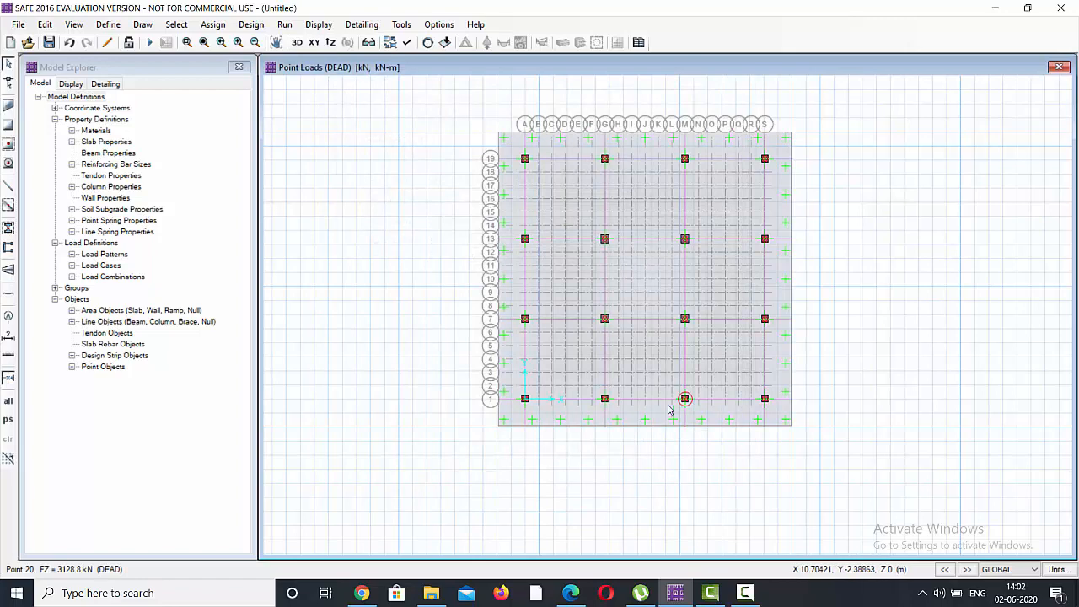
# Step: Set the rebar material of the layer A column strip along grid 1 (CSA1) to HYSD500
pyautogui.scroll(1, 556, 404)
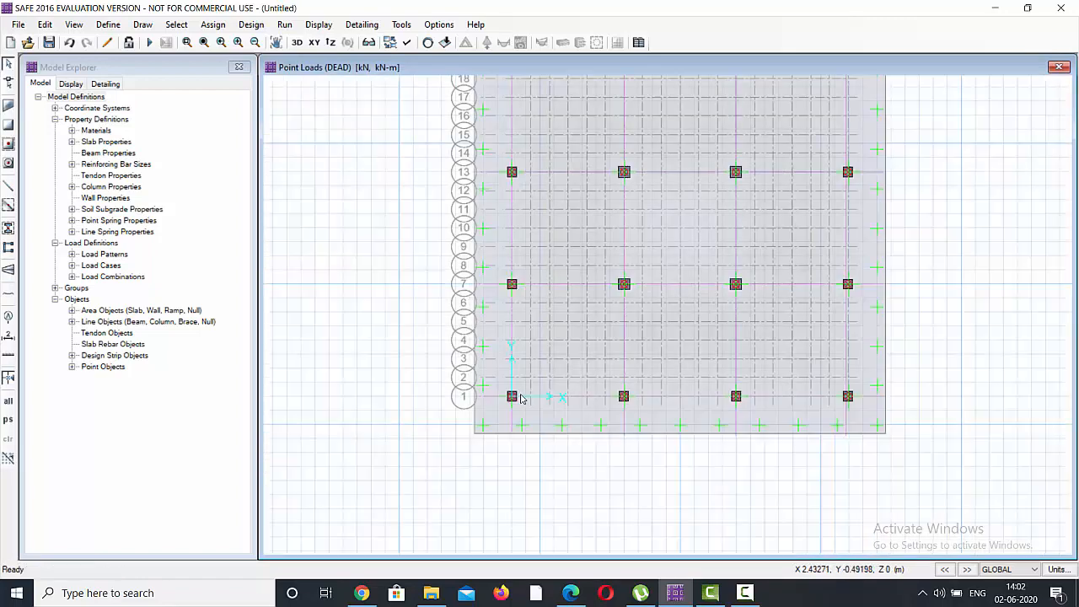
pyautogui.scroll(1, 526, 402)
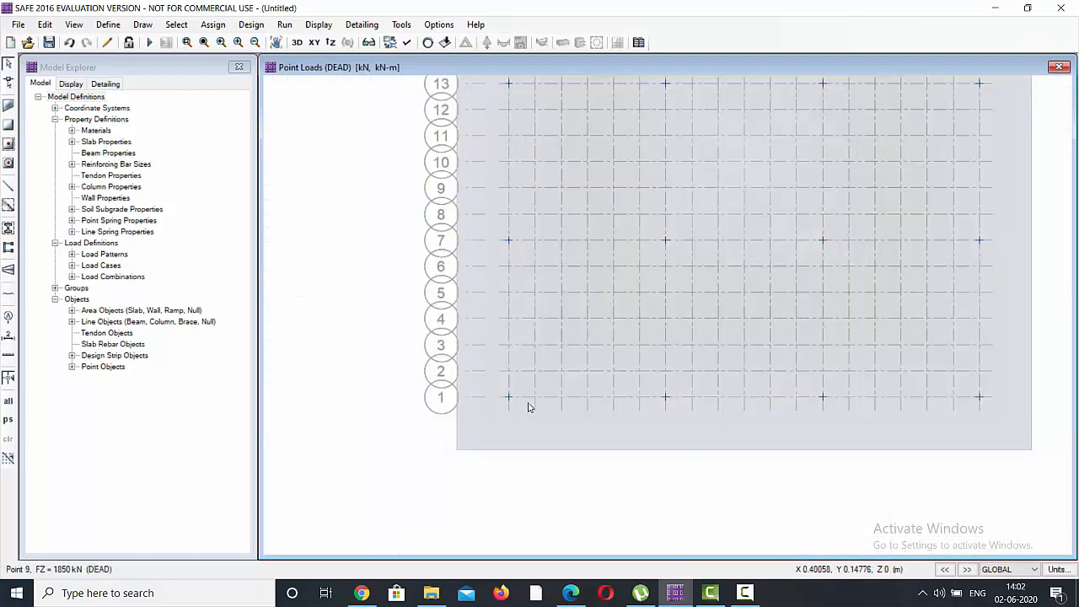
pyautogui.rightClick(581, 399)
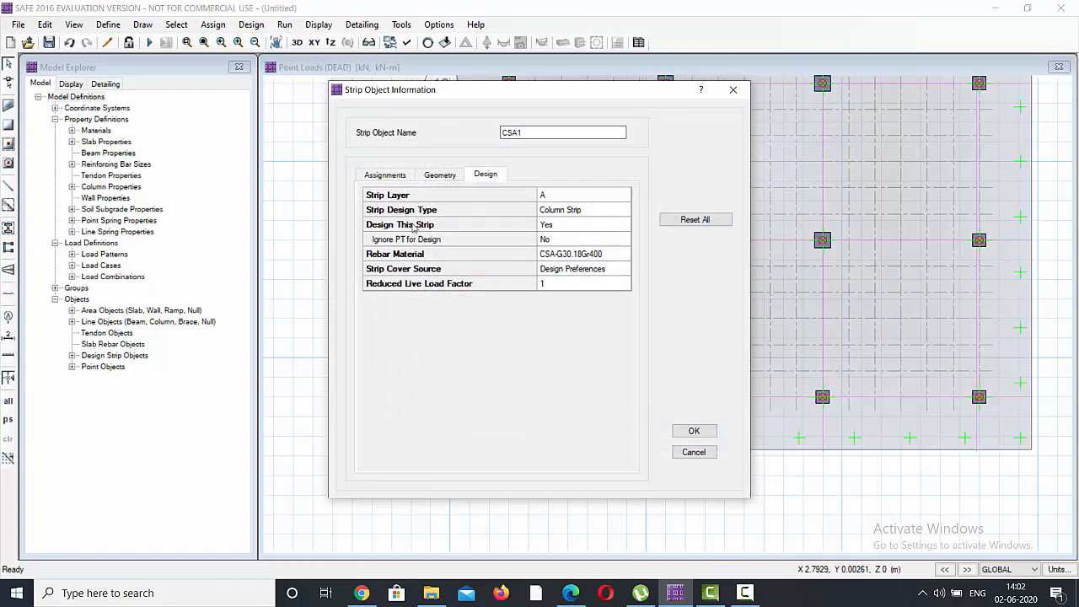
pyautogui.click(578, 255)
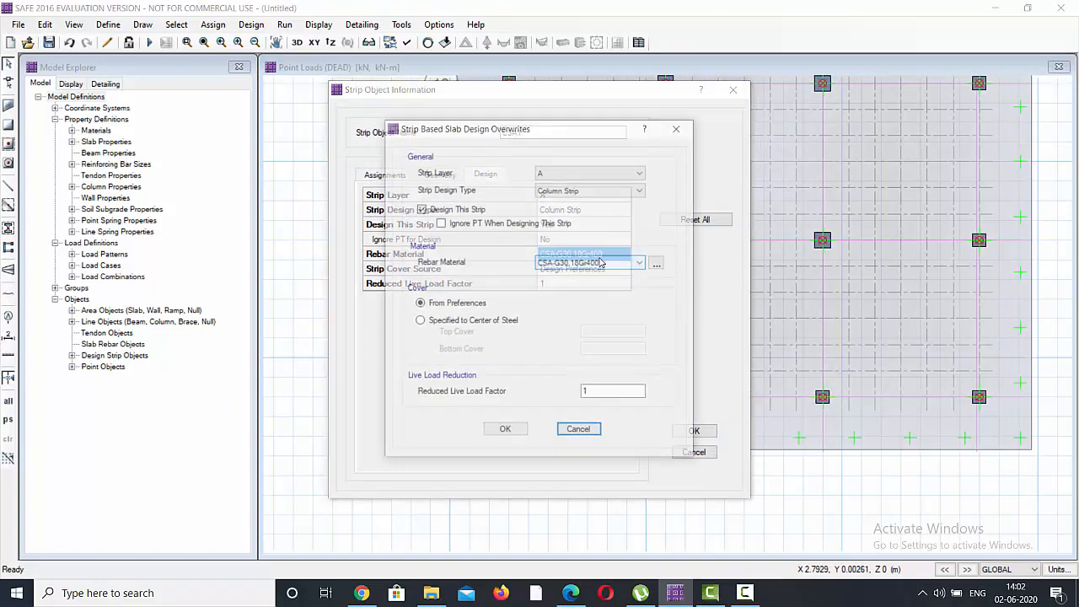
pyautogui.click(601, 263)
pyautogui.click(569, 284)
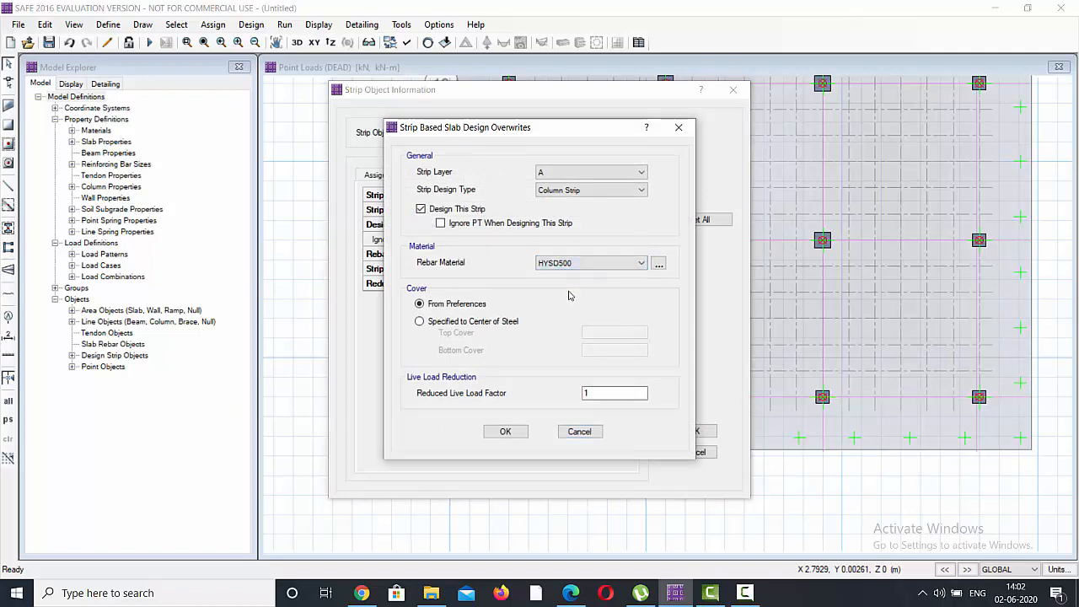
pyautogui.click(516, 432)
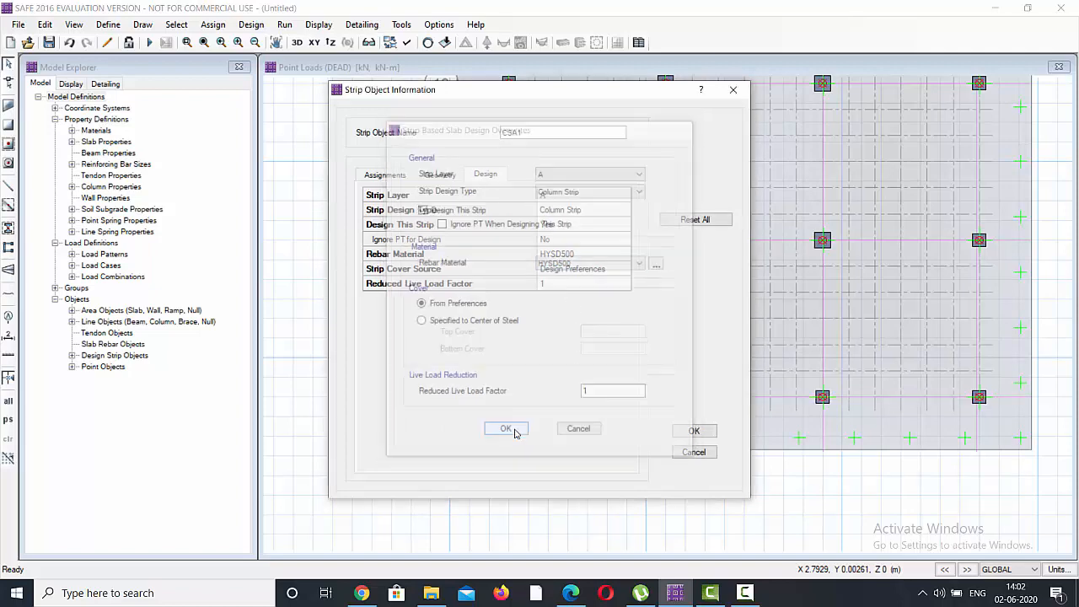
pyautogui.click(695, 431)
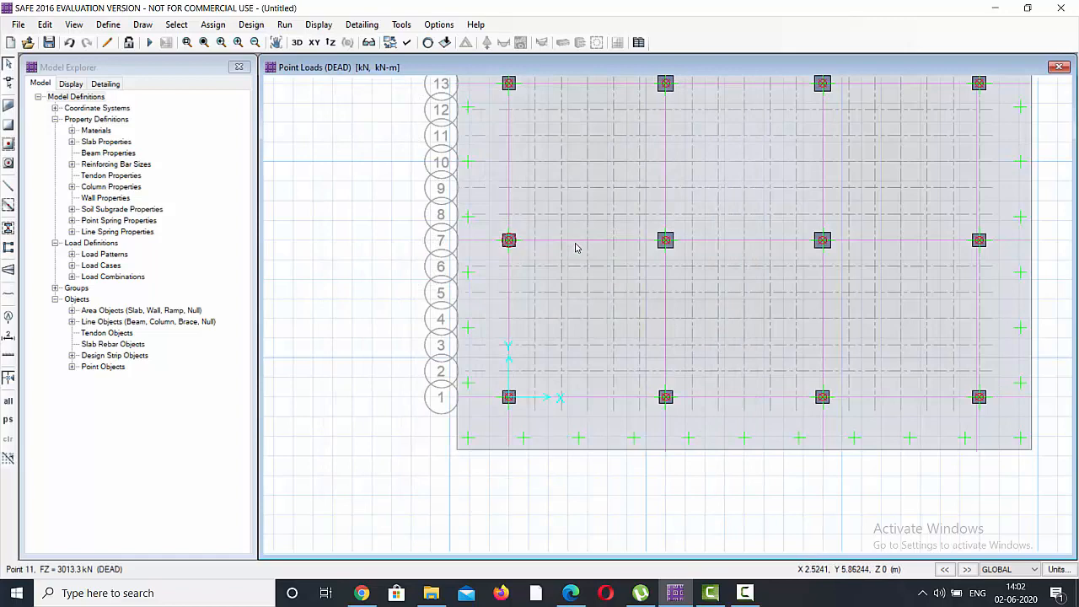
# Step: Set the rebar material of the layer A column strip along grid 7 (CSA2) to HYSD500
pyautogui.rightClick(576, 243)
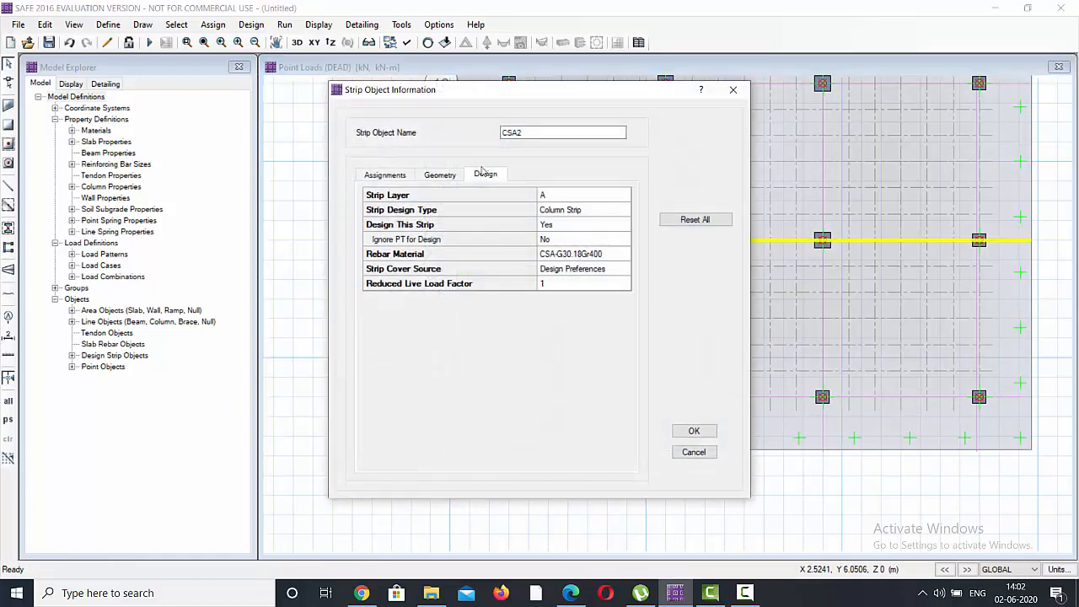
pyautogui.click(567, 254)
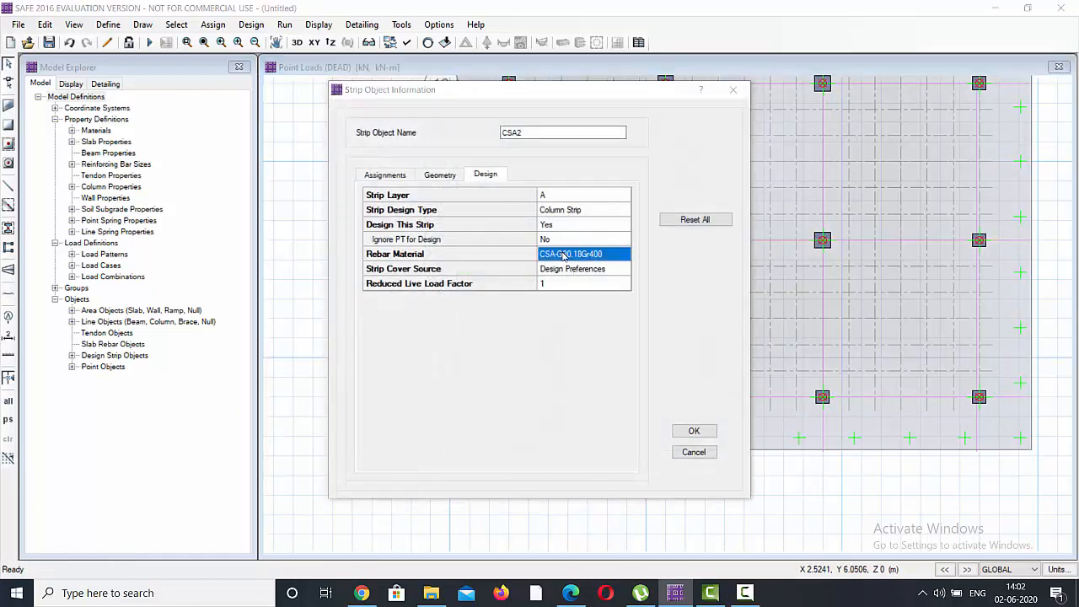
pyautogui.click(590, 262)
pyautogui.click(554, 284)
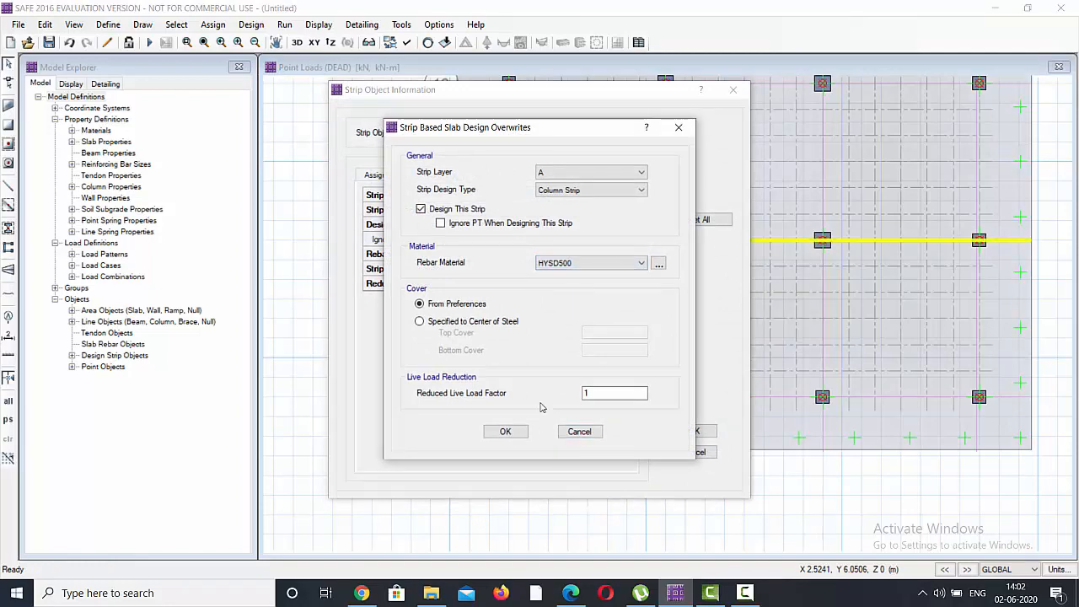
pyautogui.click(505, 430)
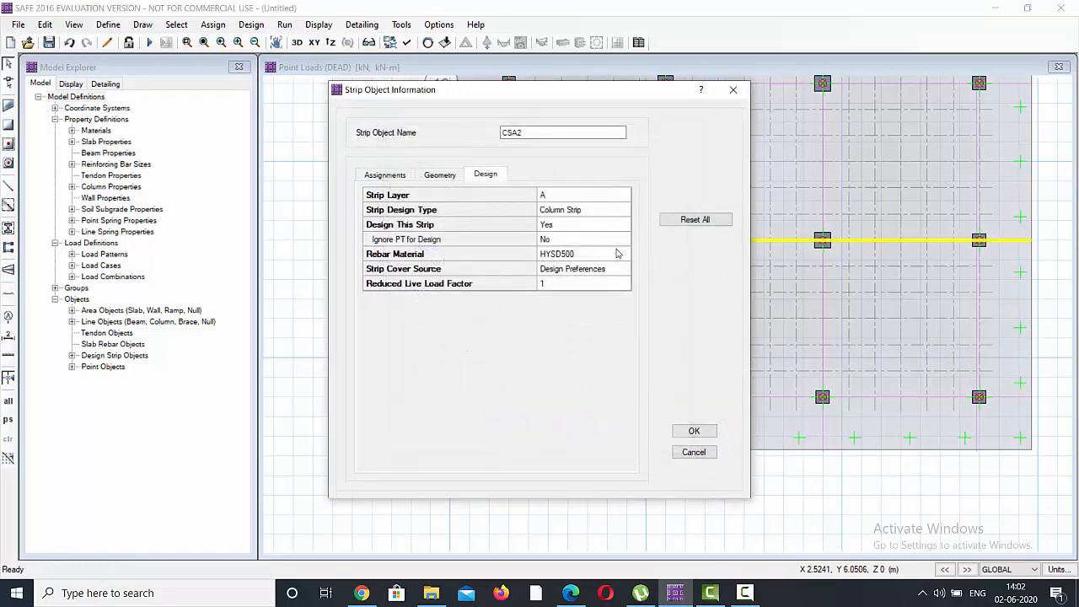
pyautogui.click(694, 431)
# Step: Set the rebar material of the layer A column strip along grid 13 (CSA3) to HYSD500
pyautogui.scroll(3, 590, 189)
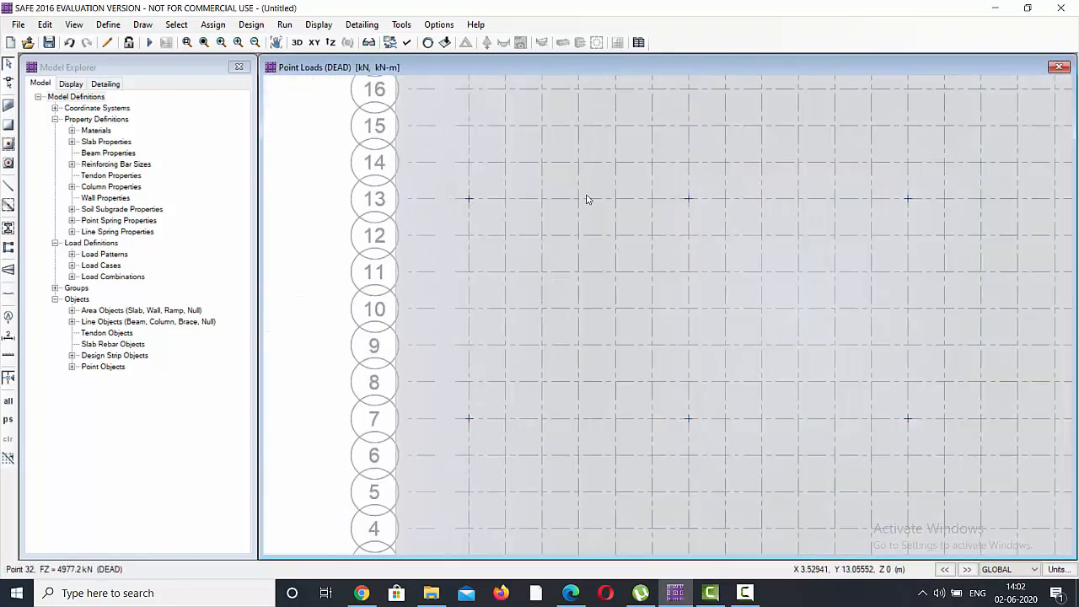
pyautogui.rightClick(591, 203)
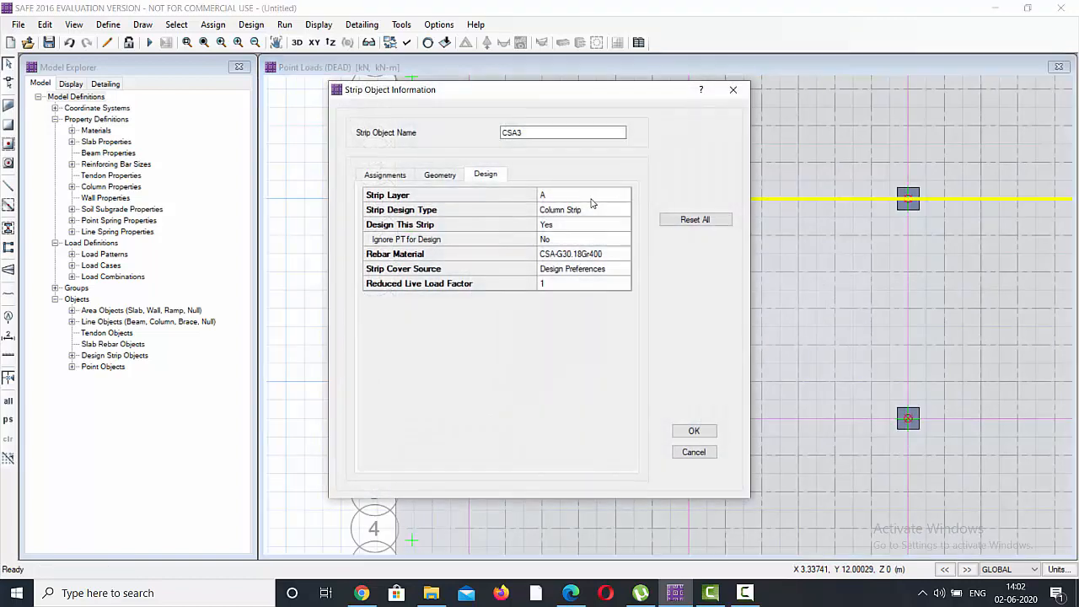
pyautogui.click(584, 255)
pyautogui.click(584, 261)
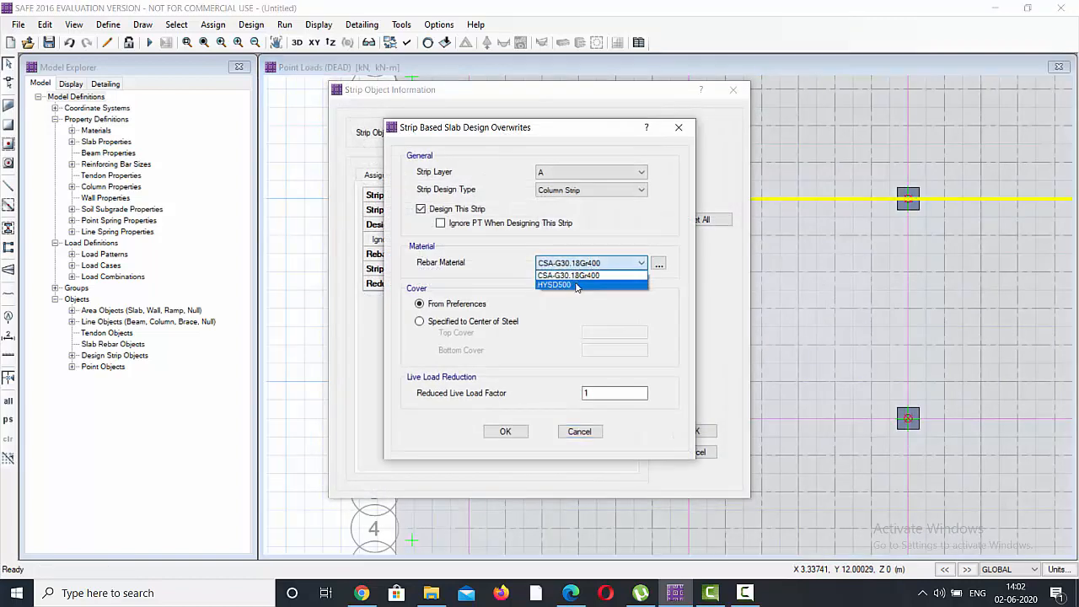
pyautogui.click(578, 284)
pyautogui.click(506, 432)
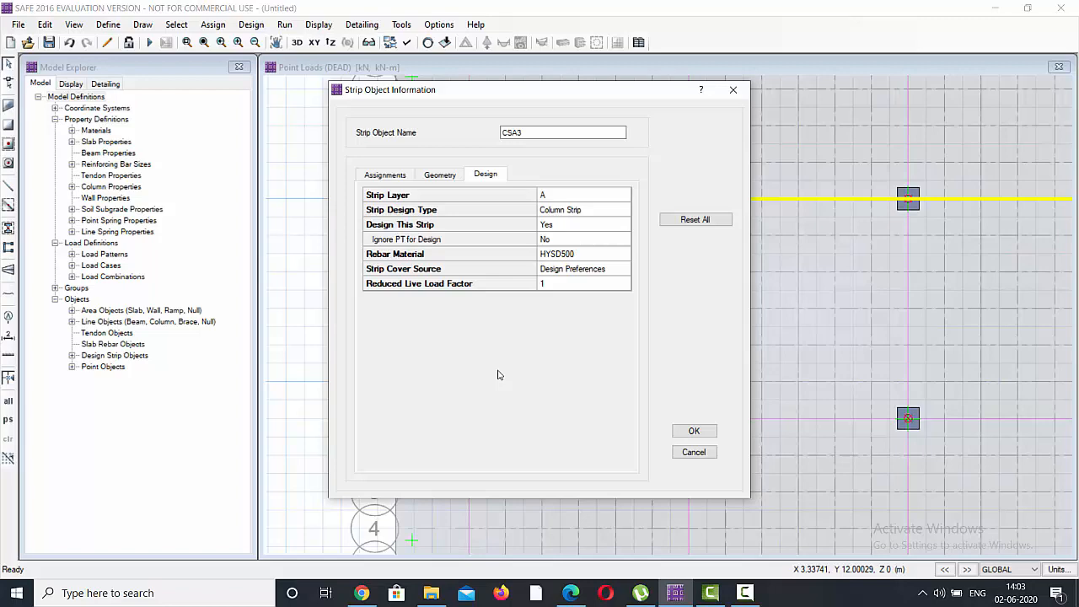
pyautogui.click(694, 431)
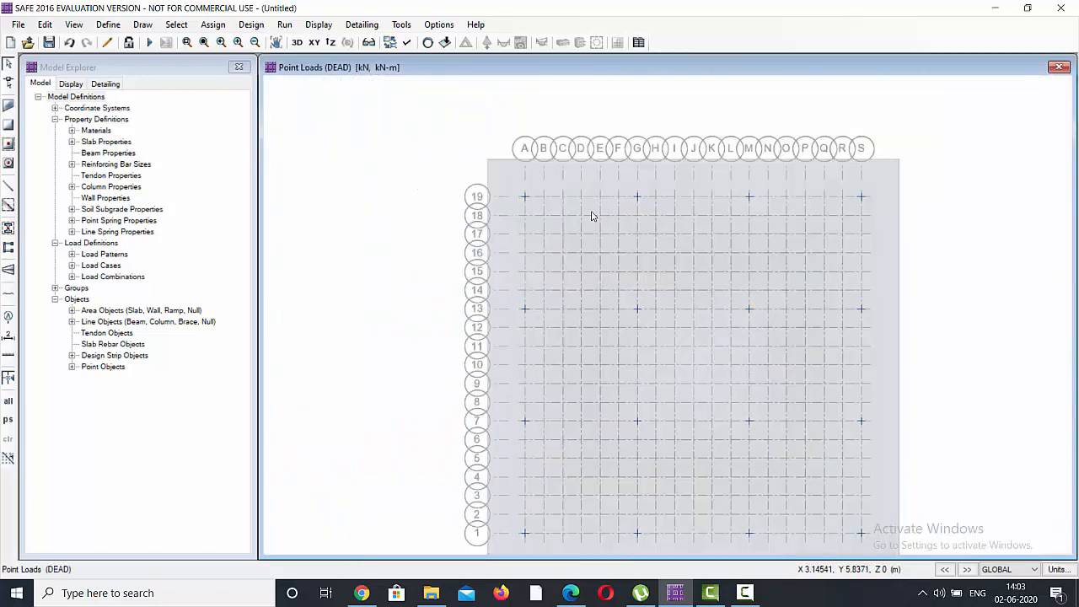
# Step: Set the rebar material of the layer A column strip along grid 19 (CSA4) to HYSD500
pyautogui.scroll(1, 579, 185)
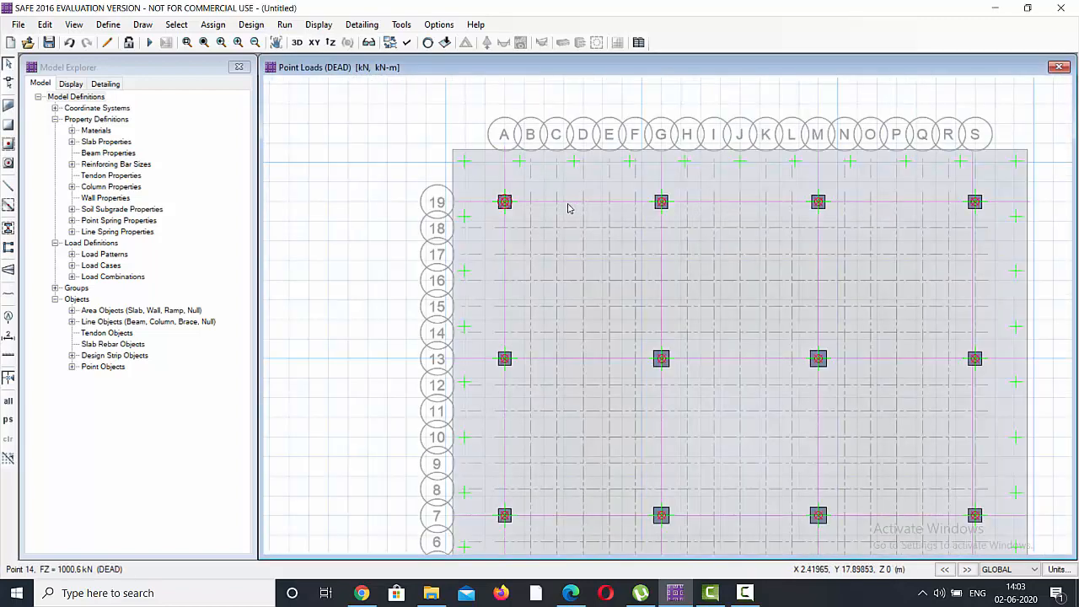
pyautogui.rightClick(569, 203)
pyautogui.click(580, 258)
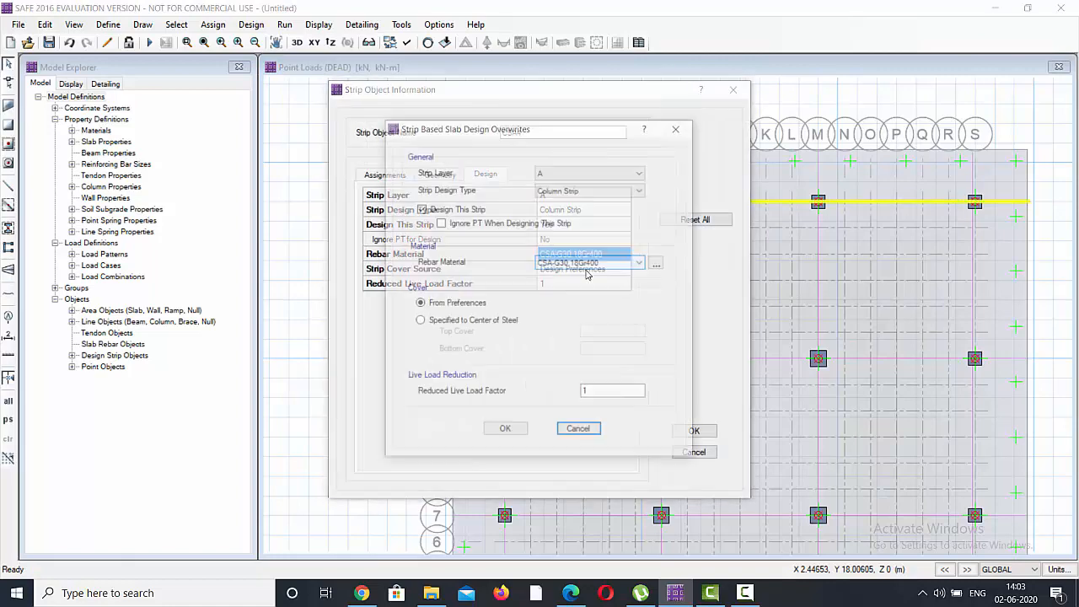
pyautogui.click(638, 263)
pyautogui.click(576, 285)
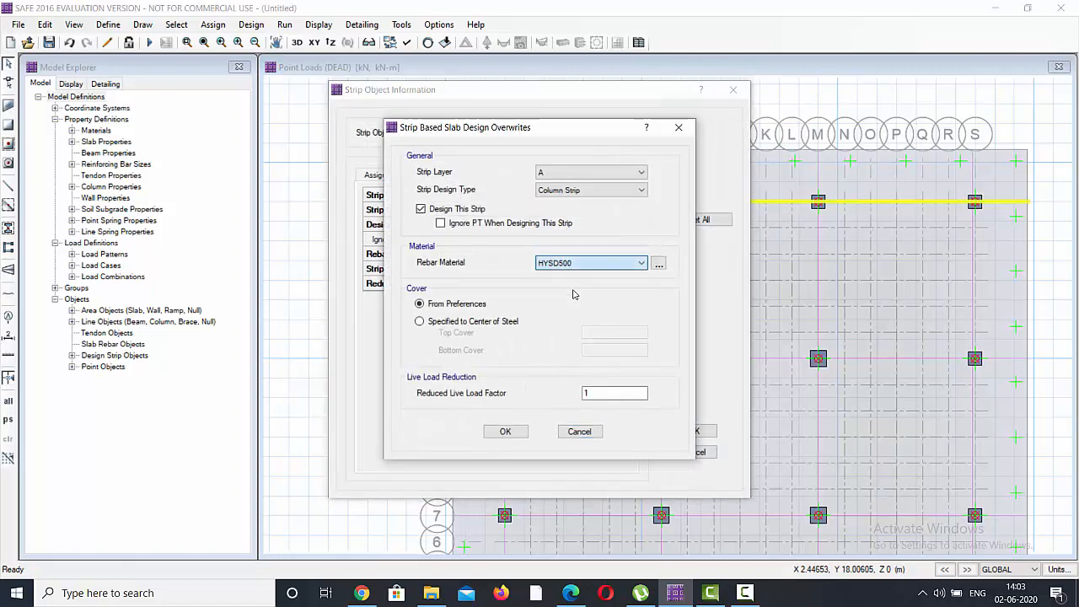
pyautogui.click(505, 430)
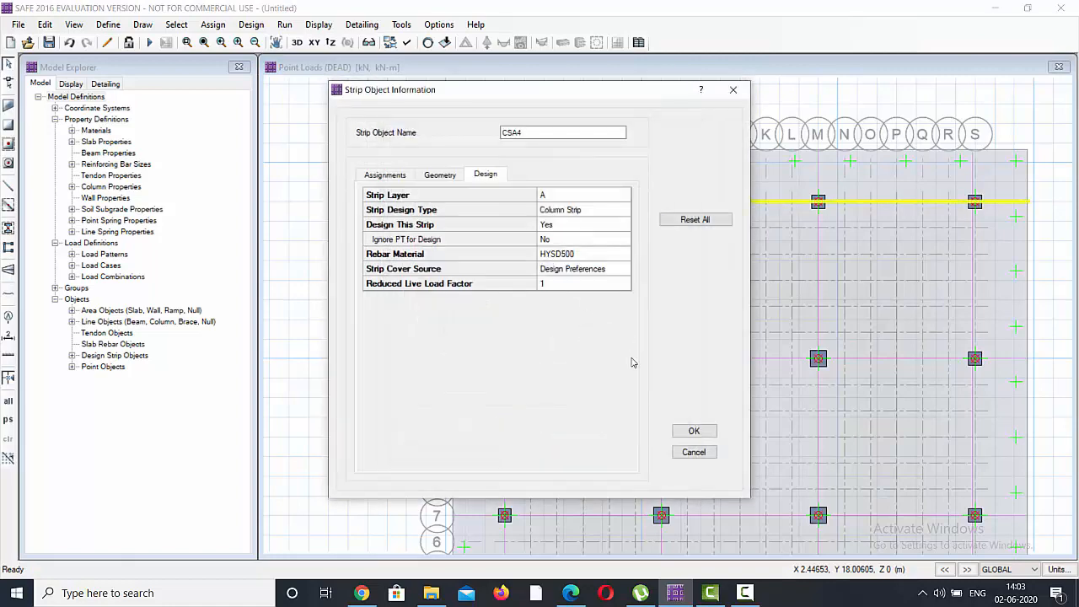
pyautogui.click(694, 432)
# Step: Set the rebar material of the column strip along grid A (CSN1) to HYSD500
pyautogui.scroll(-2, 619, 287)
pyautogui.scroll(4, 561, 451)
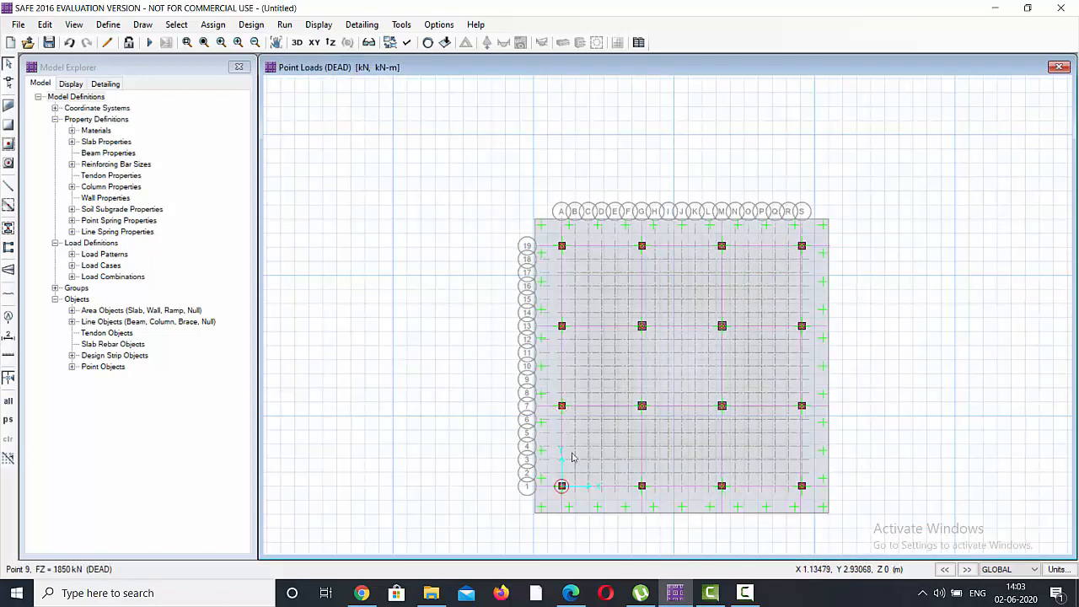
pyautogui.rightClick(561, 451)
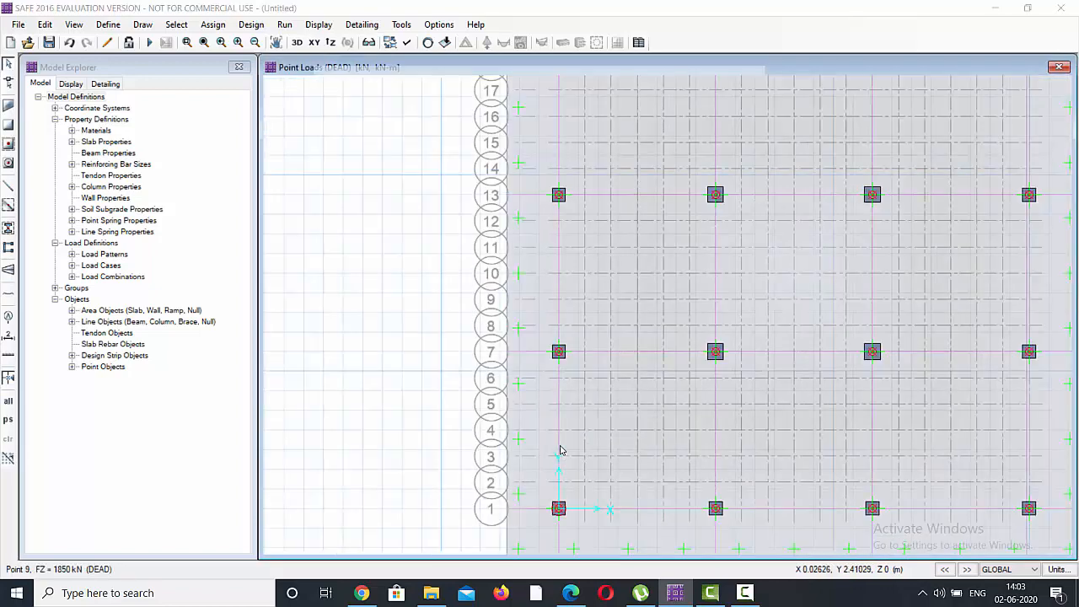
pyautogui.click(583, 255)
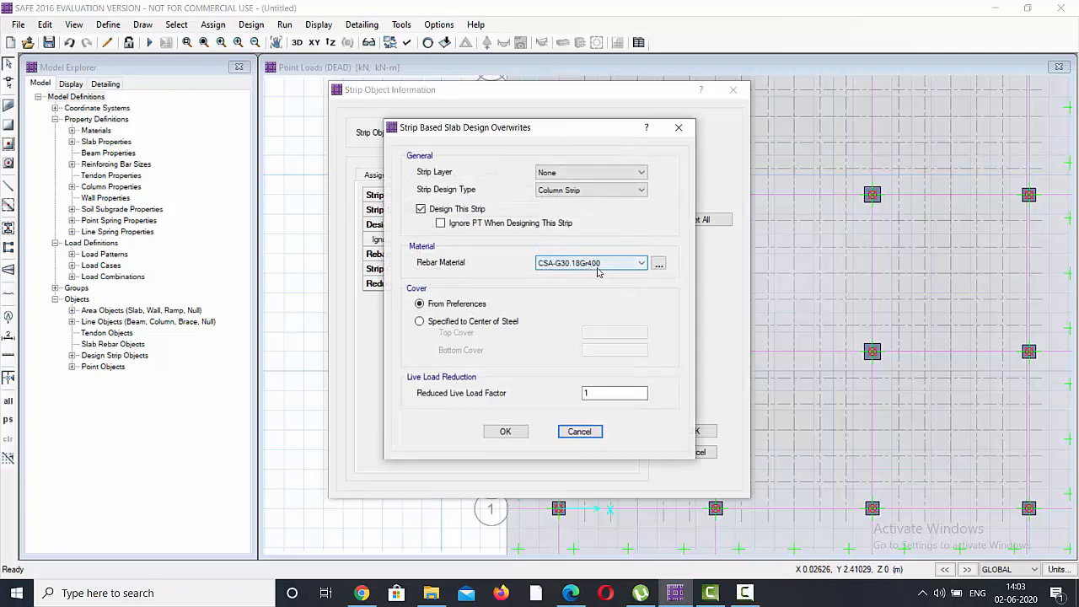
pyautogui.click(590, 264)
pyautogui.click(581, 285)
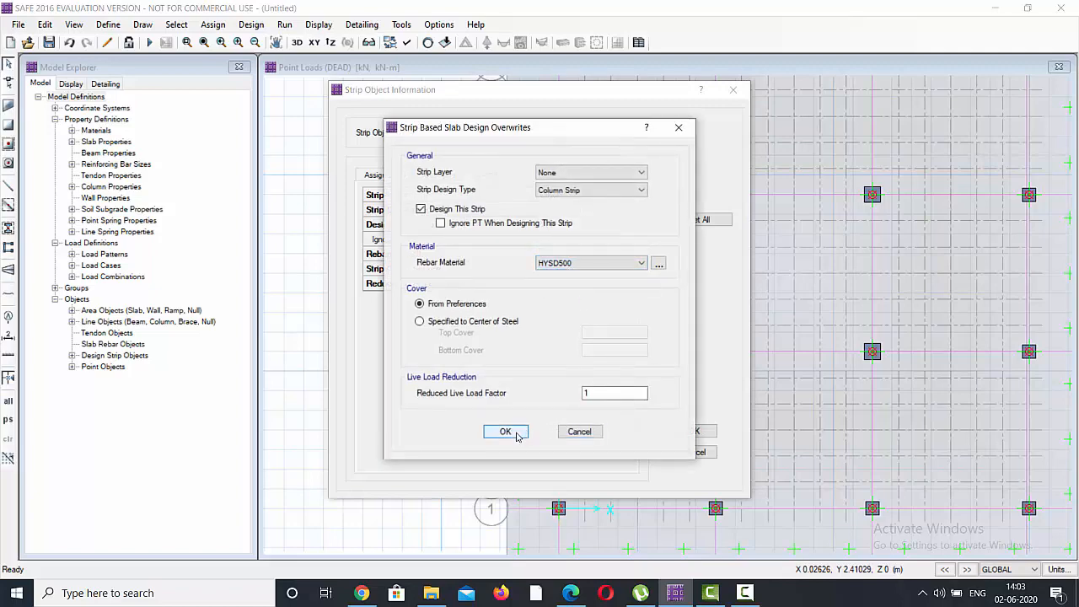
pyautogui.click(505, 430)
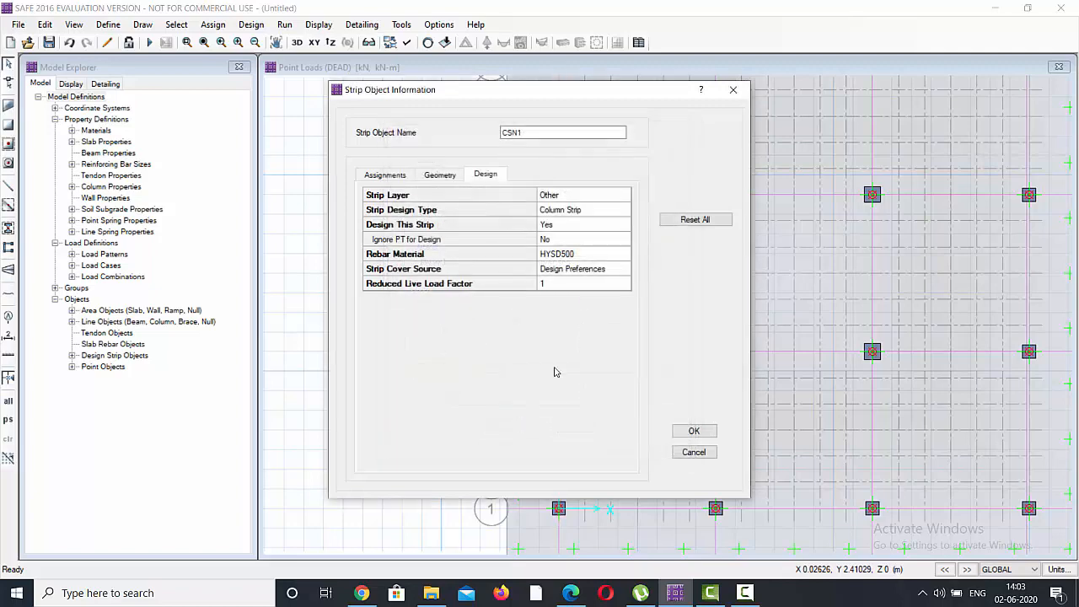
pyautogui.click(685, 429)
# Step: Set the rebar material of the column strip along grid G (CSN2) to HYSD500
pyautogui.rightClick(715, 361)
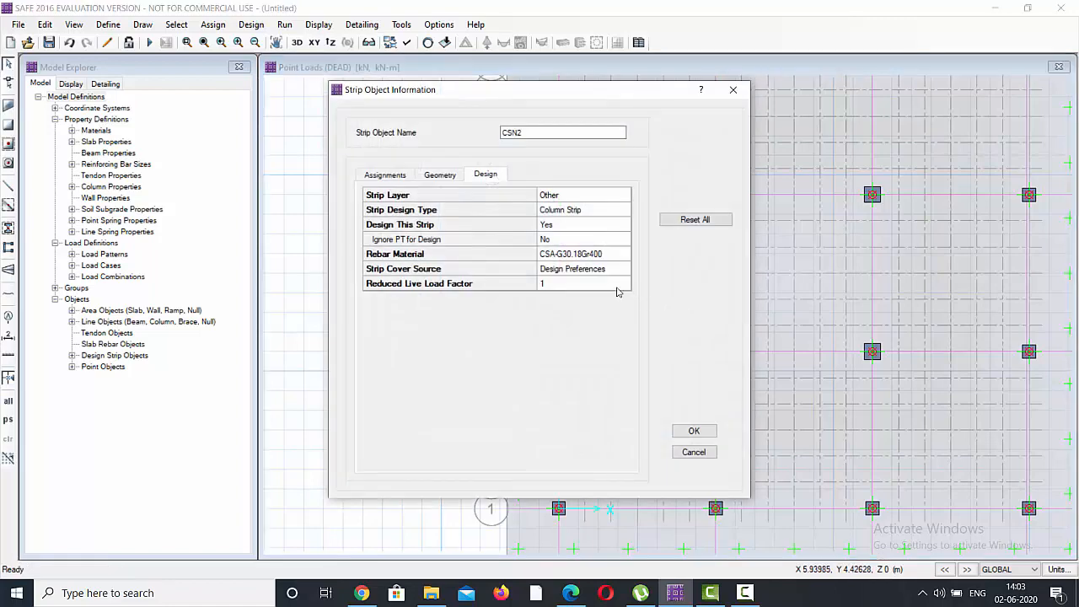
pyautogui.click(602, 256)
pyautogui.click(602, 262)
pyautogui.click(581, 283)
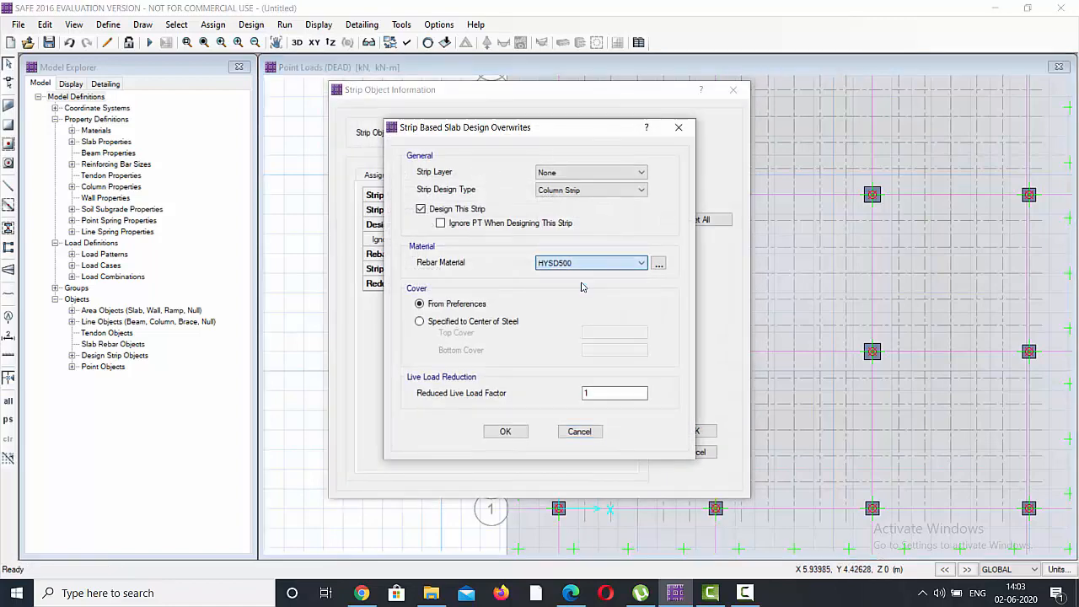
pyautogui.click(505, 432)
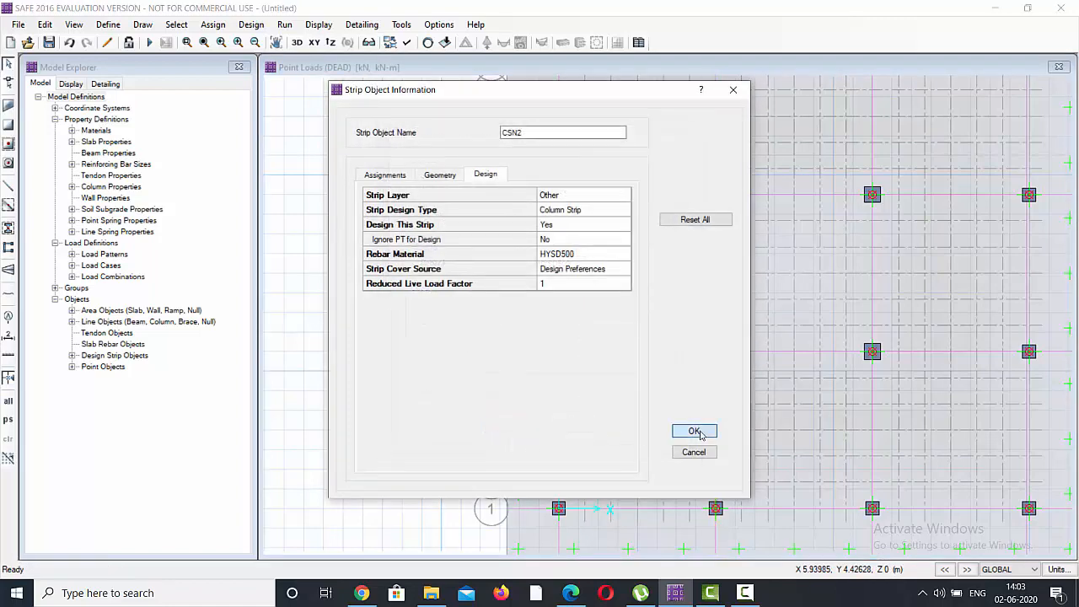
pyautogui.click(693, 431)
# Step: Set the rebar material of the column strip along grid M (CSN3) to HYSD500
pyautogui.rightClick(871, 316)
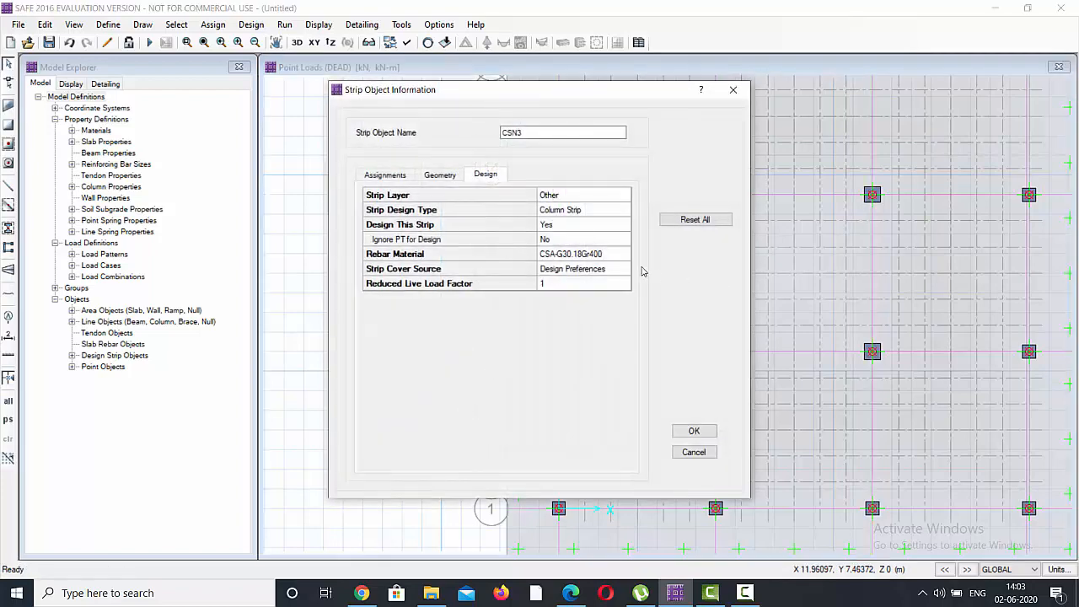
pyautogui.click(602, 254)
pyautogui.click(581, 262)
pyautogui.click(565, 284)
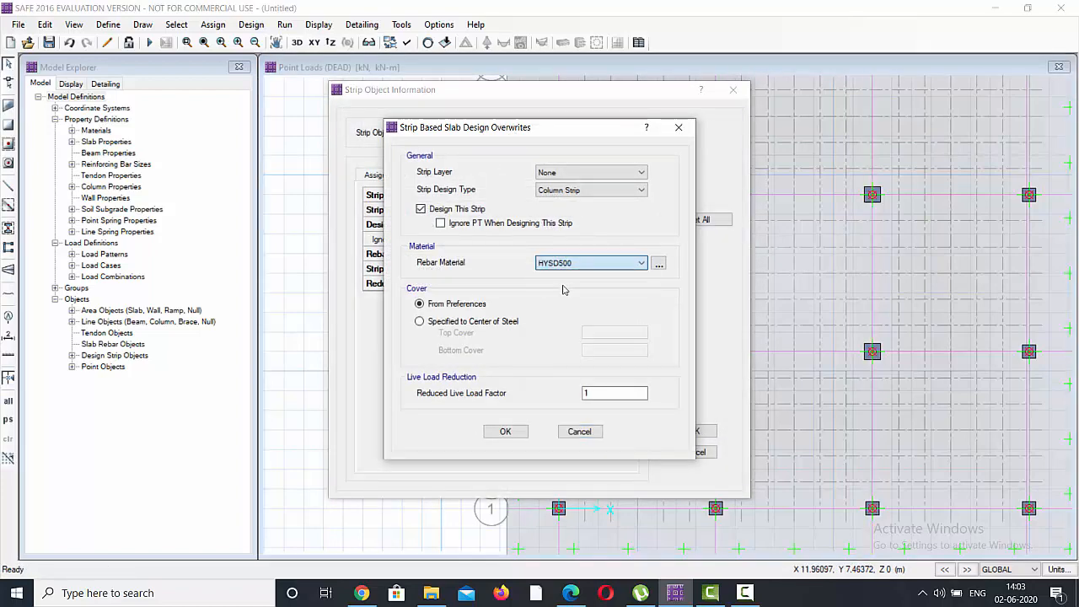
pyautogui.click(505, 431)
pyautogui.click(694, 431)
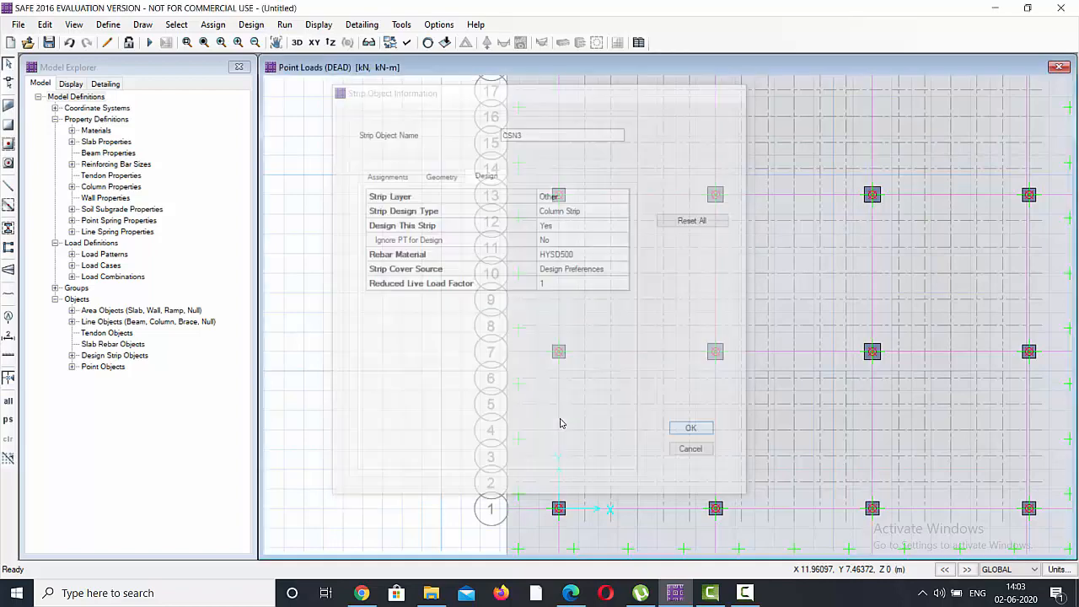
# Step: Set the rebar material of the column strip along grid S (CSN4) to HYSD500
pyautogui.rightClick(1027, 271)
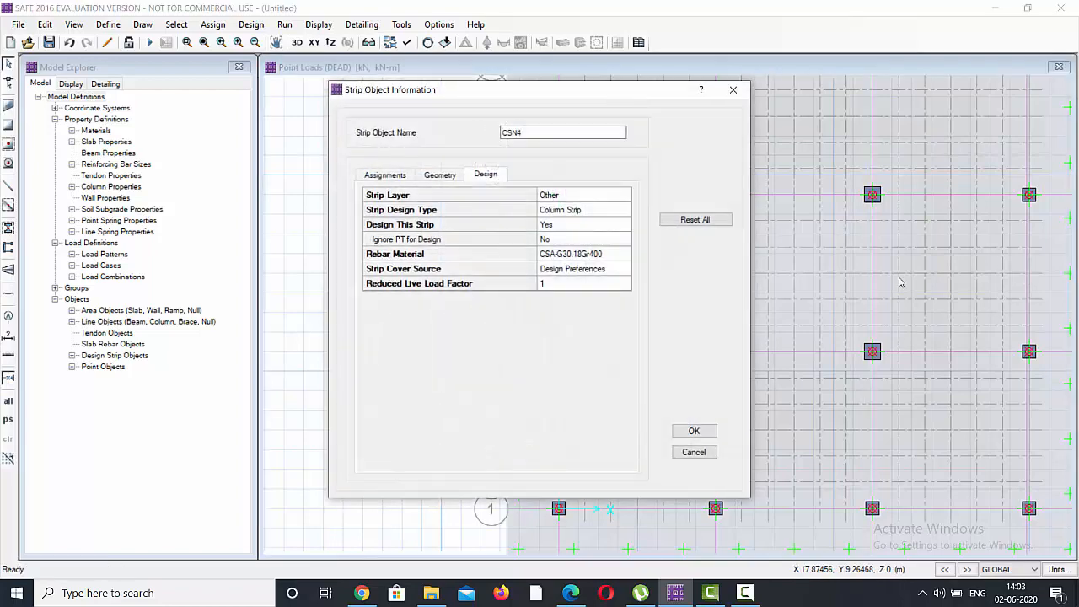
pyautogui.click(577, 257)
pyautogui.click(577, 257)
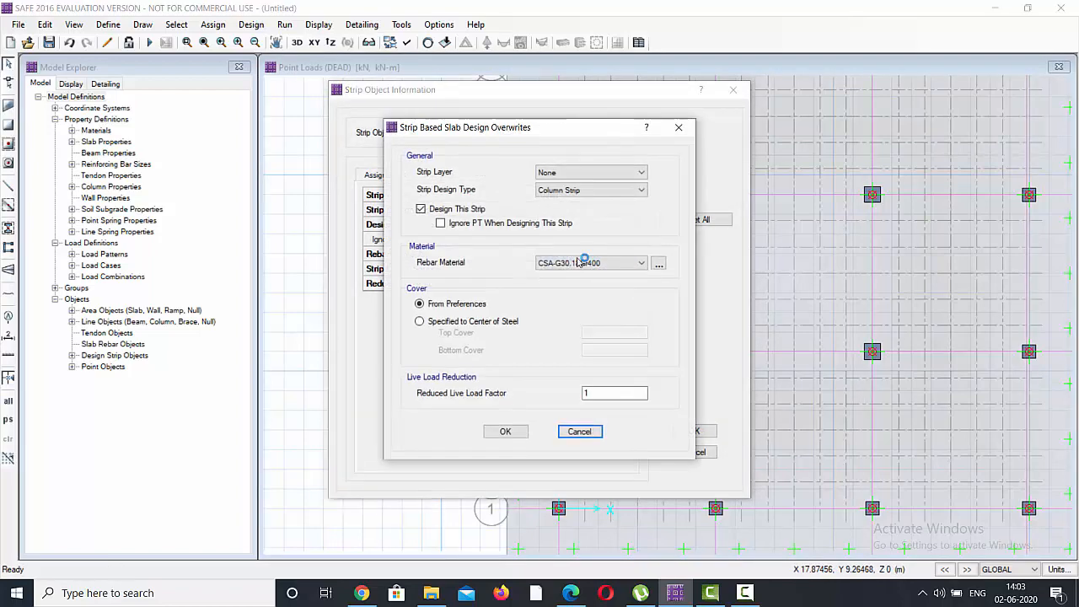
pyautogui.click(590, 263)
pyautogui.click(561, 276)
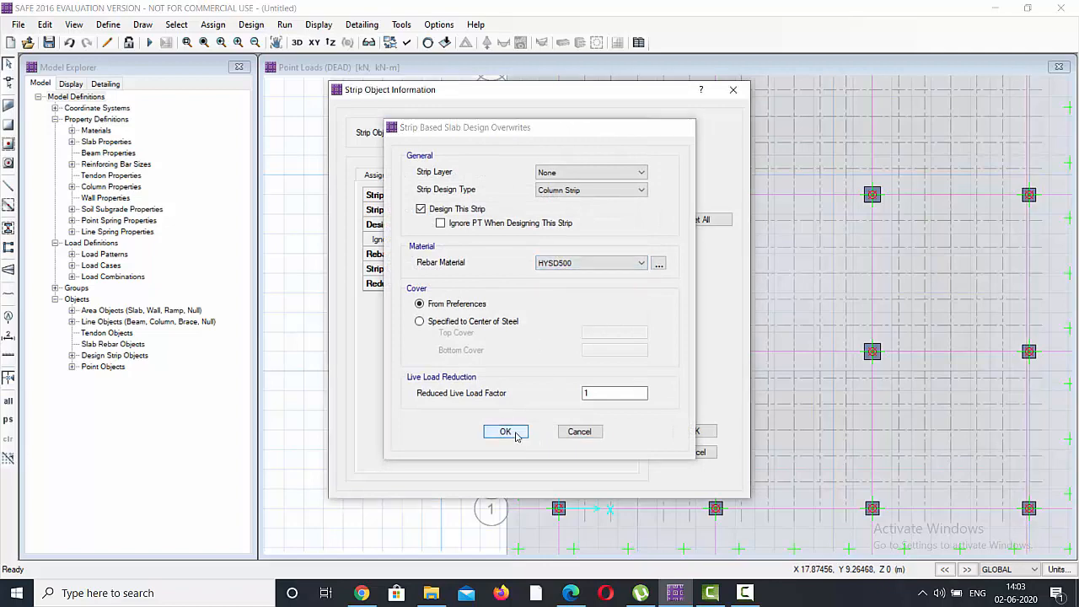
pyautogui.click(506, 432)
pyautogui.click(693, 430)
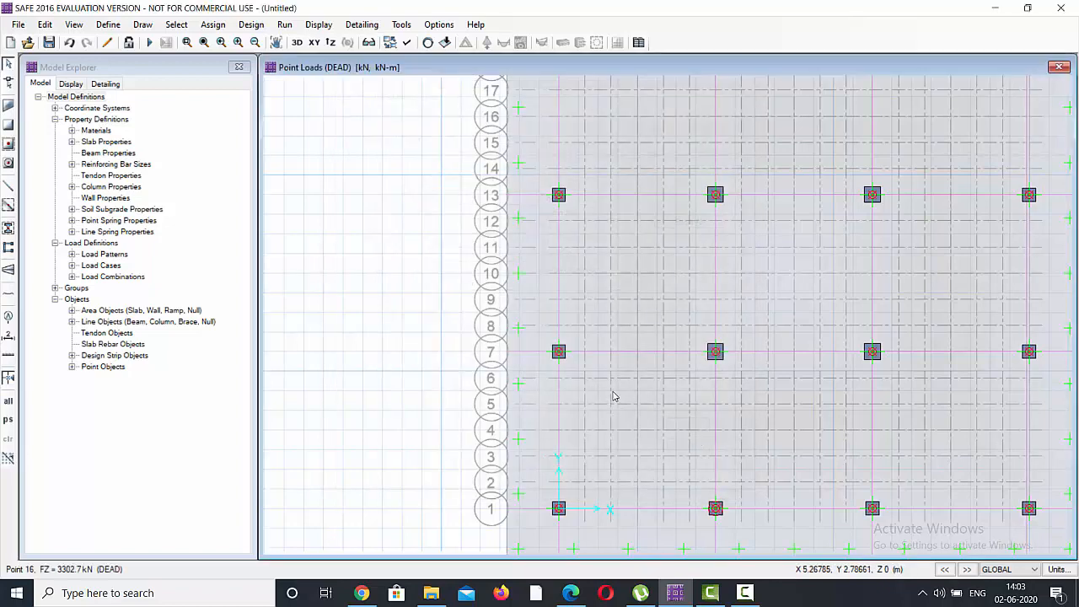
# Step: Run the analysis, saving the model as "mat footings" in the Desktop folder rough > skyfi labs > safe
pyautogui.scroll(-3, 612, 397)
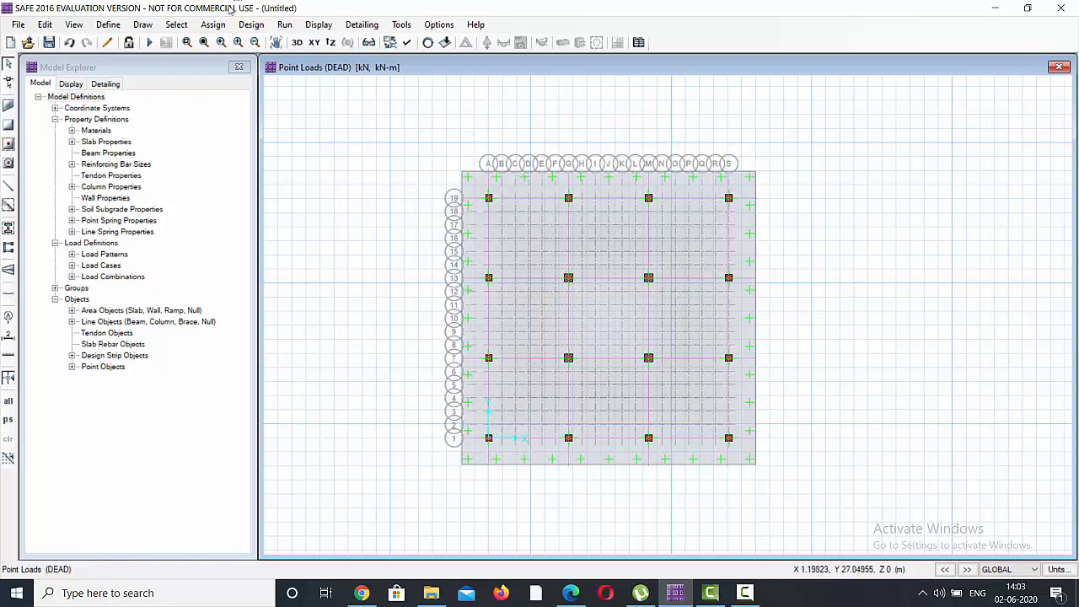
pyautogui.click(284, 23)
pyautogui.click(310, 42)
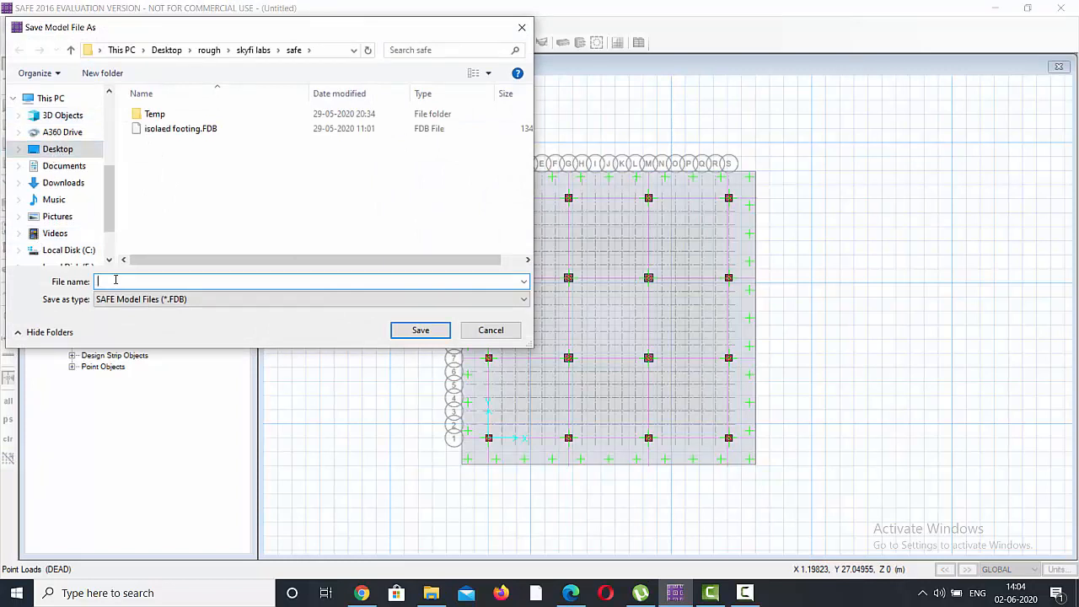
pyautogui.click(80, 150)
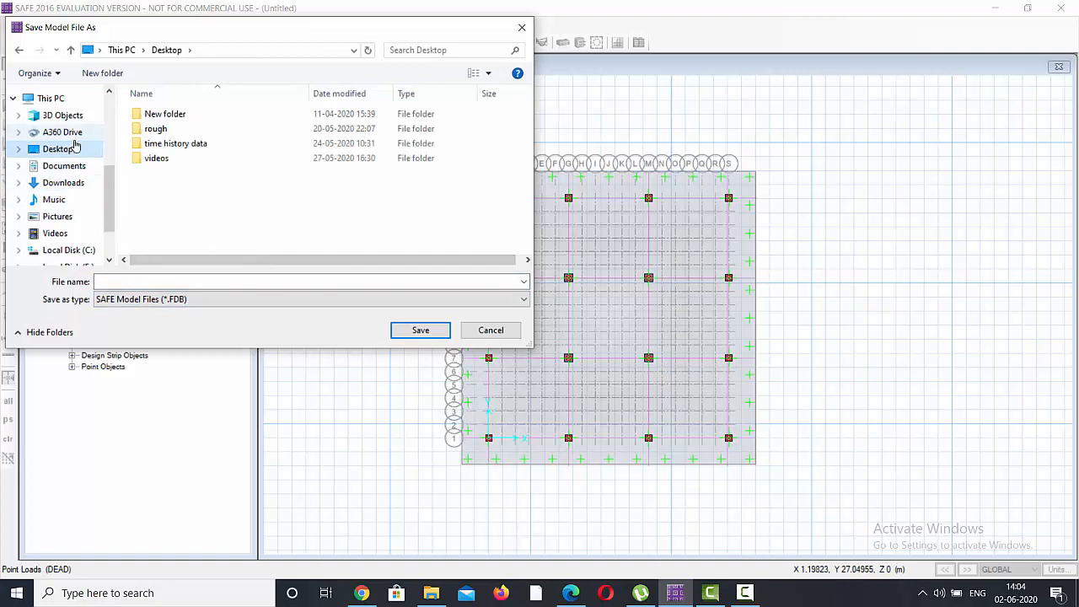
pyautogui.doubleClick(169, 130)
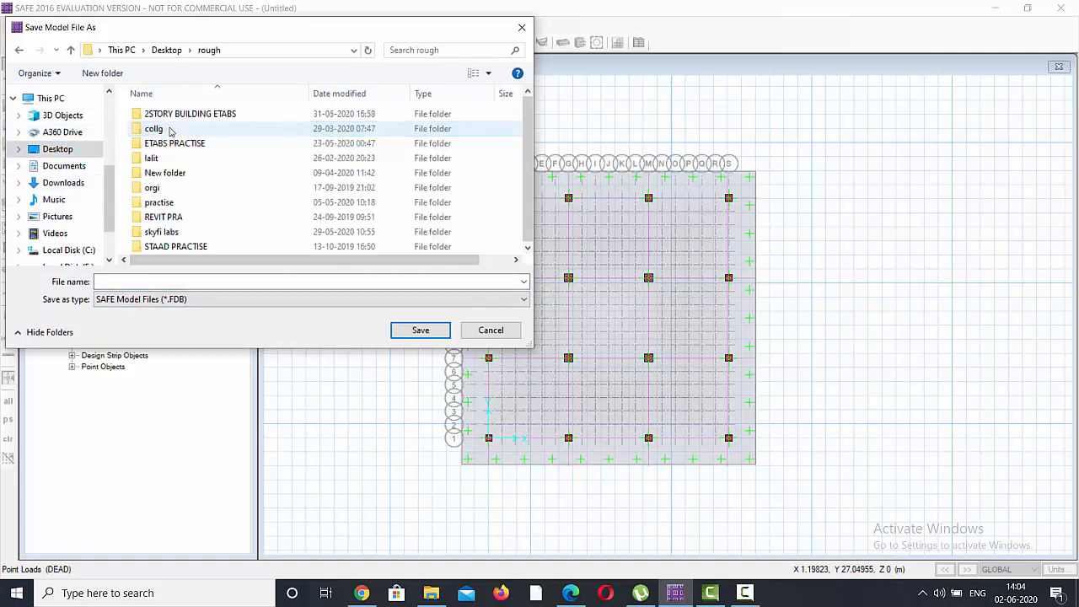
pyautogui.doubleClick(161, 232)
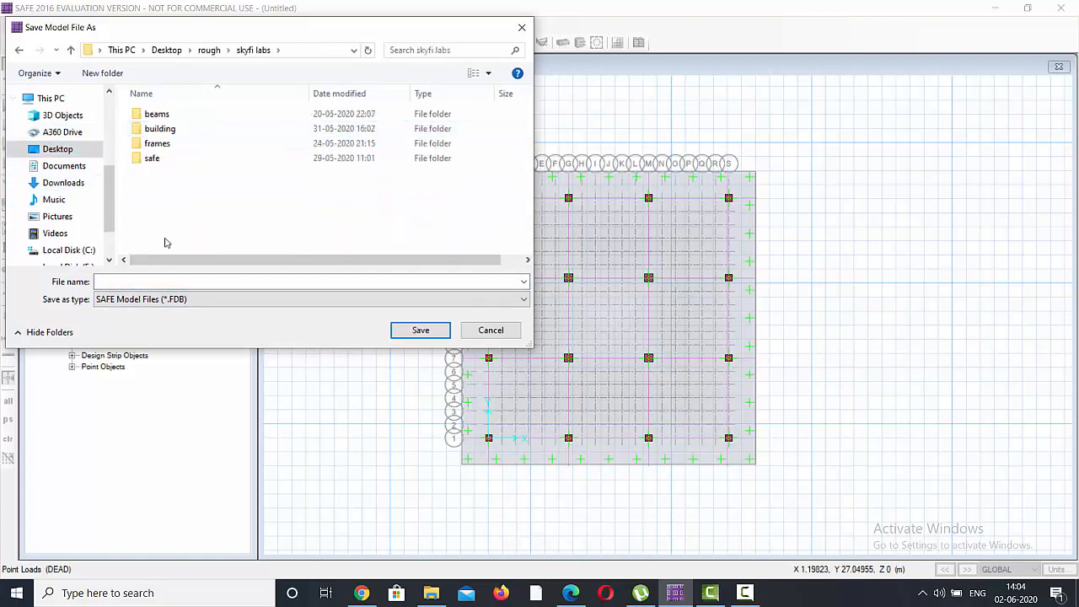
pyautogui.doubleClick(157, 160)
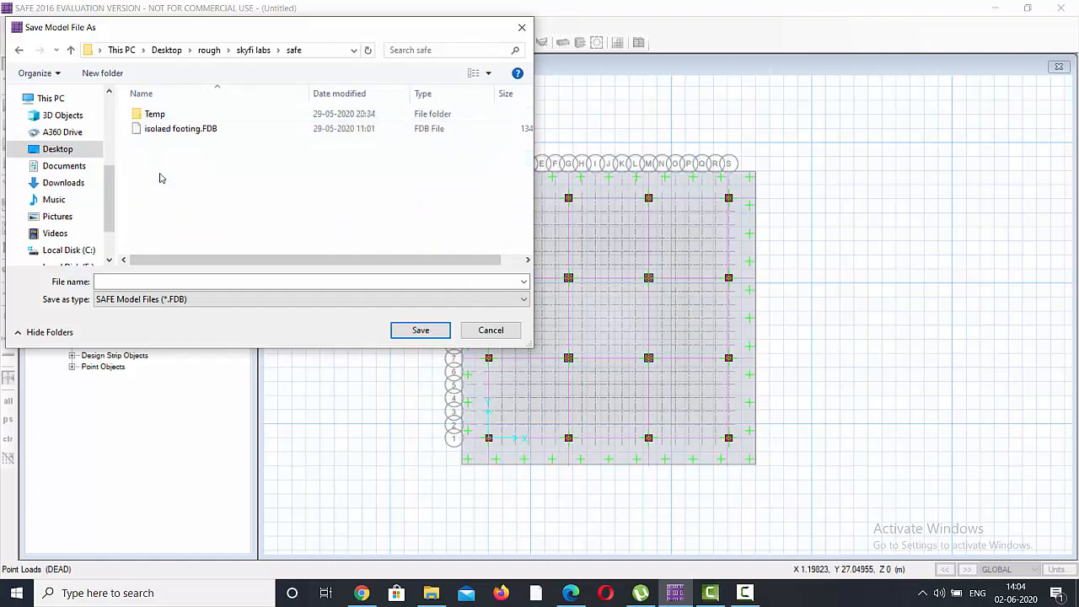
pyautogui.click(143, 280)
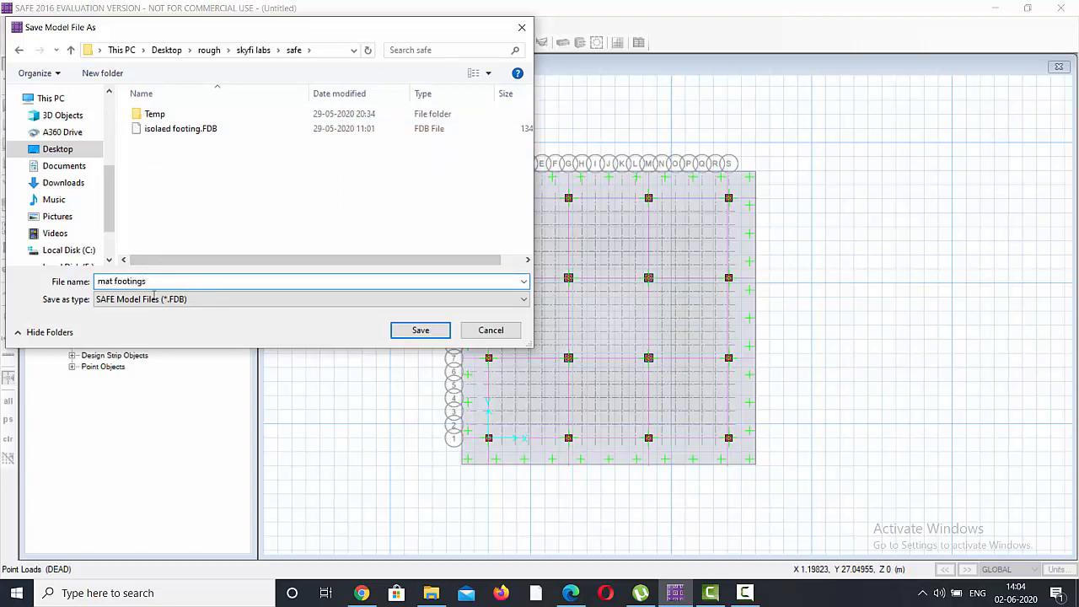
pyautogui.click(402, 330)
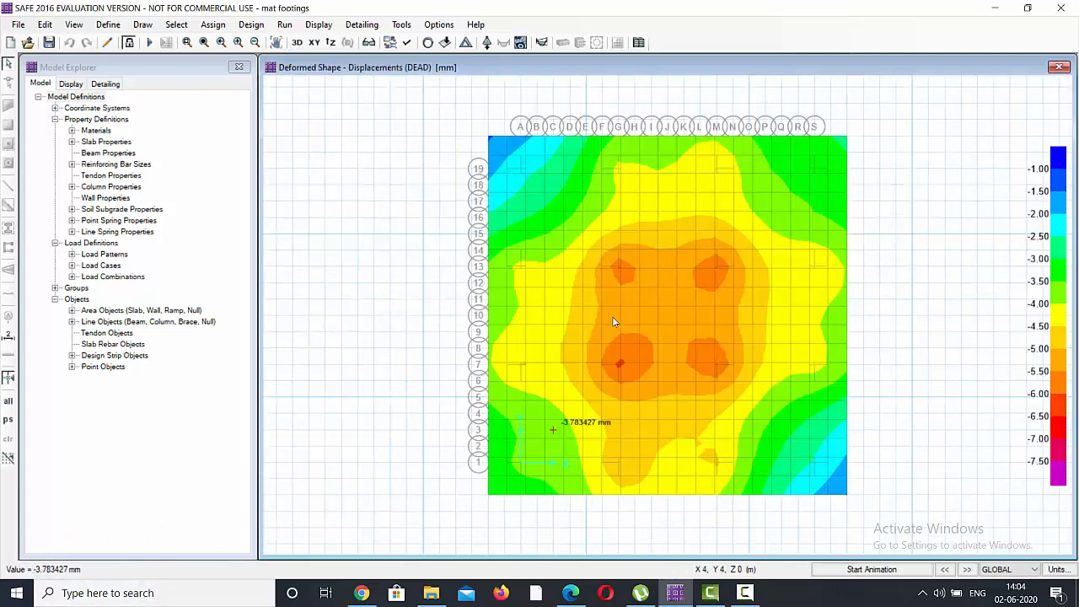
# Step: Run the combined analysis and design of the mat footing model
pyautogui.moveTo(602, 287)
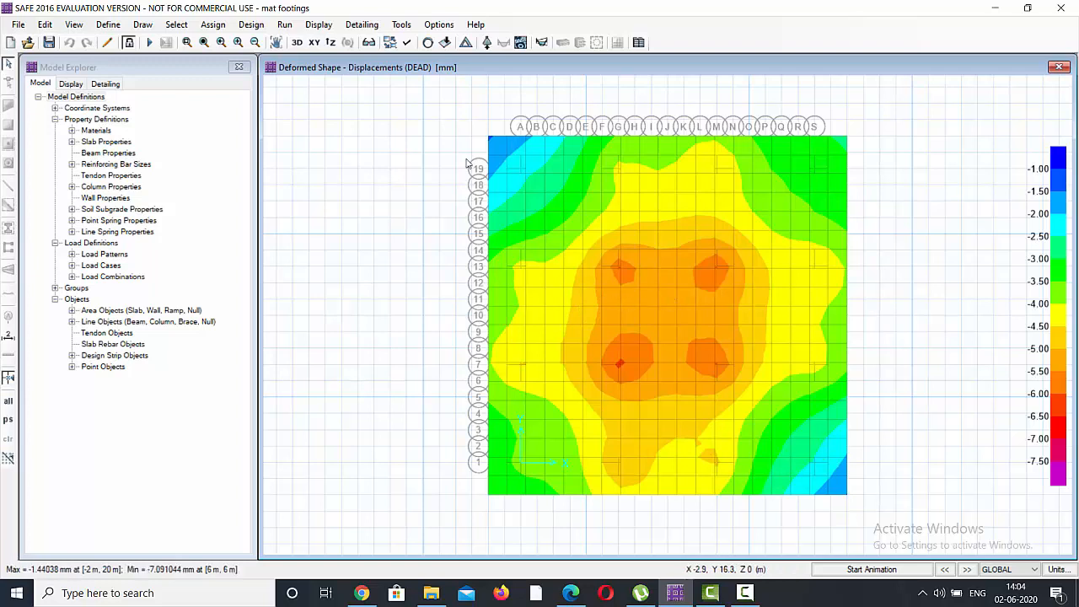
pyautogui.click(284, 24)
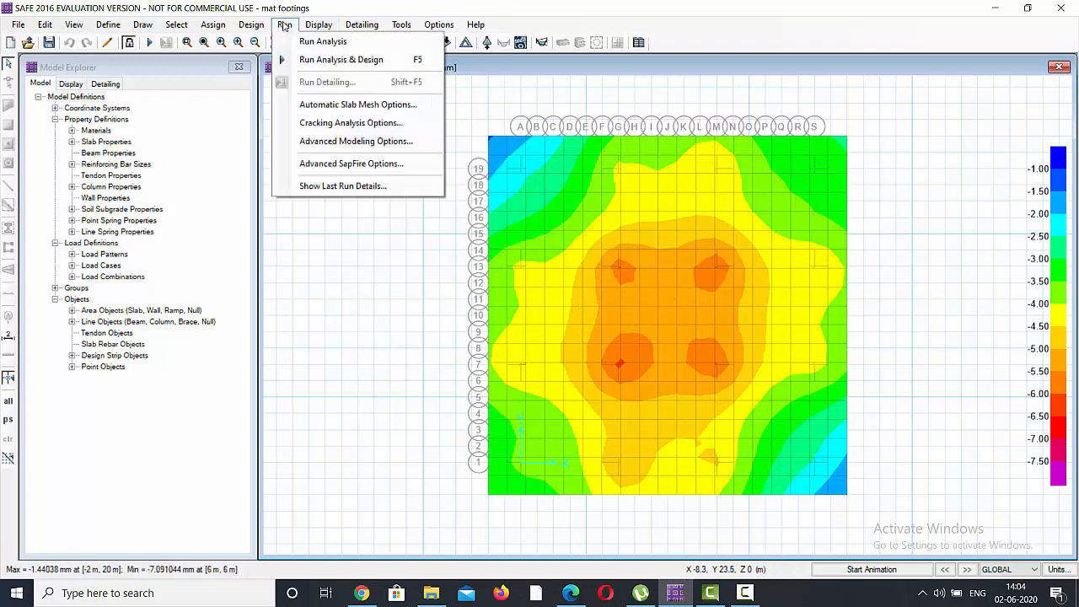
pyautogui.click(331, 61)
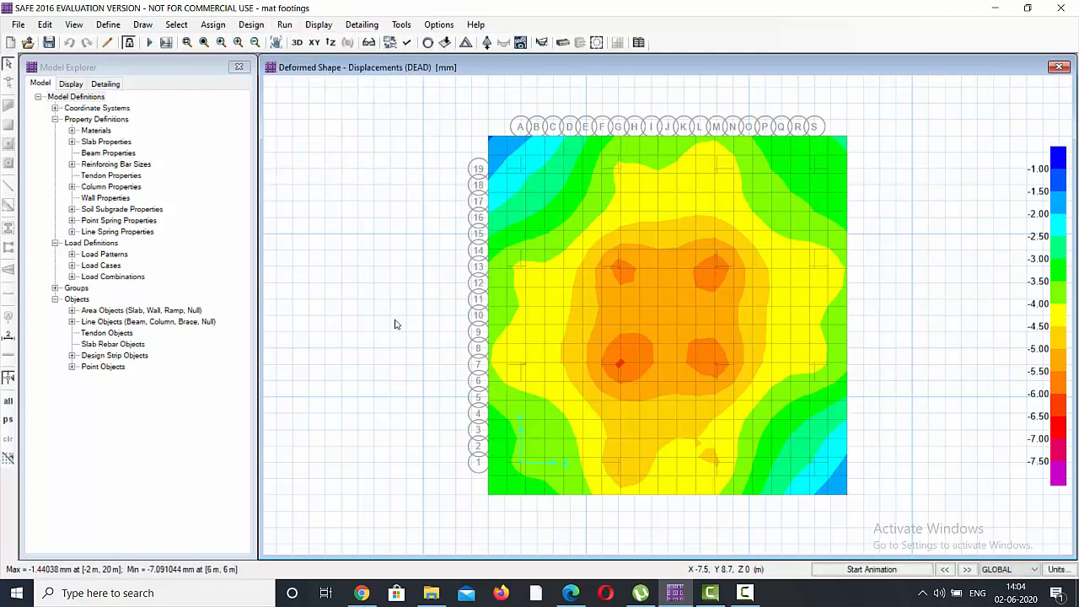
pyautogui.moveTo(735, 312)
# Step: Display the punching shear design results for all columns on the mat slab
pyautogui.click(262, 27)
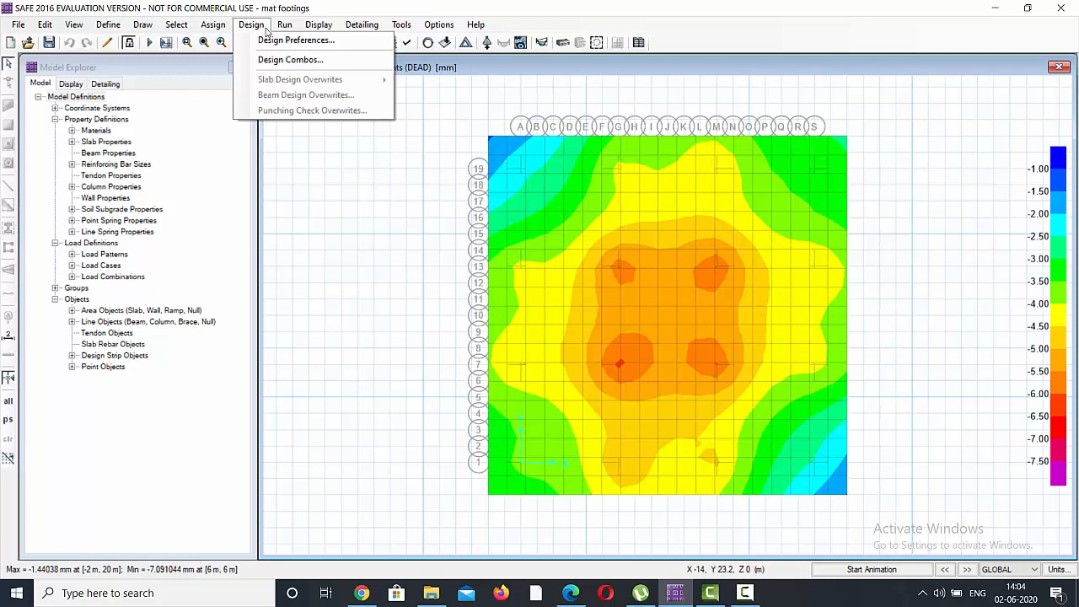
pyautogui.click(317, 26)
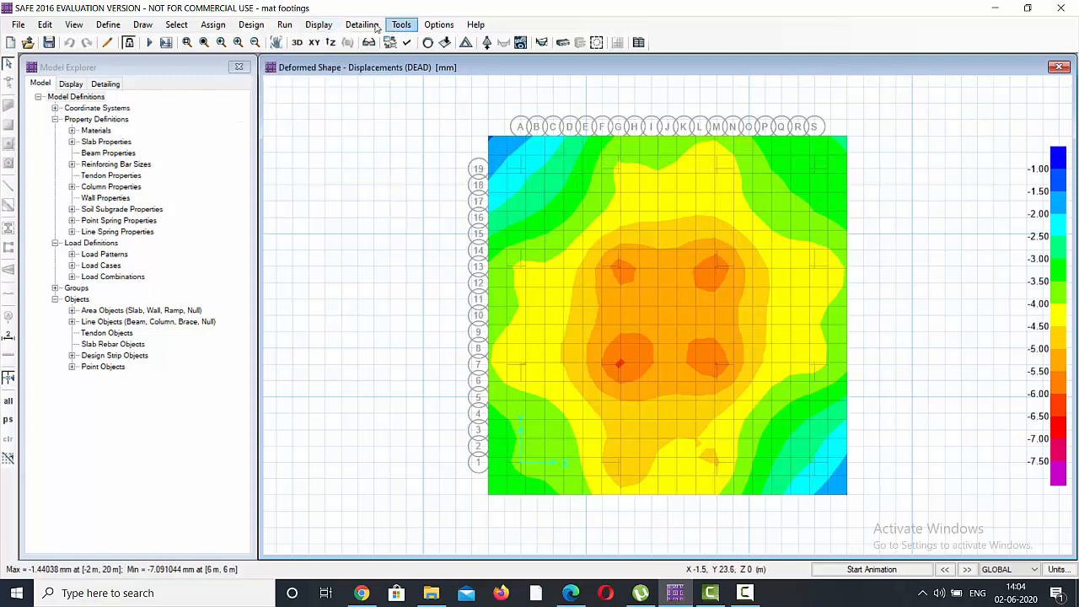
pyautogui.click(287, 25)
pyautogui.click(348, 65)
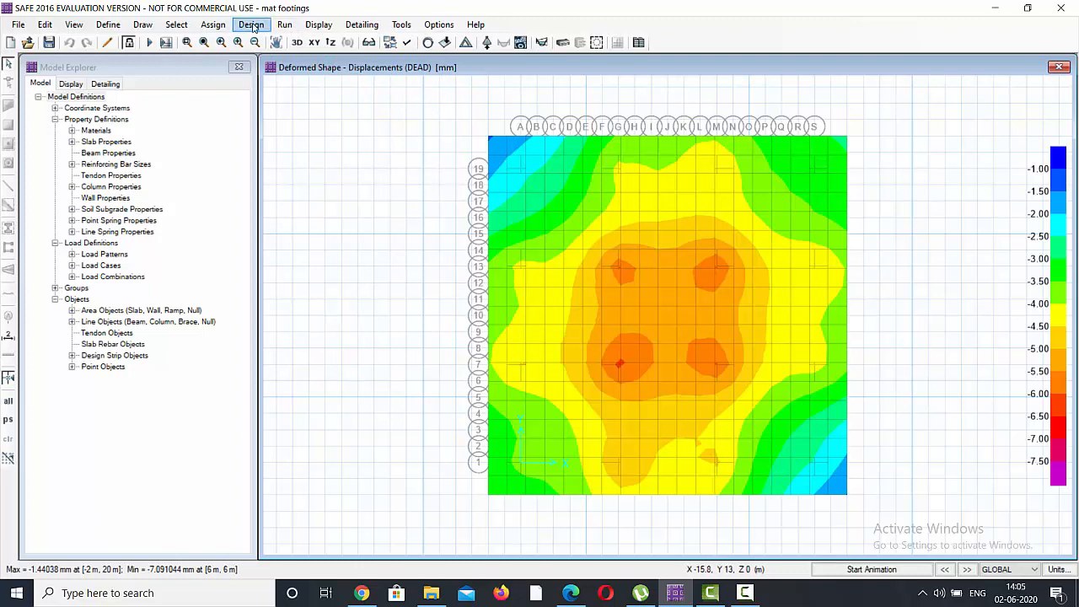
pyautogui.click(306, 26)
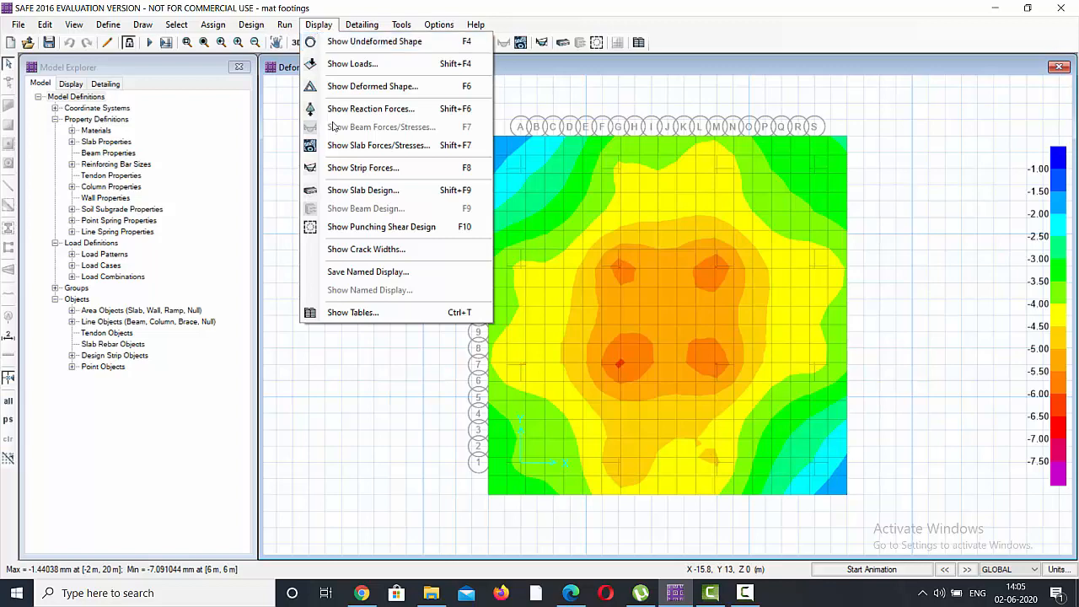
pyautogui.click(364, 235)
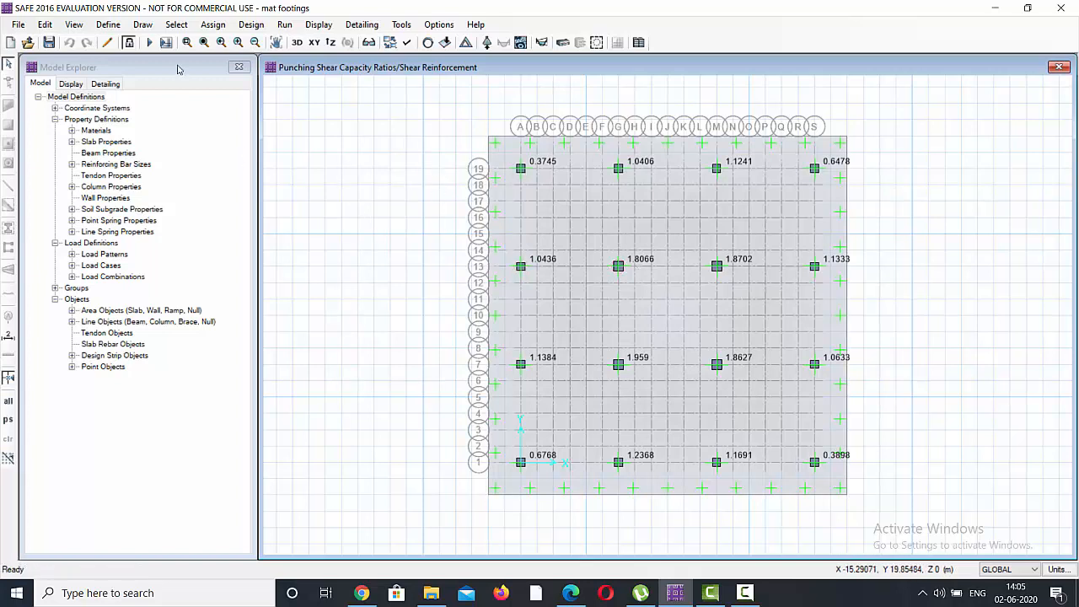
# Step: Unlock the model, discarding the existing results, and set the Mat footing slab property's thickness to 1200 mm
pyautogui.click(129, 43)
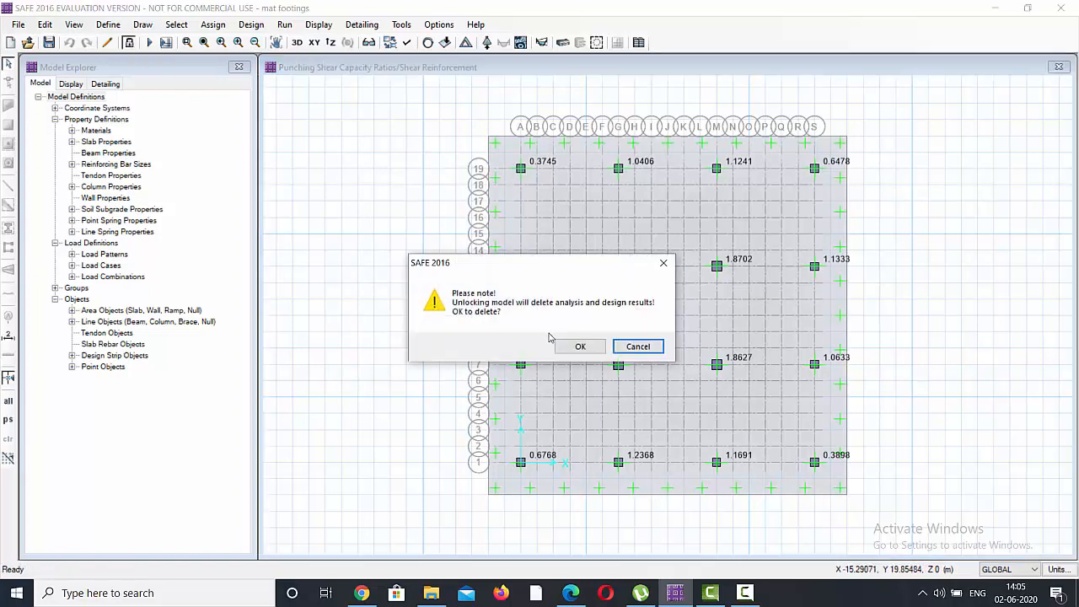
pyautogui.click(575, 345)
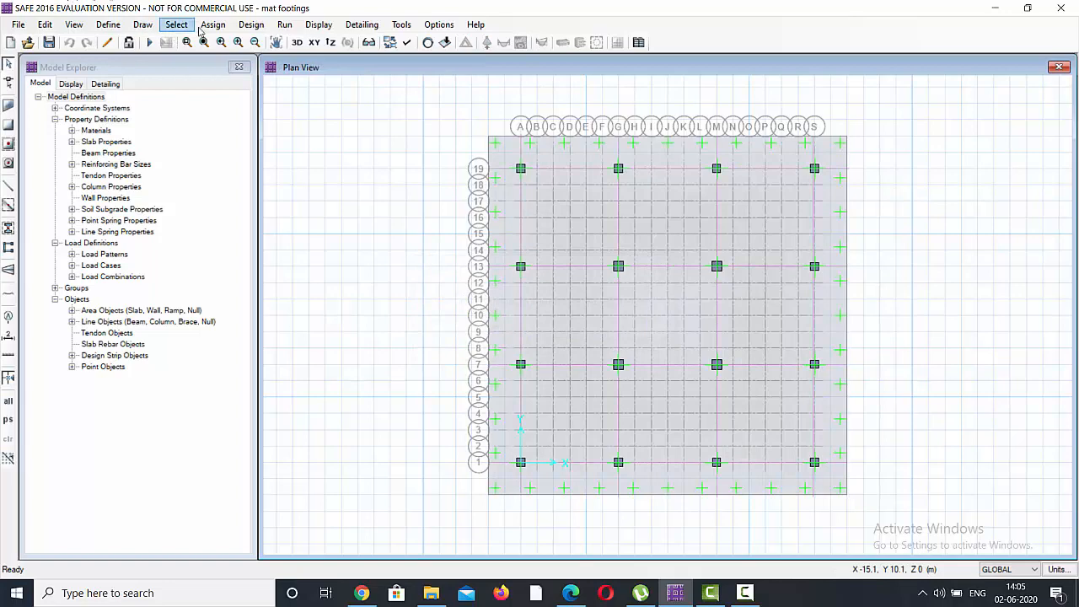
pyautogui.click(103, 25)
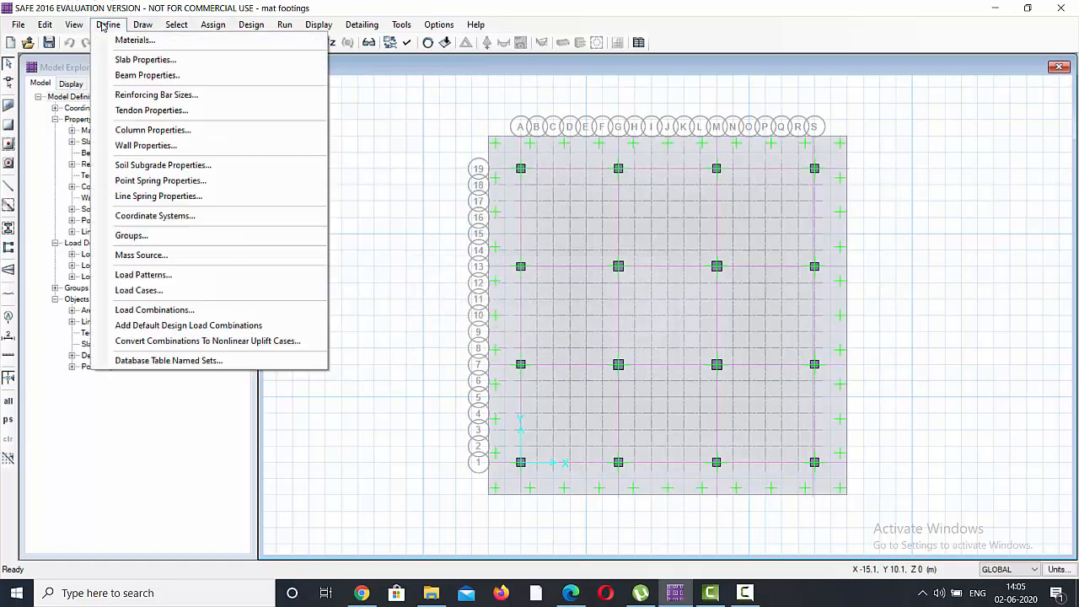
pyautogui.click(139, 59)
pyautogui.click(597, 284)
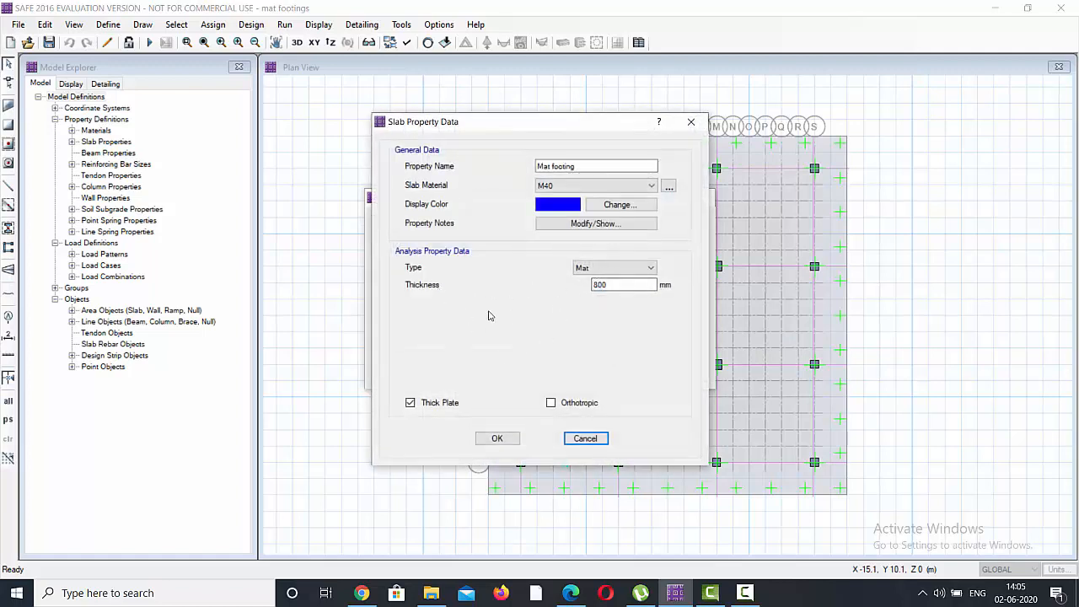
pyautogui.moveTo(624, 285); pyautogui.dragTo(578, 296)
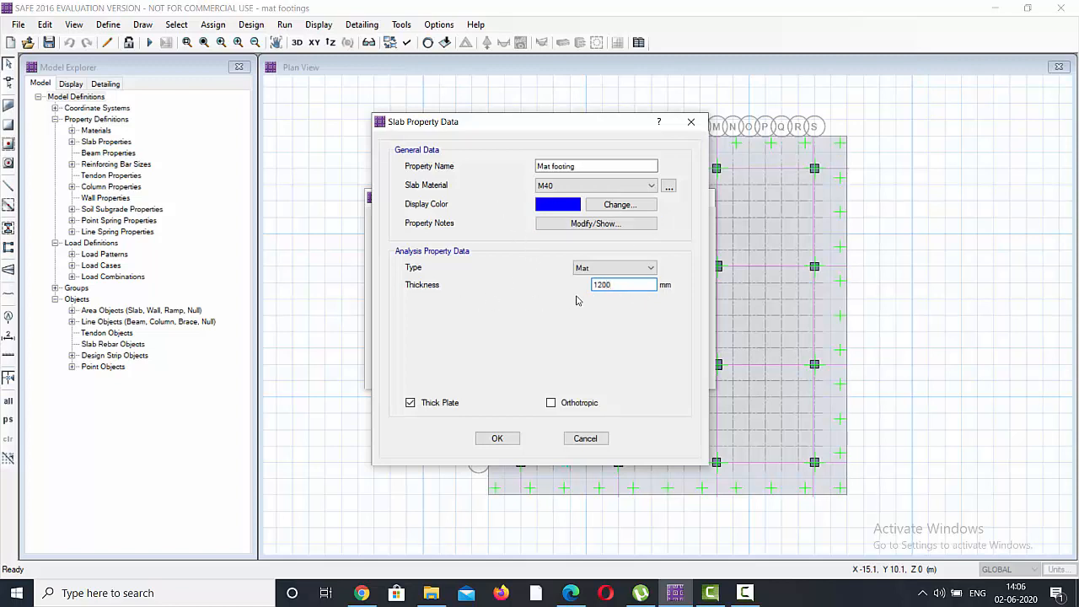
pyautogui.click(504, 439)
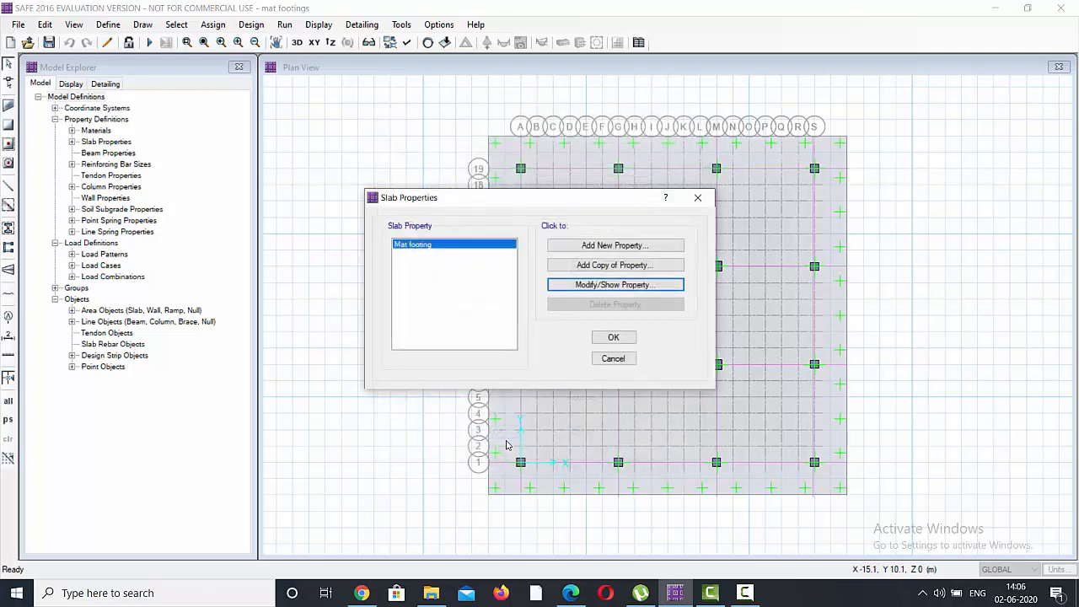
pyautogui.click(615, 338)
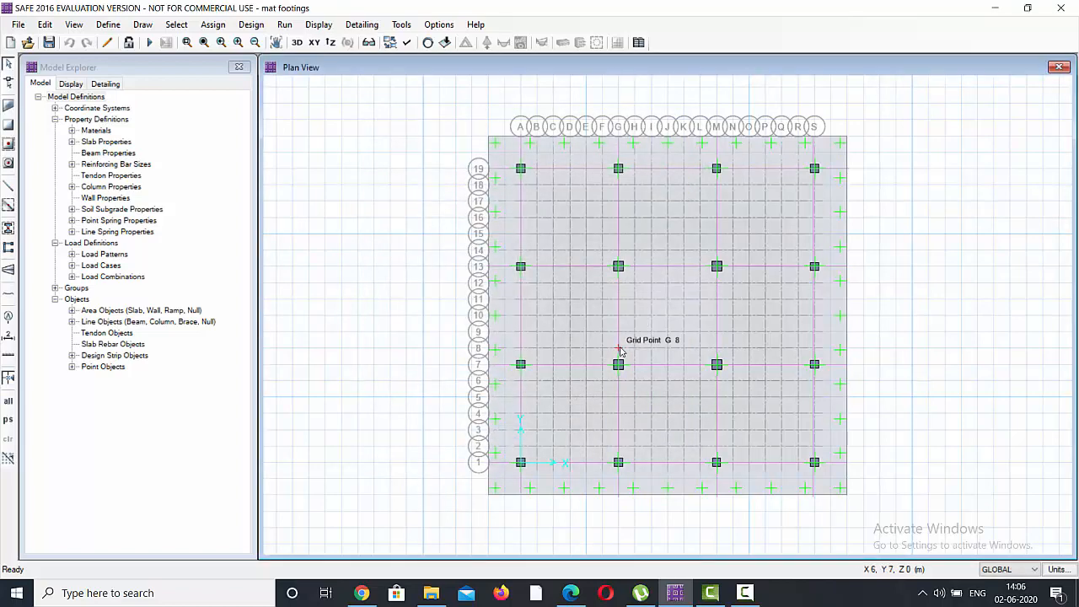
# Step: Run the analysis of the thickened mat, followed by the combined analysis and design
pyautogui.click(295, 29)
pyautogui.click(304, 31)
pyautogui.click(289, 26)
pyautogui.click(295, 45)
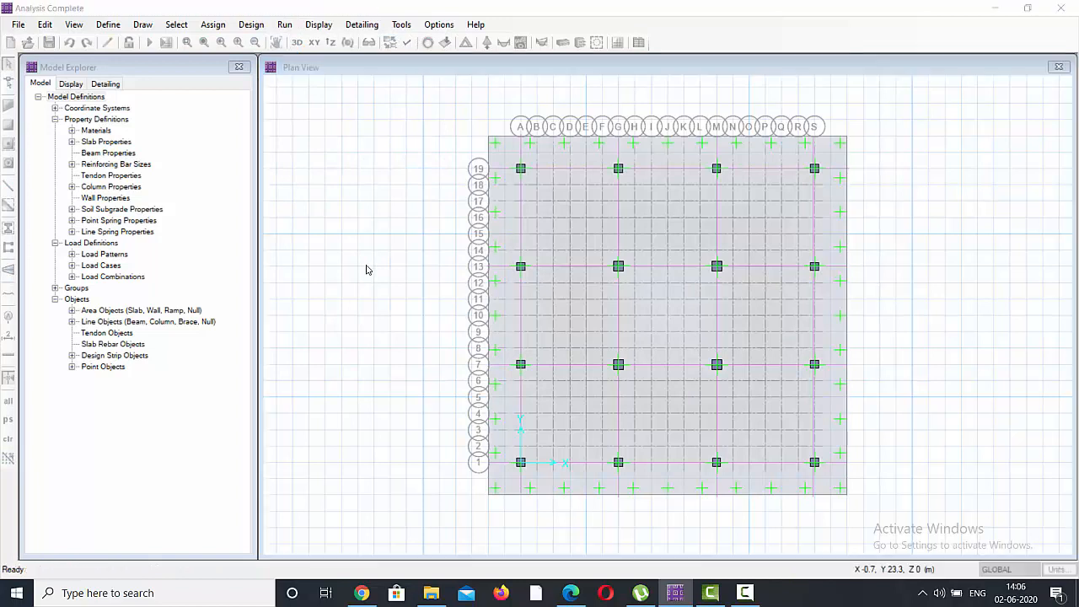
pyautogui.click(284, 28)
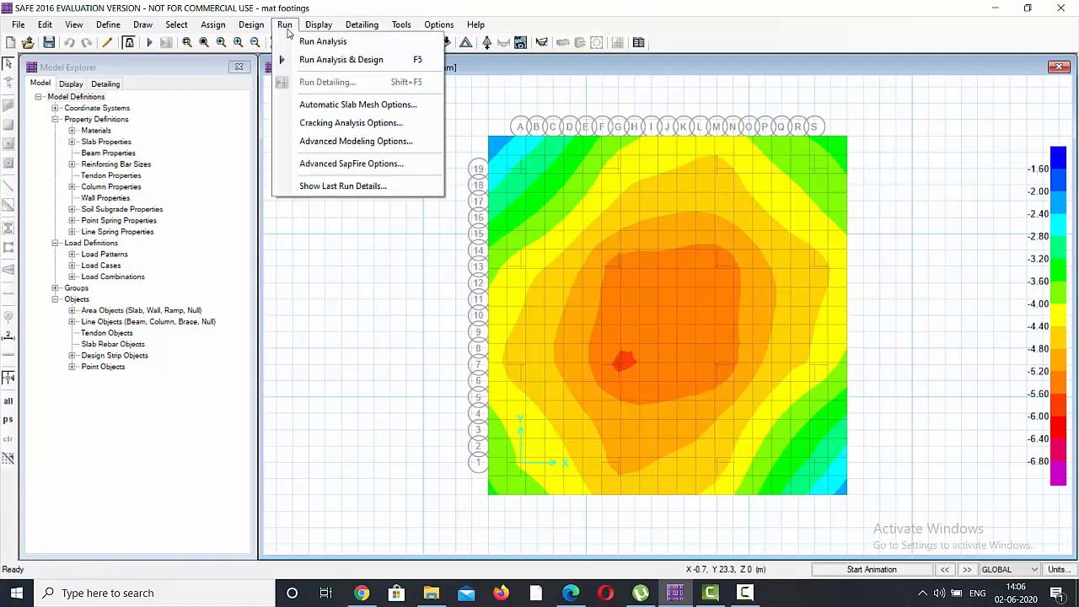
pyautogui.click(329, 59)
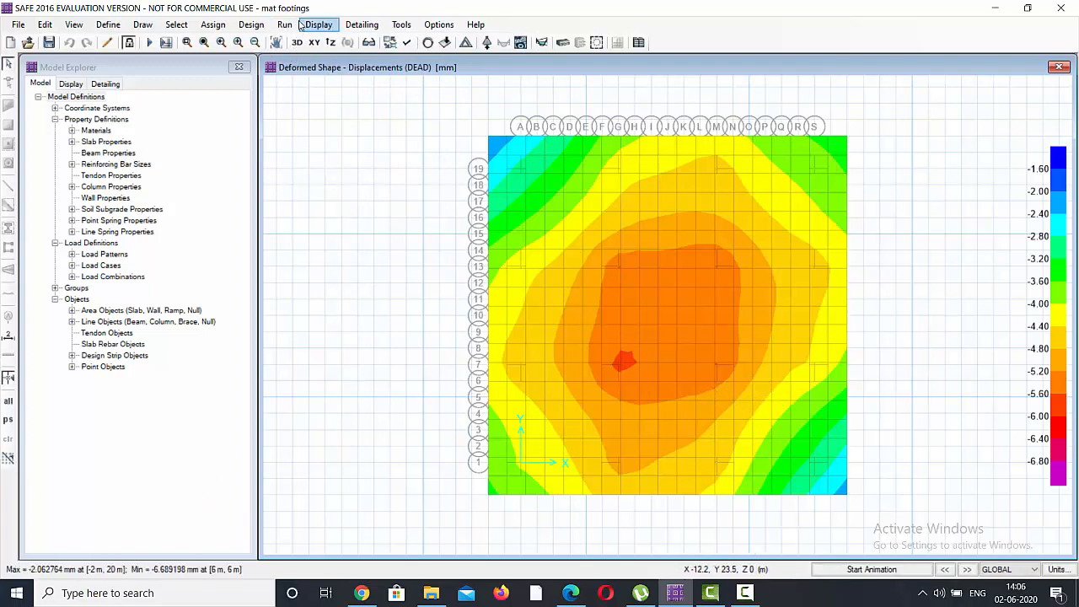
pyautogui.click(287, 25)
pyautogui.click(310, 61)
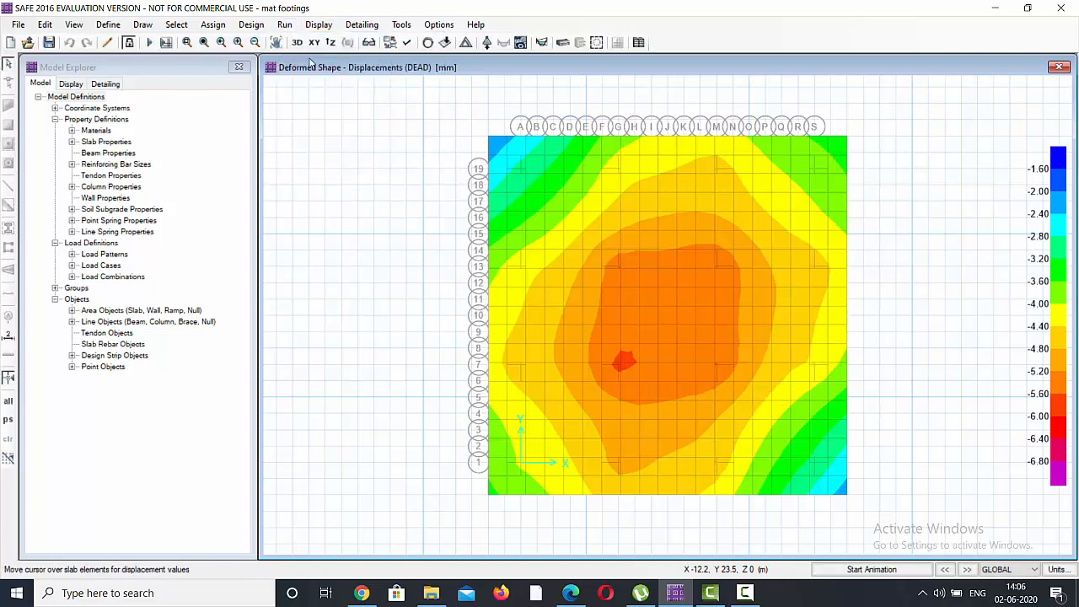
# Step: Display the punching shear design results for the 1200 mm thick mat
pyautogui.click(285, 25)
pyautogui.moveTo(312, 26)
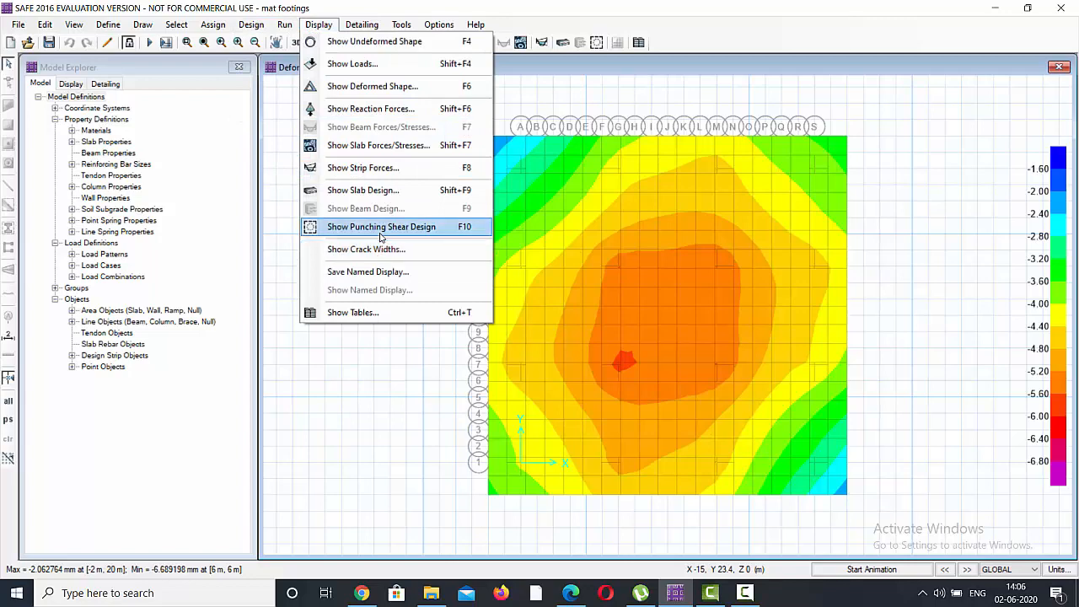
pyautogui.click(380, 233)
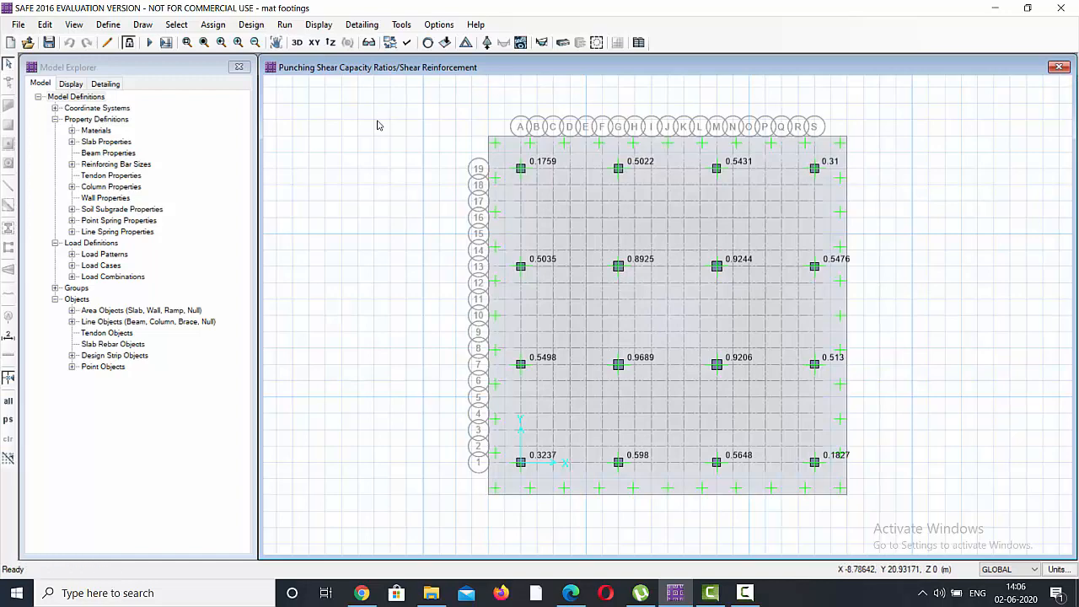
# Step: Show the mat and its columns as an extruded 3D view with the punching shear ratios
pyautogui.click(406, 43)
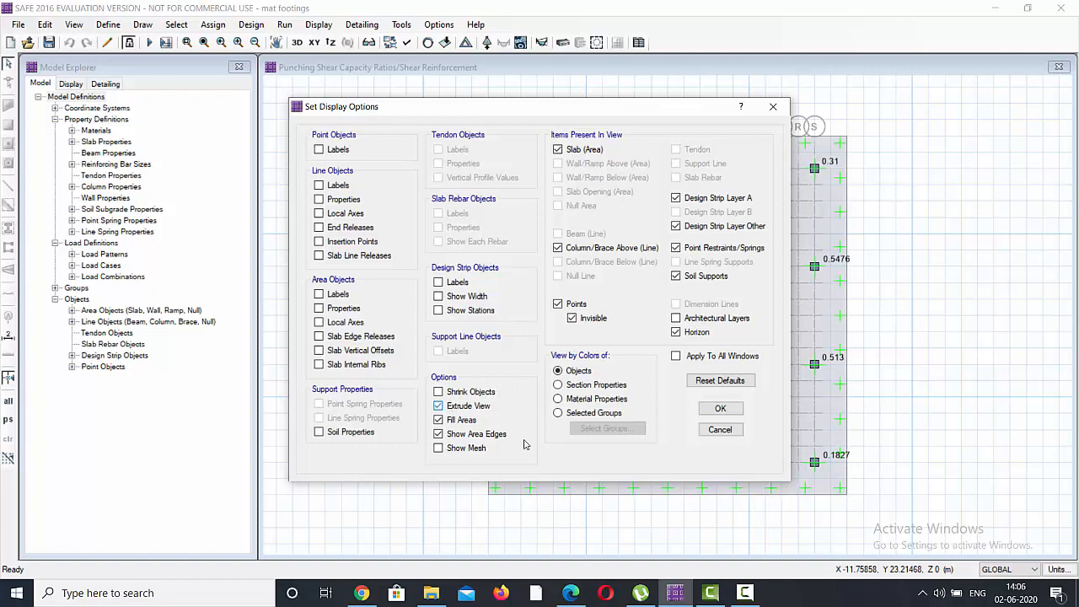
pyautogui.click(720, 408)
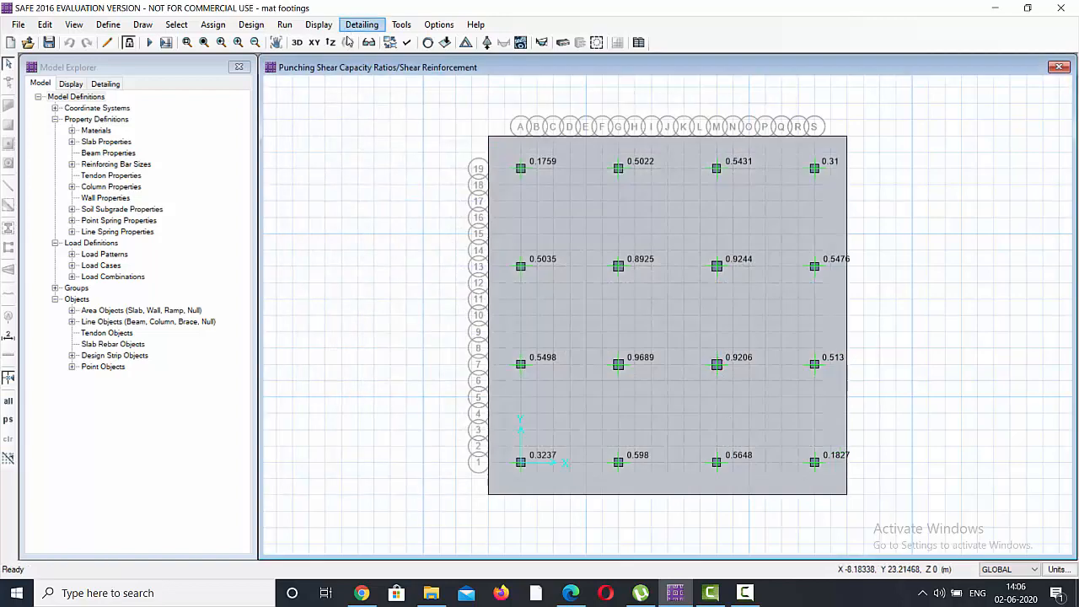
pyautogui.click(297, 42)
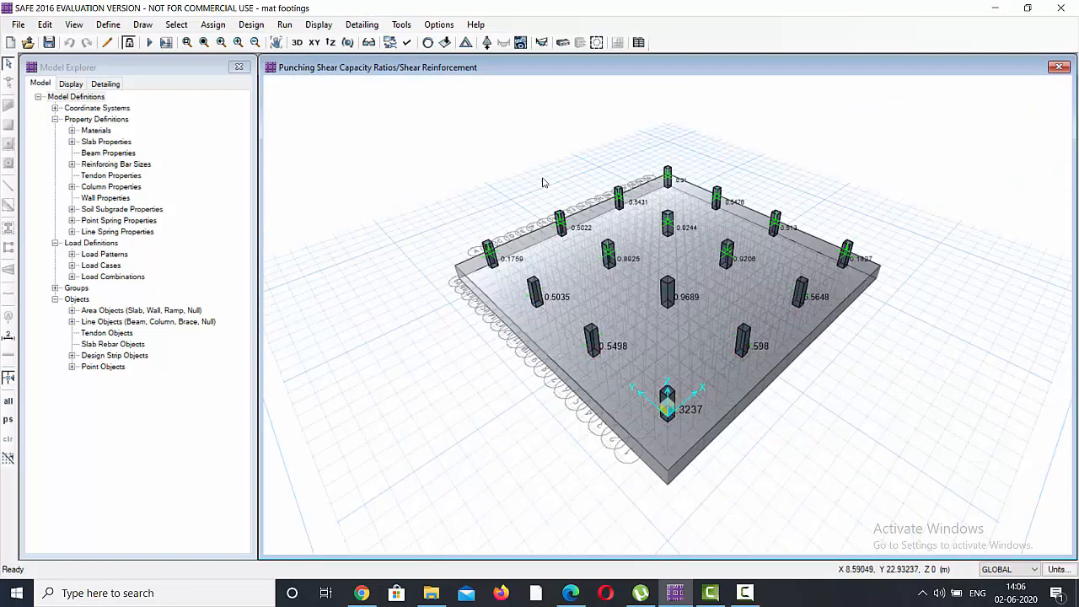
# Step: Turn off the extruded display and return to the plan view of the mat
pyautogui.click(406, 44)
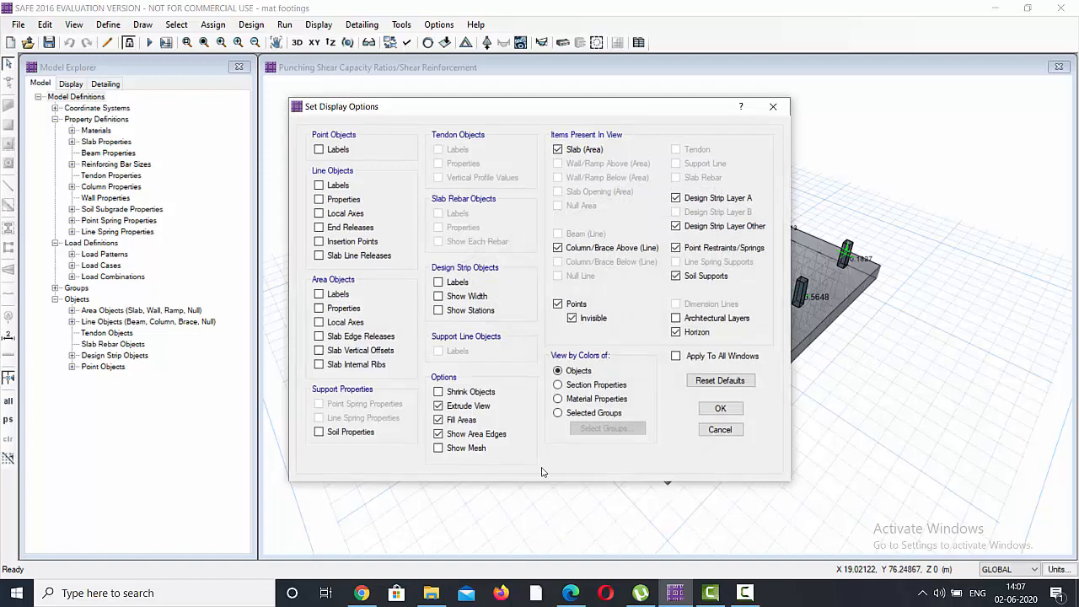
pyautogui.click(437, 405)
pyautogui.click(720, 409)
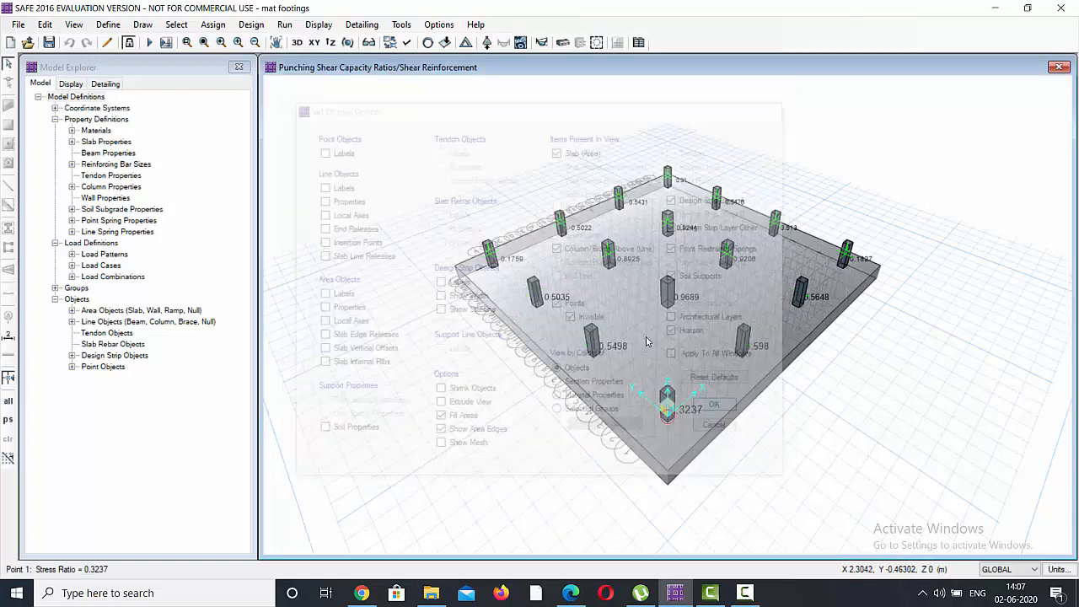
pyautogui.click(314, 43)
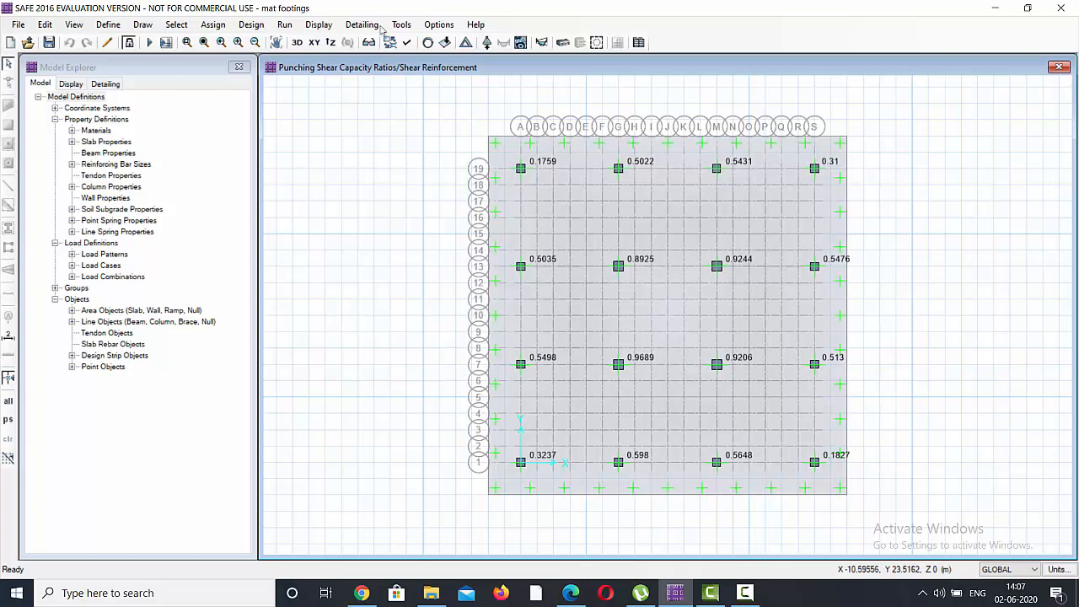
# Step: Display the strip moment diagrams for the DEAD load case, first for Layer A and also for Layer Other
pyautogui.click(321, 28)
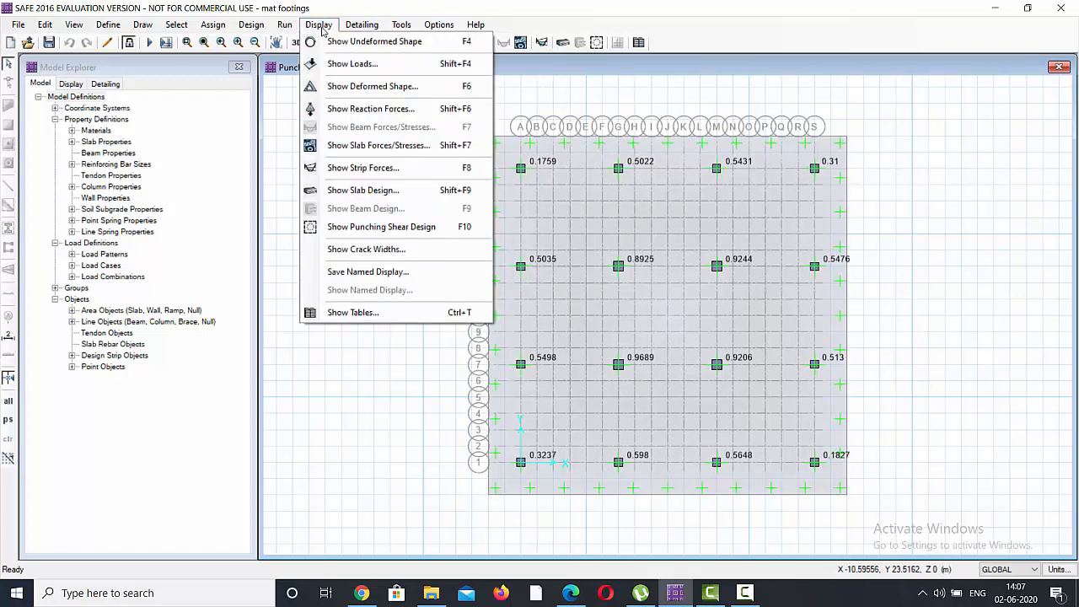
pyautogui.click(364, 168)
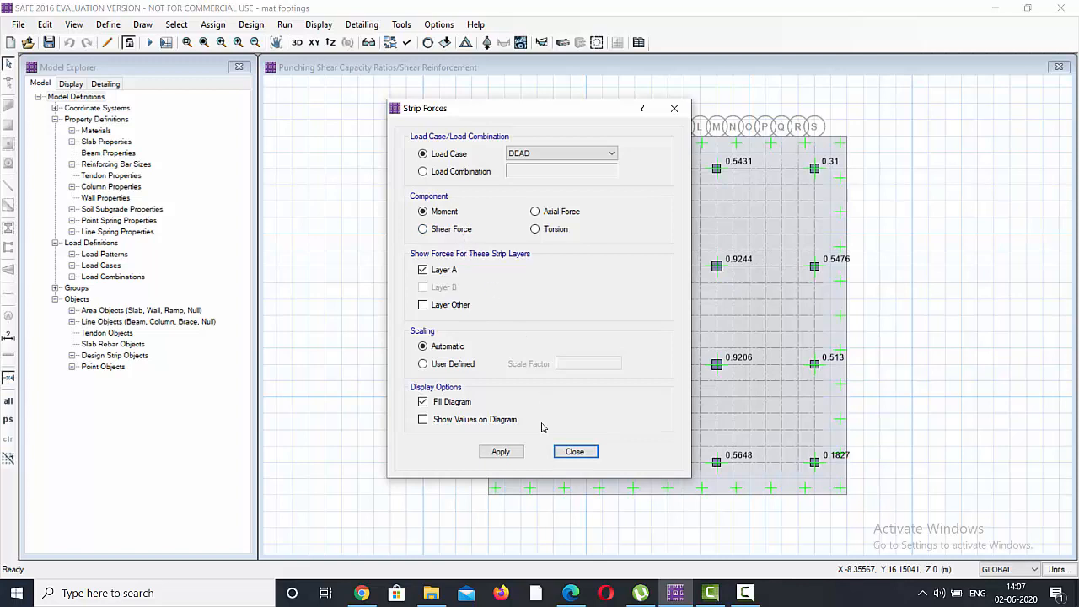
pyautogui.click(506, 452)
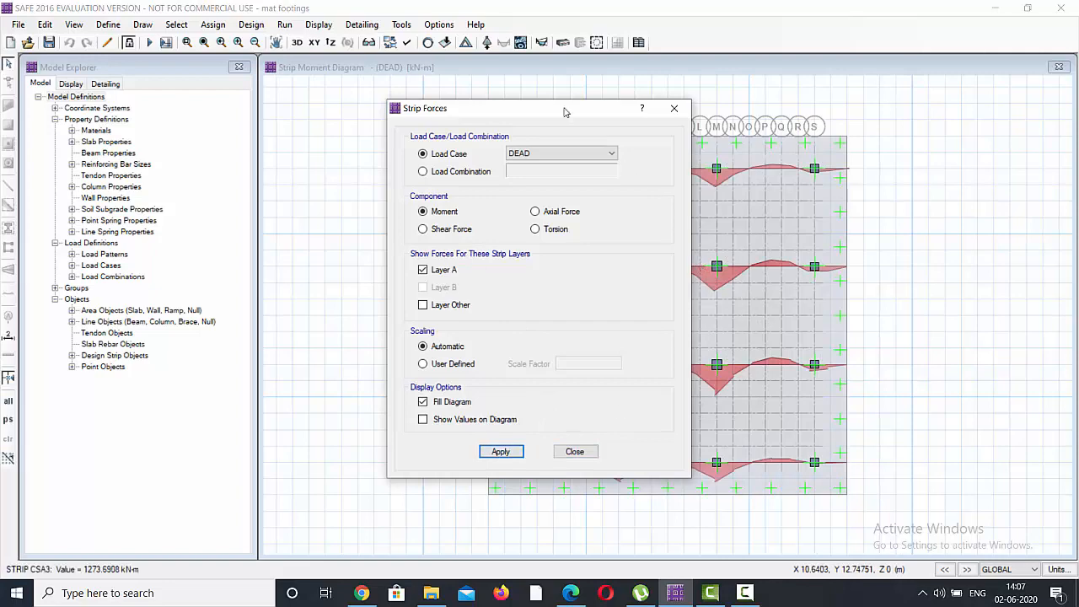
pyautogui.moveTo(472, 108); pyautogui.dragTo(211, 72)
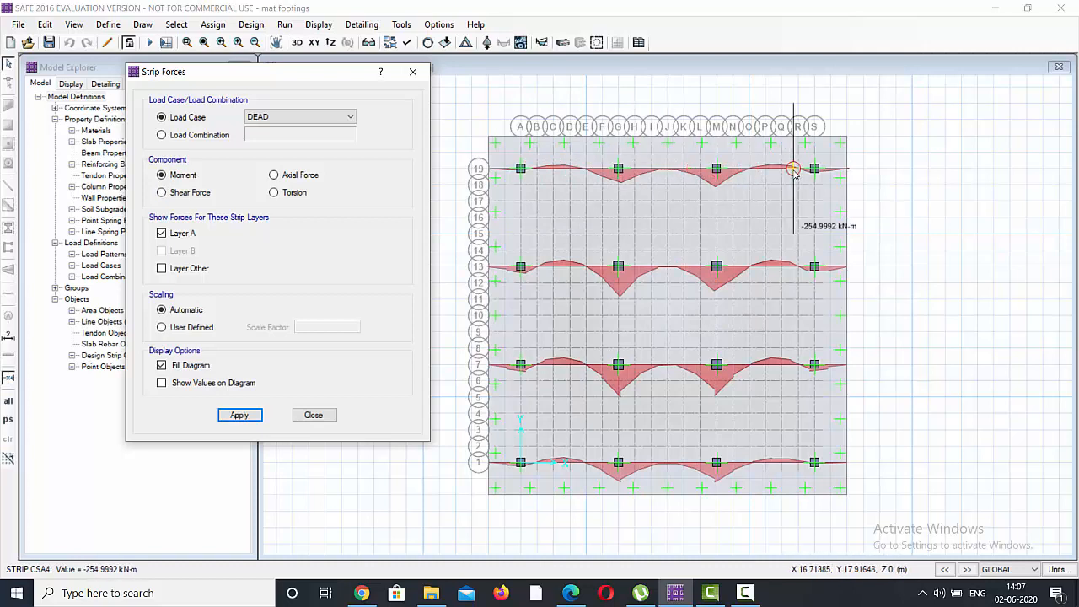
pyautogui.click(161, 268)
pyautogui.click(240, 415)
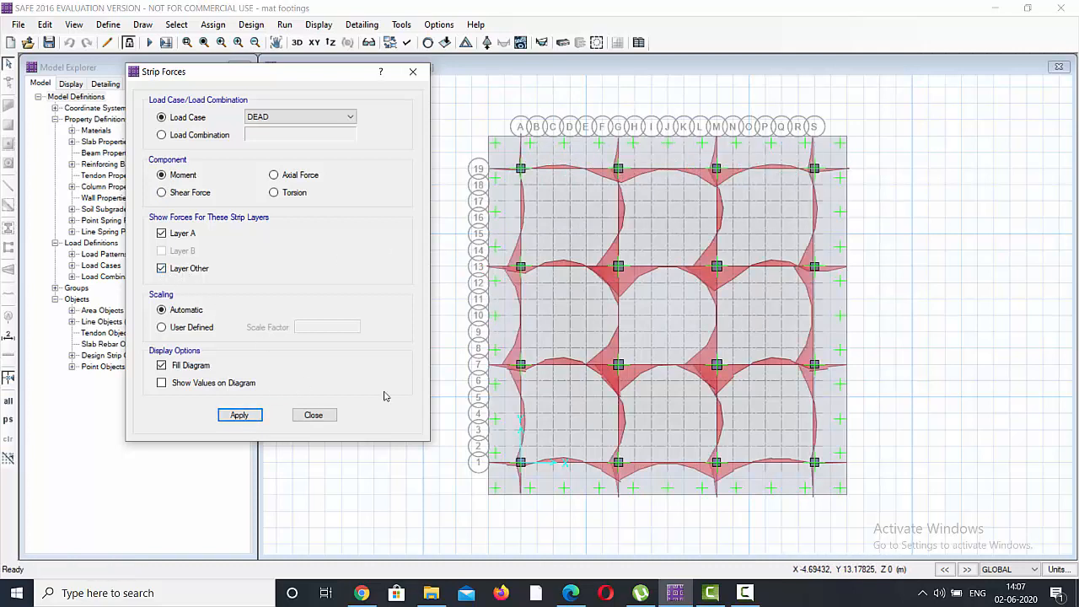
# Step: Display the strip shear force diagrams for the DEAD load case on Layer A and Layer Other
pyautogui.click(161, 192)
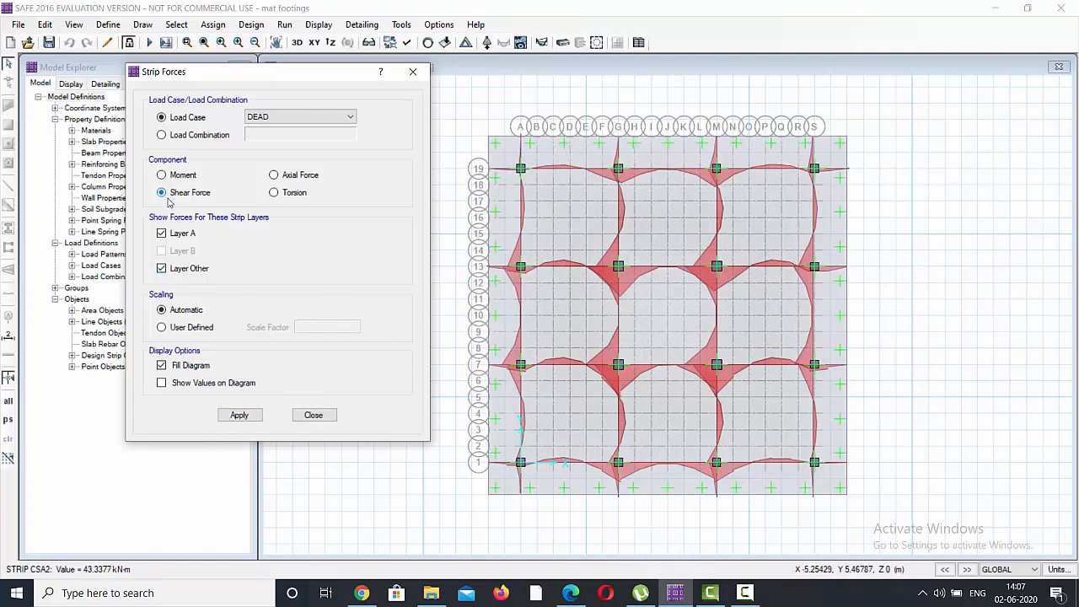
pyautogui.click(239, 415)
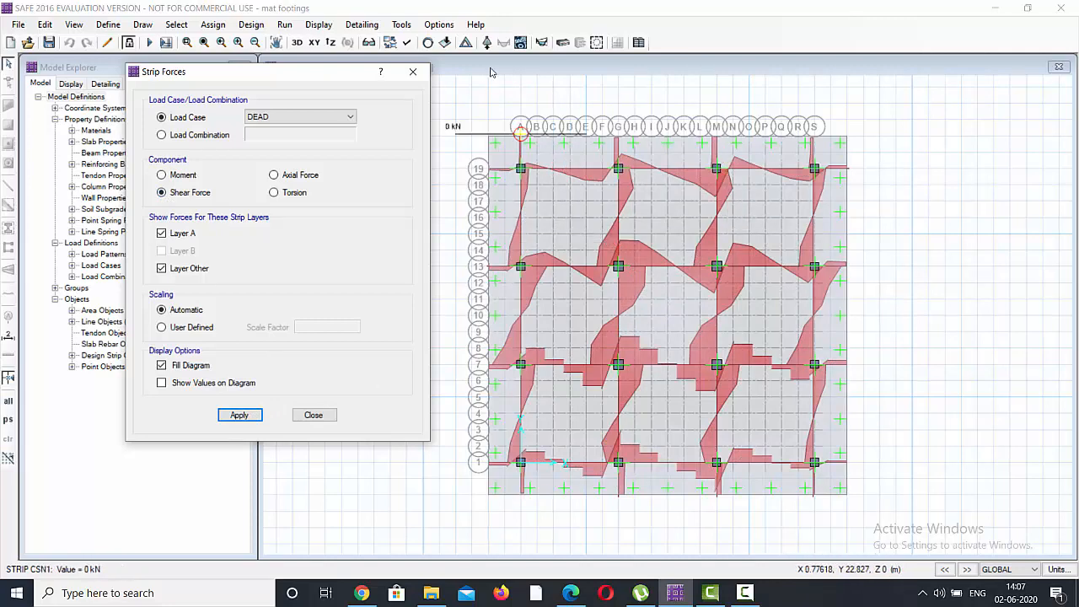
pyautogui.click(412, 71)
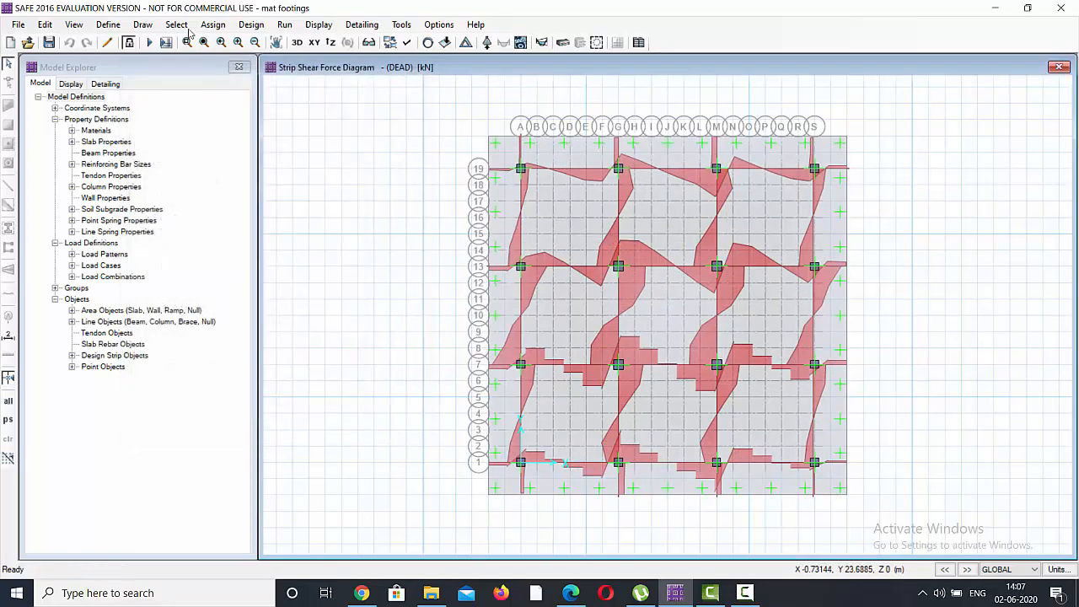
# Step: Display the strip-based enveloping flexural reinforcement intensity for Layer A, with minimum reinforcing imposed and both top and bottom rebar shown
pyautogui.click(305, 26)
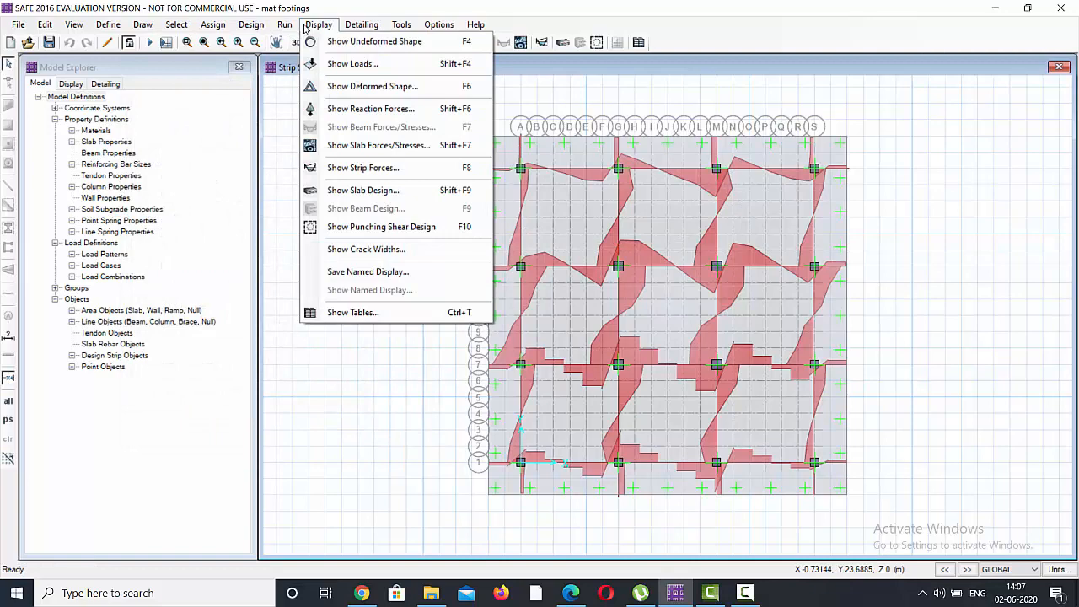
pyautogui.click(343, 194)
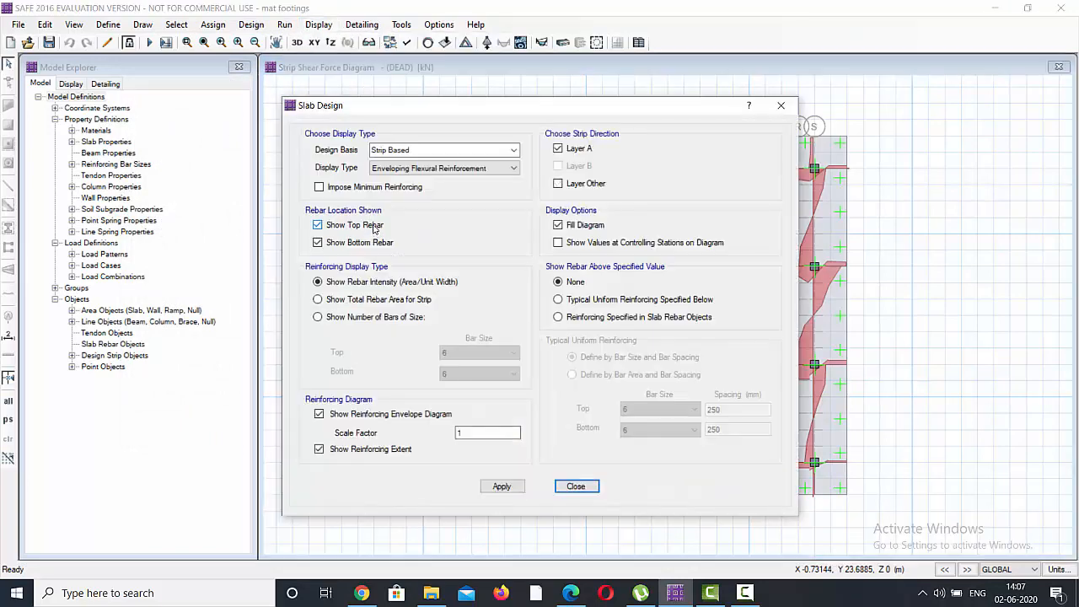
pyautogui.moveTo(411, 108); pyautogui.dragTo(136, 75)
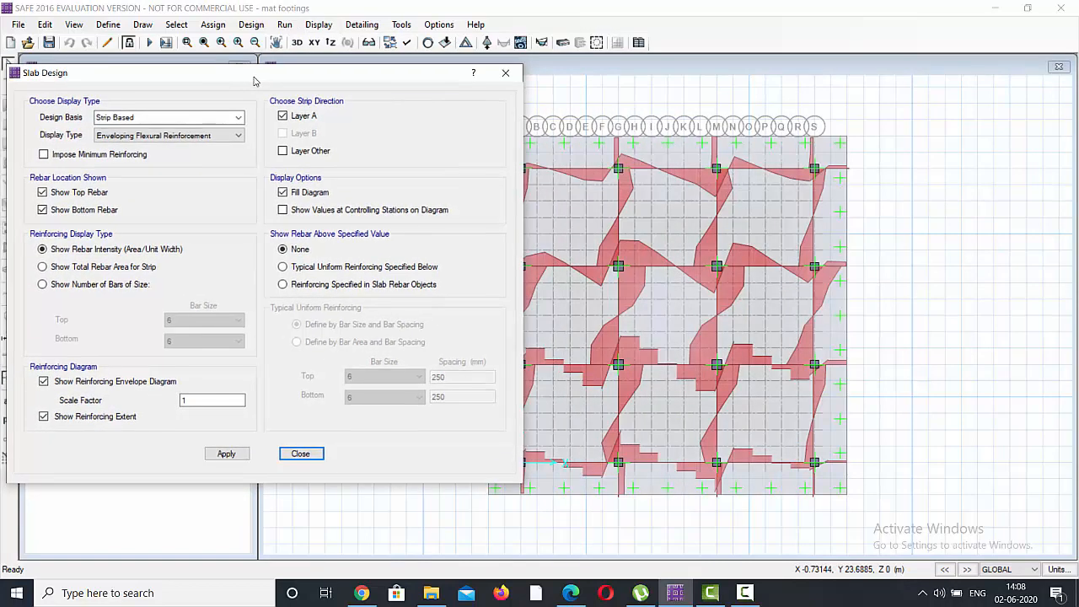
pyautogui.click(43, 155)
pyautogui.click(228, 455)
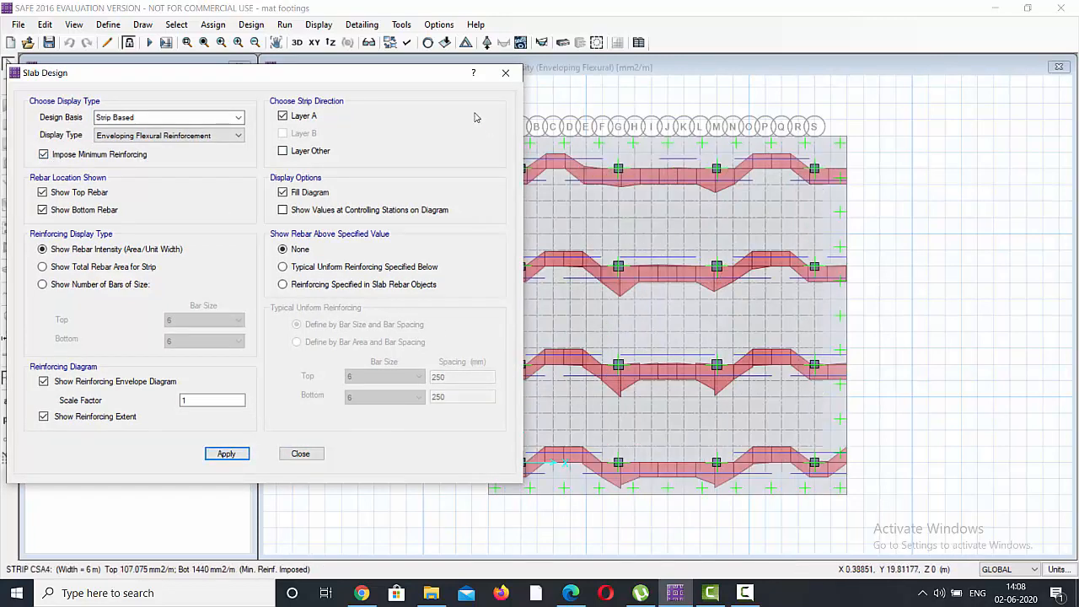
# Step: Add Layer Other to the displayed slab reinforcement diagrams and examine the required top and bottom rebar intensity
pyautogui.moveTo(403, 76); pyautogui.dragTo(330, 115)
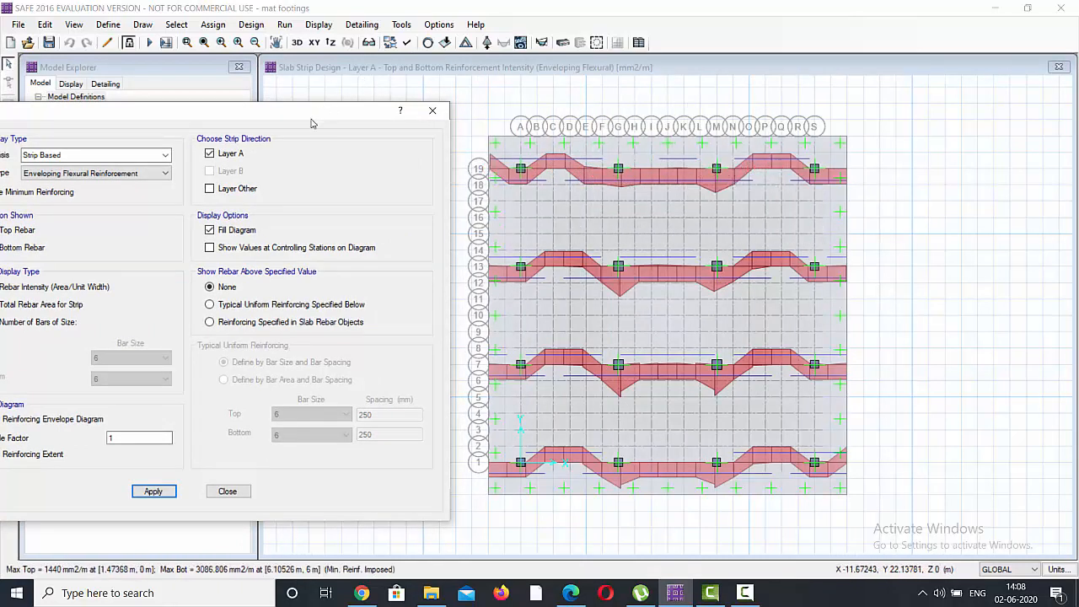
pyautogui.moveTo(309, 117); pyautogui.dragTo(378, 90)
pyautogui.click(278, 160)
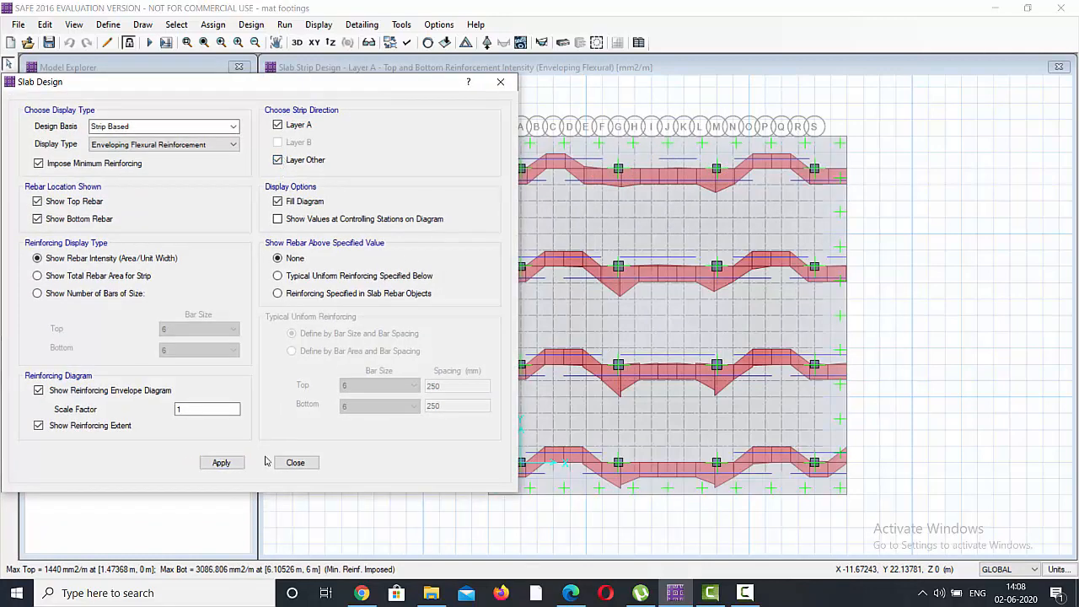
pyautogui.click(221, 462)
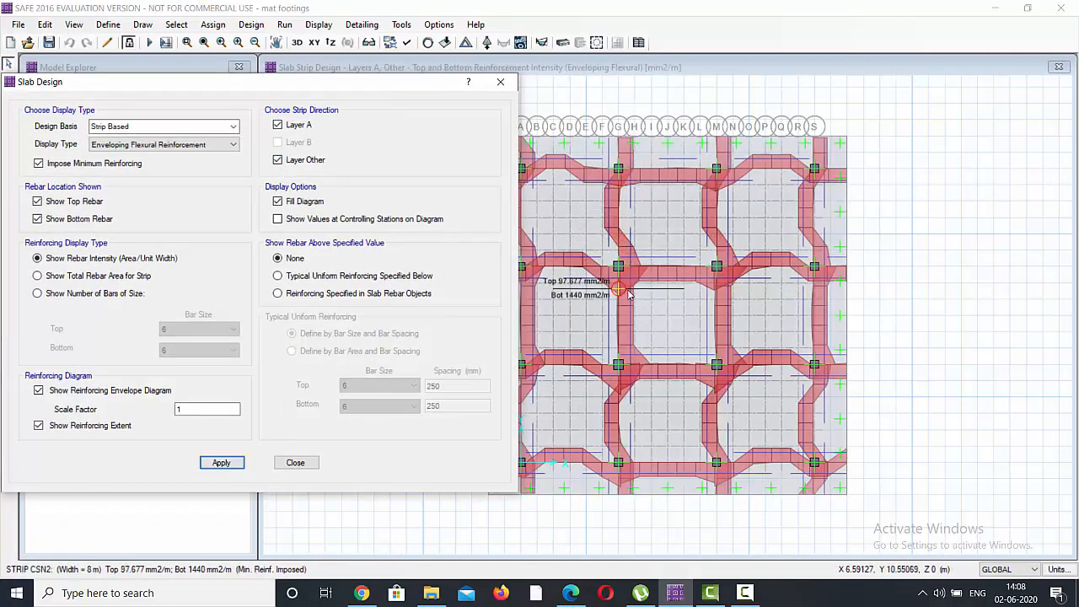
pyautogui.click(500, 83)
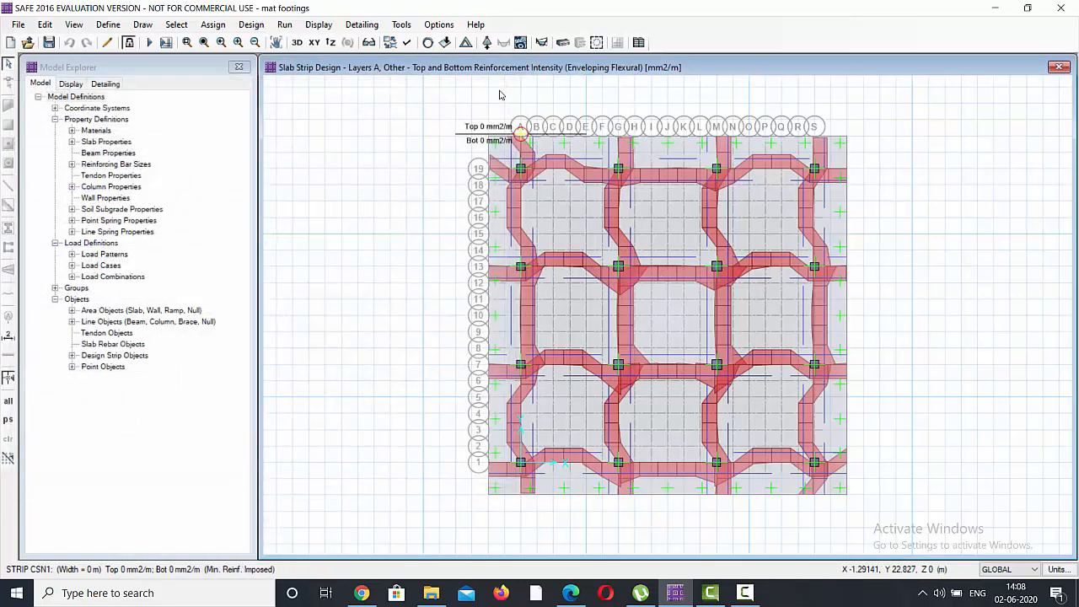
# Step: Display the slab's resultant MMax moment contours for the DEAD load case and probe values across the mat
pyautogui.click(313, 24)
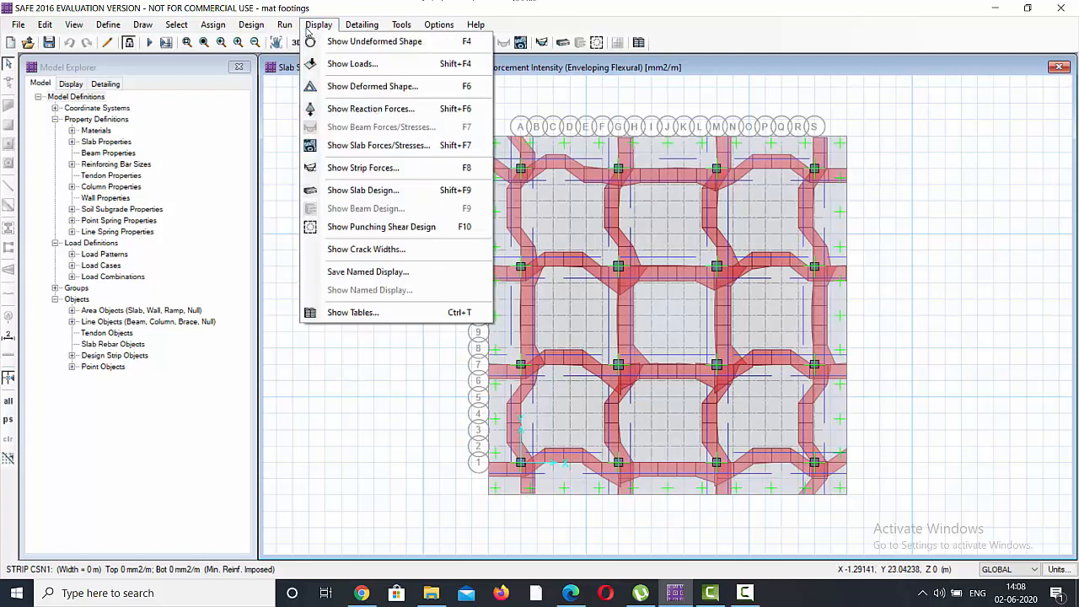
pyautogui.click(408, 149)
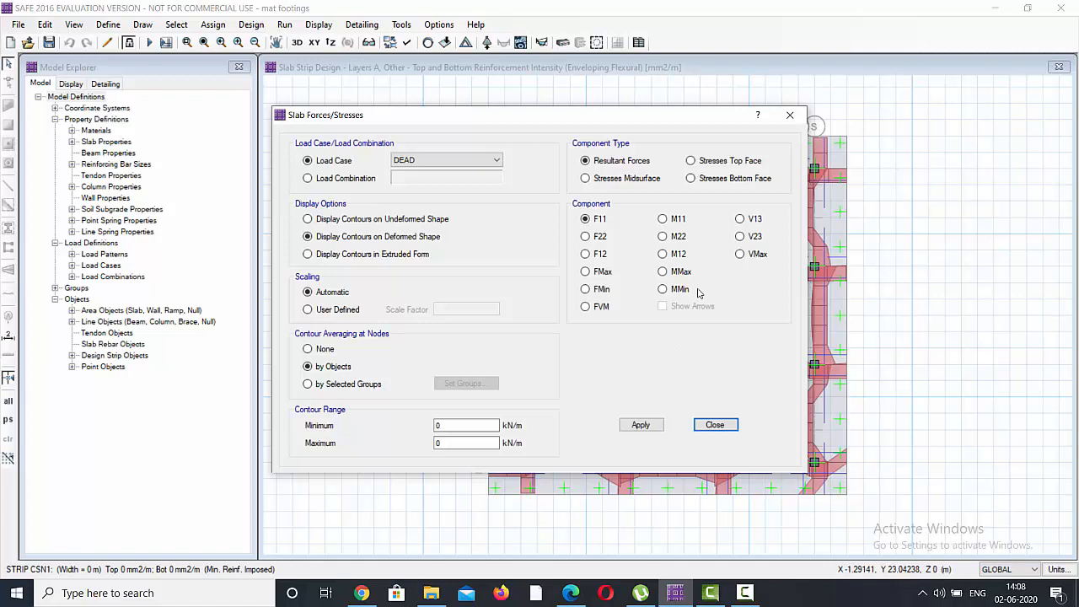
pyautogui.click(662, 272)
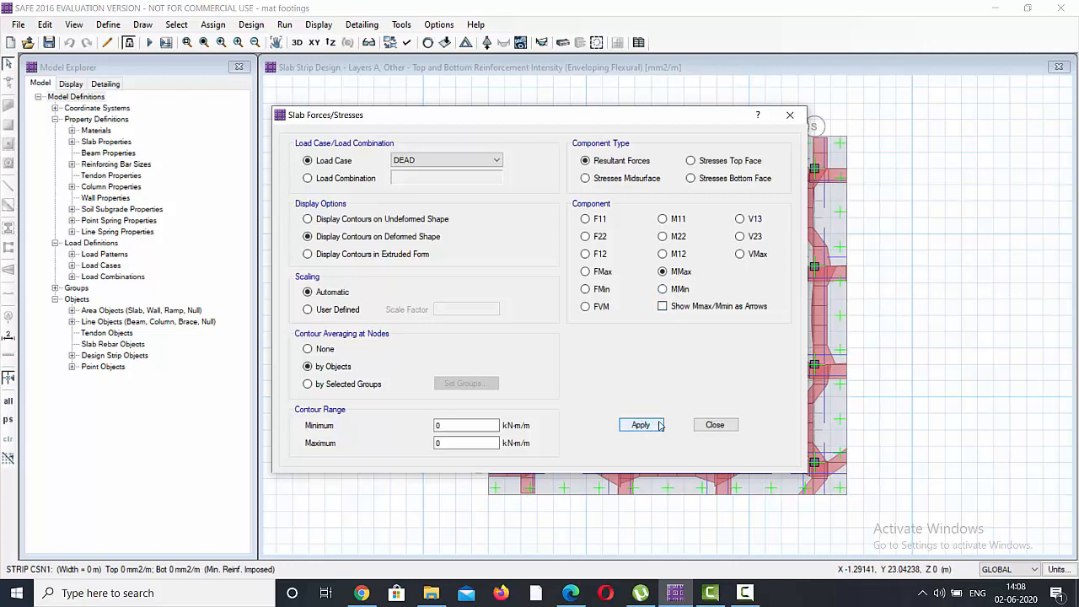
pyautogui.click(659, 428)
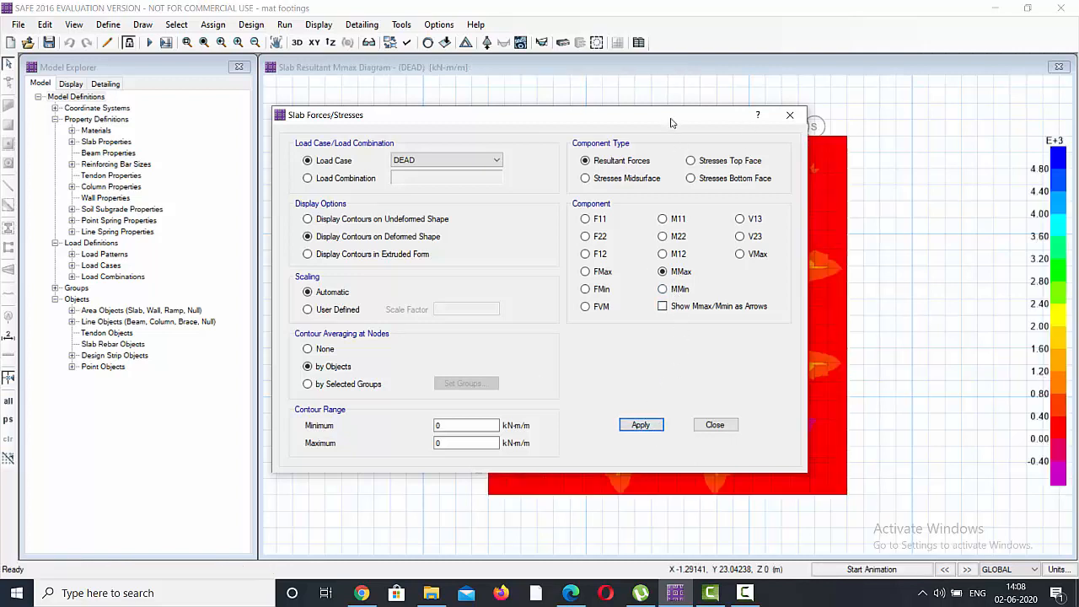
pyautogui.moveTo(671, 123); pyautogui.dragTo(418, 134)
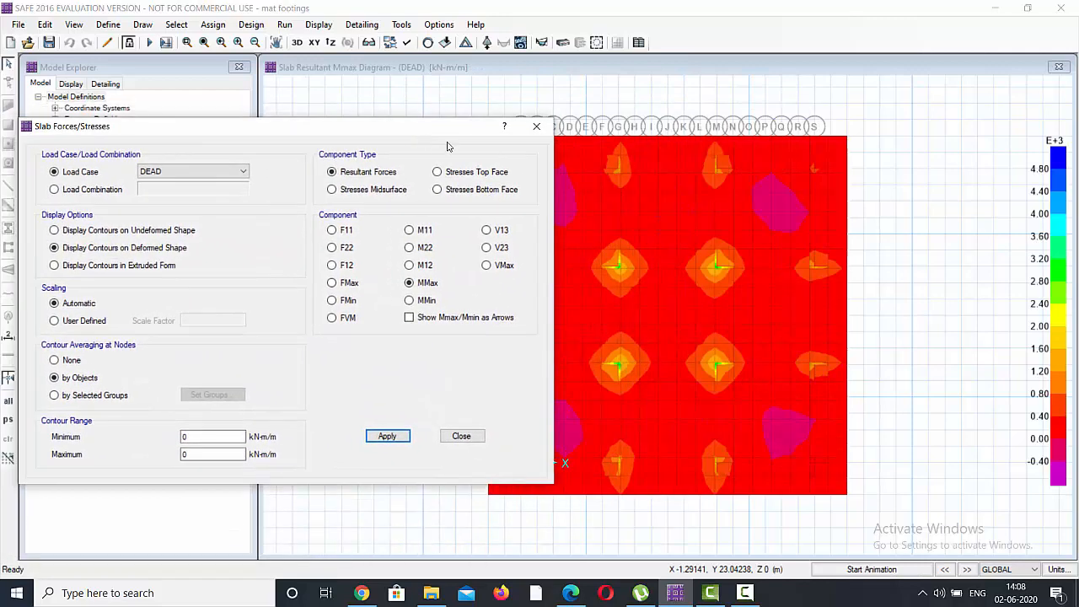
pyautogui.click(565, 267)
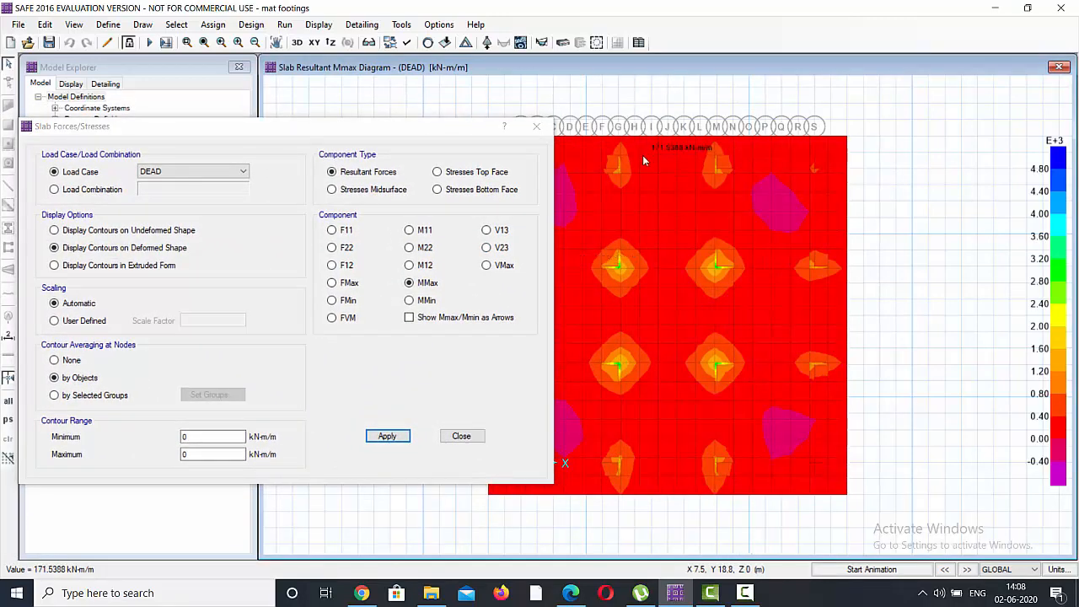
pyautogui.click(536, 125)
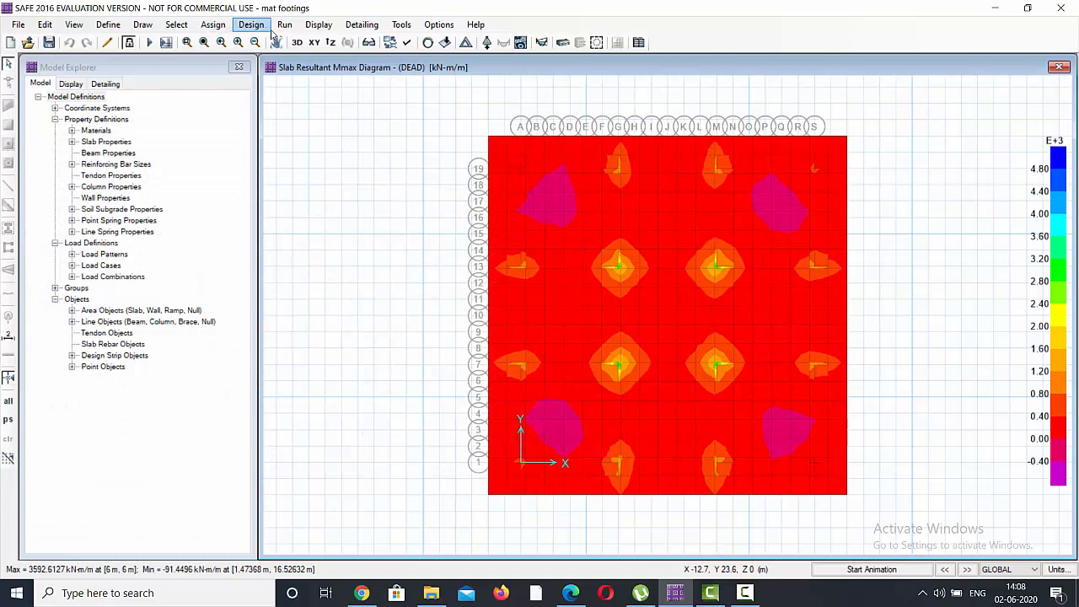
# Step: Display the crack widths on the slab bottom face for the DEAD load case and inspect them across the mat
pyautogui.click(318, 26)
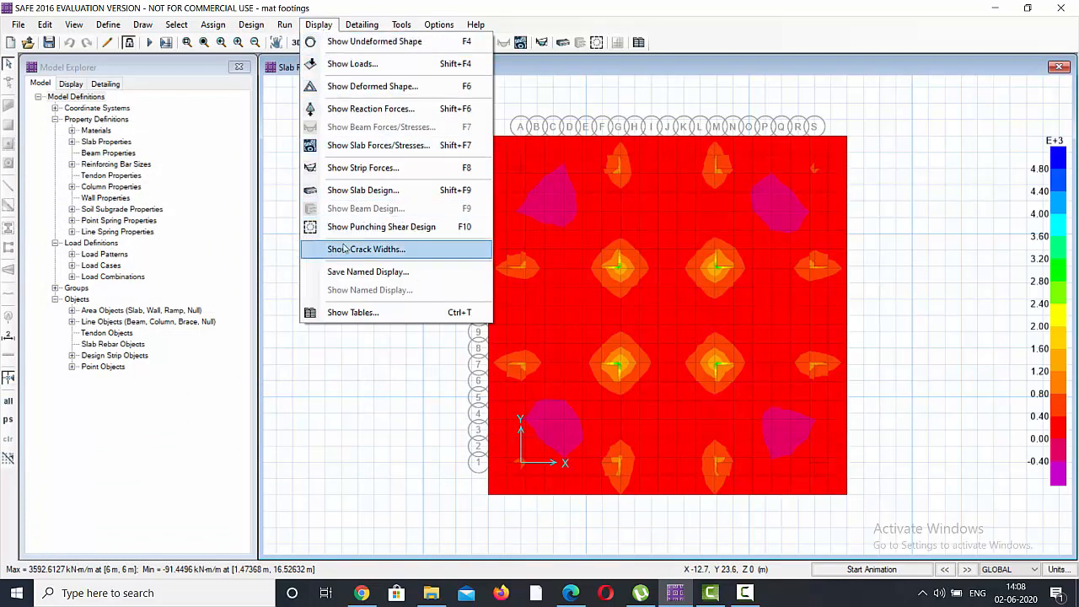
pyautogui.click(367, 253)
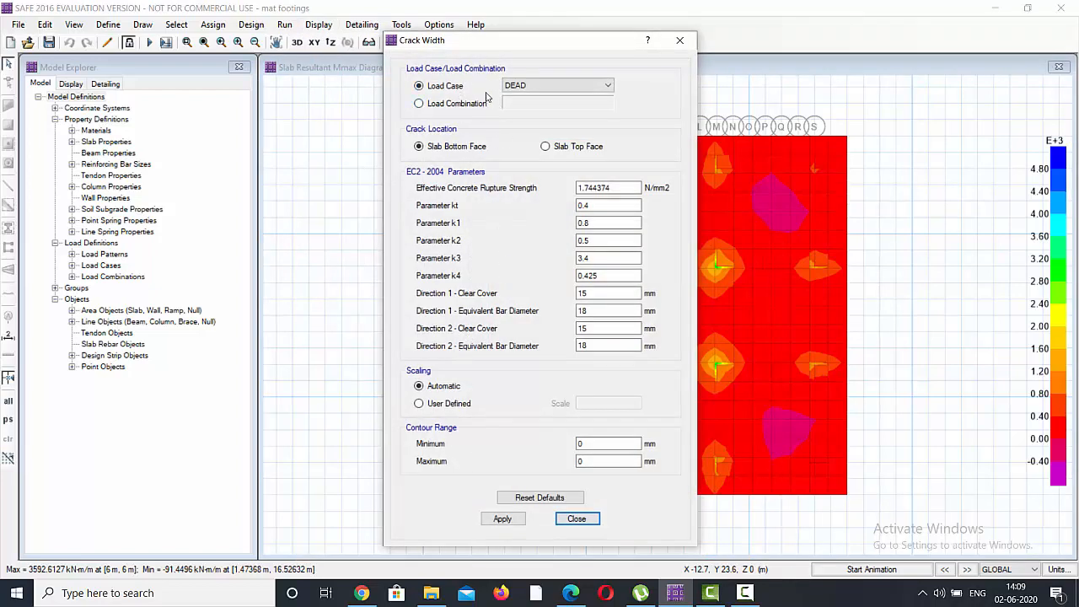
pyautogui.click(556, 88)
pyautogui.click(577, 87)
pyautogui.click(502, 518)
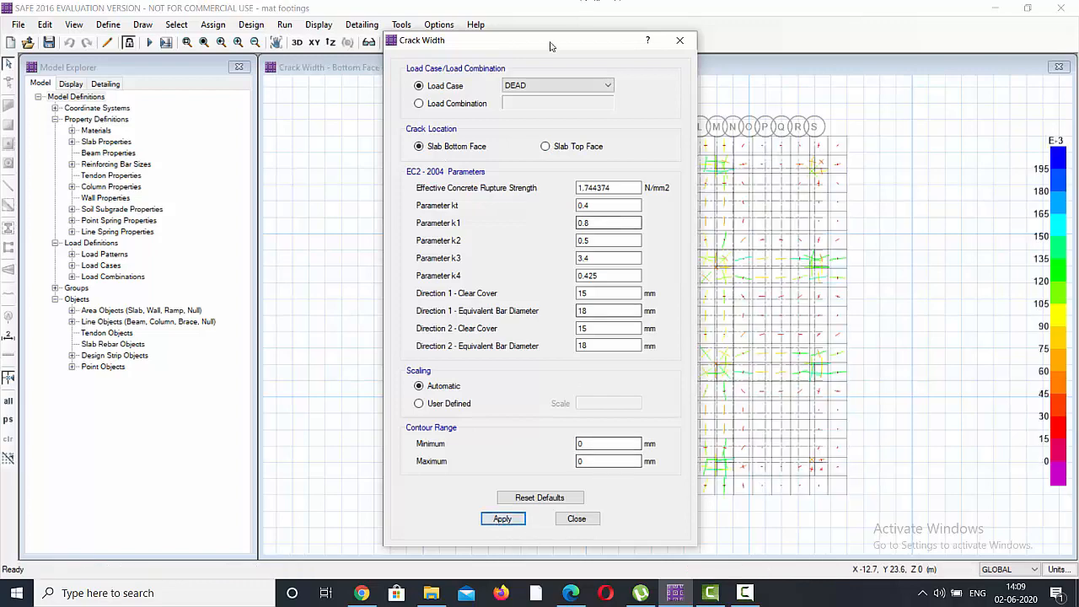
pyautogui.moveTo(549, 45); pyautogui.dragTo(223, 28)
pyautogui.moveTo(495, 295)
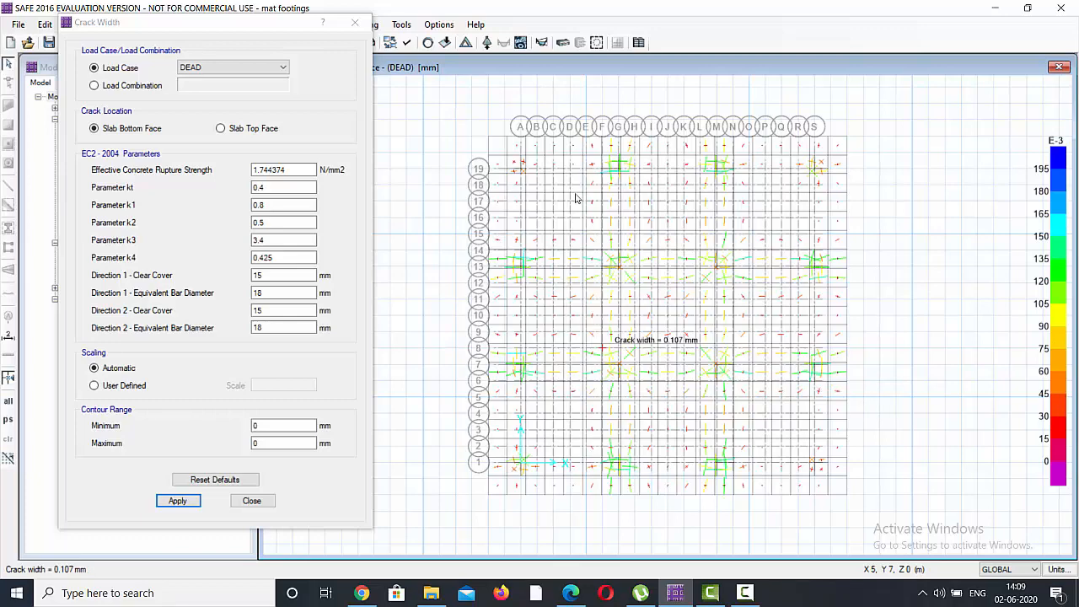
pyautogui.moveTo(337, 22); pyautogui.dragTo(394, 21)
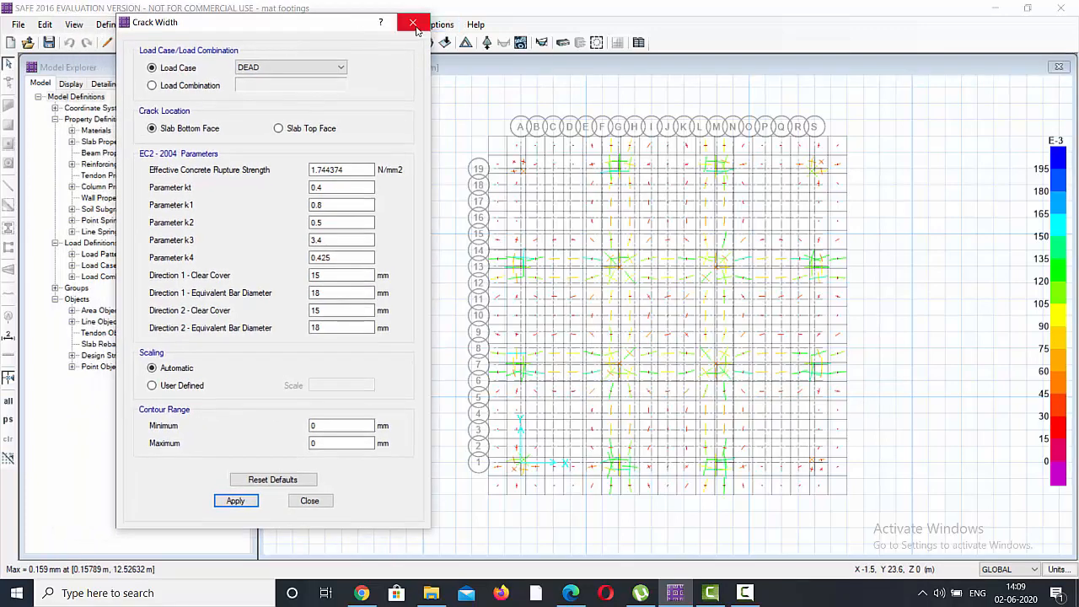
pyautogui.click(412, 22)
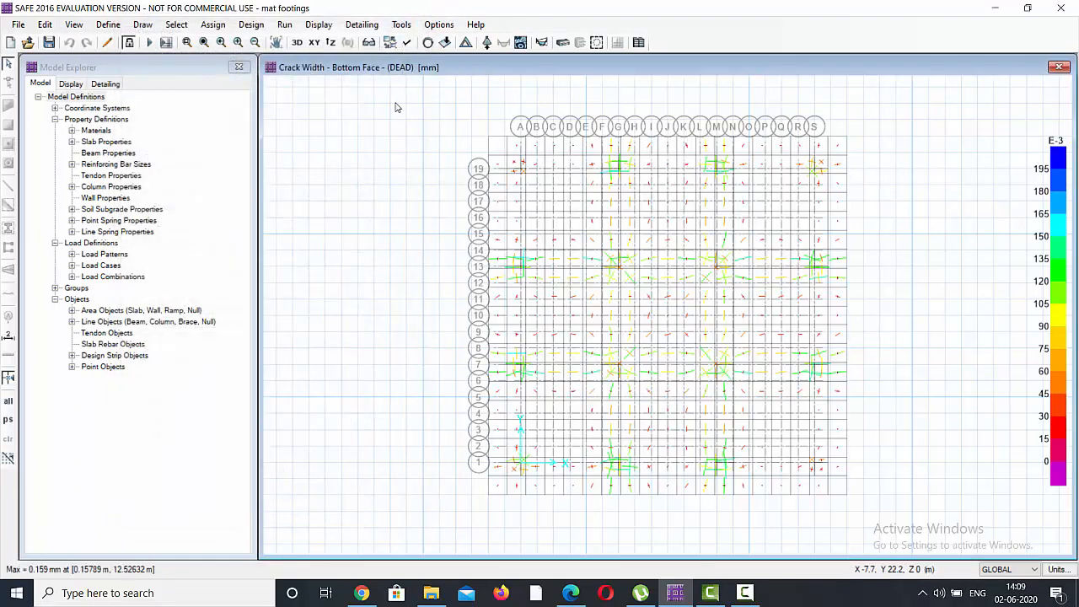
# Step: Run detailing with individual bars generated in plan and in the 3D model, and areas merged to clean edges and sections
pyautogui.click(283, 25)
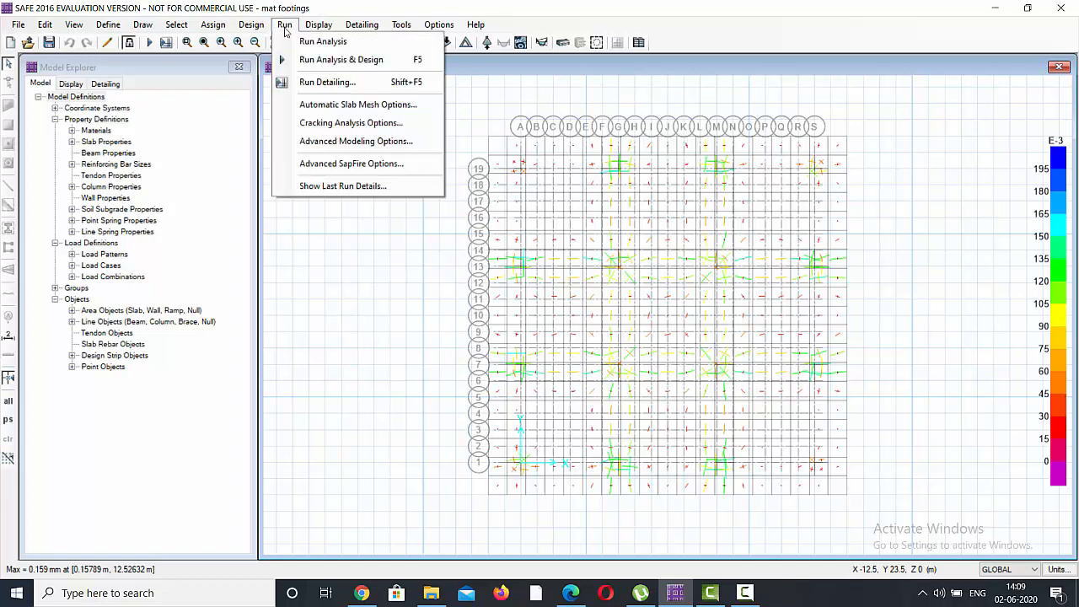
pyautogui.click(329, 82)
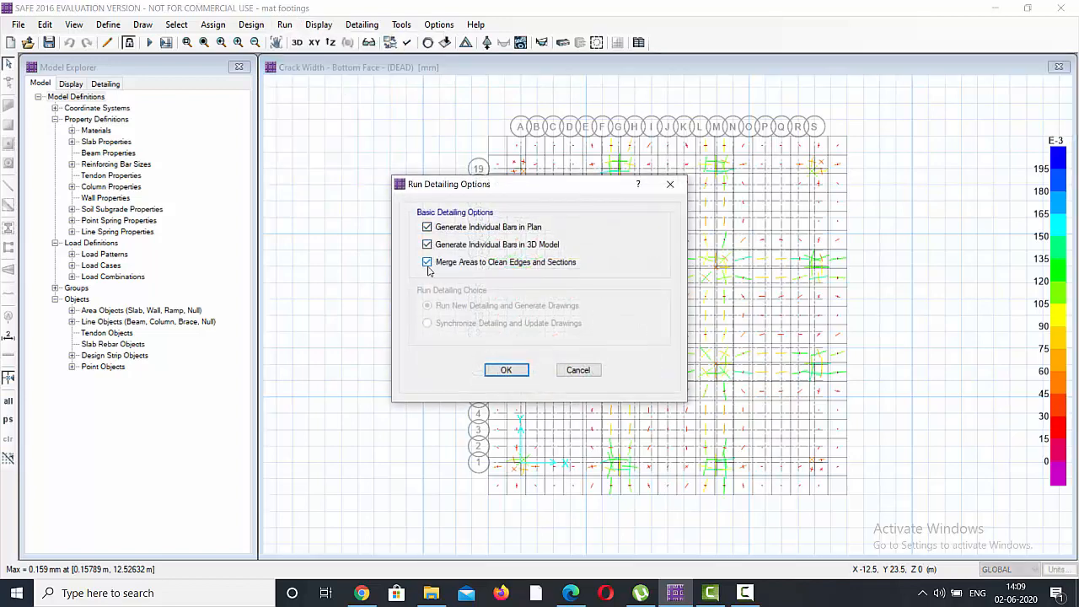
pyautogui.click(501, 373)
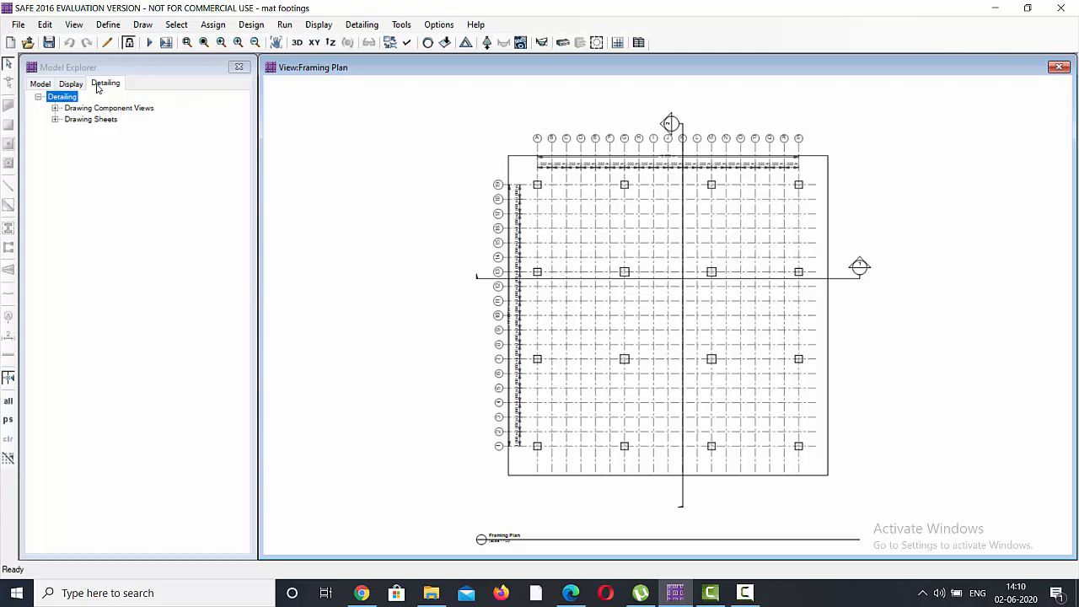
# Step: Review the slab detailing's Rebar Table, Rebar Schedule and Bill of Quantities
pyautogui.doubleClick(98, 109)
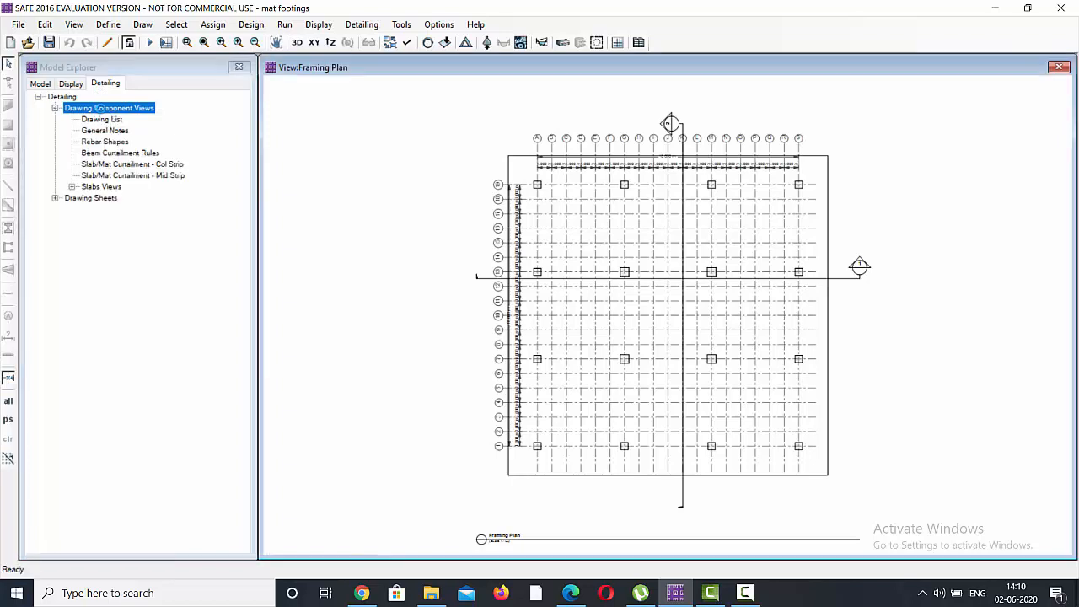
pyautogui.doubleClick(118, 188)
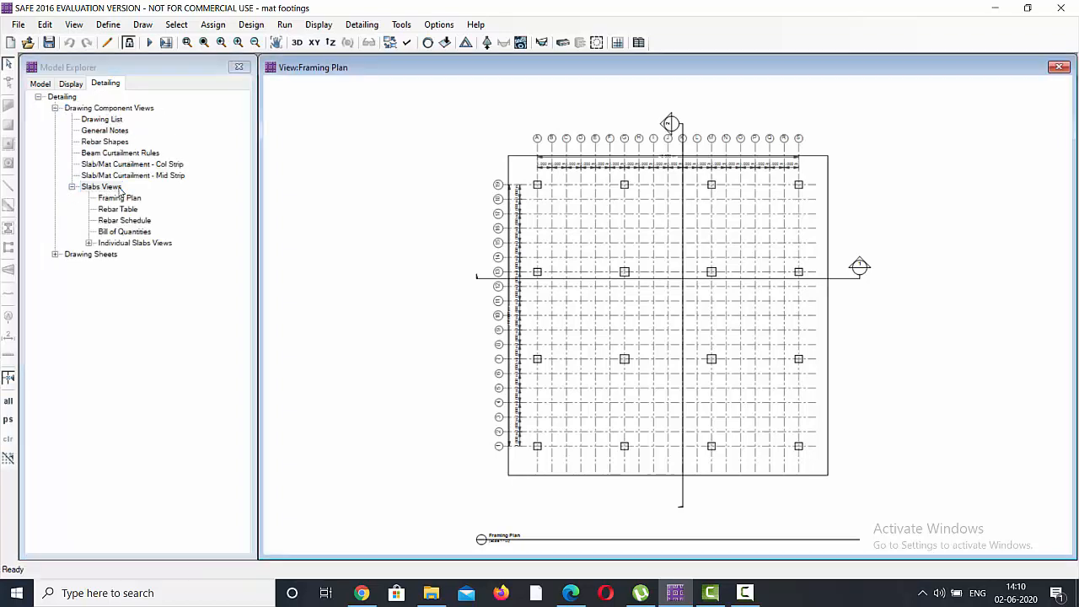
pyautogui.doubleClick(123, 210)
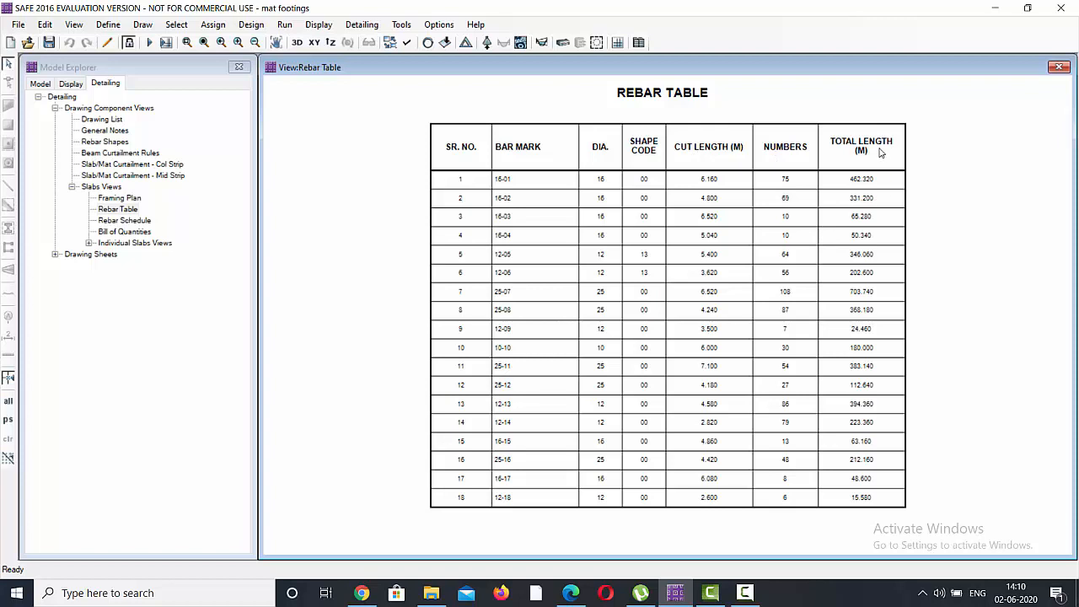
pyautogui.click(112, 222)
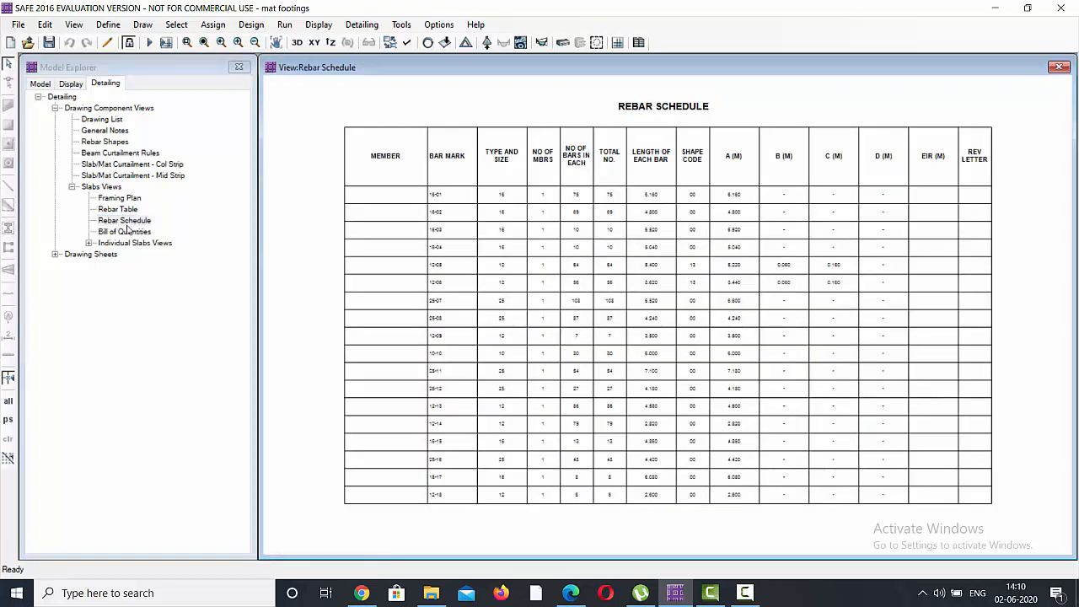
pyautogui.click(133, 233)
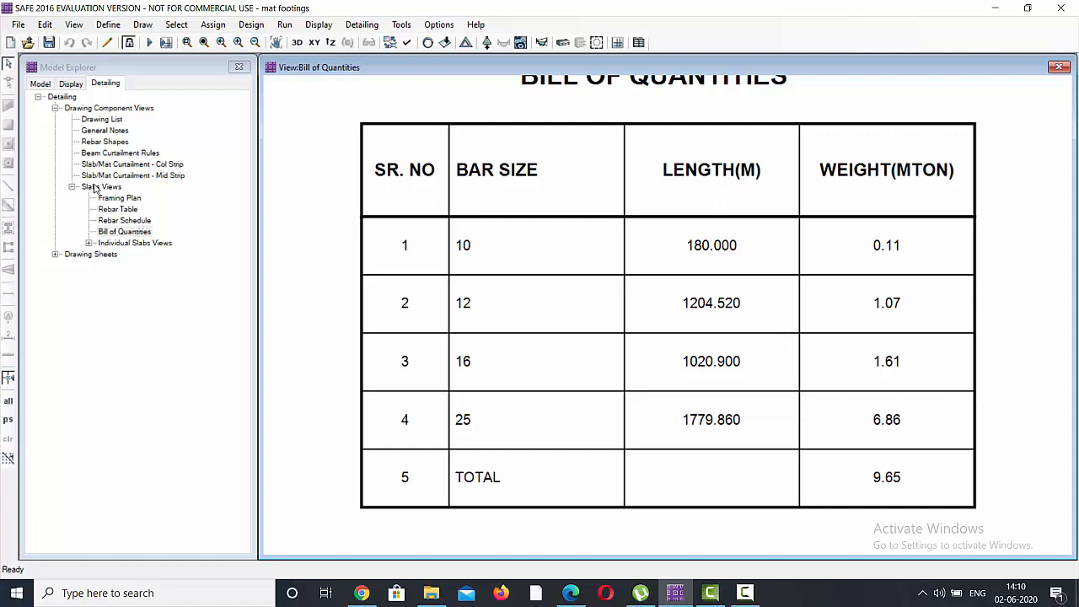
# Step: Open the Rebar Plan of Mat1 from the individual slab views
pyautogui.doubleClick(139, 244)
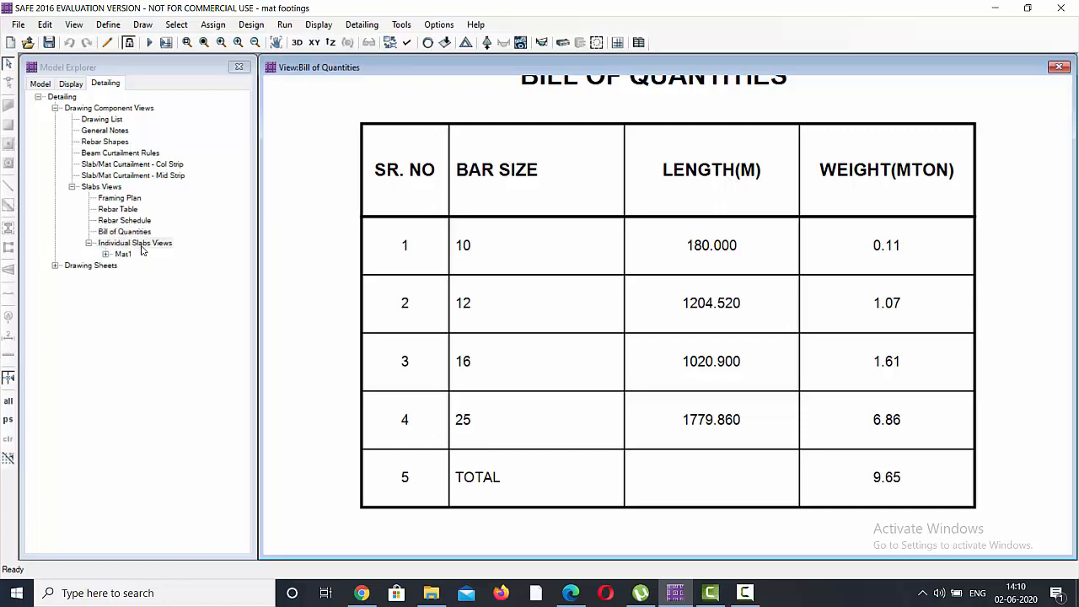
pyautogui.doubleClick(123, 255)
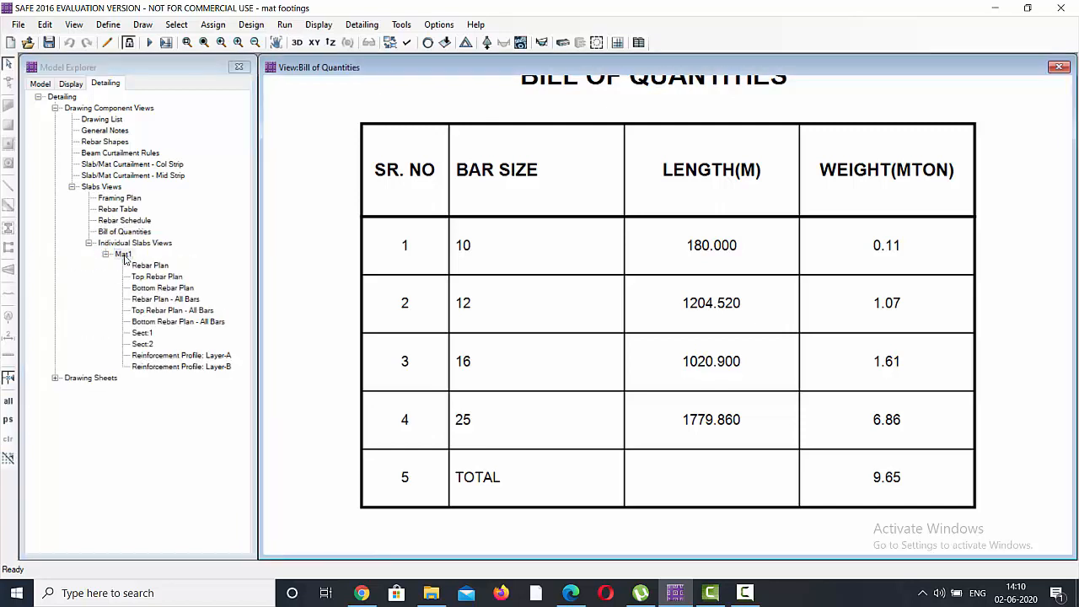
pyautogui.doubleClick(156, 266)
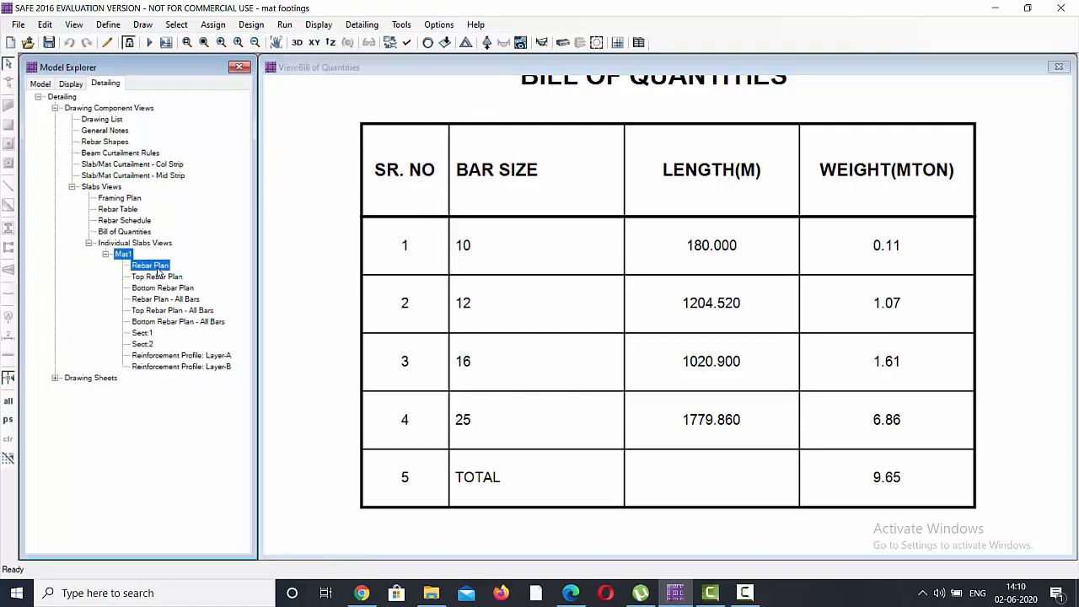